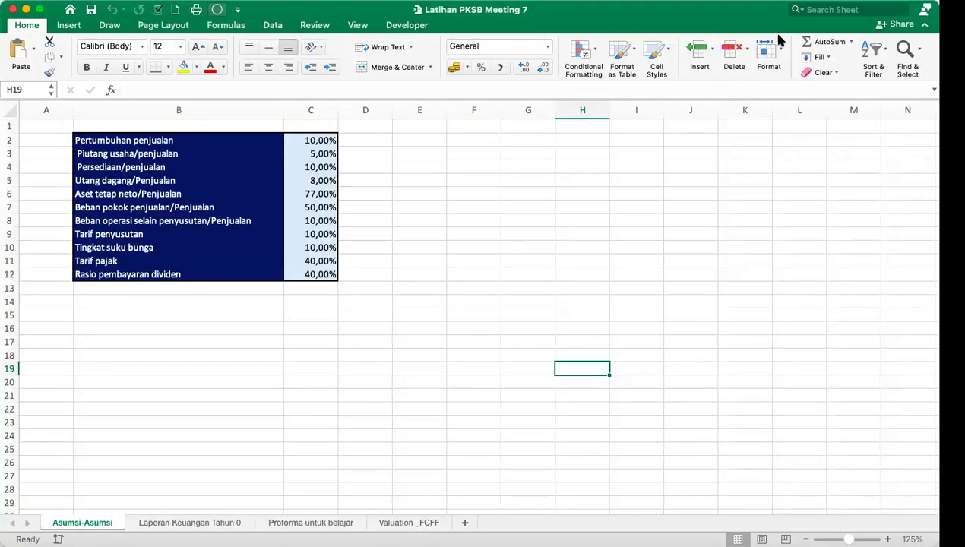
Enter the heading "Sales Approach" in cell B14, below the assumptions table.
click(660, 335)
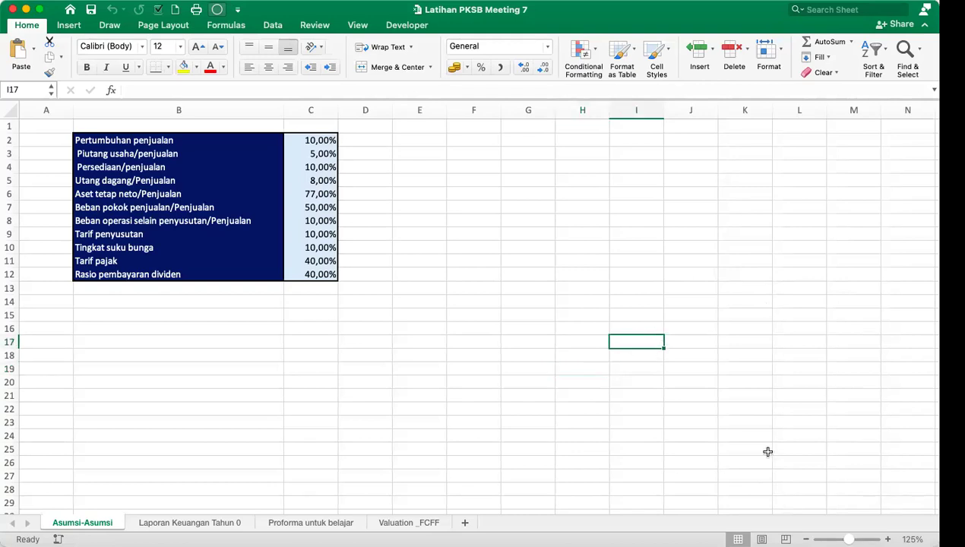
drag(845, 537, 849, 537)
click(141, 313)
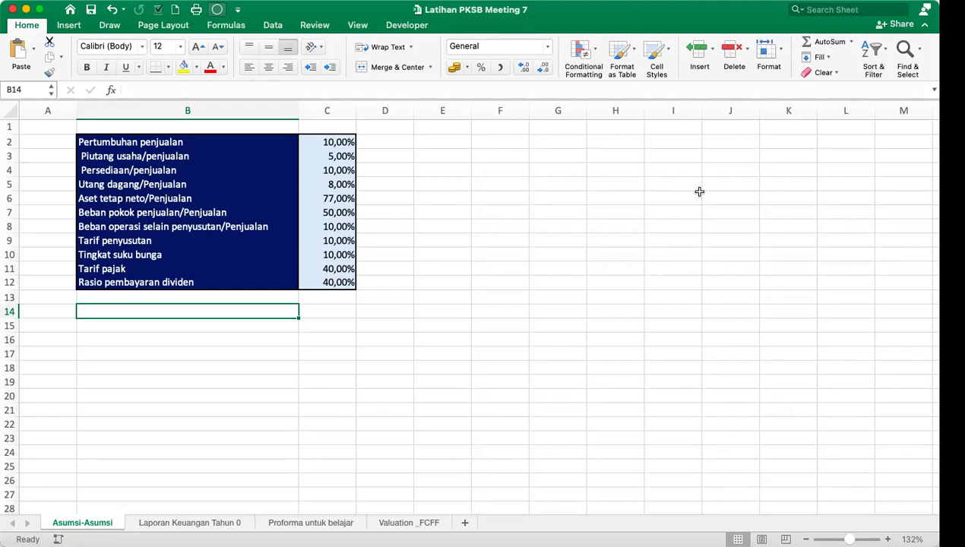
click(139, 337)
click(123, 310)
text(Sales )
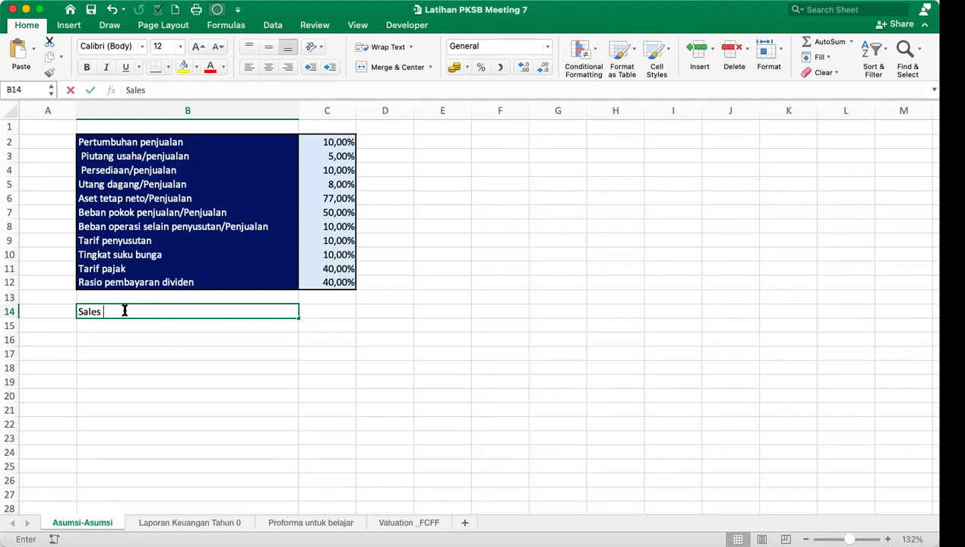
text(Approach)
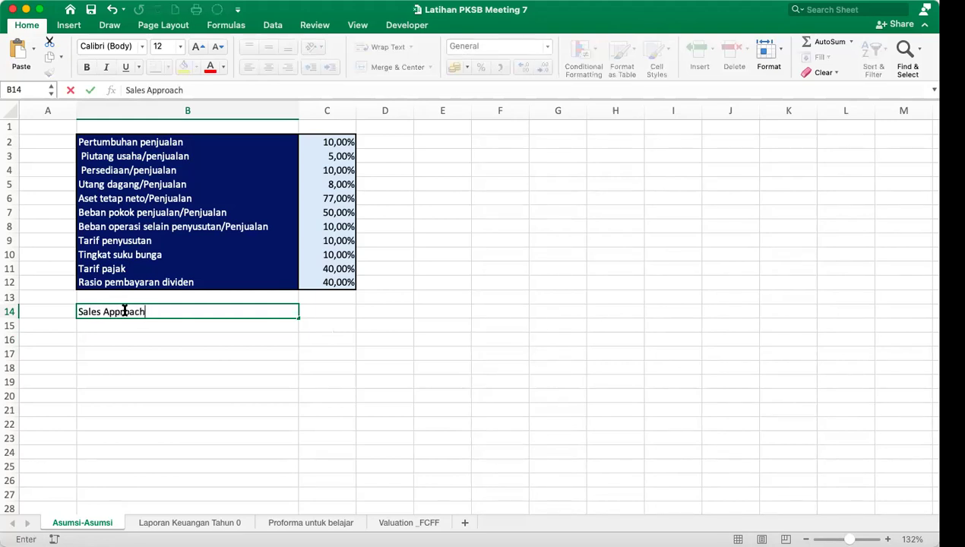
key(Return)
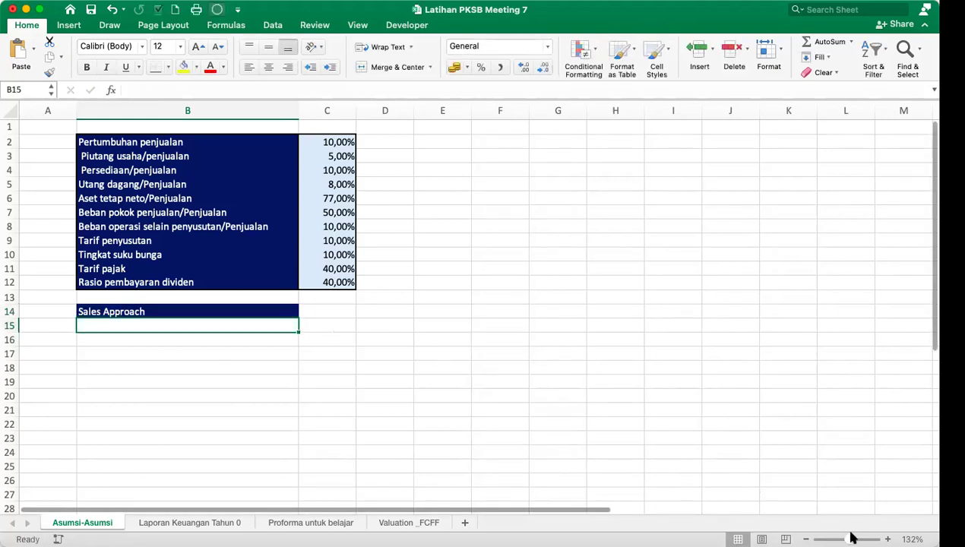
Enter the label "Akun-akun yang terkait dengan penjualan" in cell B16.
drag(850, 538, 854, 538)
click(208, 413)
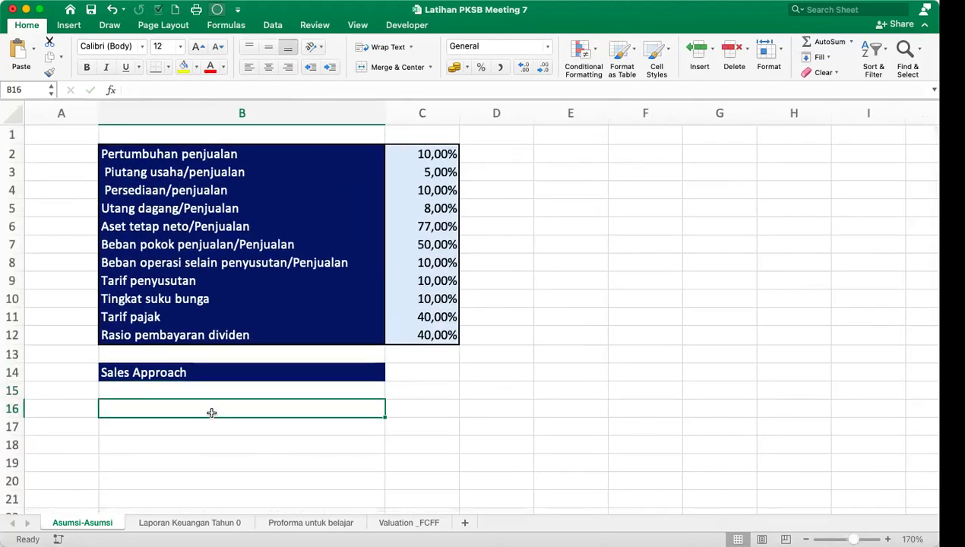
text(Ada)
key(BackSpace)
key(BackSpace)
key(BackSpace)
text(Aku)
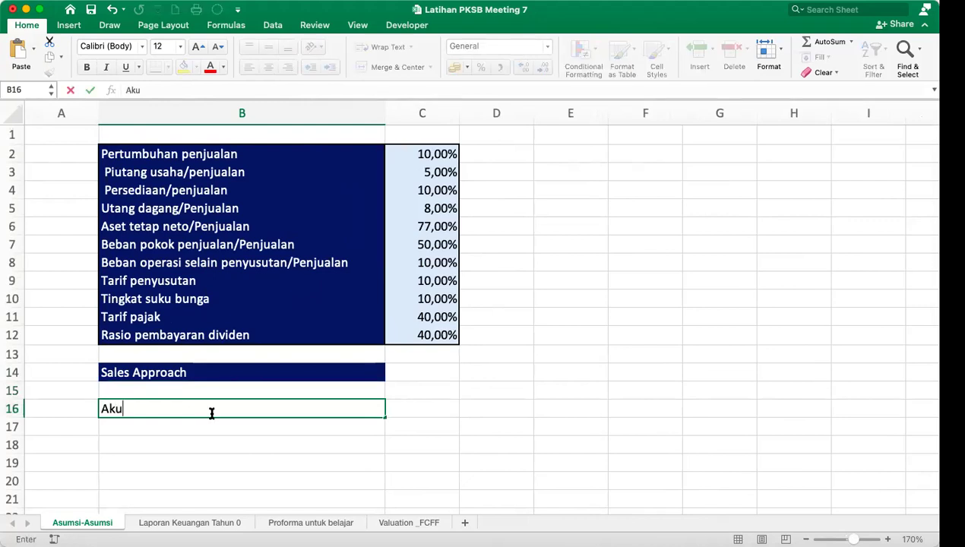
text(n-alun)
key(BackSpace)
key(BackSpace)
key(BackSpace)
text(kun yang te)
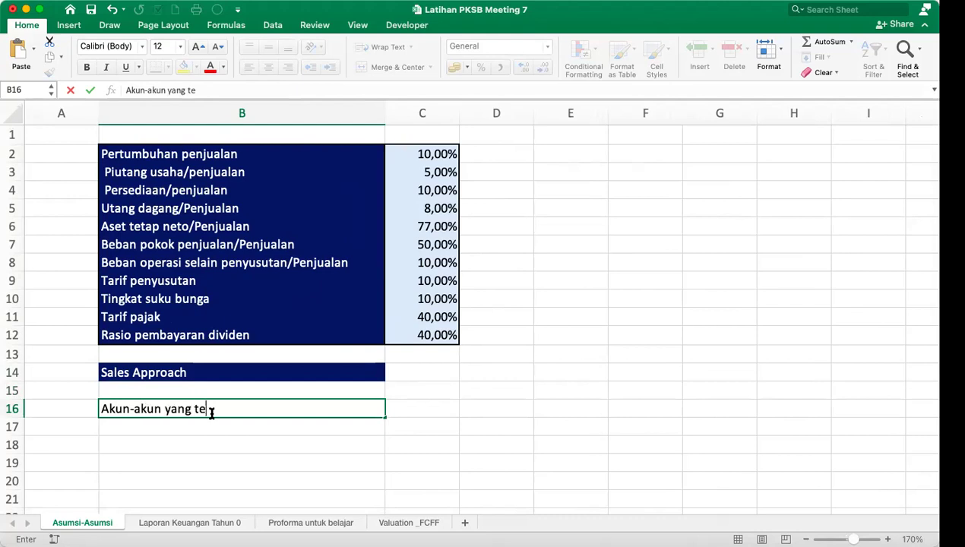
text(rkait dengan )
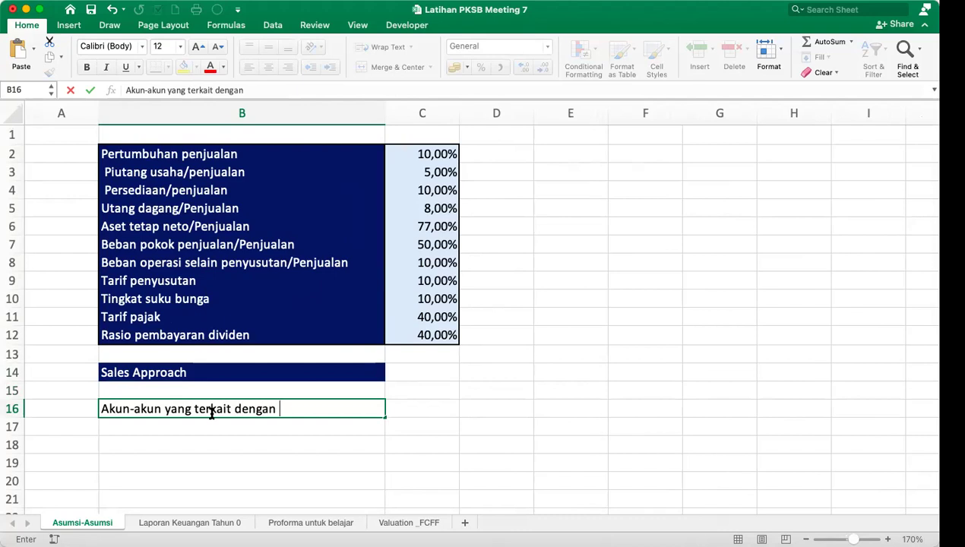
text(penjualan)
key(Return)
click(211, 414)
key(super+y)
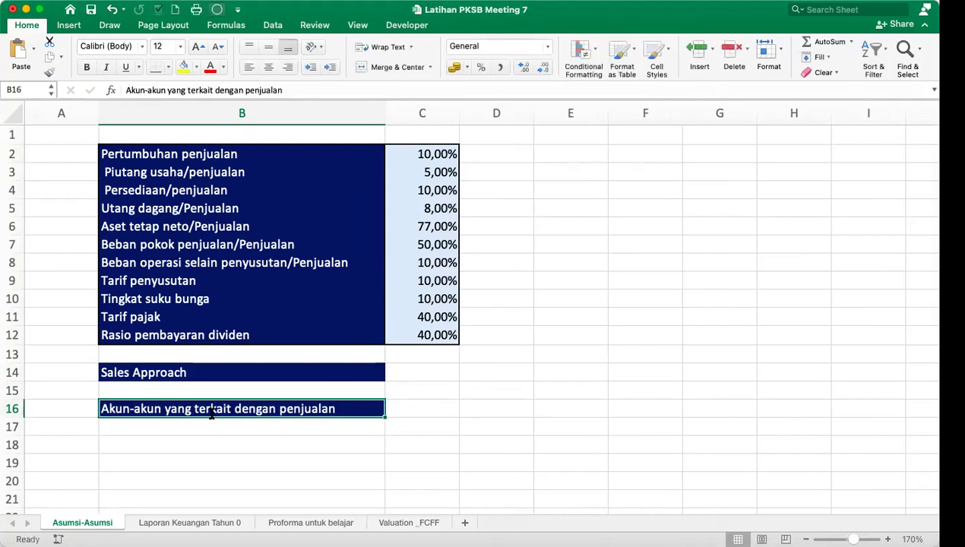
List the sales-related accounts "Persediaan" in C16 and "Piutang usaha" in C17.
key(Right)
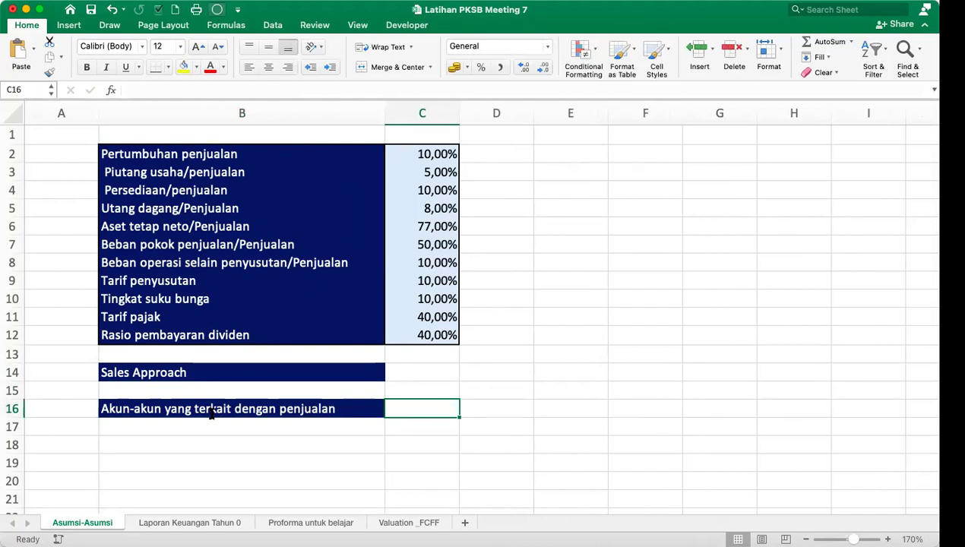
text(Persediaan)
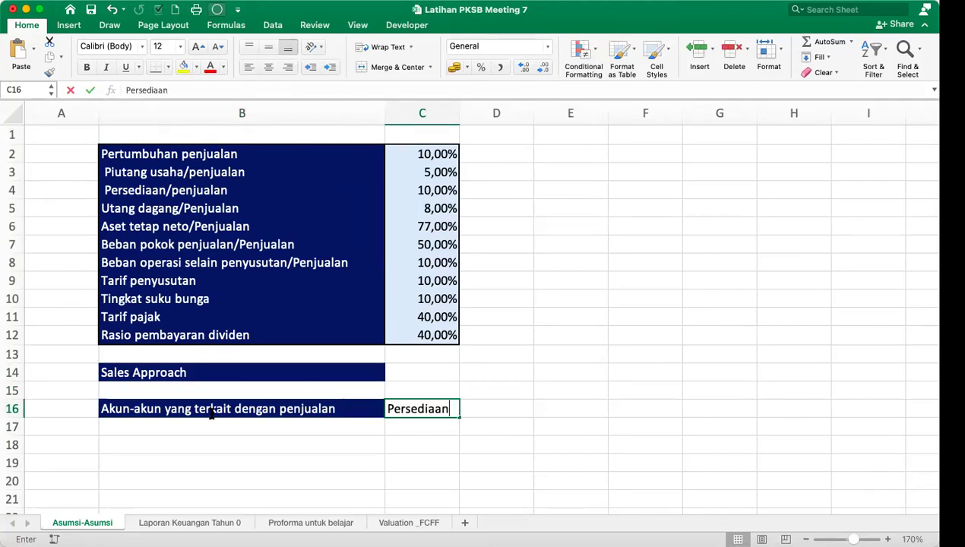
key(Return)
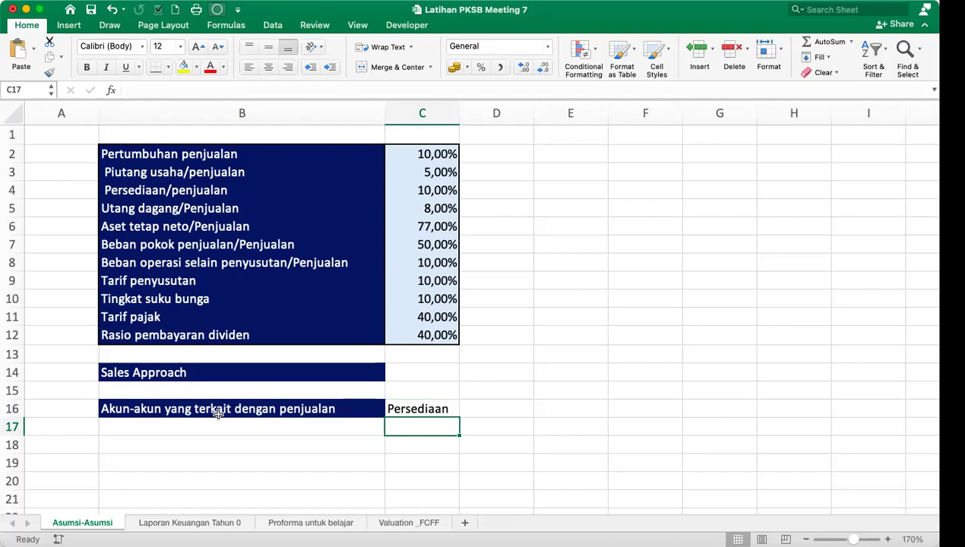
text(Piutang )
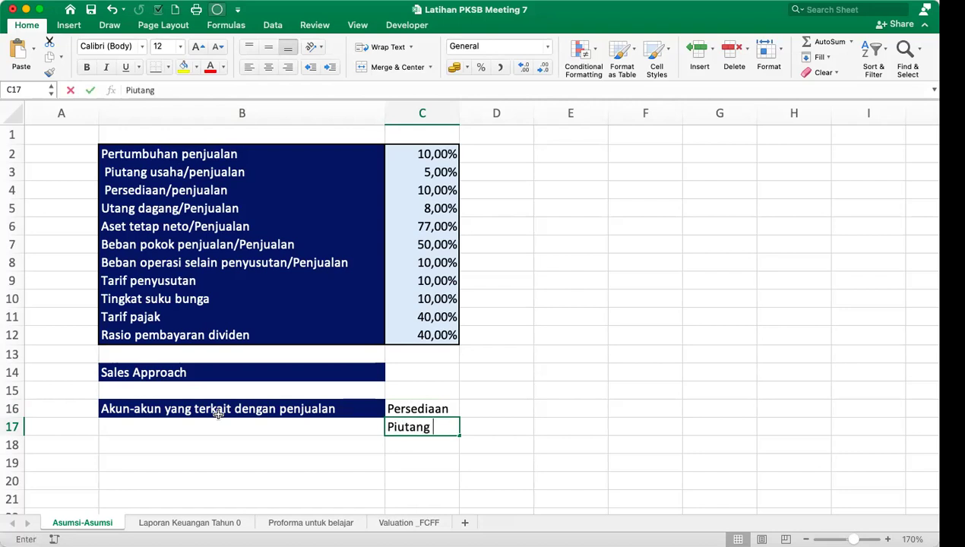
text(usaha)
key(Return)
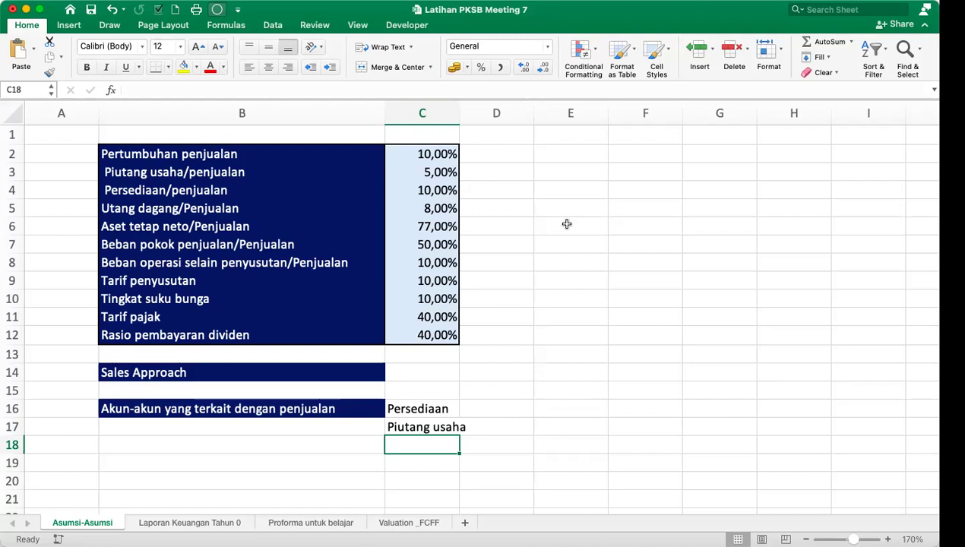
Enter the label "Akun-akun yang tidak terkit dengan penjualan" in cell B19.
key(Left)
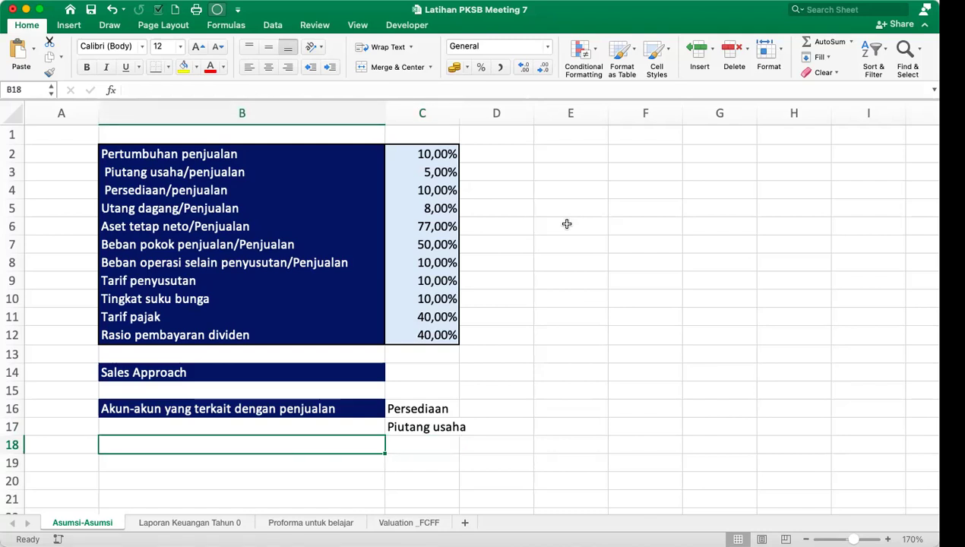
key(Down)
text(Aku)
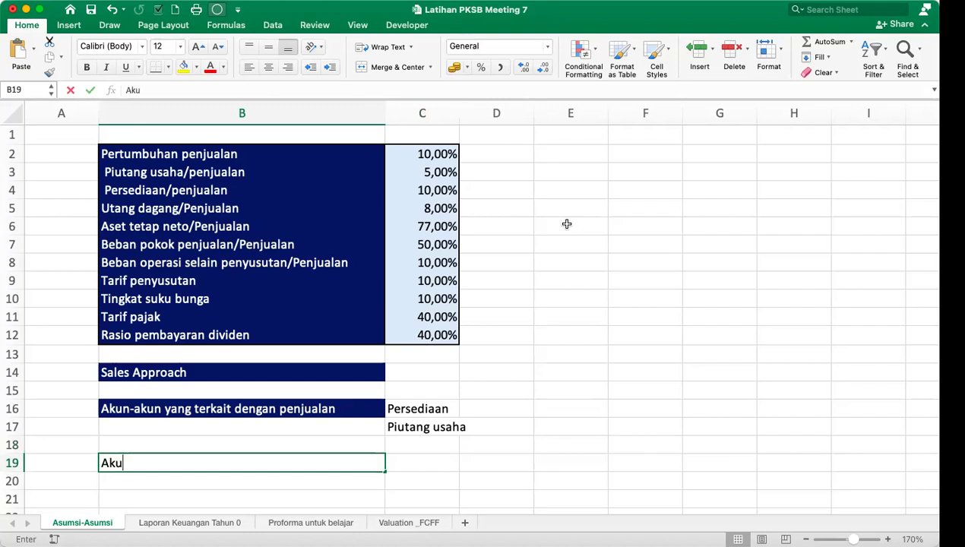
text(n-akun )
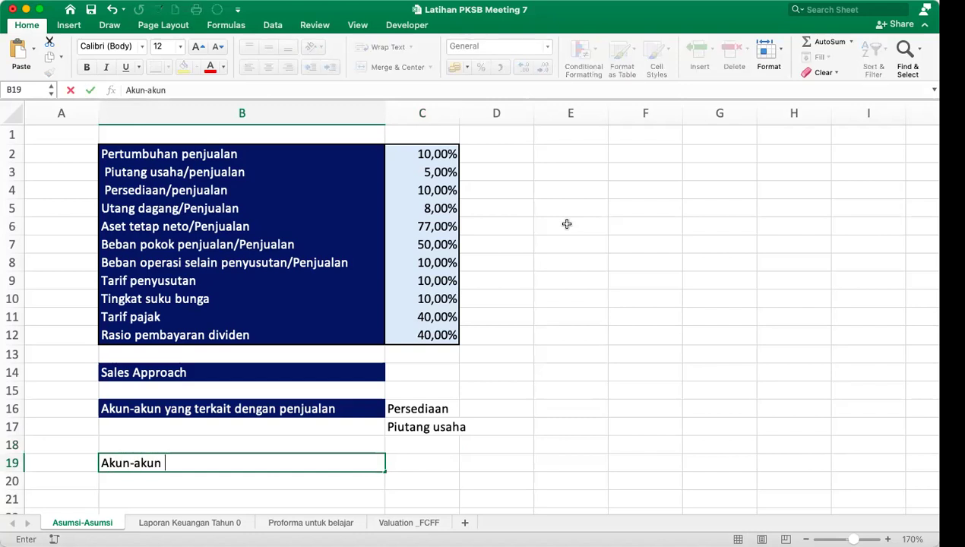
text(yang tidak te)
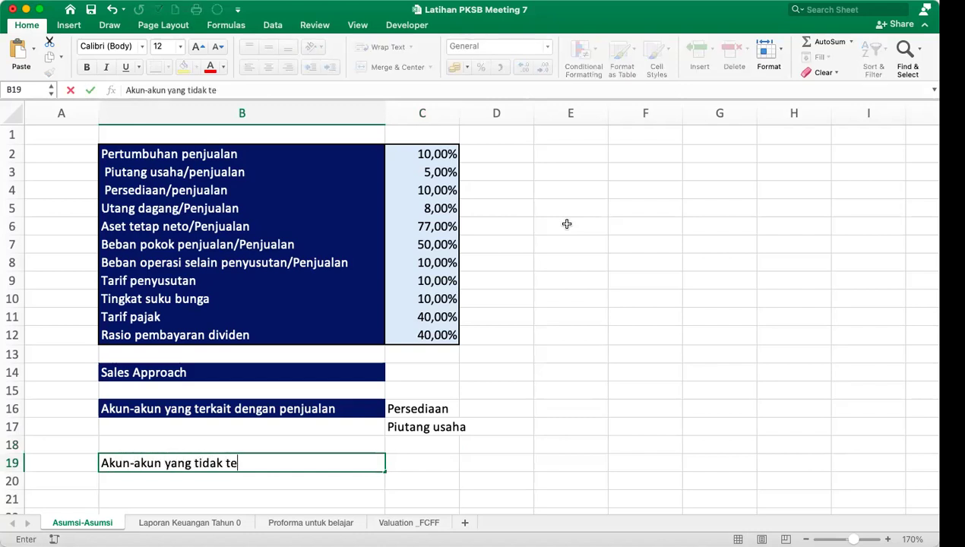
text(rkit denga)
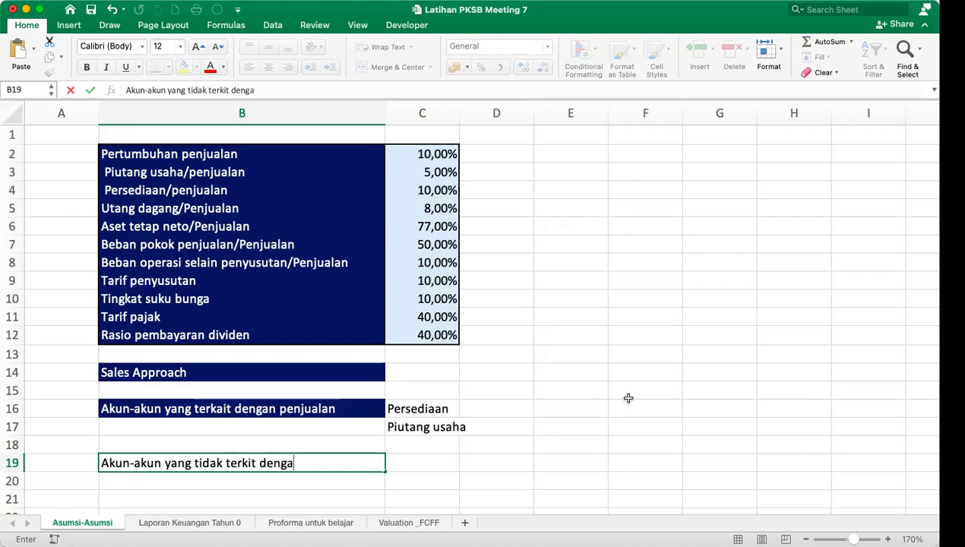
click(279, 462)
text(n pen)
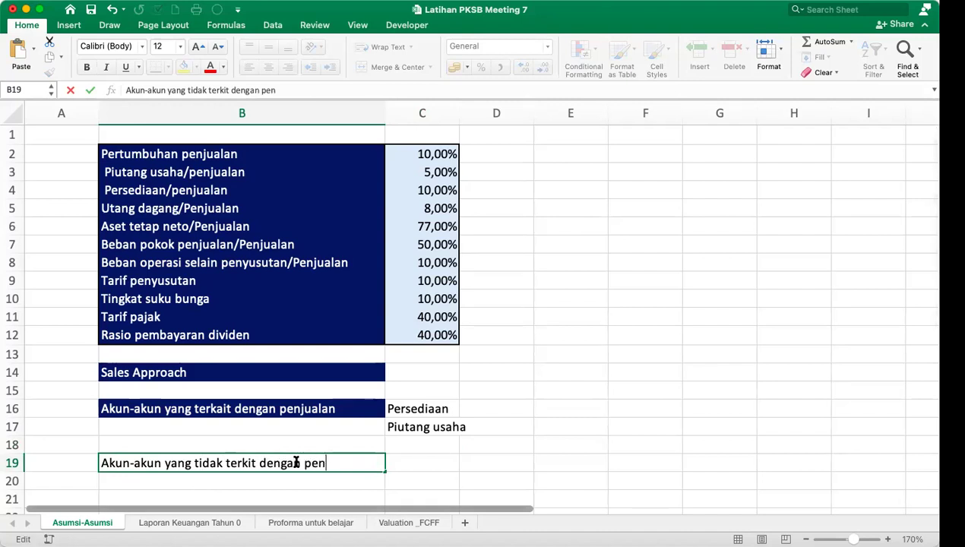
text(jualan)
key(Return)
List the accounts "Ekuitas" in C19 and "Utang" in C20, and autofit the width of column C.
key(Up)
key(Right)
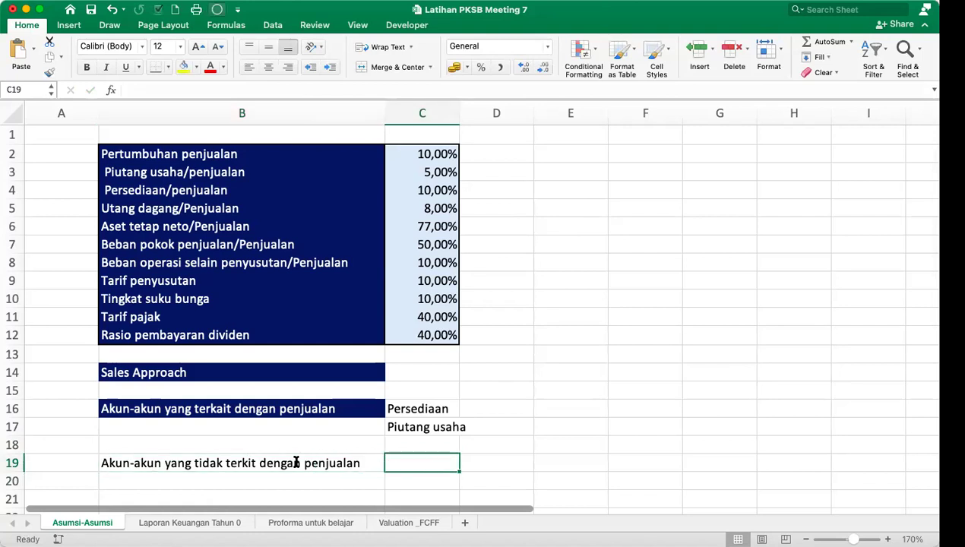
text(Ekuitas)
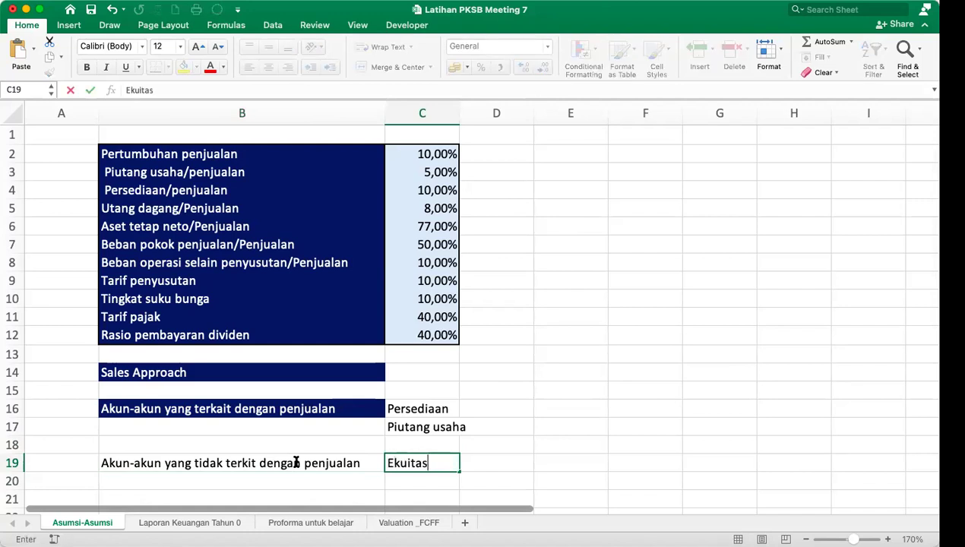
key(Return)
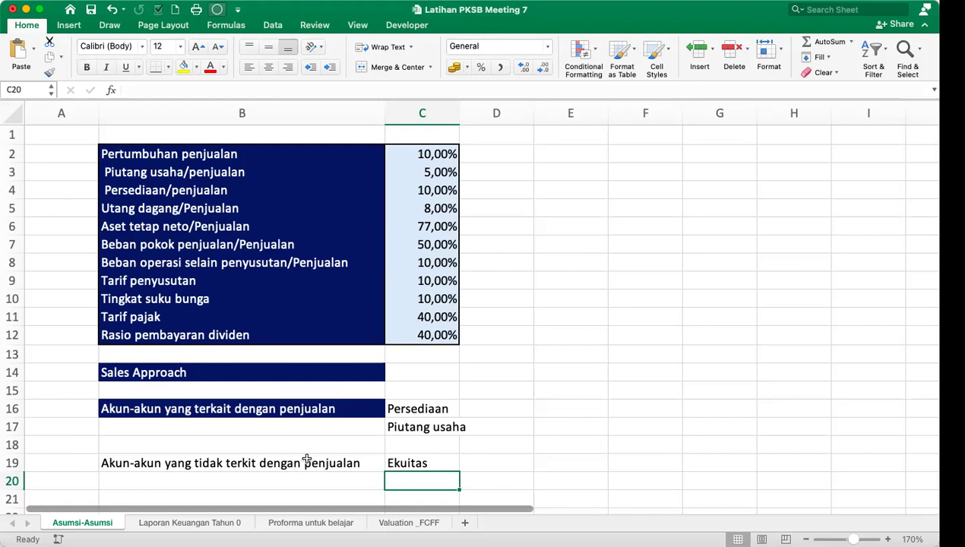
text(Utang)
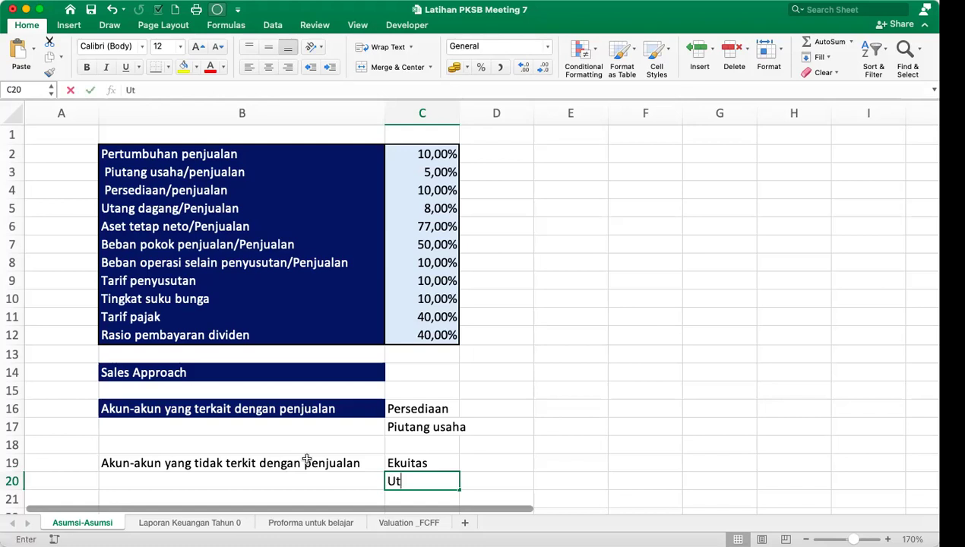
key(Return)
key(Up)
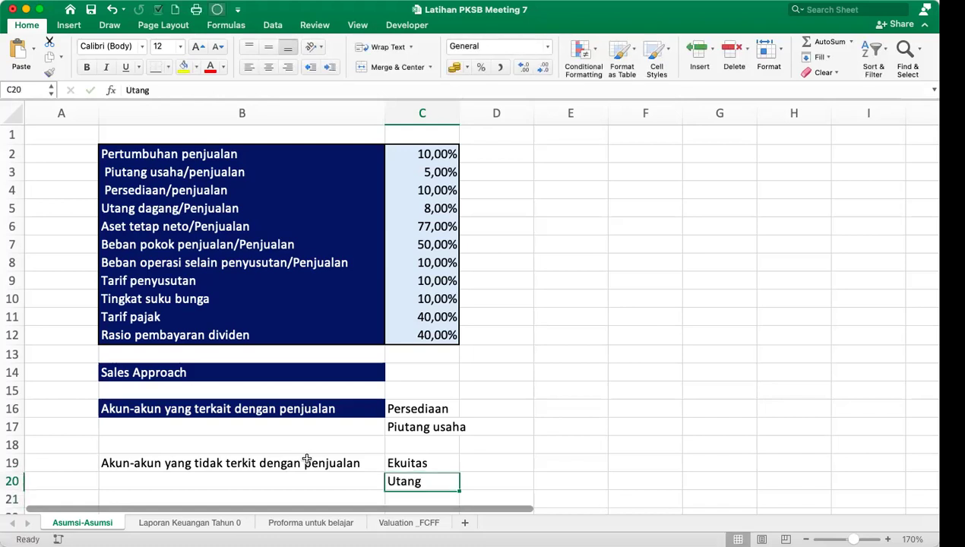
double_click(459, 109)
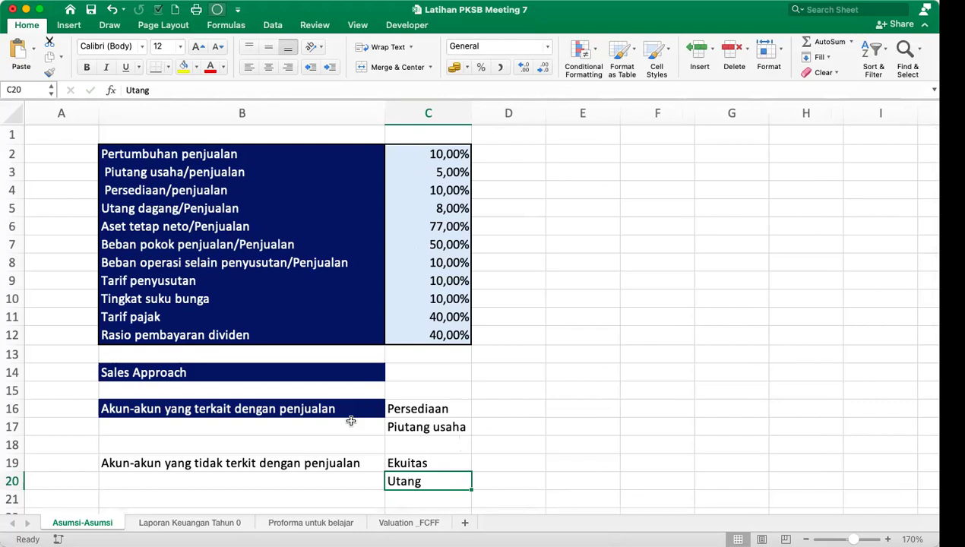
Review the Pertumbuhan penjualan and Piutang usaha/penjualan assumptions in rows 2 and 3.
click(499, 152)
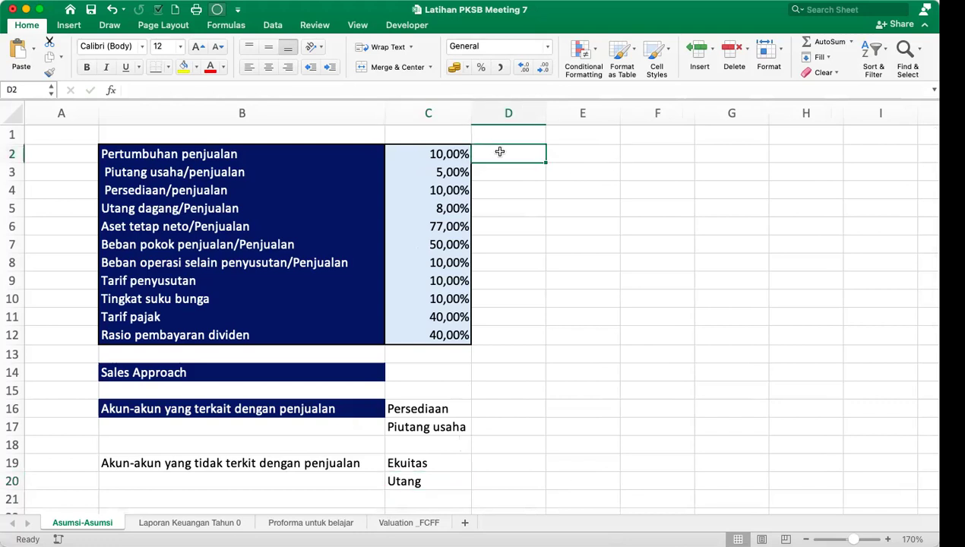
key(Left)
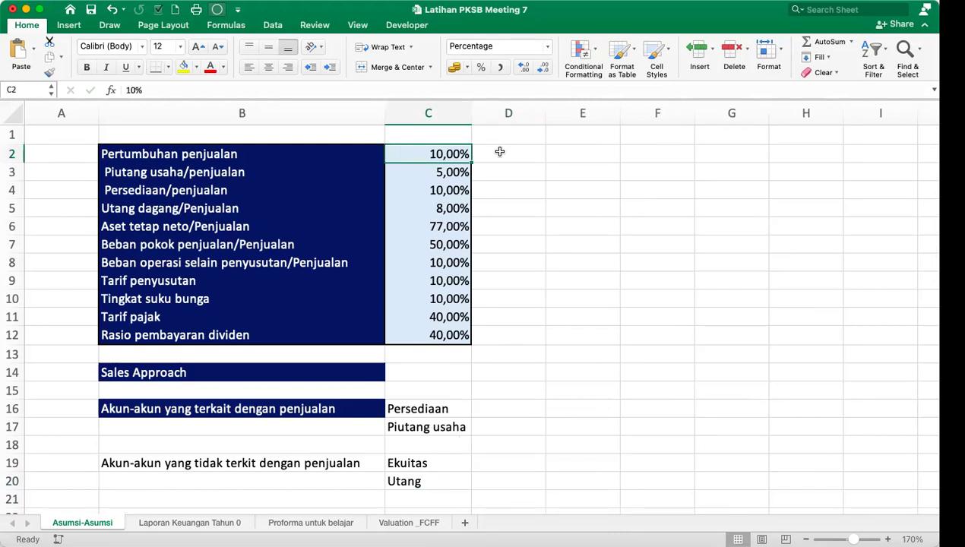
key(Down)
key(Right)
key(Left)
key(Right)
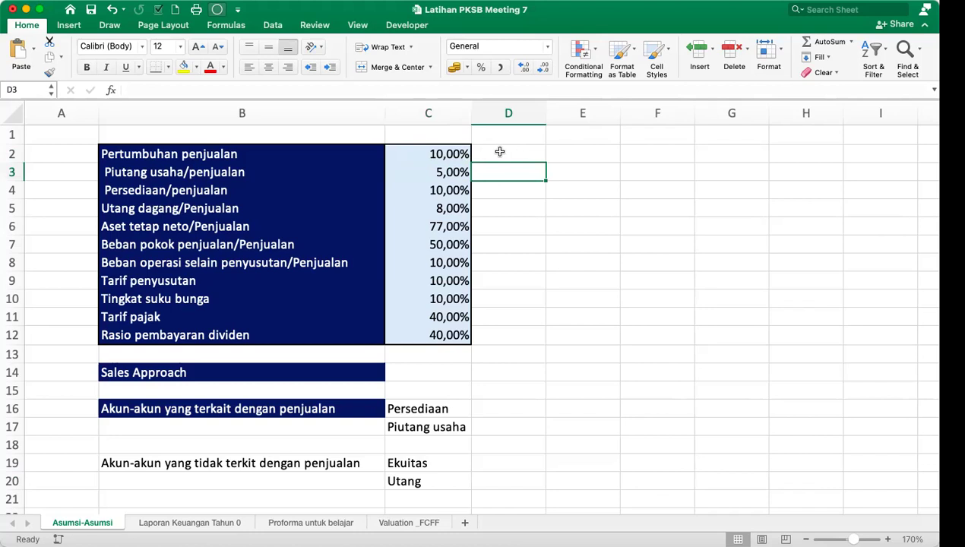
key(Left)
key(Right)
key(Left)
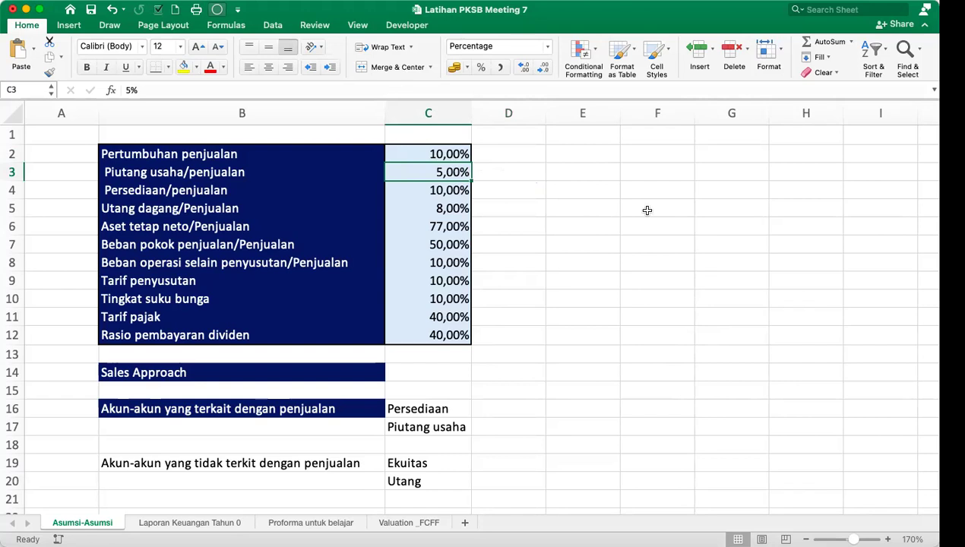
Review the assumptions for Persediaan, Utang dagang, Aset tetap neto and Beban pokok penjualan relative to sales in rows 4 to 7.
key(Down)
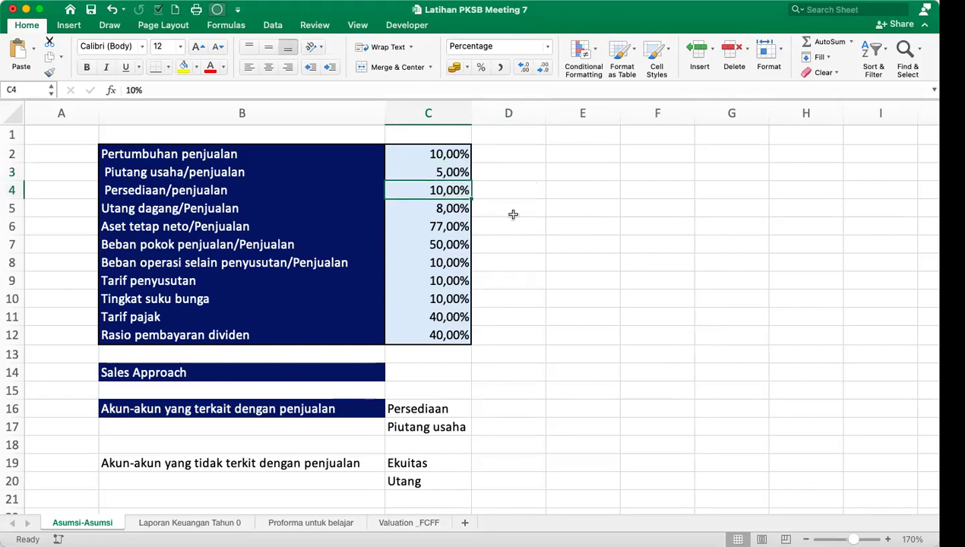
key(Down)
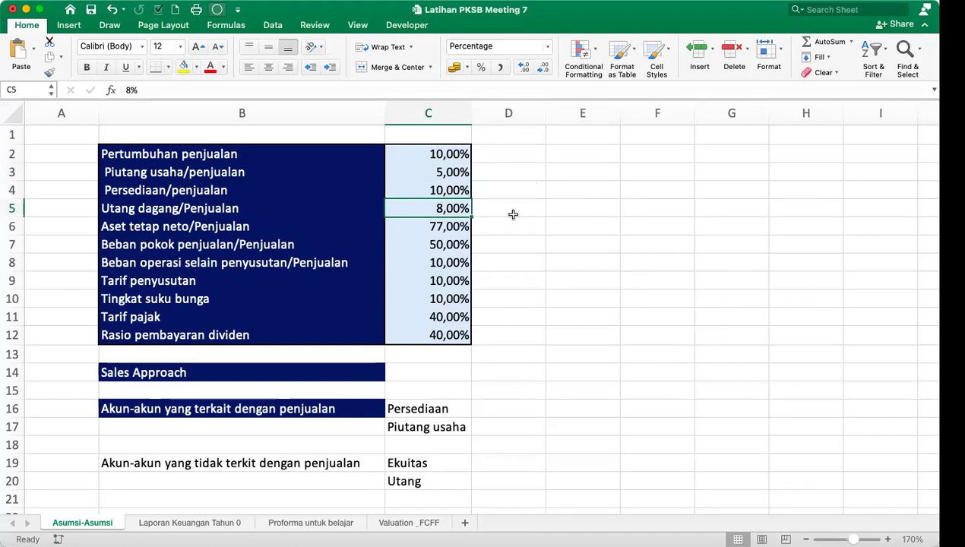
key(Down)
key(Right)
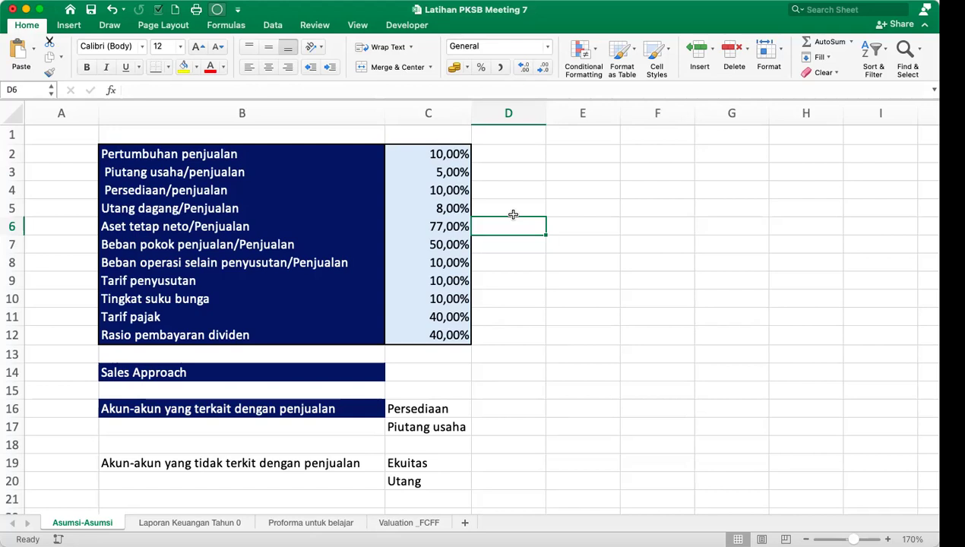
key(Left)
key(Left)
key(Left)
key(Right)
key(Right)
key(Right)
click(440, 247)
click(538, 250)
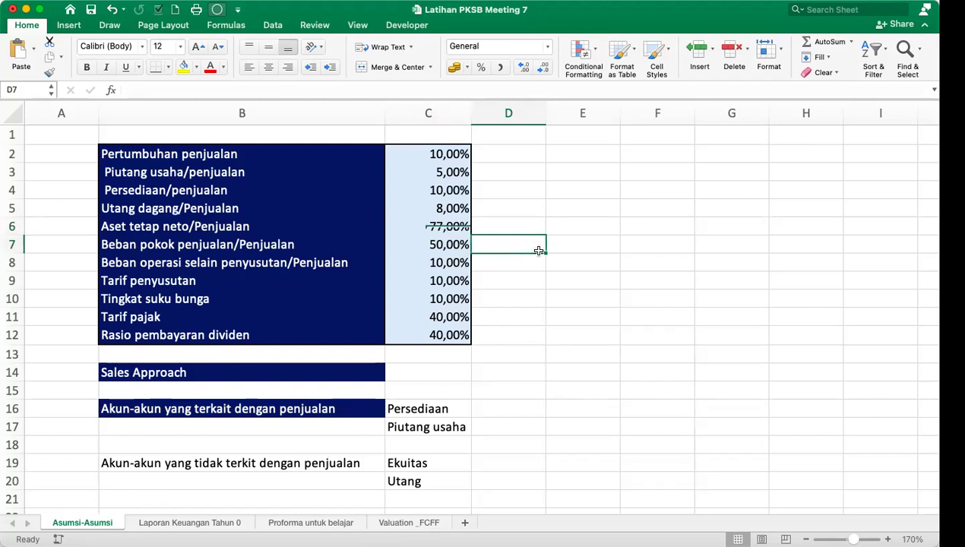
Review the assumptions for Beban operasi selain penyusutan, Tarif penyusutan and Tingkat suku bunga in rows 8 to 10.
key(Left)
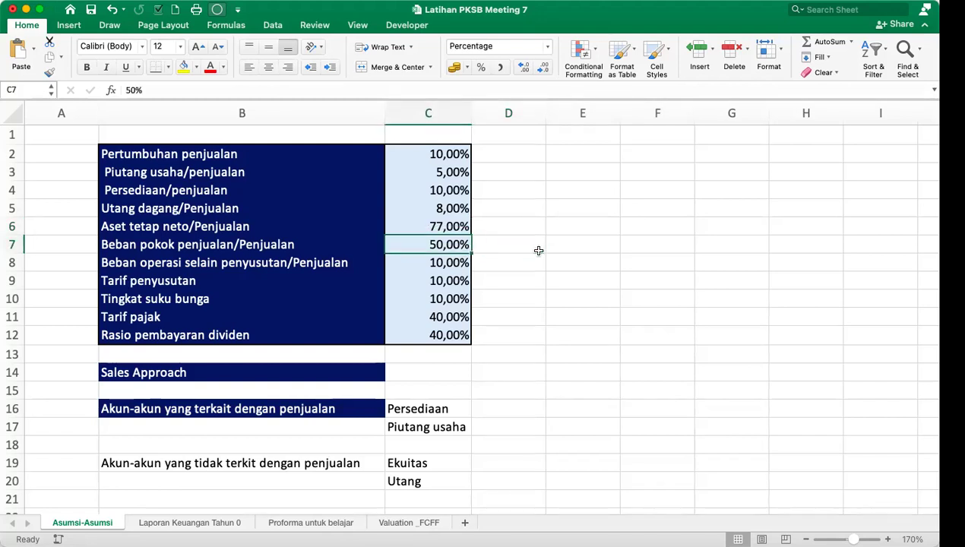
key(Down)
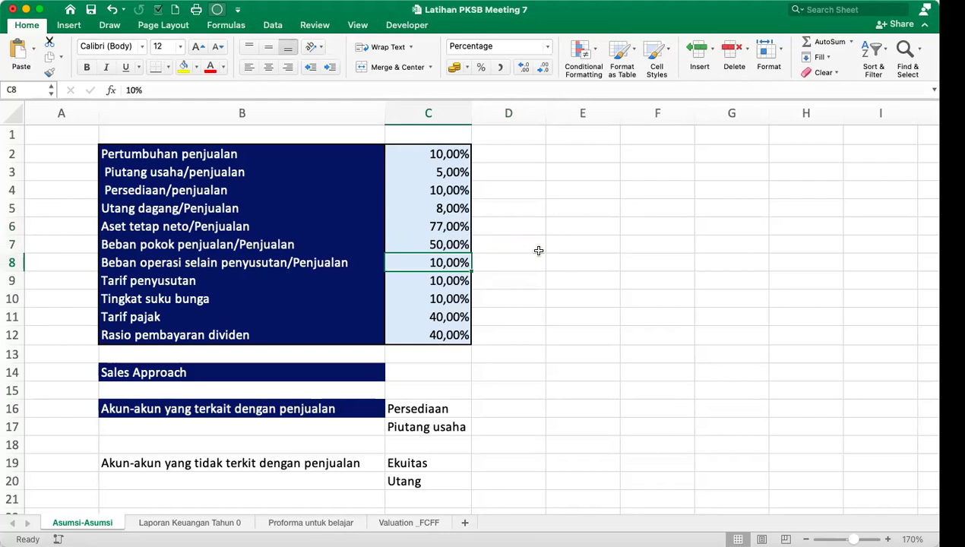
key(Down)
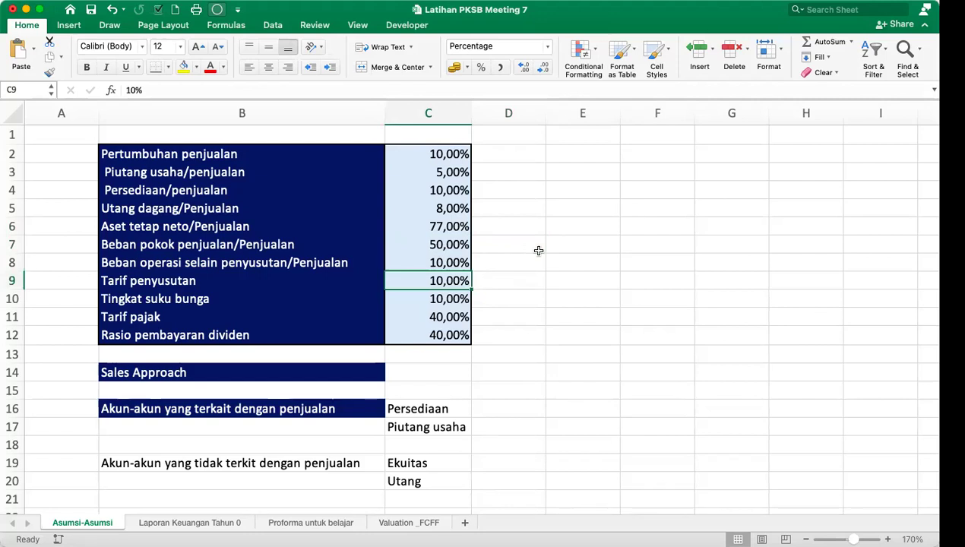
key(Down)
key(Up)
key(Up)
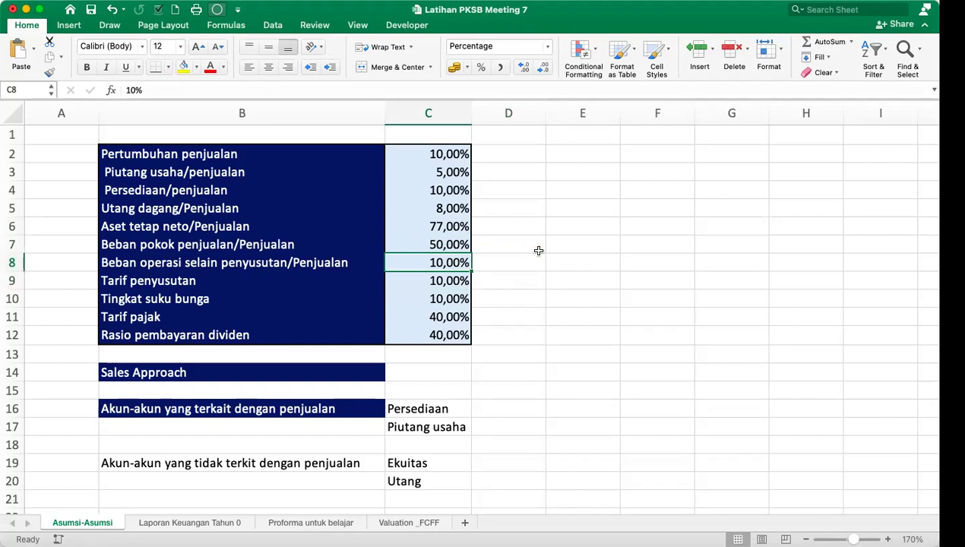
key(Down)
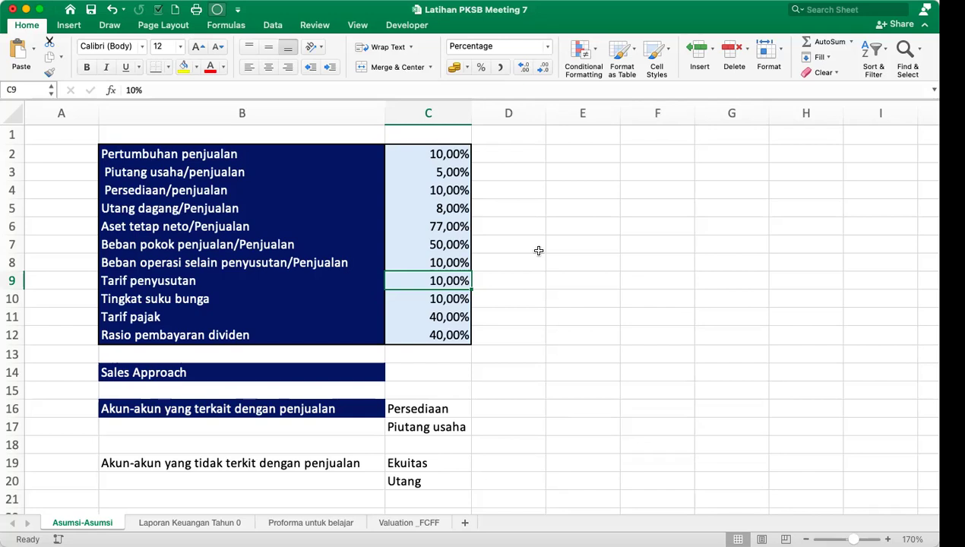
key(Down)
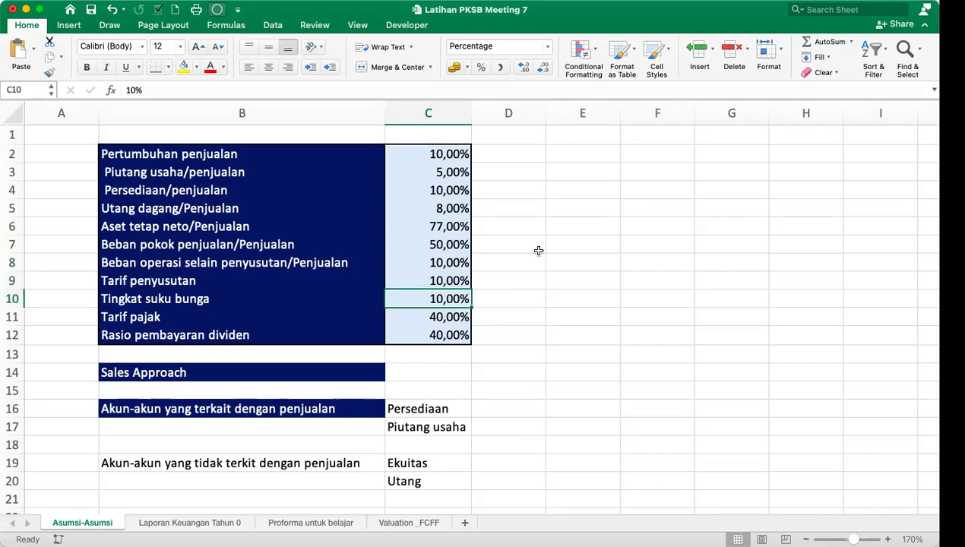
Annotate the interest rate row with "Berasal" in D10 and "10% X Utang akhir tahun lalu" in E10.
key(Right)
text(Berasal)
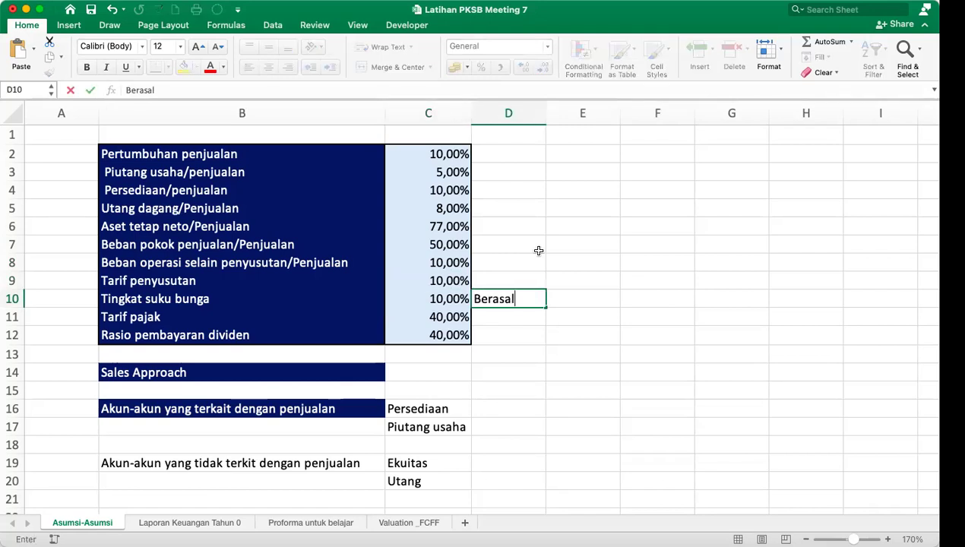
key(Right)
text(10% X )
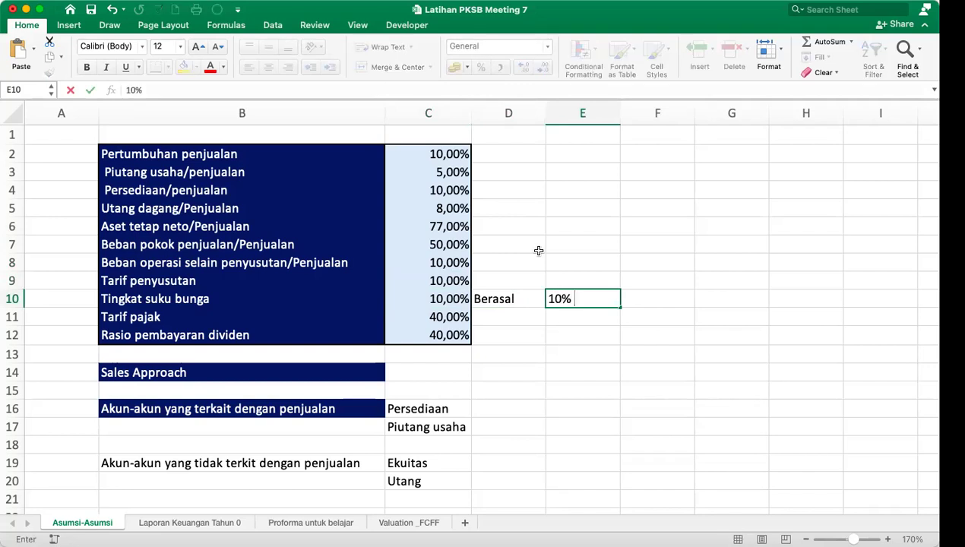
text(Utang akhir )
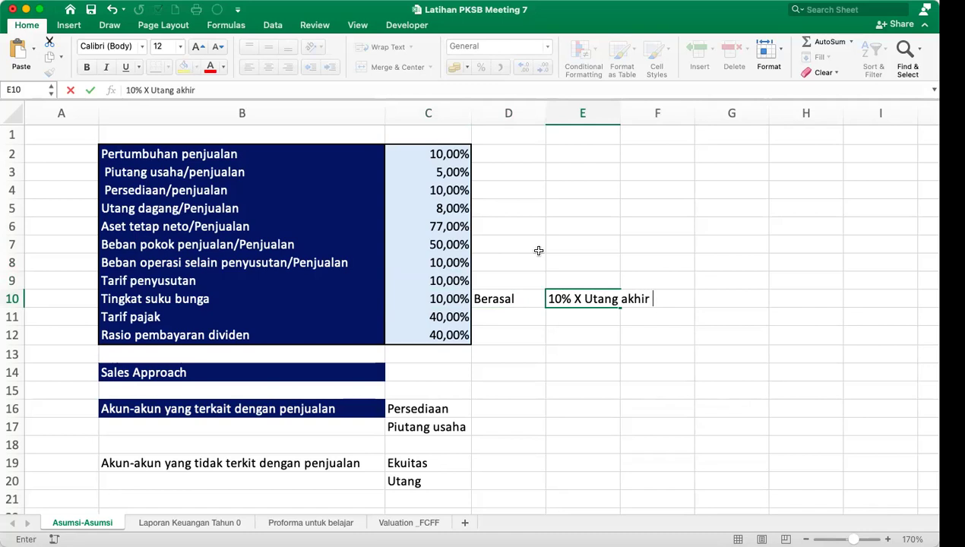
text(tahun lalu)
key(Return)
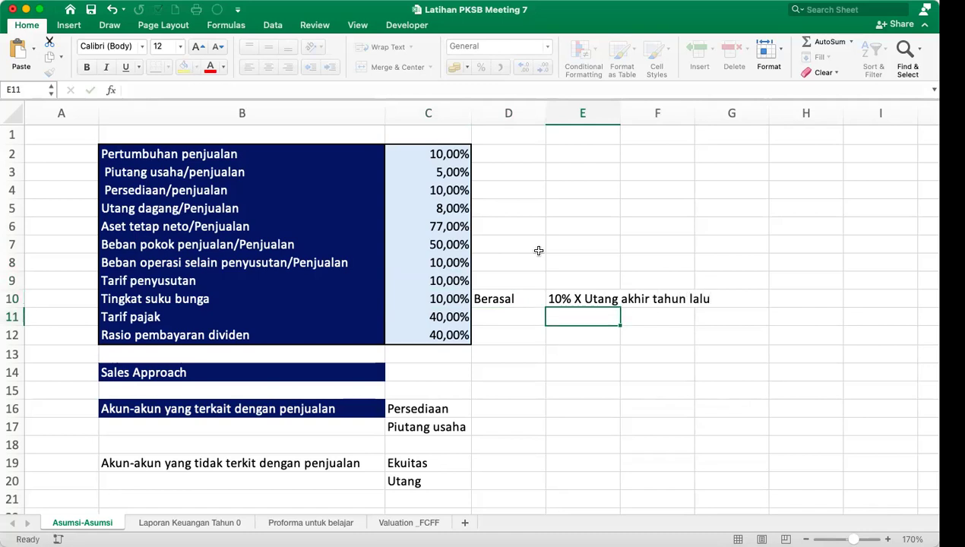
Enter the alternative interest basis "10% x rata-rata utang" in cell E11.
key(Up)
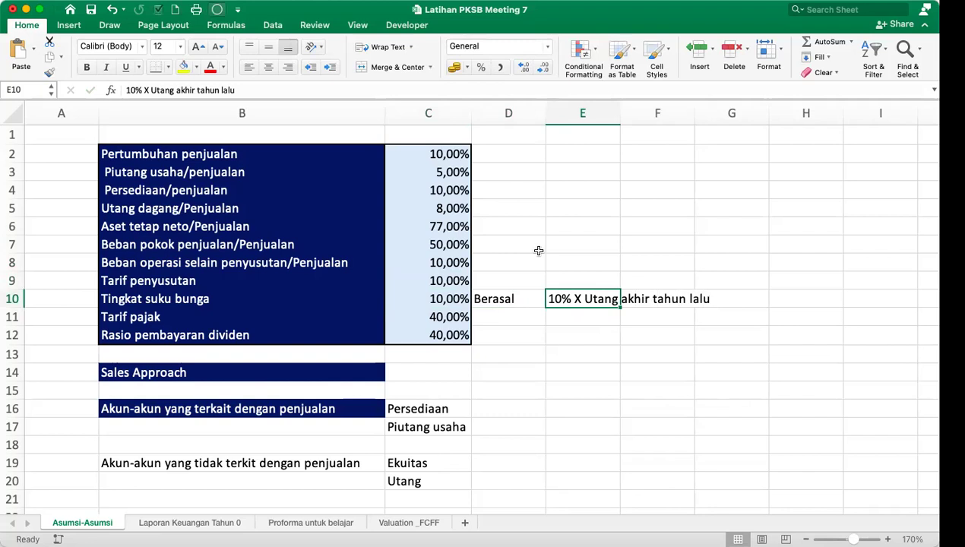
key(Return)
text(10% x )
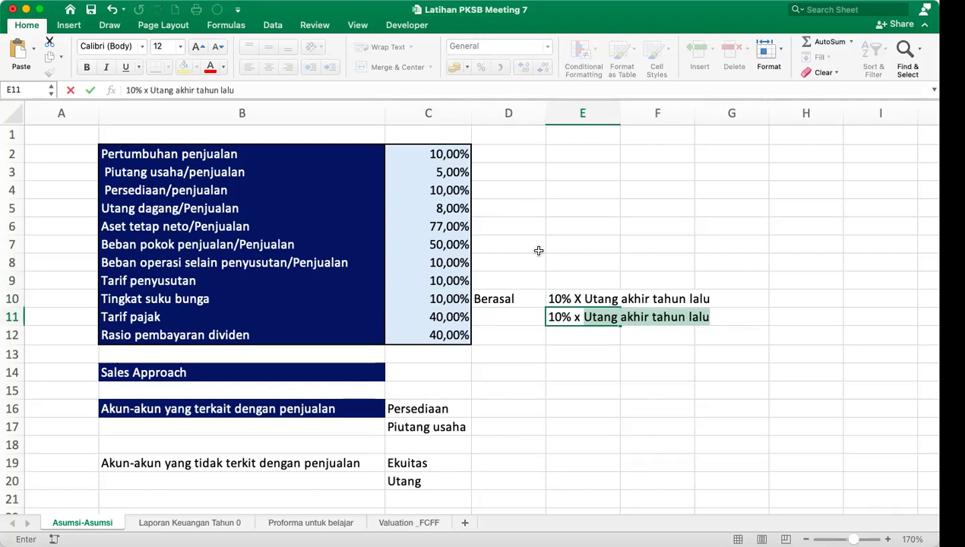
text(rata)
key(BackSpace)
key(BackSpace)
key(BackSpace)
text(ata-rata utang)
key(Return)
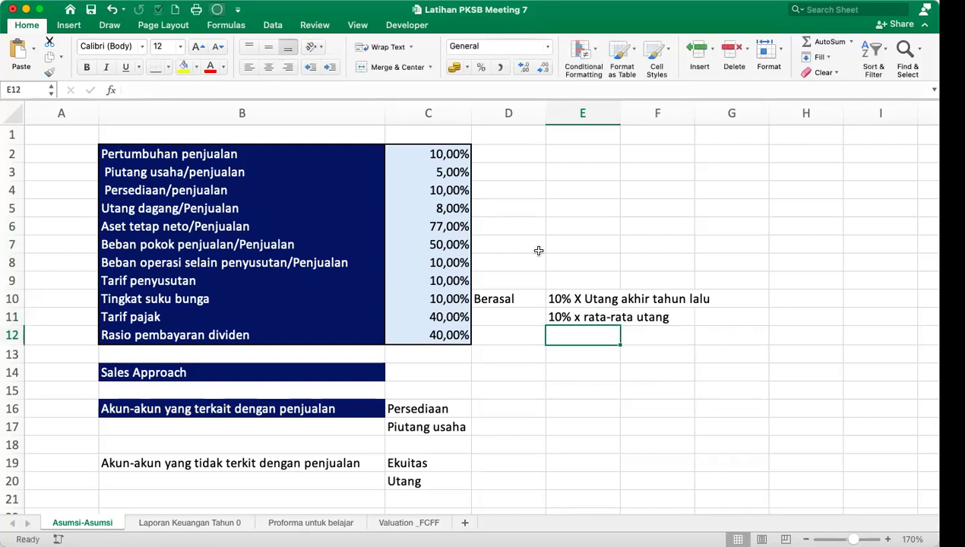
Set the Tarif pajak assumption in C11 to 25%.
key(Up)
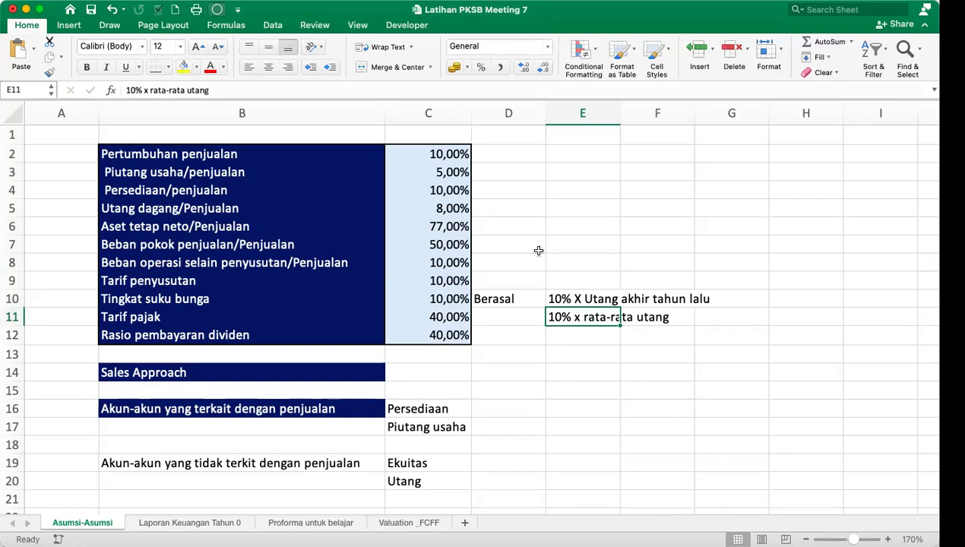
key(Up)
key(Left)
key(Left)
key(Down)
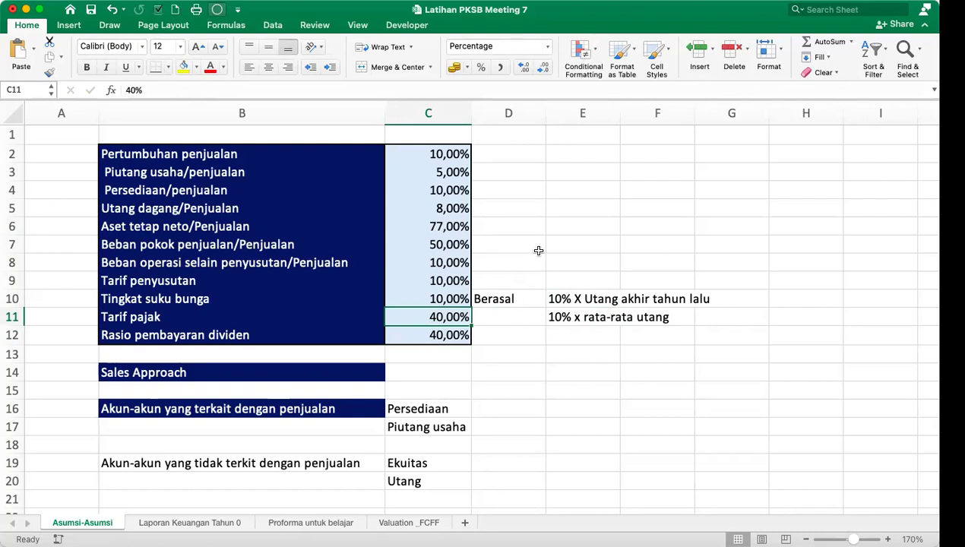
text(25)
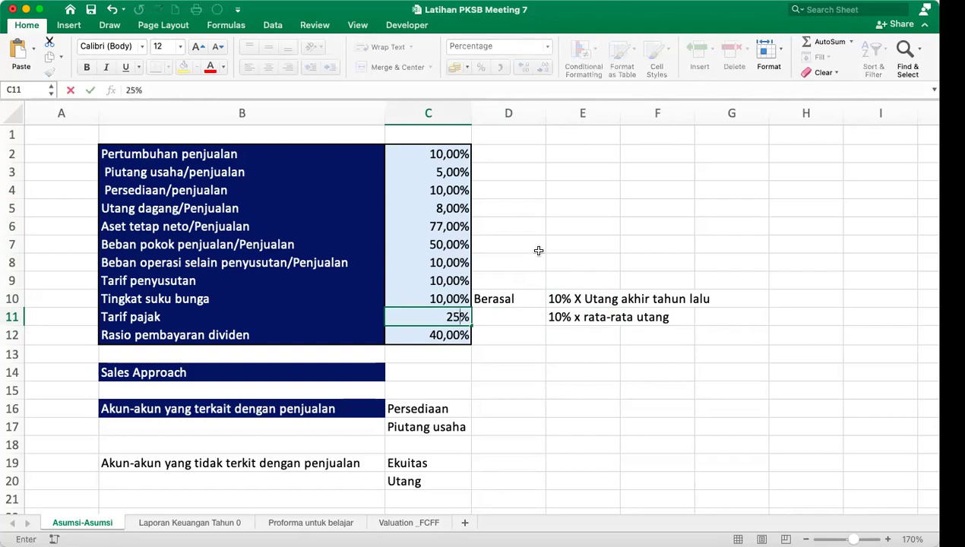
key(Return)
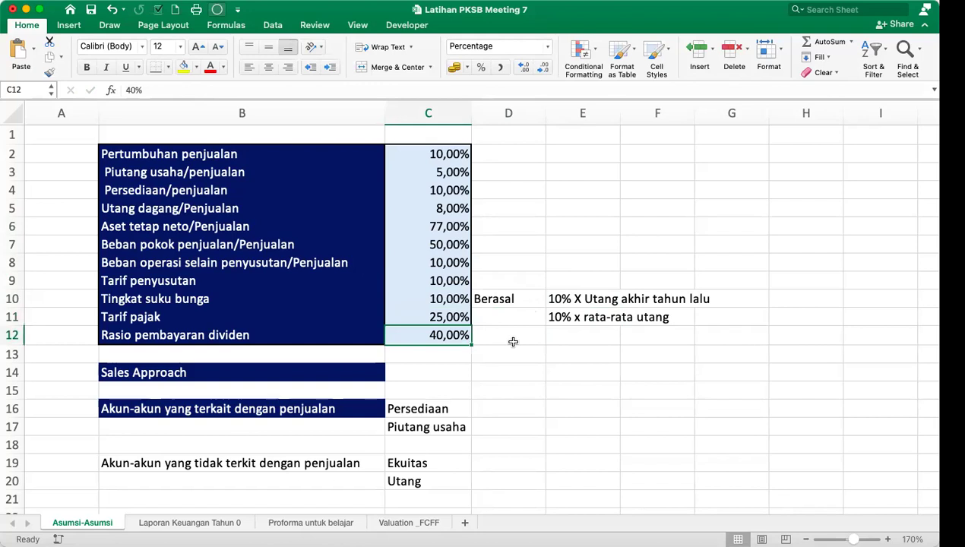
Review the Rasio pembayaran dividen assumption in row 12 together with the neighbouring rows.
key(Down)
key(Down)
key(Up)
key(Up)
key(Up)
key(Up)
key(Down)
key(Down)
click(502, 347)
key(Left)
Review the Laporan laba rugi on the Laporan Keuangan Tahun 0 sheet, from Penjualan down to Laba sebelum pajak.
click(223, 525)
scroll(470, 261, up, 5)
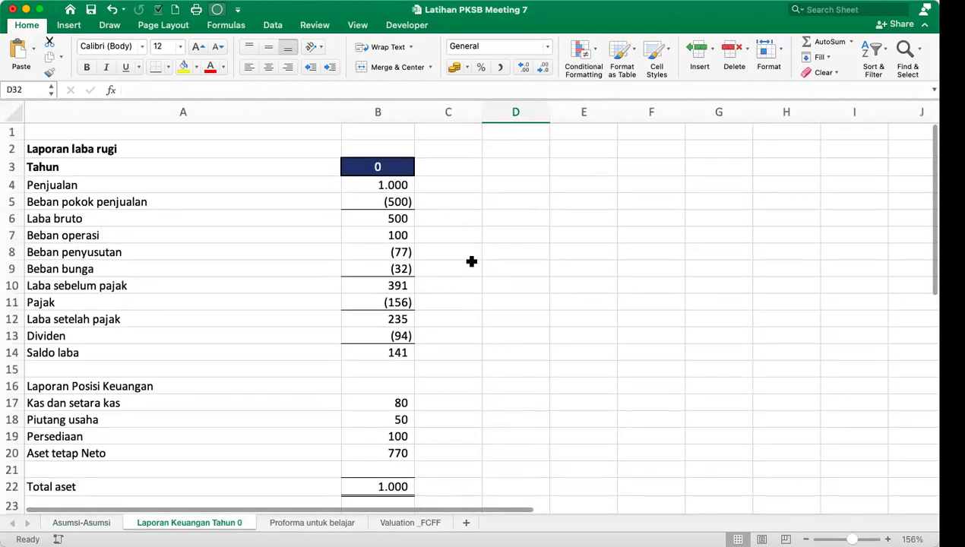
scroll(471, 261, down, 2)
click(385, 155)
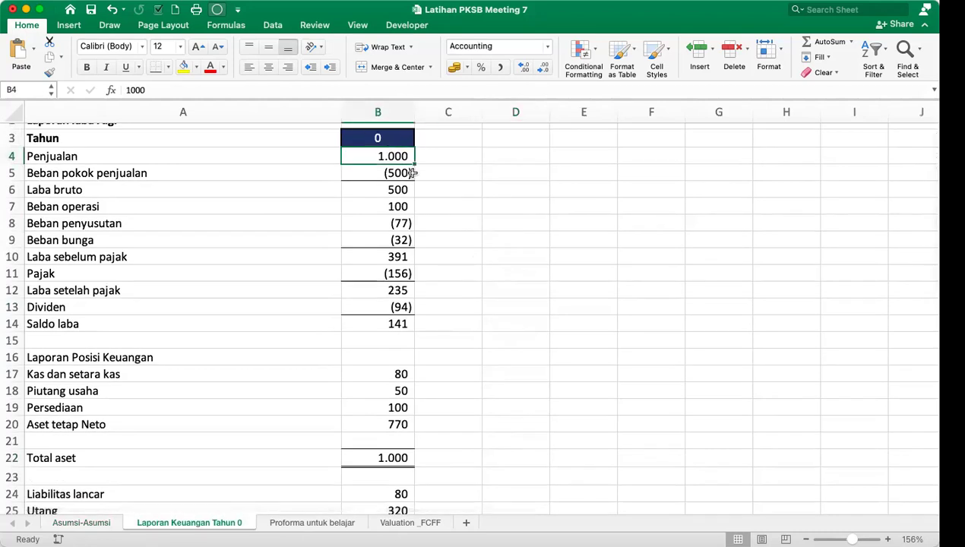
key(Down)
key(Down)
key(Down)
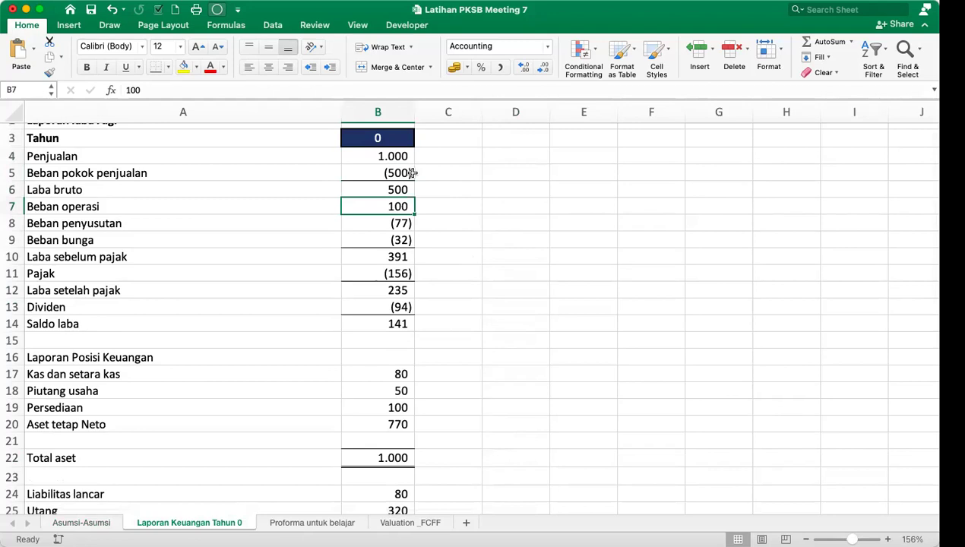
key(Down)
key(Down)
key(Up)
key(Down)
key(Down)
key(Down)
key(Down)
key(Down)
key(Down)
key(Down)
key(Down)
key(Down)
key(Down)
key(Down)
key(Down)
key(Down)
key(Down)
key(Down)
key(Down)
key(Down)
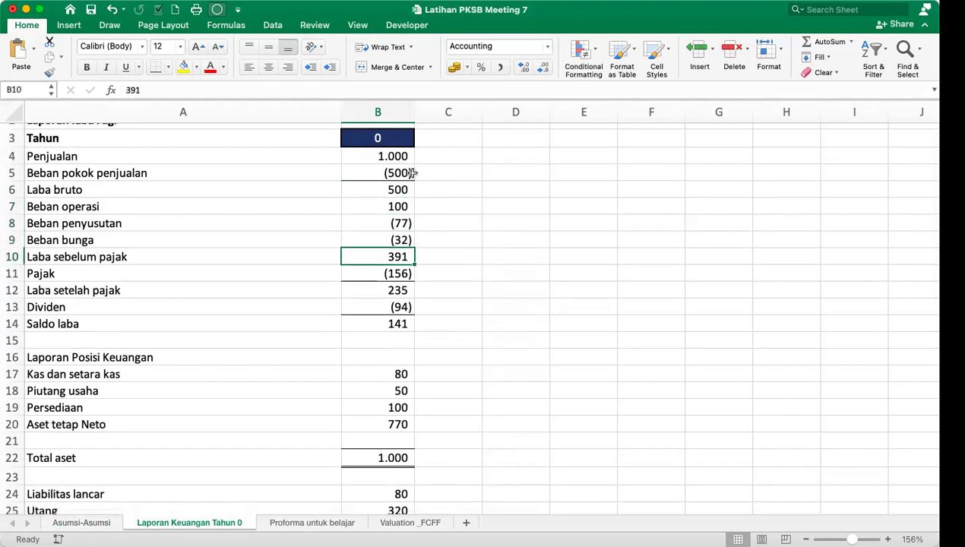
Examine the remaining profit lines and the Laporan Posisi Keuangan down to Total liabilitas dan ekuitas.
key(Down)
key(Down)
key(Down)
key(Down)
key(Down)
key(Down)
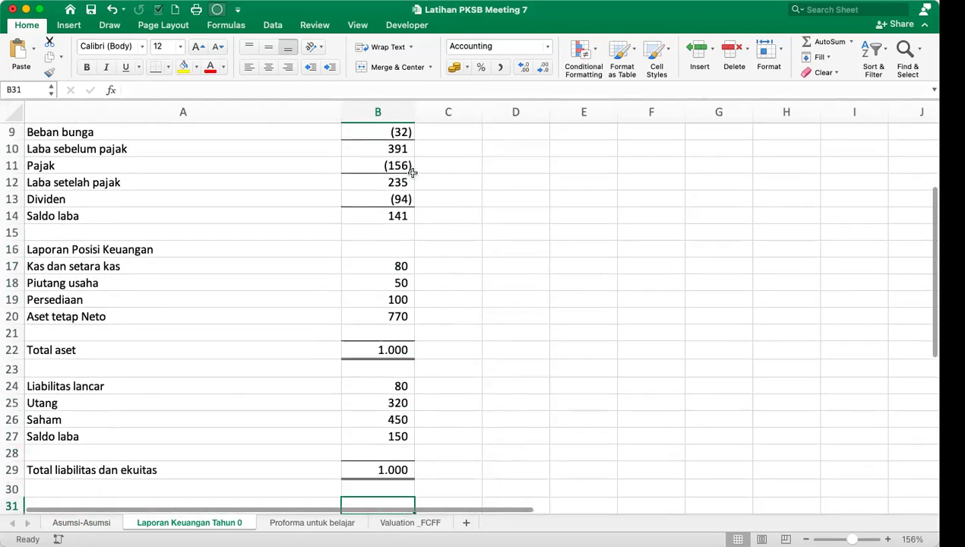
key(Up)
key(Up)
key(Up)
key(Up)
key(Up)
key(Up)
key(Up)
key(Up)
key(Up)
key(Up)
key(Up)
key(Up)
key(Up)
key(Up)
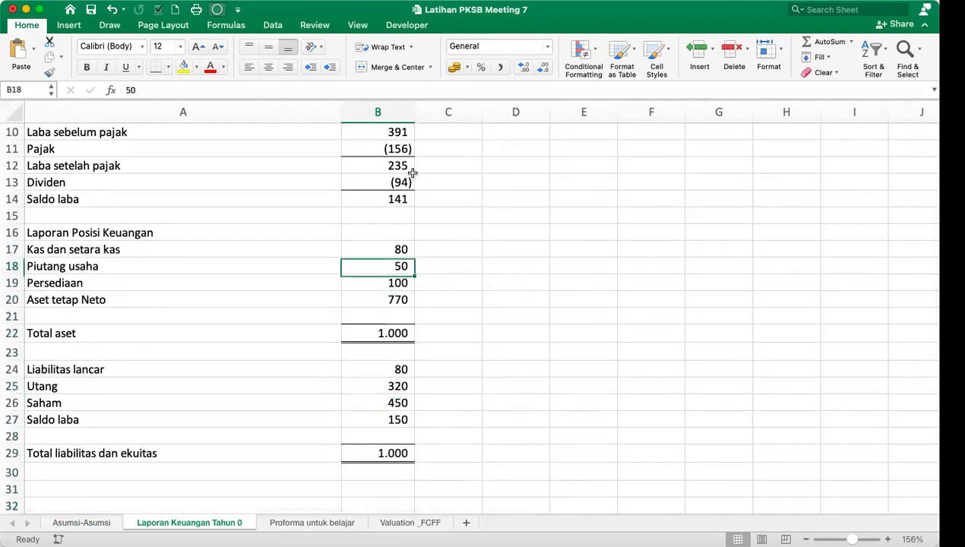
key(Down)
key(Down)
key(Down)
key(Down)
key(Down)
key(Down)
key(Down)
key(Down)
key(Down)
key(Down)
key(Down)
key(Down)
key(Down)
key(Down)
key(Down)
key(Down)
key(Down)
key(Down)
key(Down)
key(Down)
key(Down)
key(Down)
key(Down)
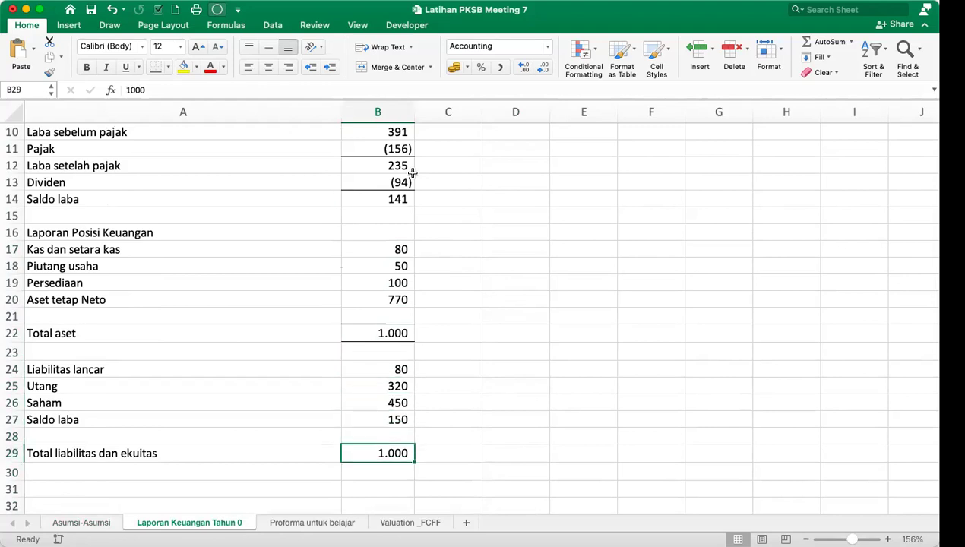
Enter the label "Plug" in cell A32, below the balance sheet.
key(Up)
key(Up)
key(Up)
key(Up)
key(Up)
key(Up)
key(Up)
key(Up)
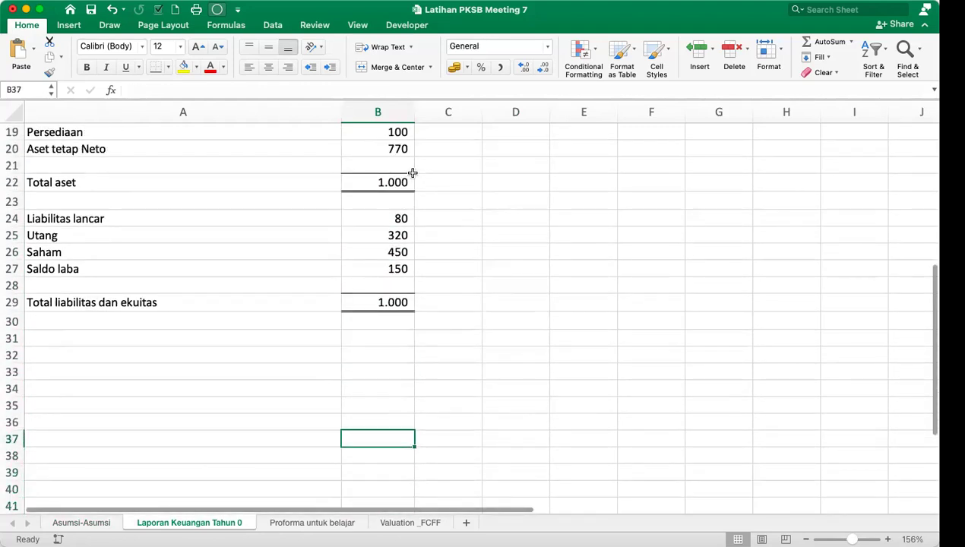
key(Left)
text(Plug)
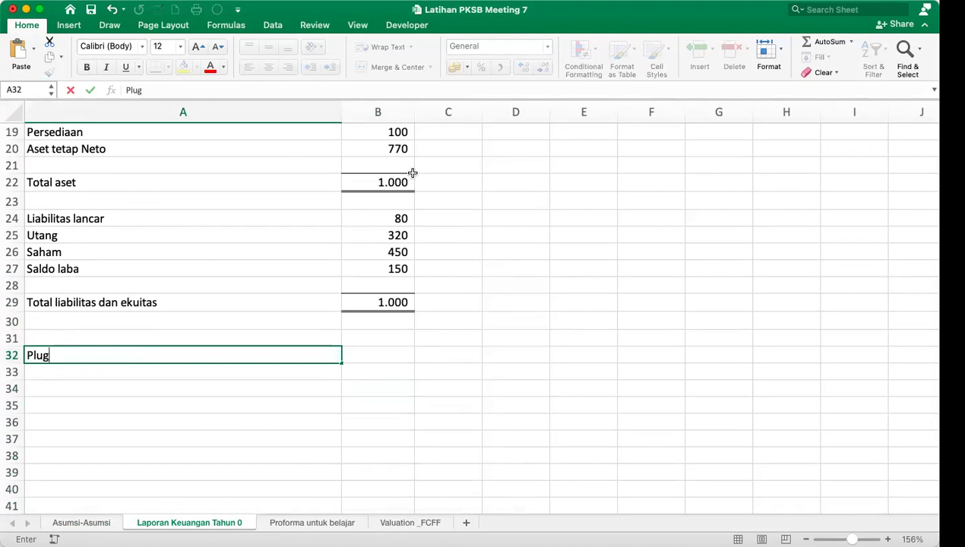
key(Return)
Enter "Kas dan setara kas" in B32 as the plug account.
key(Up)
key(Right)
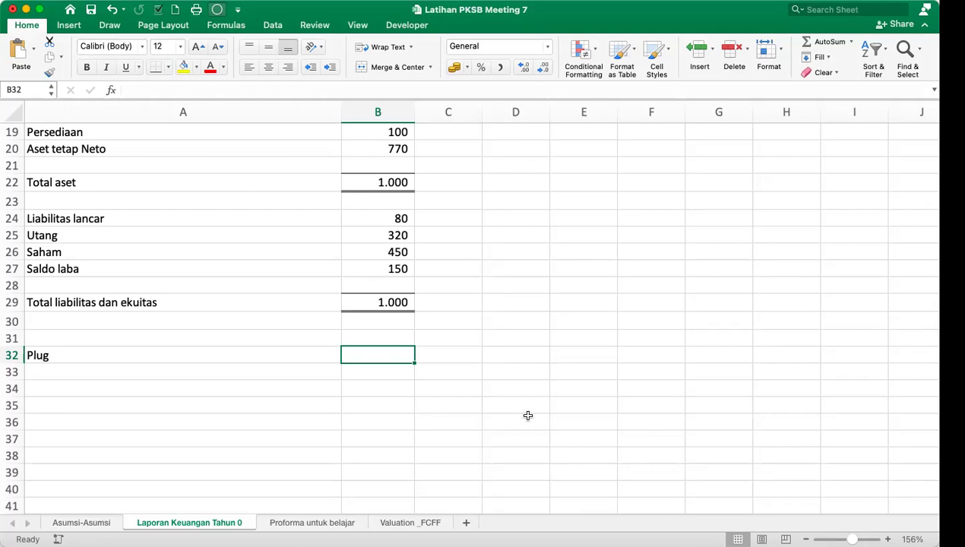
text(Kas dan )
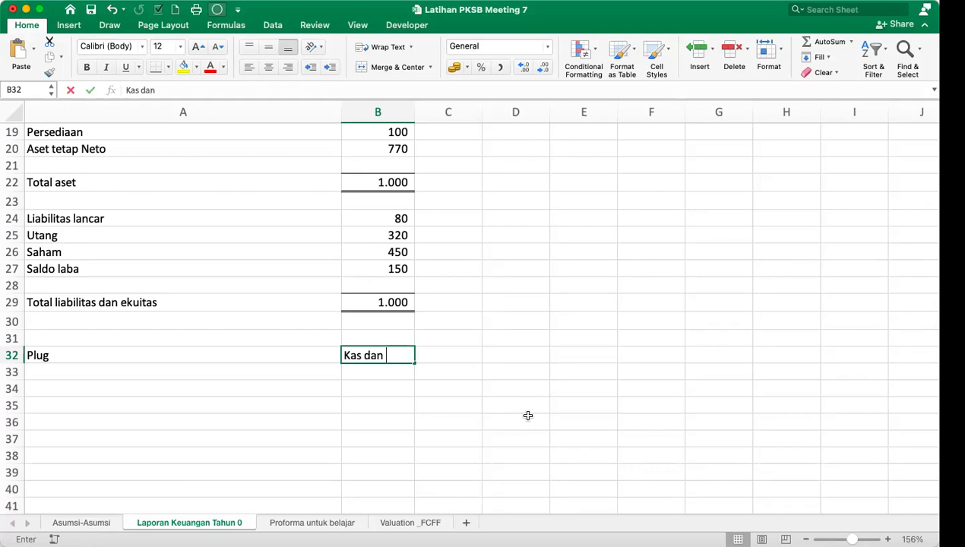
text(setara kas)
key(BackSpace)
key(BackSpace)
text(kas)
key(Return)
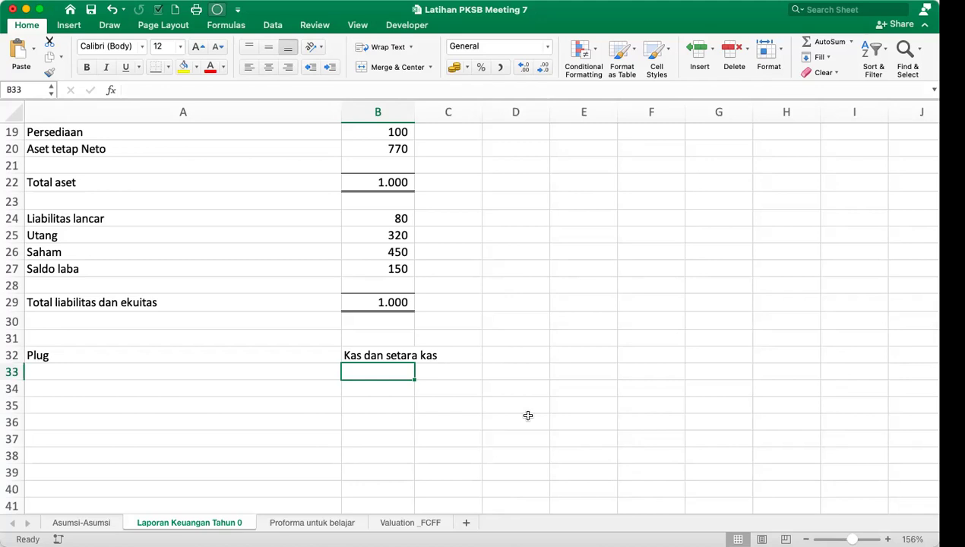
Make the "Kas dan setara kas" entry in B32 bold.
click(157, 349)
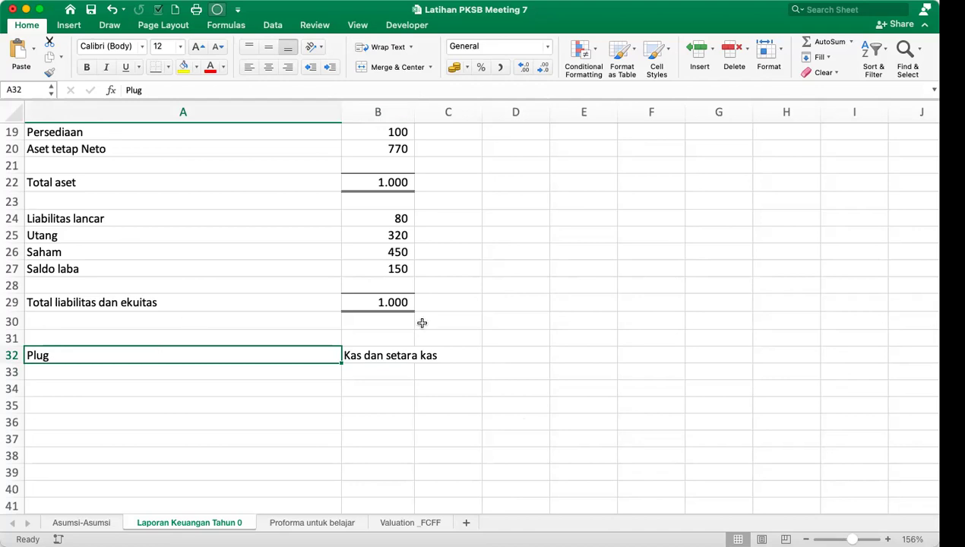
click(385, 355)
click(88, 67)
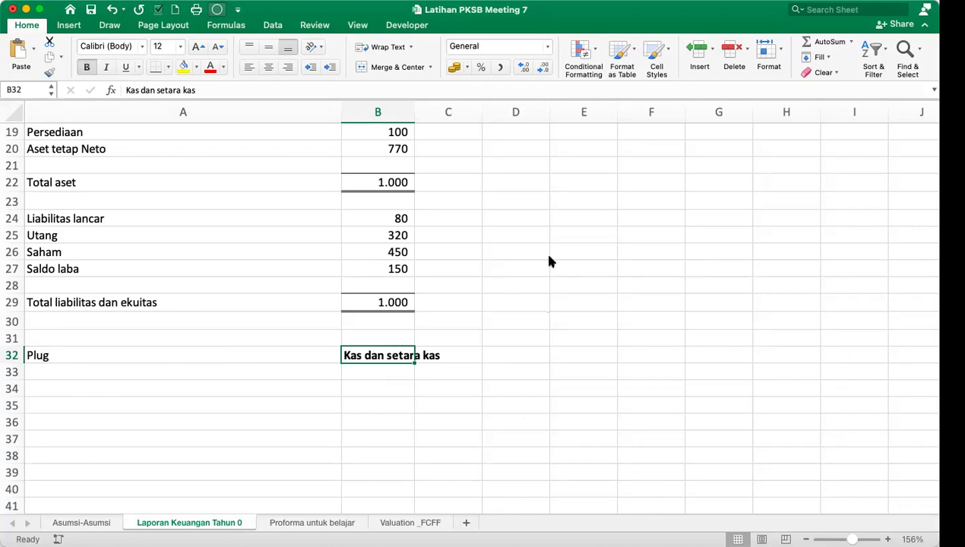
Add a debt note with "Utang" in A33 and "Tidak berubah" in B33.
key(Down)
key(Left)
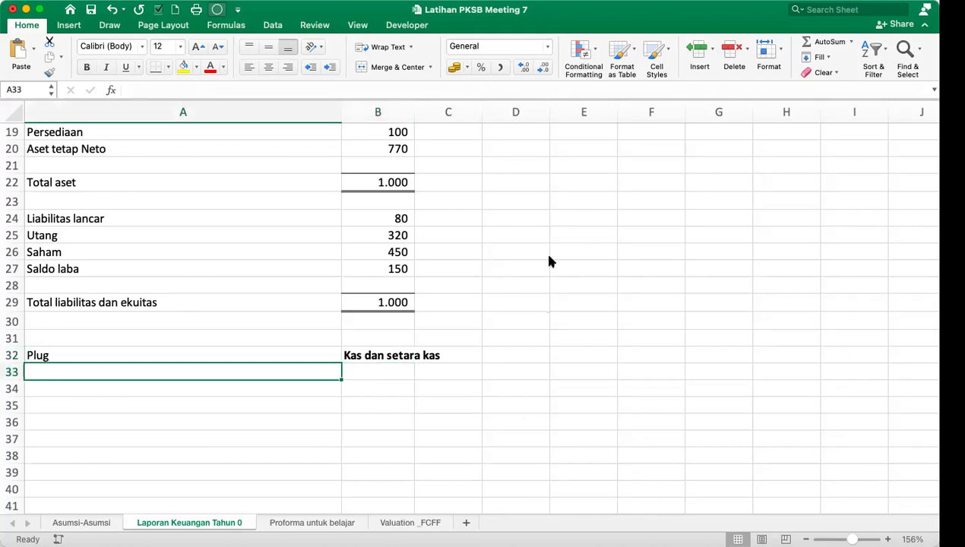
text(Utang)
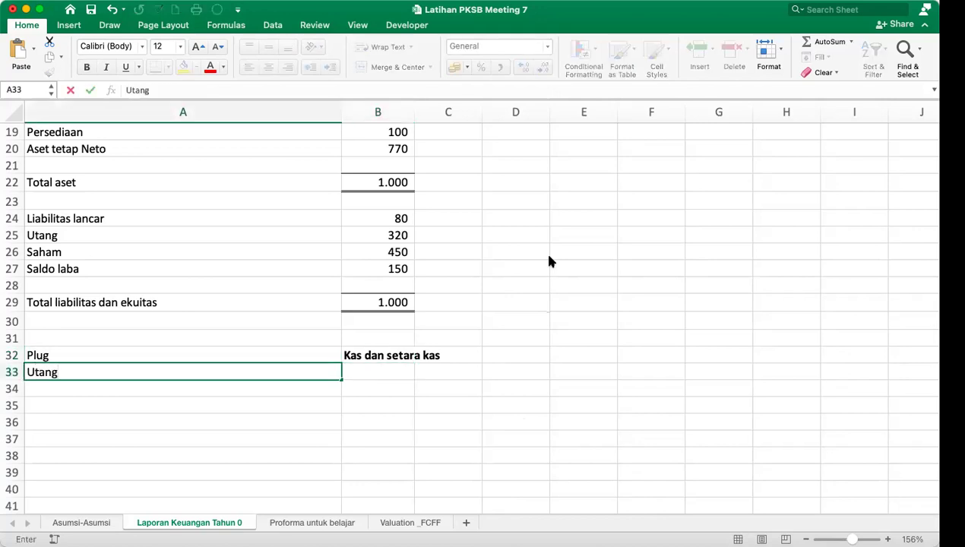
key(Tab)
text(Ti)
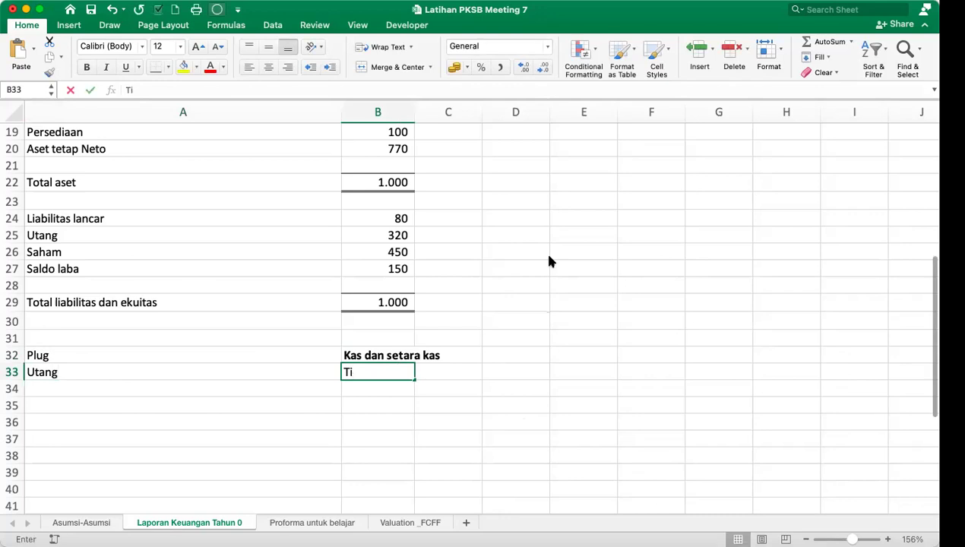
text(dak berubah)
key(Return)
Check the Utang balance in B25 of the Laporan Posisi Keuangan.
key(Up)
key(Up)
key(Up)
key(Up)
key(Up)
key(Up)
key(Up)
key(Up)
key(Up)
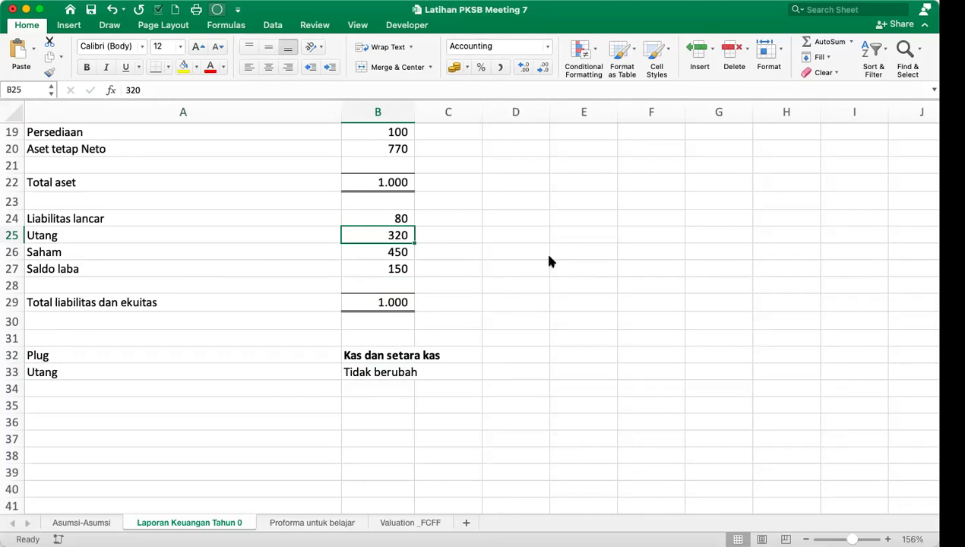
Examine the Utang, Saham, Saldo laba and total liabilities and equity balances in B25:B29 of the year-0 balance sheet.
key(Right)
key(Right)
key(Right)
key(Left)
key(Left)
key(Left)
key(Right)
key(Left)
key(Up)
key(Down)
key(Down)
key(Up)
key(Right)
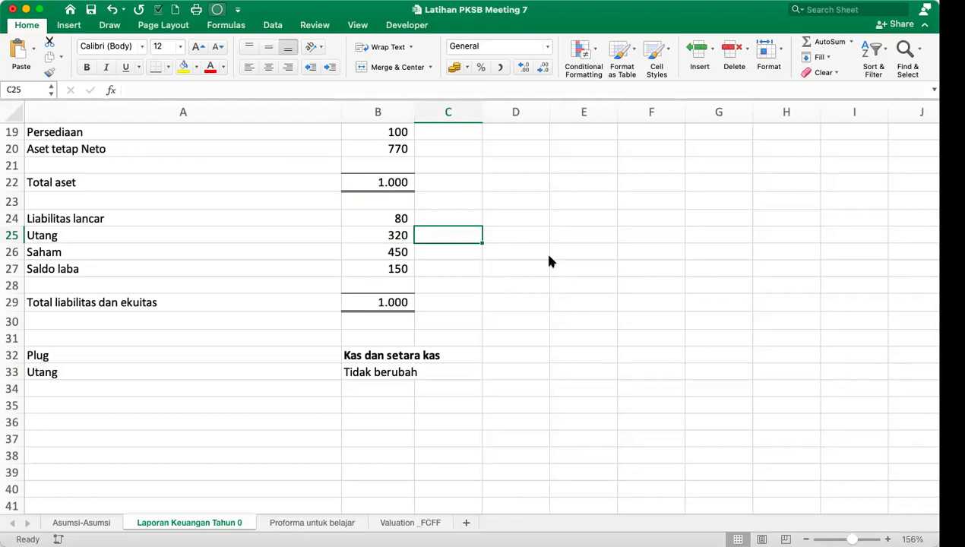
key(Left)
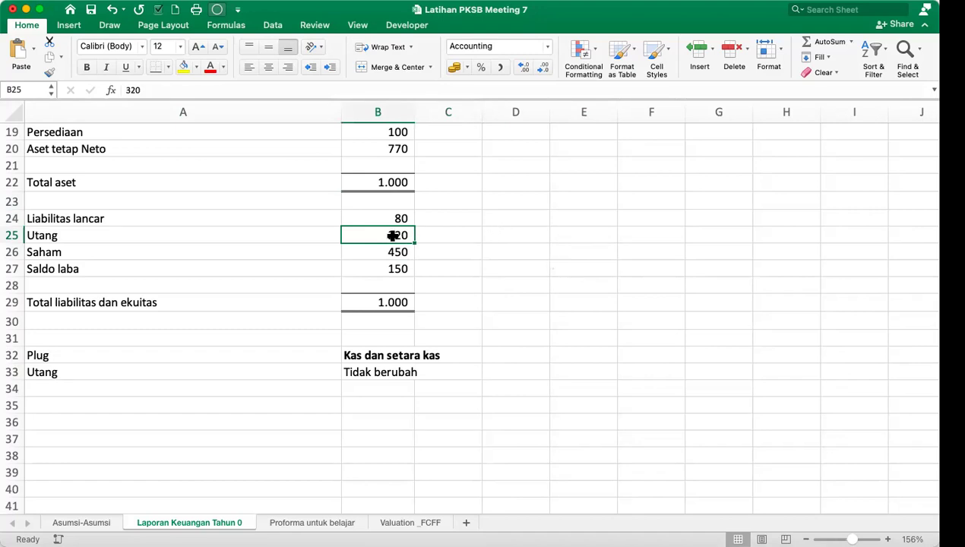
key(Down)
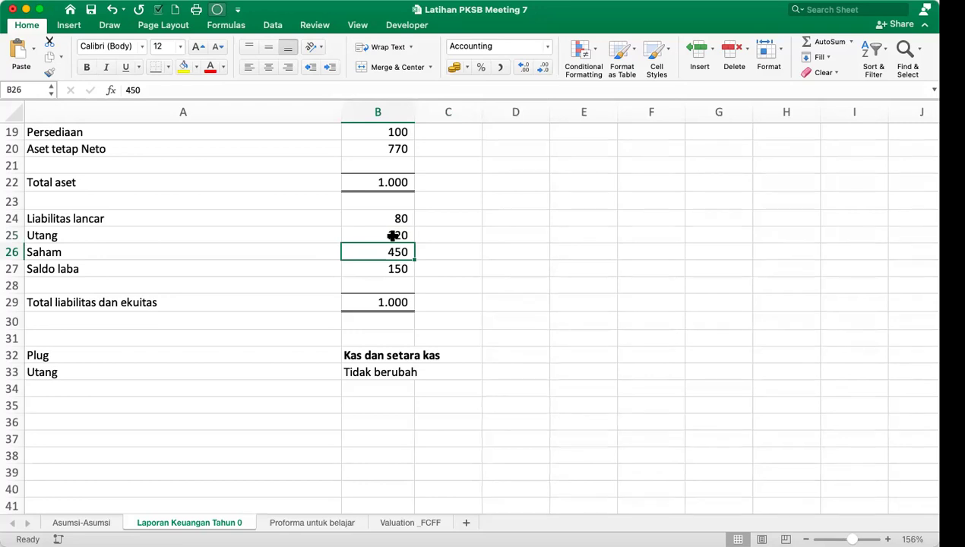
key(Down)
key(Down)
key(Down)
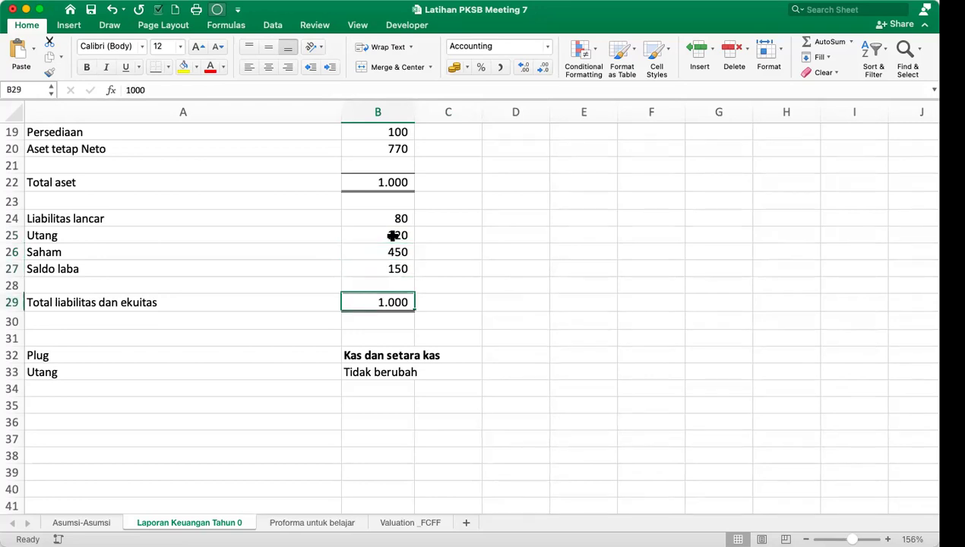
Go to the Proforma untuk belajar sheet and expand the grouped rows under ASUMSI-ASUMSI.
click(305, 523)
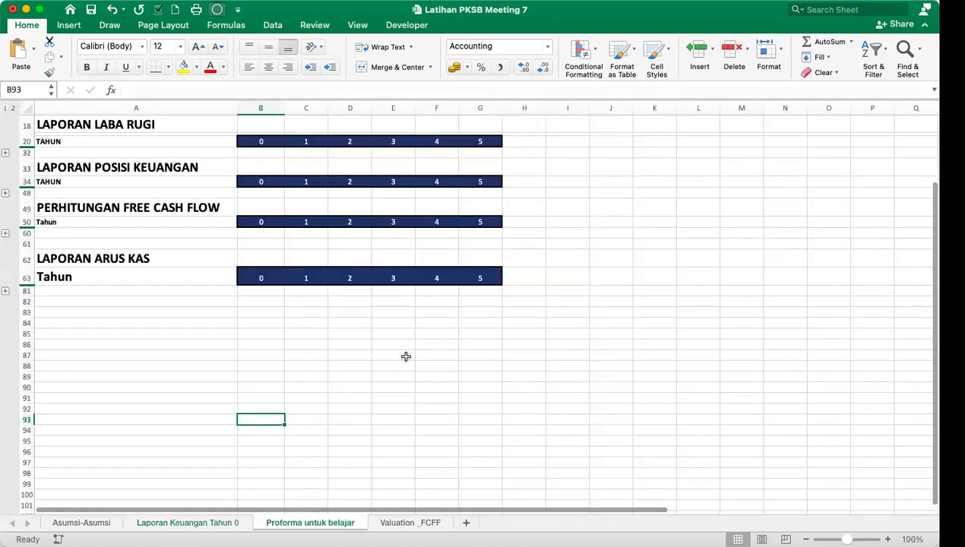
scroll(484, 330, up, 3)
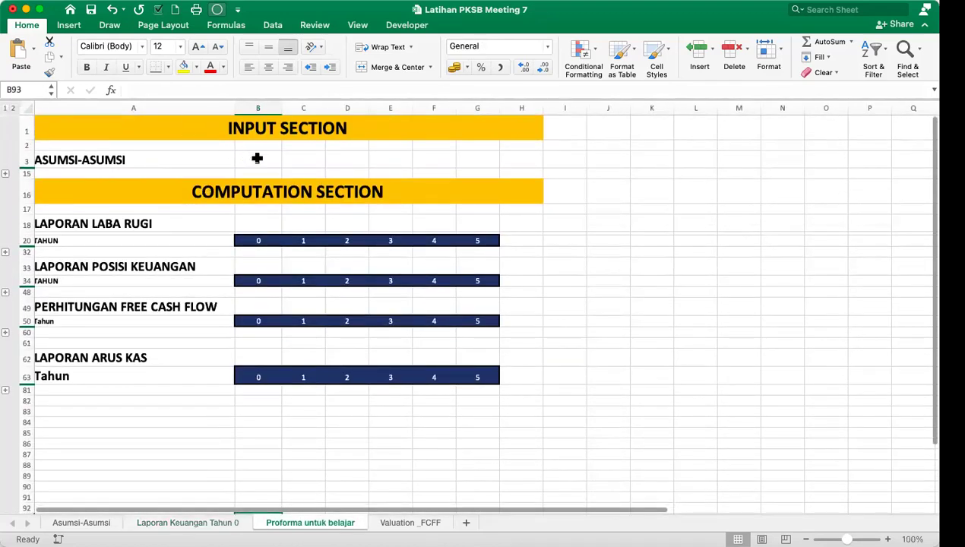
click(5, 175)
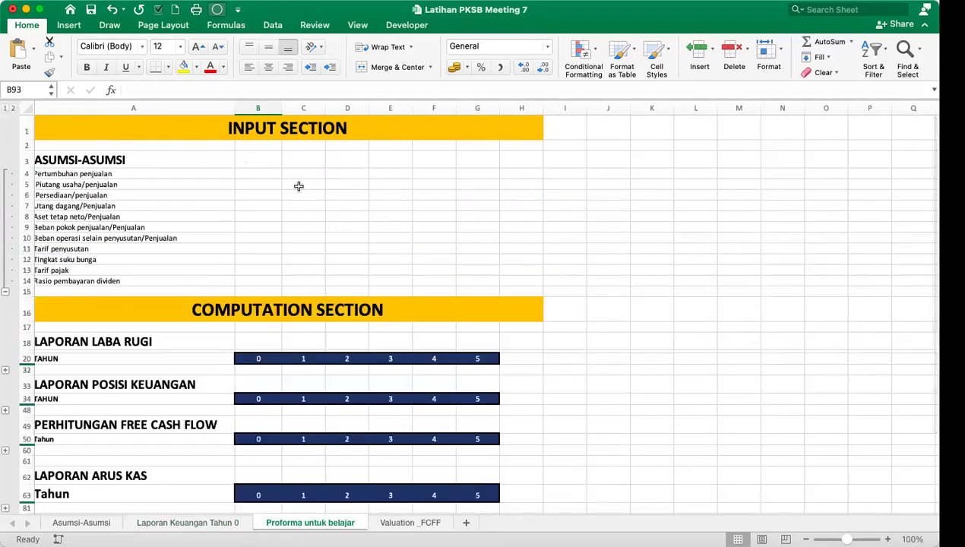
scroll(291, 187, left, 1)
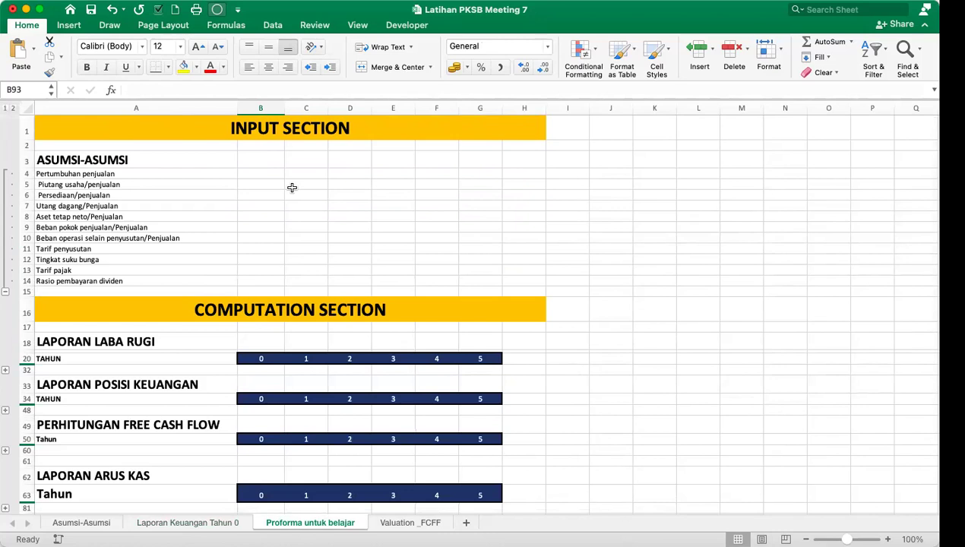
Link Pertumbuhan penjualan in B4 to C2 of the Asumsi-Asumsi sheet and fill the formula down to B14.
click(263, 172)
text(=)
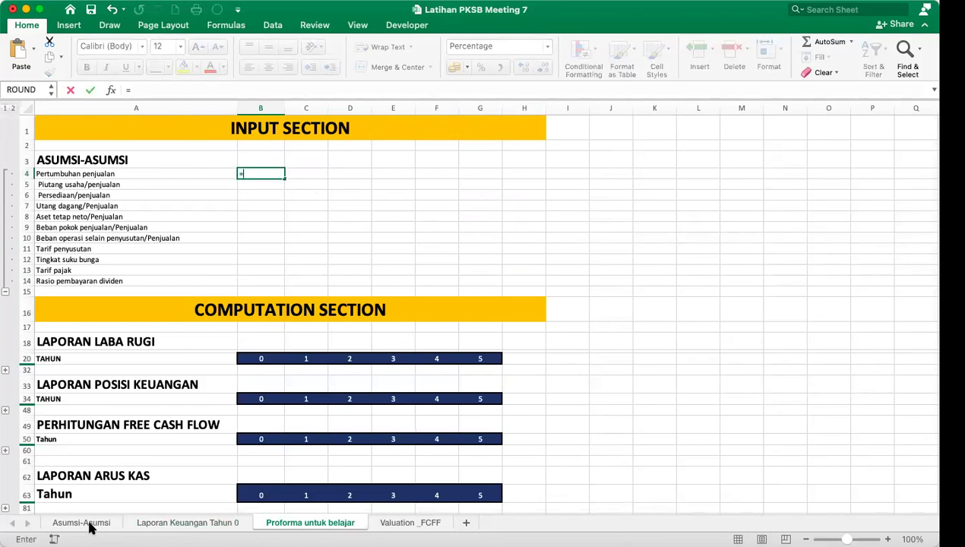
click(89, 527)
click(438, 160)
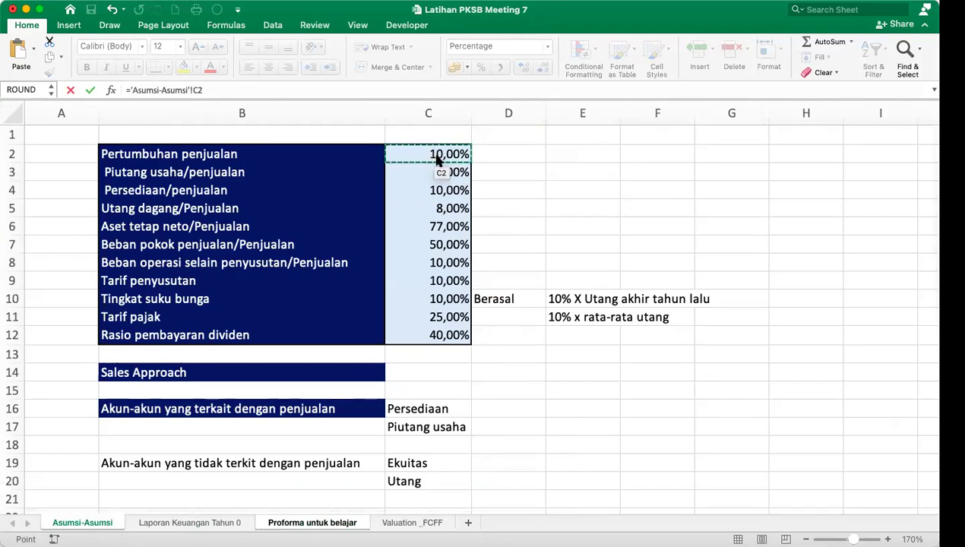
key(Return)
drag(285, 178, 284, 286)
click(339, 251)
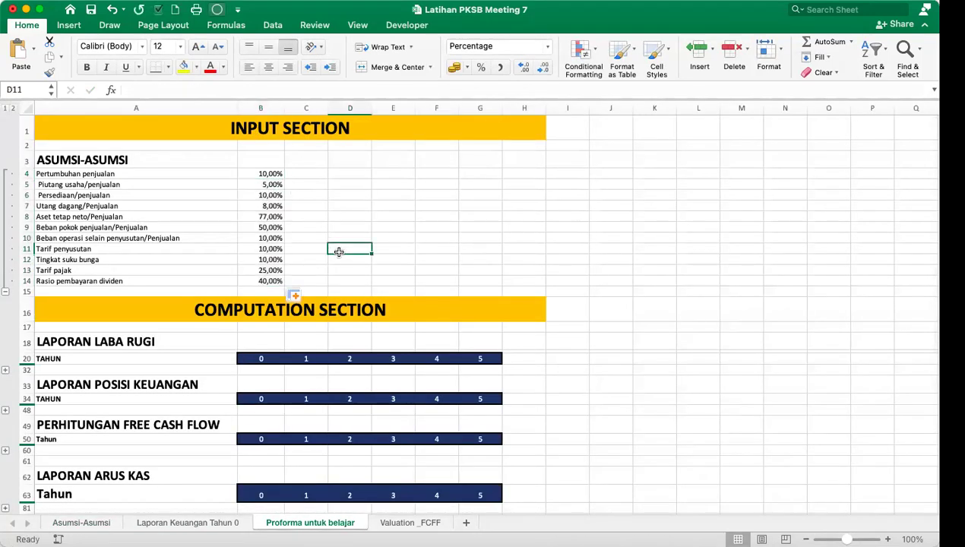
Expand the grouped income statement rows under LAPORAN LABA RUGI.
click(852, 538)
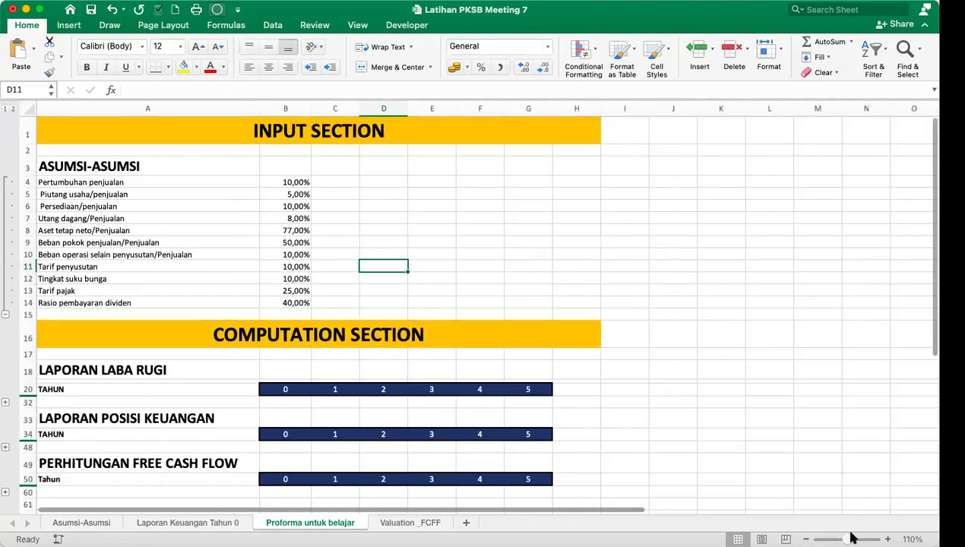
click(852, 538)
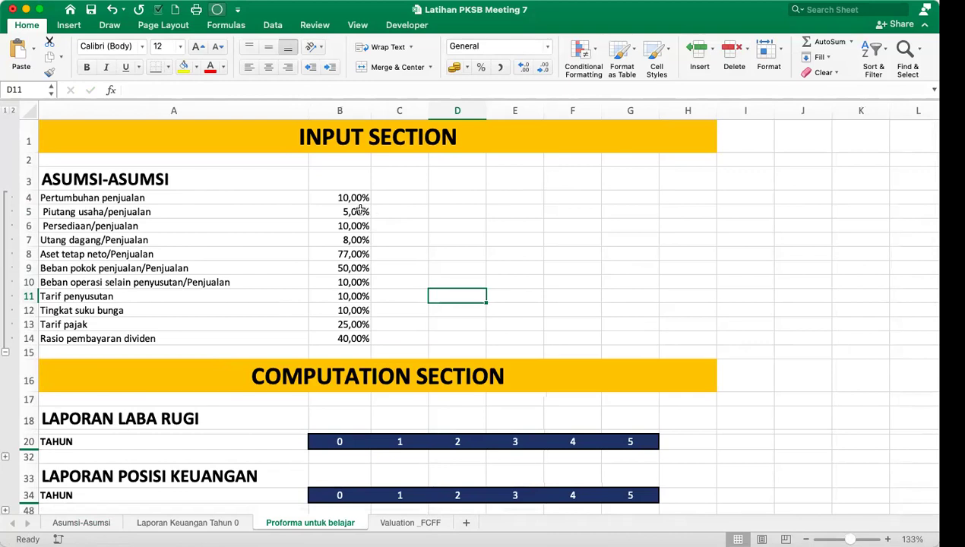
scroll(360, 211, up, 1)
click(6, 456)
scroll(422, 366, down, 3)
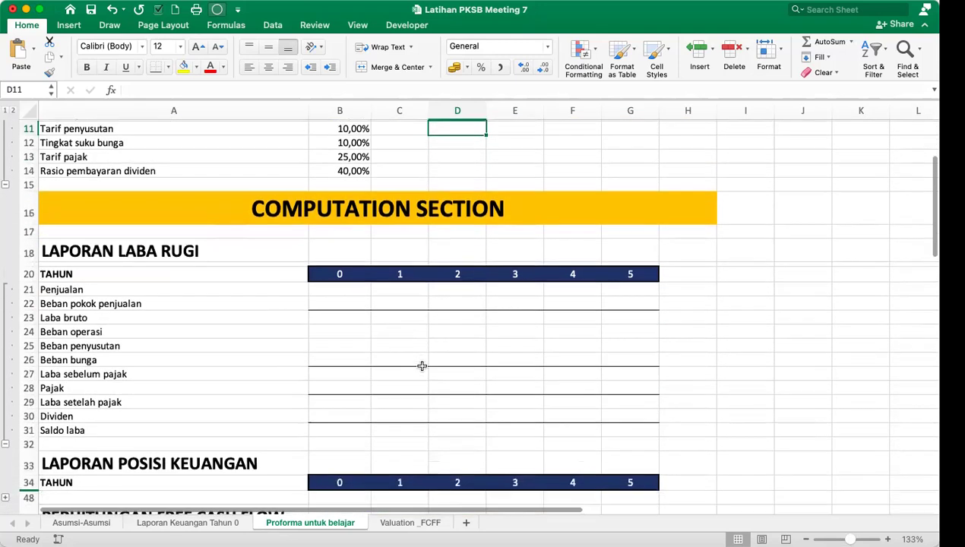
Link year-0 Penjualan in B21 to B4 of the Laporan Keuangan Tahun 0 sheet.
click(340, 282)
text(=)
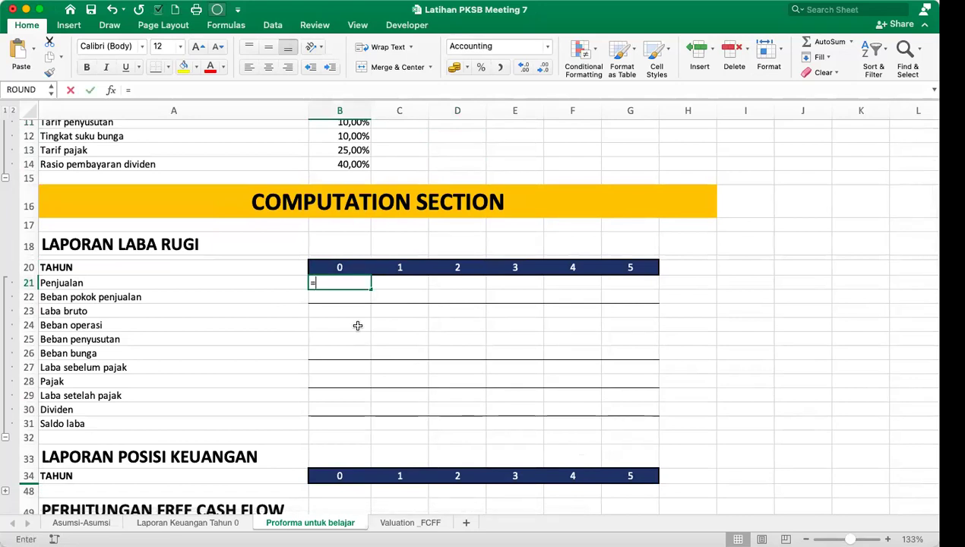
click(186, 523)
scroll(431, 361, up, 5)
scroll(431, 362, up, 2)
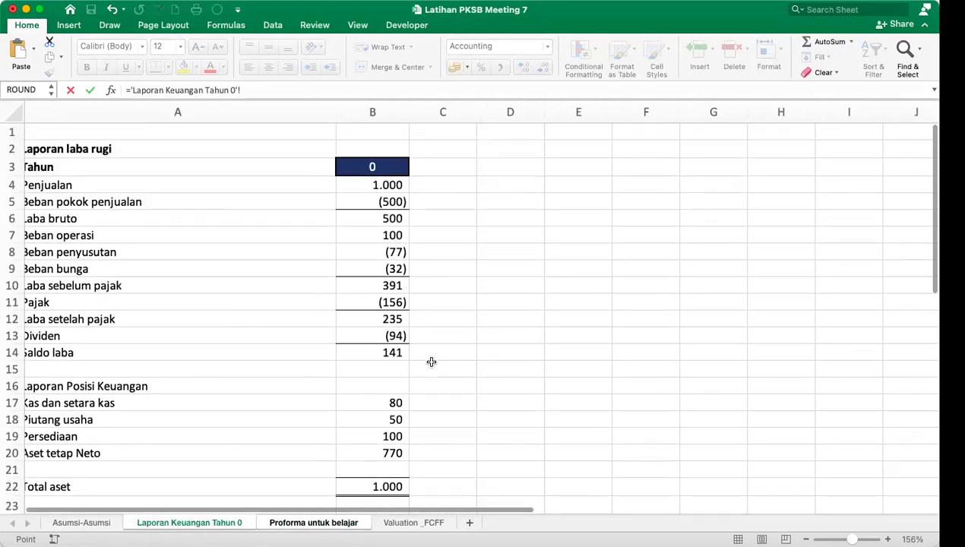
click(393, 189)
key(Return)
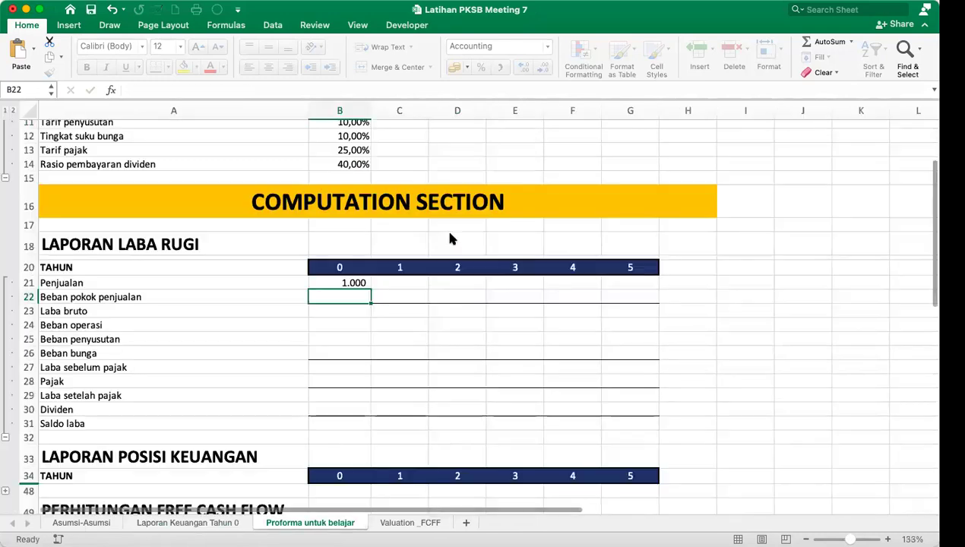
Link year-0 Beban pokok penjualan in B22 to B5 of the Laporan Keuangan Tahun 0 sheet.
text(=)
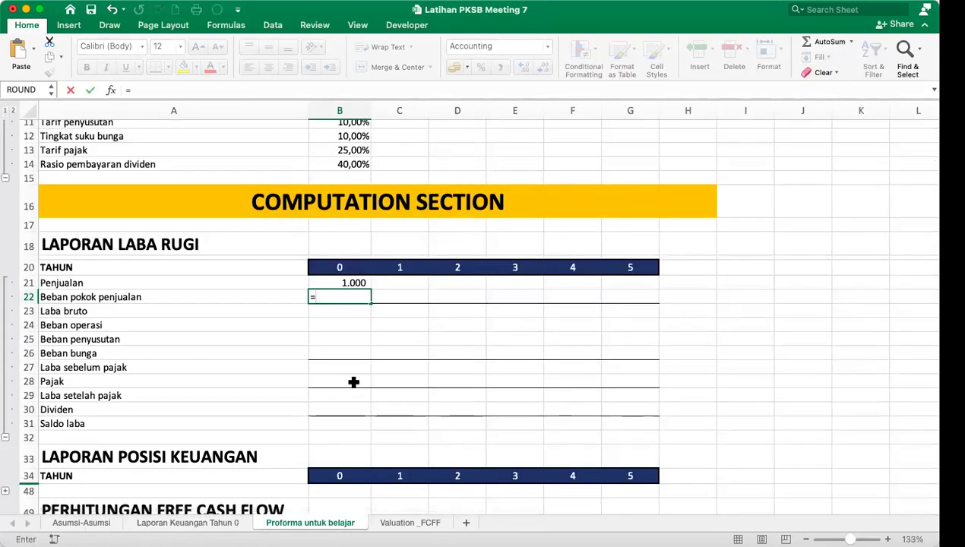
click(187, 523)
click(385, 202)
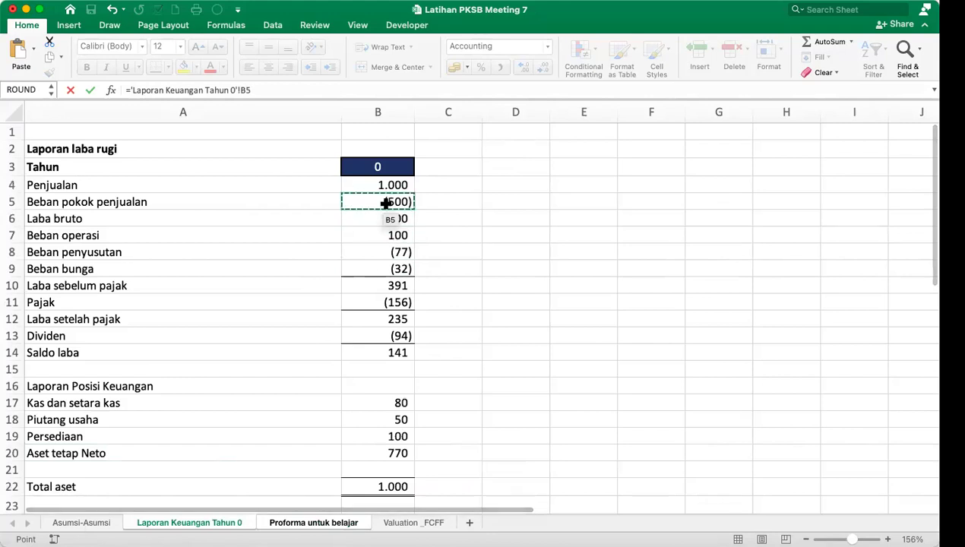
key(Return)
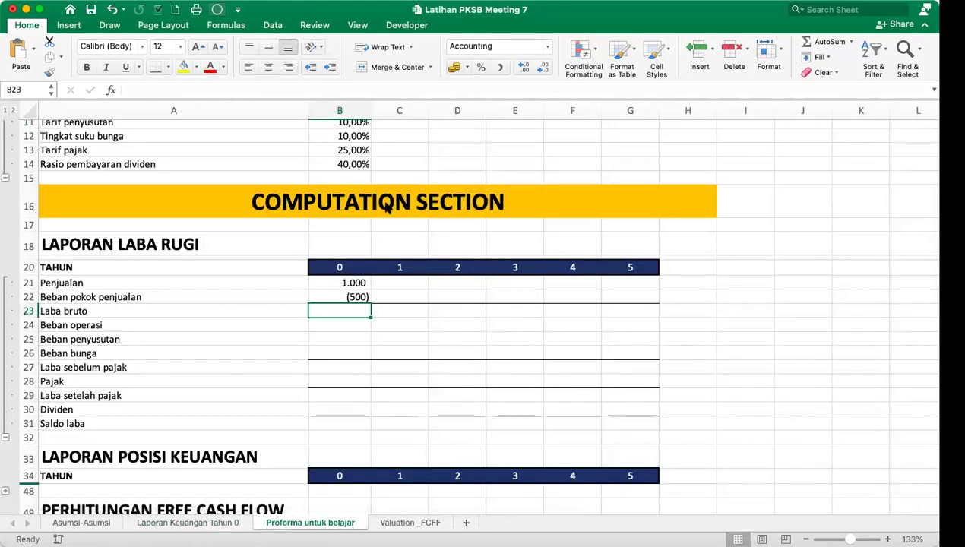
Calculate year-0 Laba bruto in B23 as B21+B22.
text(=)
key(Up)
key(Up)
text(+)
key(Up)
key(Return)
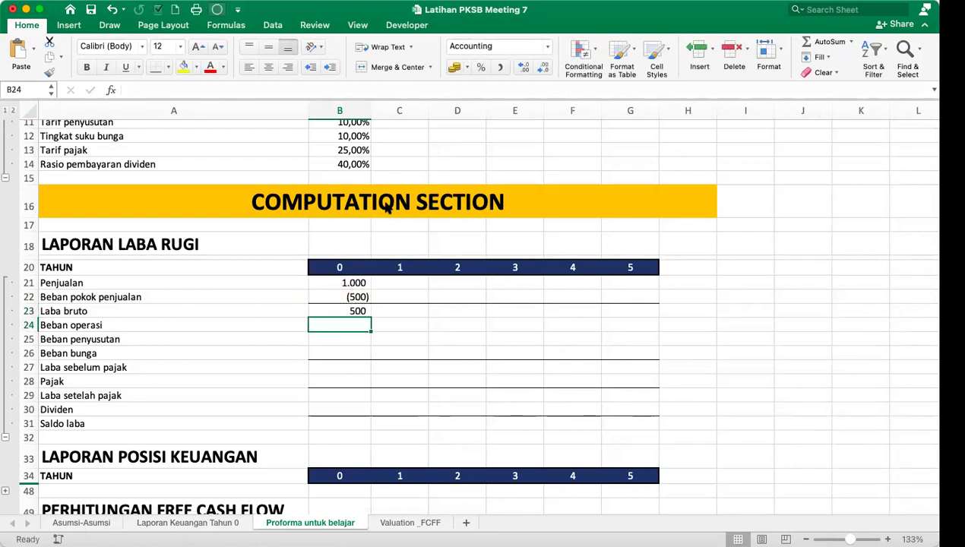
Link year-0 Beban operasi in B24 to B7 of the Laporan Keuangan Tahun 0 sheet.
text(=)
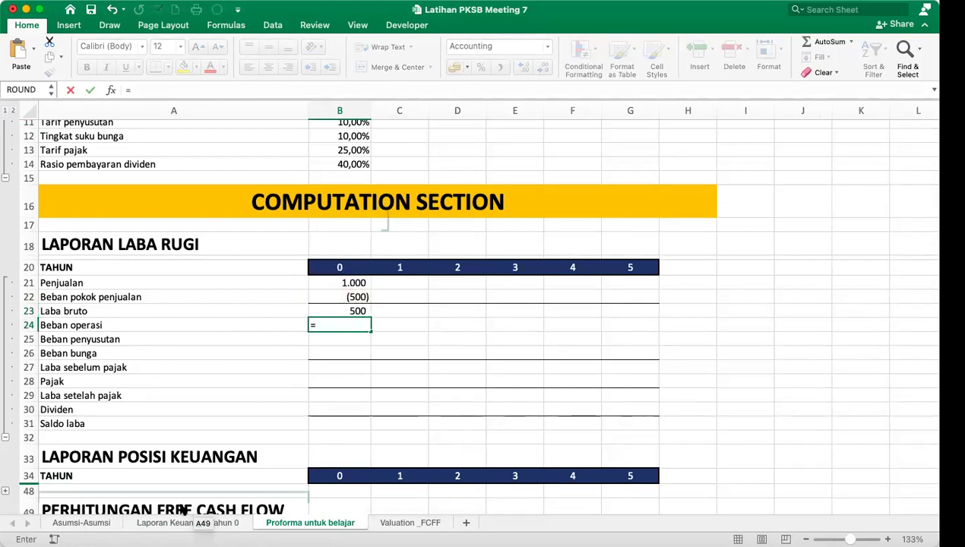
click(184, 524)
click(393, 235)
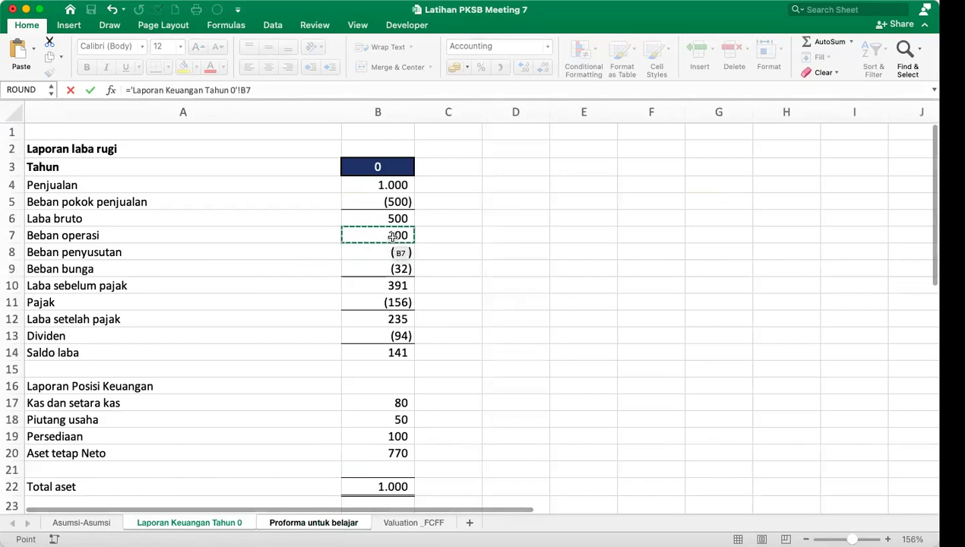
key(Return)
Try linking year-0 Beban penyusutan in B25 to the negative of B8 on the Laporan Keuangan Tahun 0 sheet.
text(-)
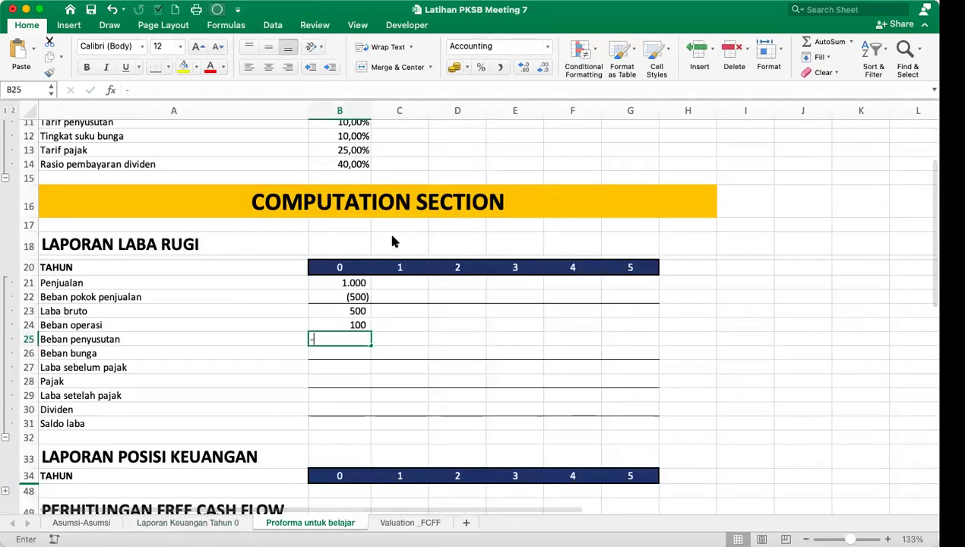
click(164, 524)
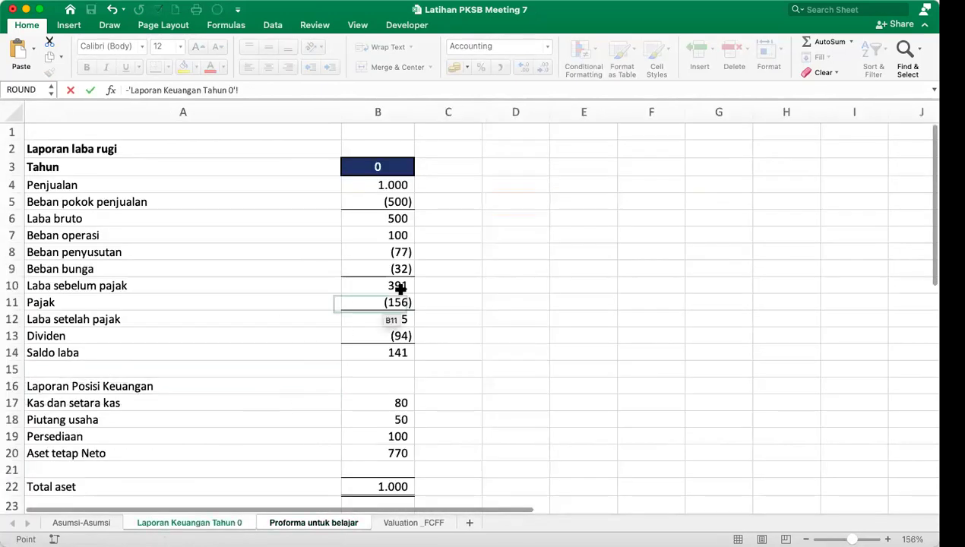
click(397, 252)
key(Return)
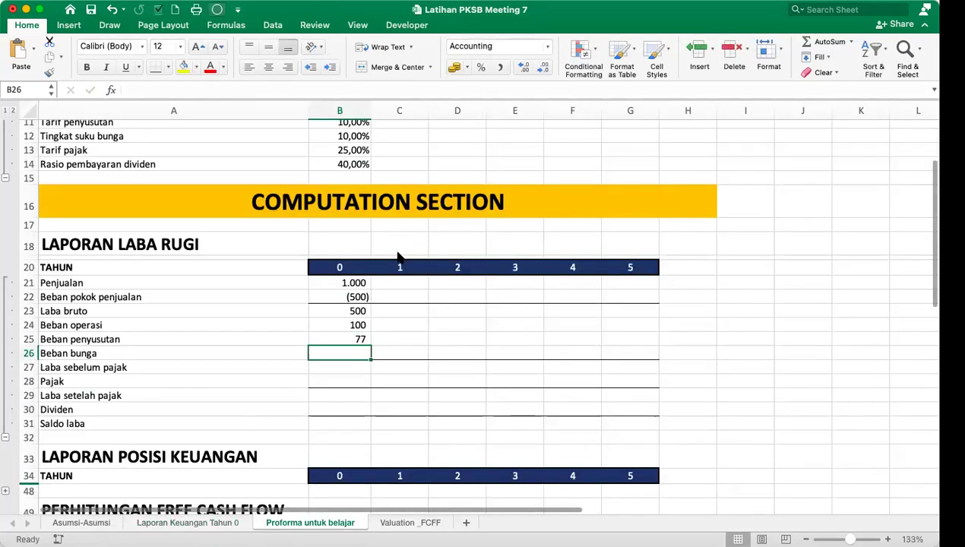
Replace the Beban penyusutan formula in B25 with ='Laporan Keuangan Tahun 0'!B8, without the minus sign.
key(Up)
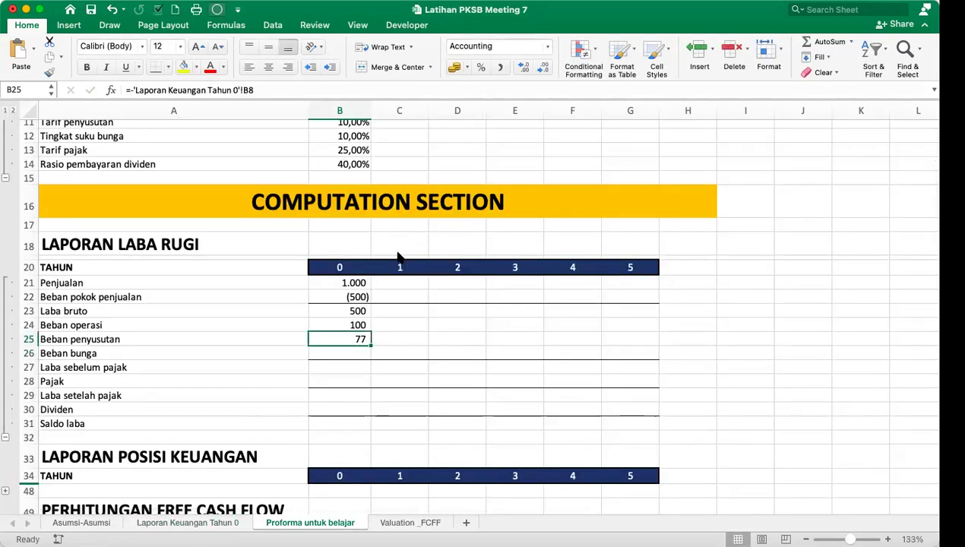
text(=)
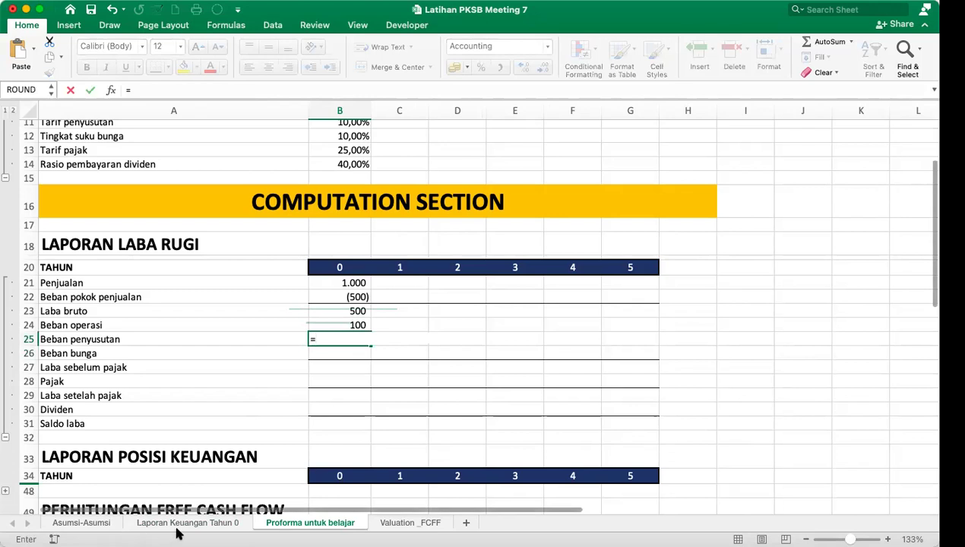
click(176, 524)
click(397, 252)
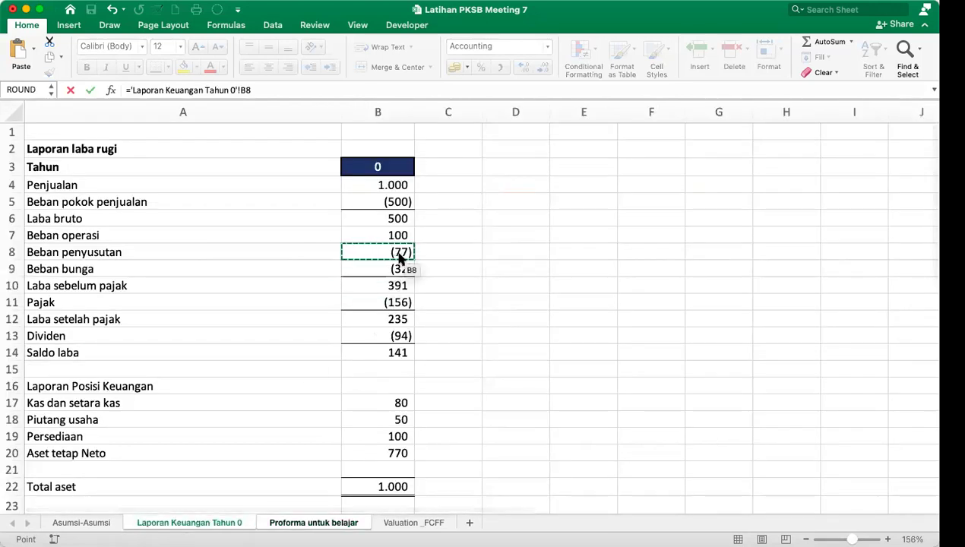
key(Return)
Link year-0 Beban bunga in B26 to B9 of the Laporan Keuangan Tahun 0 sheet.
text(=)
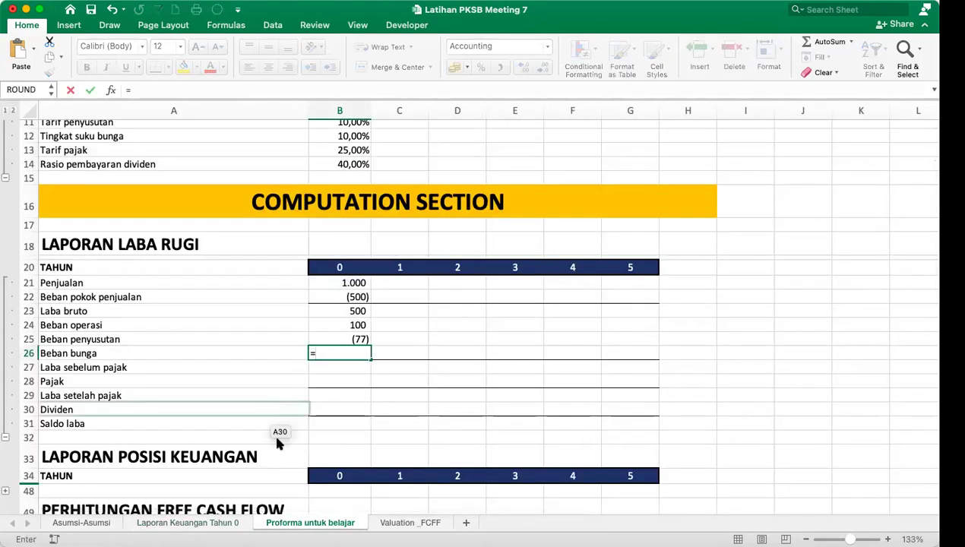
click(205, 525)
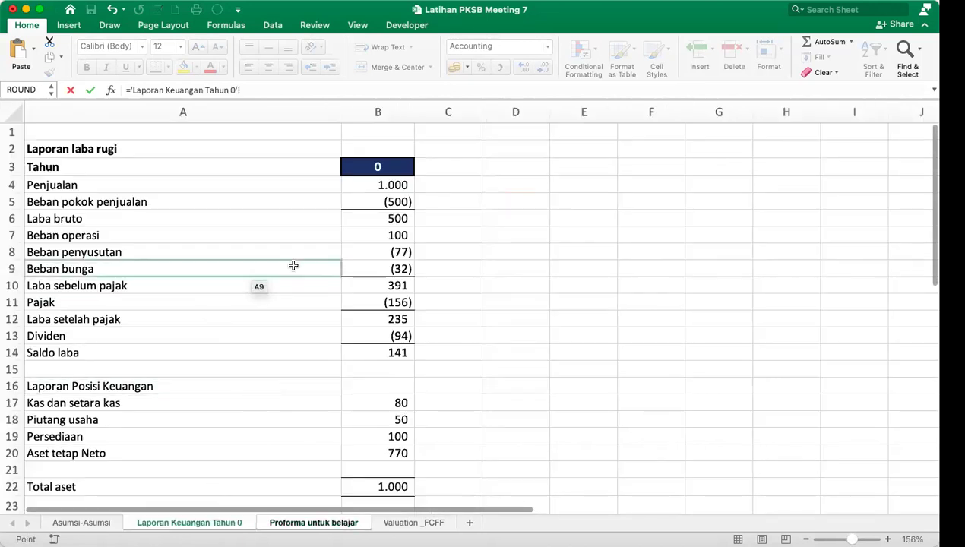
click(379, 271)
key(Return)
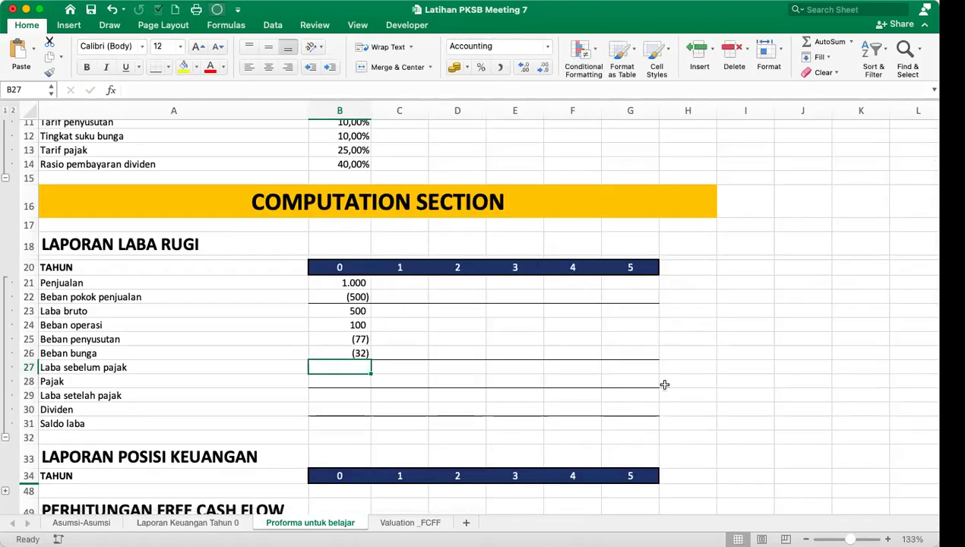
Calculate year-0 Laba sebelum pajak in B27 with the formula =SUM(B23:B26).
text(=sum)
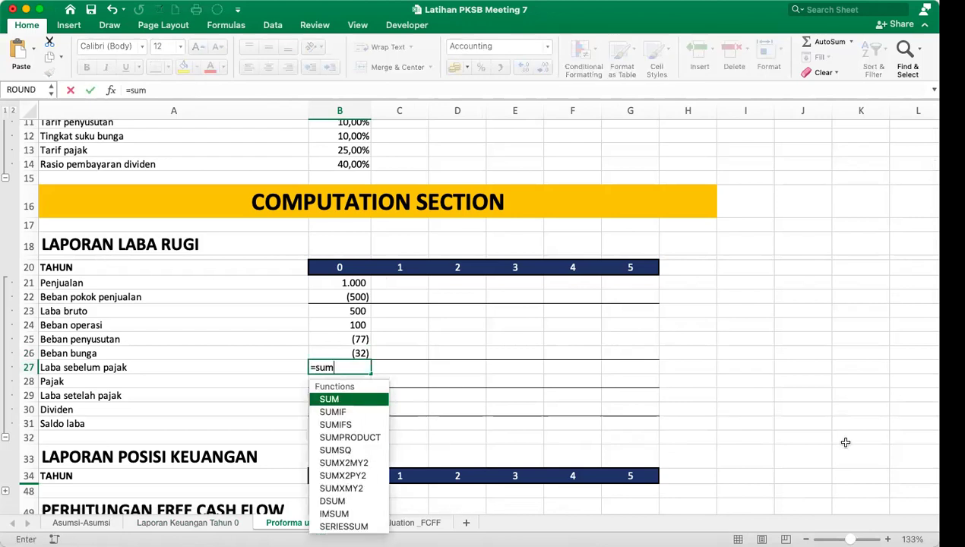
text(()
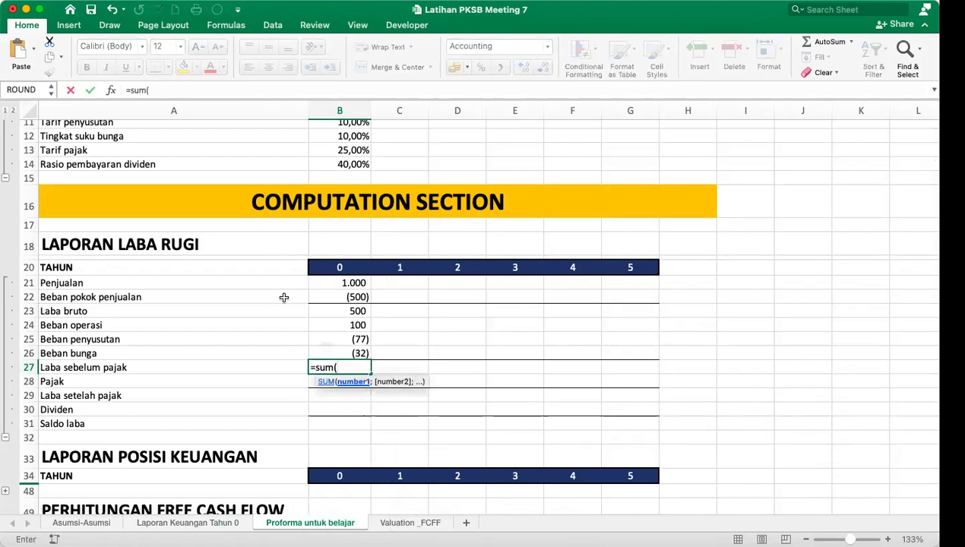
drag(362, 310, 361, 351)
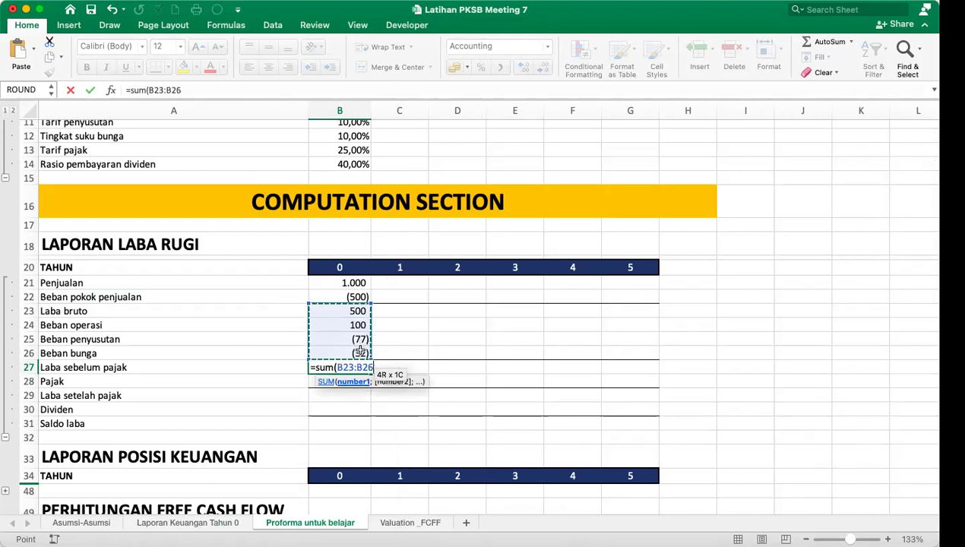
text())
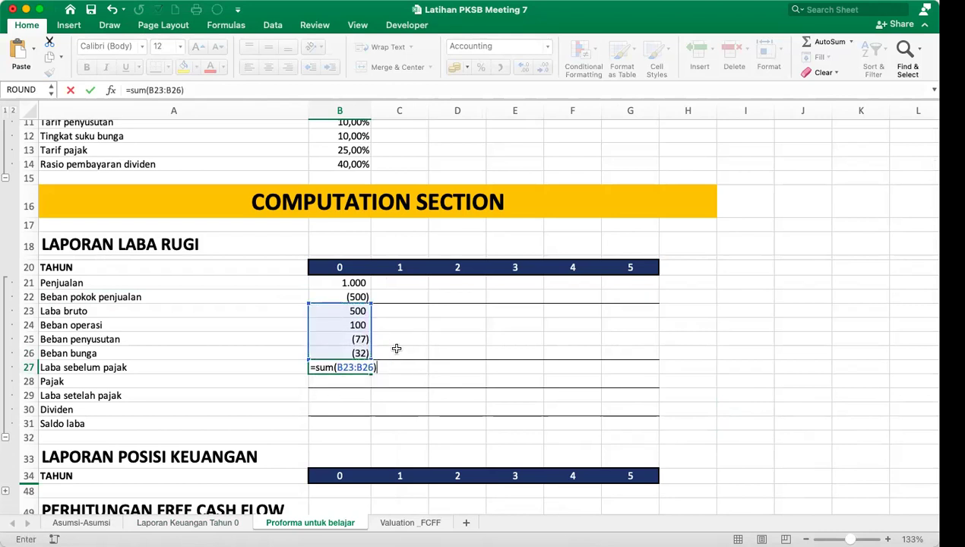
key(Return)
Link year-0 Pajak in B28 to B11 of the Laporan Keuangan Tahun 0 sheet.
text(=)
click(169, 522)
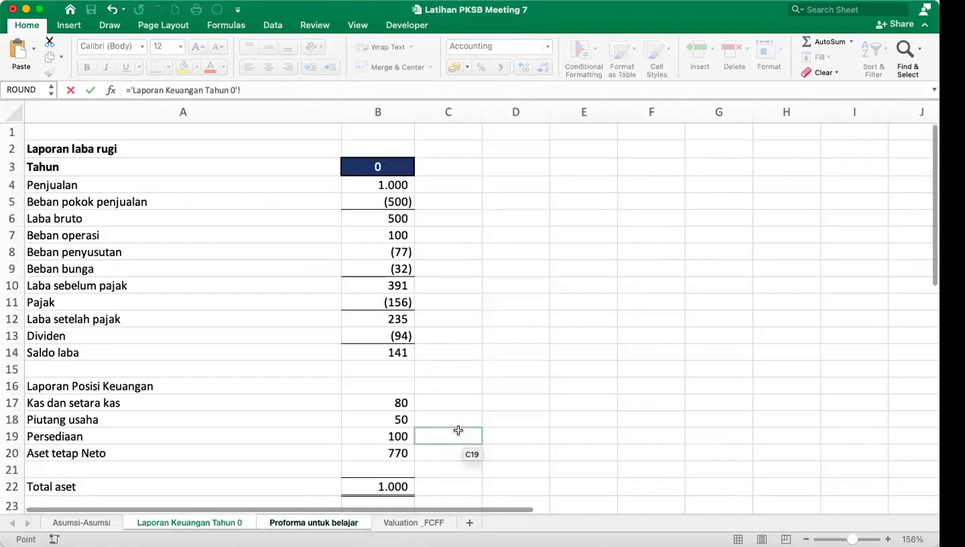
click(388, 302)
key(Return)
Calculate year-0 Laba setelah pajak in B29 as =B27+B28.
text(=)
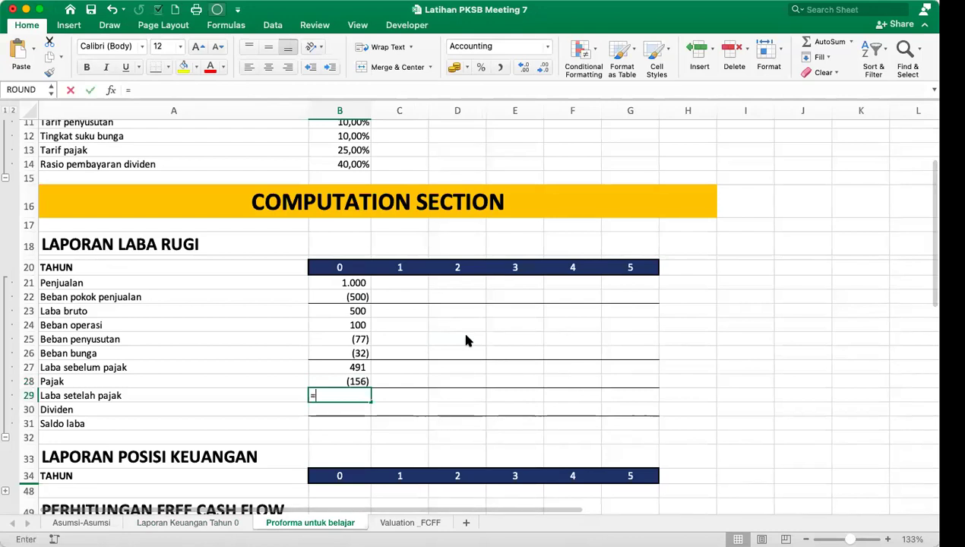
key(Up)
key(Up)
text(+)
key(Up)
key(Return)
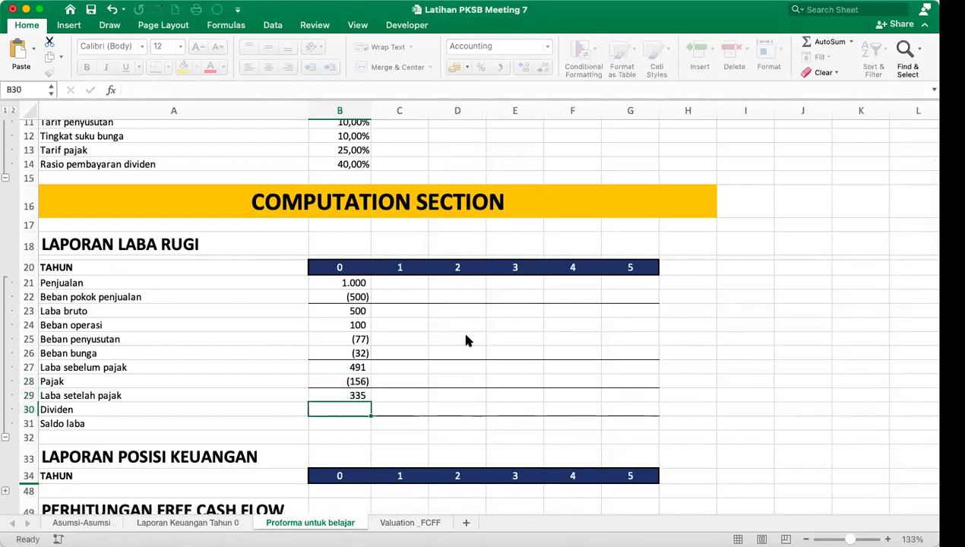
Link year-0 Dividen in B30 to B13 of the Laporan Keuangan Tahun 0 sheet.
text(=)
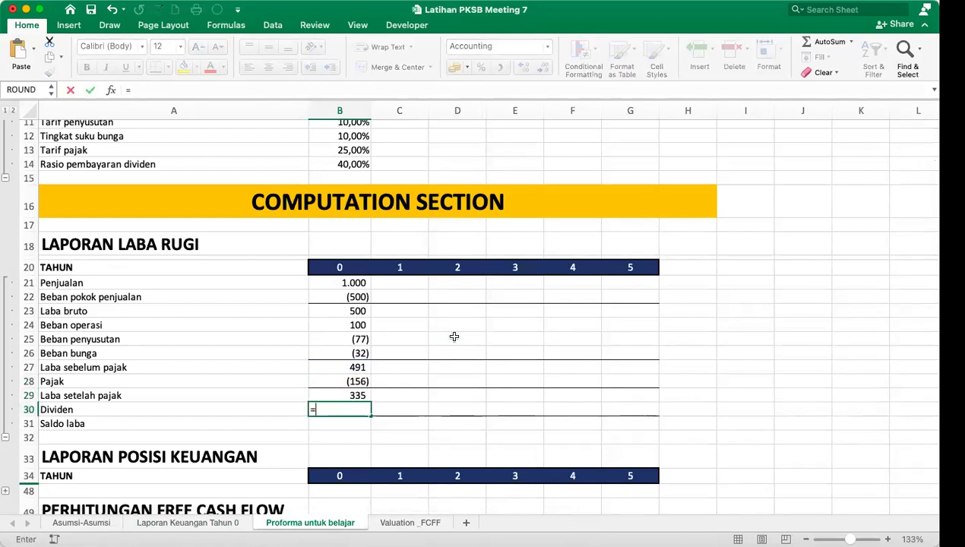
click(171, 523)
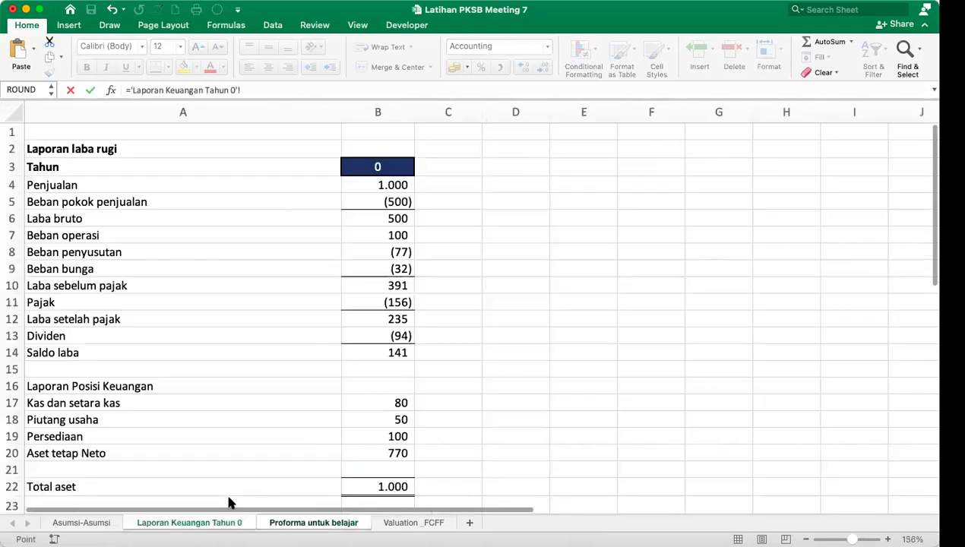
click(384, 336)
key(Return)
Calculate year-0 Saldo laba in B31 of the income statement as =B29+B30.
text(=)
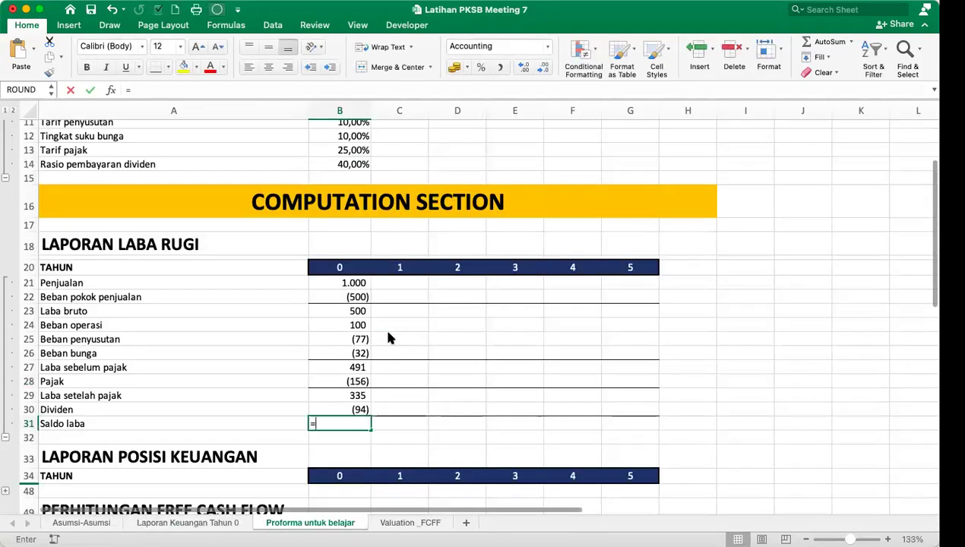
key(Up)
key(Up)
key(F2)
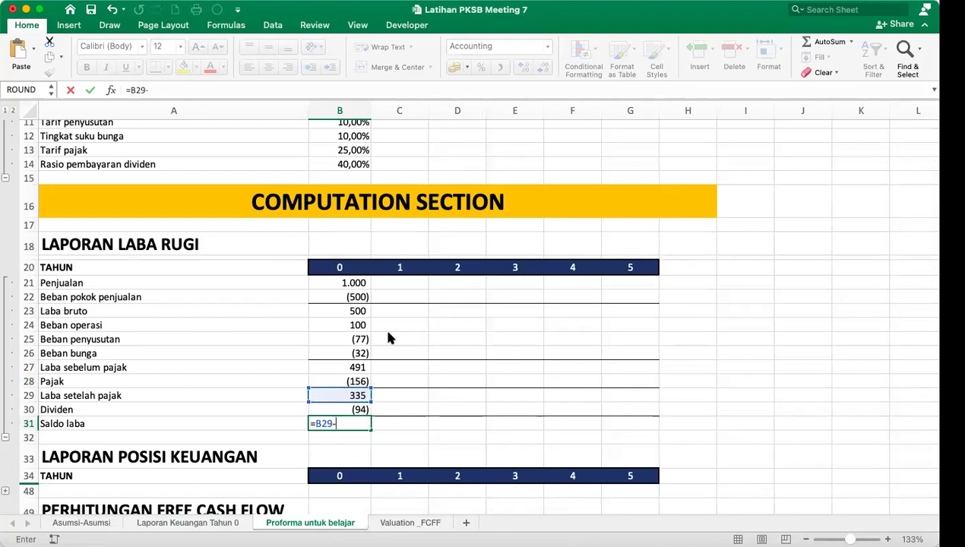
text(+)
key(Up)
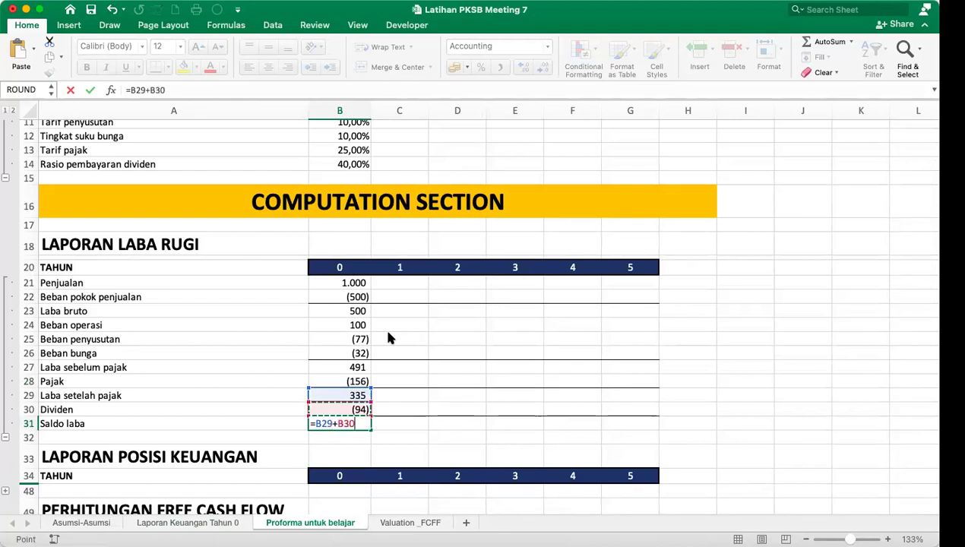
key(Return)
Expand the Laporan Posisi Keuangan rows and link year-0 Kas dan setara kas in B35 to B17 of the Laporan Keuangan Tahun 0 sheet.
scroll(388, 338, down, 3)
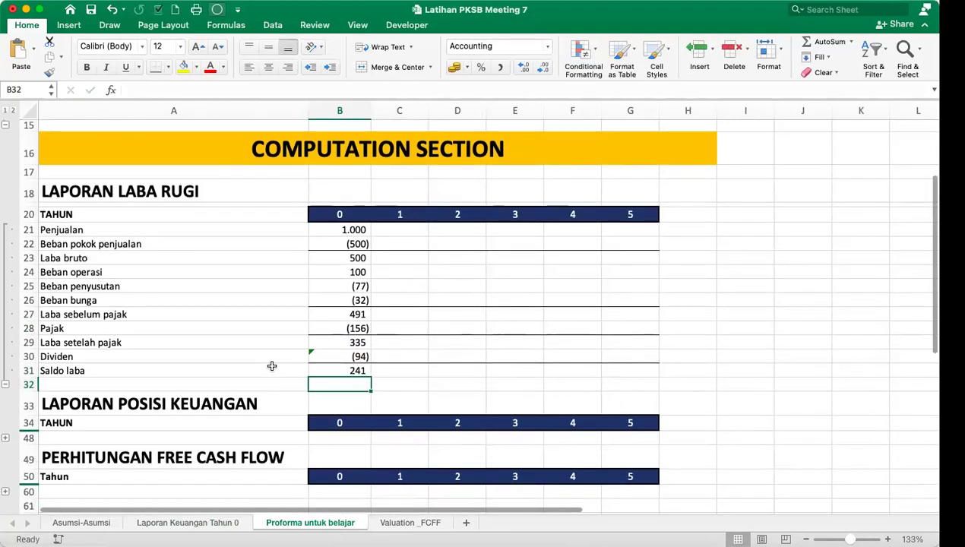
scroll(375, 390, down, 3)
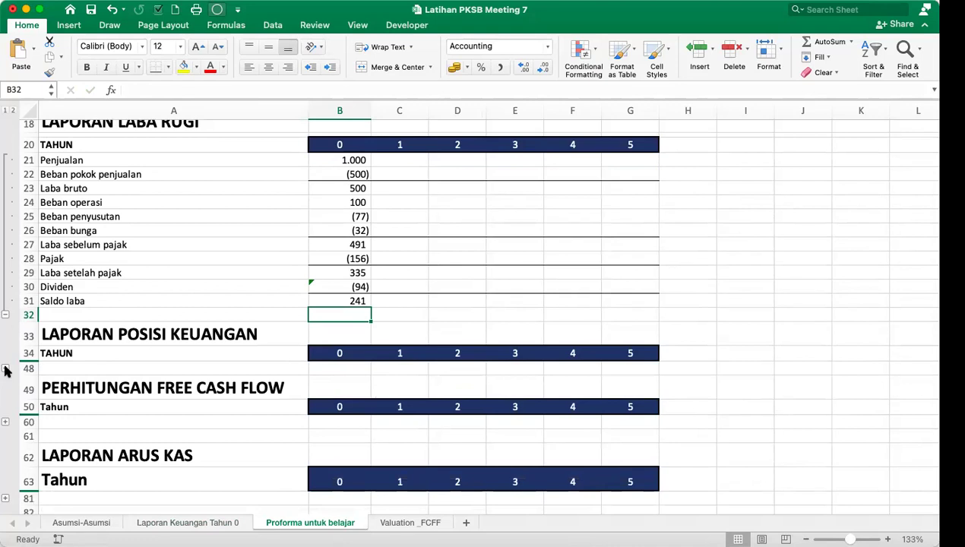
click(6, 370)
click(342, 318)
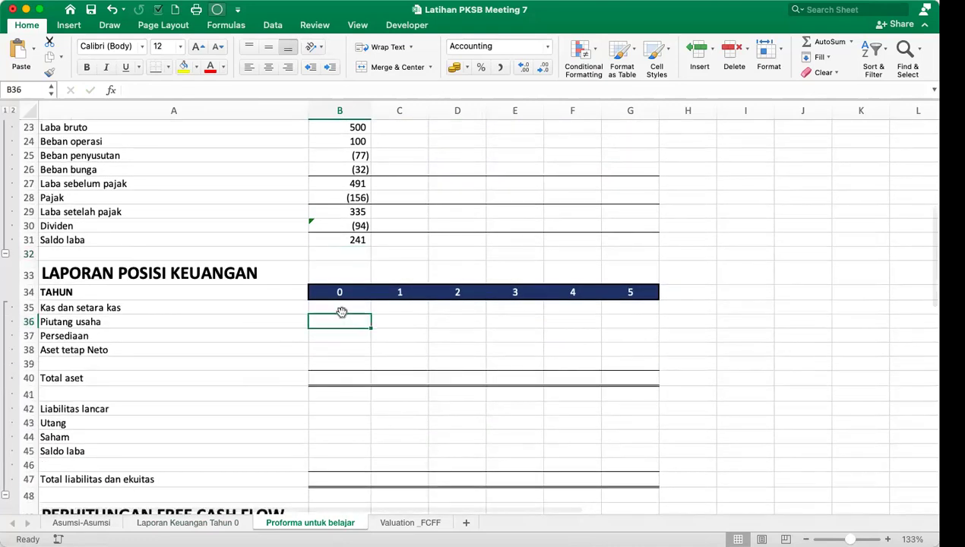
click(339, 308)
text(=)
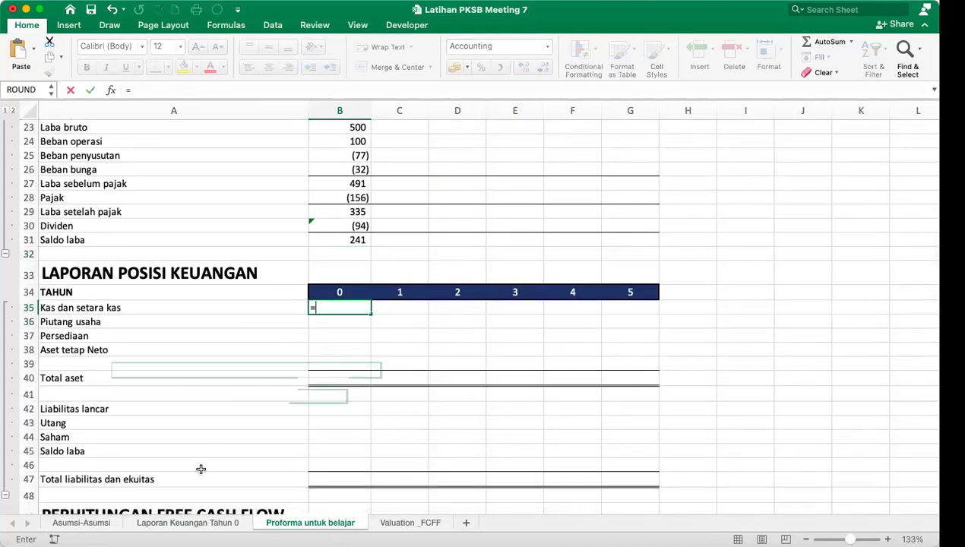
click(186, 522)
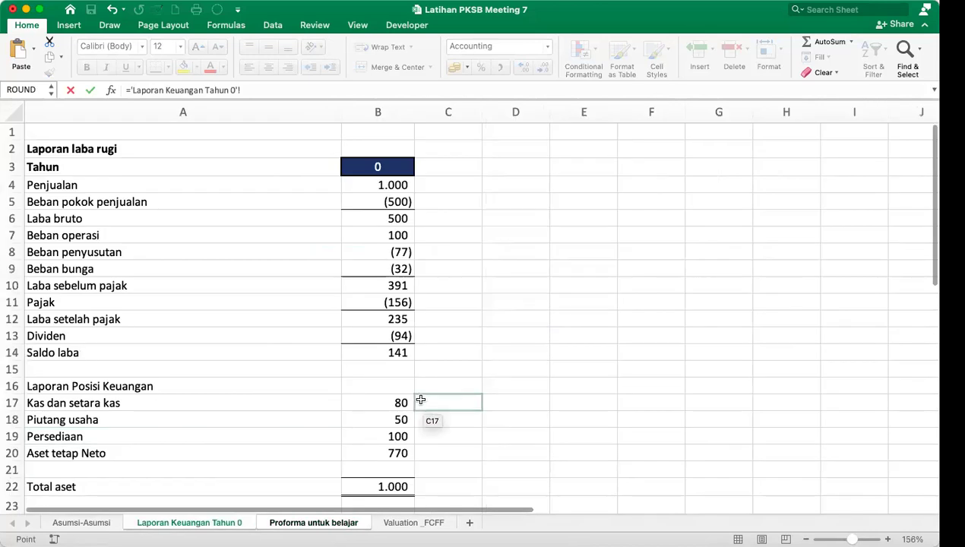
click(399, 402)
key(Return)
Link year-0 Piutang usaha in B36 to B18 of the Laporan Keuangan Tahun 0 sheet.
text(=)
click(175, 522)
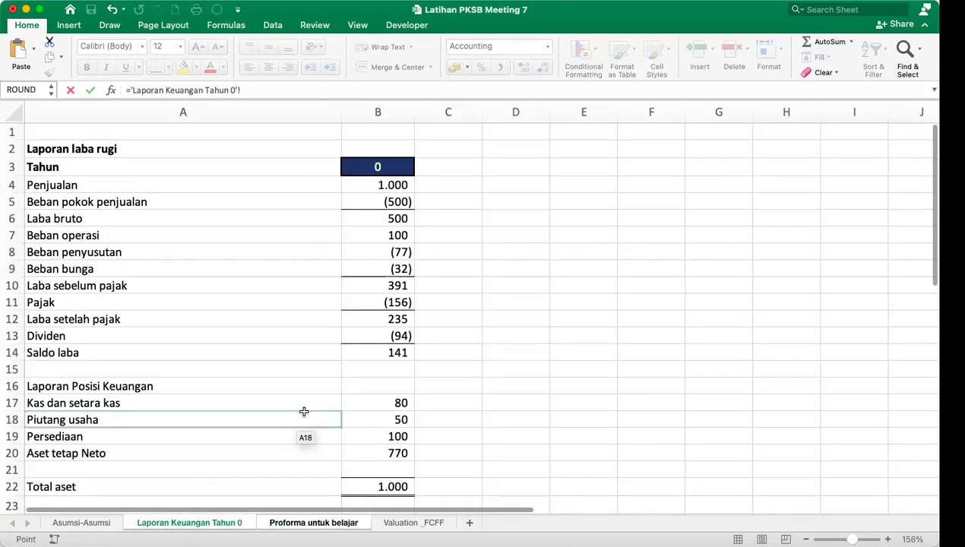
click(400, 419)
key(Return)
Link year-0 Persediaan in B37 to B19 of the Laporan Keuangan Tahun 0 sheet.
text(=)
click(188, 523)
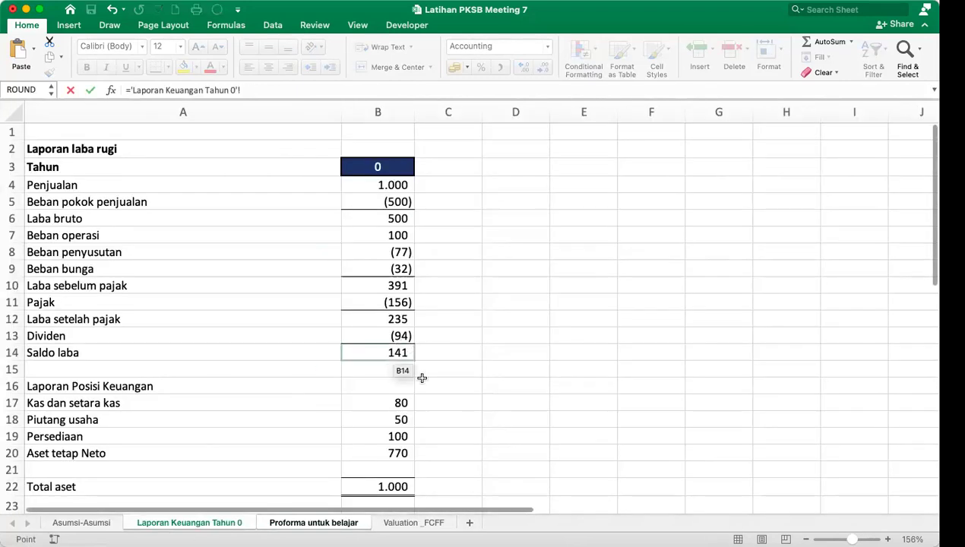
click(388, 439)
key(Return)
Link year-0 Aset tetap Neto in B38 to B20 of the Laporan Keuangan Tahun 0 sheet.
text(=)
click(209, 525)
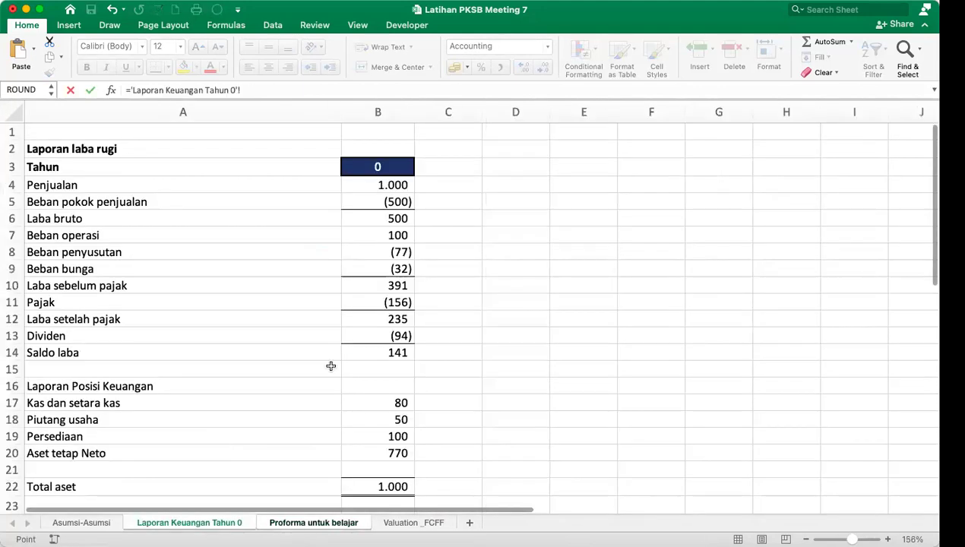
click(391, 455)
key(Return)
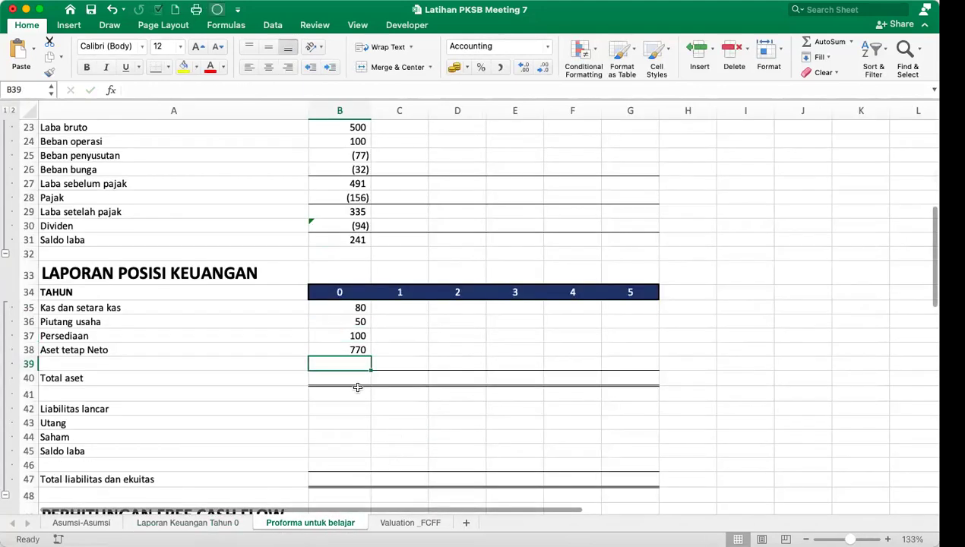
Calculate year-0 Total aset in B40 with the formula =SUM(B35:B38).
click(358, 375)
text(sum)
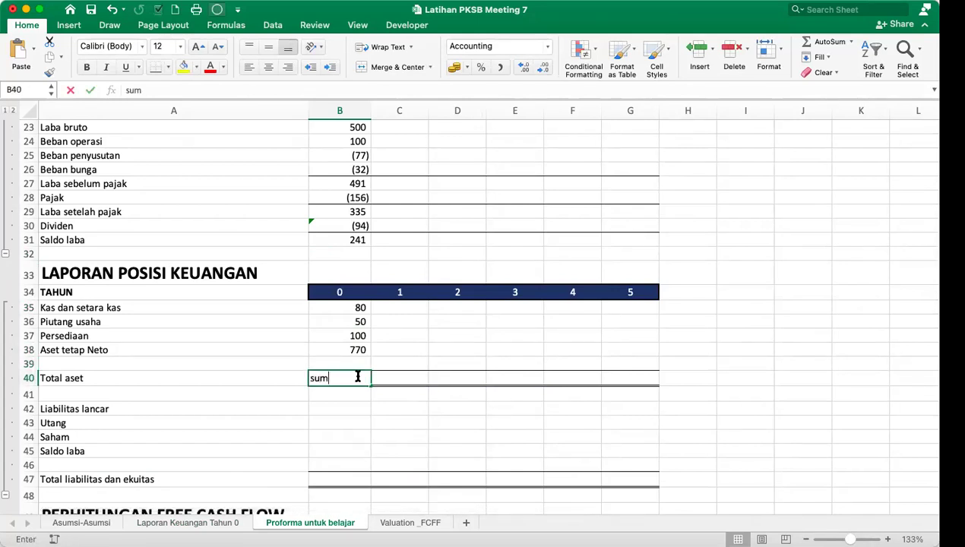
key(BackSpace)
key(BackSpace)
key(BackSpace)
key(BackSpace)
text(=sum()
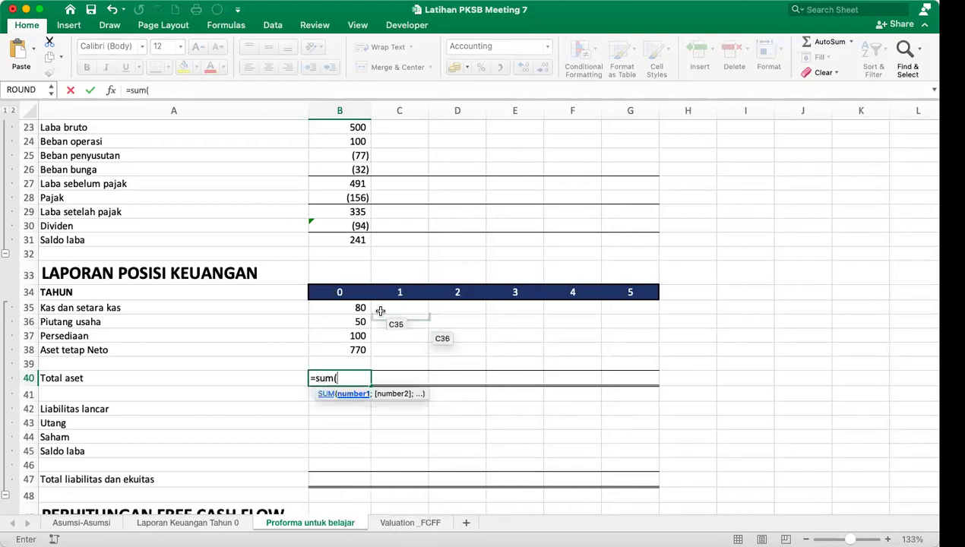
drag(356, 307, 359, 349)
text())
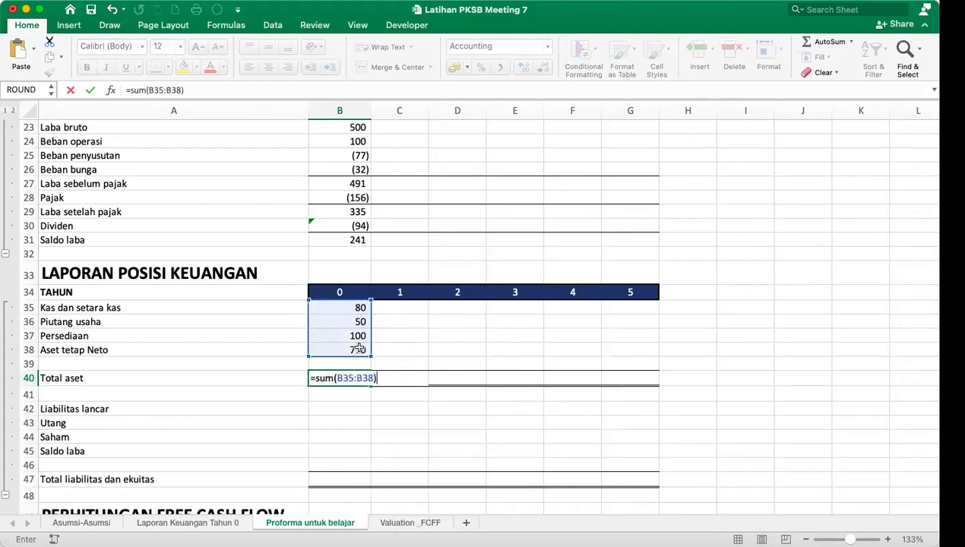
key(Return)
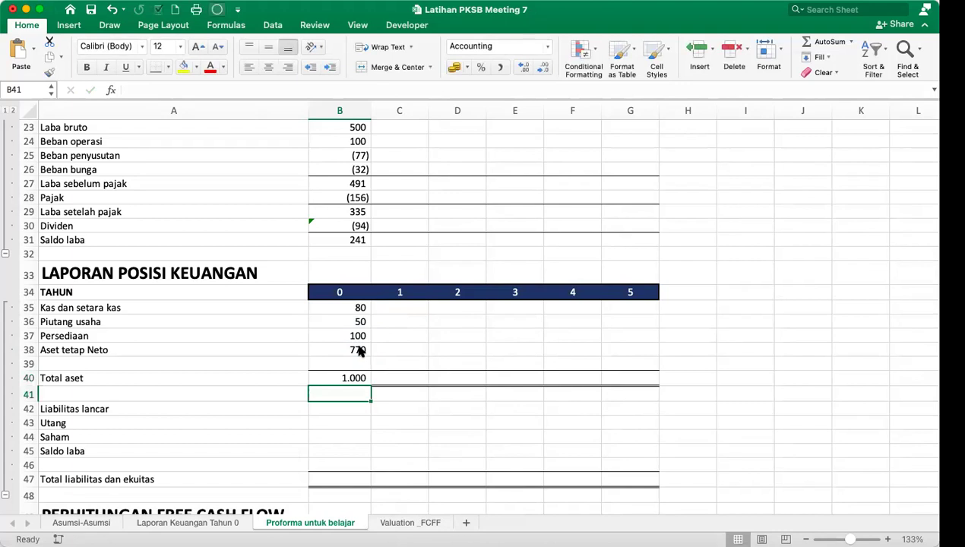
Link year-0 Liabilitas lancar in B42 to B24 of the Laporan Keuangan Tahun 0 sheet.
scroll(470, 448, down, 1)
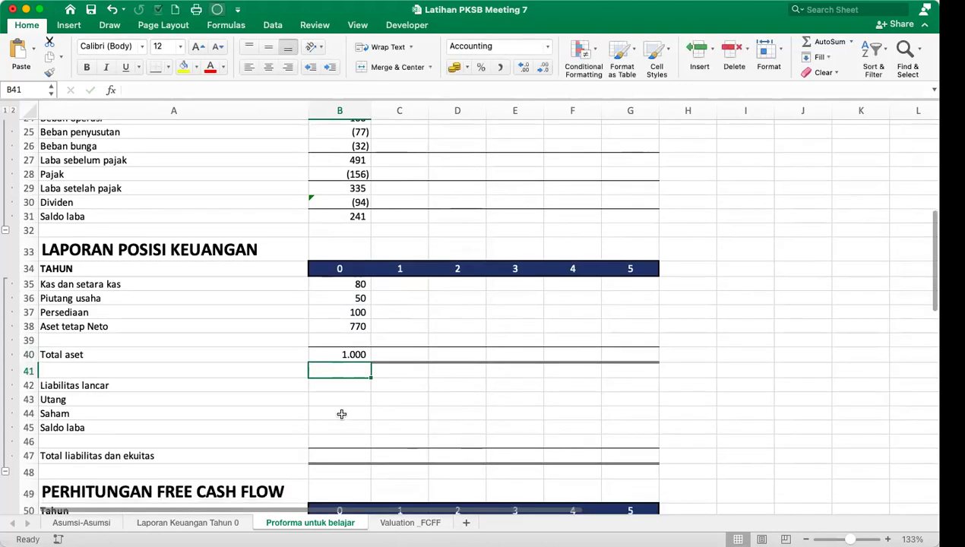
click(334, 387)
text(=)
click(201, 522)
scroll(336, 441, down, 5)
click(385, 430)
key(Return)
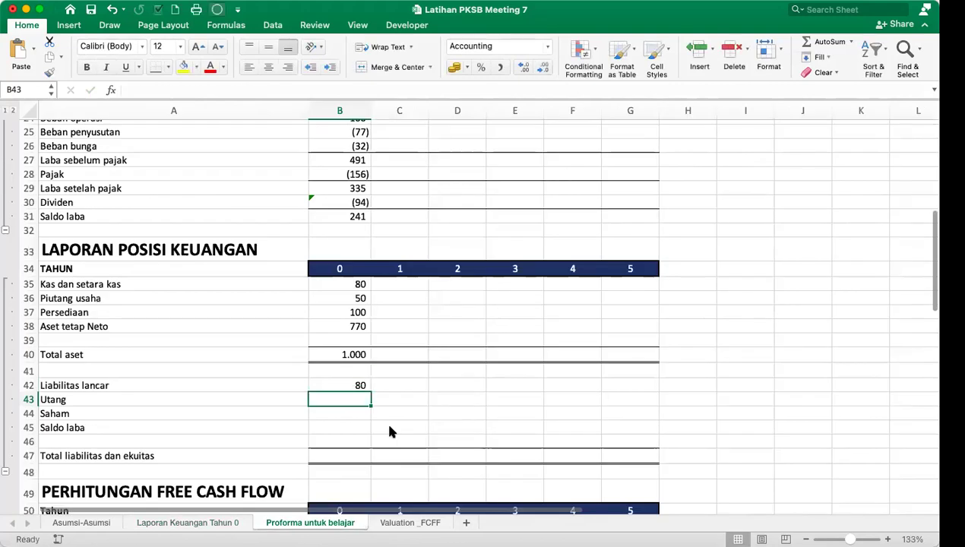
Link year-0 Utang in B43 to B25 of the Laporan Keuangan Tahun 0 sheet and fill the link down through Saldo laba in B45.
text(=)
click(196, 523)
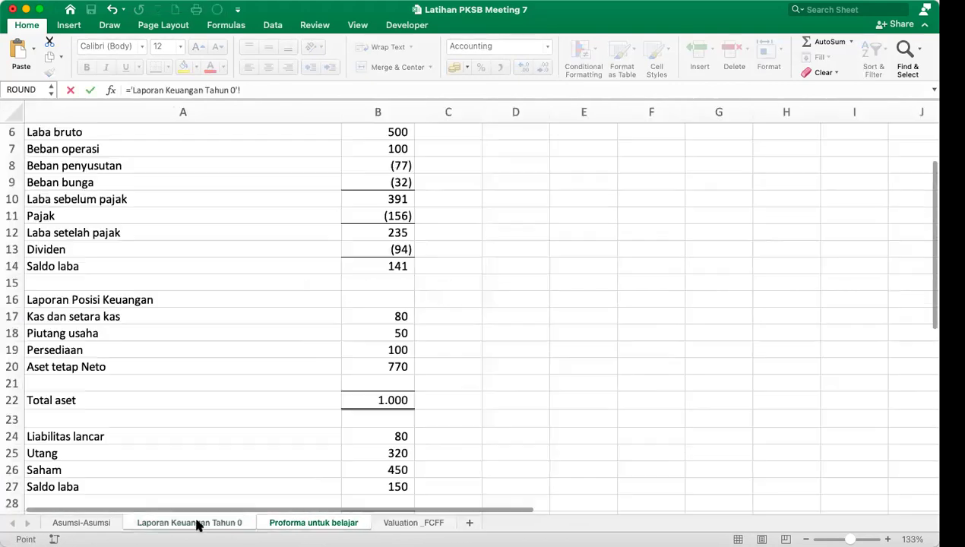
click(395, 454)
key(Return)
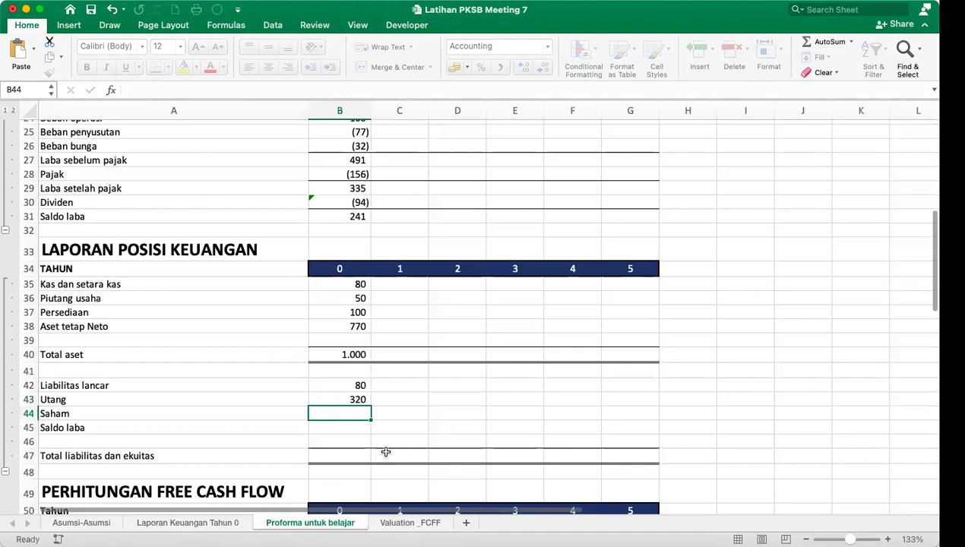
drag(355, 384, 371, 433)
Calculate year-0 Total liabilitas dan ekuitas in B47 with the formula =SUM(B42:B45).
click(357, 455)
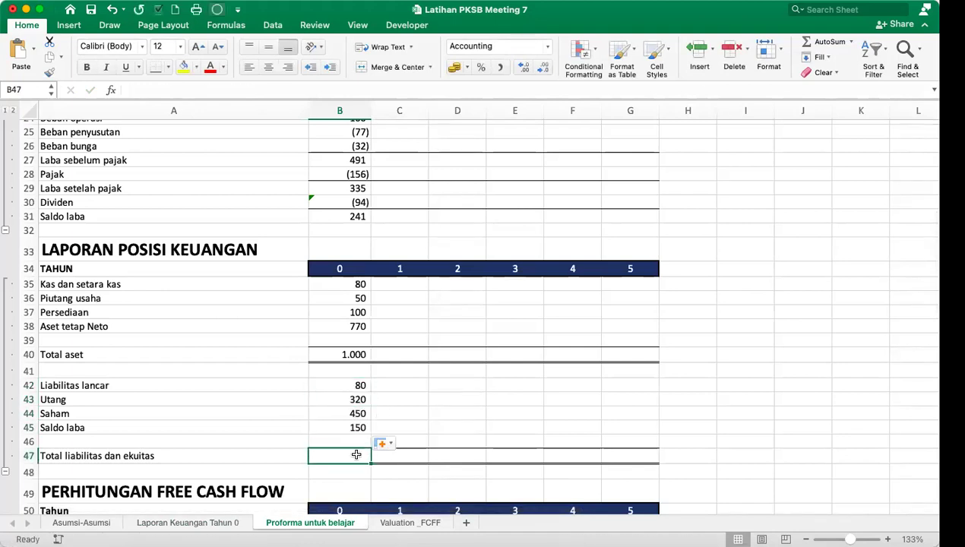
text(=sum()
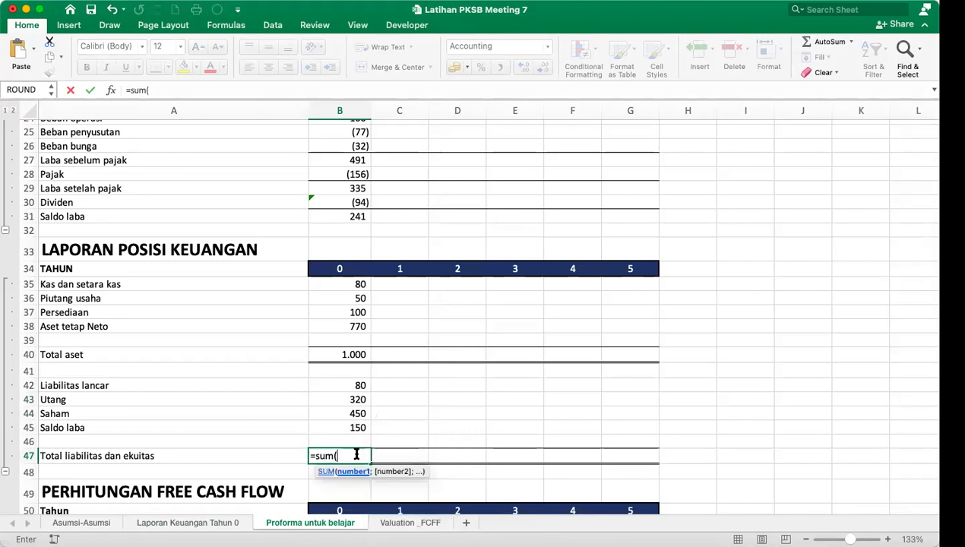
drag(355, 381, 359, 422)
text())
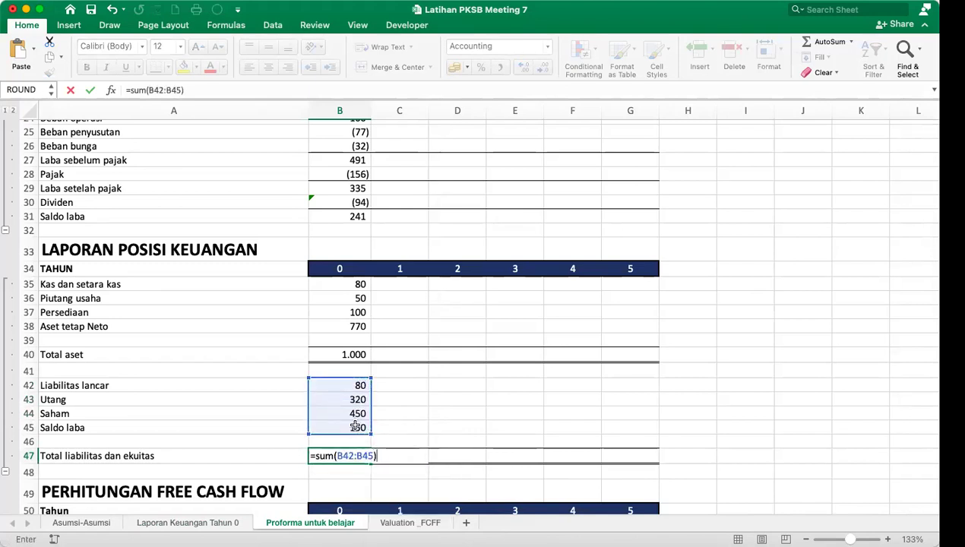
key(Return)
scroll(508, 436, down, 1)
click(448, 356)
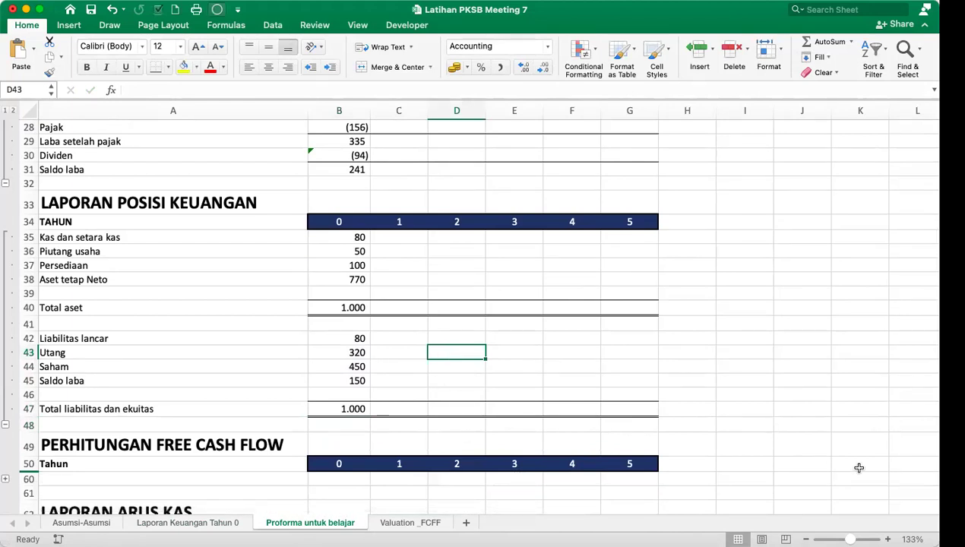
drag(851, 537, 850, 538)
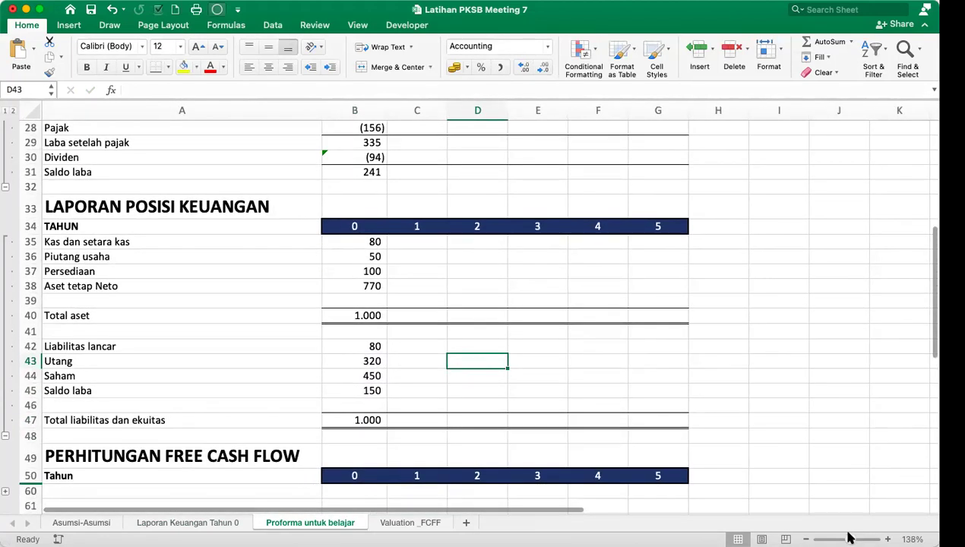
click(411, 244)
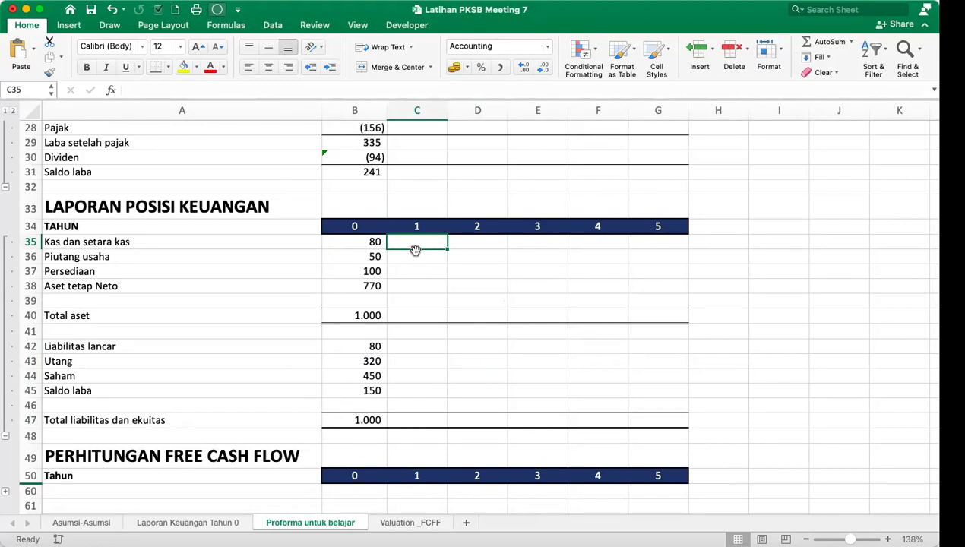
Calculate year-1 Penjualan in C21 with the formula =ROUND(B21*(1+B4);0).
scroll(416, 251, up, 10)
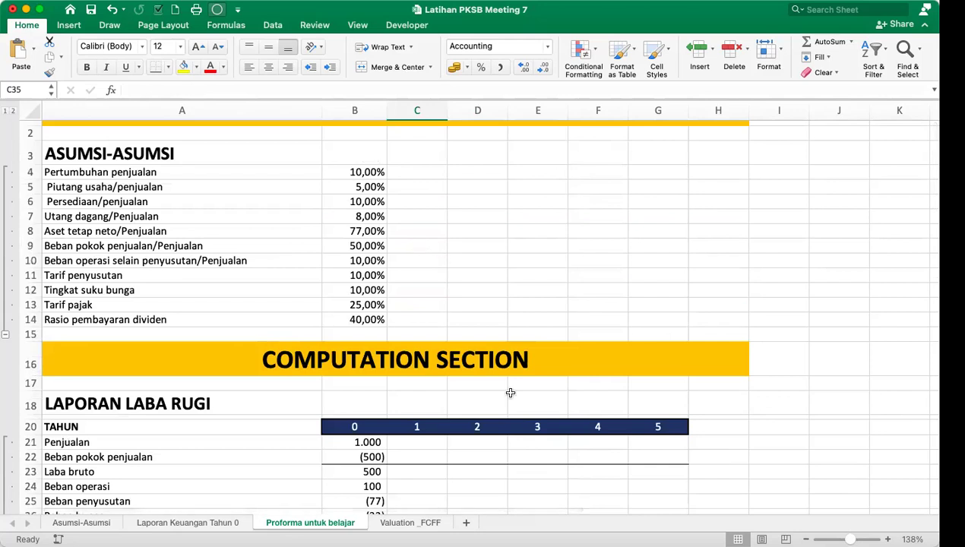
click(416, 442)
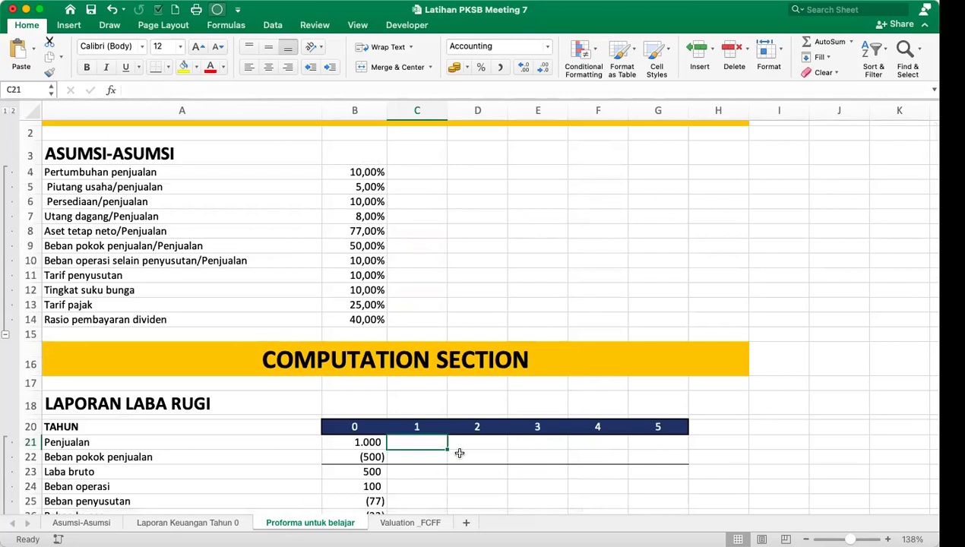
scroll(459, 453, down, 2)
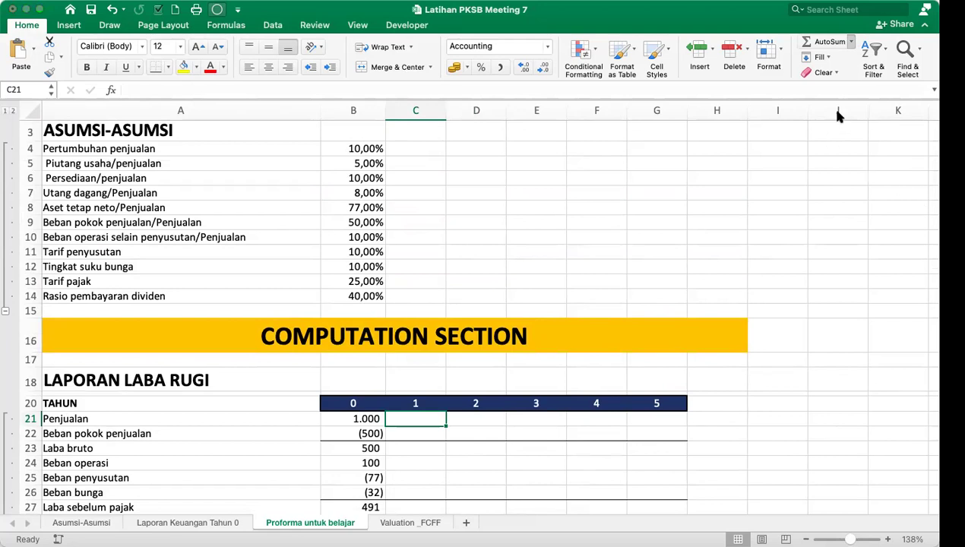
key(shift+F3)
click(800, 167)
click(888, 340)
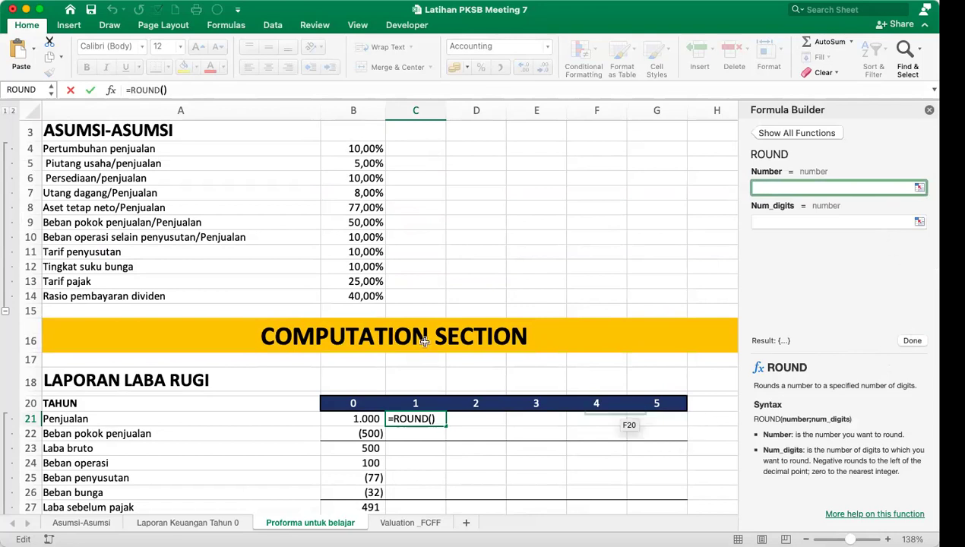
click(363, 418)
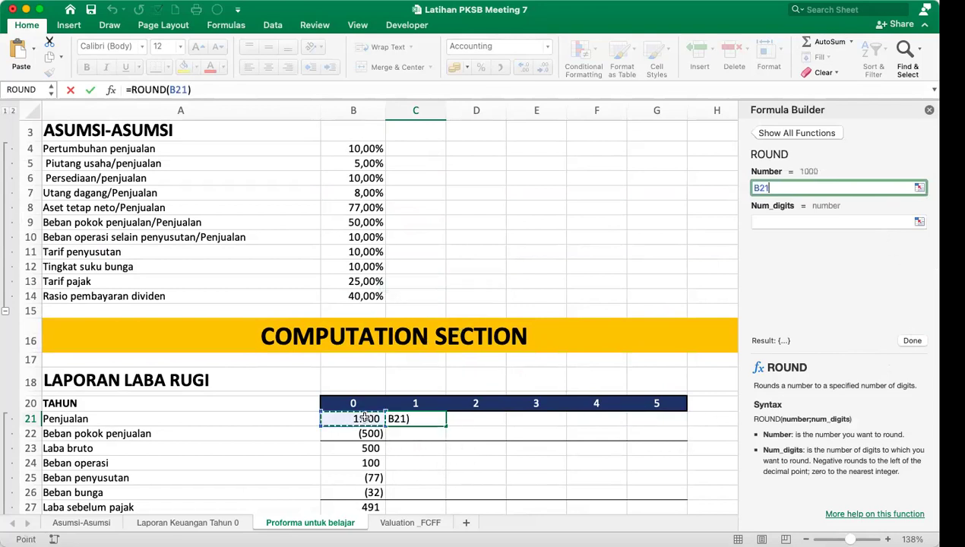
text(*)
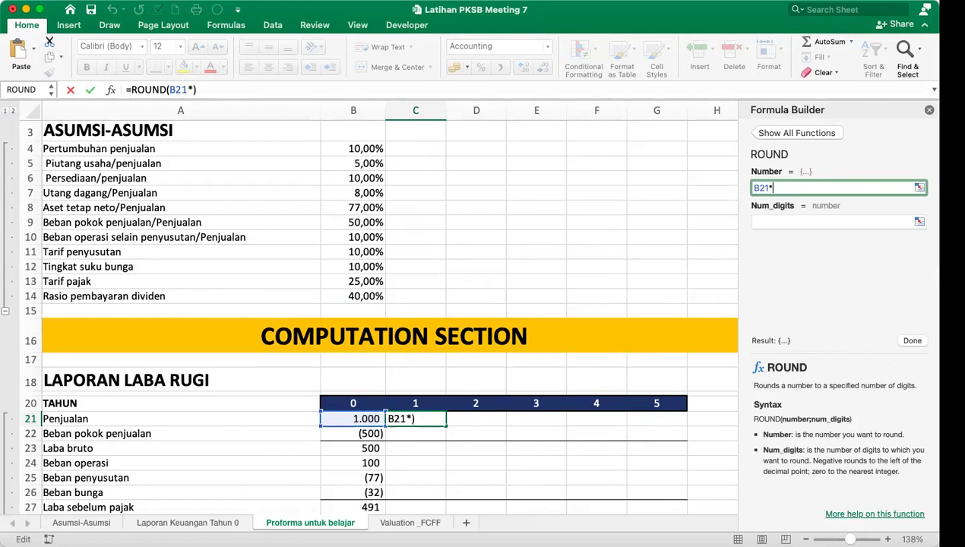
text((1+)
click(366, 149)
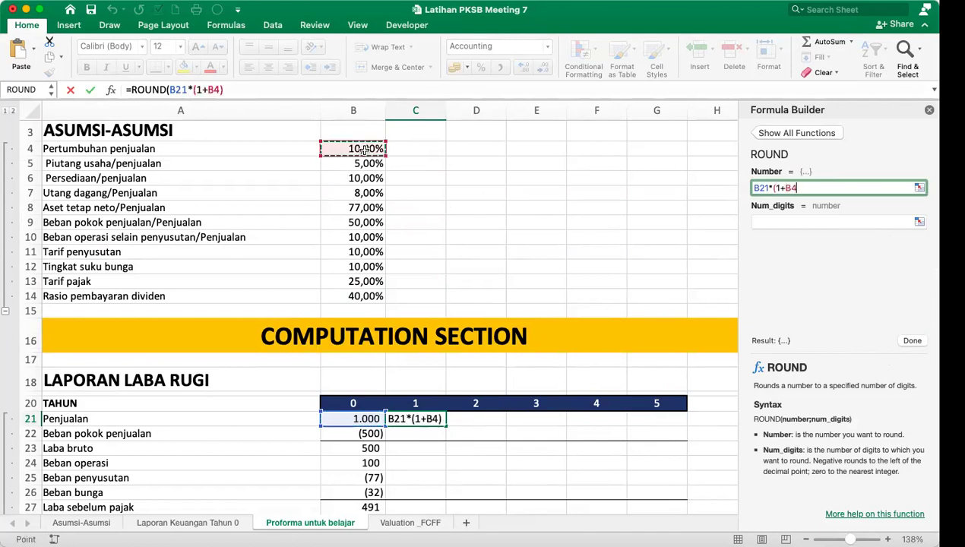
text())
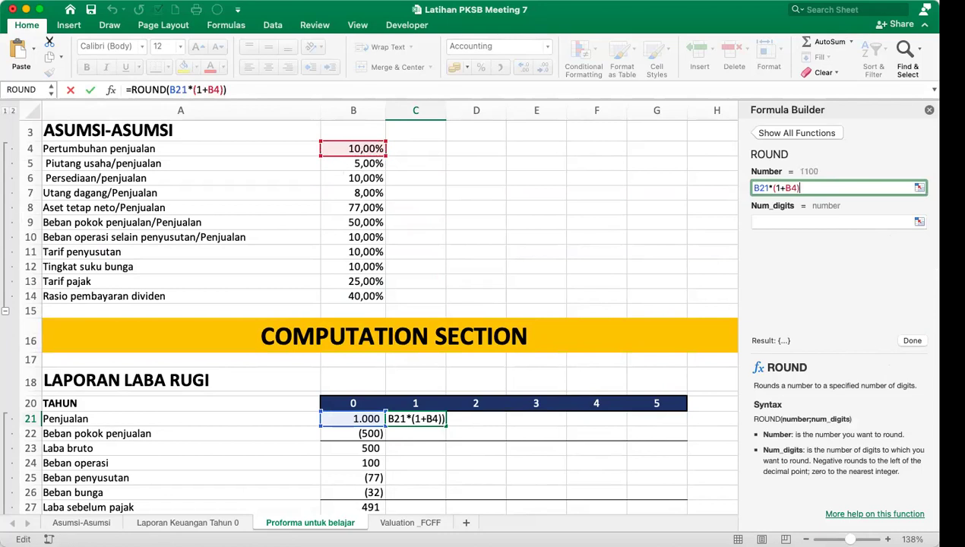
click(776, 222)
text(0)
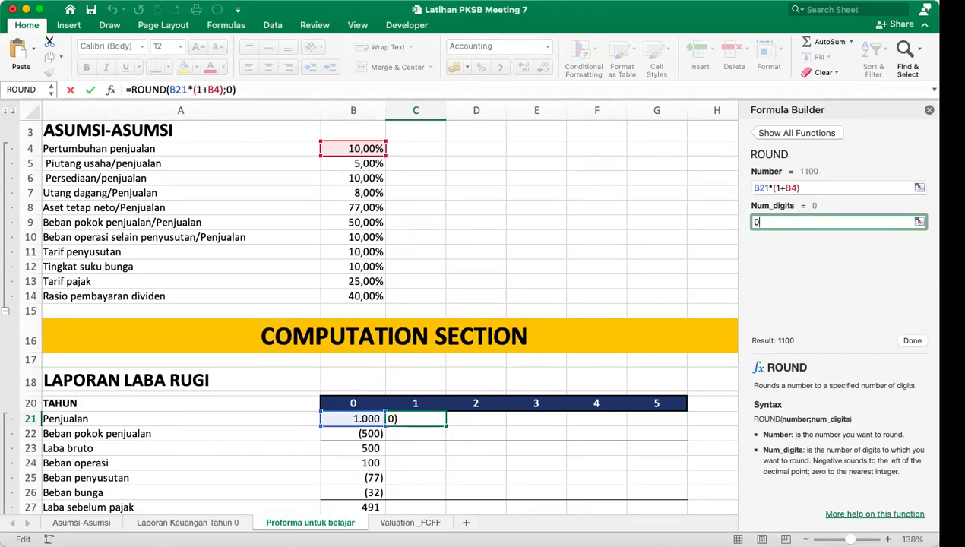
click(913, 341)
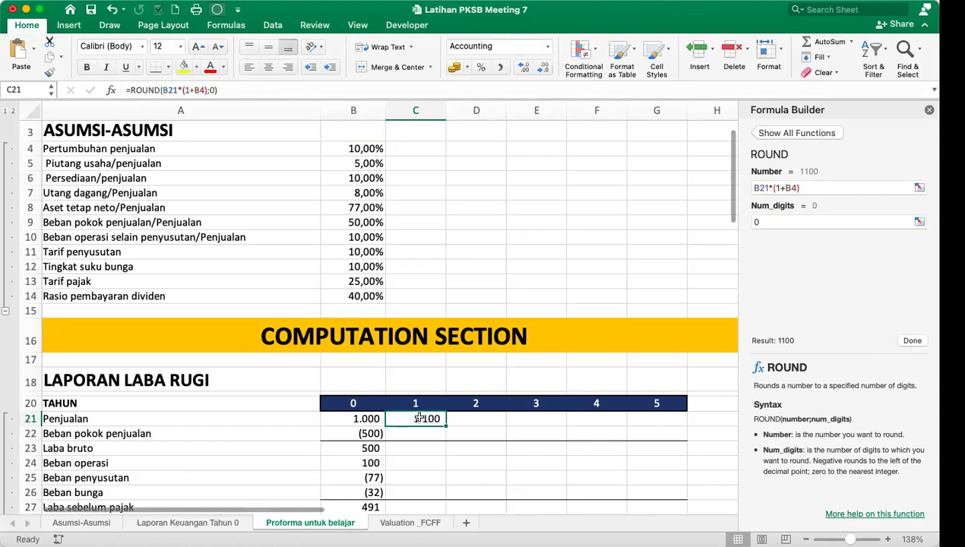
Make the growth-rate reference in C21 absolute as $B$4 and fill the Penjualan formula across to year 5 in G21.
click(194, 90)
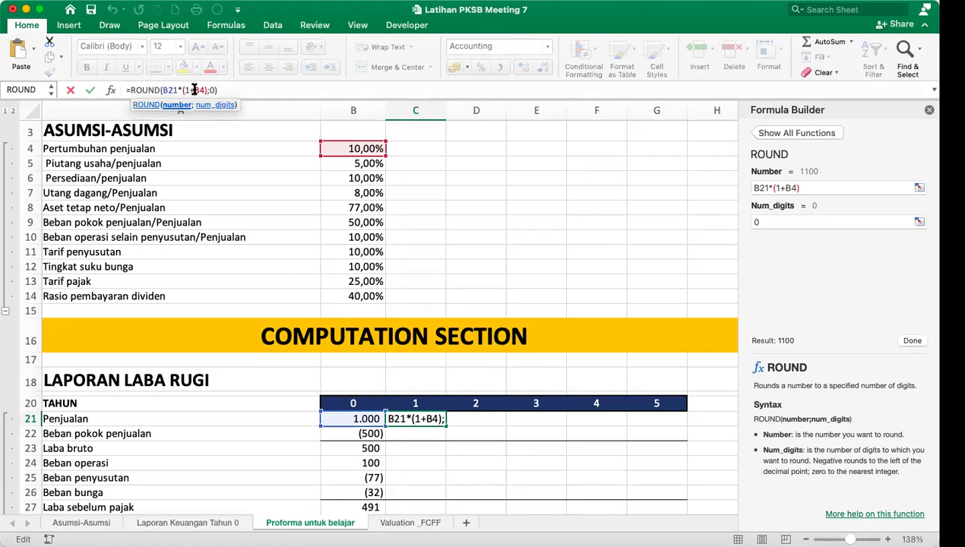
key(F4)
key(Return)
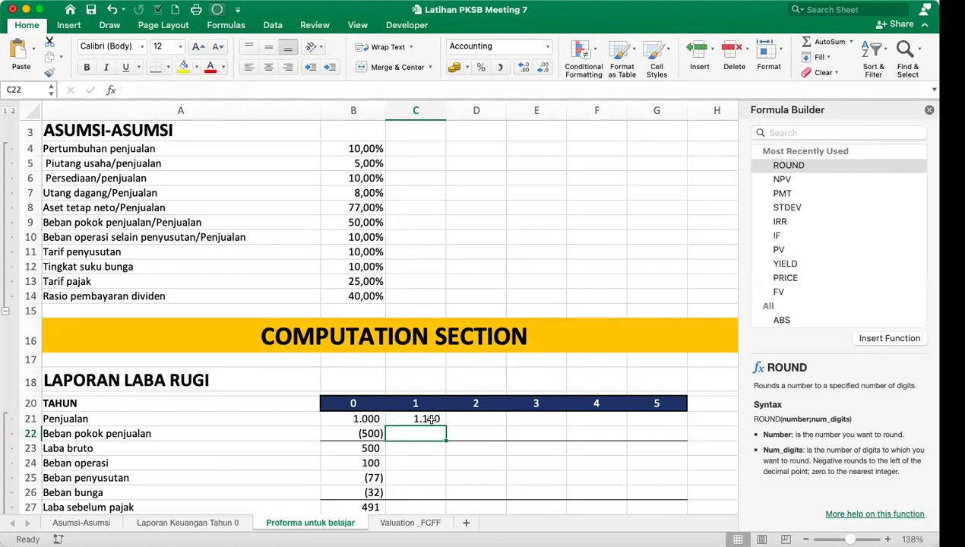
click(430, 419)
drag(446, 427, 671, 424)
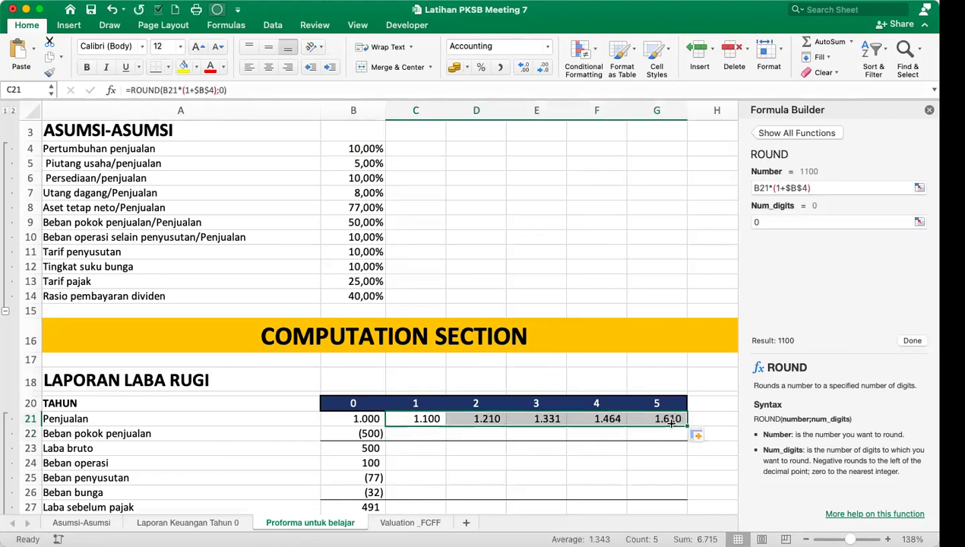
click(422, 431)
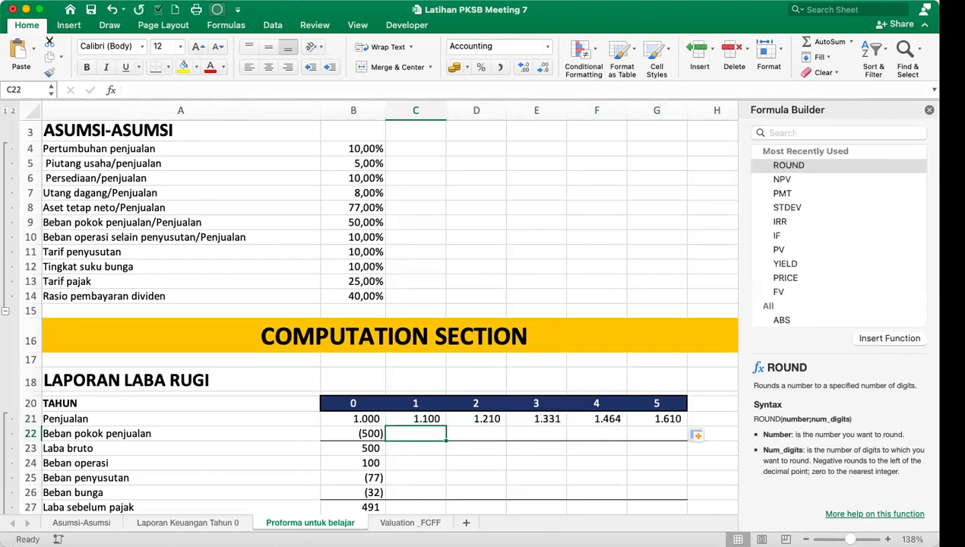
click(929, 110)
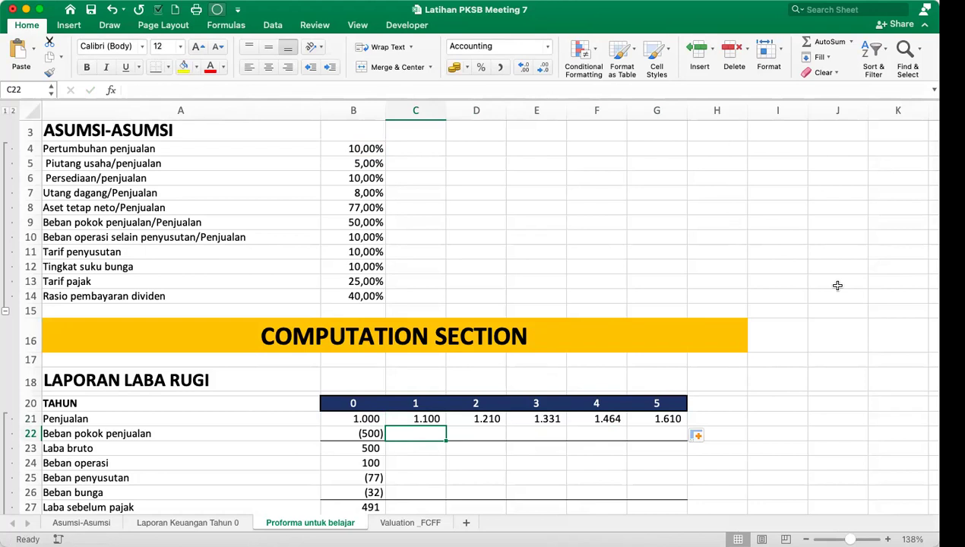
click(250, 221)
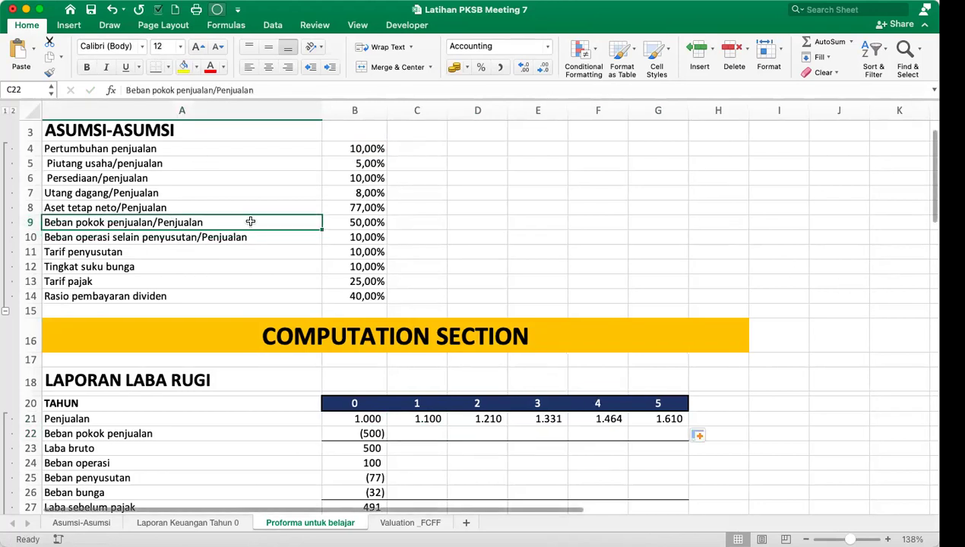
drag(250, 221, 328, 222)
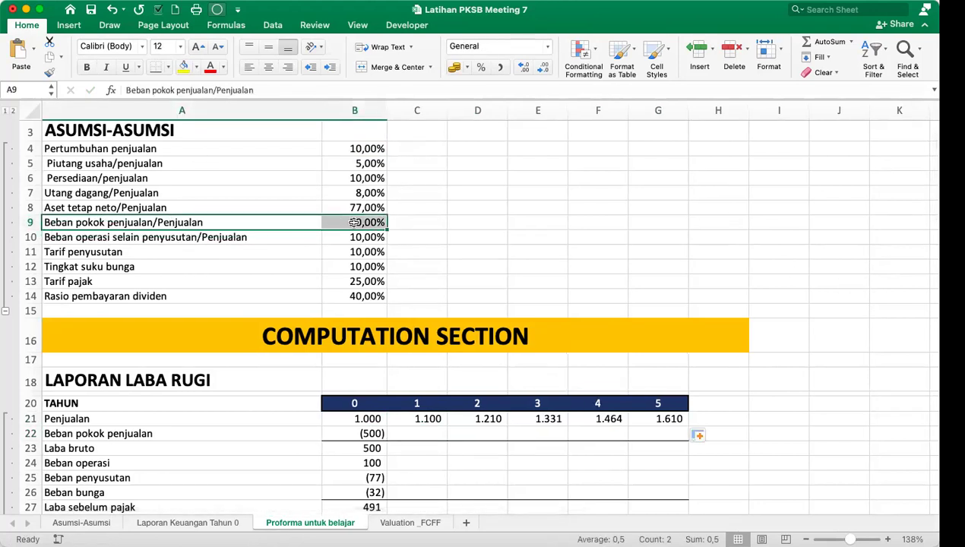
click(355, 222)
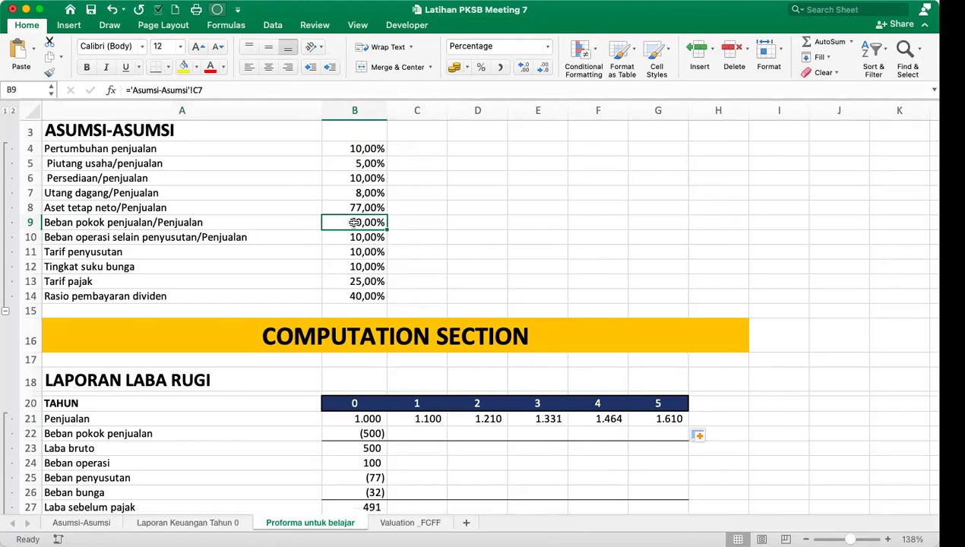
click(272, 26)
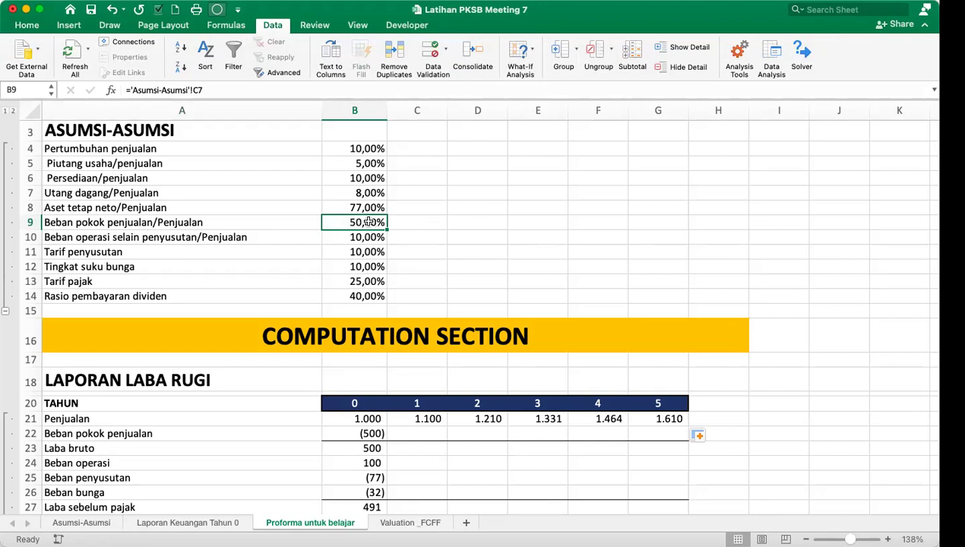
click(407, 238)
drag(366, 448, 657, 448)
Calculate year-1 Beban pokok penjualan in C22 with the formula =ROUND(B9*C21;0).
click(437, 435)
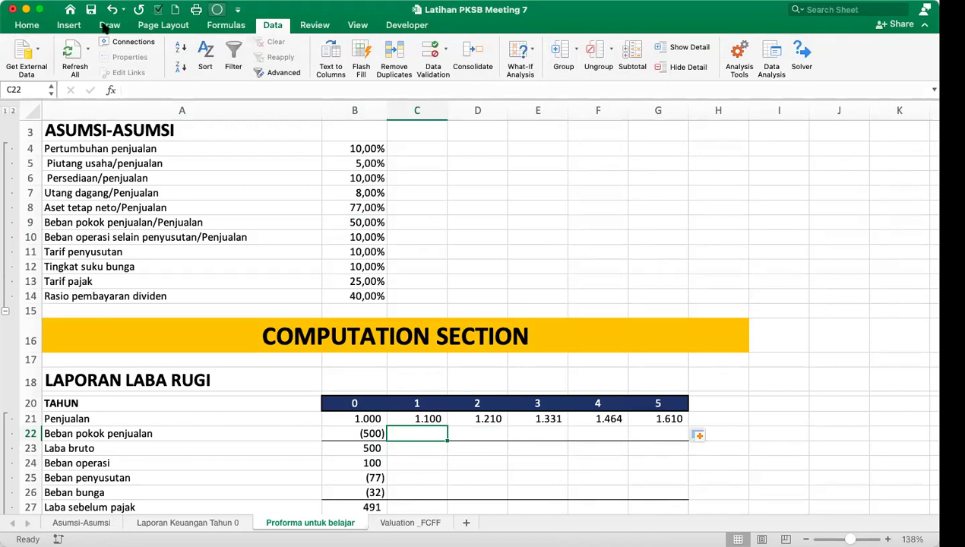
click(27, 25)
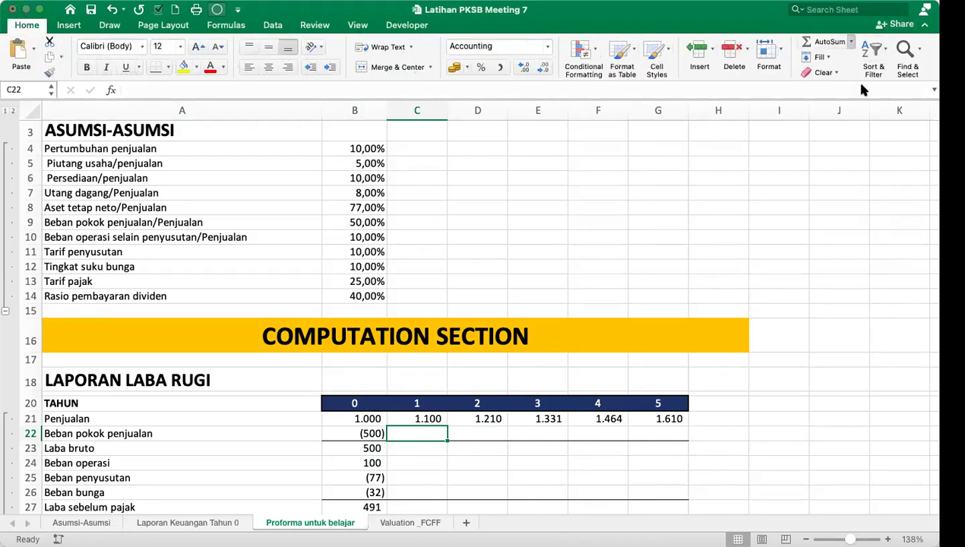
key(shift+F3)
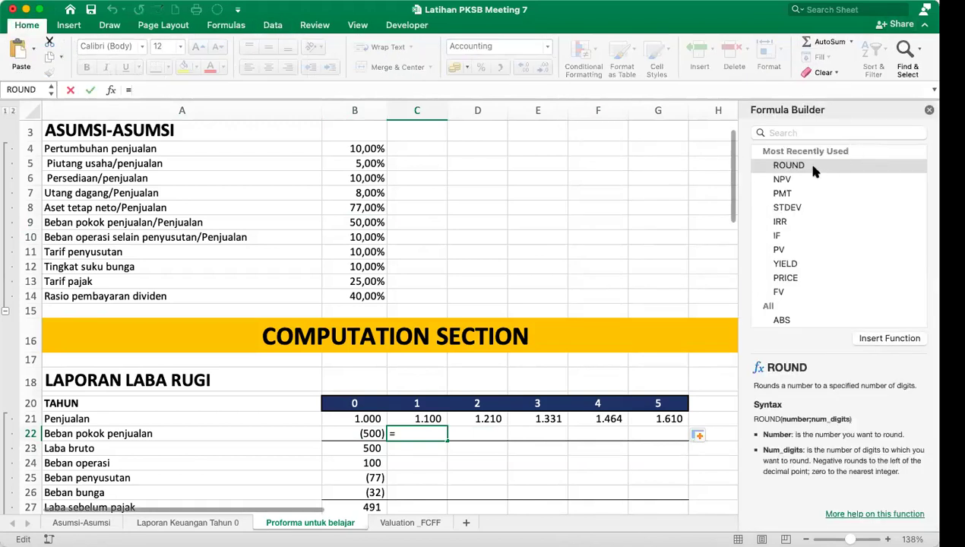
click(891, 338)
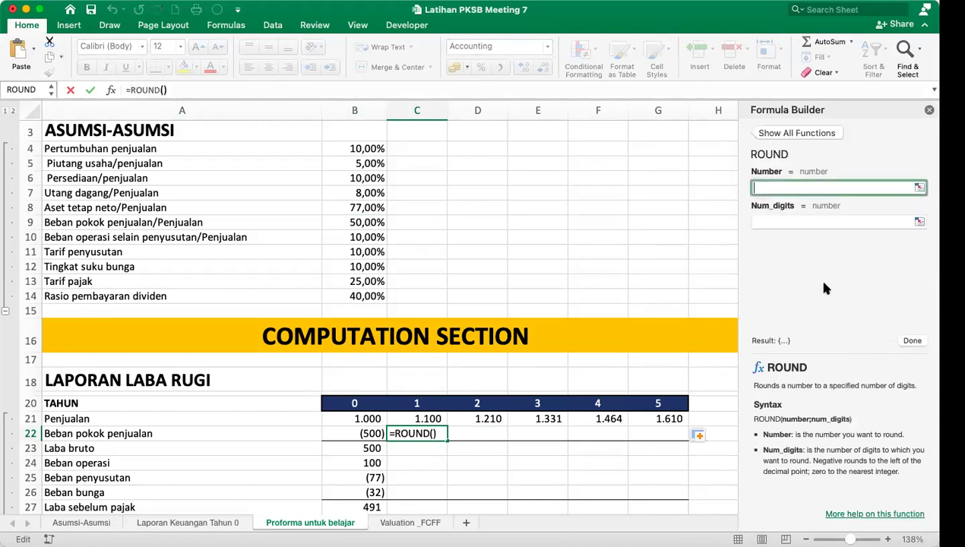
click(368, 222)
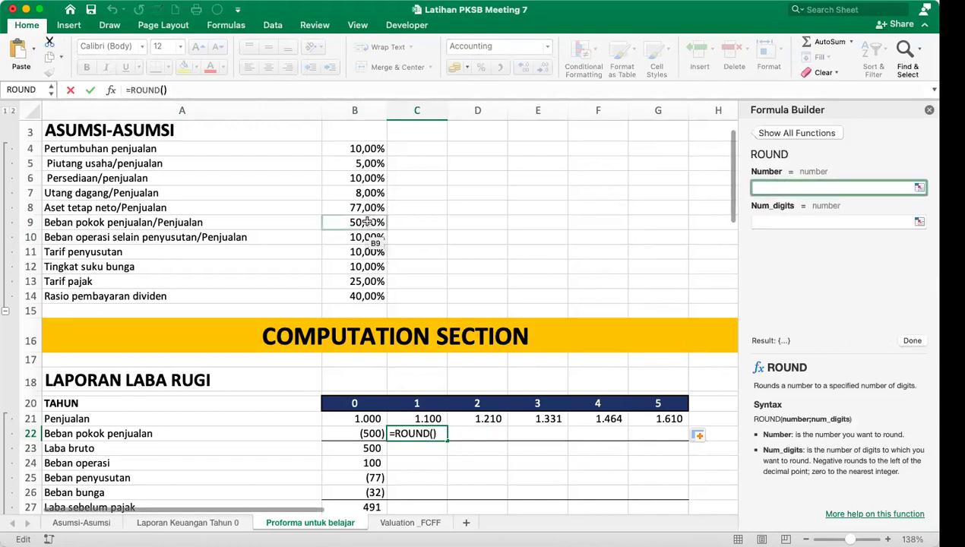
text(*)
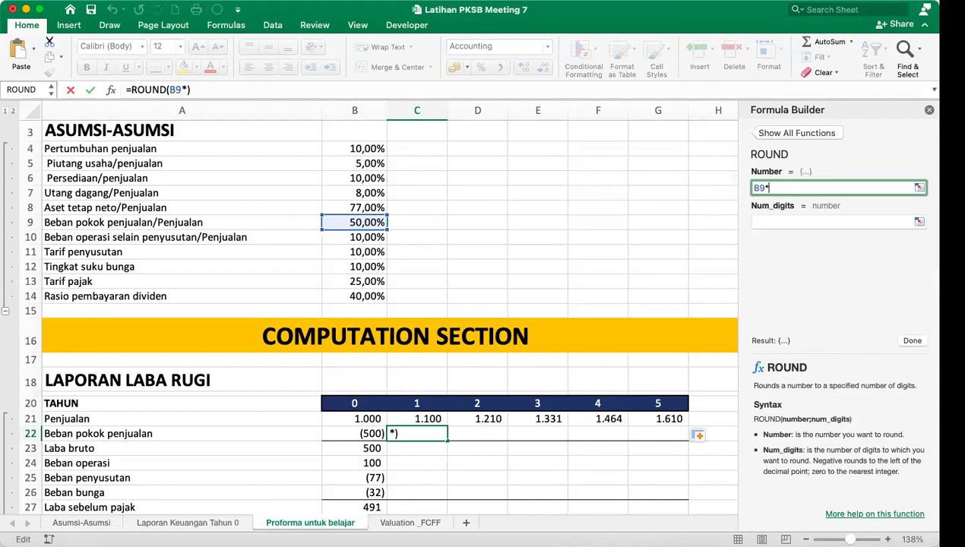
click(423, 418)
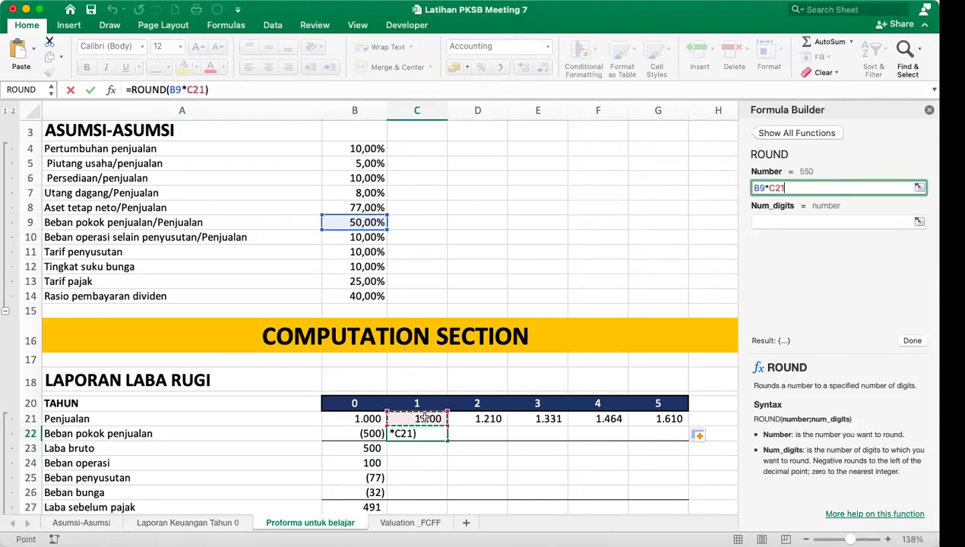
click(767, 219)
text(0)
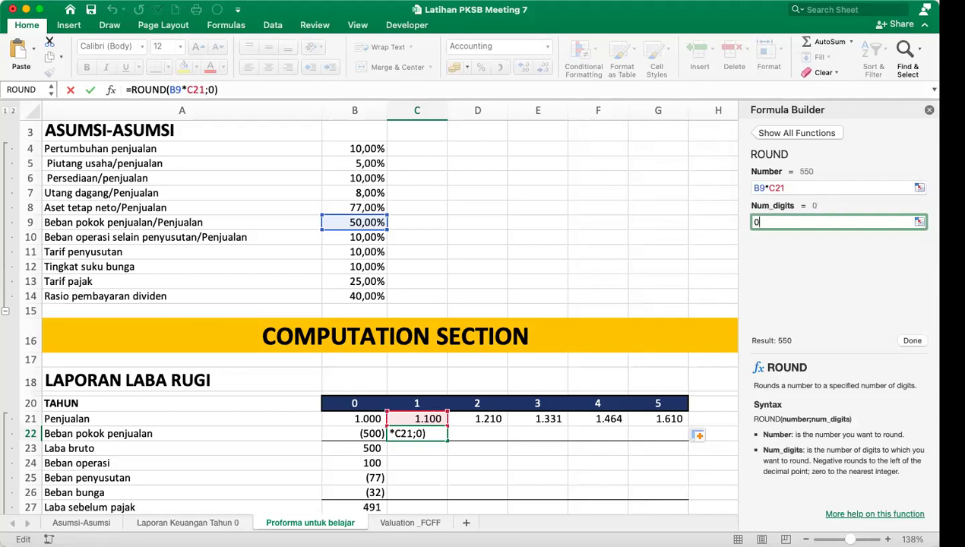
click(912, 341)
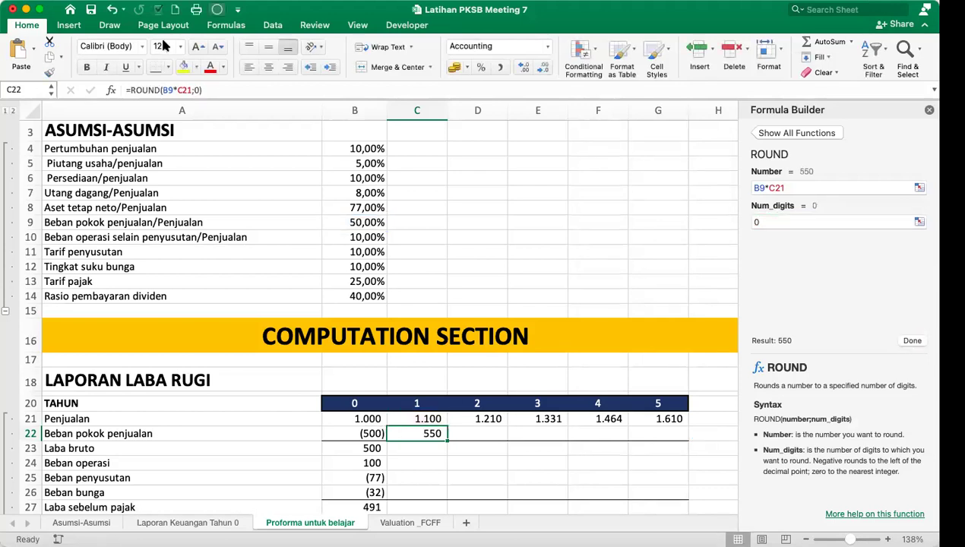
Make the cost-ratio reference in C22 absolute as $B$9 and fill the Beban pokok penjualan formula across to year 5 in G22.
click(160, 90)
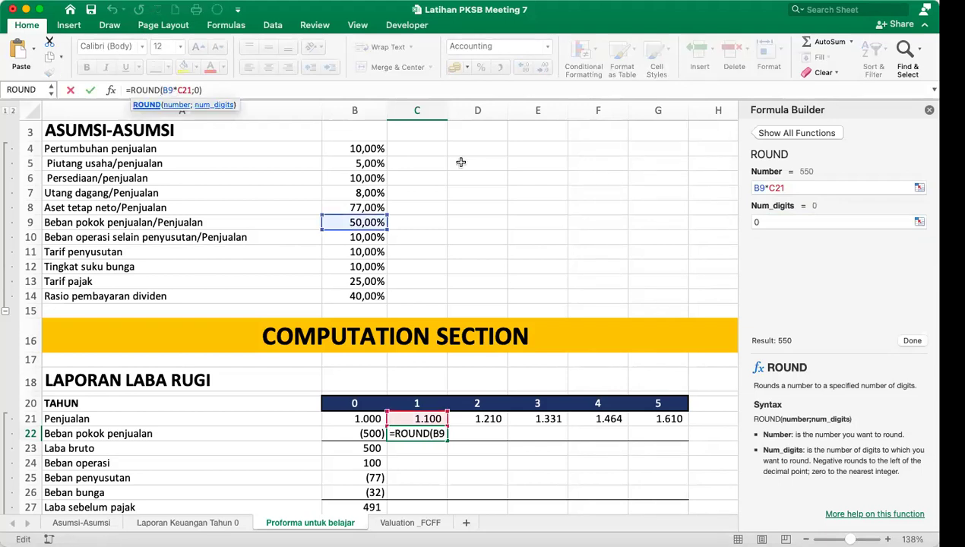
key(Right)
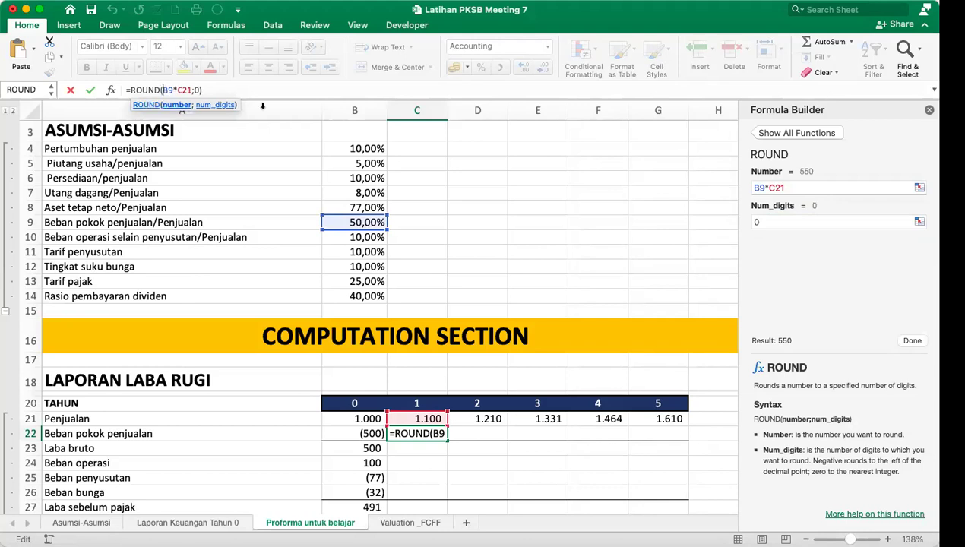
key(Return)
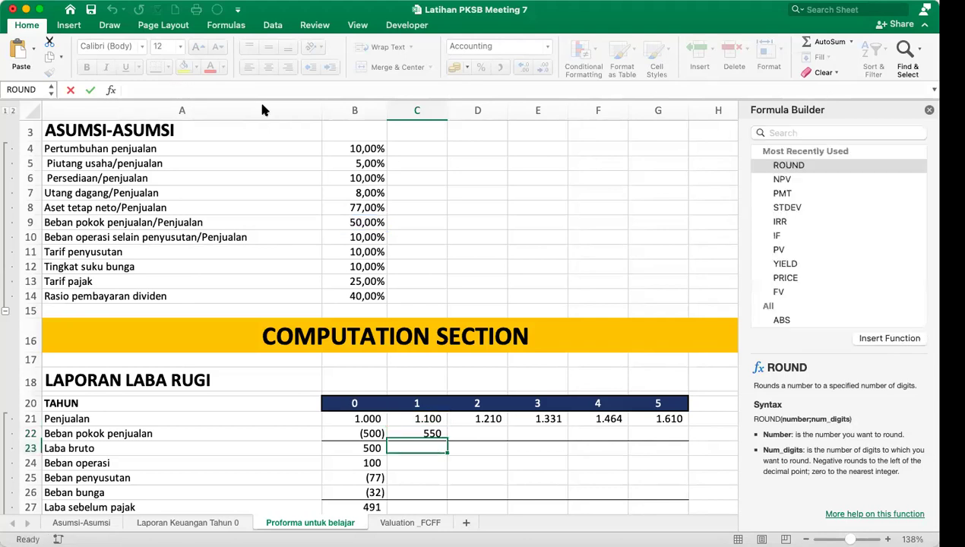
click(436, 433)
drag(448, 441, 694, 431)
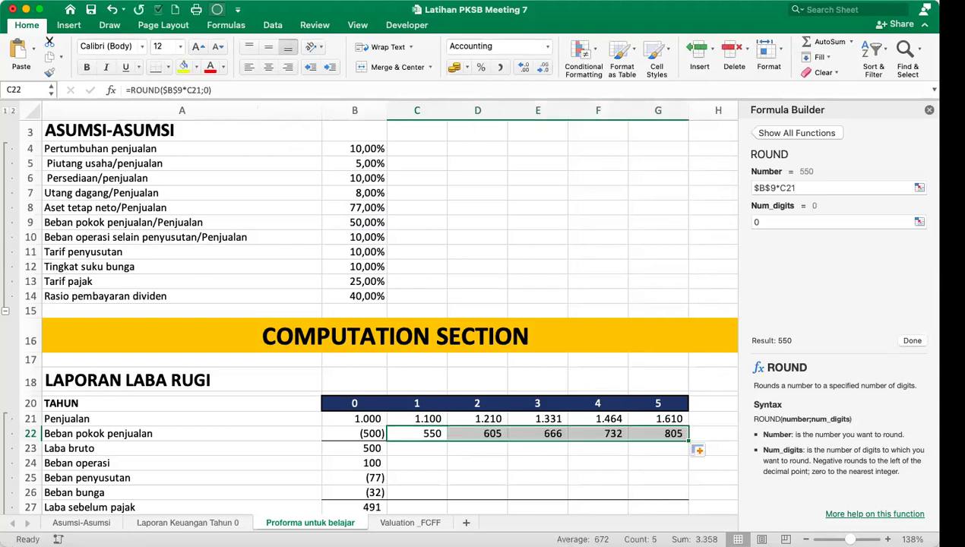
click(929, 109)
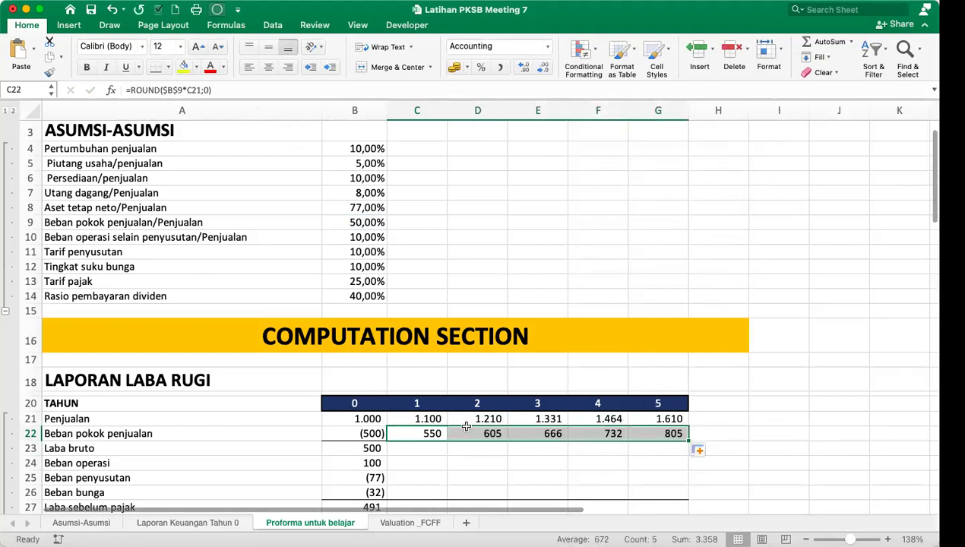
Fill the Laba bruto formula from B23 across to year 5 in G23 and make the figures in B23:G23 bold.
click(372, 448)
drag(386, 454, 667, 449)
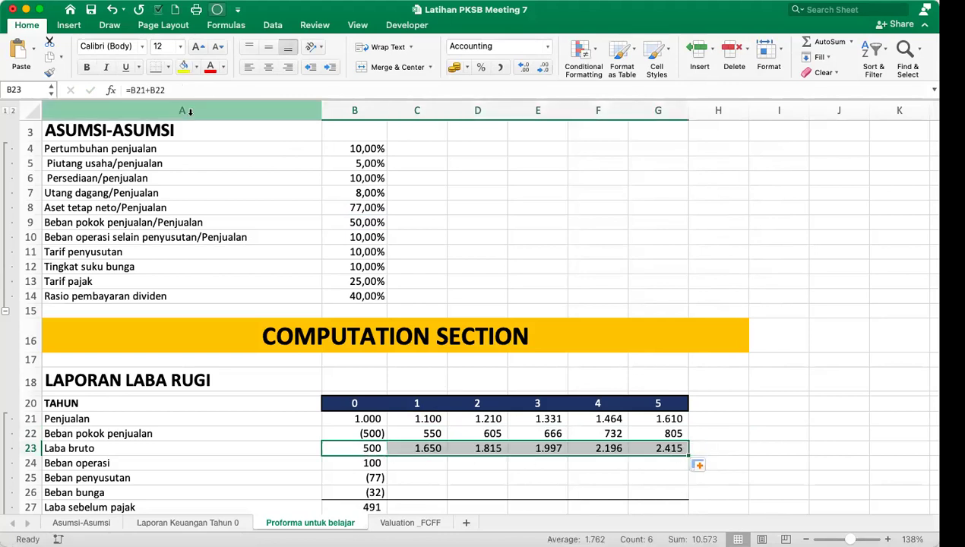
click(87, 67)
drag(426, 463, 505, 463)
click(505, 463)
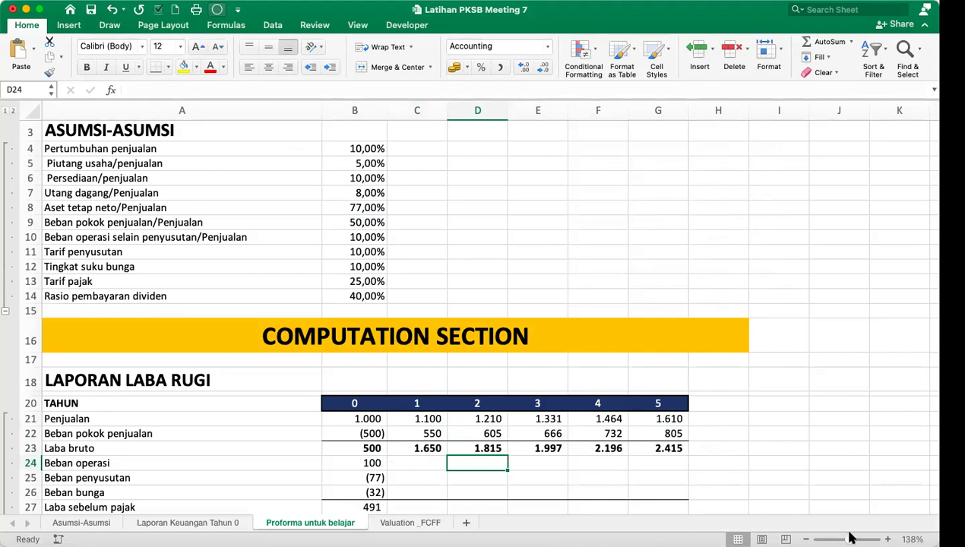
Examine the Beban operasi selain penyusutan/Penjualan assumption in A10:B10 against the Beban operasi row of the income statement.
drag(848, 534, 853, 534)
scroll(690, 428, down, 3)
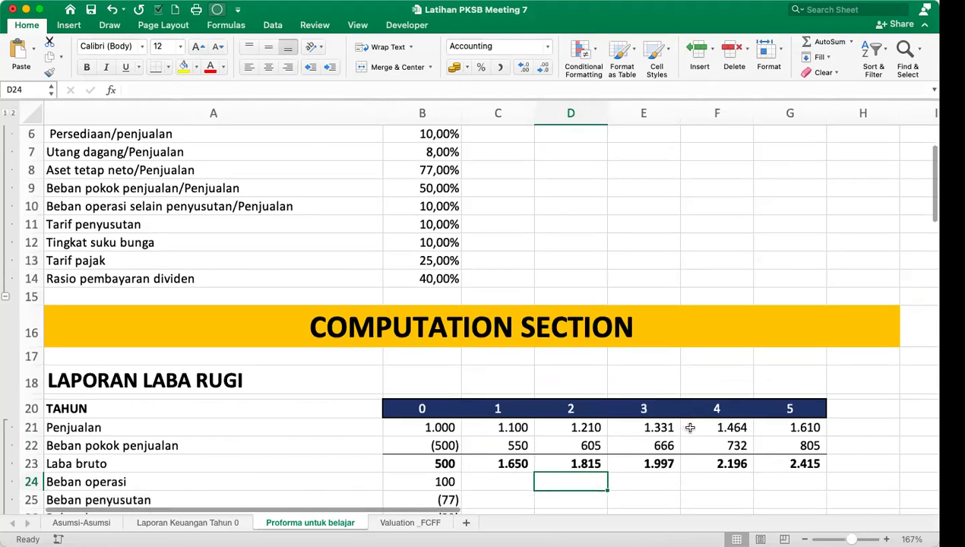
scroll(690, 428, left, 1)
scroll(690, 427, up, 1)
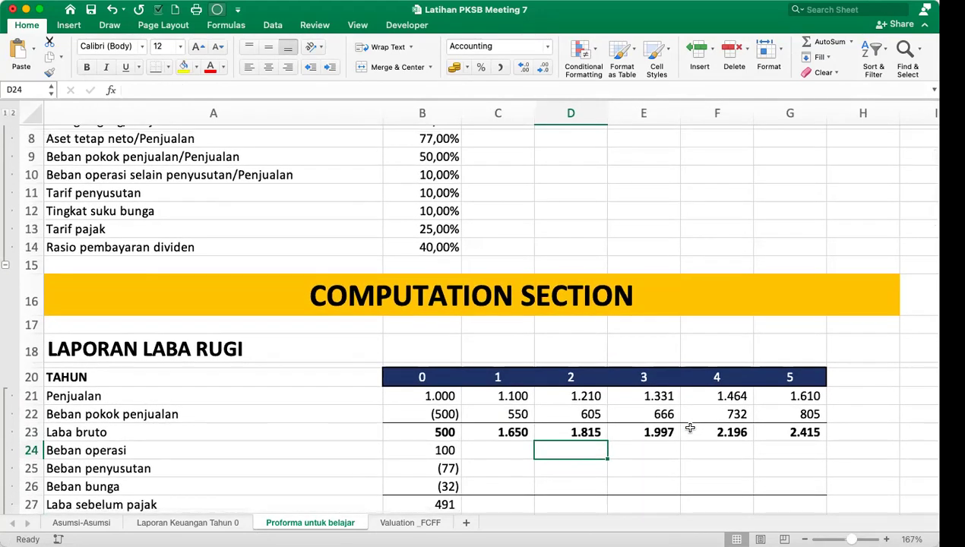
scroll(690, 428, up, 5)
scroll(690, 428, down, 3)
scroll(690, 428, down, 4)
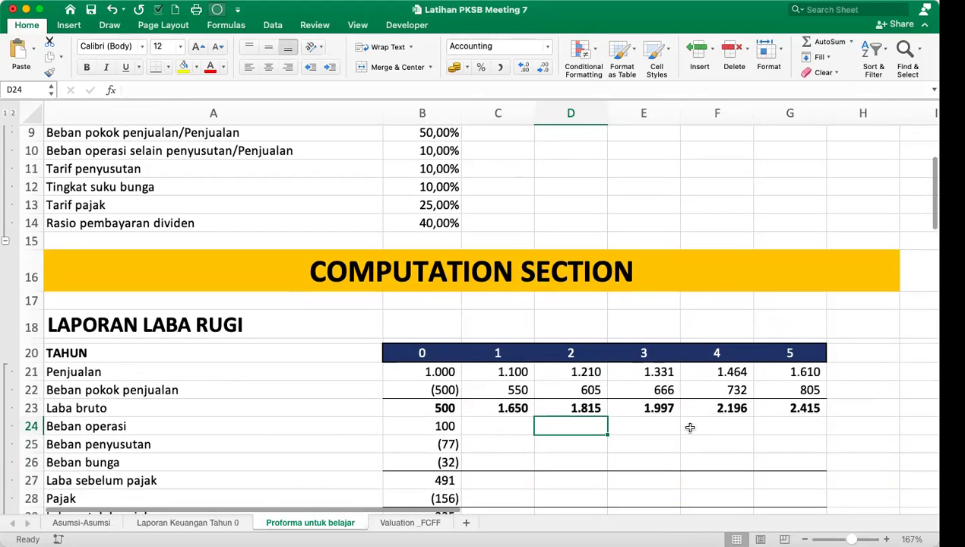
key(Left)
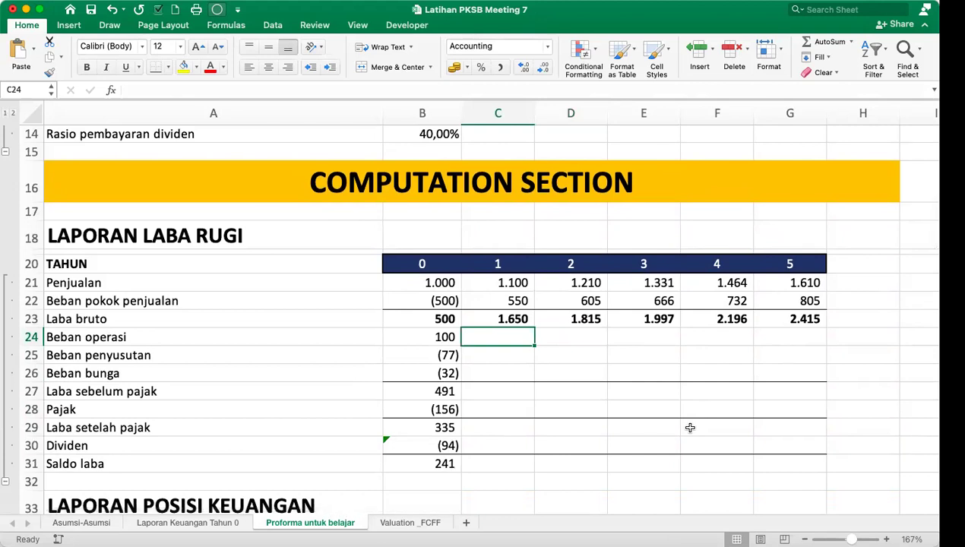
scroll(690, 427, up, 5)
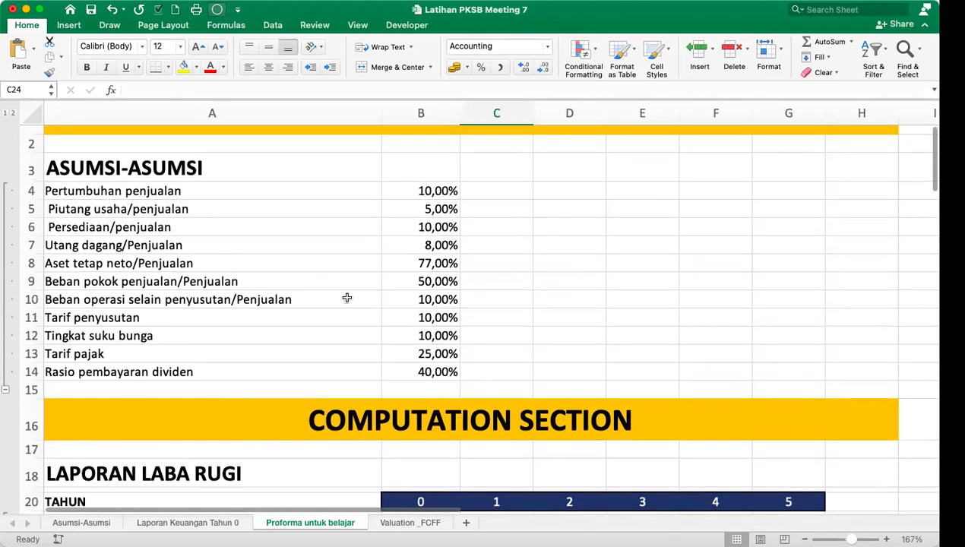
drag(97, 300, 435, 297)
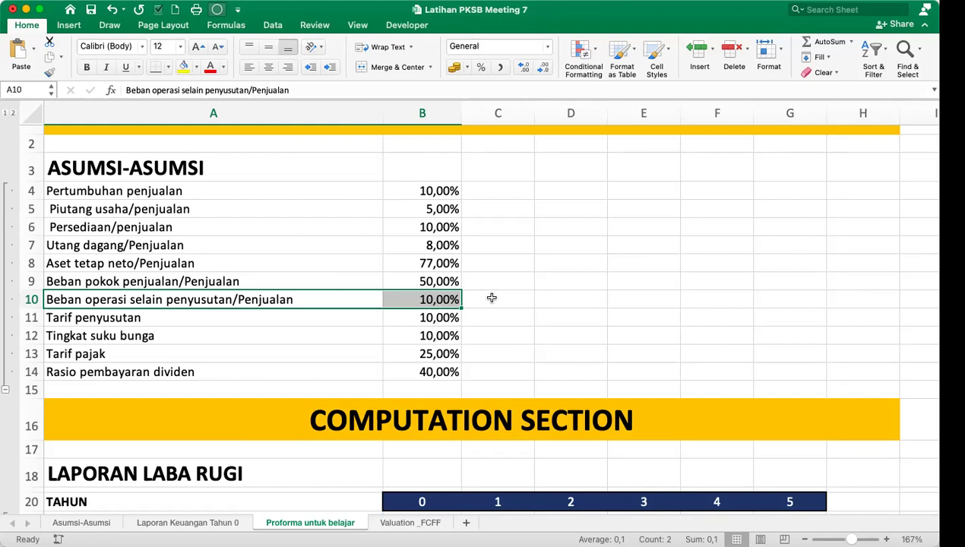
click(610, 450)
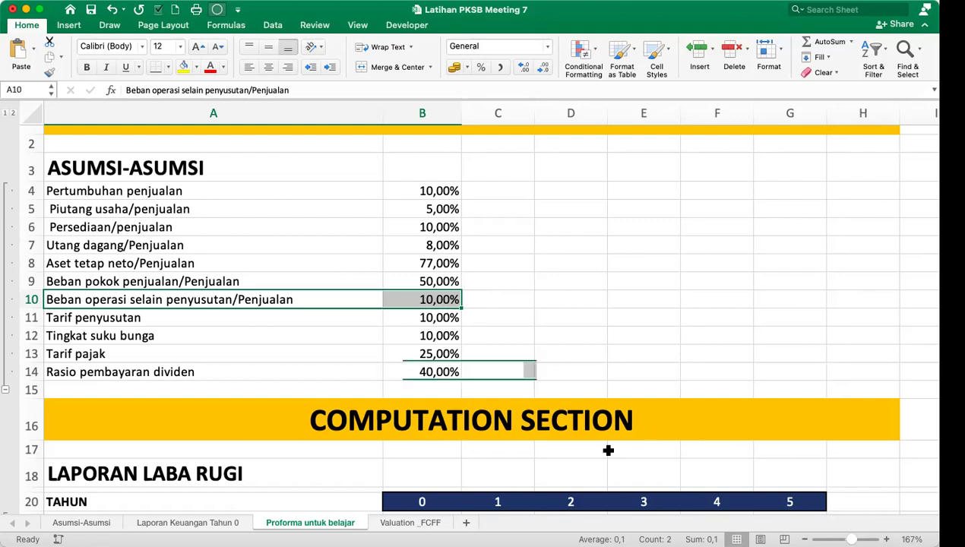
scroll(608, 450, down, 2)
scroll(609, 450, down, 2)
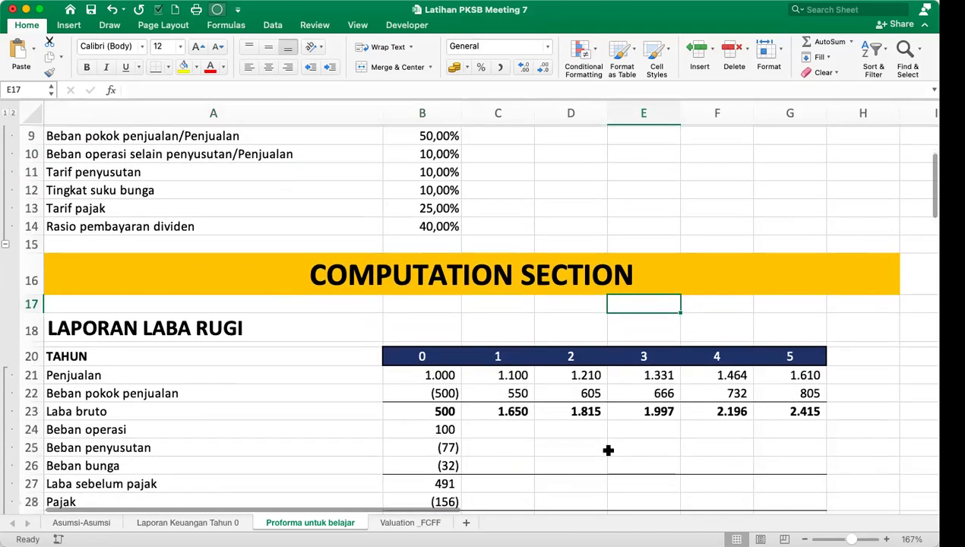
Enter the formula =ROUND(B10*B4;0) for year-1 Beban operasi in C24.
click(501, 431)
text(=)
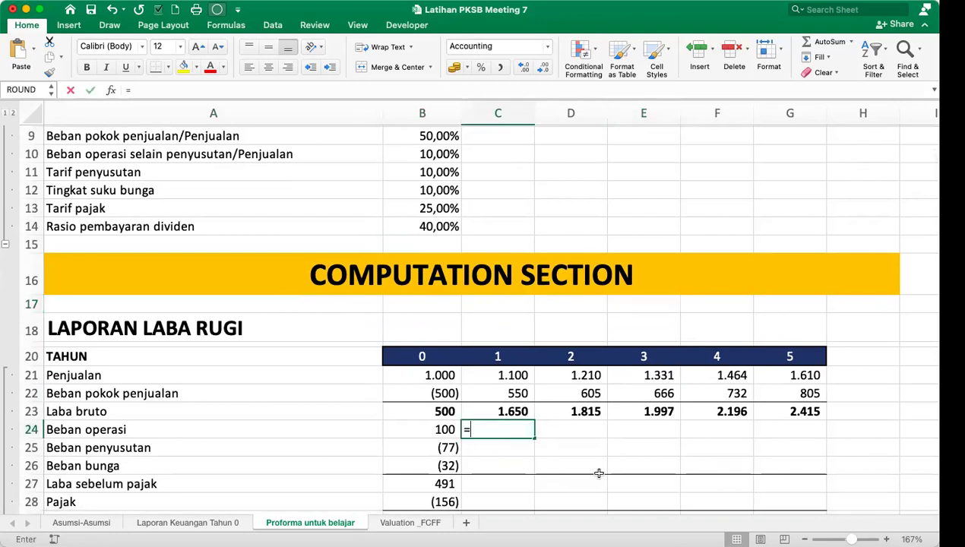
key(BackSpace)
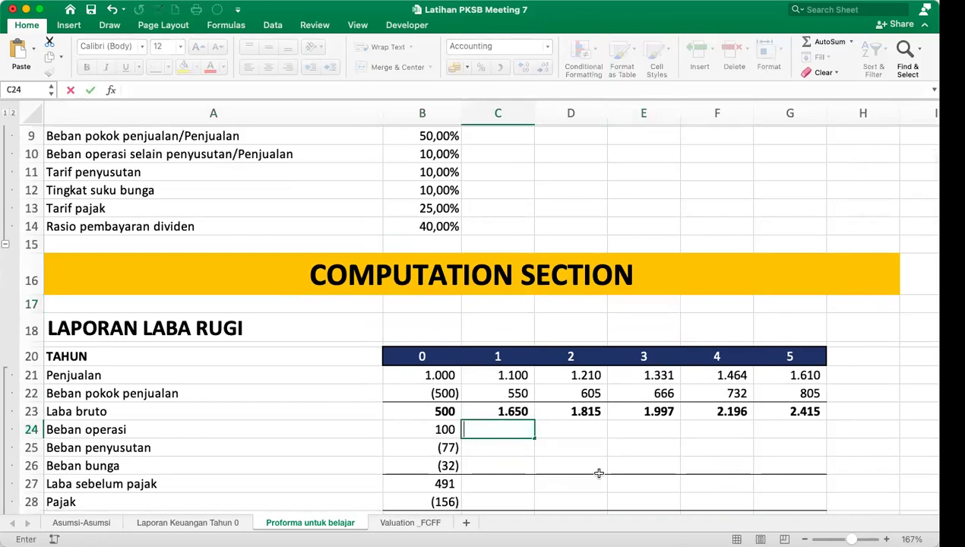
key(Return)
key(Up)
text(=)
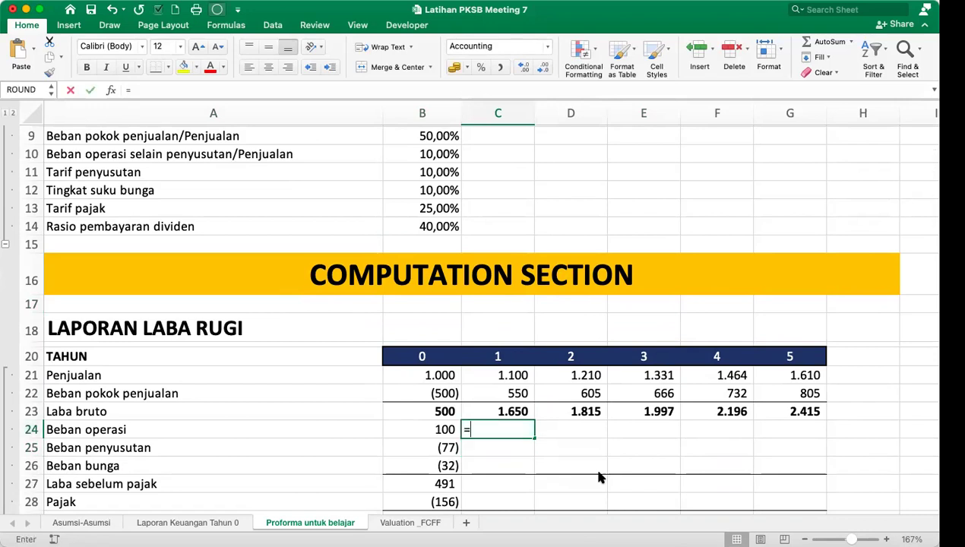
text(ROUND()
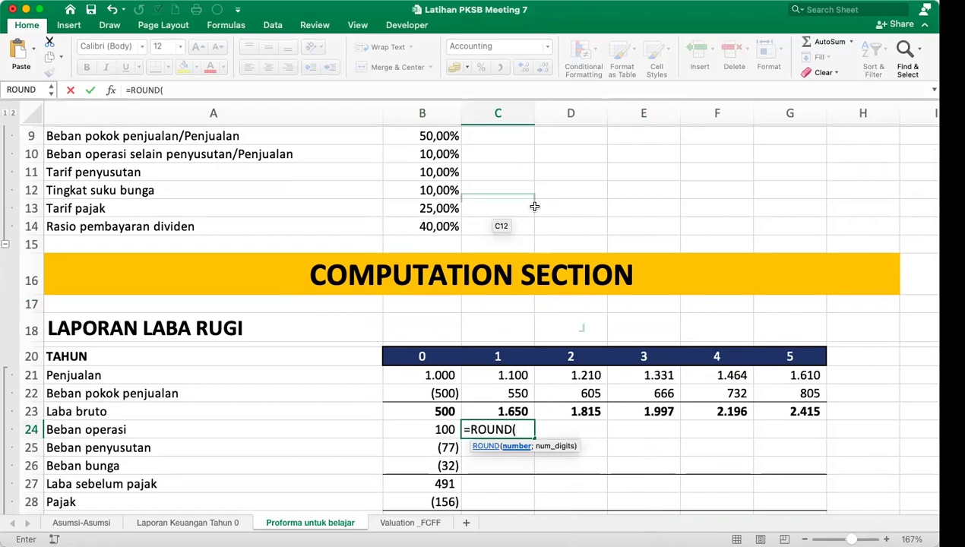
scroll(552, 211, up, 5)
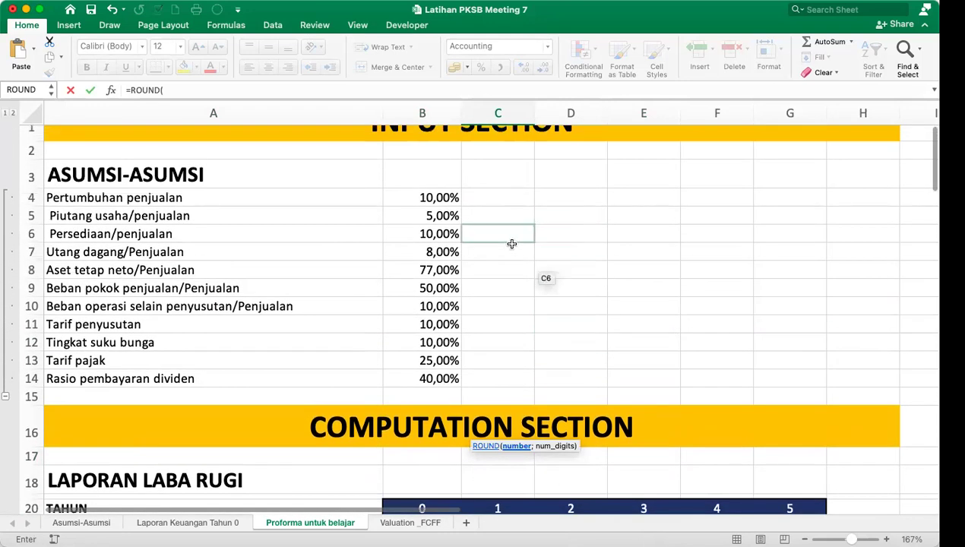
click(449, 307)
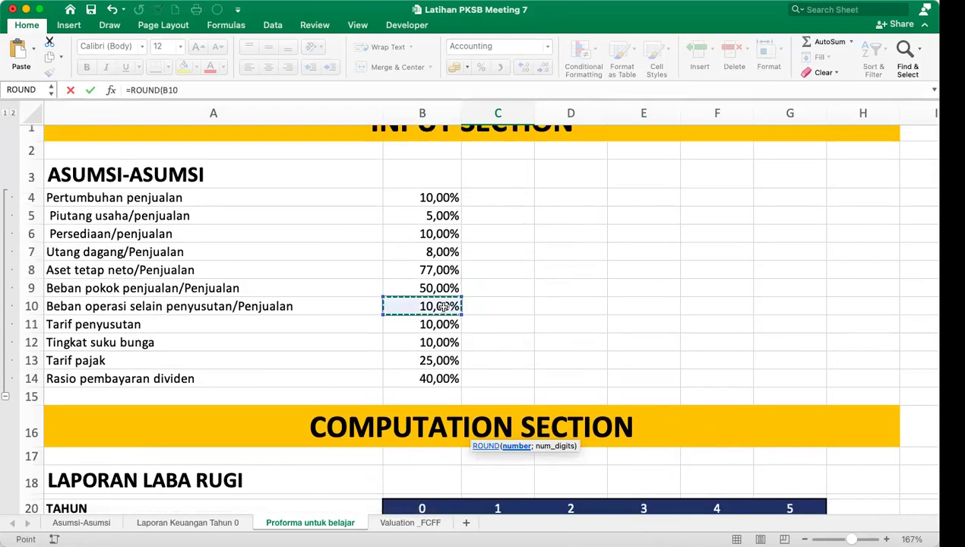
text(*)
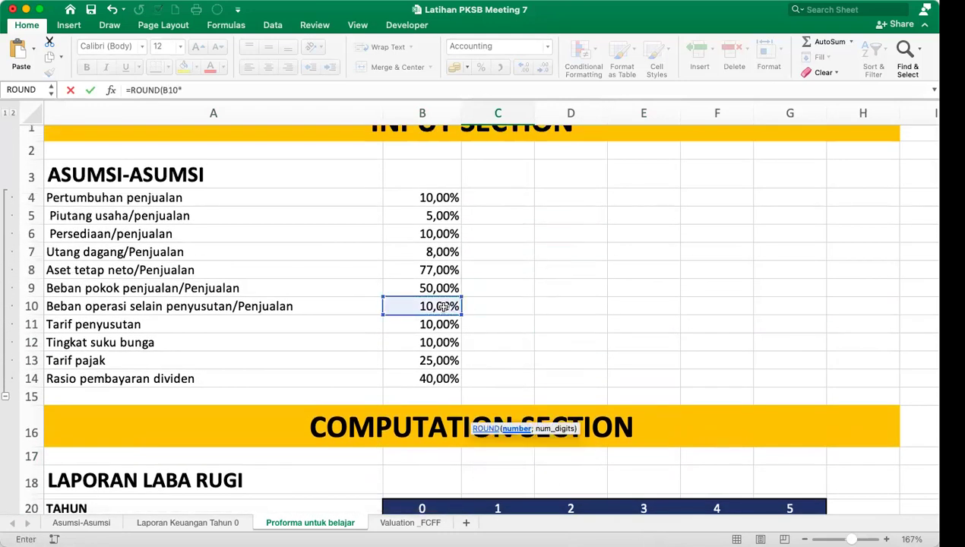
click(437, 197)
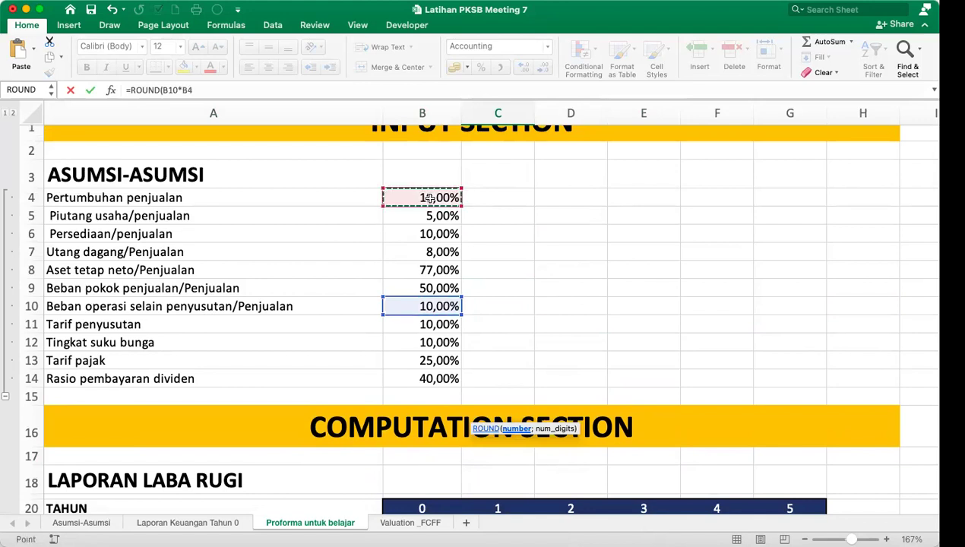
click(209, 91)
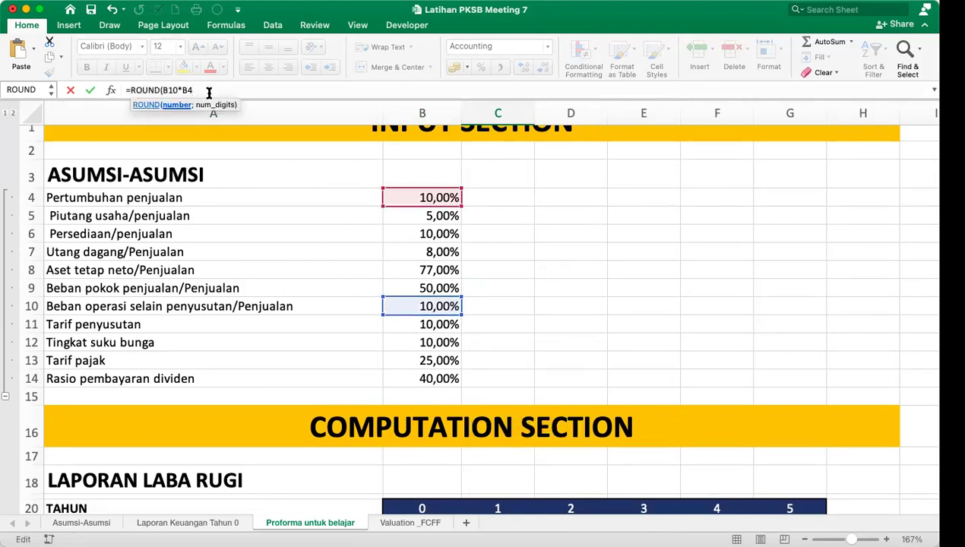
text(;)
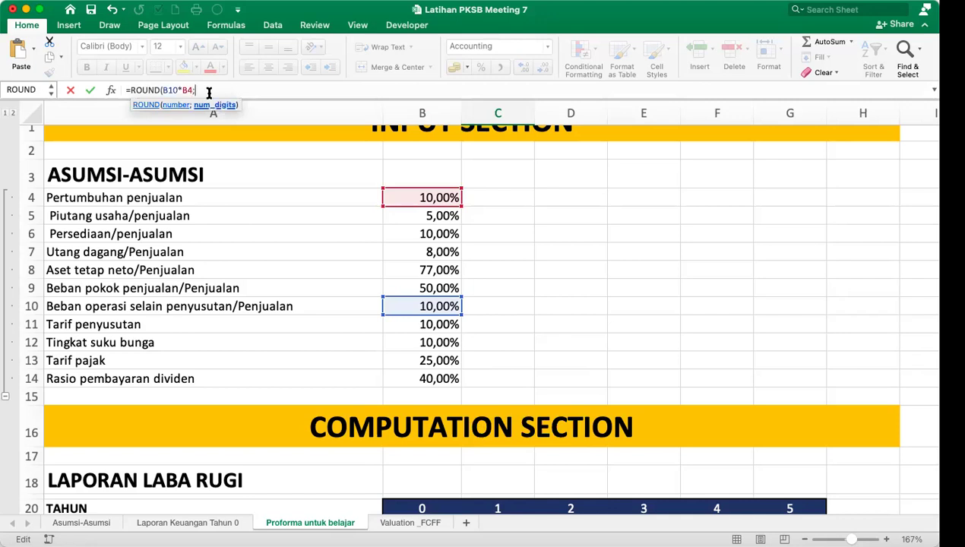
text(0))
key(Return)
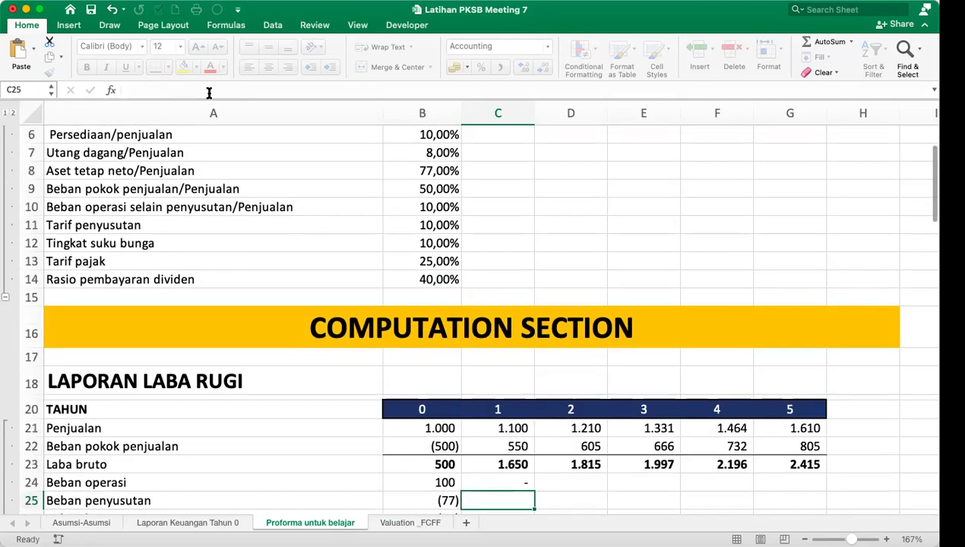
Correct the Beban operasi formula in C24 to use year-1 Penjualan, making it =ROUND(B10*C21;0).
click(520, 481)
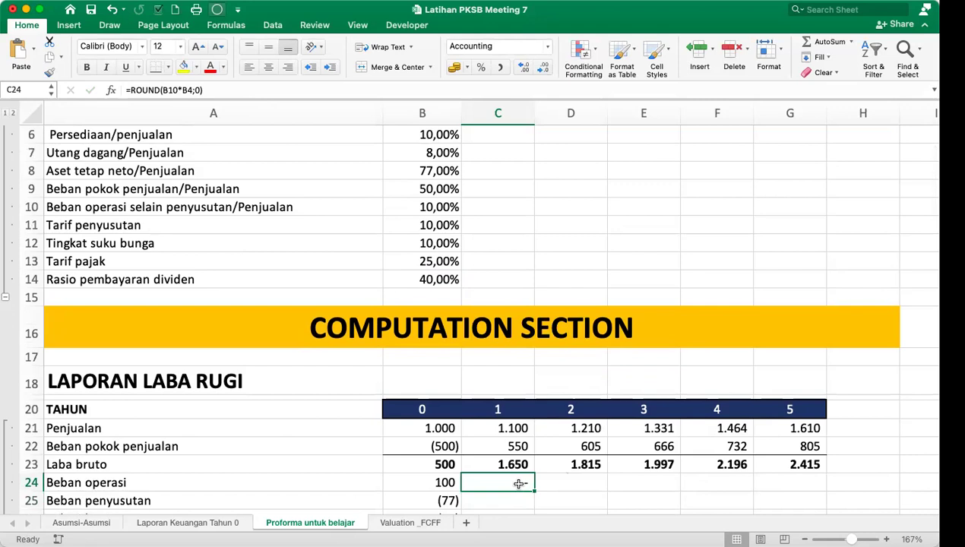
click(193, 90)
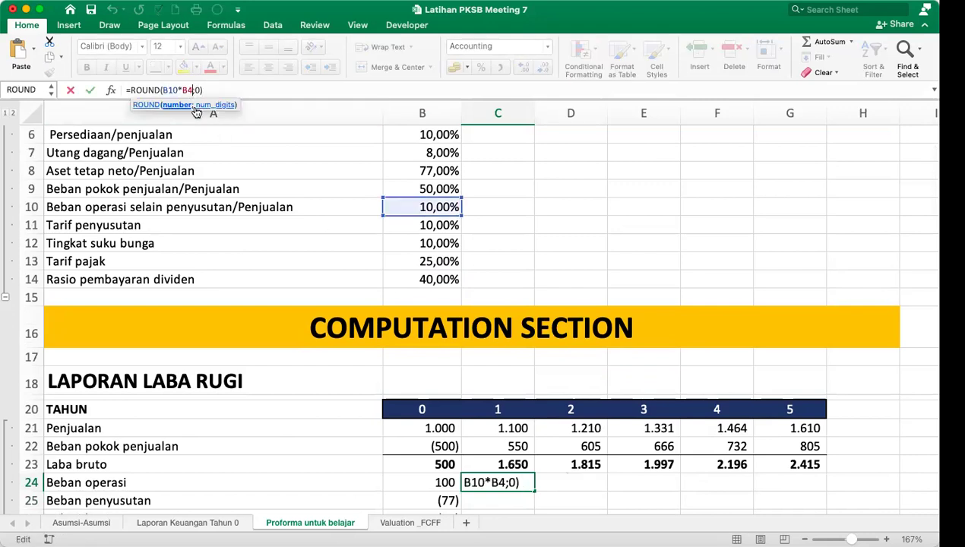
key(BackSpace)
key(BackSpace)
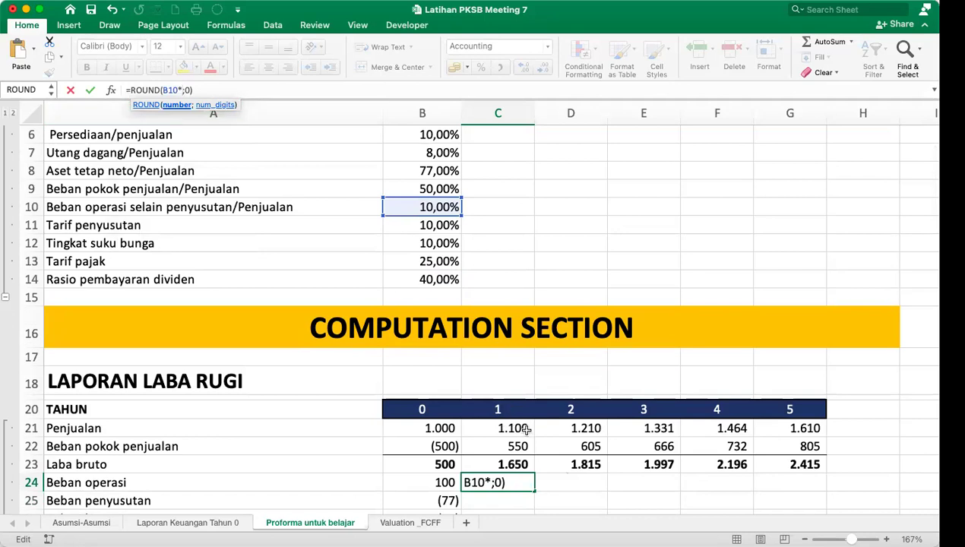
click(512, 428)
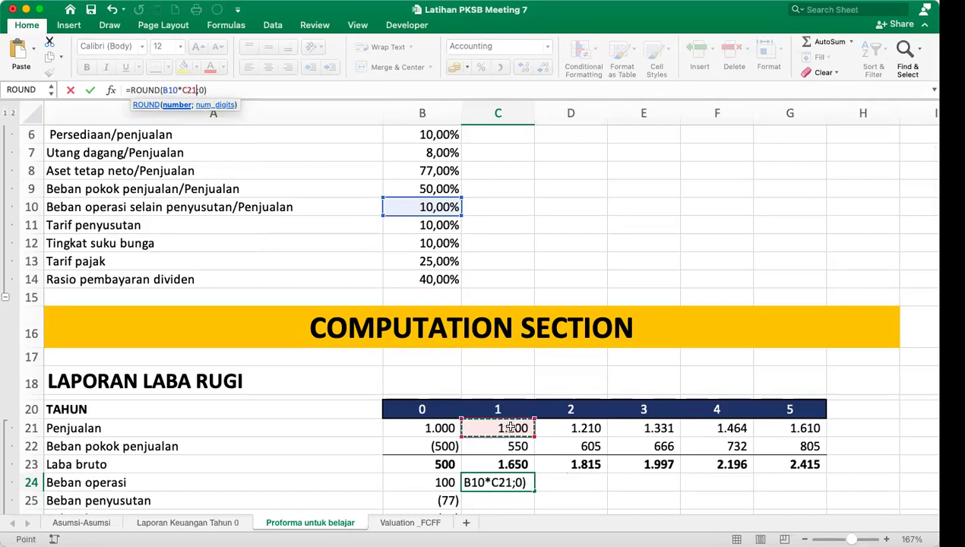
key(Return)
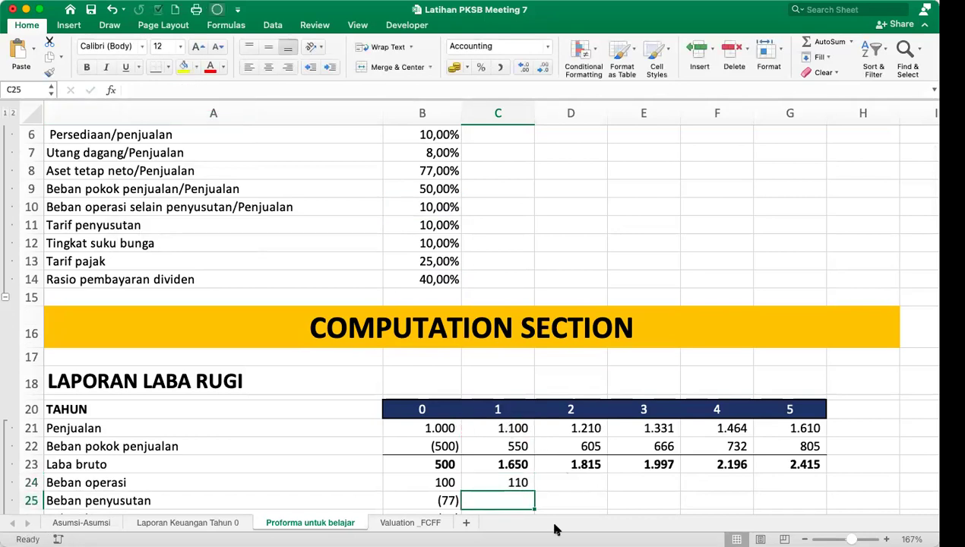
Make the expense-ratio reference in C24 absolute as $B$10 and fill the Beban operasi formula across to year 5 in G24.
click(521, 483)
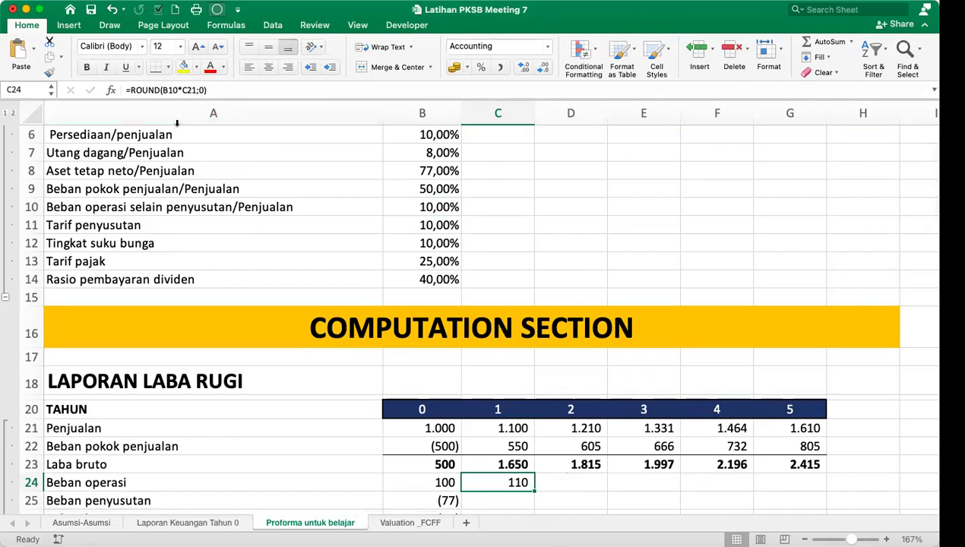
click(161, 90)
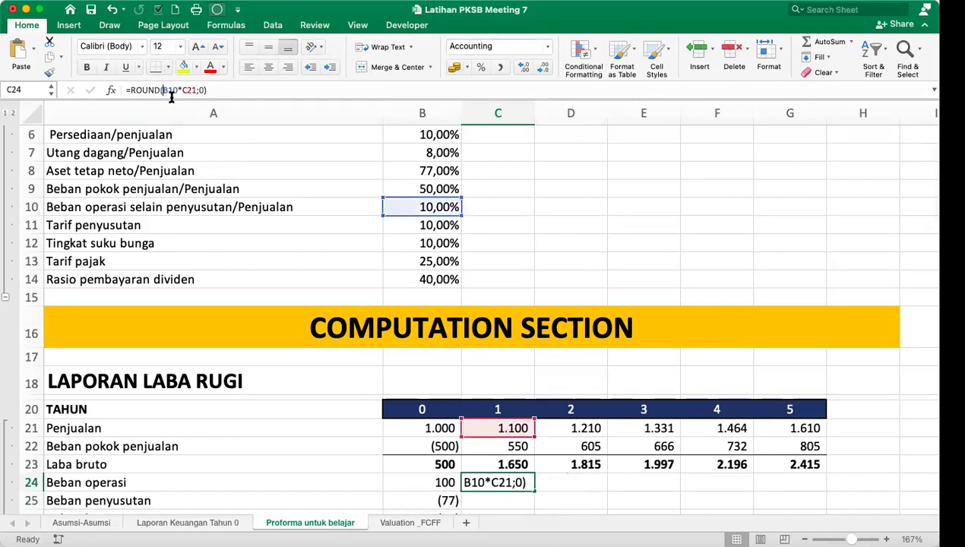
key(F4)
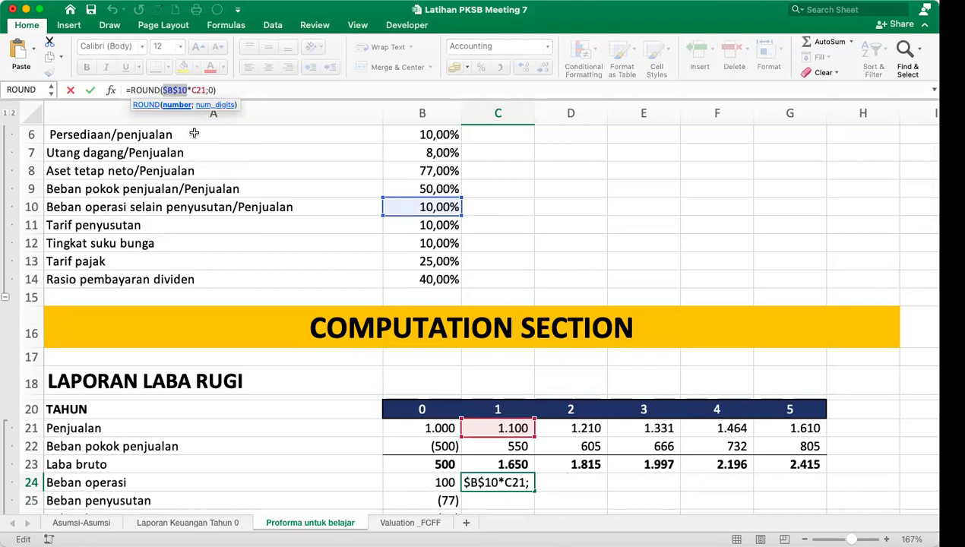
key(Return)
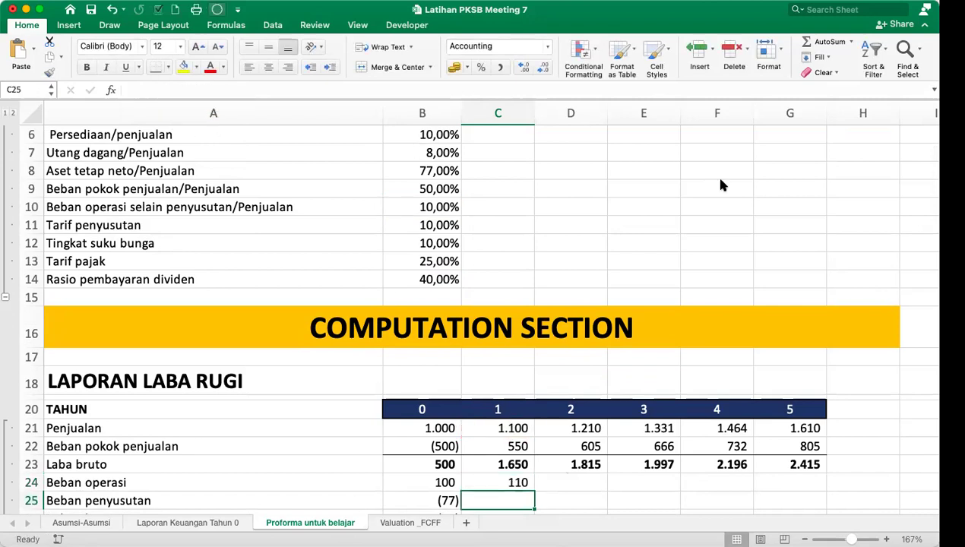
click(517, 483)
drag(537, 493, 807, 486)
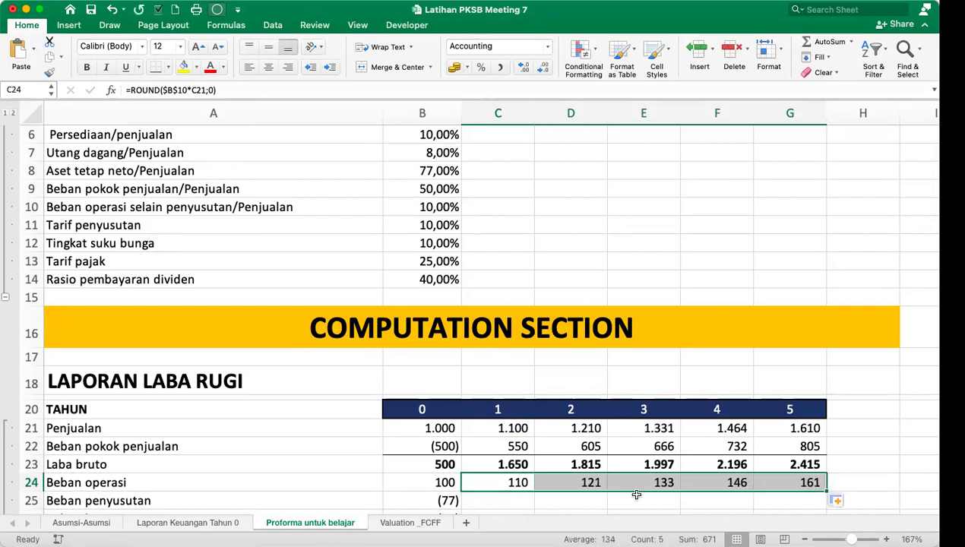
click(508, 497)
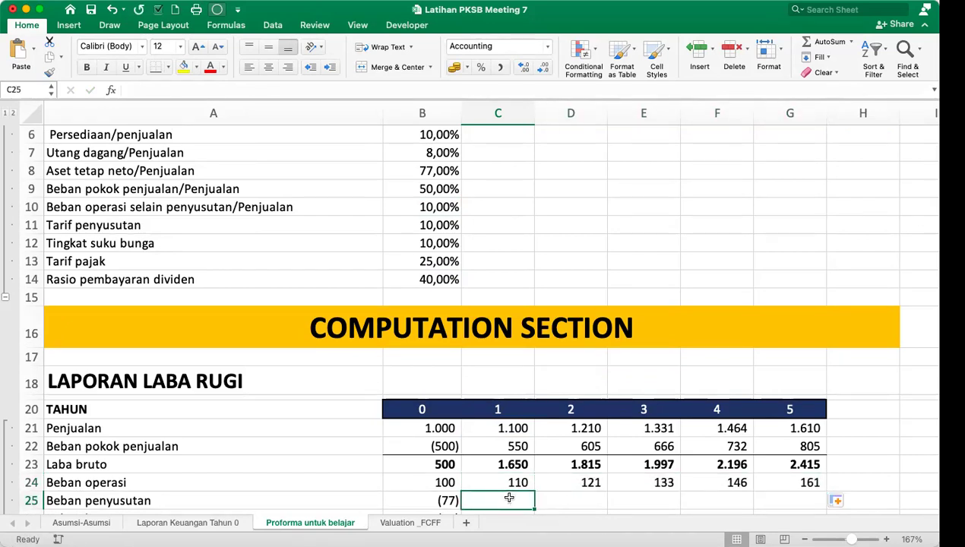
scroll(665, 452, down, 2)
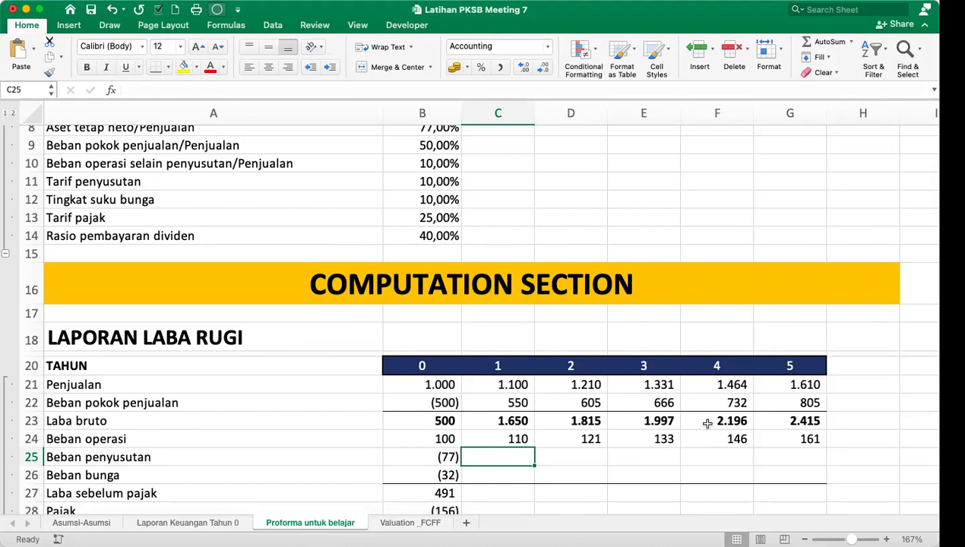
scroll(707, 423, up, 4)
scroll(706, 423, down, 3)
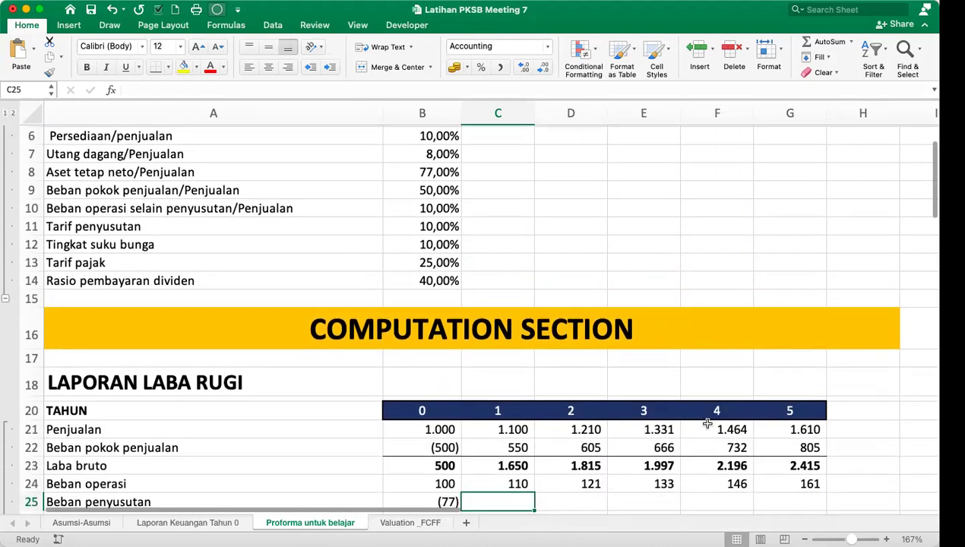
scroll(707, 424, down, 1)
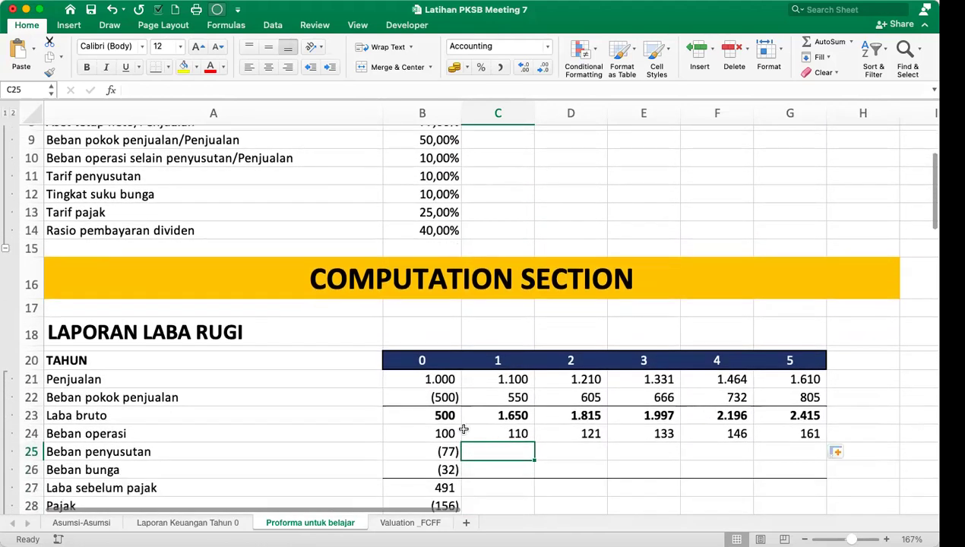
Trace year-0 Beban operasi in B24 to B7 of the Laporan Keuangan Tahun 0 sheet and set it to -100.
click(418, 433)
click(130, 89)
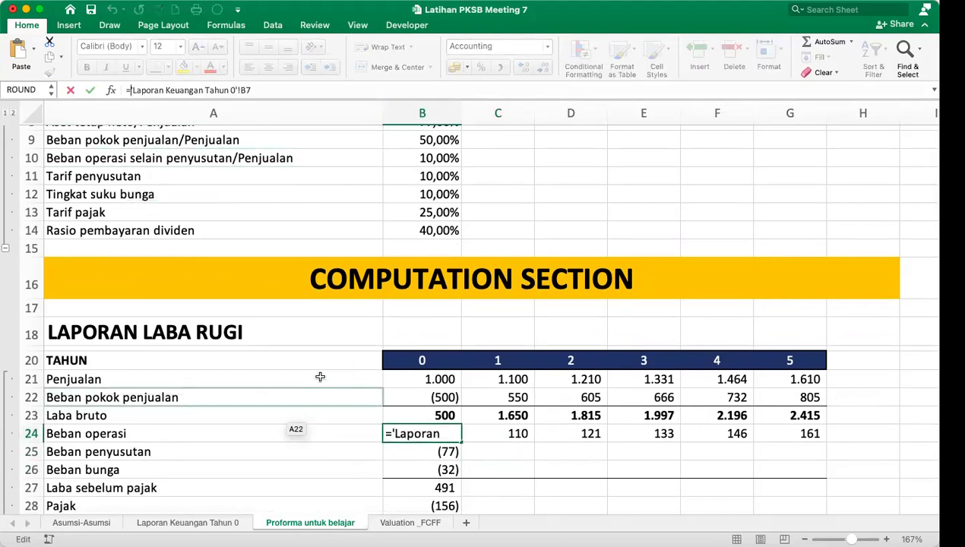
key(Return)
click(188, 522)
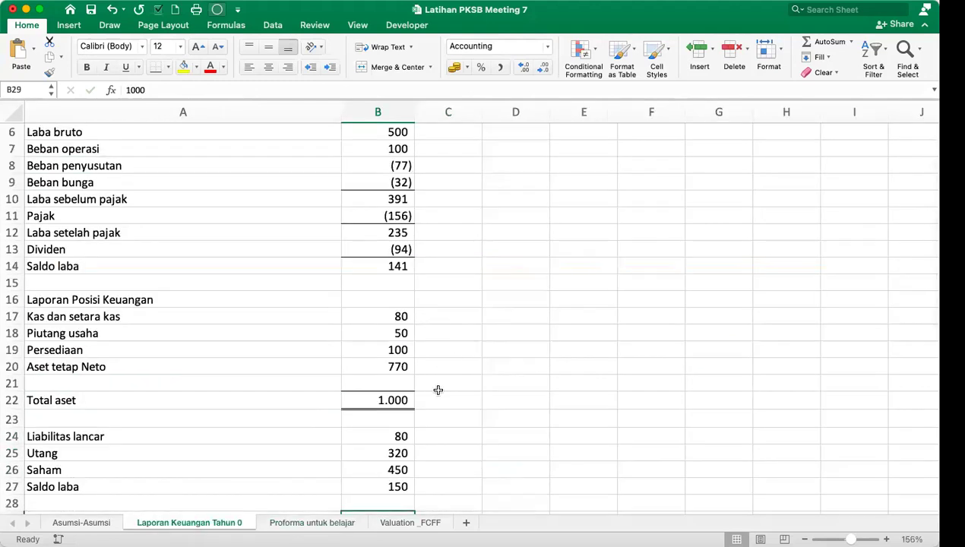
scroll(390, 346, up, 1)
scroll(391, 347, up, 1)
click(373, 179)
click(127, 91)
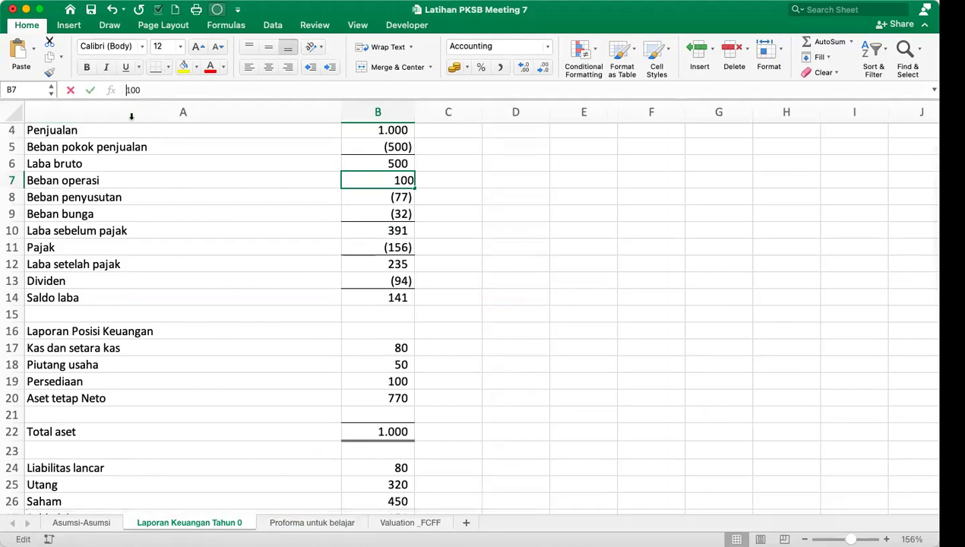
text(-)
key(Return)
click(394, 227)
On the Proforma untuk belajar sheet, change the C24 Beban operasi formula to =ROUND($B$10*-C21;0) and fill it across to G24.
click(325, 522)
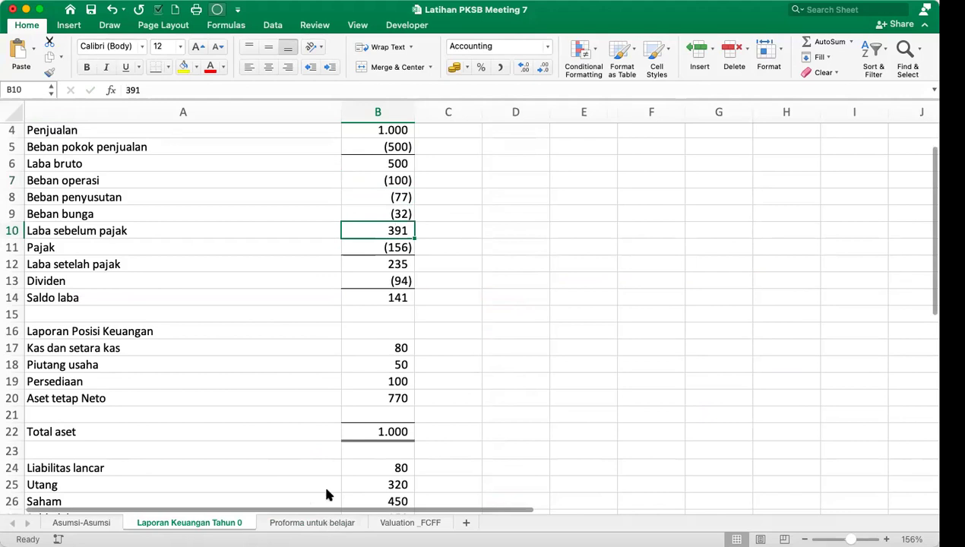
click(501, 447)
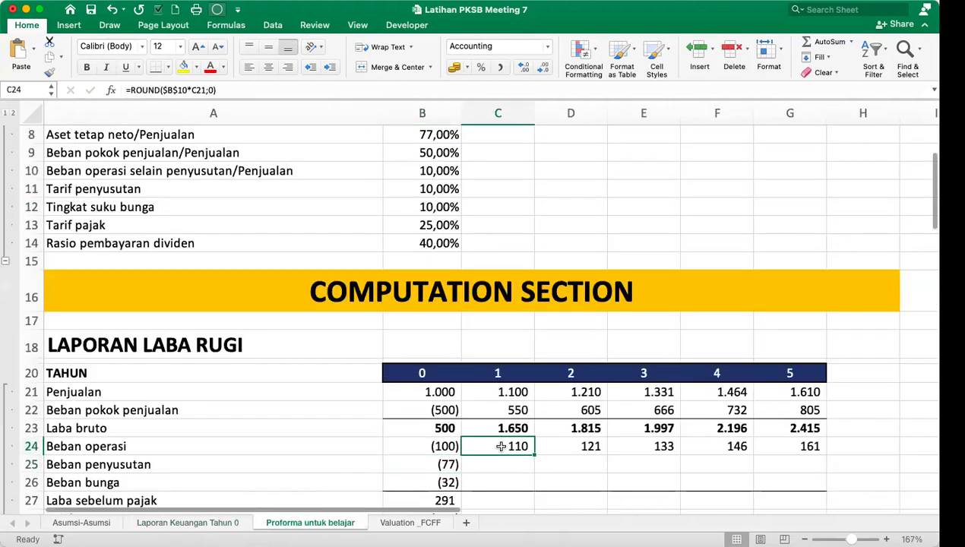
click(192, 89)
text(-)
key(Return)
click(520, 445)
drag(534, 454, 789, 447)
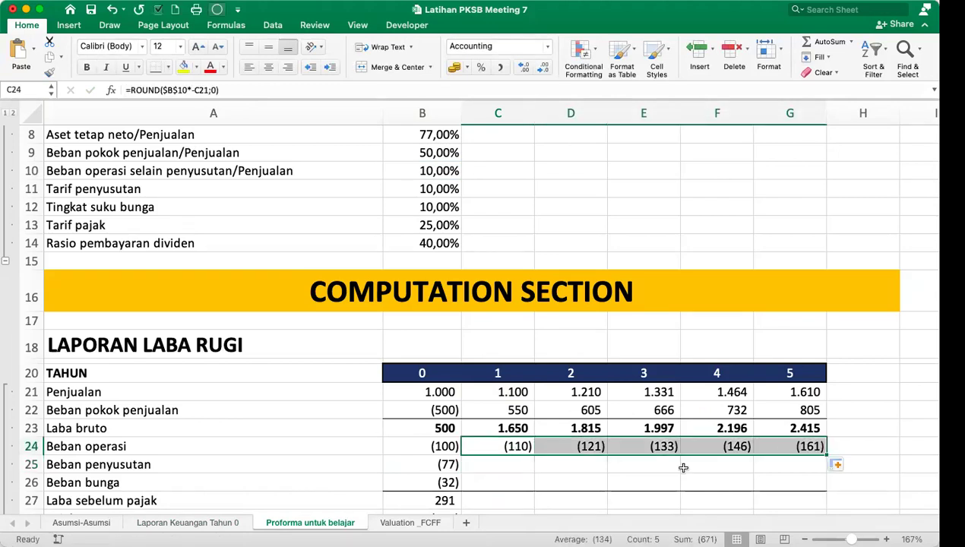
Examine the inputs for year-1 Beban penyusutan: Tarif penyusutan in B11, Aset tetap Neto in row 38 and Aset tetap neto/Penjualan in B8.
click(637, 466)
click(527, 462)
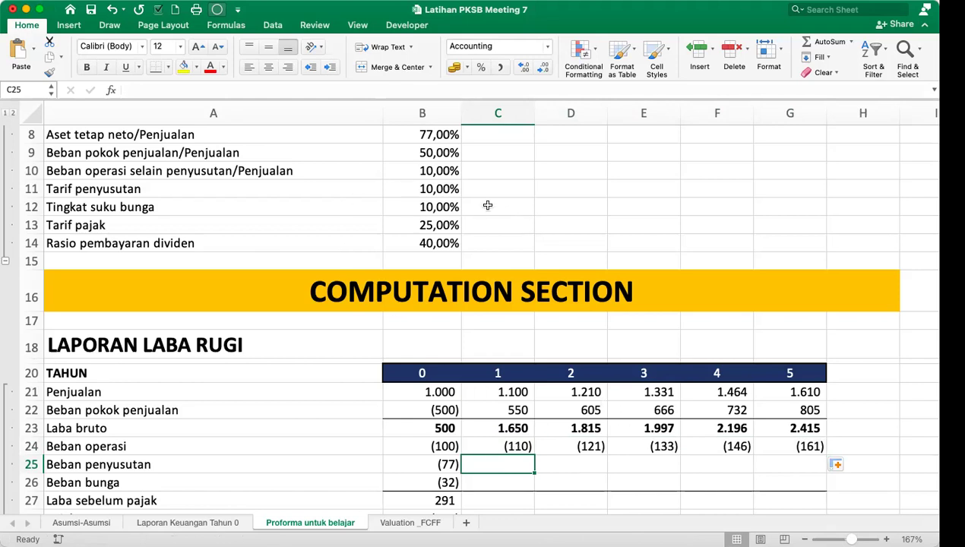
click(437, 189)
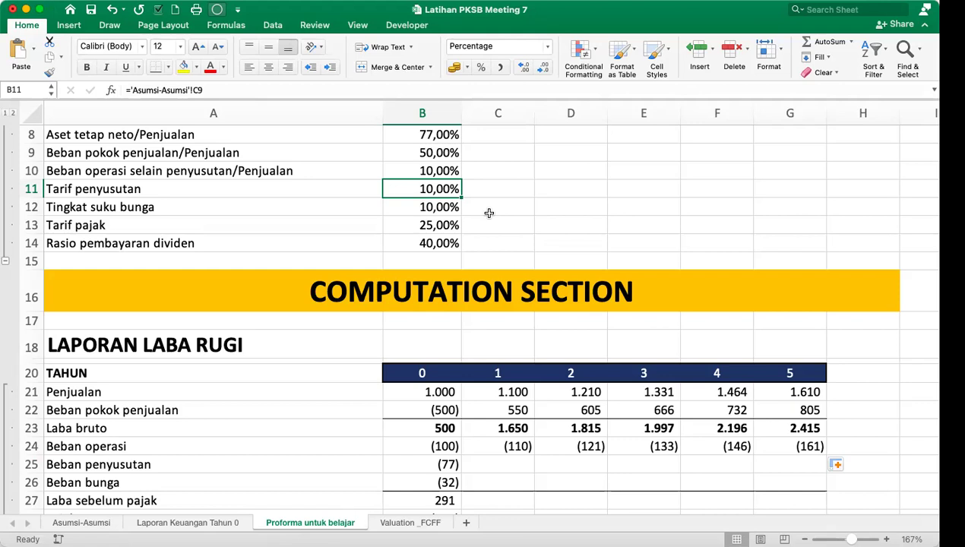
scroll(489, 213, down, 5)
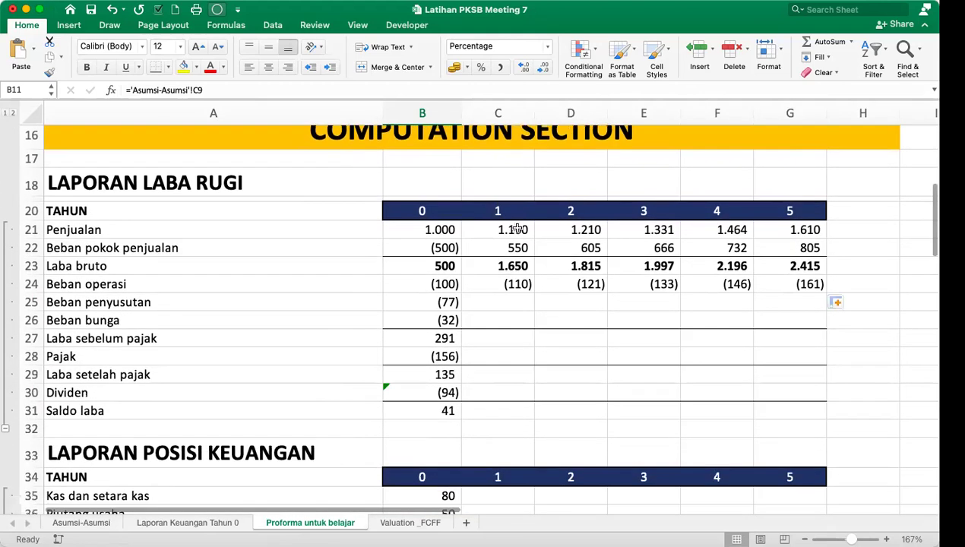
click(498, 210)
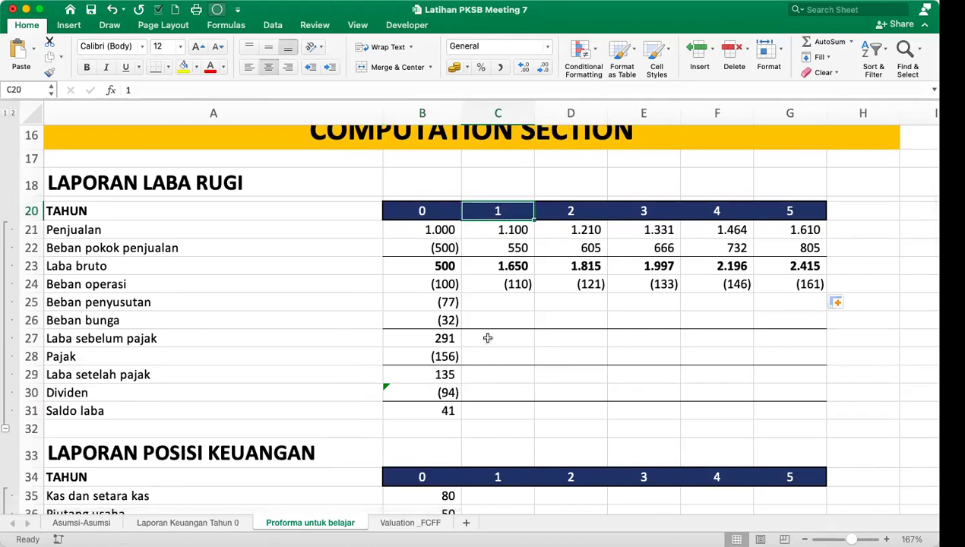
click(509, 307)
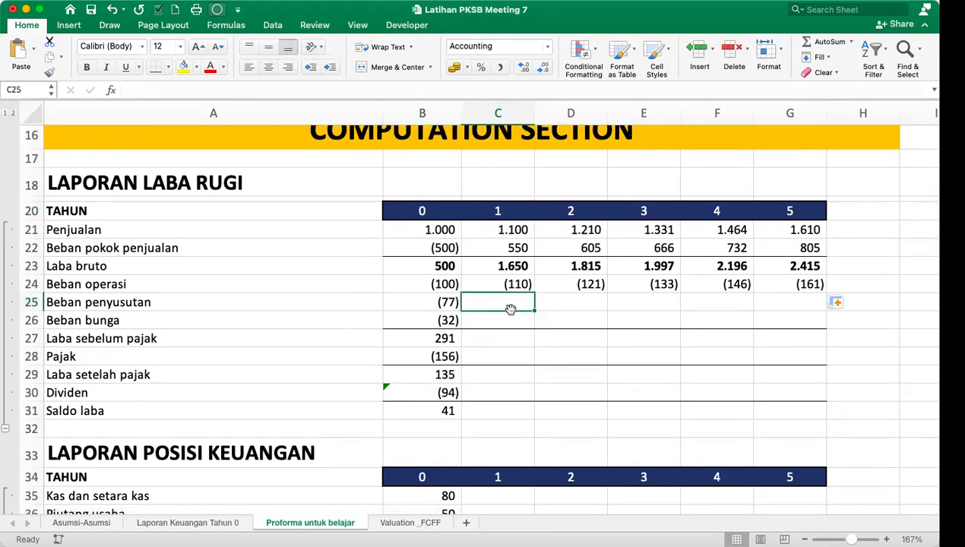
scroll(510, 308, down, 10)
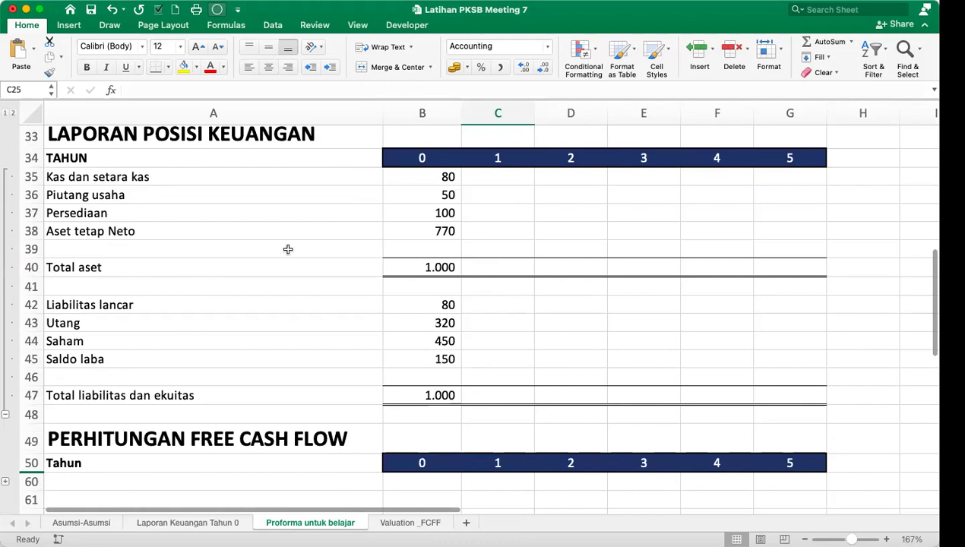
click(504, 231)
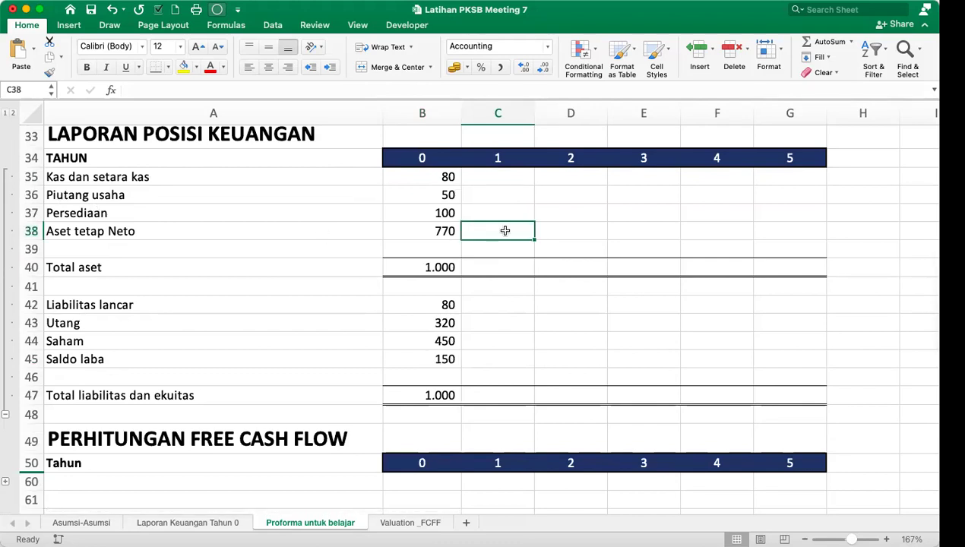
scroll(505, 231, up, 15)
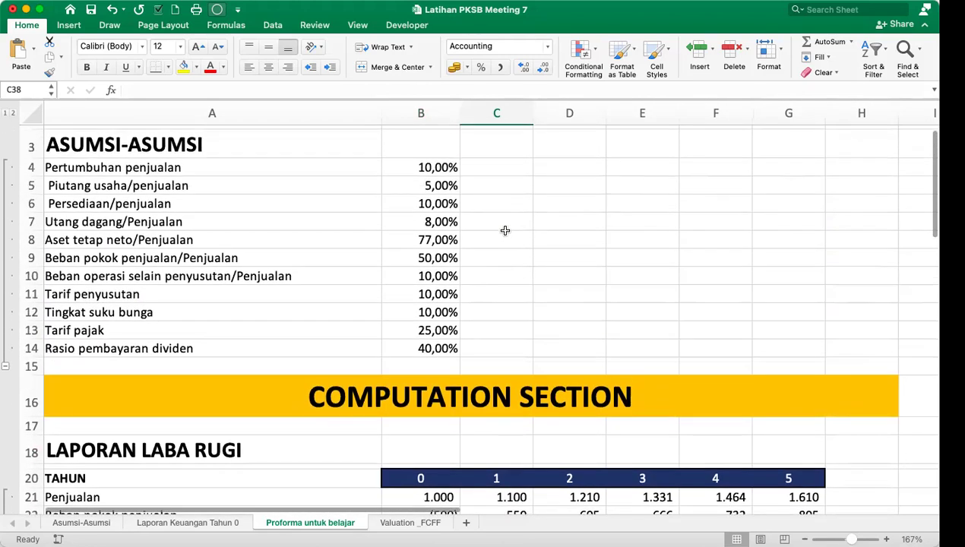
scroll(505, 230, up, 1)
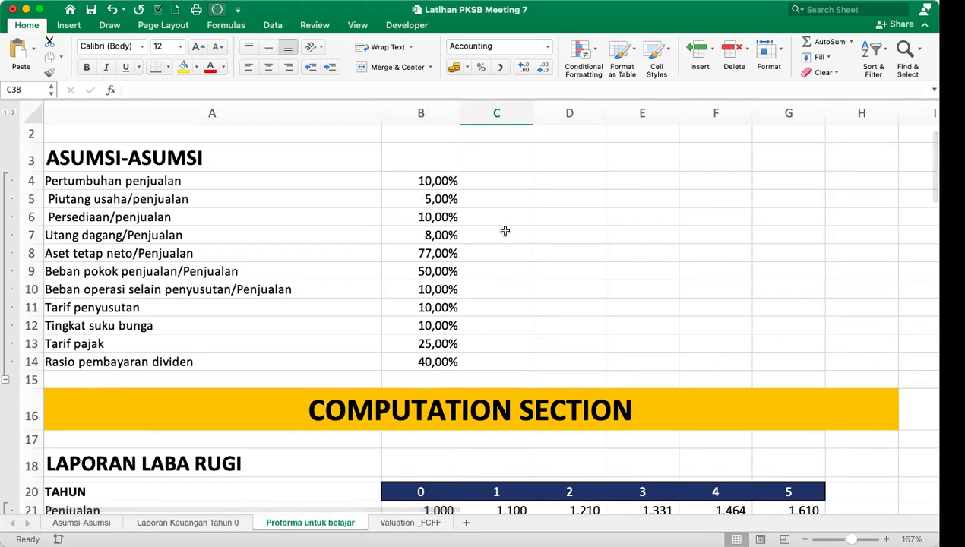
click(74, 255)
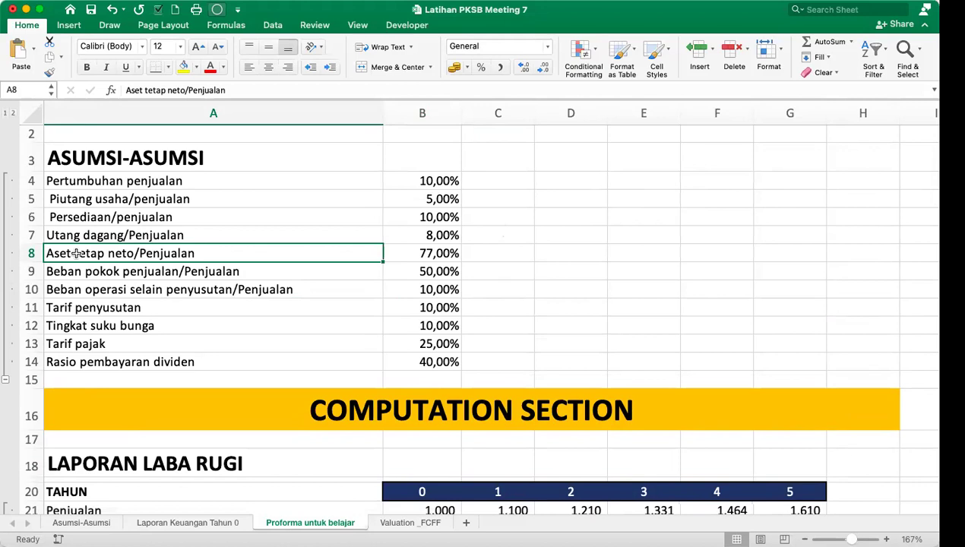
click(448, 256)
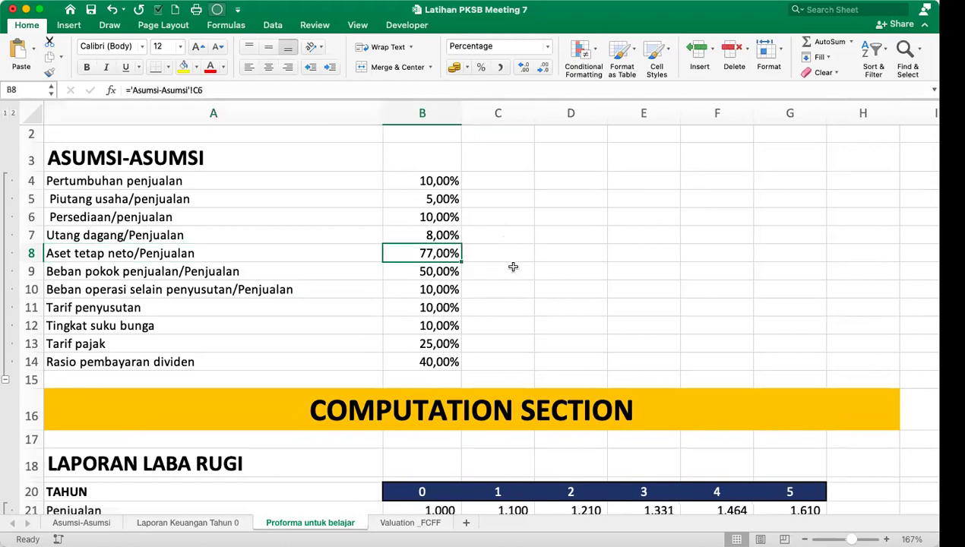
Try to enter the formula =ROUND(B8*C21);0) for year-1 Aset tetap Neto in C38.
scroll(608, 444, down, 10)
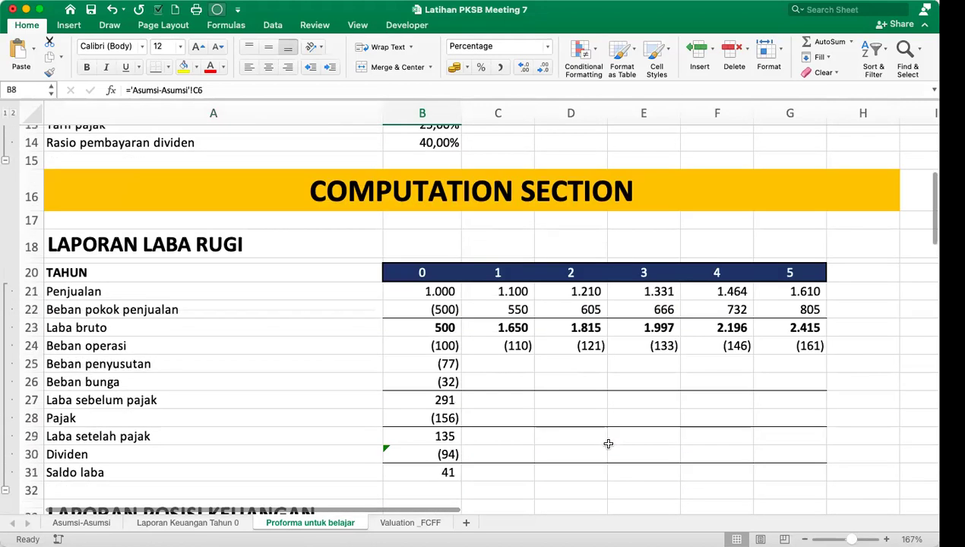
scroll(608, 444, down, 1)
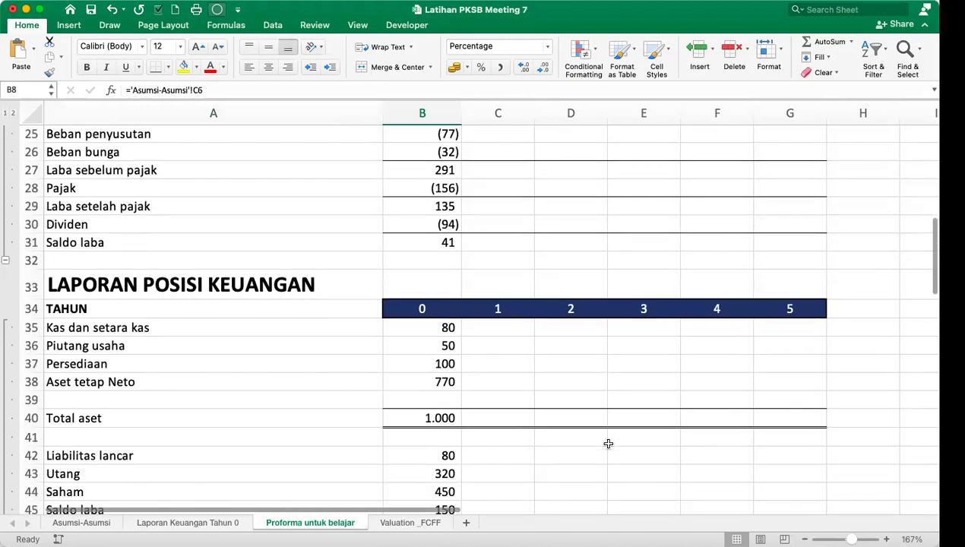
click(503, 382)
text(=)
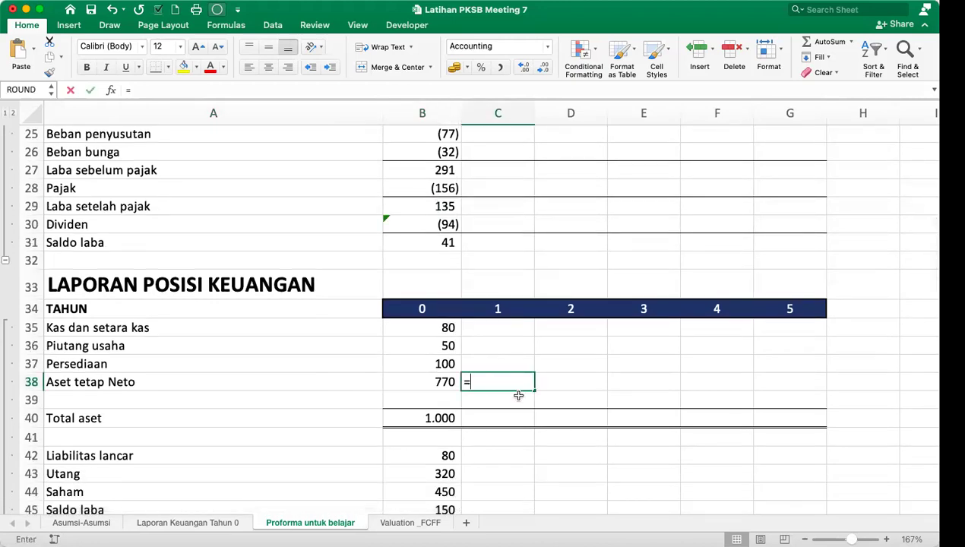
text(ROUND()
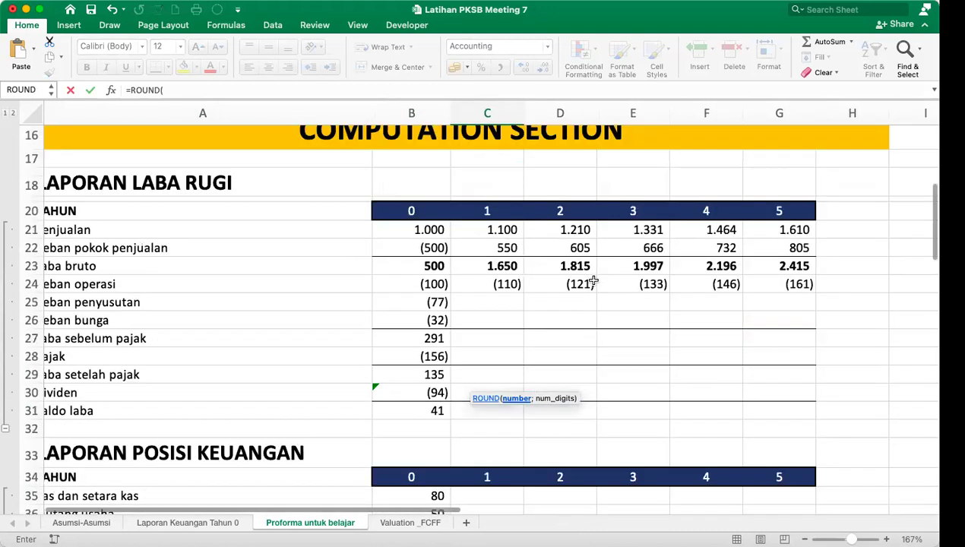
scroll(594, 280, up, 10)
scroll(593, 279, left, 1)
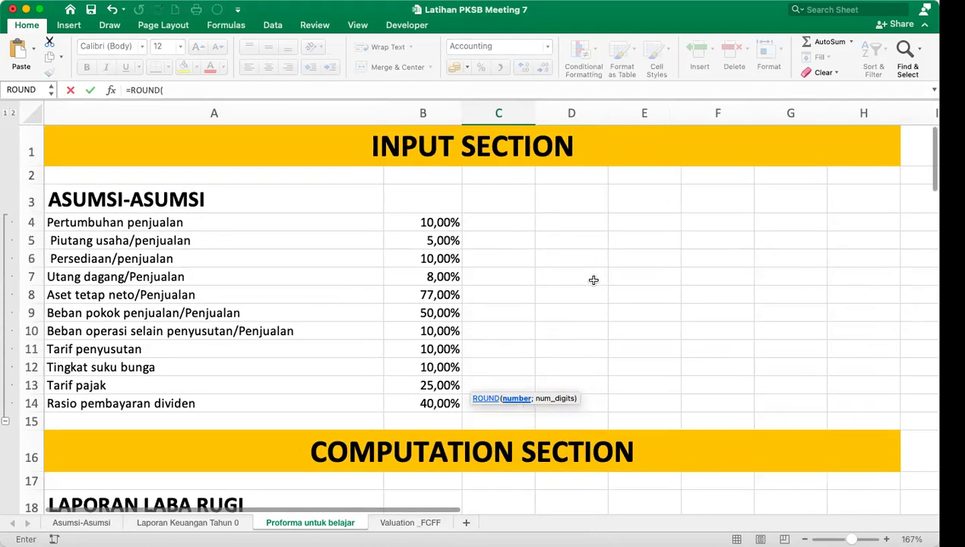
click(438, 293)
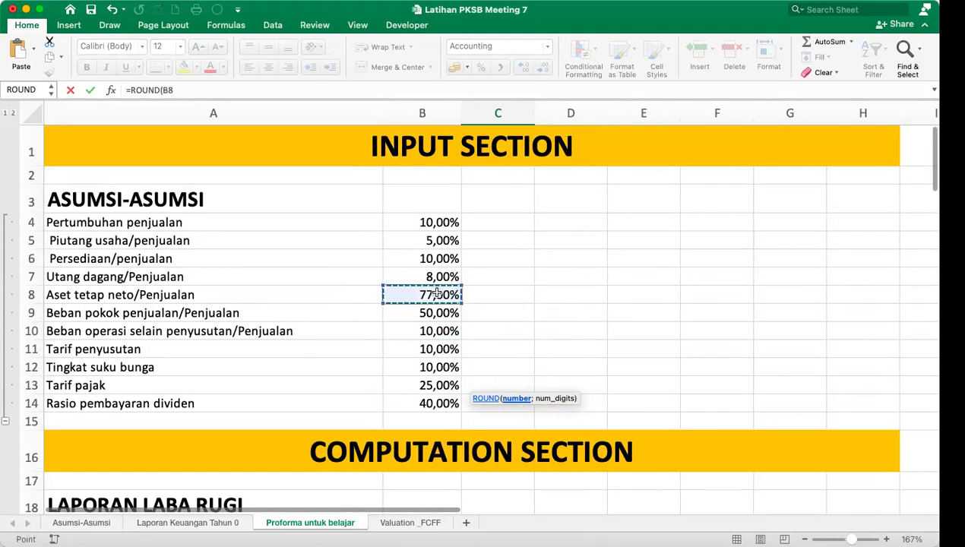
click(206, 89)
text(*)
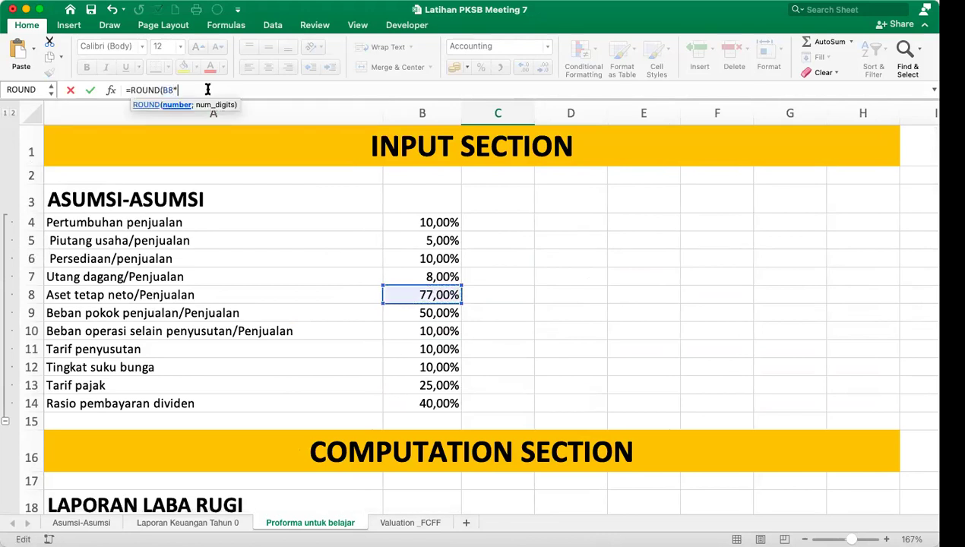
scroll(552, 243, down, 5)
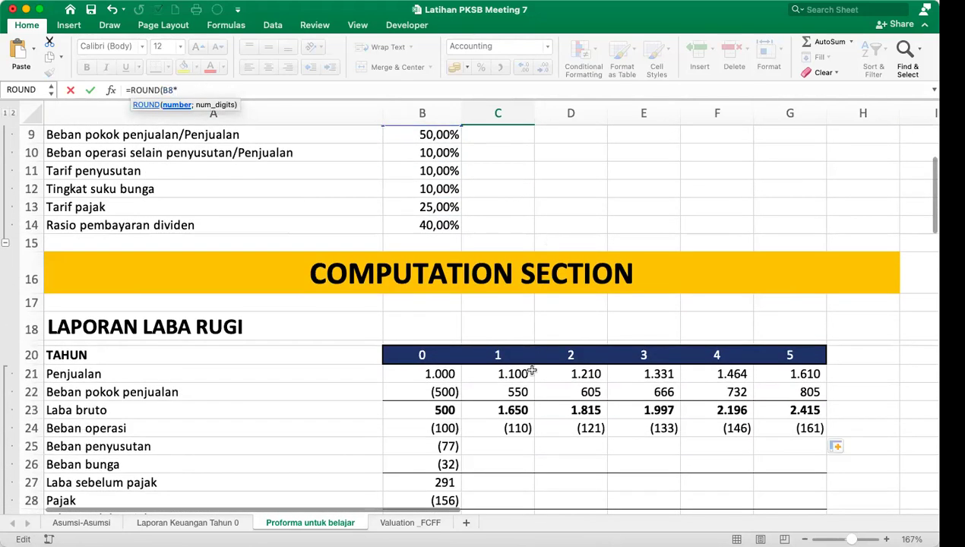
click(515, 373)
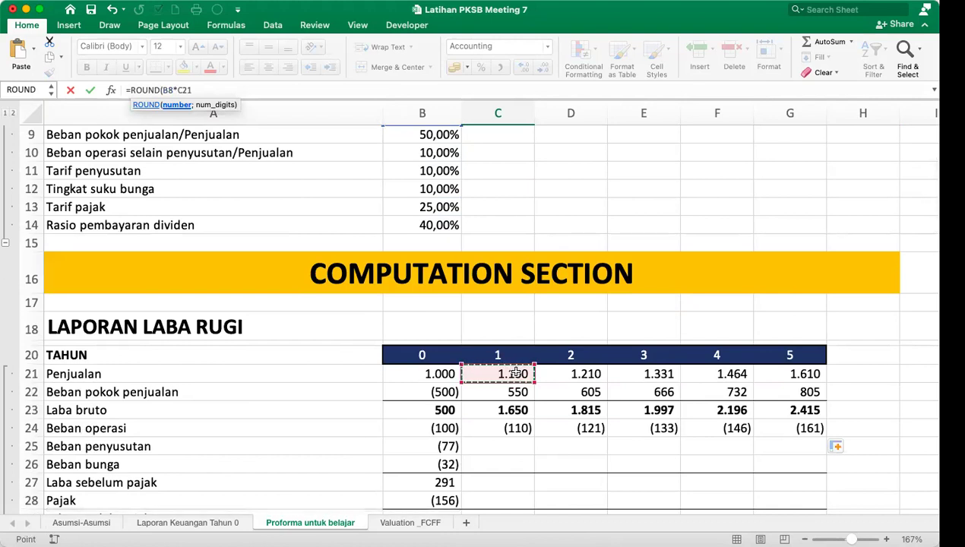
text();0)
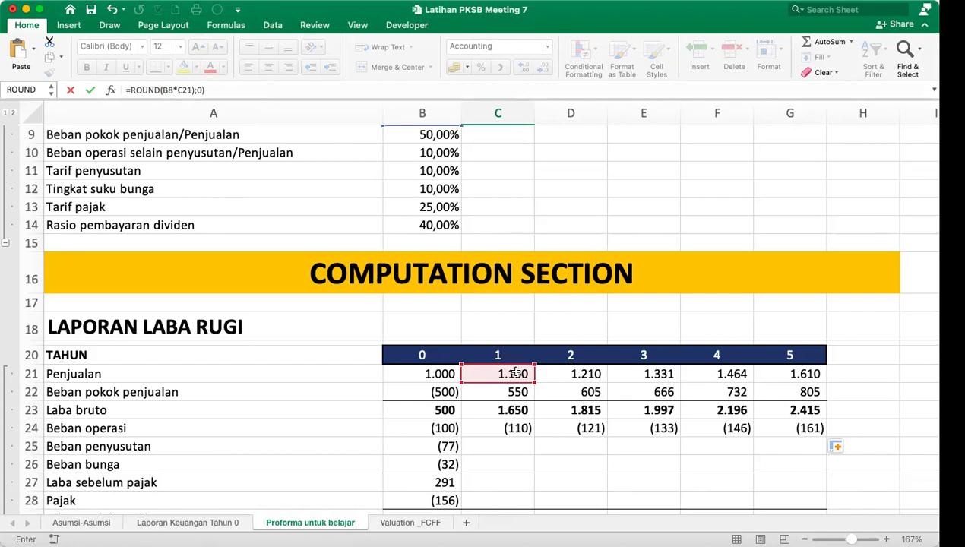
key(Return)
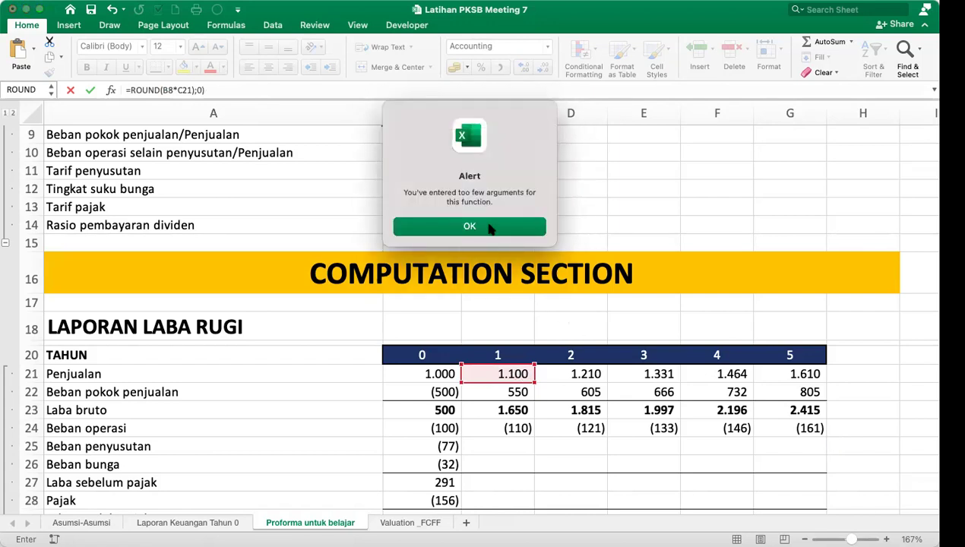
Dismiss the formula alert and clear the whole formula entry in C38.
click(490, 229)
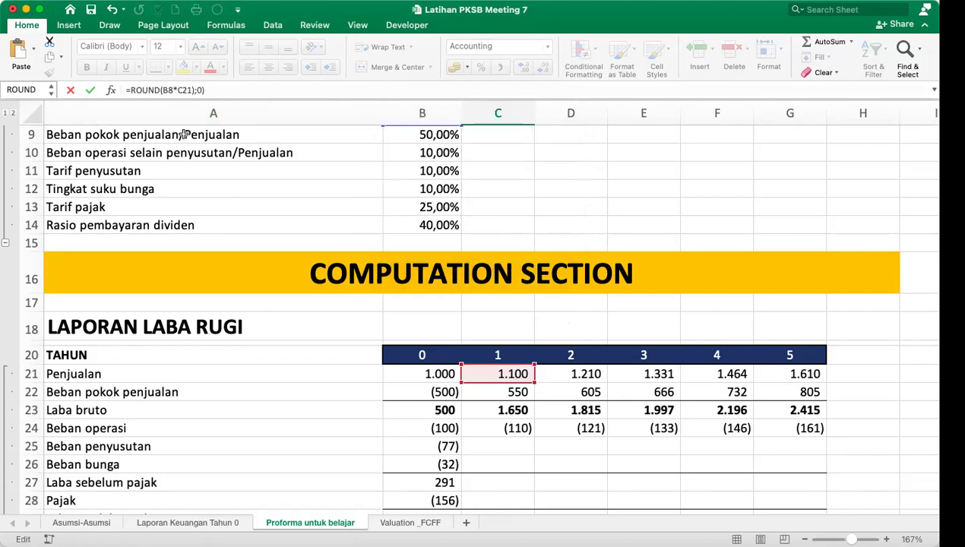
drag(217, 89, 82, 89)
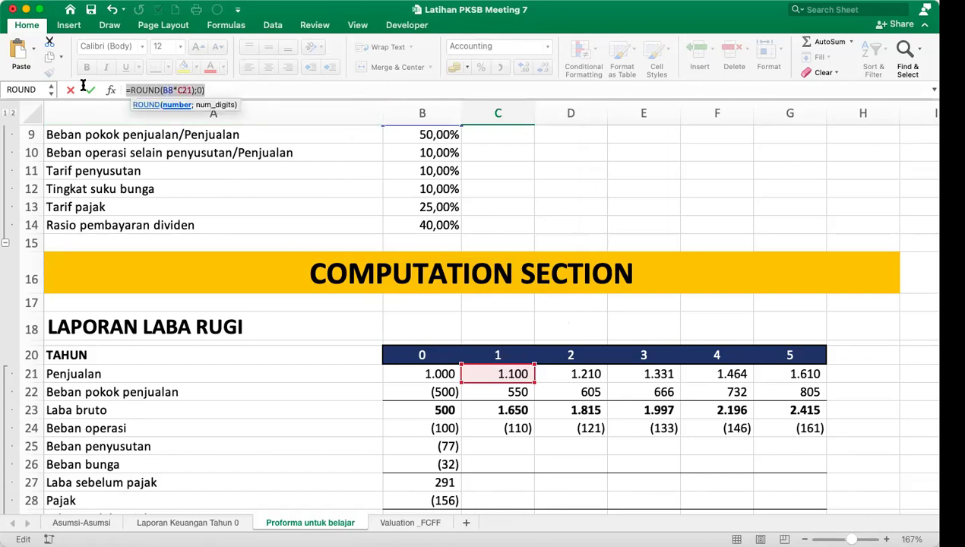
key(BackSpace)
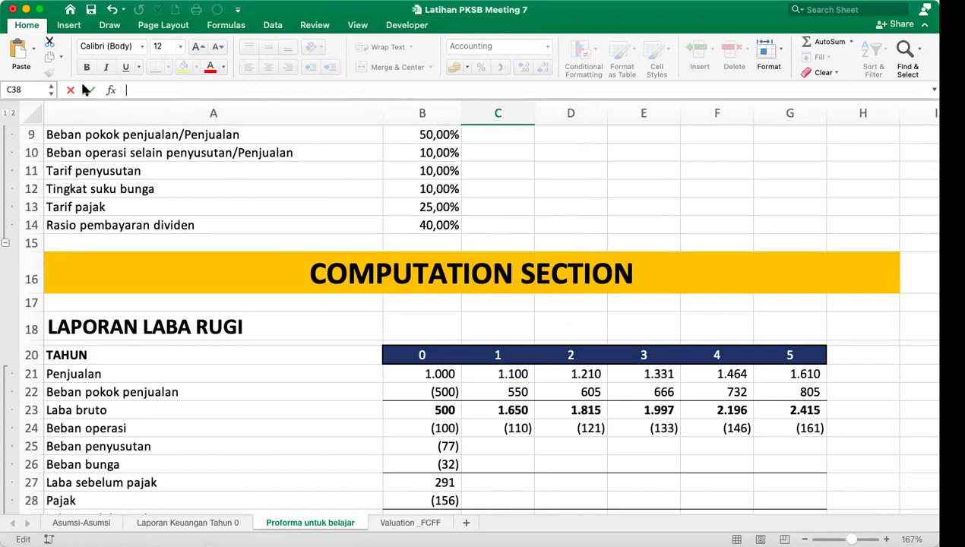
Calculate year-1 Aset tetap Neto in C38 with the ROUND function as =ROUND(B8*C21;0).
click(597, 471)
scroll(597, 472, down, 5)
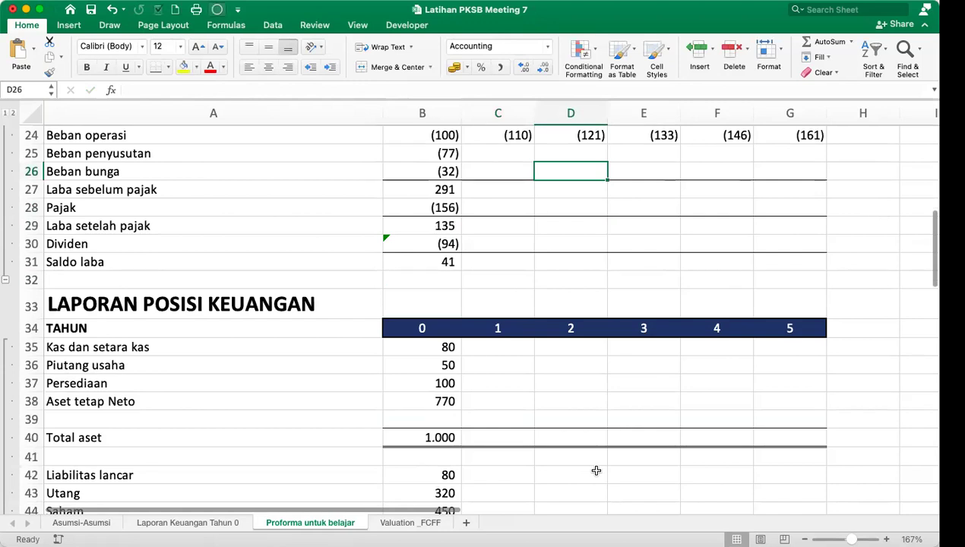
click(506, 400)
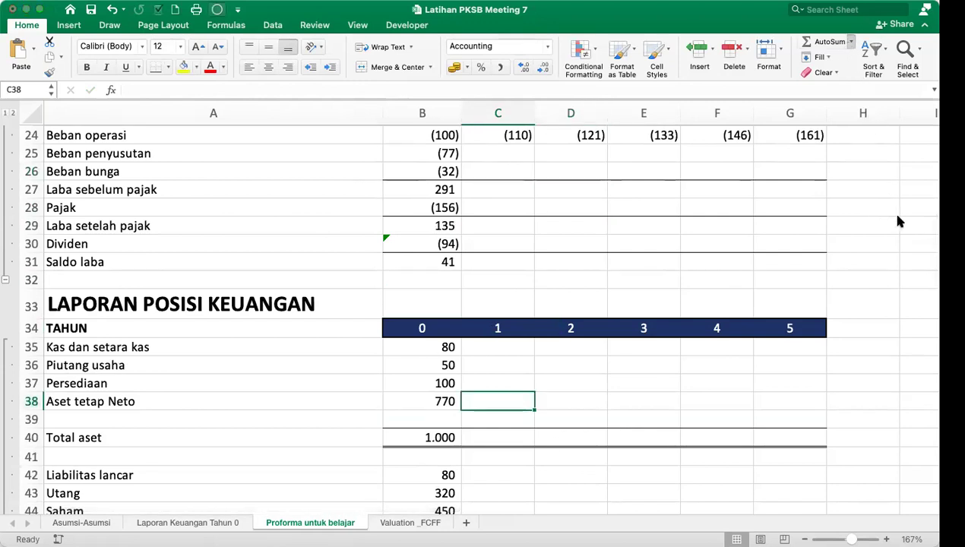
key(shift+F3)
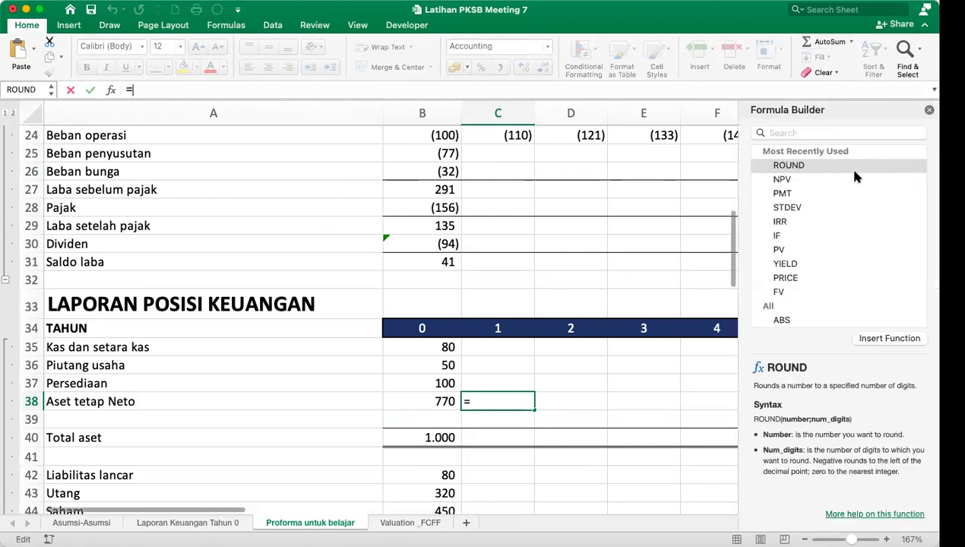
click(802, 163)
click(890, 338)
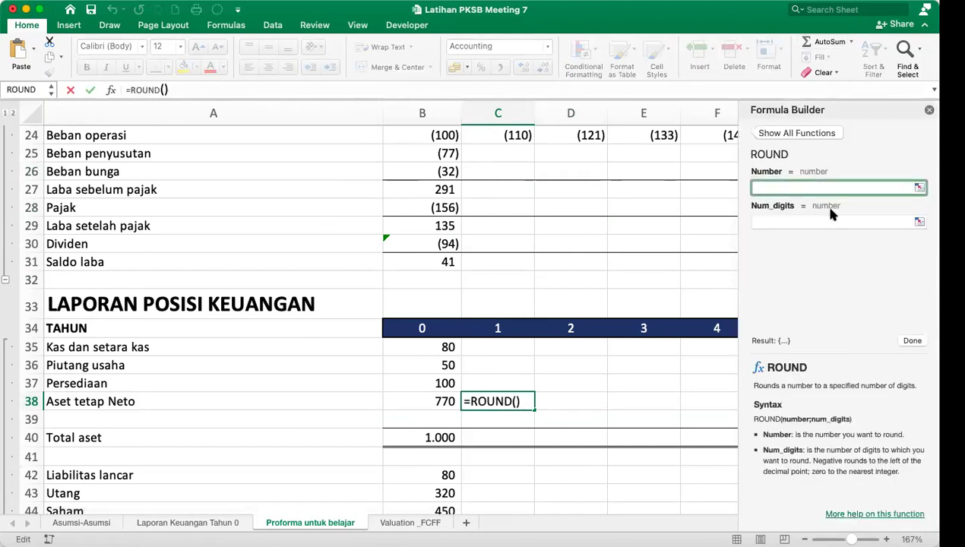
scroll(547, 219, up, 2)
scroll(546, 220, up, 6)
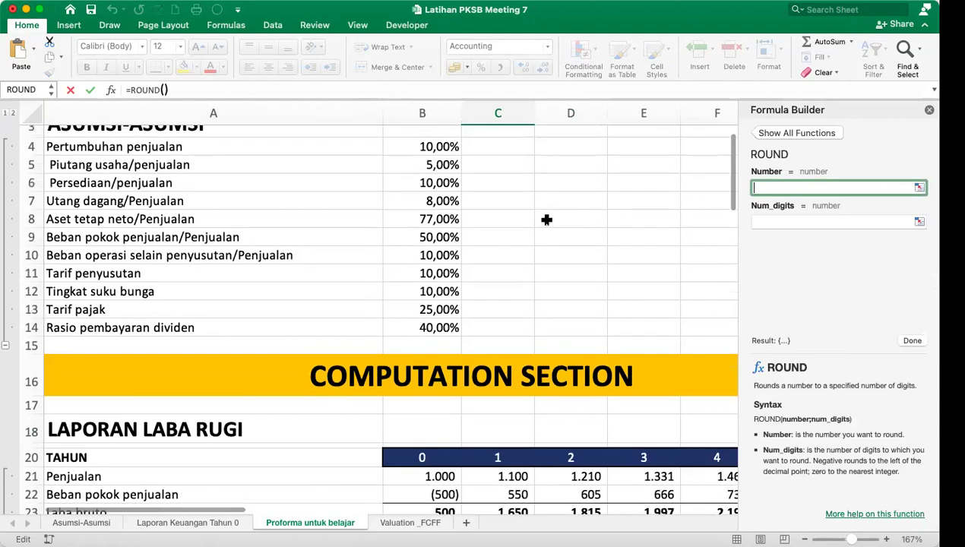
click(439, 220)
text(*)
scroll(606, 322, down, 3)
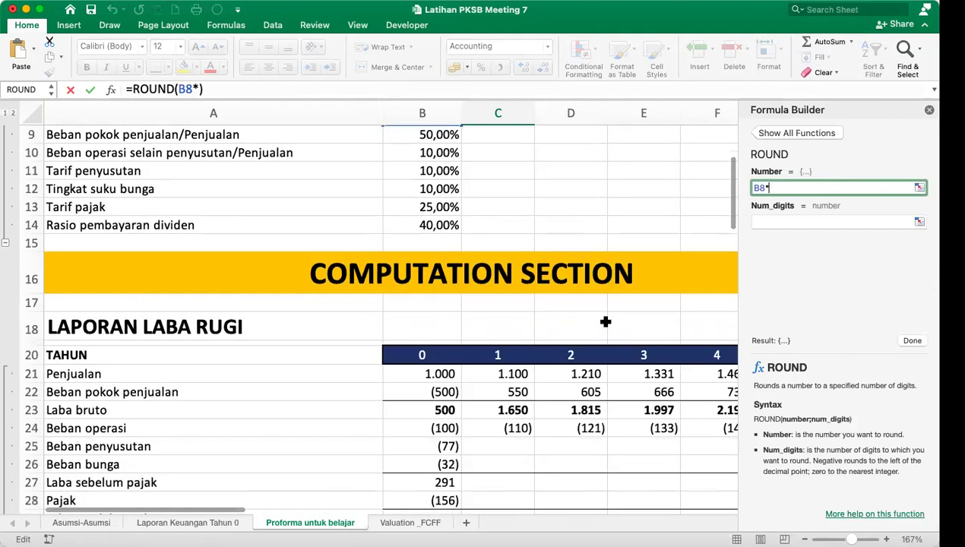
click(502, 372)
click(765, 219)
text(0)
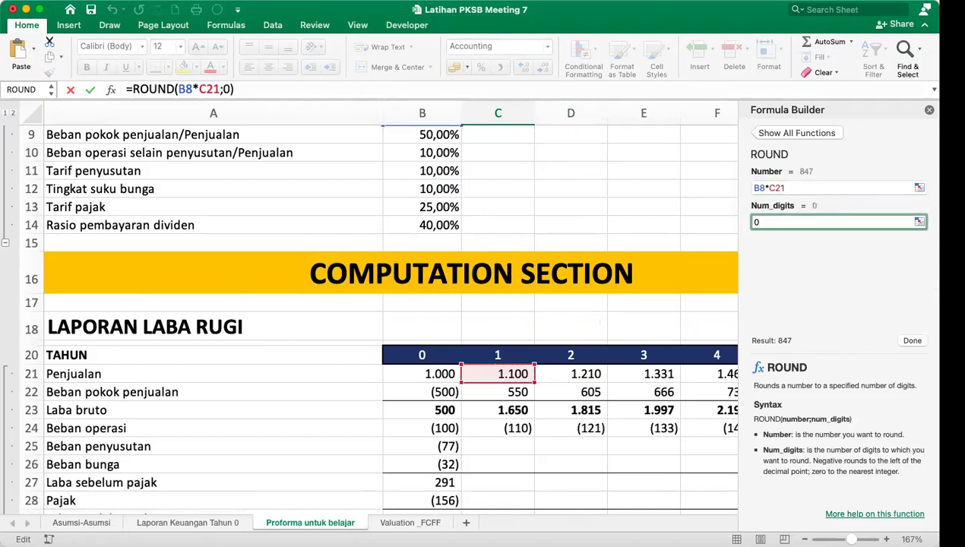
click(912, 341)
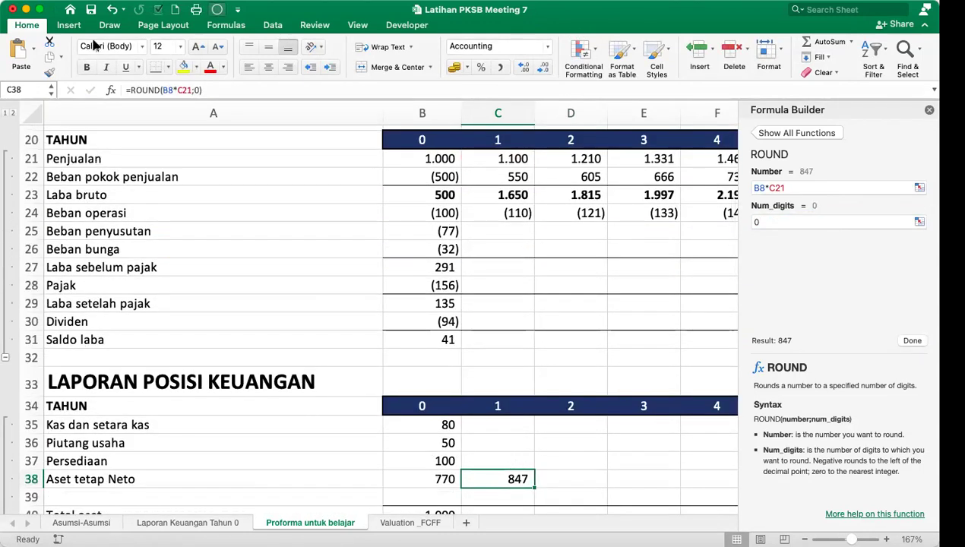
Make the B8 reference in C38 absolute, giving =ROUND($B$8*C21;0), and fill the formula across to G38.
click(163, 90)
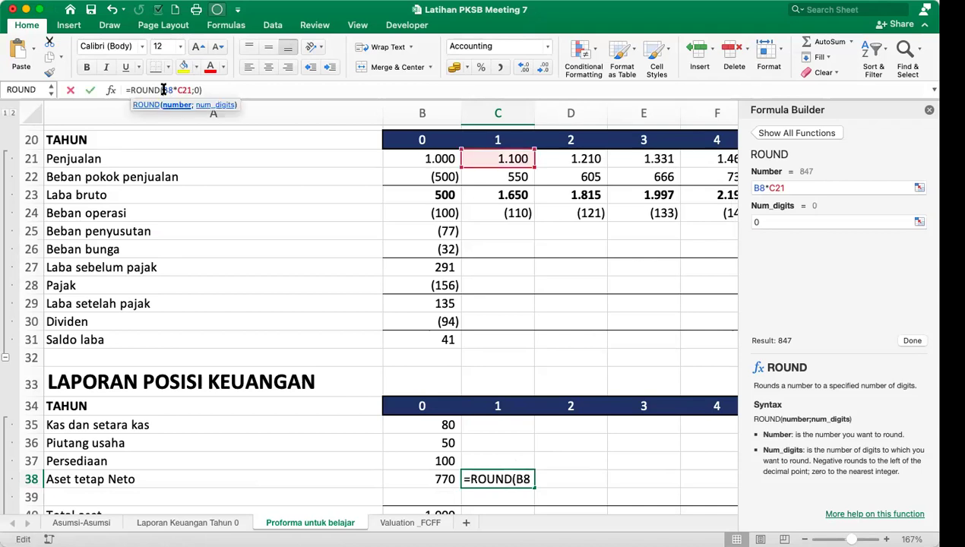
key(F4)
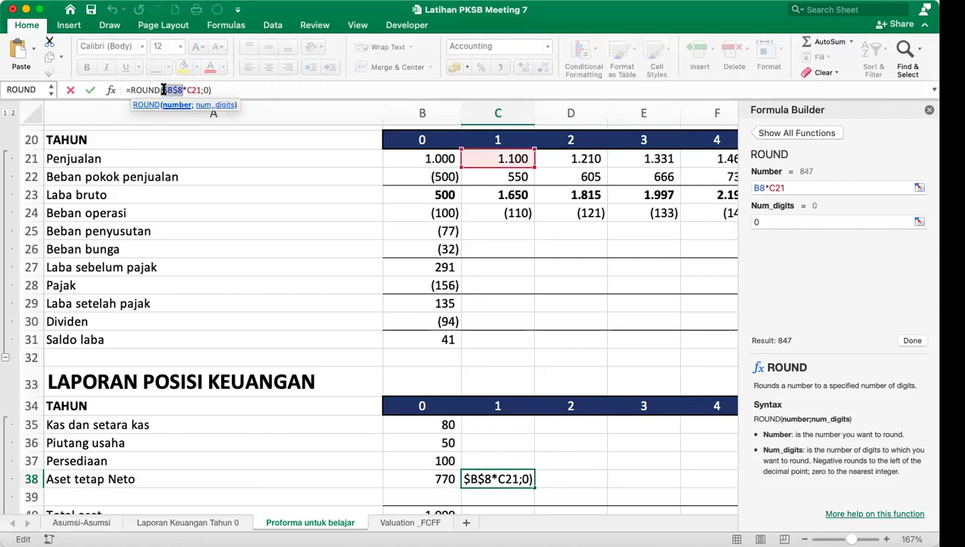
key(Return)
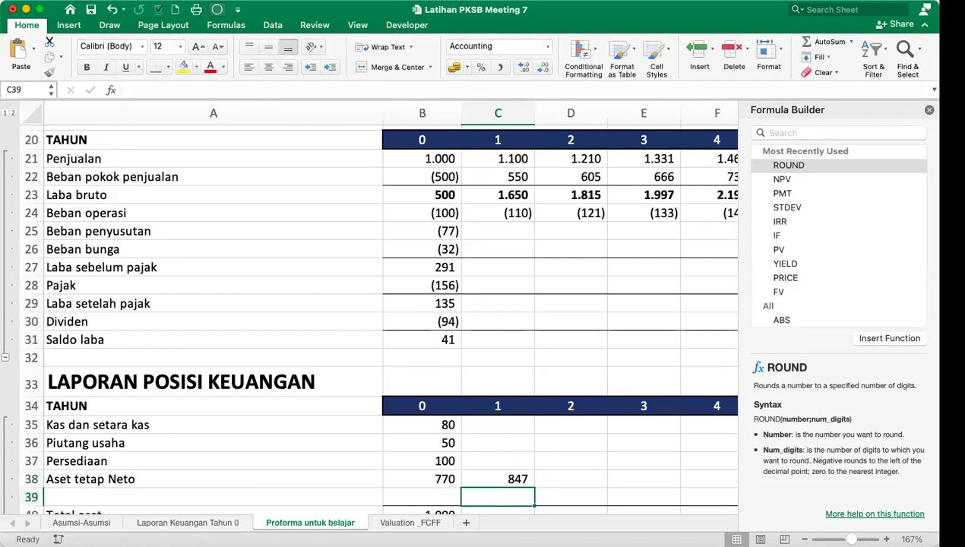
click(927, 110)
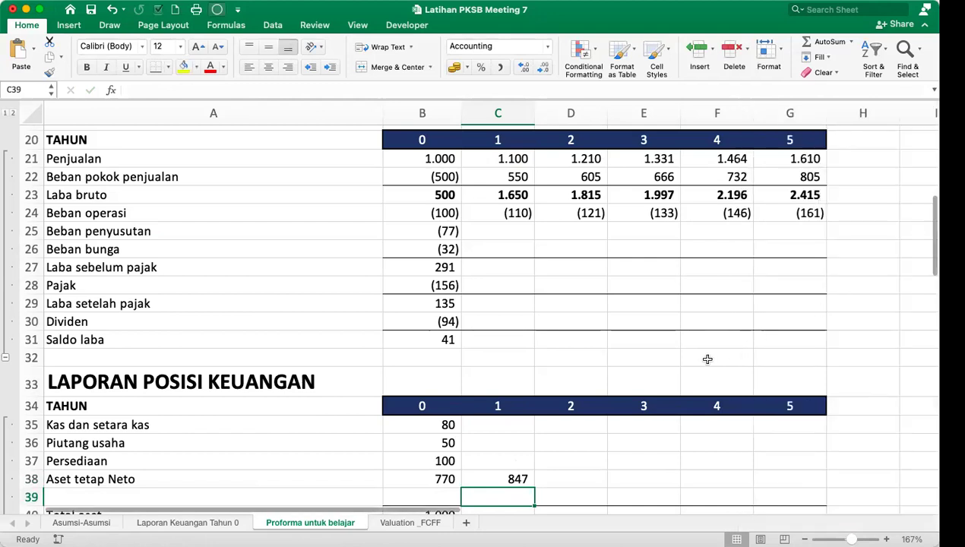
click(517, 477)
drag(534, 488, 803, 487)
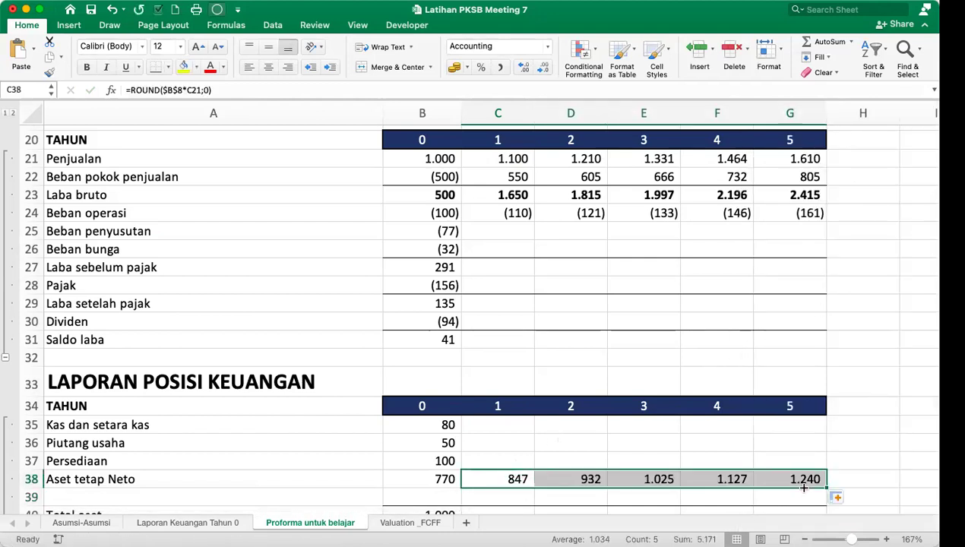
click(659, 478)
click(508, 473)
drag(426, 479, 788, 483)
Try the unrounded formula =-B11*C38 for year-1 Beban penyusutan in C25, and clear the cell.
scroll(498, 347, up, 3)
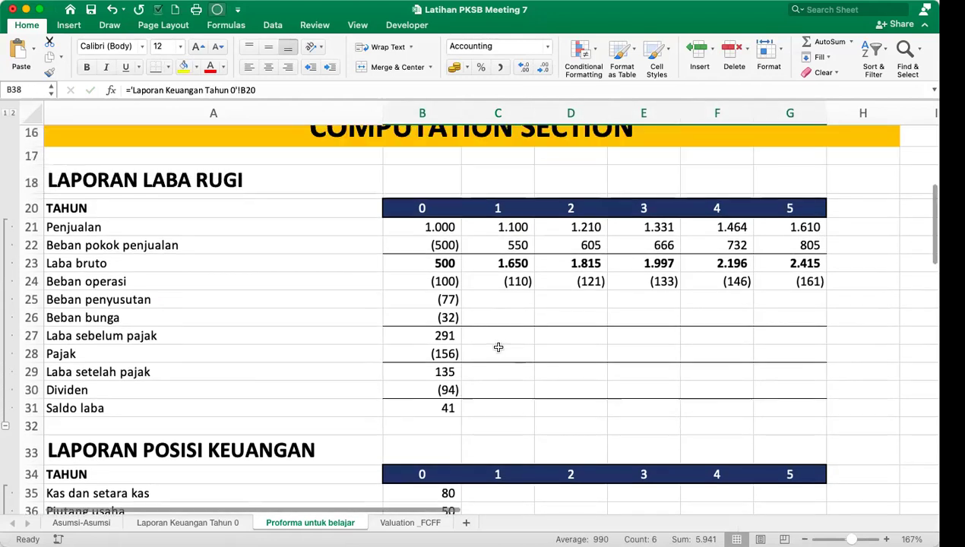
click(500, 304)
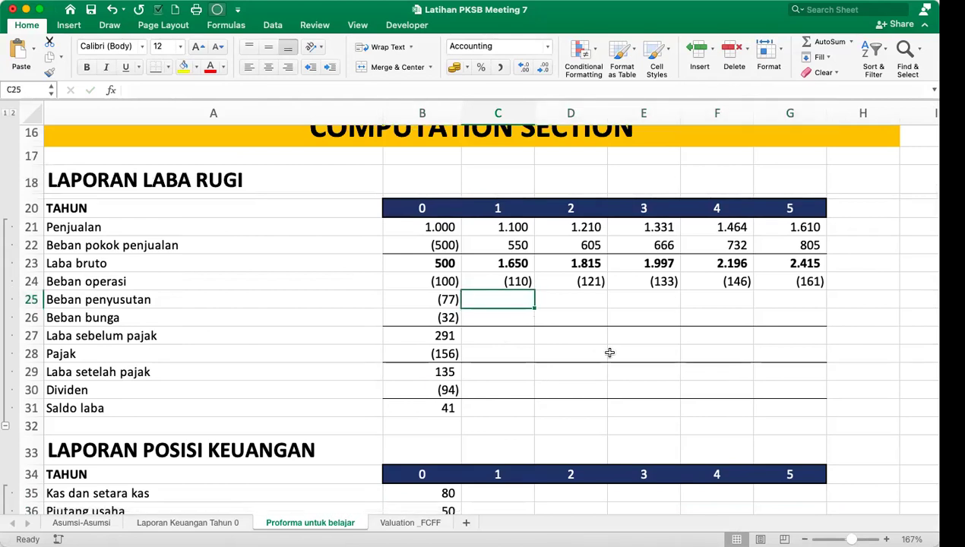
text(-)
scroll(608, 351, up, 2)
scroll(609, 352, up, 3)
click(423, 211)
text(*)
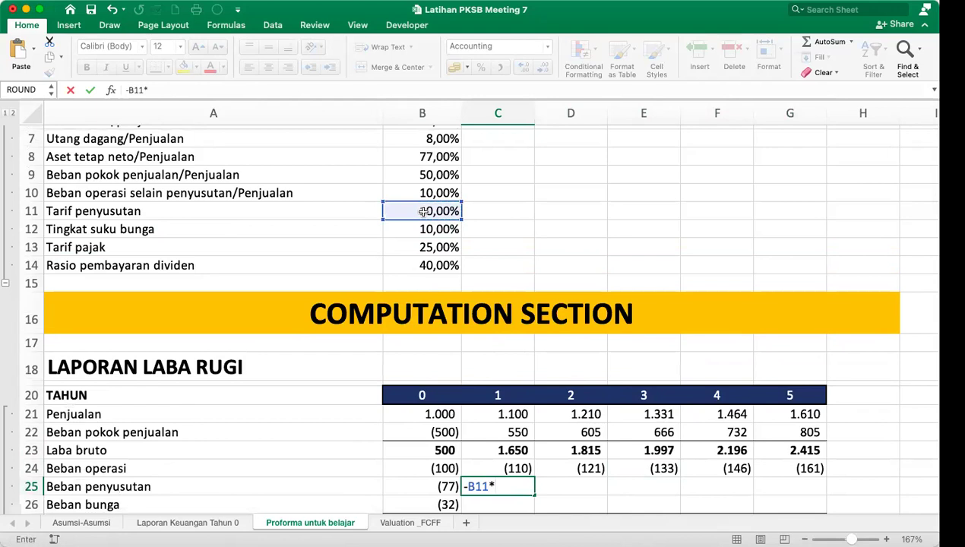
scroll(565, 276, down, 8)
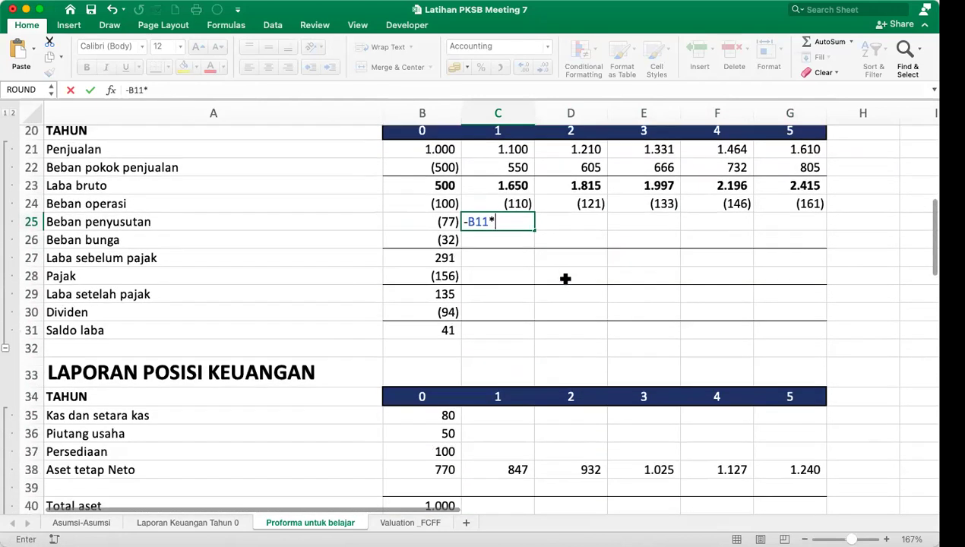
click(517, 408)
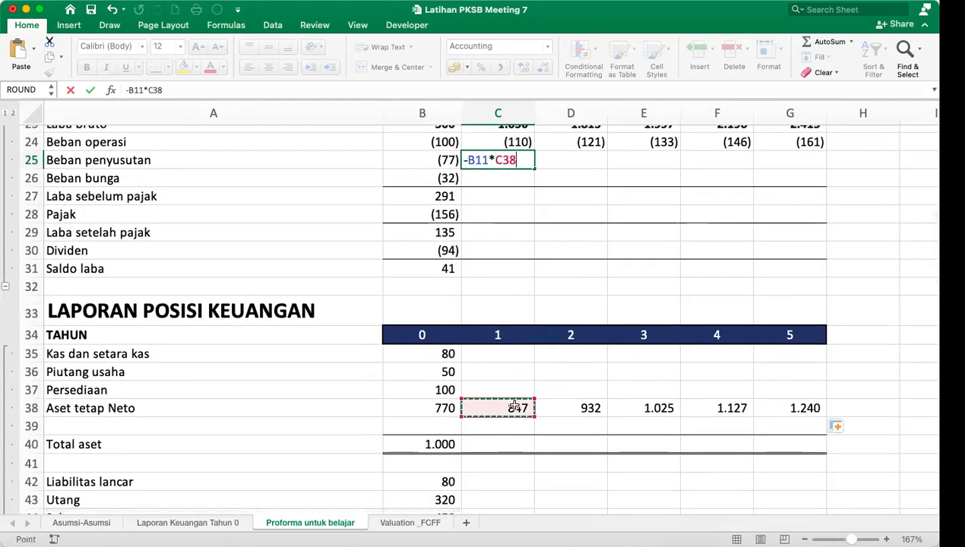
key(Return)
key(Up)
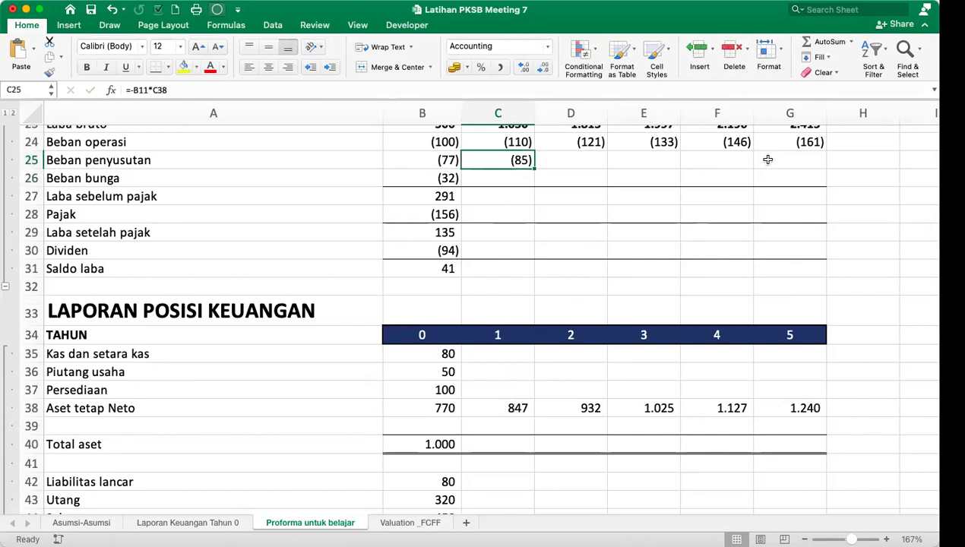
key(Delete)
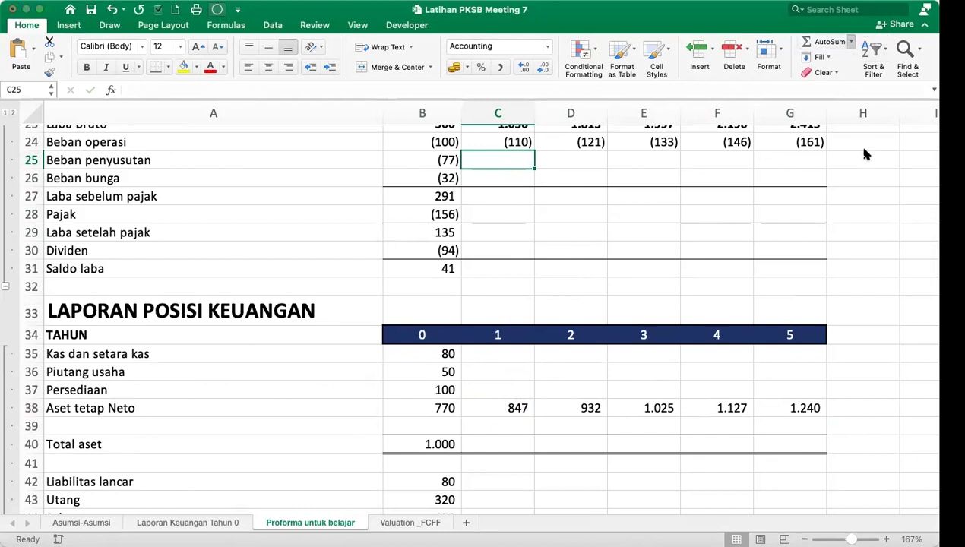
Calculate year-1 Beban penyusutan in C25 with the ROUND function as =ROUND(B11*C38;0).
key(shift+F3)
click(794, 164)
click(889, 338)
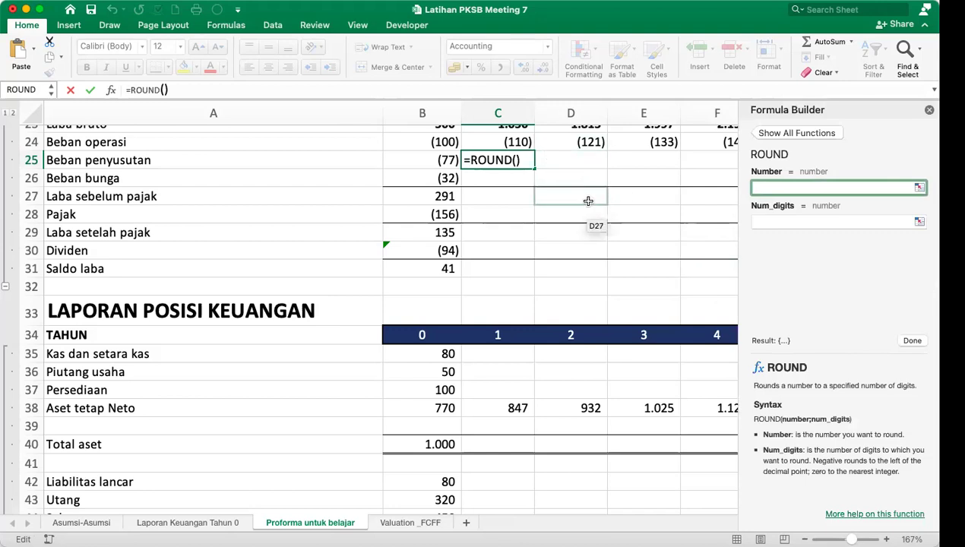
scroll(588, 200, up, 5)
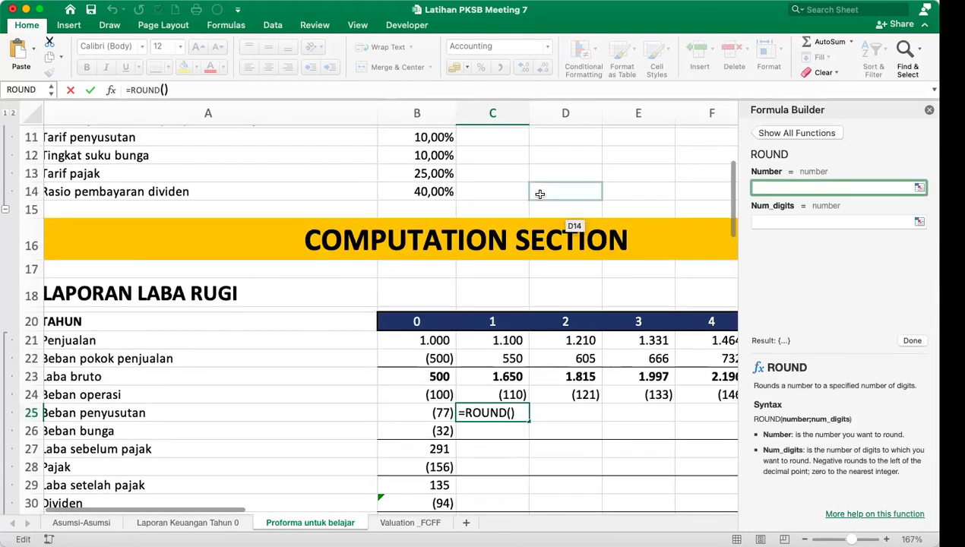
scroll(540, 195, up, 3)
click(433, 202)
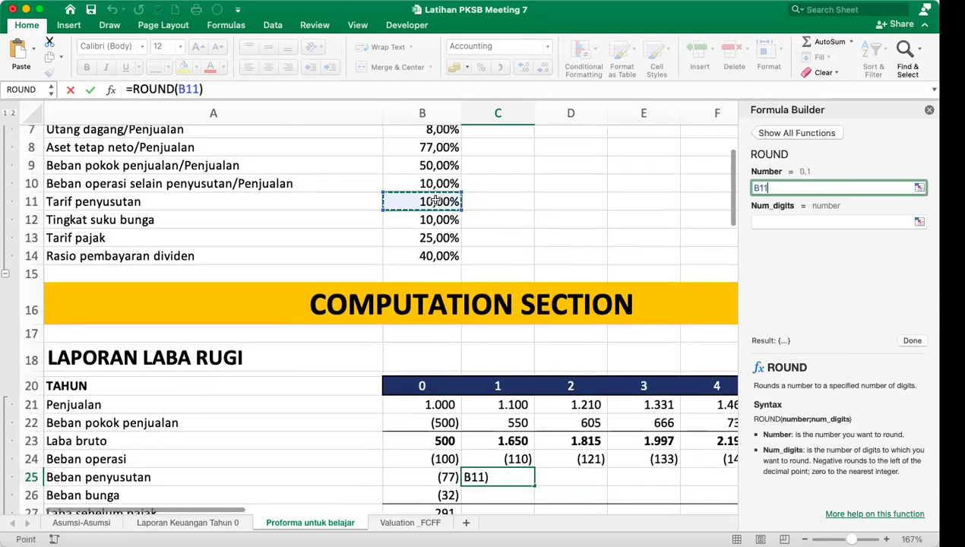
text(*)
scroll(487, 254, down, 8)
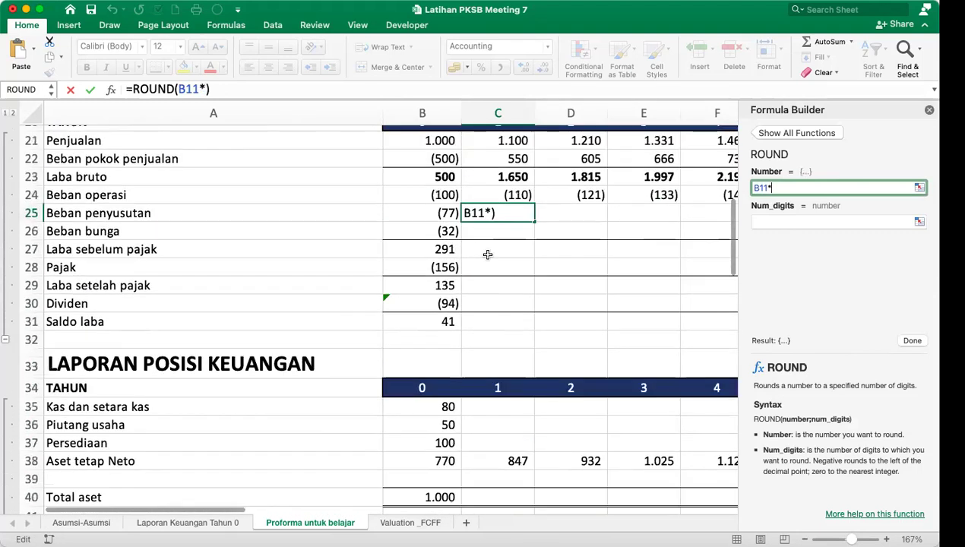
click(517, 388)
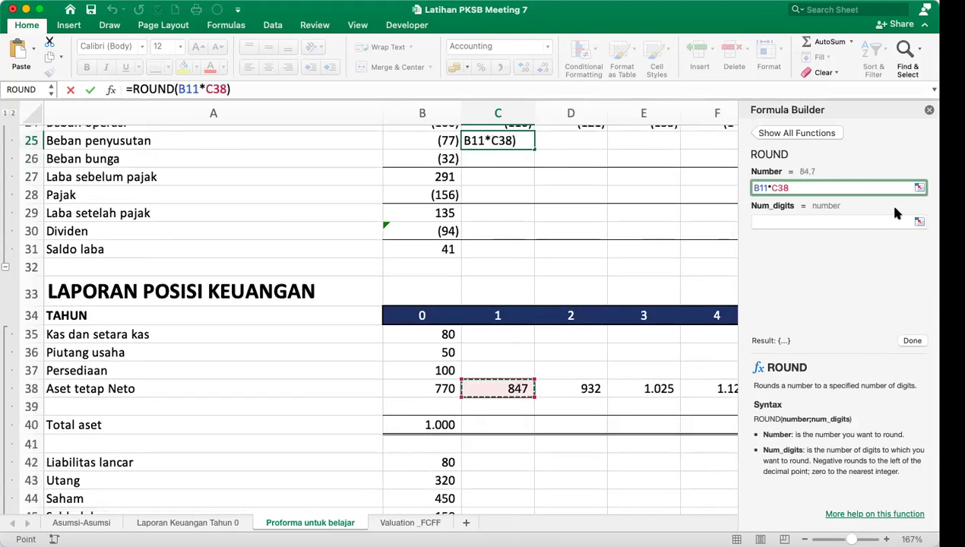
click(779, 221)
text(0)
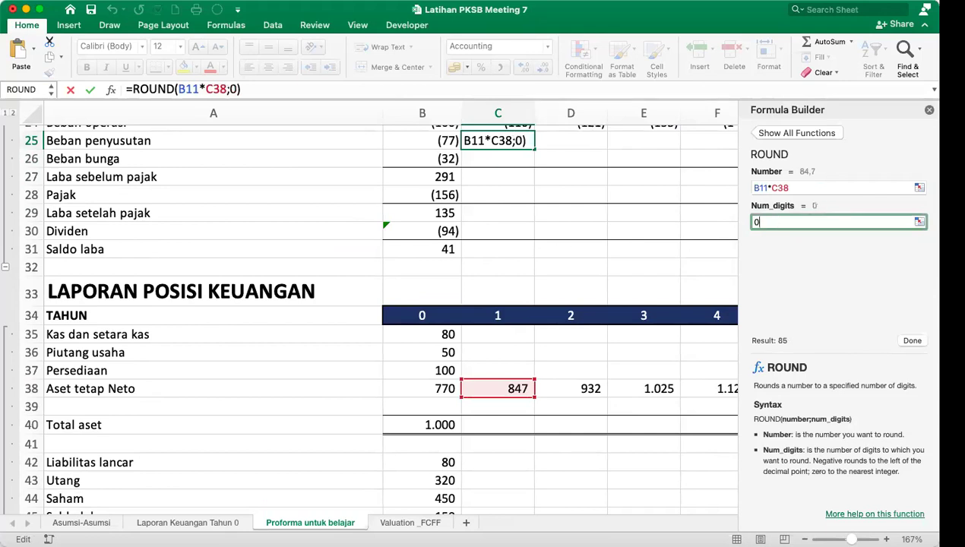
click(913, 341)
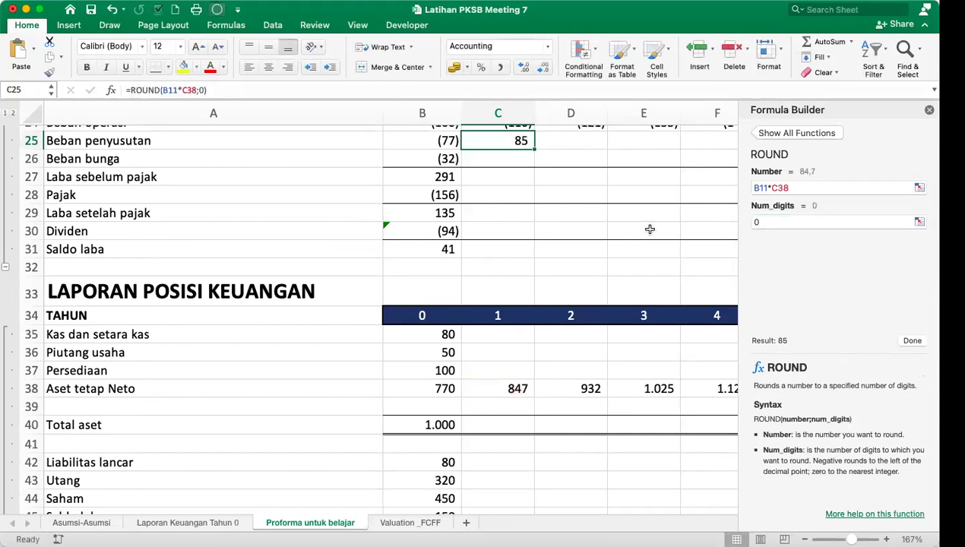
Try to make the C25 result negative with =ROUND-(B11*C38;0), and dismiss the formula alert.
click(160, 88)
text(-)
key(Return)
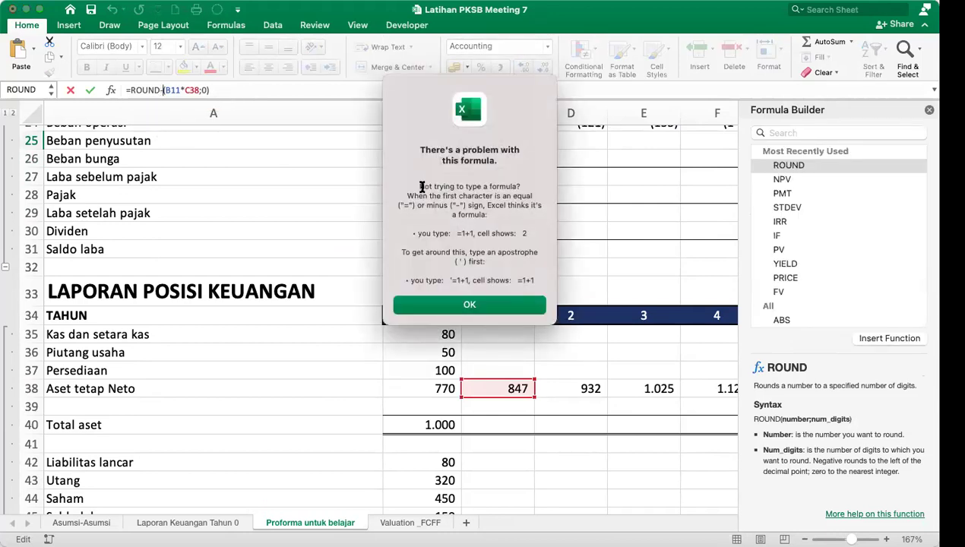
click(469, 306)
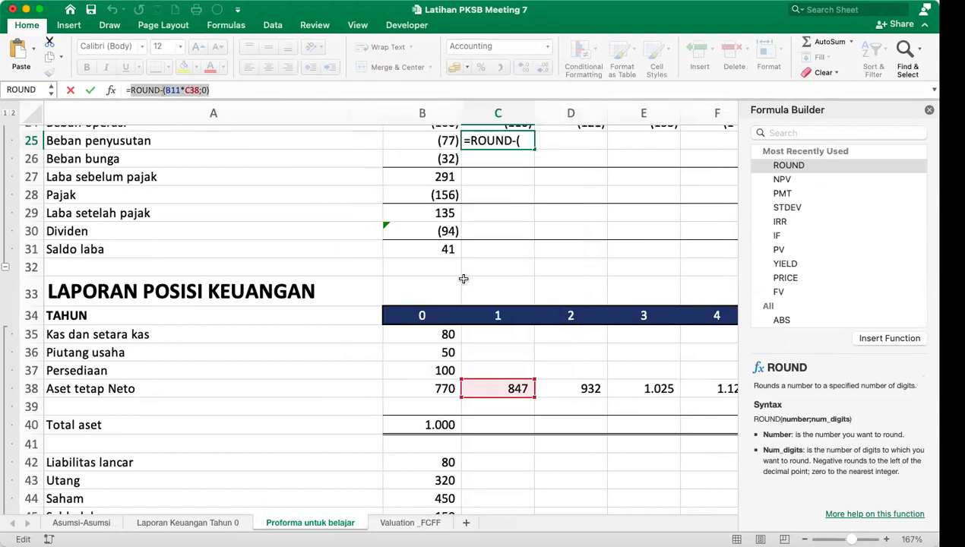
Correct the C25 formula to =ROUND(-B11*C38;0) and close the Formula Builder.
click(163, 90)
key(BackSpace)
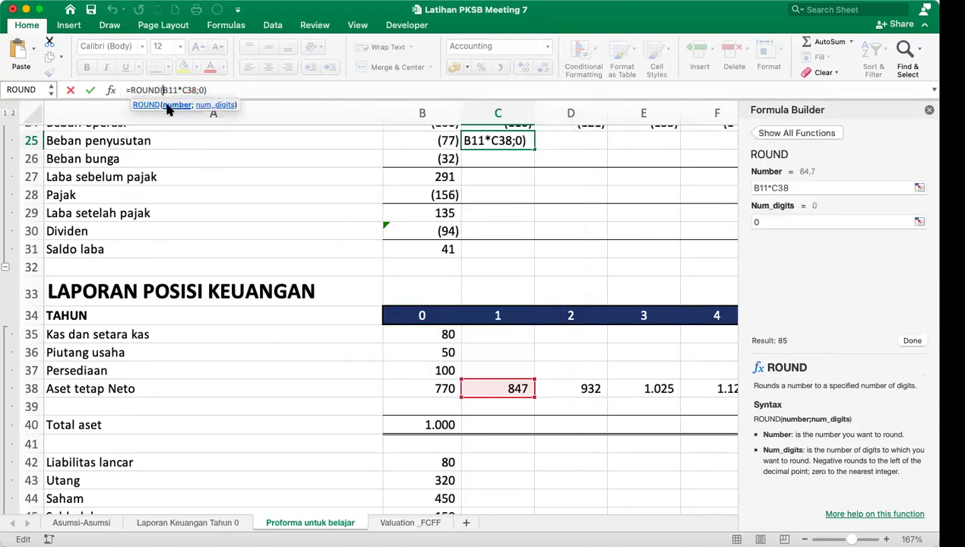
key(Return)
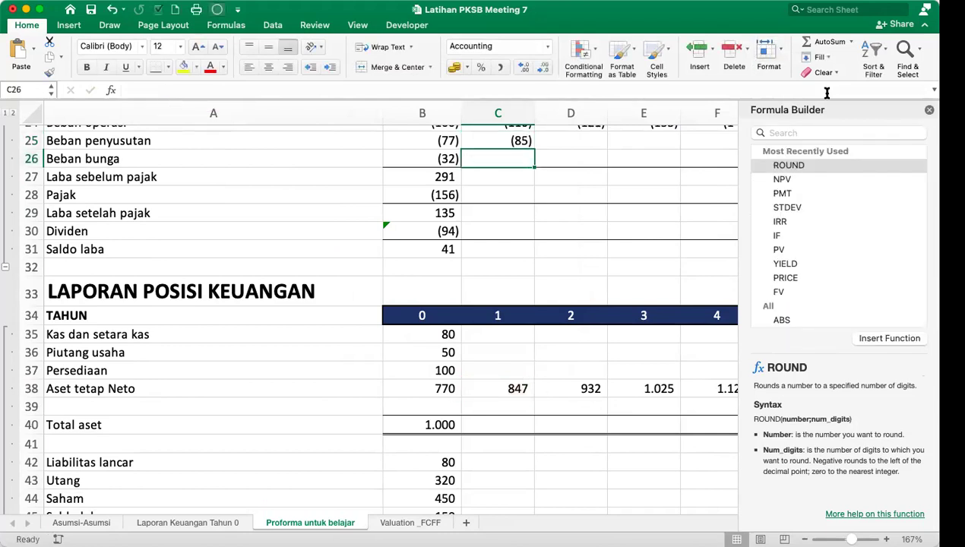
click(929, 109)
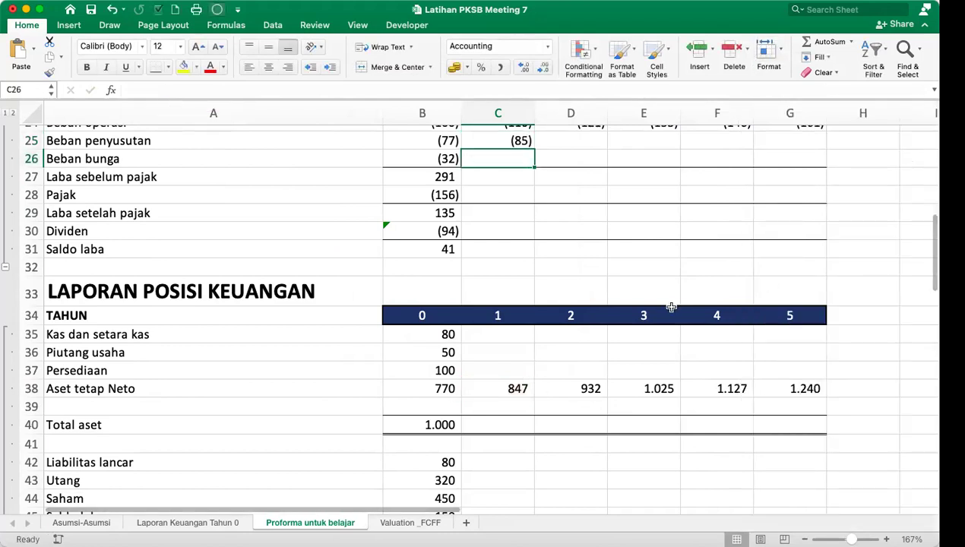
Make the depreciation rate reference absolute in year-1 Beban penyusutan, C25, as =ROUND(-$B$11*C38;0).
scroll(668, 304, up, 5)
click(499, 251)
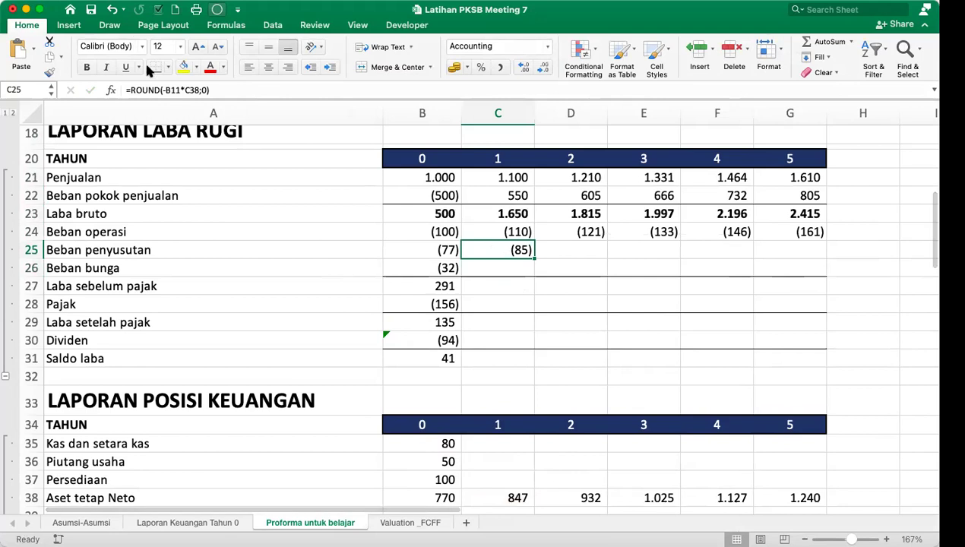
click(166, 89)
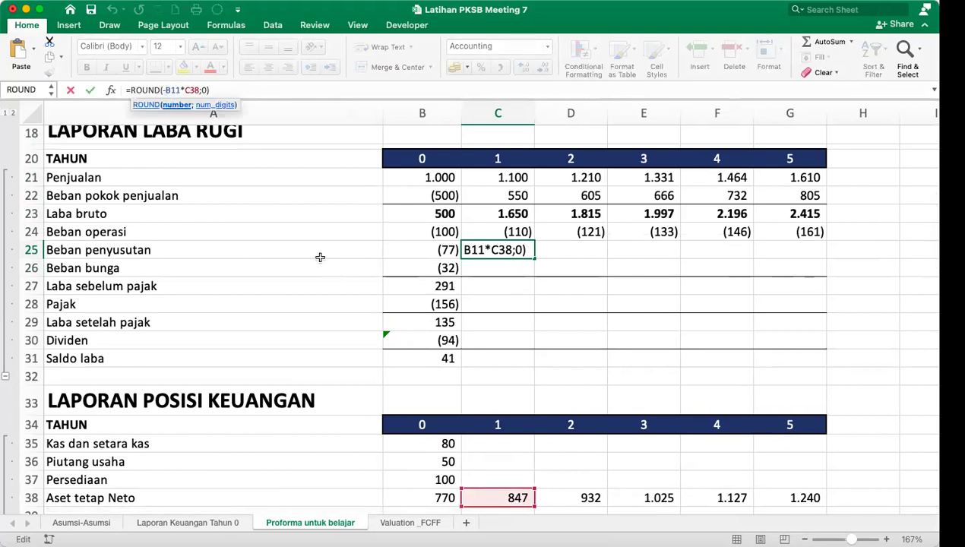
text(-)
scroll(319, 258, up, 5)
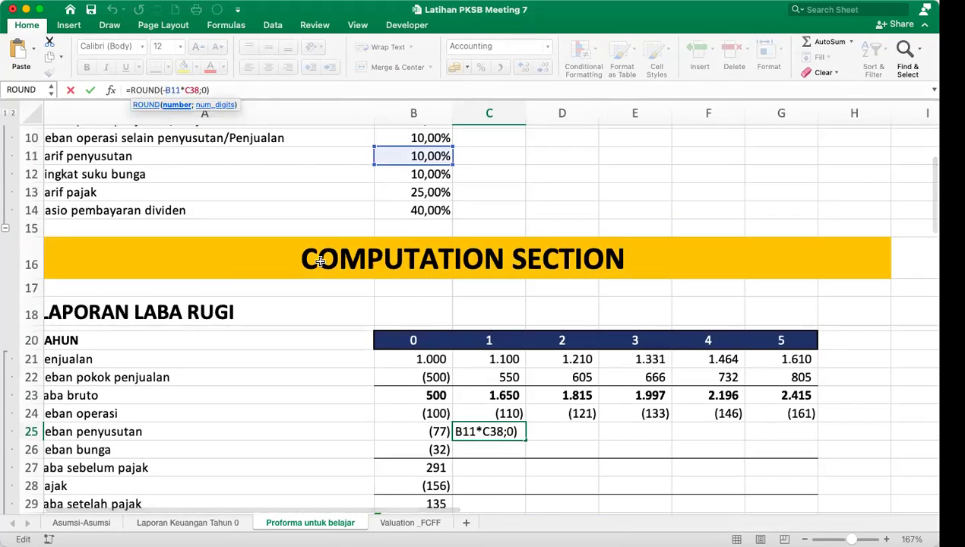
key(F4)
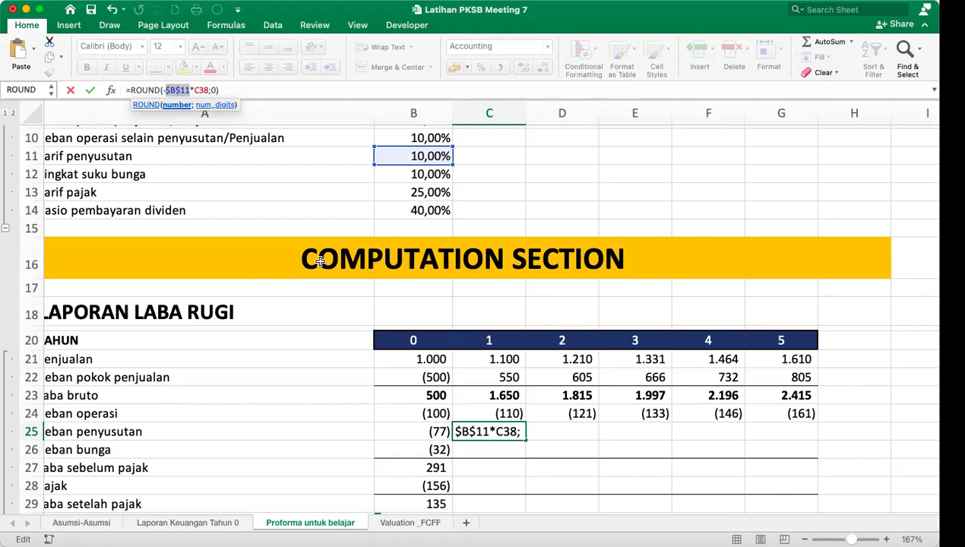
key(Return)
Copy the Beban penyusutan formula from C25 across to G25 and check the copied formulas.
click(513, 432)
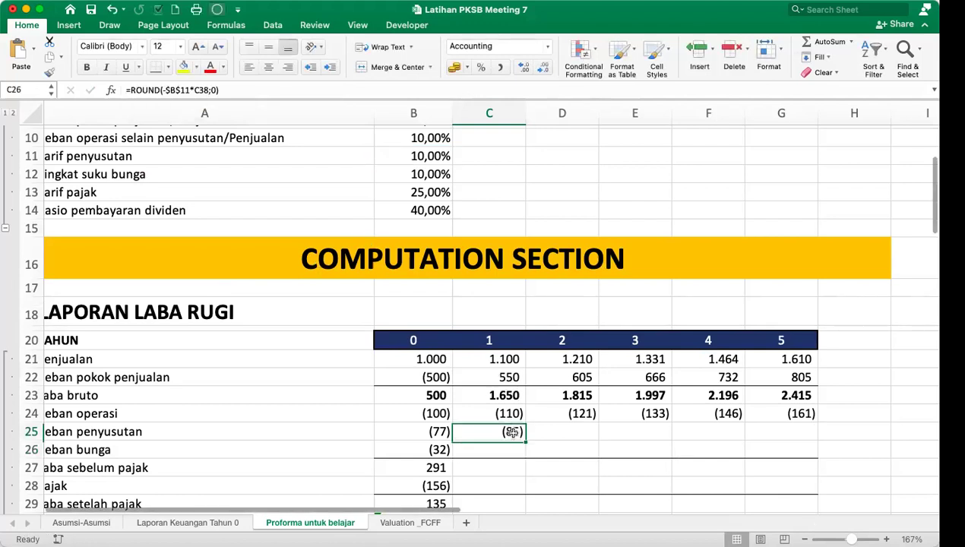
drag(525, 441, 803, 432)
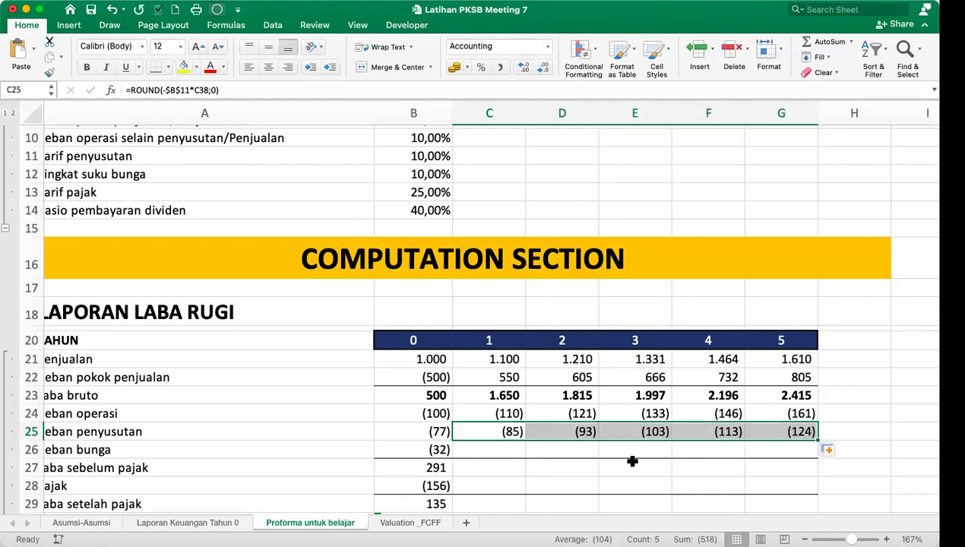
click(553, 447)
click(504, 433)
click(567, 431)
click(658, 431)
Check the Utang assumption on the Laporan Keuangan Tahun 0 sheet and set year-1 Utang in C43 of the pro forma to =B43.
scroll(660, 432, down, 5)
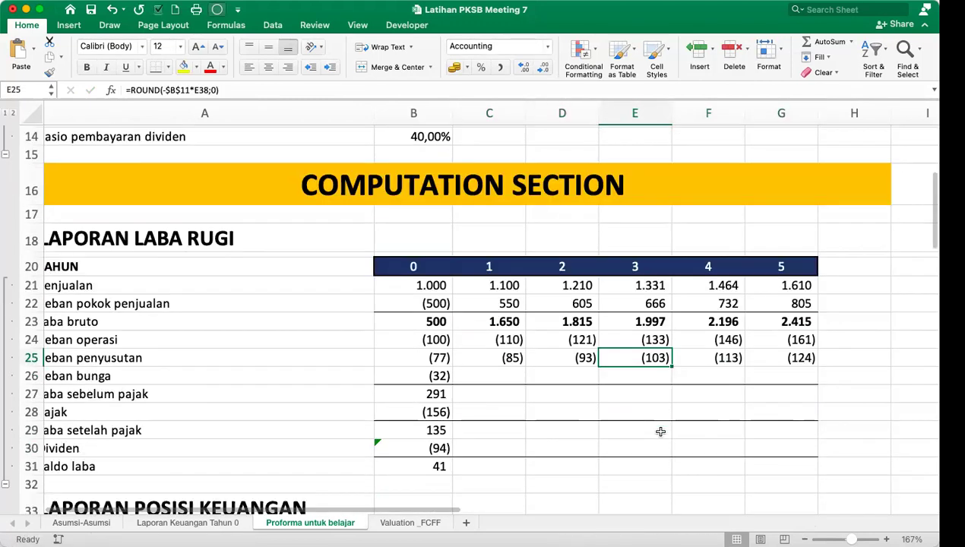
scroll(660, 432, down, 4)
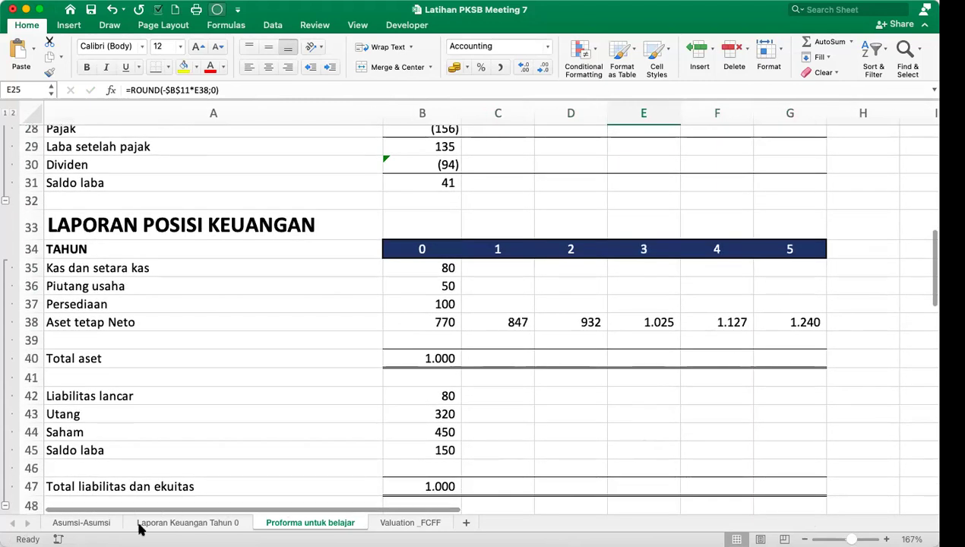
click(90, 523)
click(154, 523)
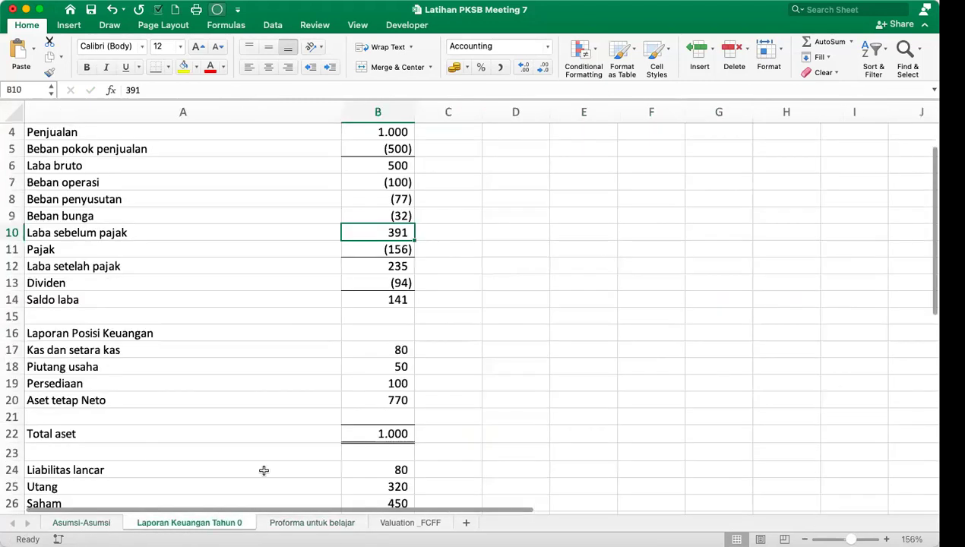
scroll(264, 471, down, 5)
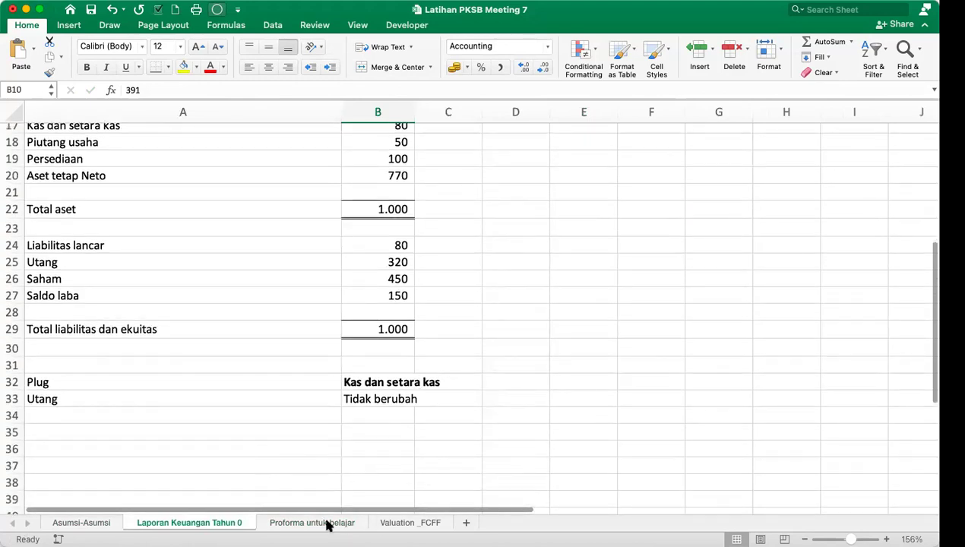
click(332, 525)
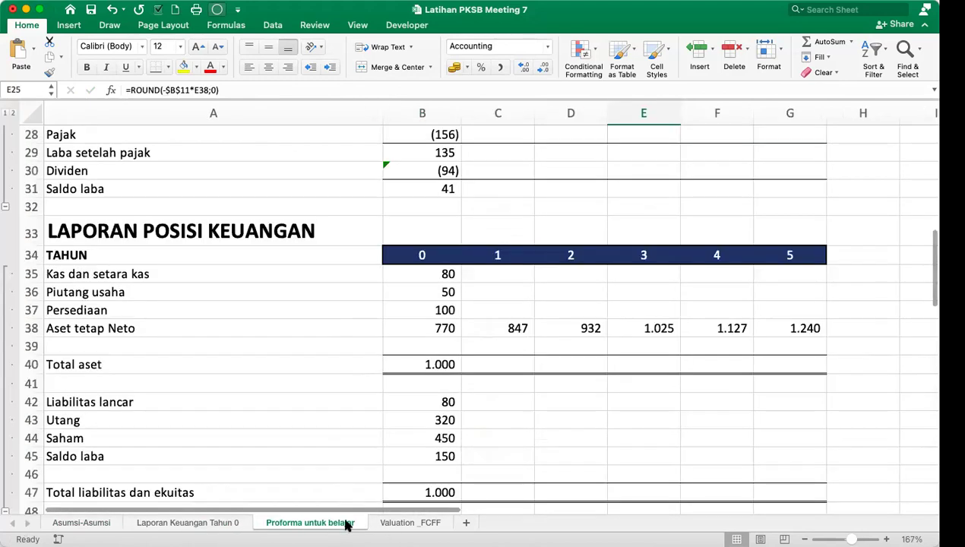
click(513, 421)
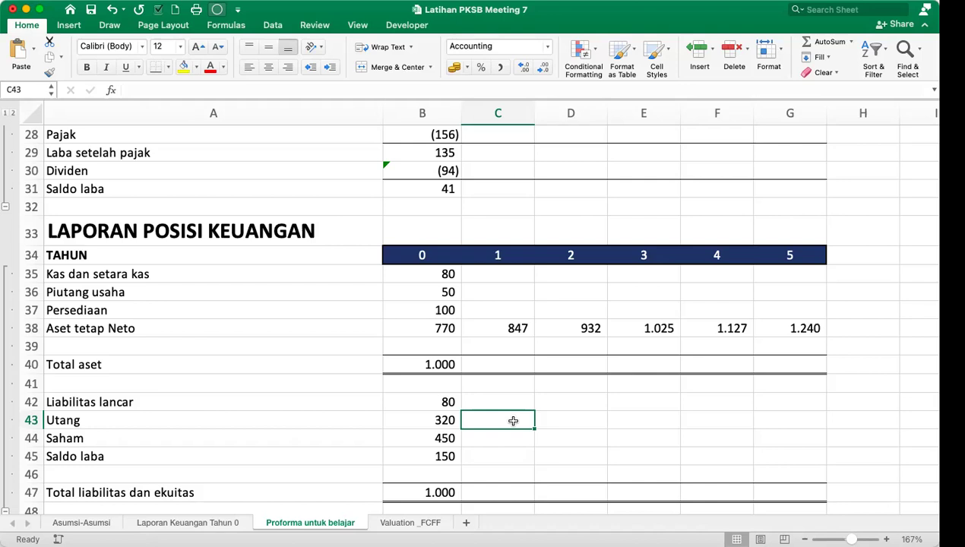
text(=)
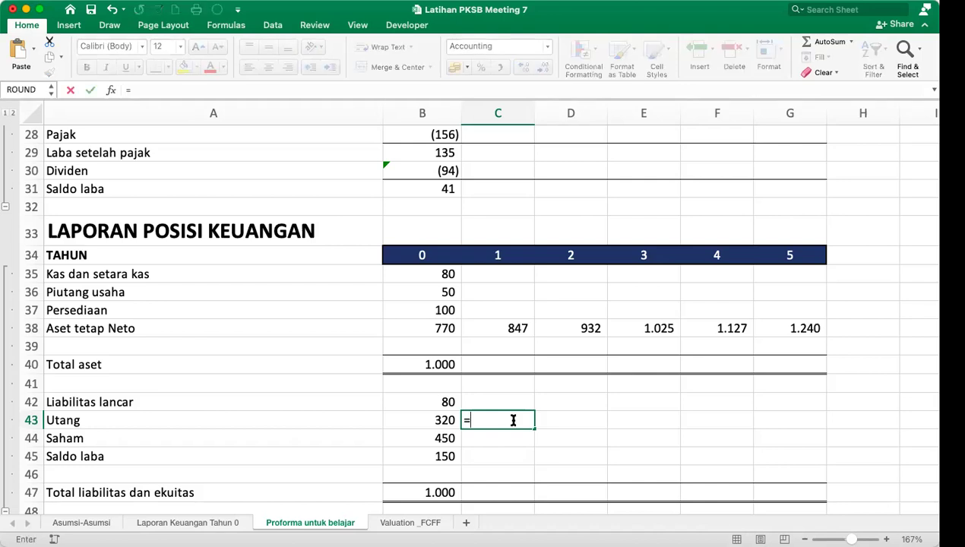
key(Left)
key(Return)
Make the Utang reference in C43 absolute as =$B$43 and copy it across through year 5 in G43.
click(512, 418)
click(130, 89)
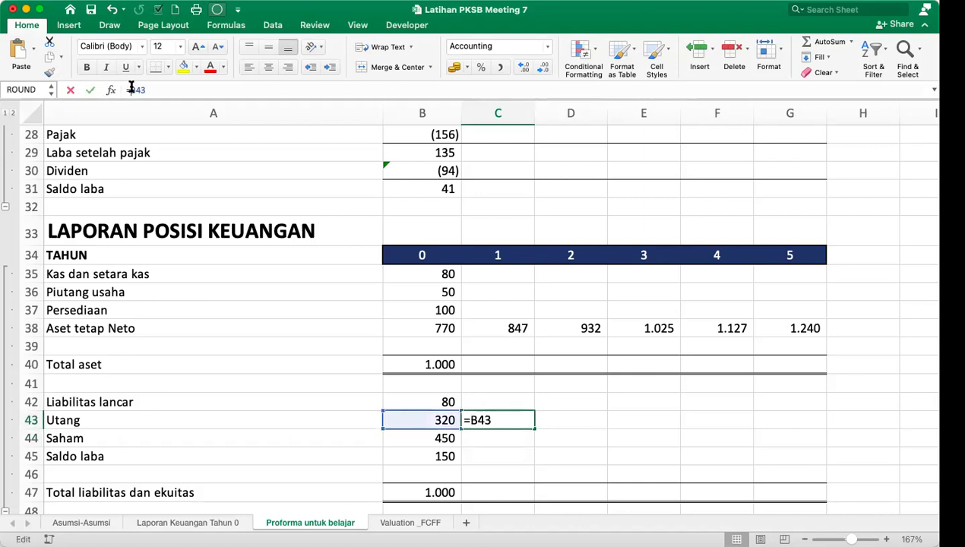
key(F4)
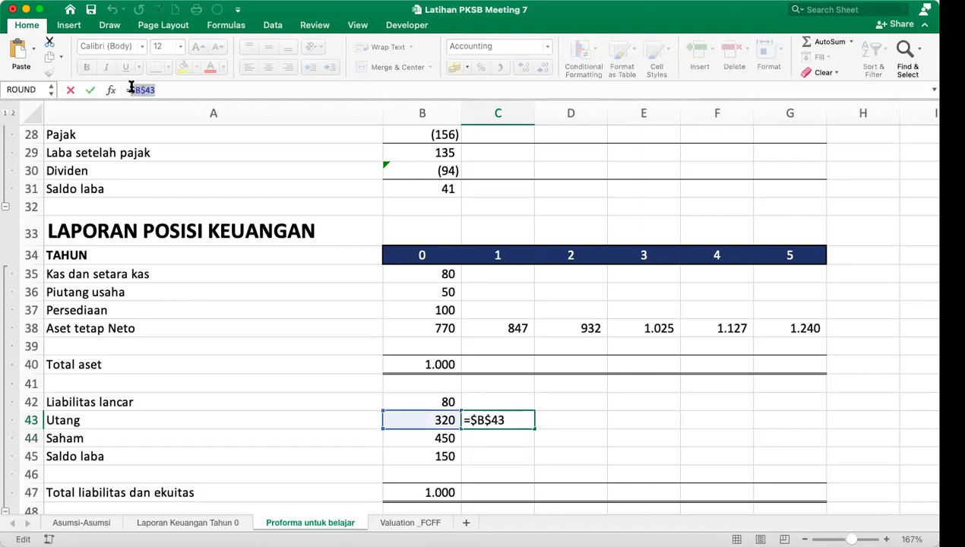
key(Return)
key(Up)
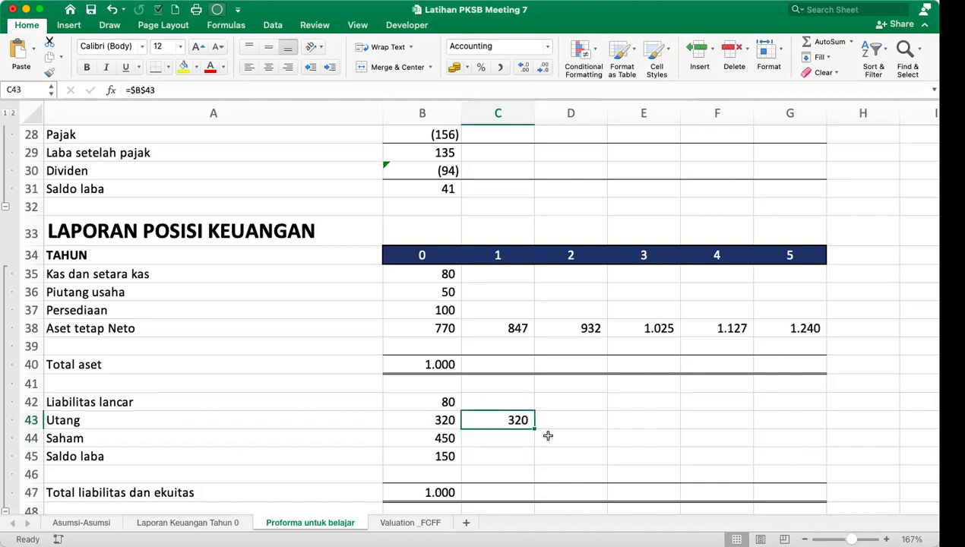
drag(534, 428, 797, 422)
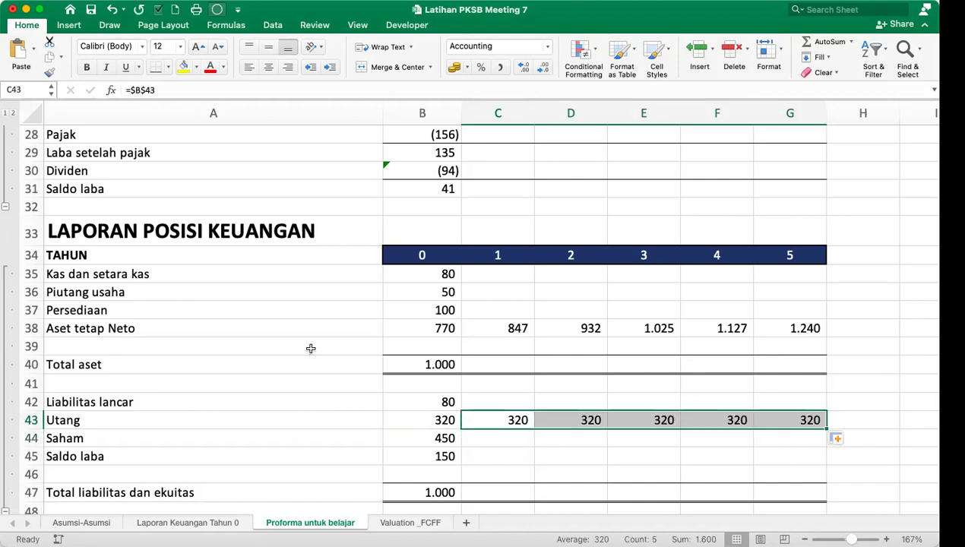
Calculate year-1 Beban bunga in C26 from Tingkat suku bunga and year-1 Utang as =B12*C43.
scroll(565, 244, up, 4)
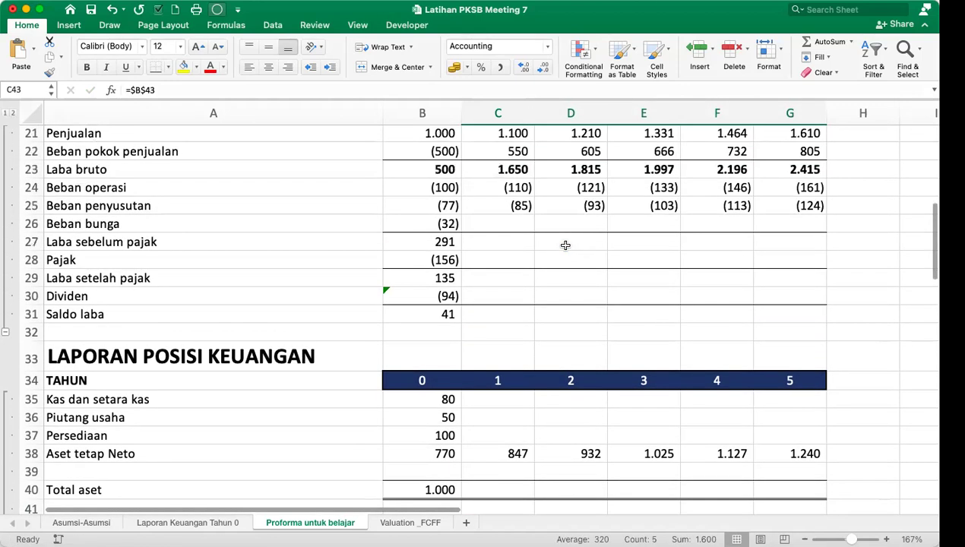
scroll(565, 244, up, 5)
scroll(566, 245, down, 4)
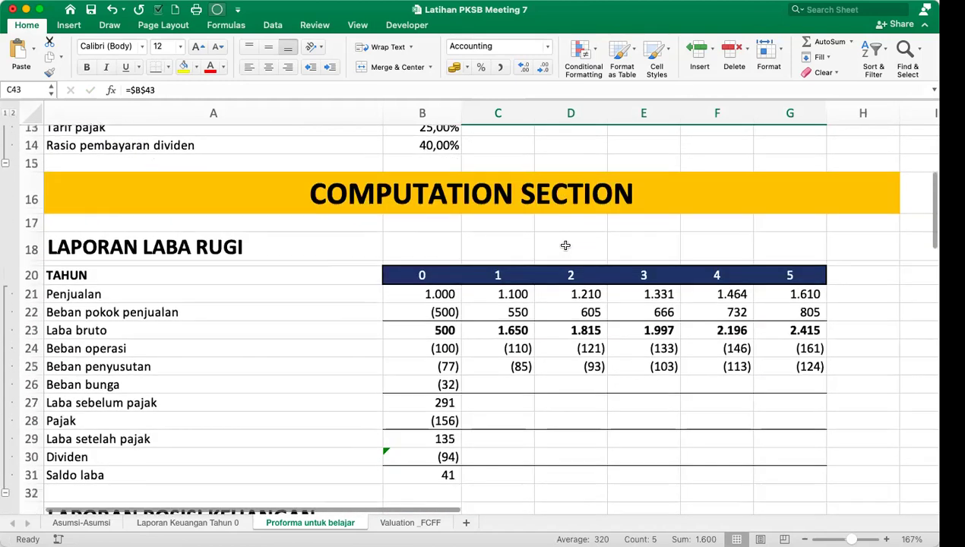
click(497, 348)
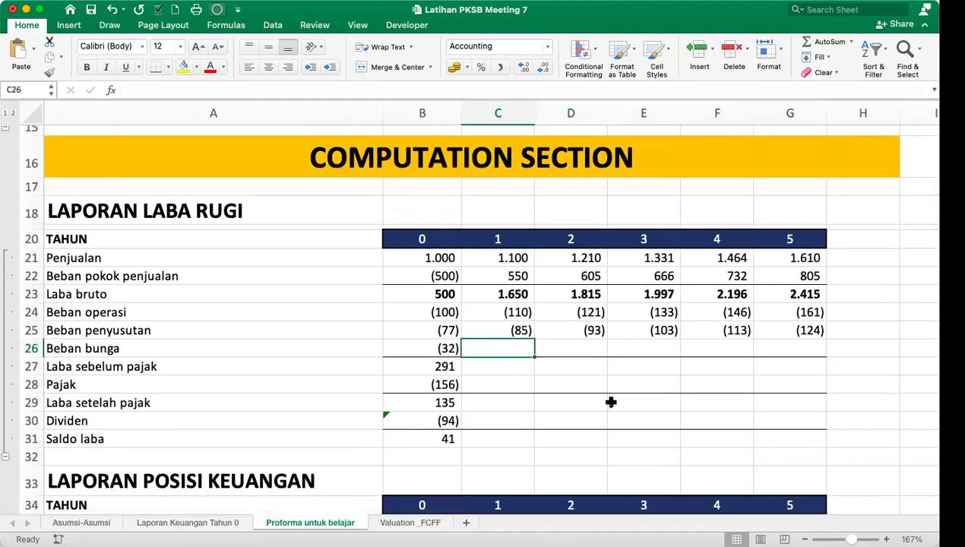
text(=)
scroll(611, 402, up, 4)
click(393, 302)
click(391, 284)
text(*)
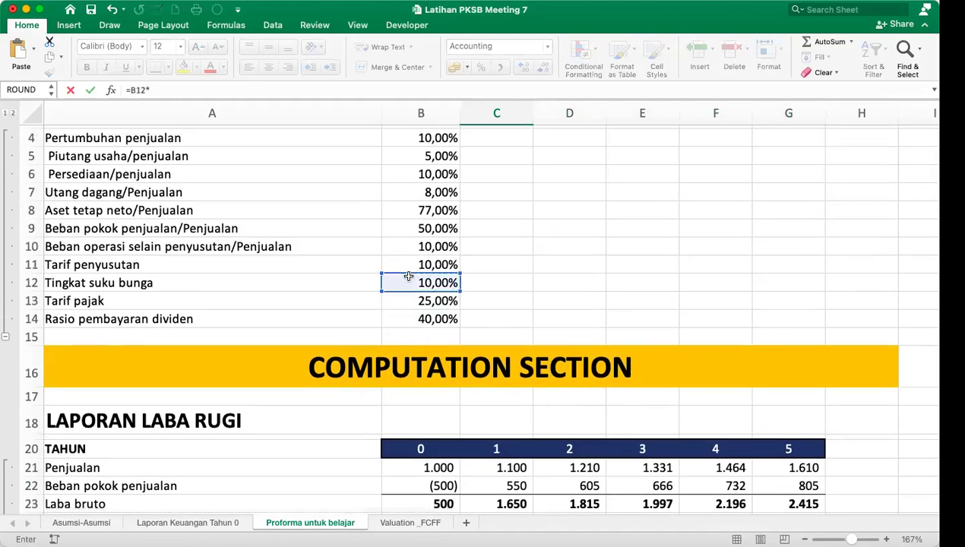
scroll(614, 345, down, 5)
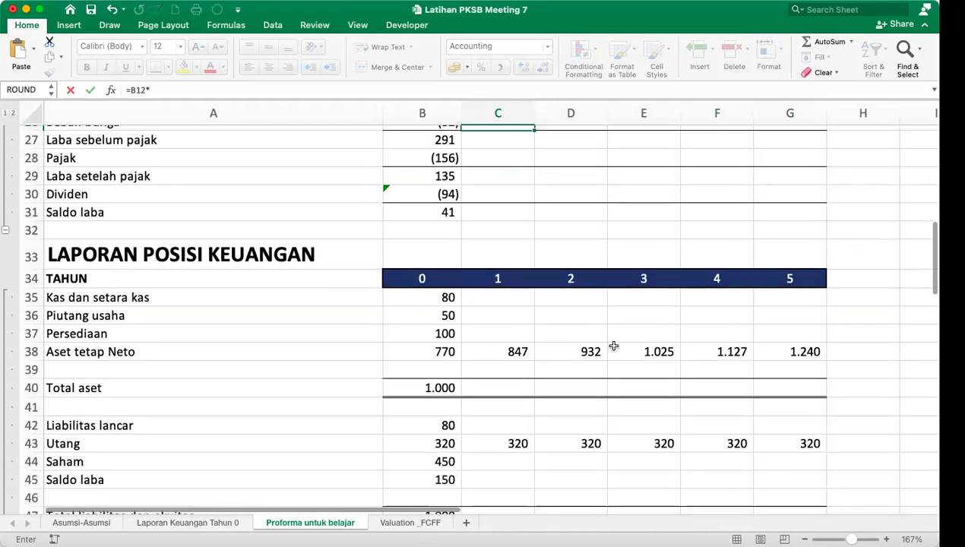
click(501, 365)
key(Return)
key(Up)
scroll(505, 365, up, 1)
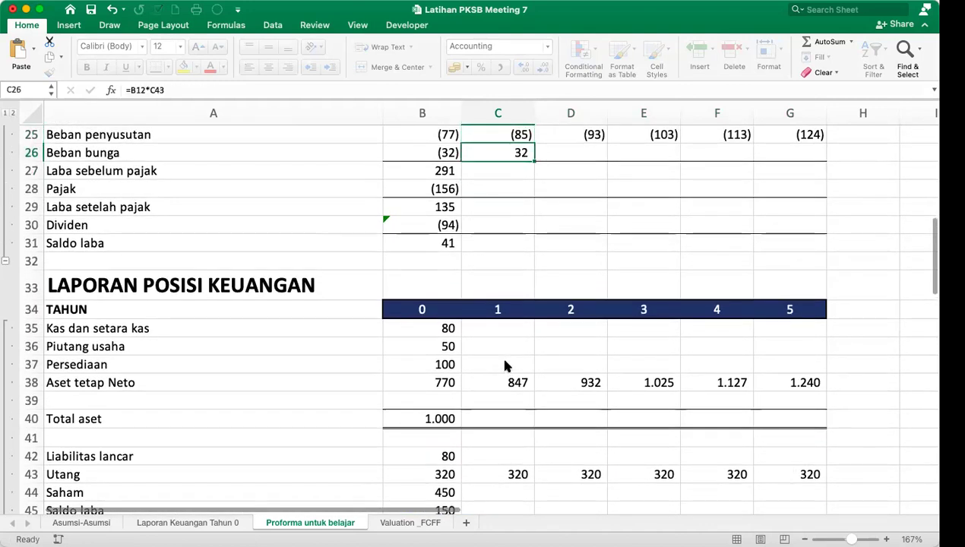
Turn year-1 Beban bunga in C26 into a negative expense with =-B12*C43.
click(125, 89)
text(-)
key(Return)
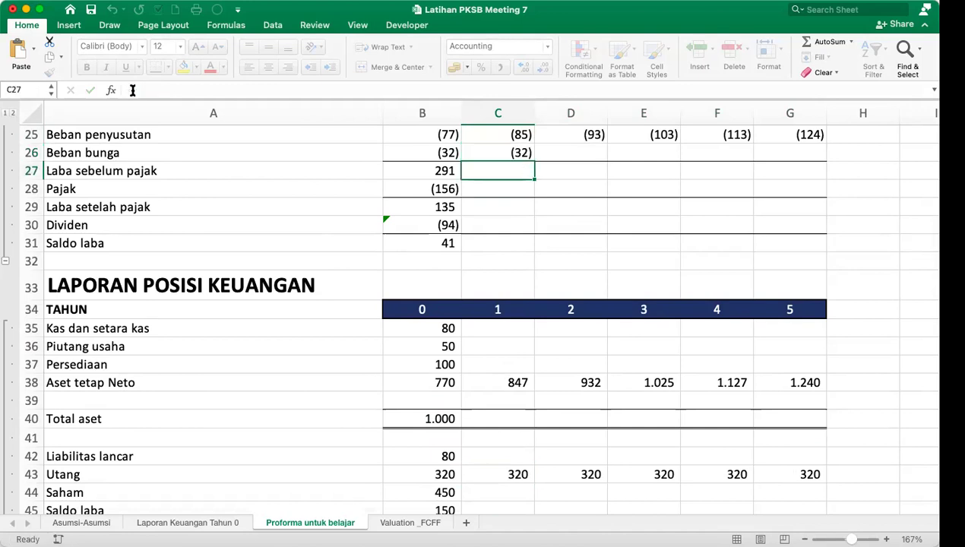
key(Up)
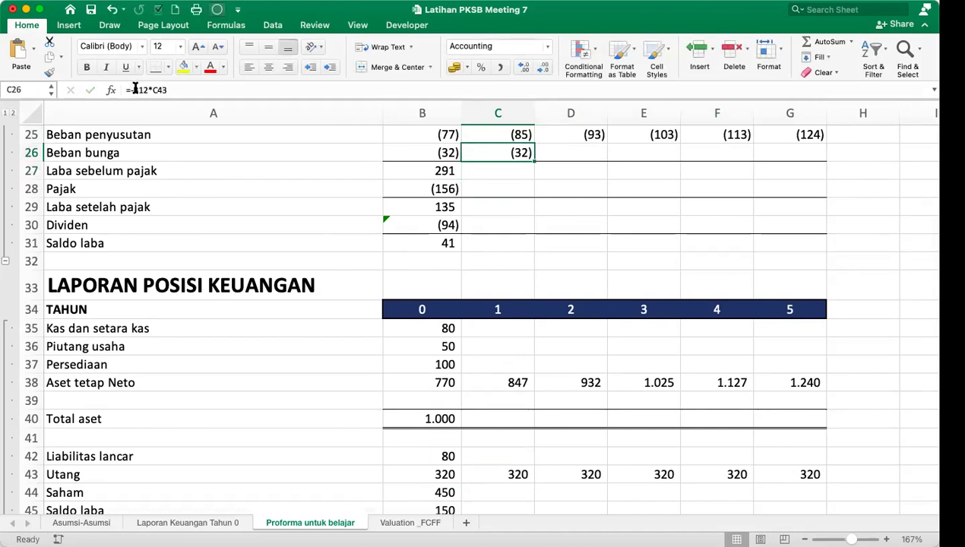
Make the interest rate reference in C26 absolute as =-$B$12*C43 and copy Beban bunga across through year 5.
click(134, 90)
key(F4)
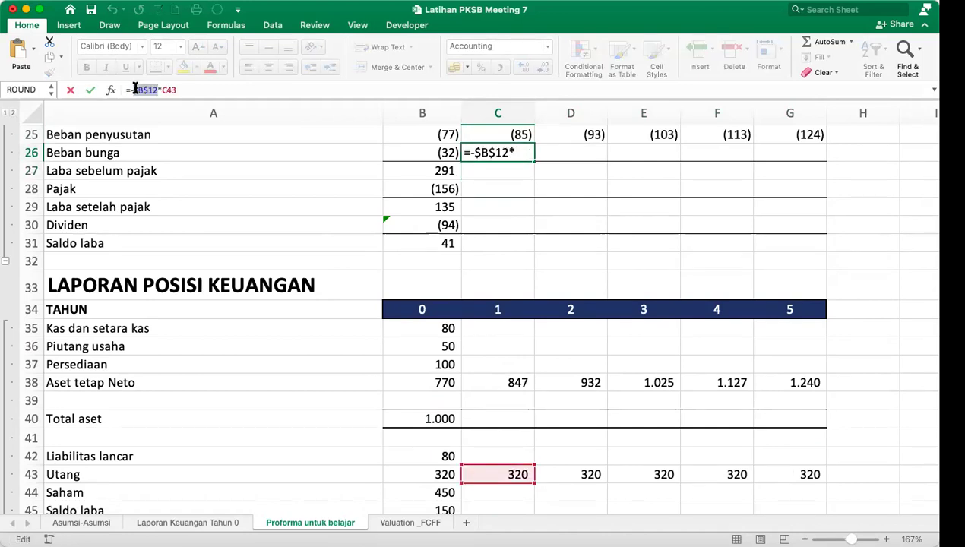
key(Return)
click(511, 154)
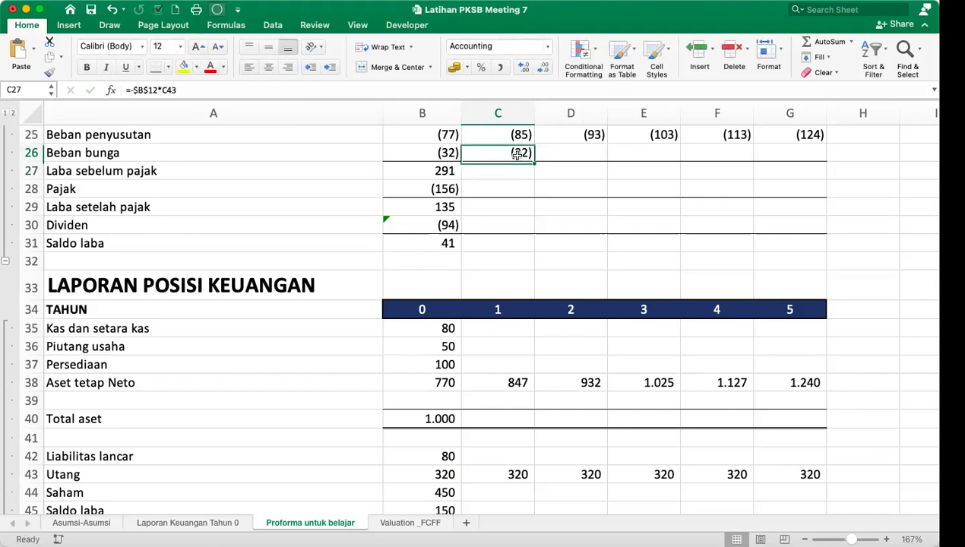
drag(535, 161, 806, 157)
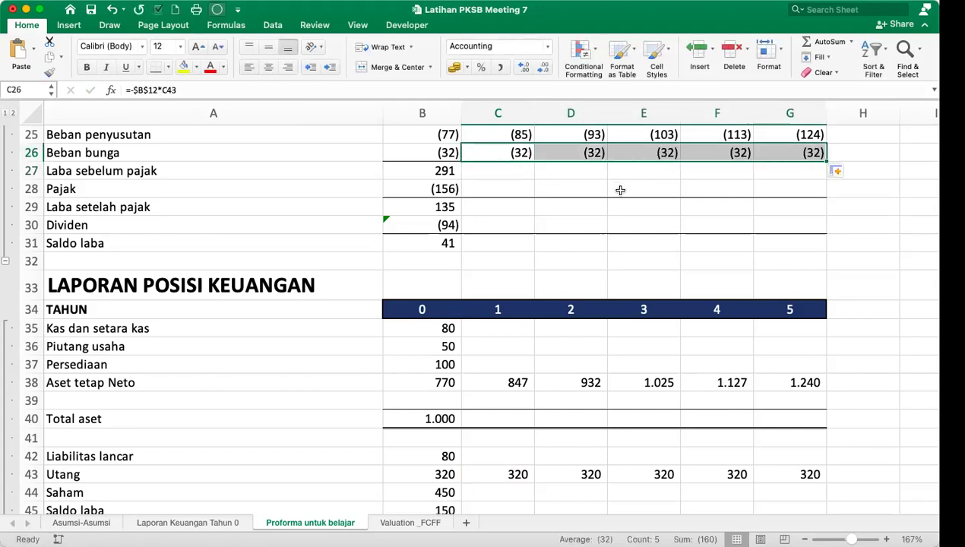
Copy the Laba sebelum pajak sum formula from year 0 in B27 across to year 5 in G27.
scroll(620, 190, up, 8)
scroll(619, 190, down, 3)
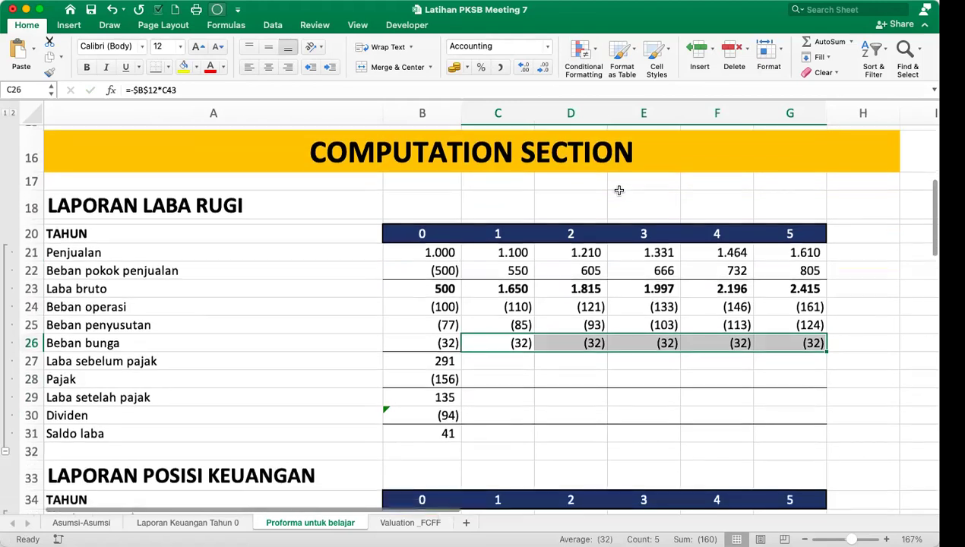
click(473, 369)
click(459, 365)
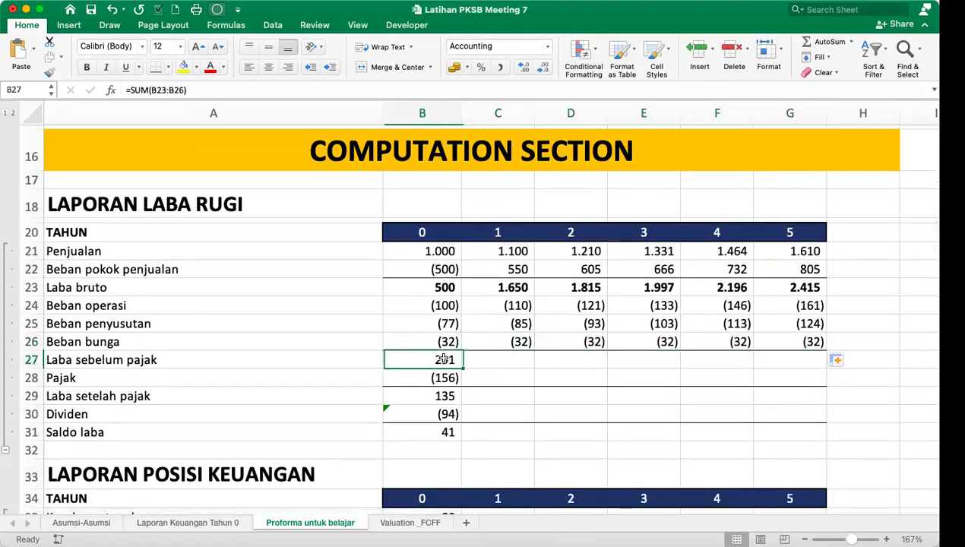
drag(461, 367, 807, 358)
Calculate year-1 Pajak in C28 from Tarif pajak and Laba sebelum pajak as =B13*C27.
click(501, 376)
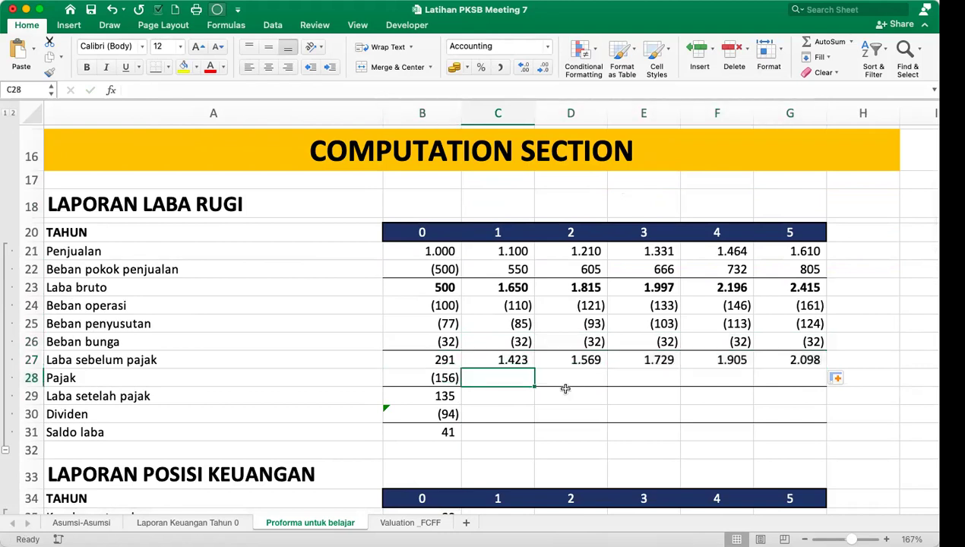
text(=)
scroll(565, 388, up, 5)
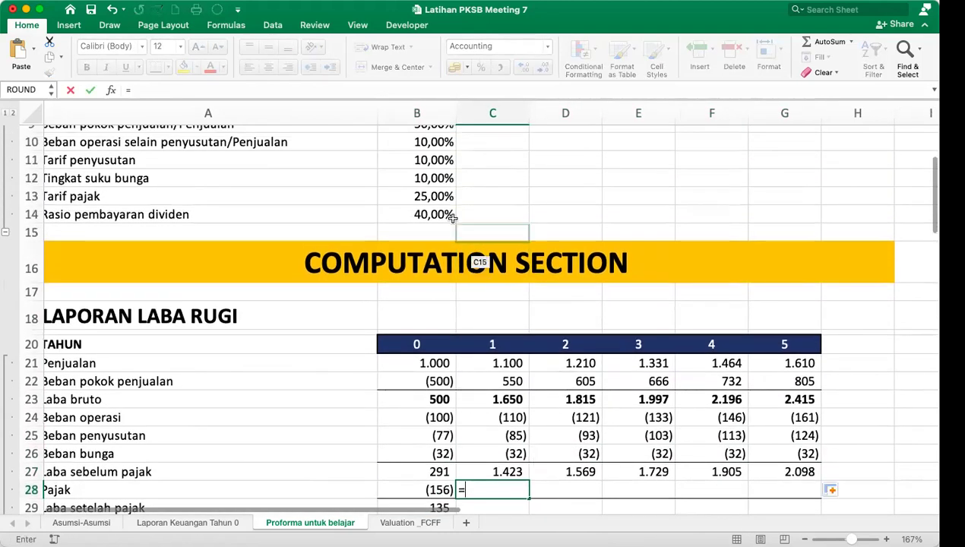
click(442, 196)
text(*)
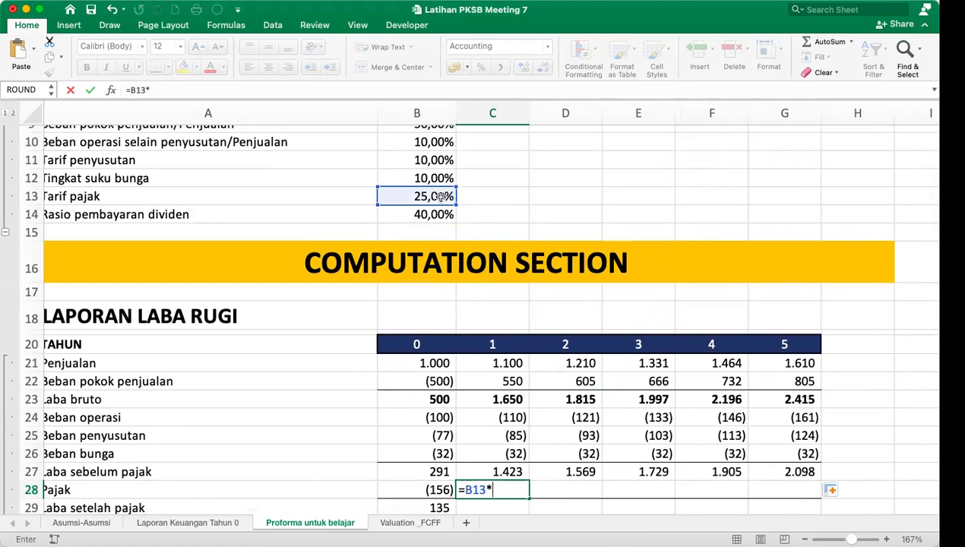
click(504, 471)
key(Return)
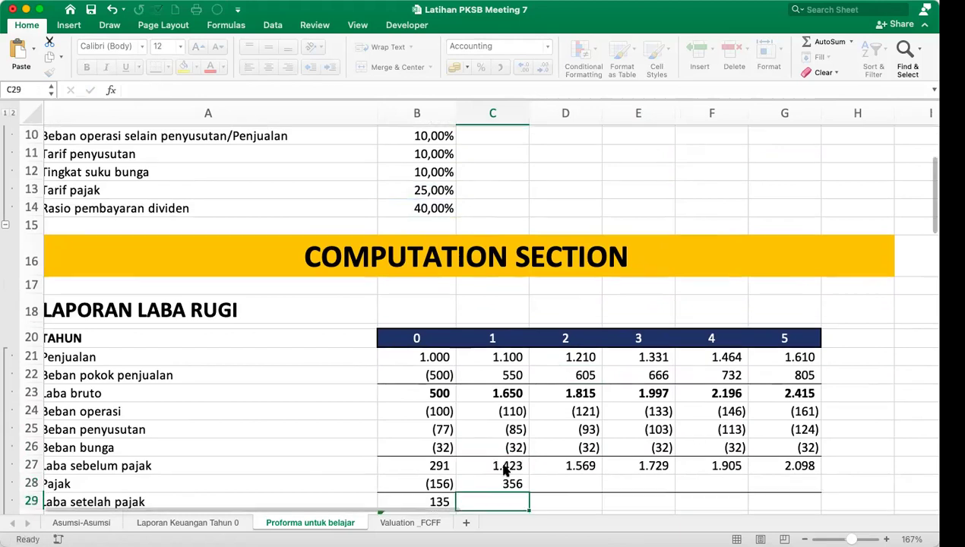
key(Up)
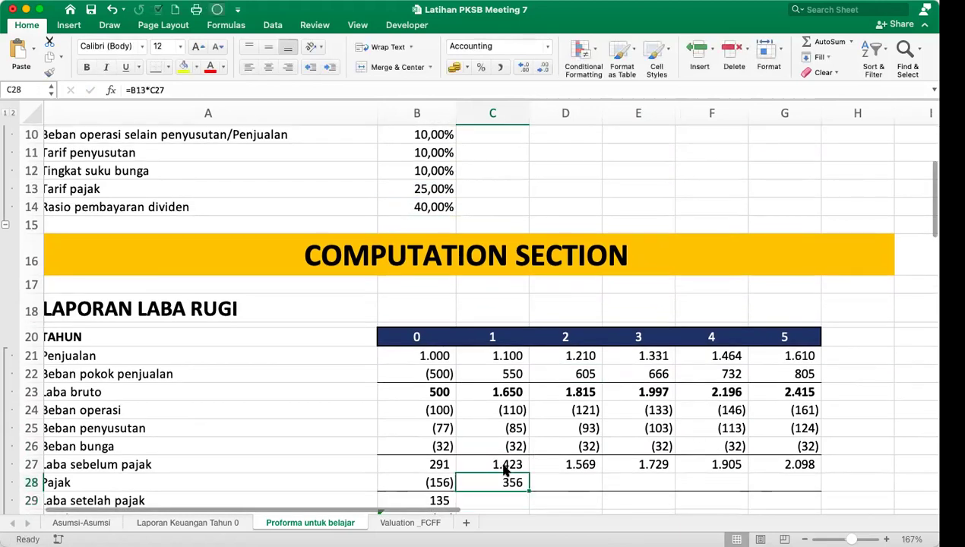
Try year-1 Pajak in C28 as the negative, absolute-reference formula =-$B$13*C27, and undo that formula entry.
click(130, 89)
text(-$B$)
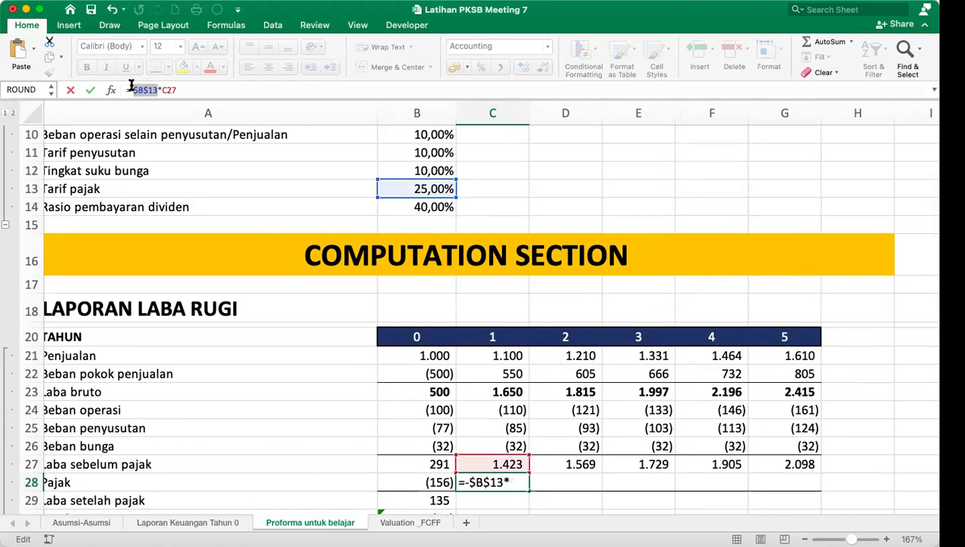
key(Return)
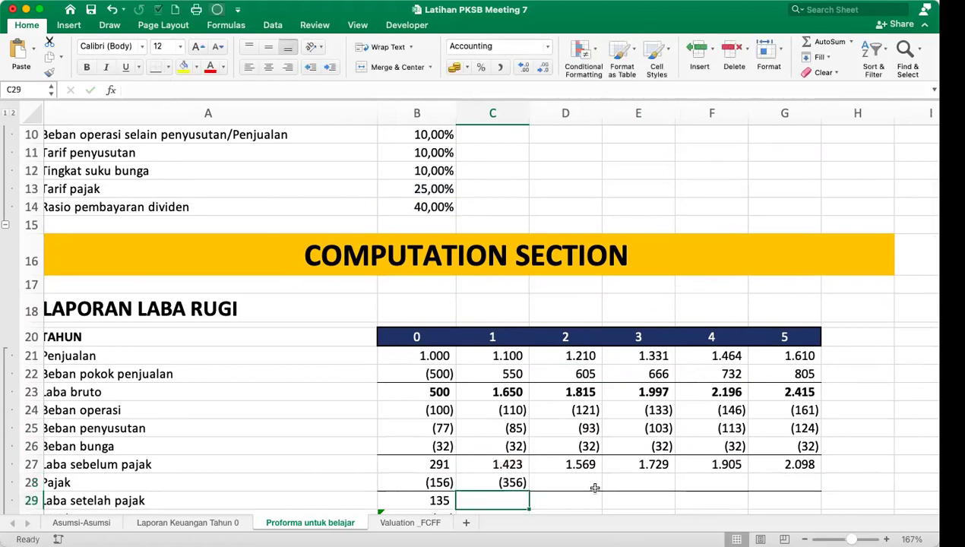
click(520, 481)
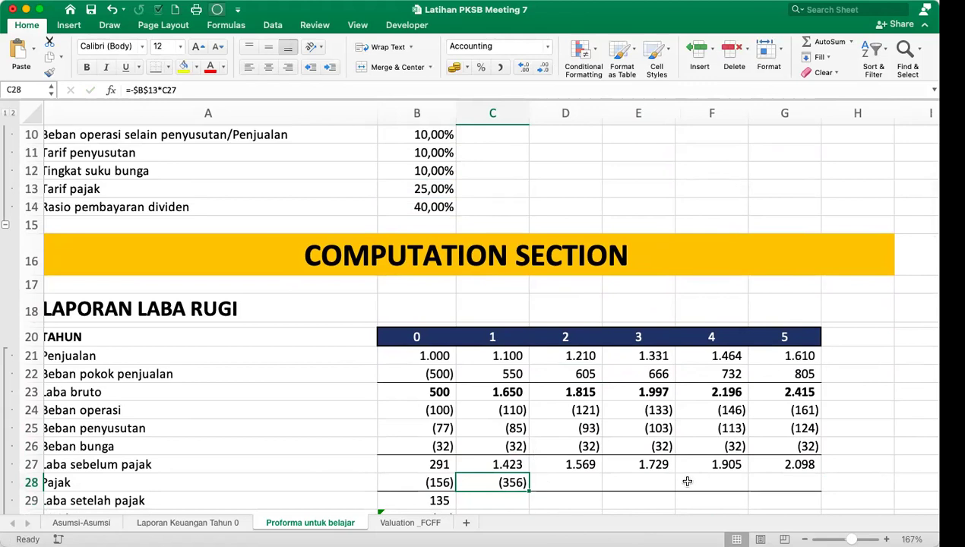
key(super+z)
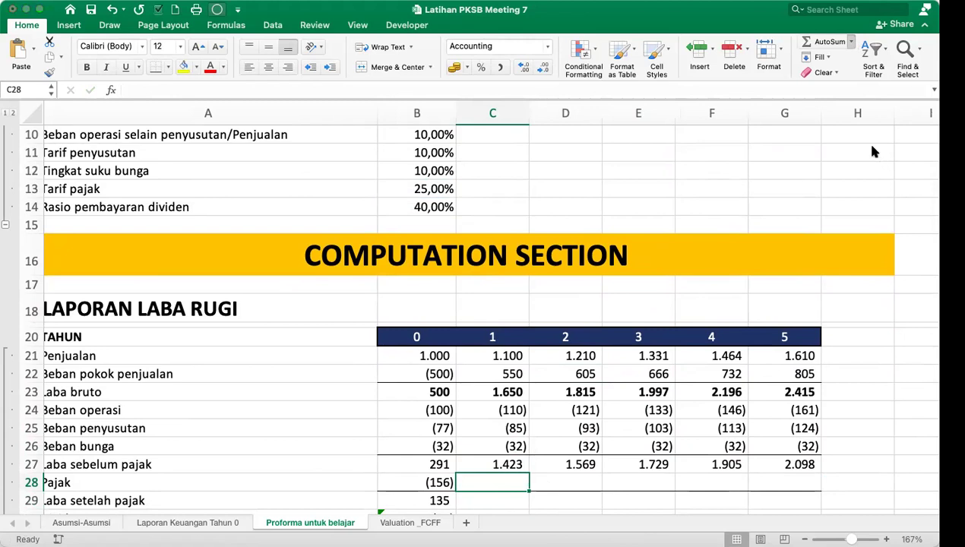
Calculate year-1 Pajak in C28 with the ROUND function as =ROUND(B13*C27;0).
key(shift+F3)
click(787, 164)
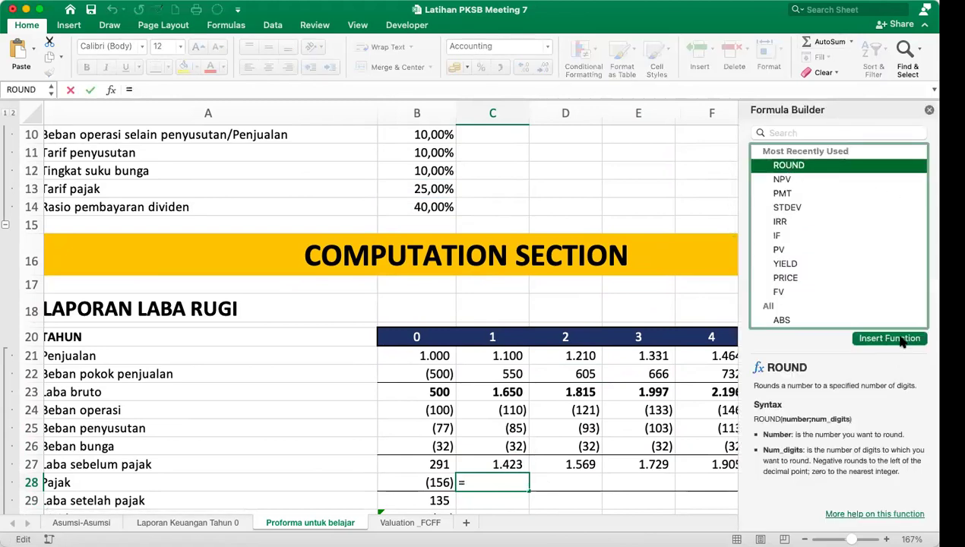
click(900, 341)
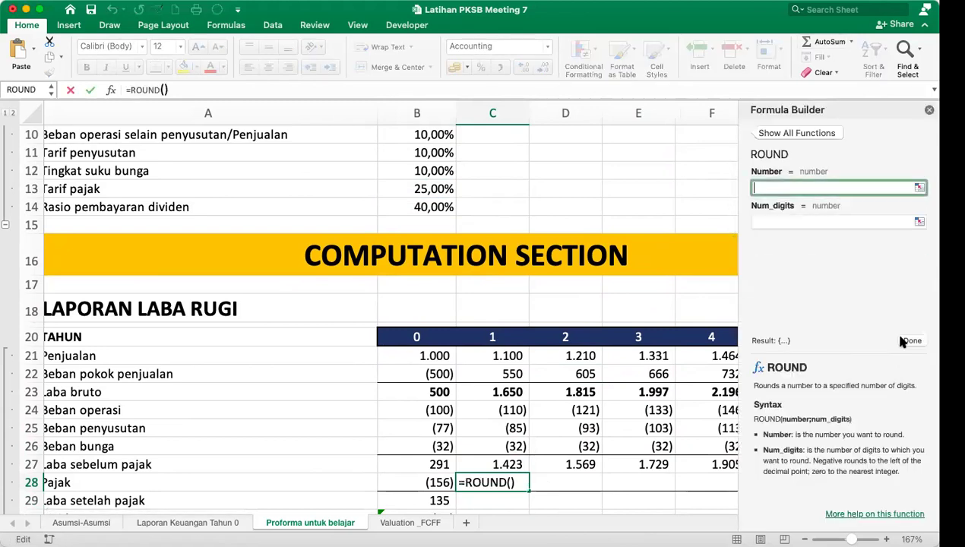
click(423, 189)
text(*)
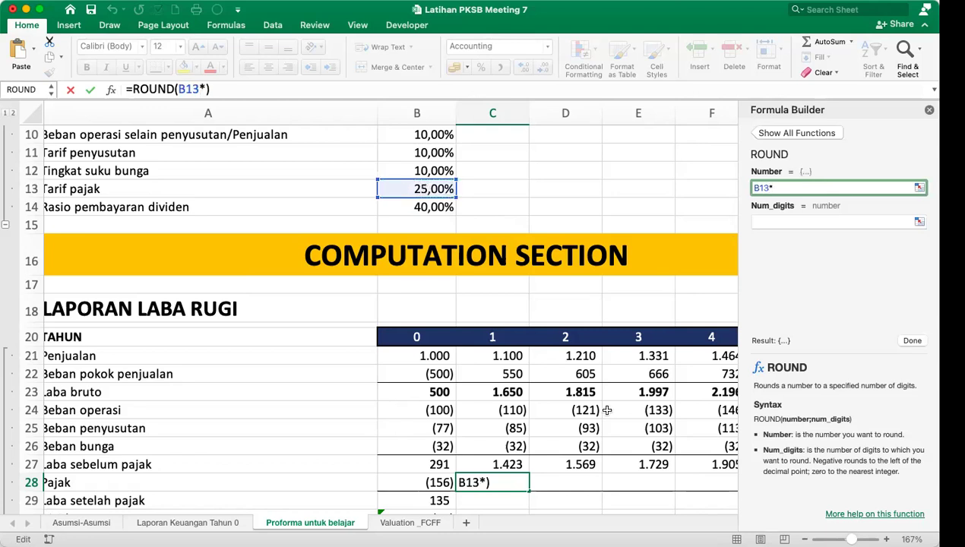
click(498, 465)
click(780, 221)
text(0)
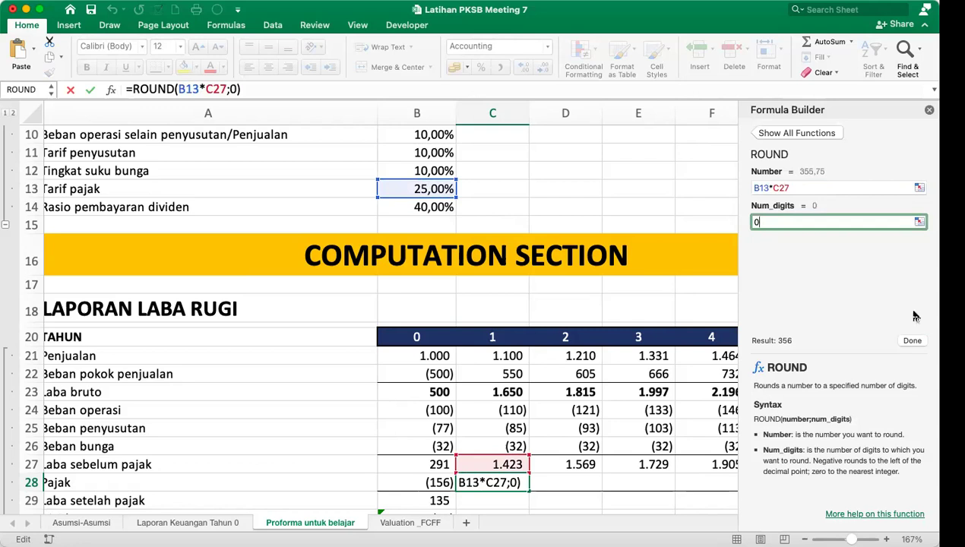
click(914, 342)
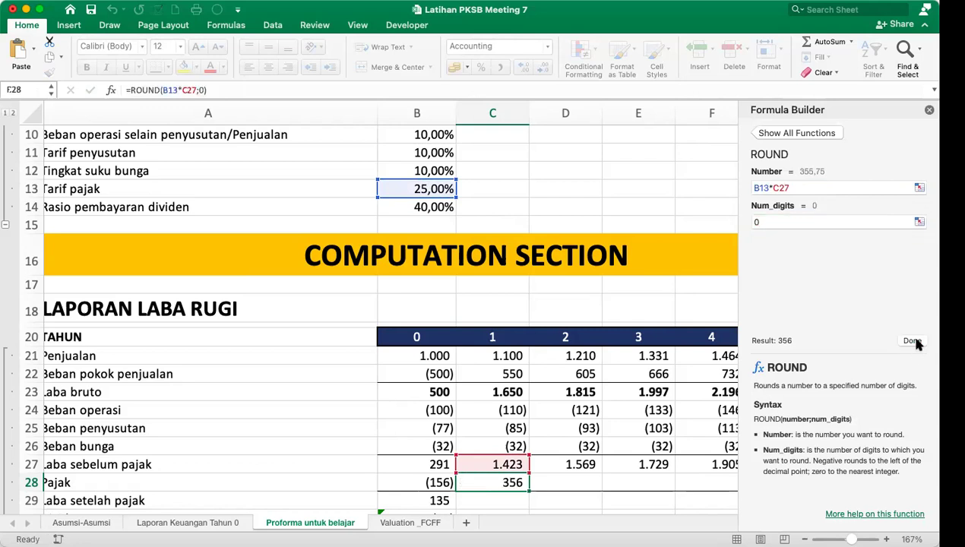
Make the Pajak formula in C28 negative with an absolute tax rate reference, =ROUND(-$B$13*C27;0), and close the function builder.
click(160, 89)
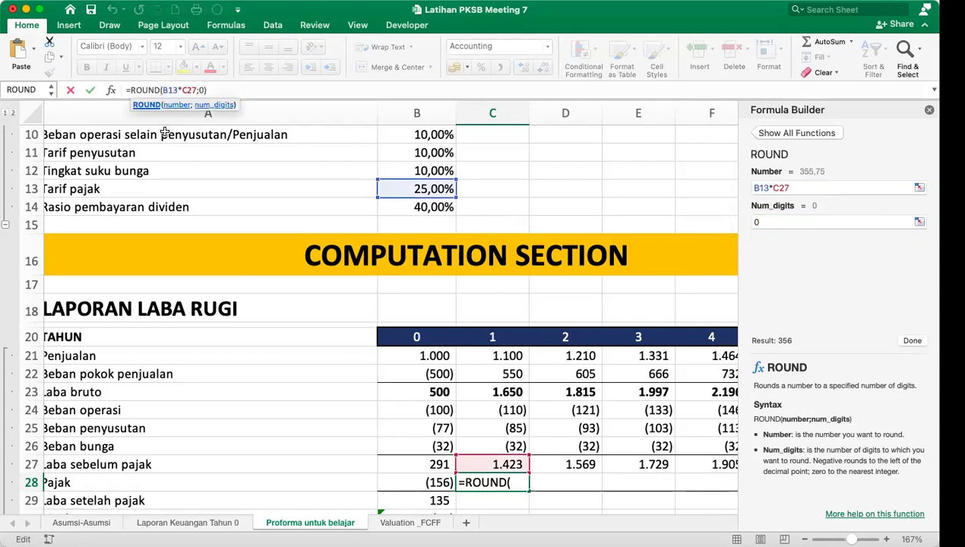
text(-)
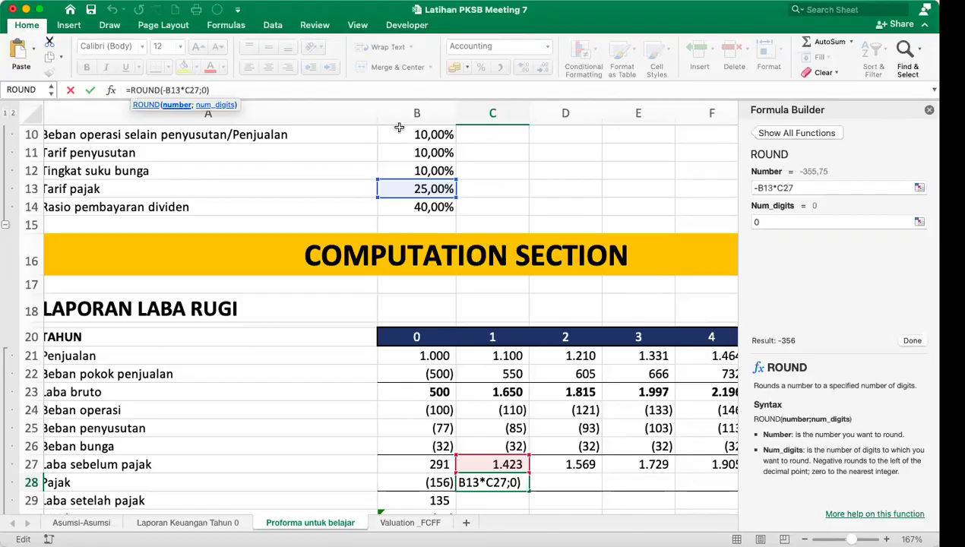
key(F4)
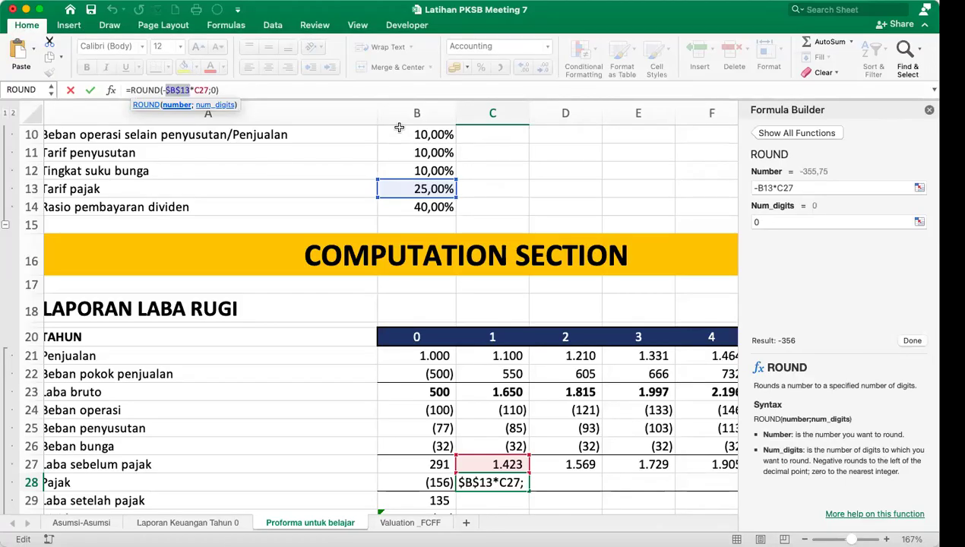
click(914, 342)
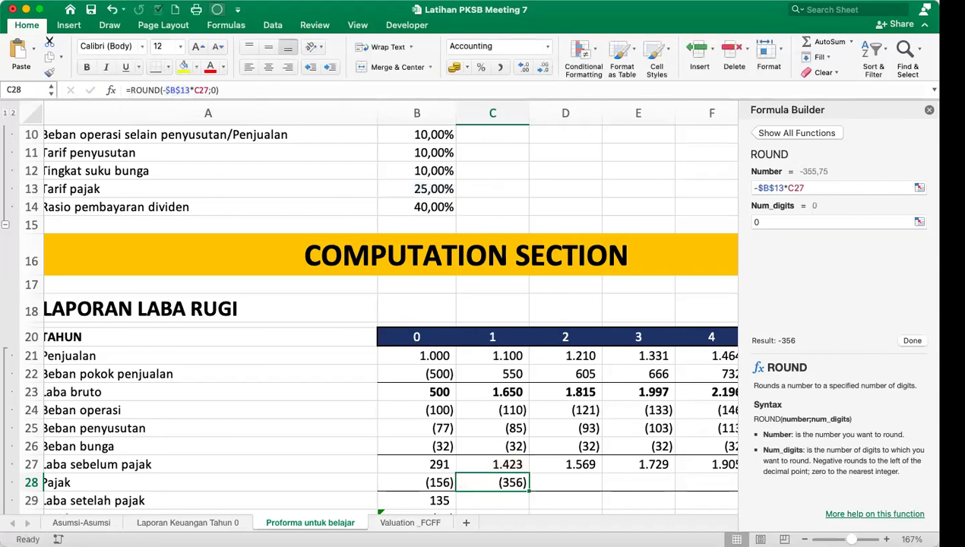
click(929, 109)
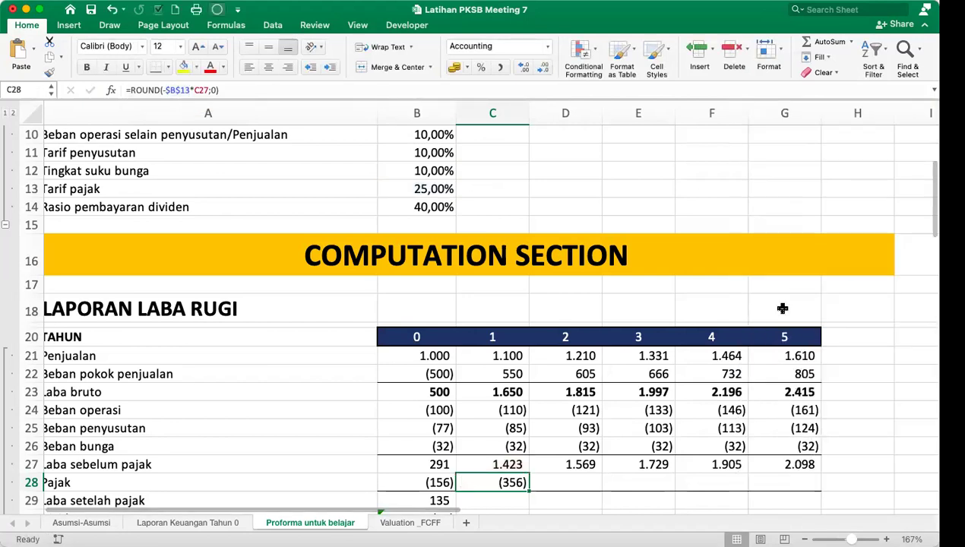
Copy the rounded Pajak formula from C28 across to year 5 in G28.
scroll(563, 493, down, 3)
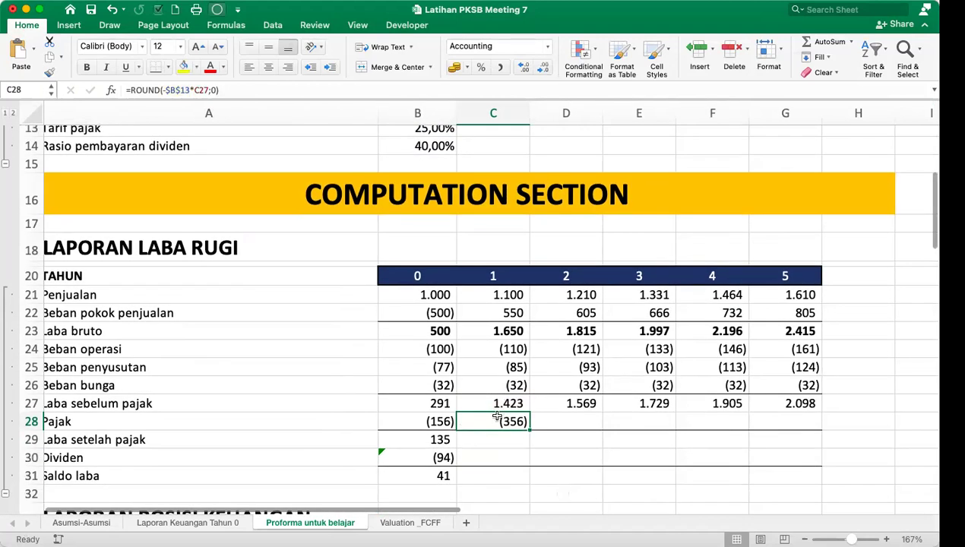
drag(531, 430, 814, 424)
click(857, 430)
Copy the Laba setelah pajak formula from year 0 in B29 across to year 5 in G29.
click(497, 438)
click(437, 439)
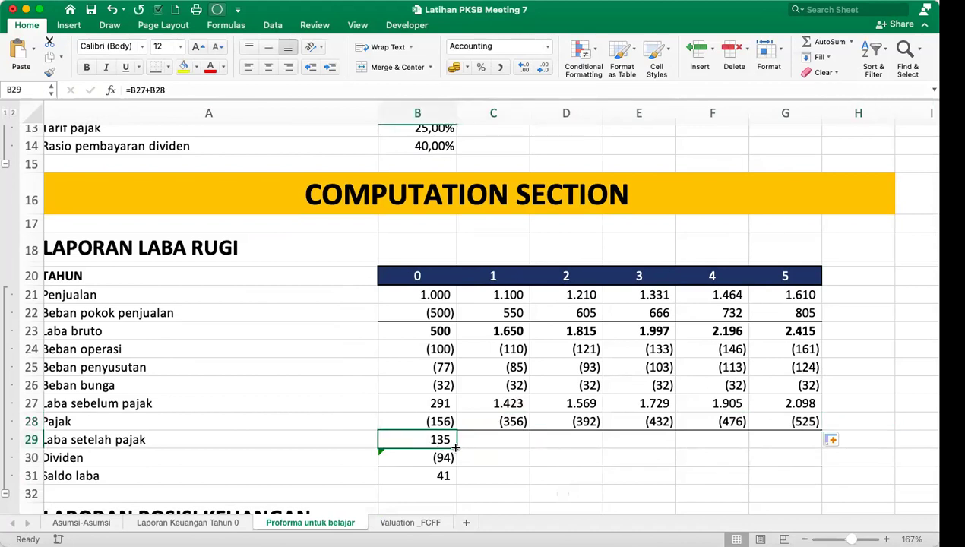
drag(463, 448, 801, 442)
Calculate year-1 Dividen in C30 from Rasio pembayaran dividen and Laba setelah pajak with the ROUND function as =ROUND(B14*C29;0).
scroll(586, 444, down, 2)
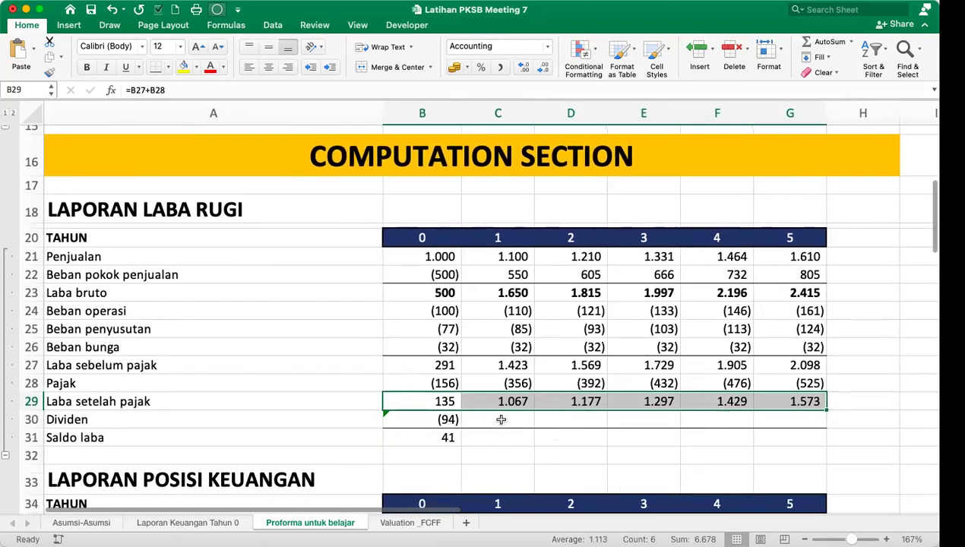
click(496, 414)
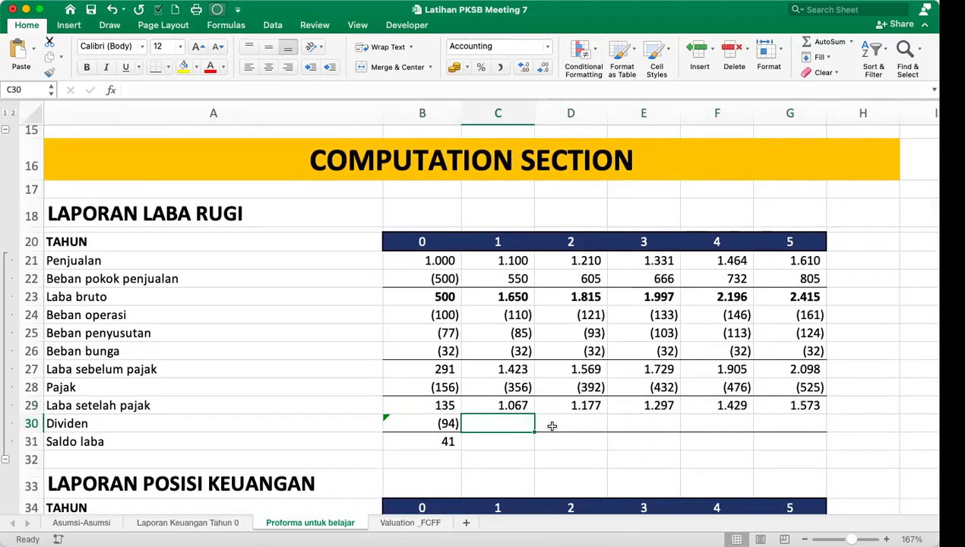
scroll(552, 426, up, 6)
scroll(552, 426, down, 3)
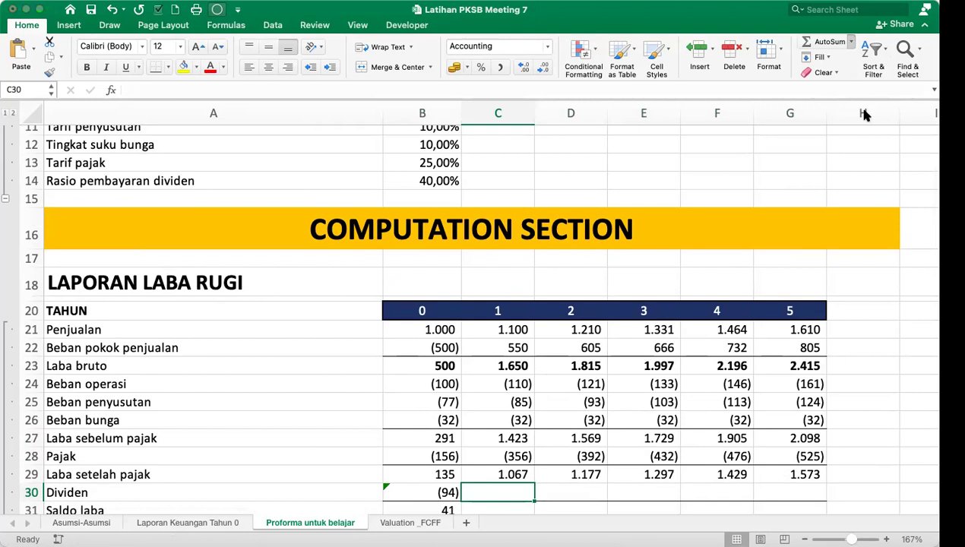
key(shift+F3)
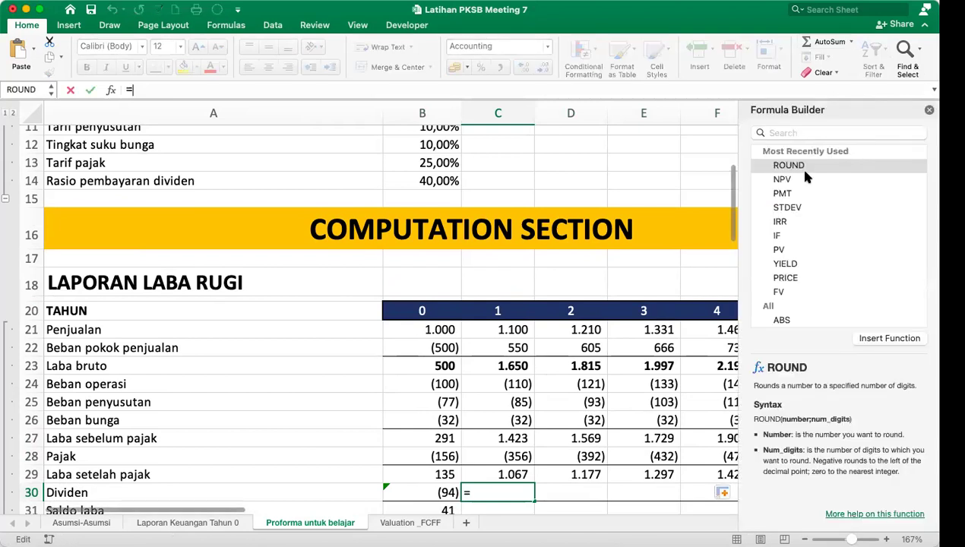
click(797, 165)
click(896, 340)
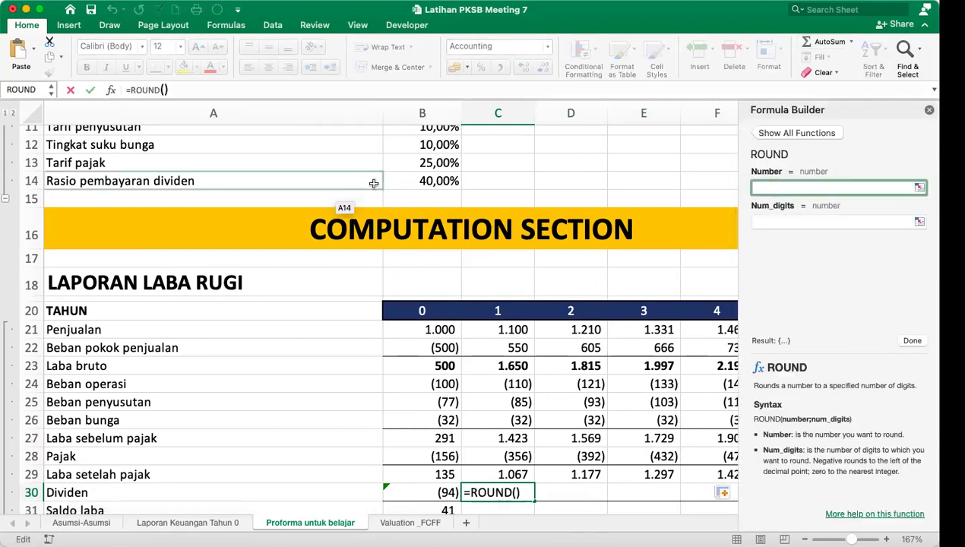
click(437, 182)
text(*)
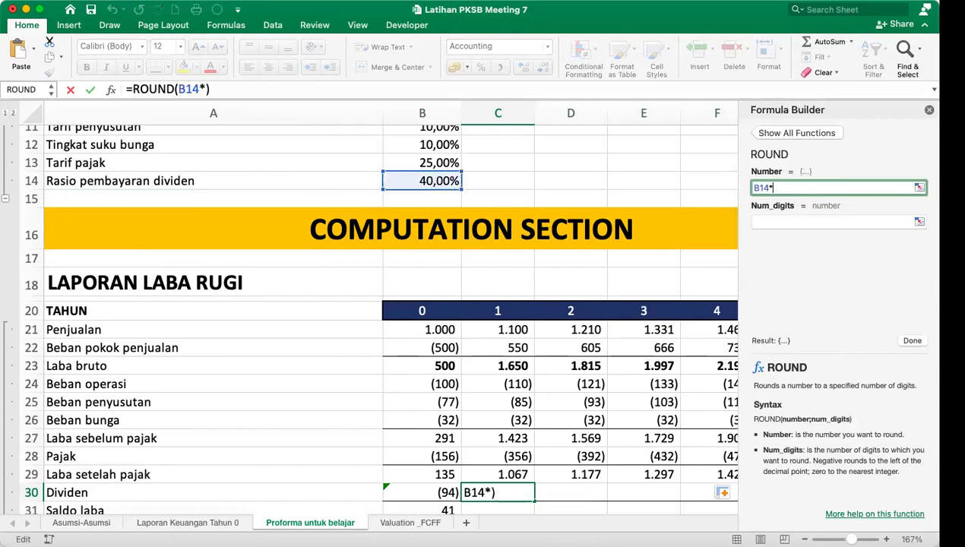
click(509, 473)
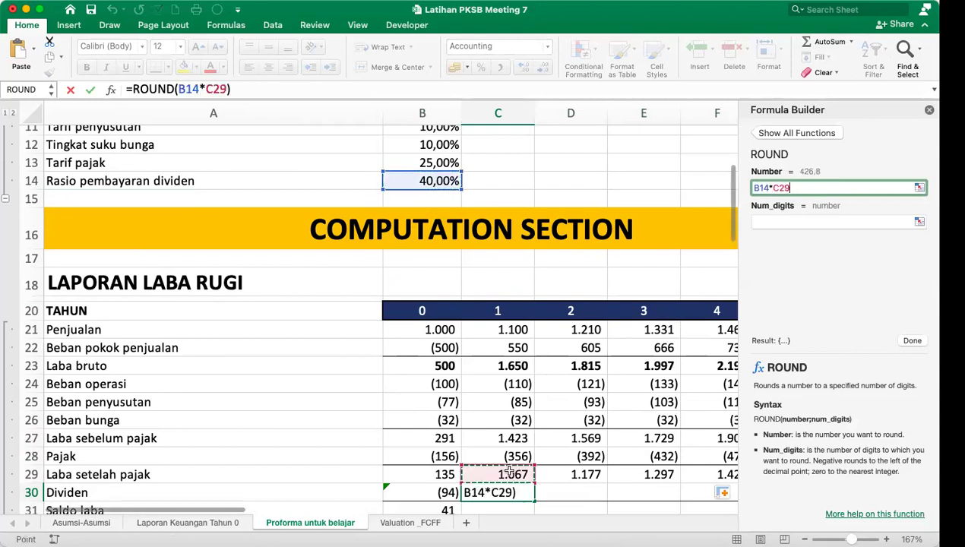
click(775, 222)
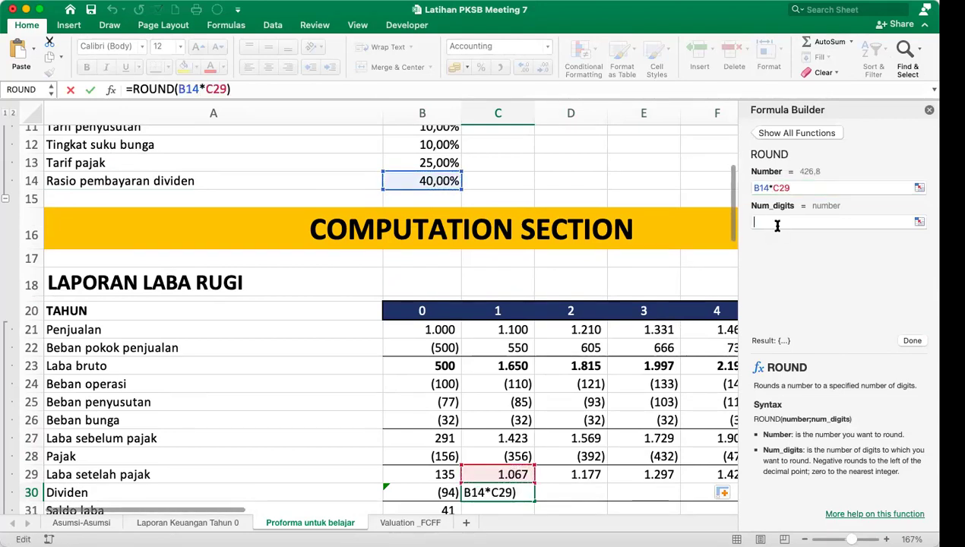
text(0)
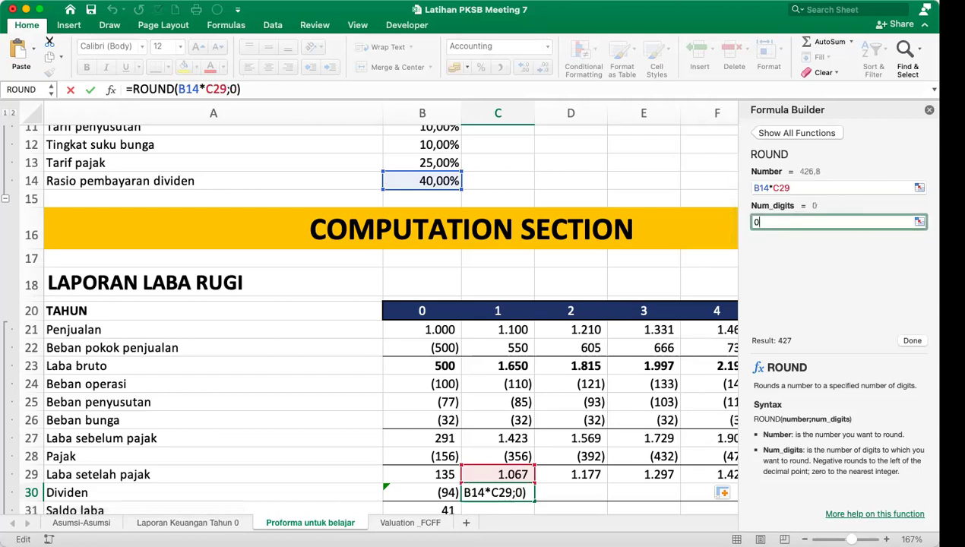
click(912, 340)
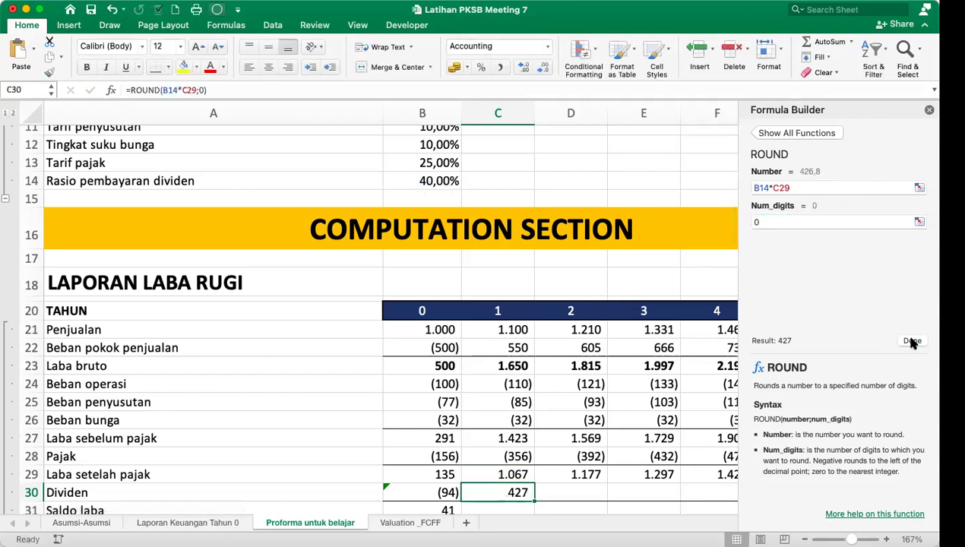
Change the Dividen formula in C30 to =ROUND(-$B$14*C29;0) and copy it across through year 5.
click(162, 90)
text(-)
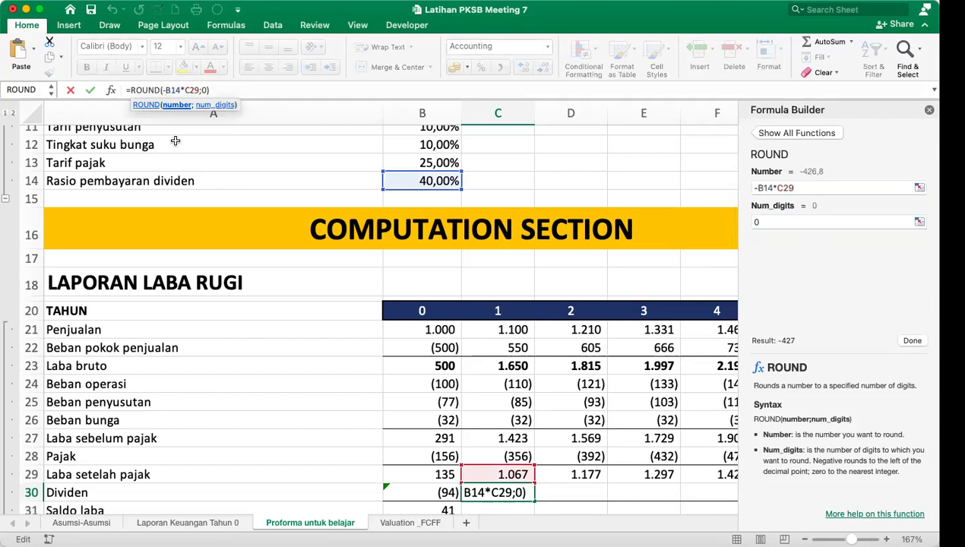
key(F4)
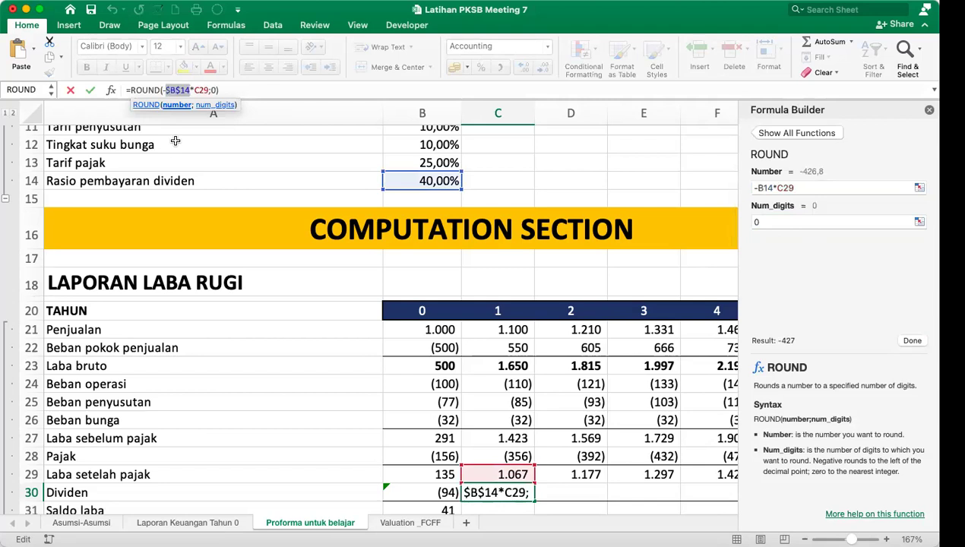
click(914, 342)
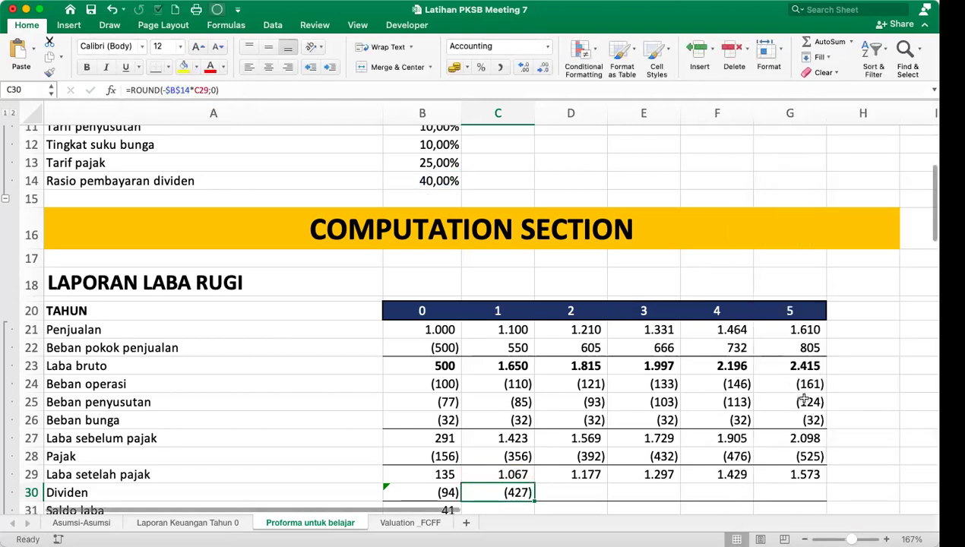
scroll(798, 396, down, 1)
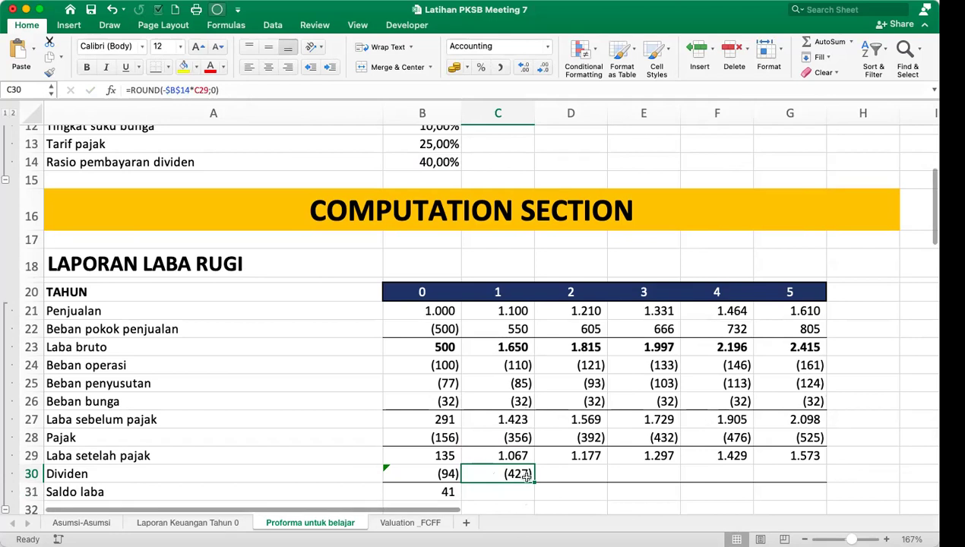
drag(533, 481, 817, 474)
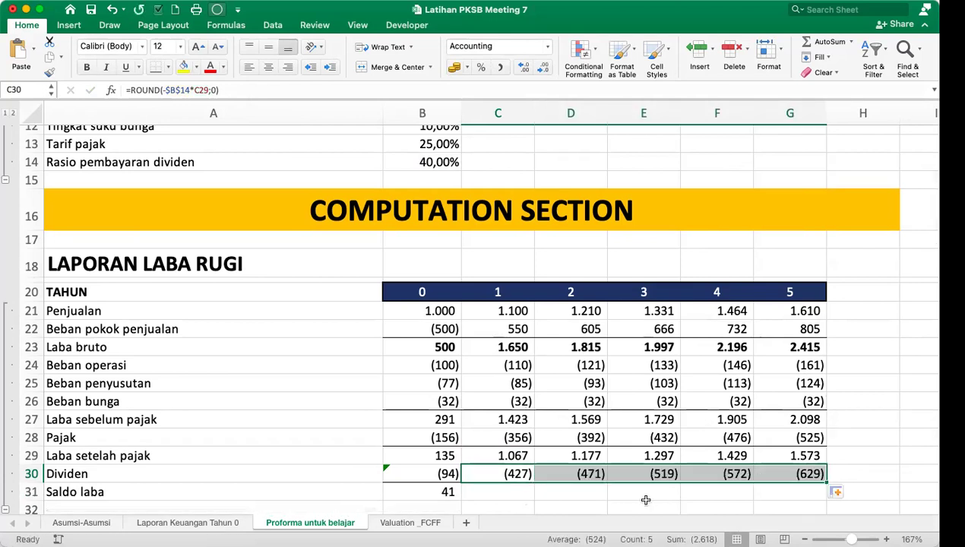
Copy the income statement's Saldo laba formula from year 0 in B31 across to year 5 in G31.
click(537, 491)
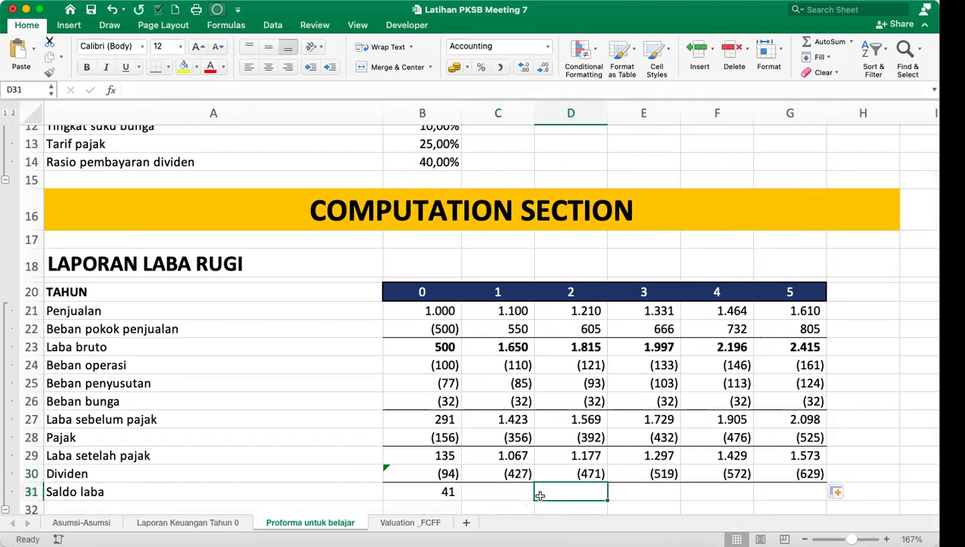
click(487, 481)
scroll(487, 481, down, 3)
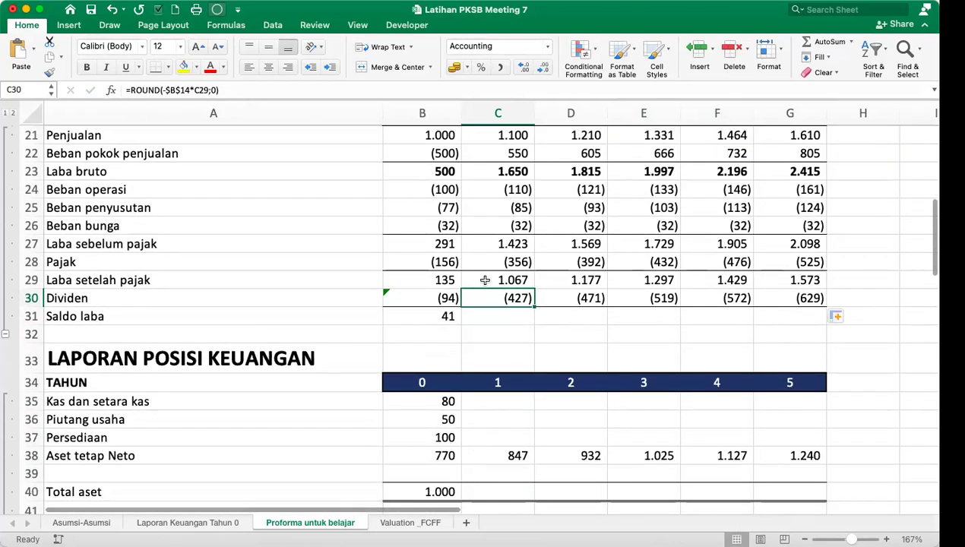
click(445, 317)
drag(454, 329, 817, 325)
click(494, 342)
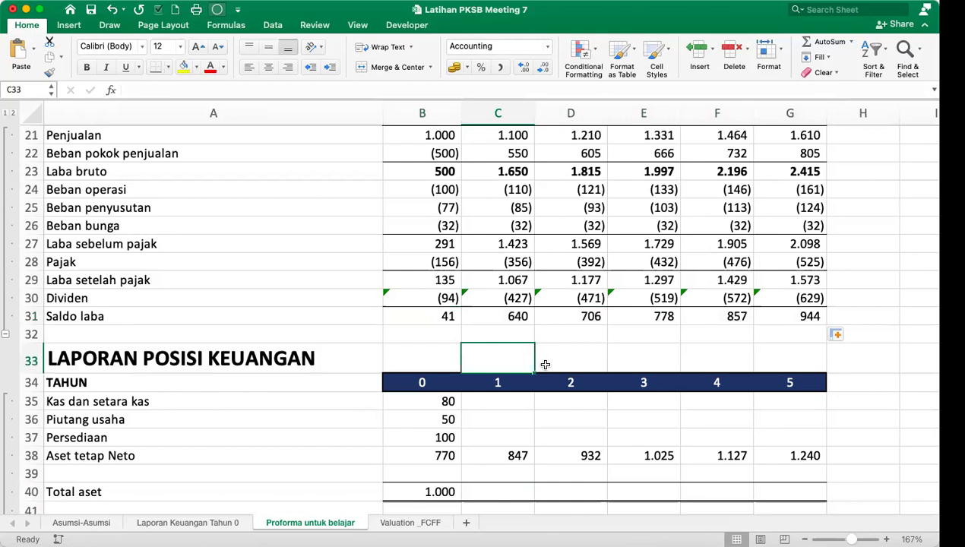
scroll(545, 364, down, 3)
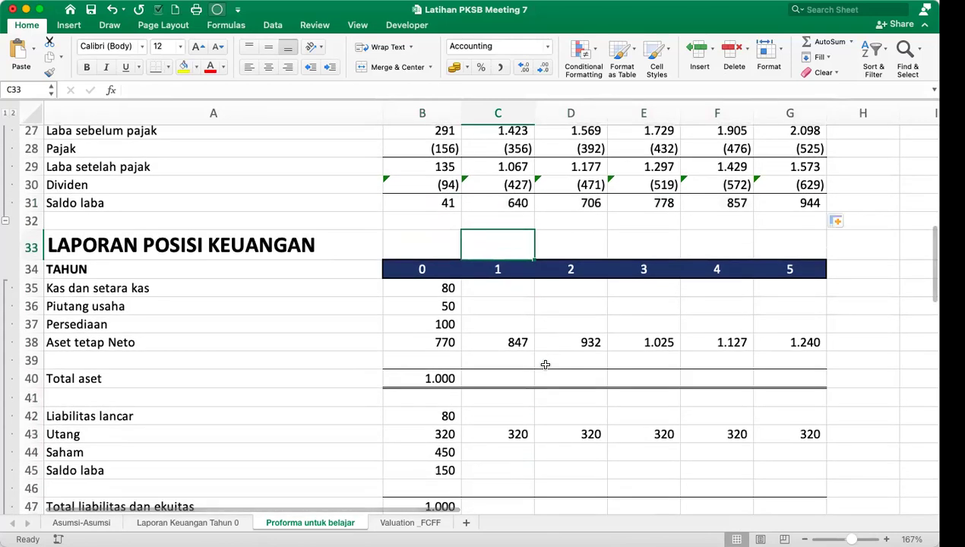
Calculate the balance sheet's year-1 Saldo laba in C45 as =B45+C31, adding the year's retained profit to the previous balance.
click(507, 472)
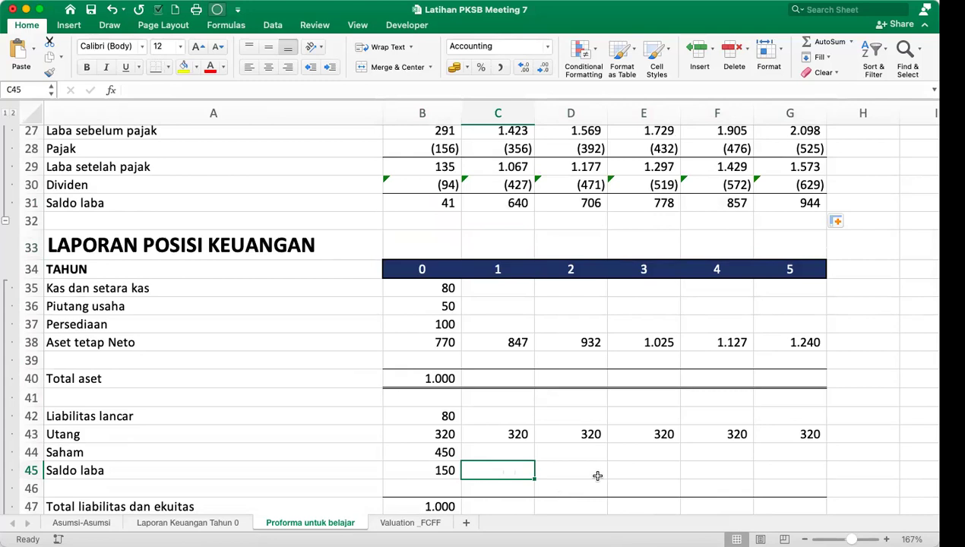
text(=)
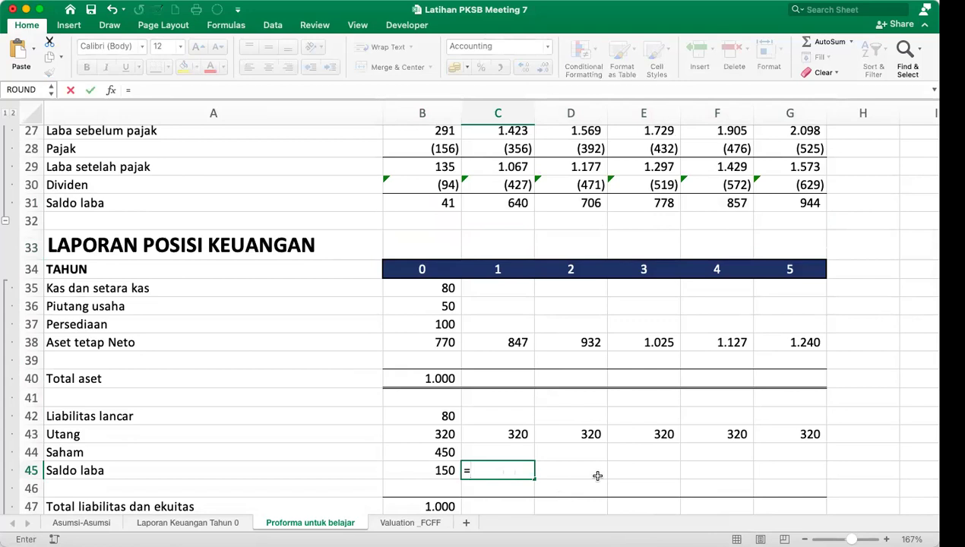
key(Left)
text(+)
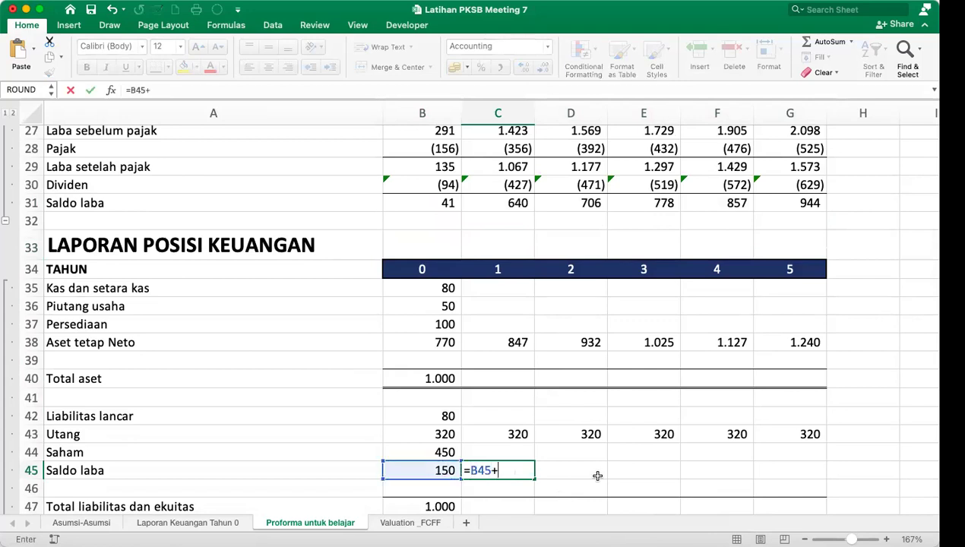
click(517, 203)
key(Return)
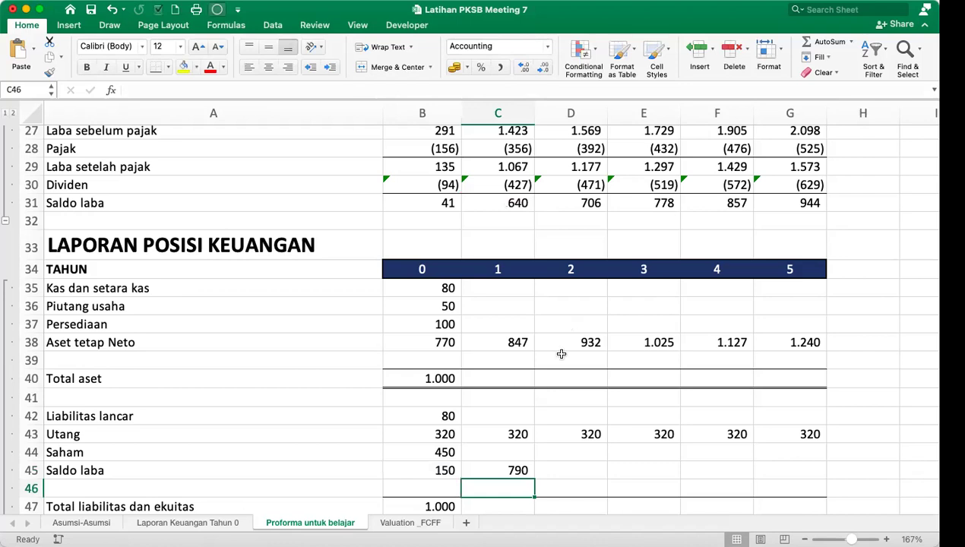
click(506, 467)
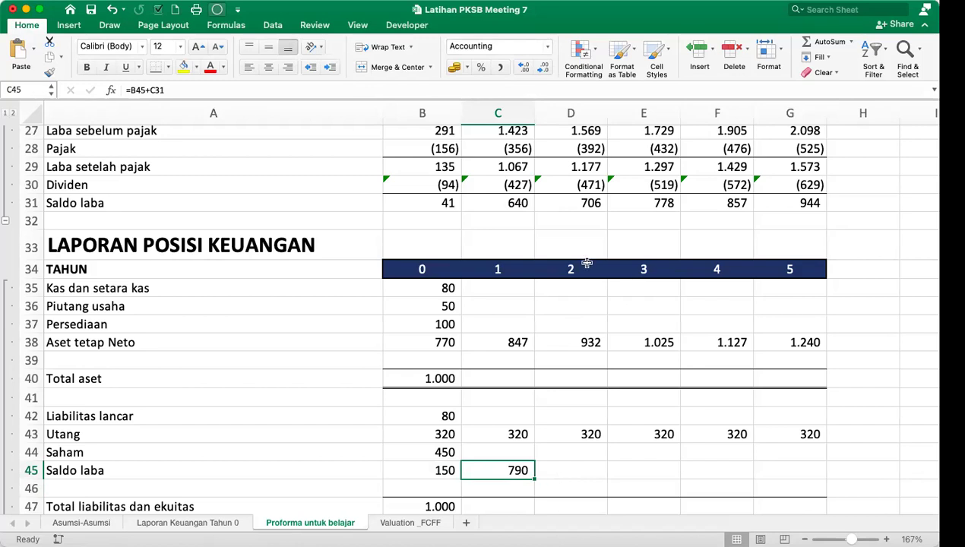
click(523, 202)
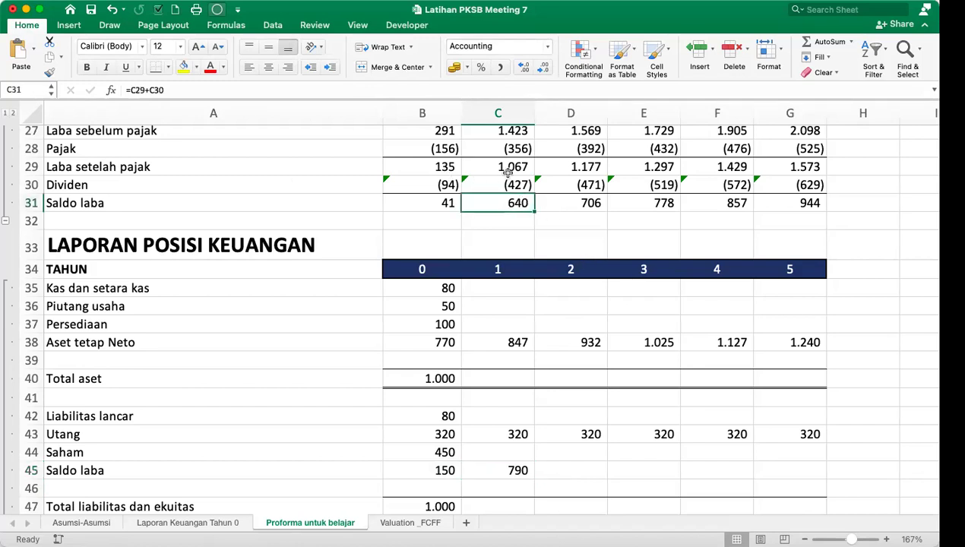
Make the Laba setelah pajak values in B29:G29 bold.
drag(435, 168, 798, 166)
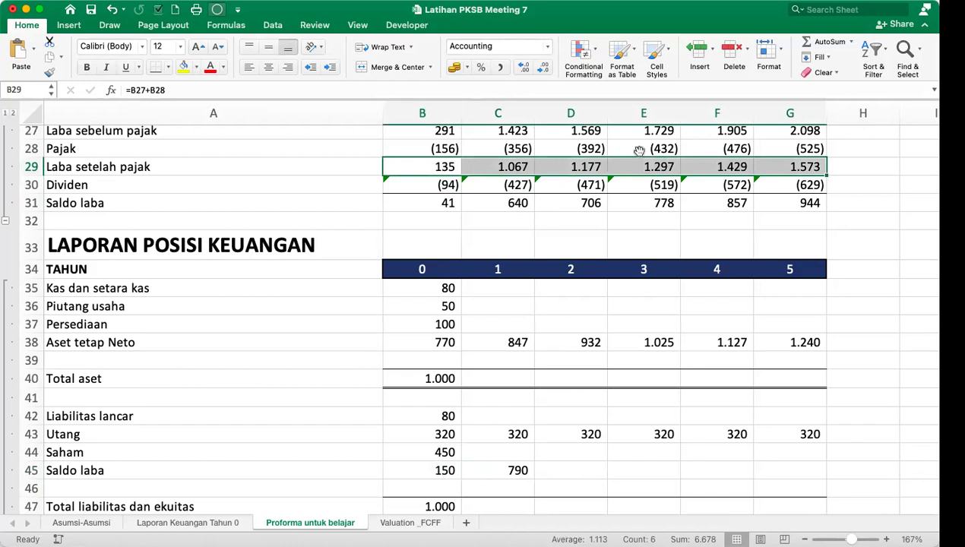
click(86, 66)
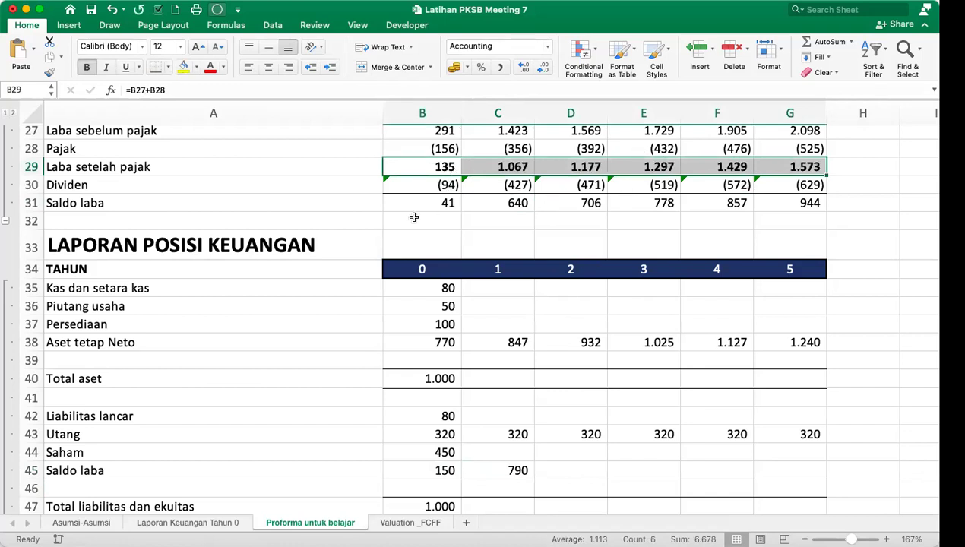
drag(420, 204, 753, 204)
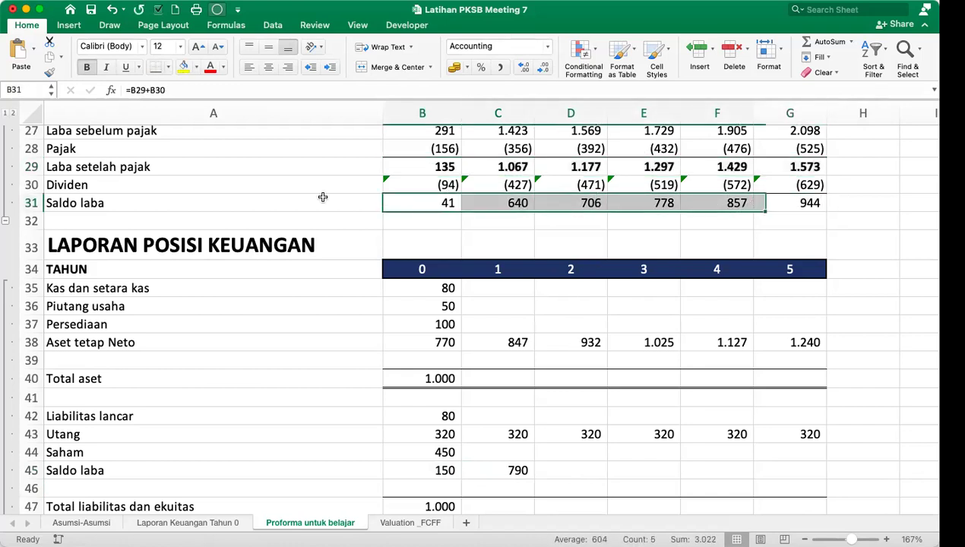
Rename the income statement's Saldo laba label in A31 as "Penambahan saldo laba".
click(48, 203)
double_click(48, 202)
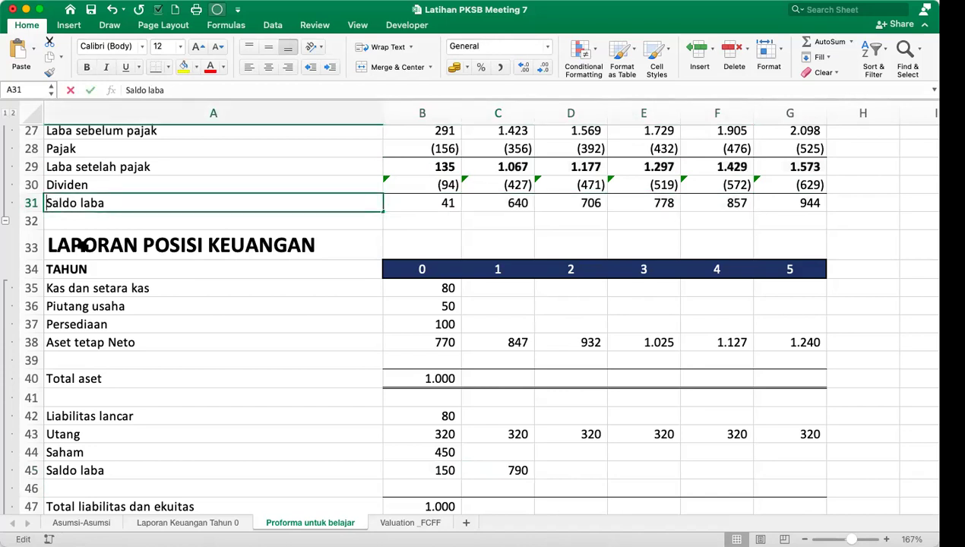
text(Penambahan)
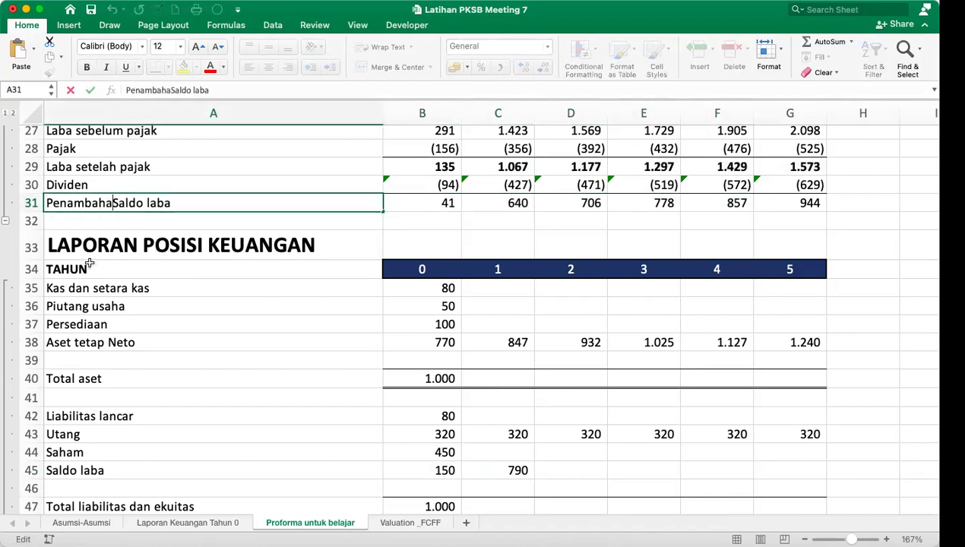
key(Right)
key(BackSpace)
text(s)
key(Return)
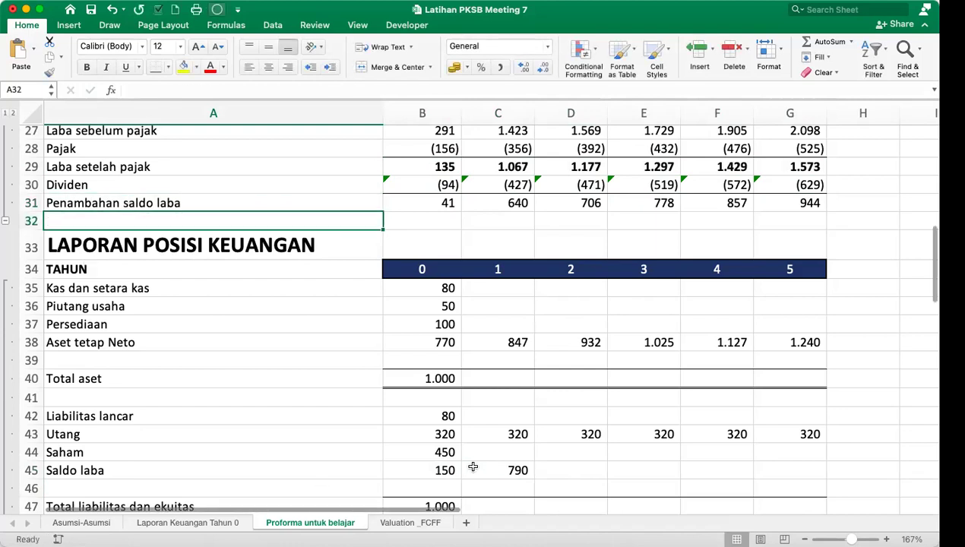
Copy the balance sheet's Saldo laba formula from year 1 in C45 across to year 5 in G45.
click(430, 469)
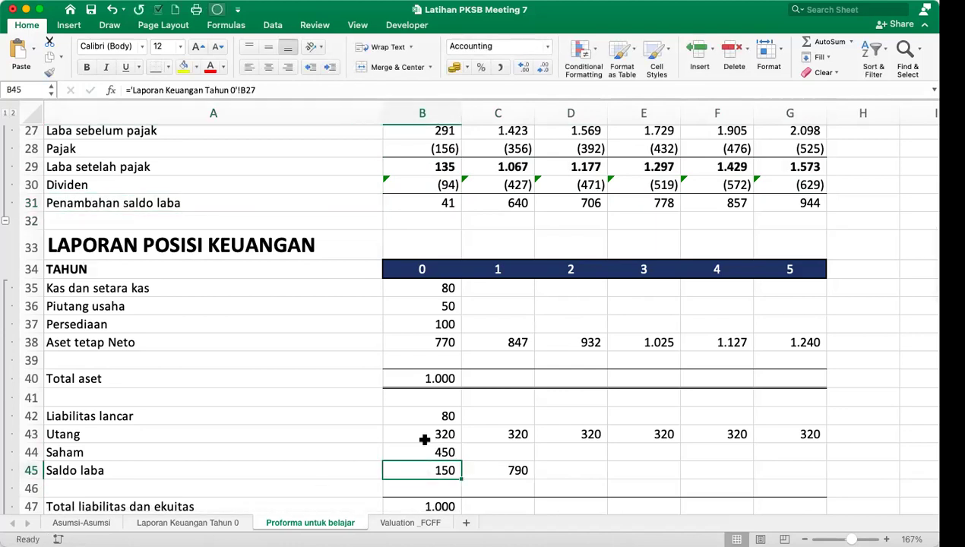
click(514, 203)
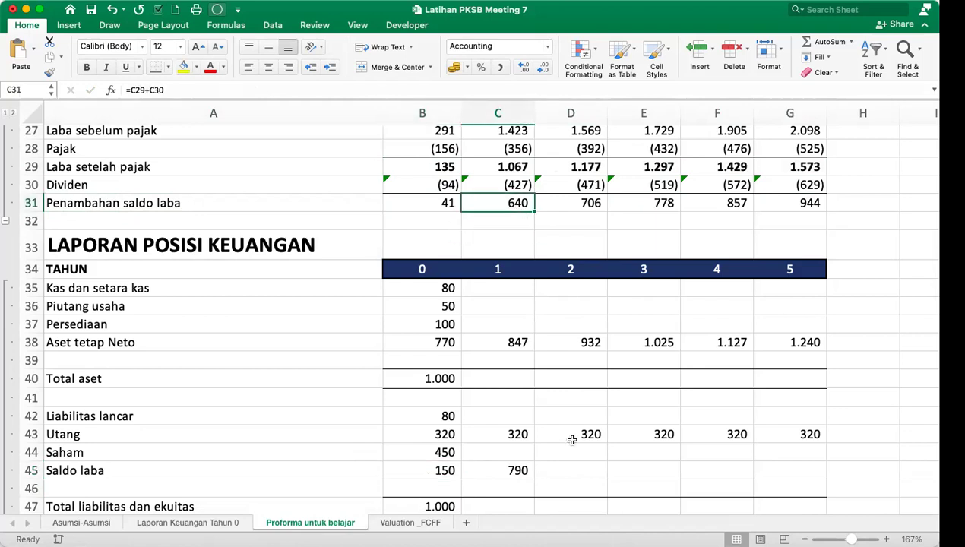
click(517, 468)
drag(534, 476, 804, 471)
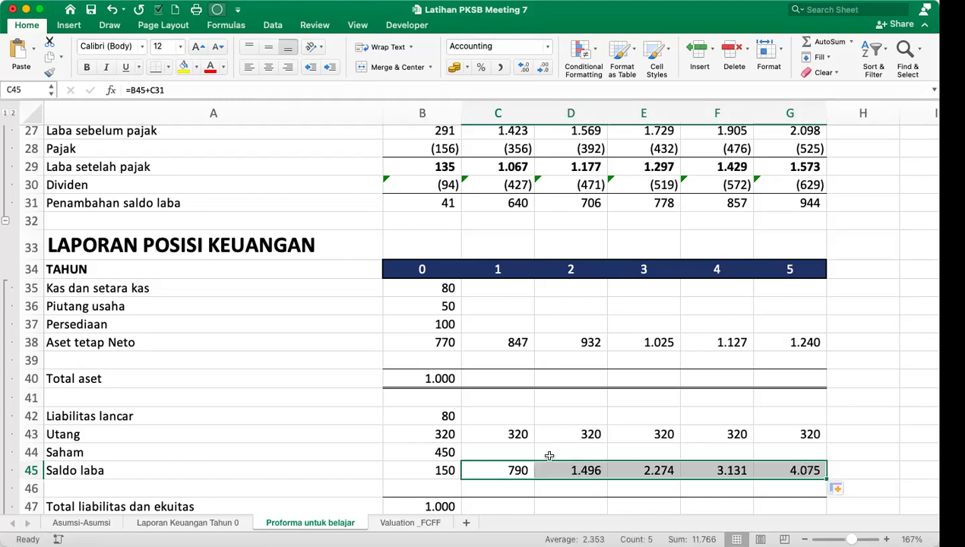
Set year-1 Saham in C44 equal to the previous year with =B44 and copy it across to year 5 in G44.
click(506, 450)
text(=)
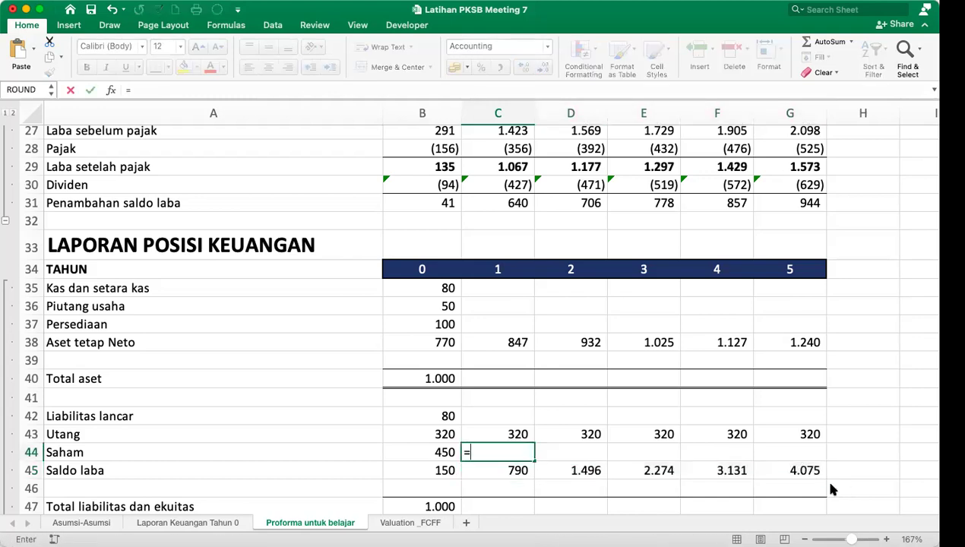
key(Left)
key(Return)
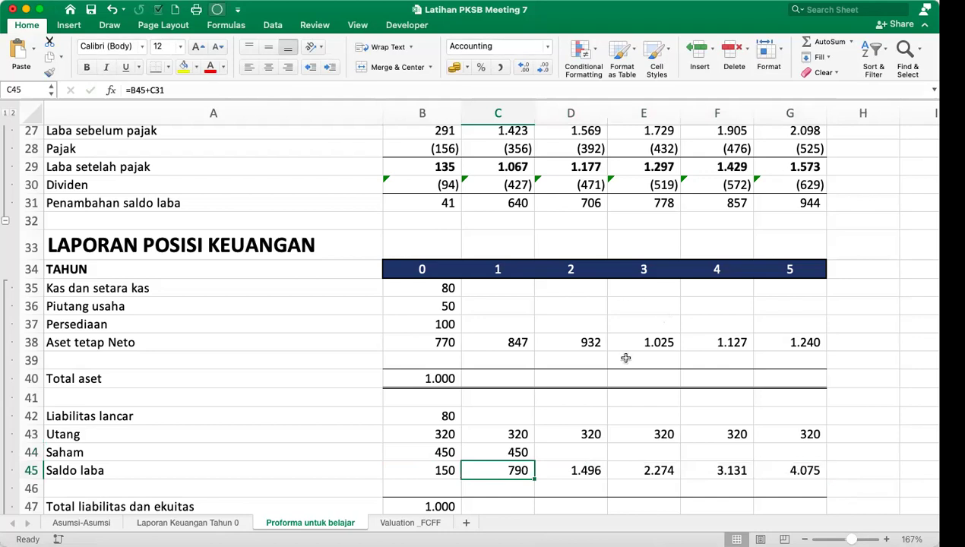
click(524, 455)
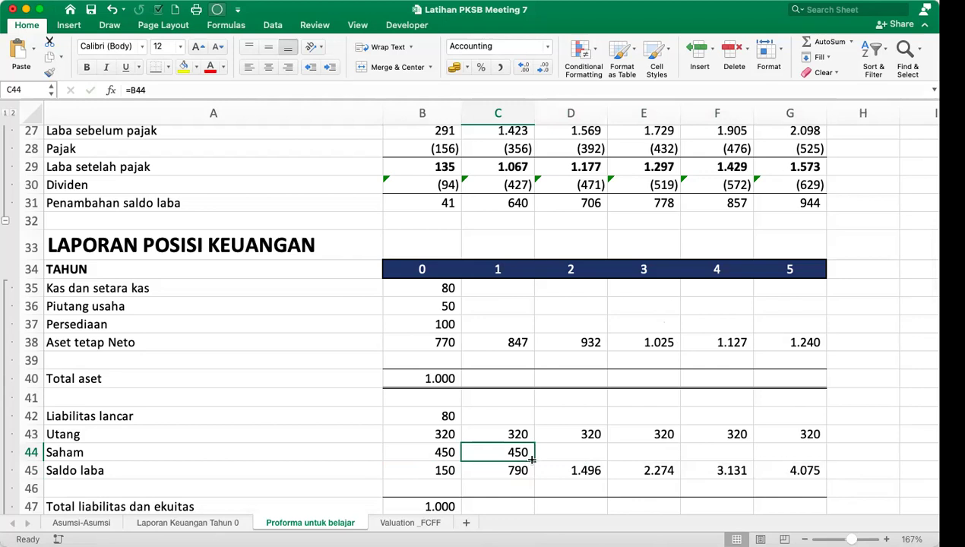
drag(538, 460, 815, 455)
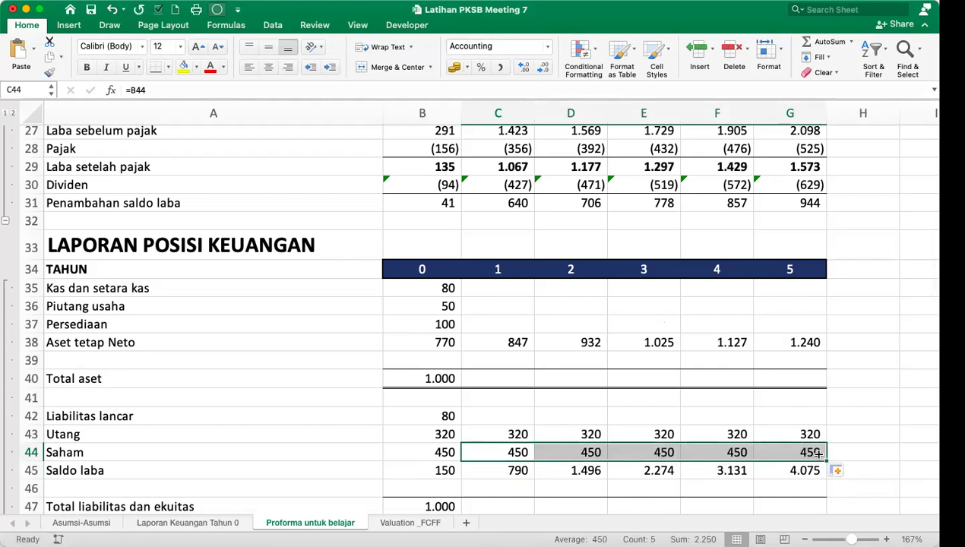
Review the Piutang usaha/penjualan assumption in A5:B5 as the basis for projecting Piutang usaha.
click(514, 421)
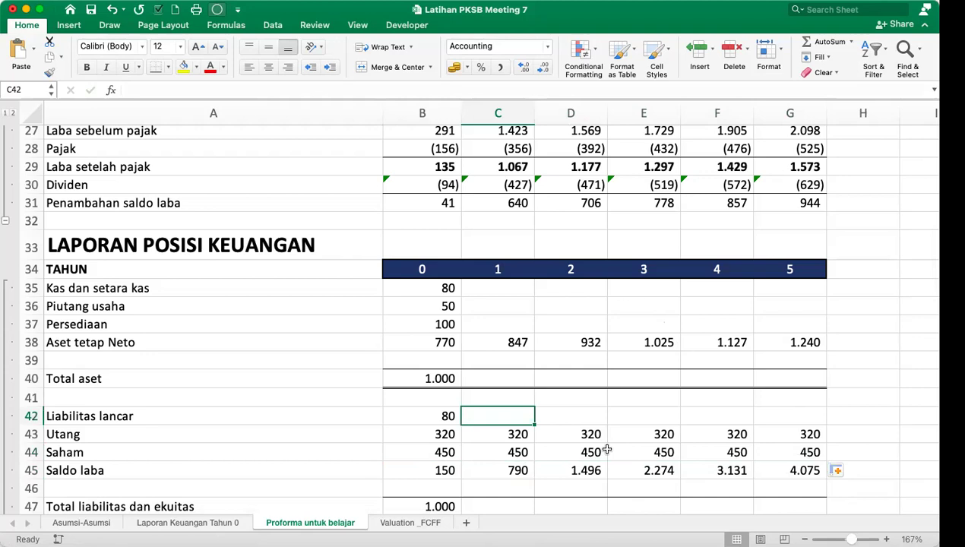
scroll(607, 450, down, 3)
scroll(608, 450, up, 3)
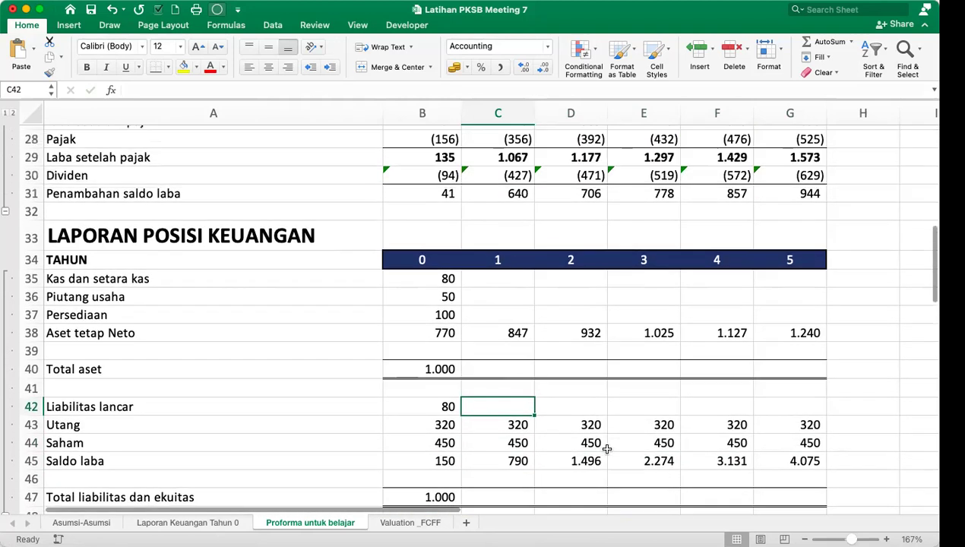
click(498, 296)
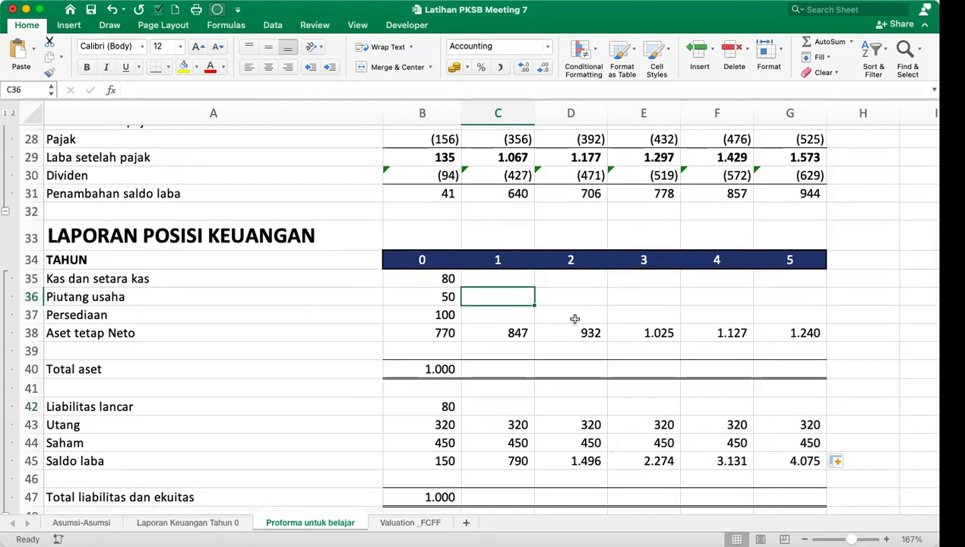
scroll(575, 320, up, 10)
drag(160, 241, 438, 241)
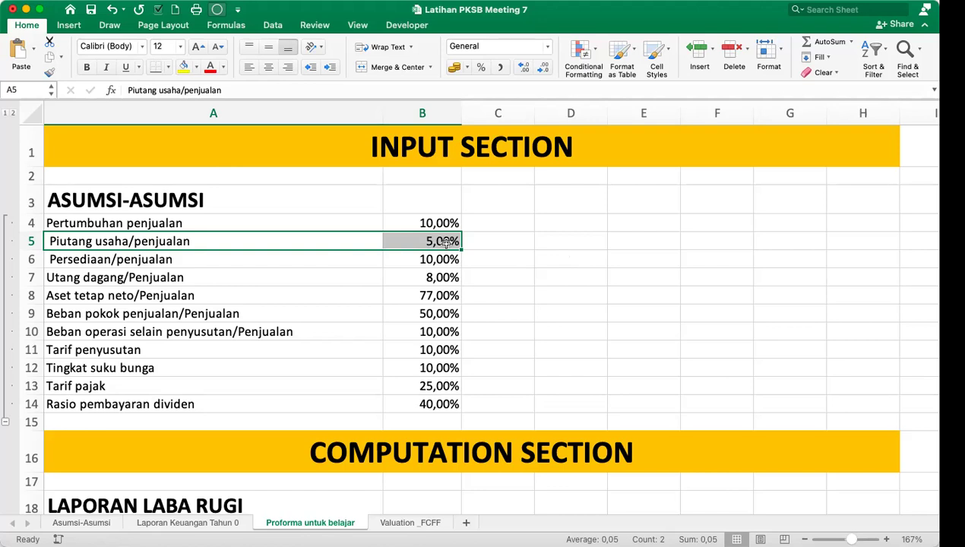
scroll(445, 241, down, 10)
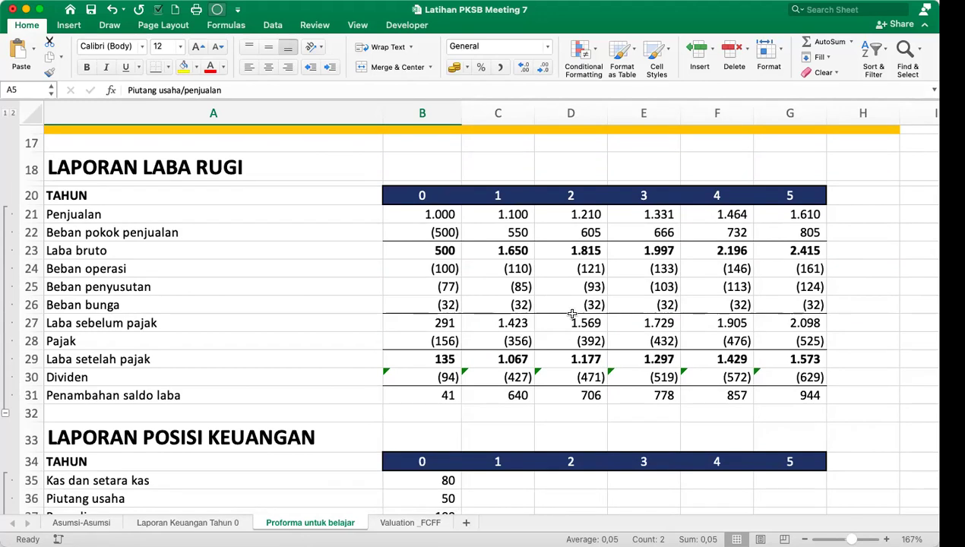
Calculate year-1 Piutang usaha in C36 from the Piutang usaha/penjualan assumption and year-1 Penjualan as =B5*C21.
click(503, 492)
text(=)
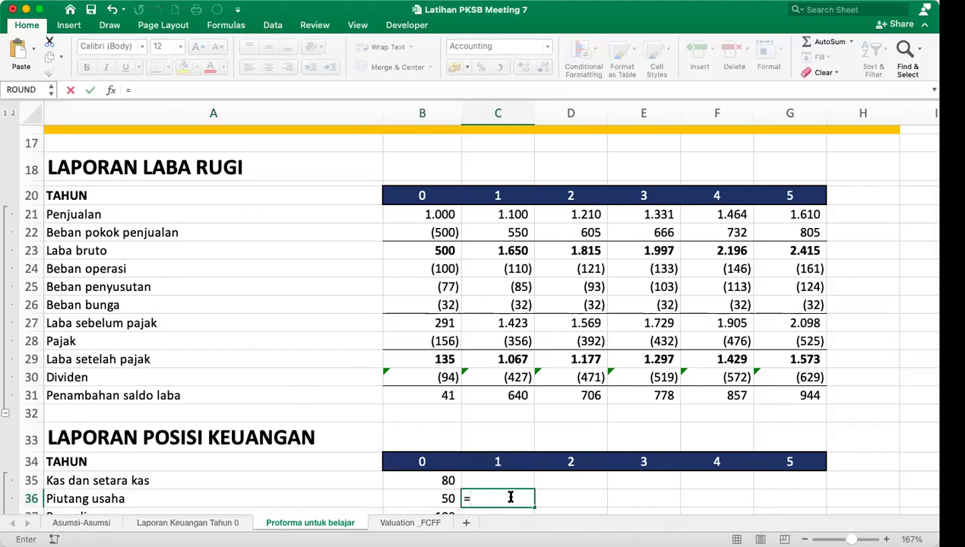
scroll(558, 395, up, 10)
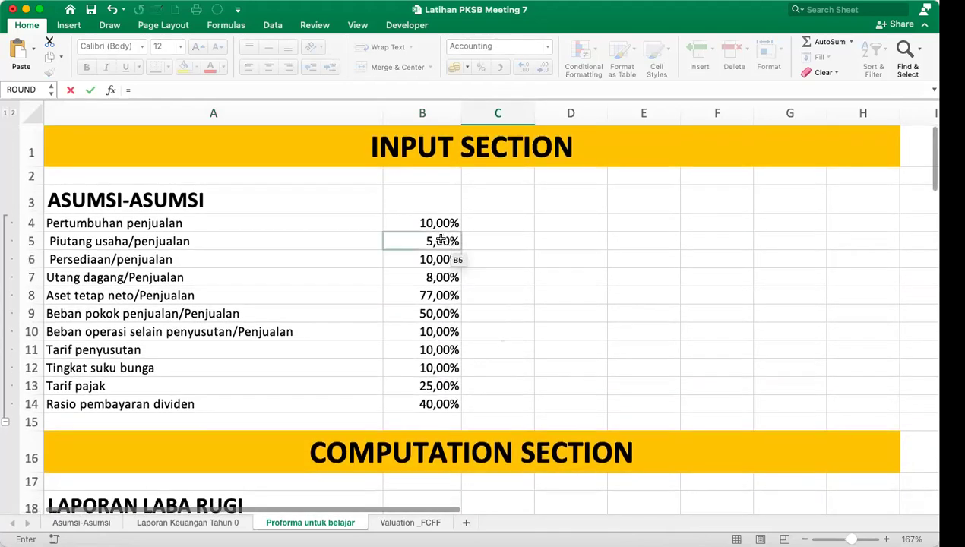
click(442, 241)
text(*)
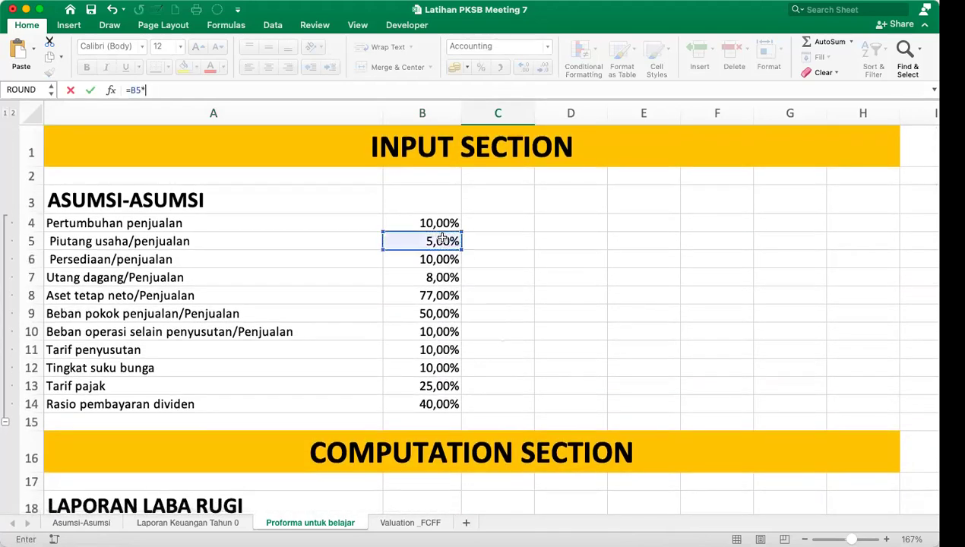
scroll(658, 364, down, 5)
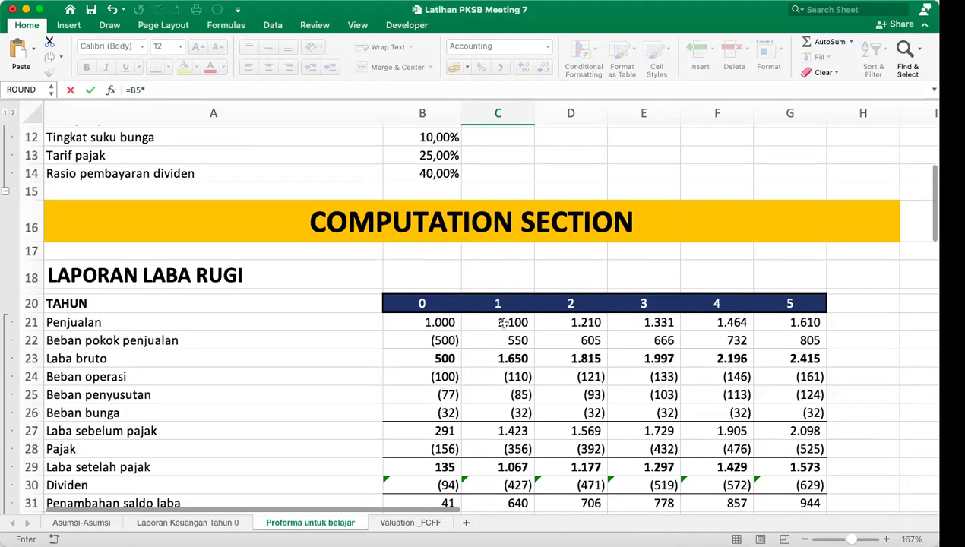
click(503, 323)
key(Return)
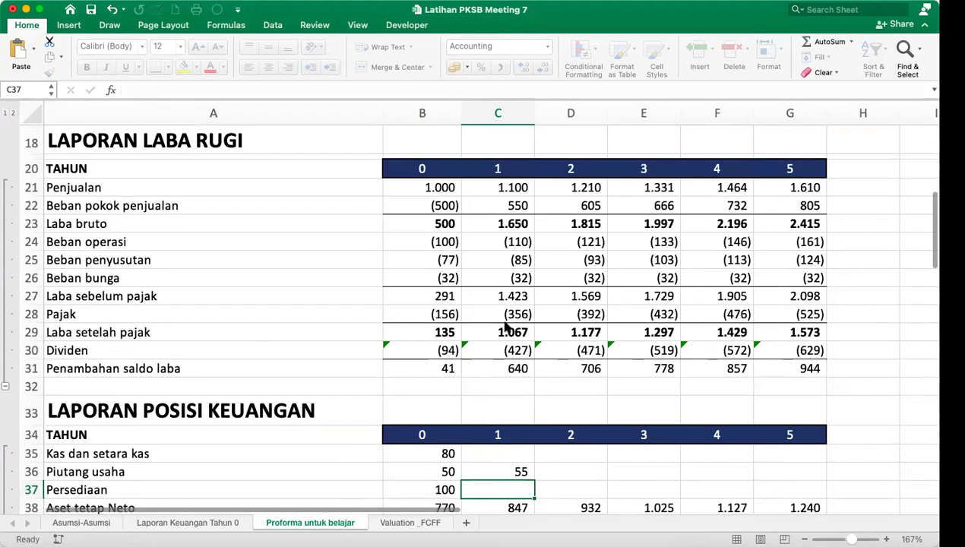
Try to add the ROUND function to the existing Piutang usaha formula in C36, using B5 as its number.
key(Up)
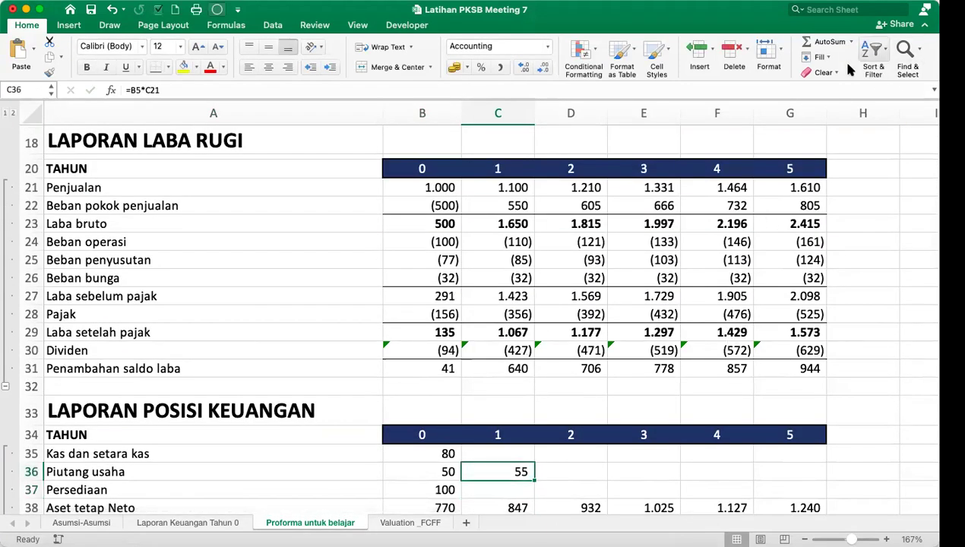
key(shift+F3)
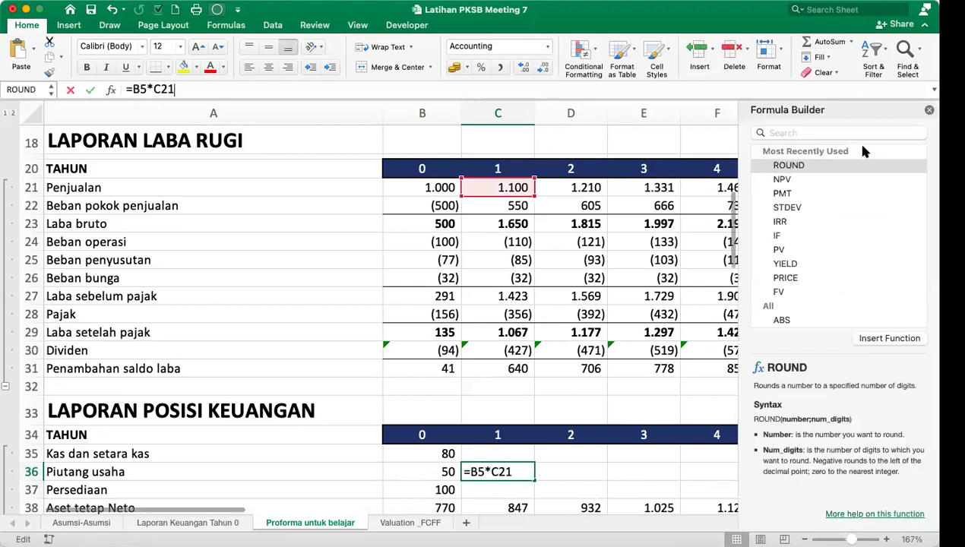
click(859, 165)
click(894, 341)
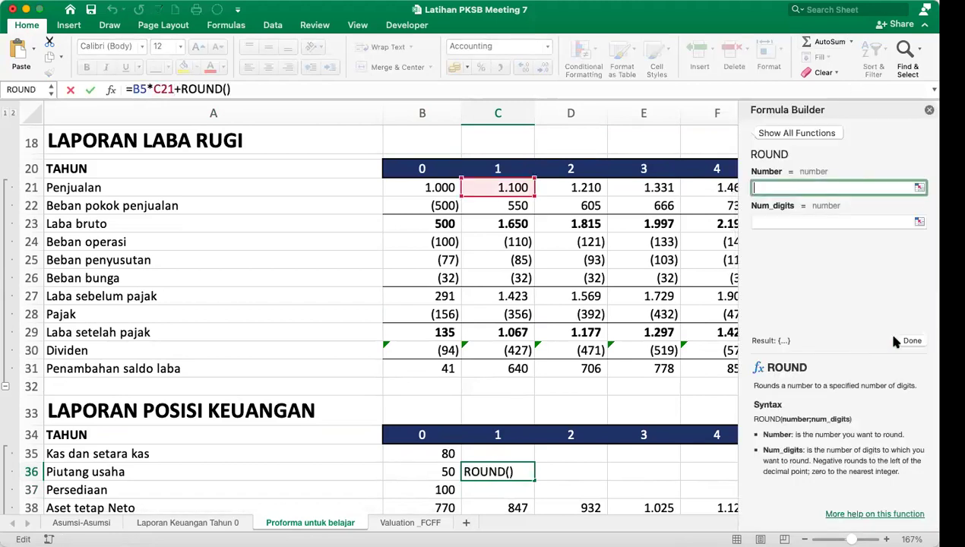
scroll(584, 253, up, 8)
click(432, 240)
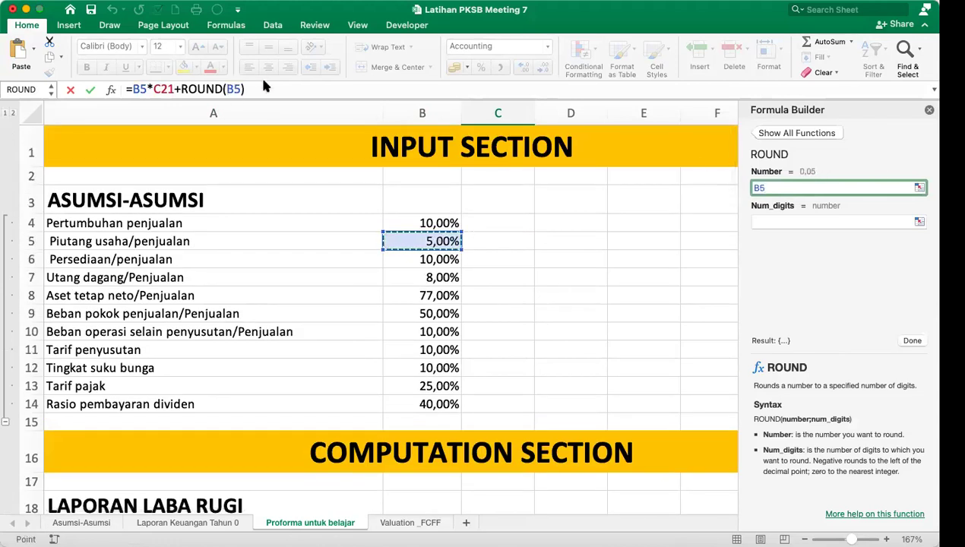
Replace the year-1 Piutang usaha formula in C36 with the rounded product of the receivables assumption and Penjualan, =ROUND(B5*C21;0).
drag(265, 89, 127, 89)
key(BackSpace)
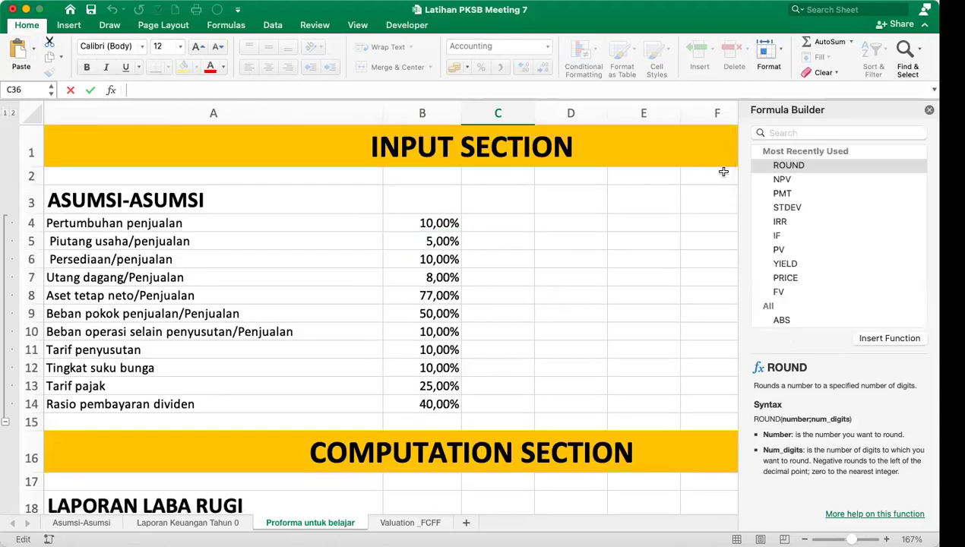
click(790, 166)
click(904, 339)
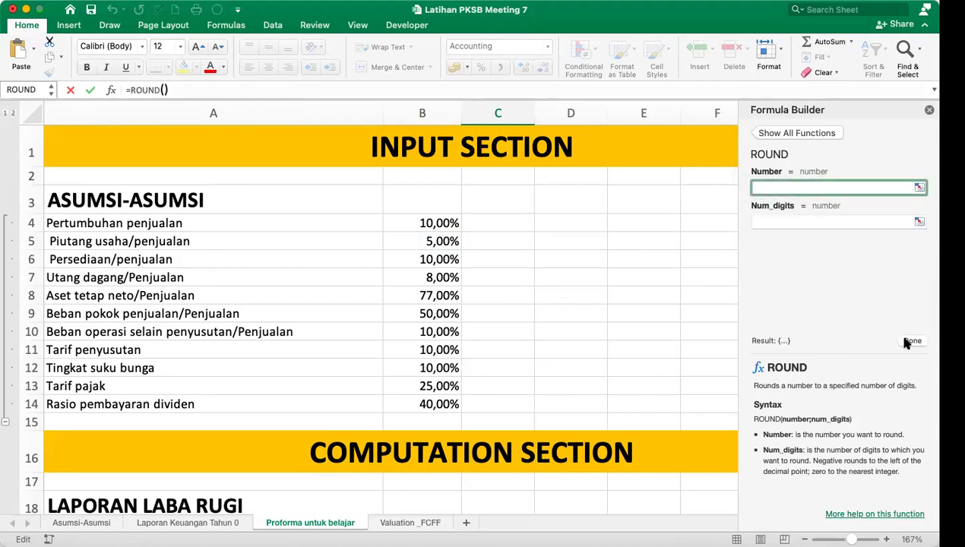
click(443, 242)
text(*)
scroll(588, 342, down, 3)
scroll(588, 342, down, 2)
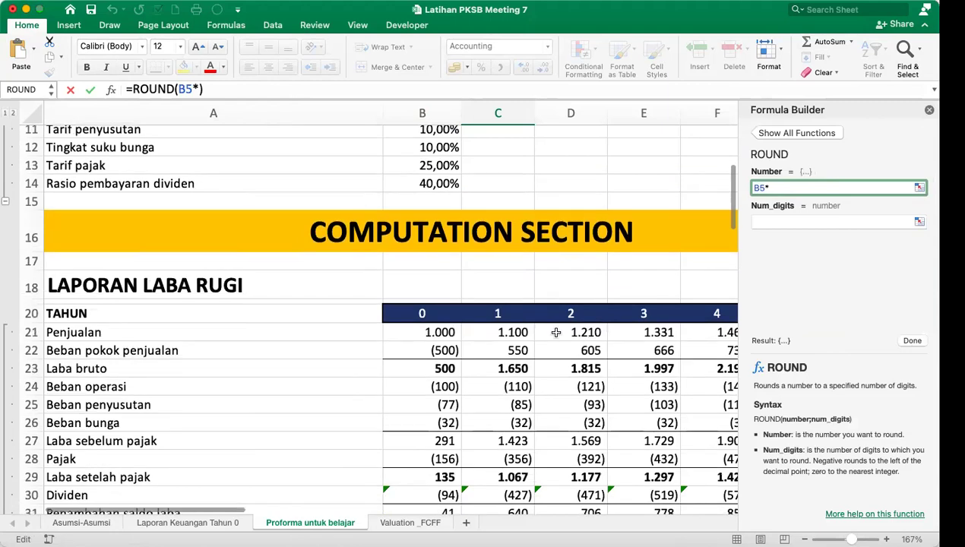
click(520, 332)
click(769, 220)
text(0)
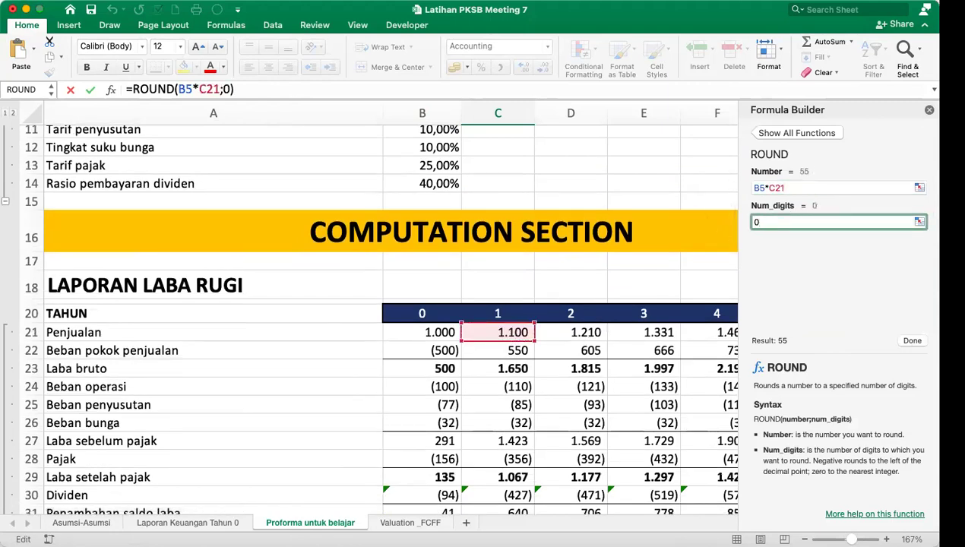
click(914, 341)
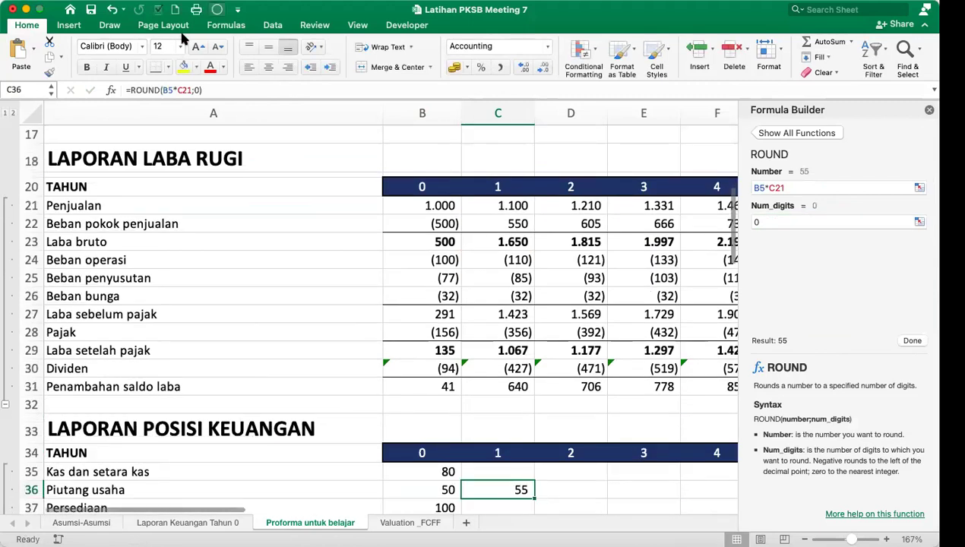
Make the B5 reference in the C36 formula absolute, giving =ROUND($B$5*C21;0), and close the Formula Builder.
click(161, 89)
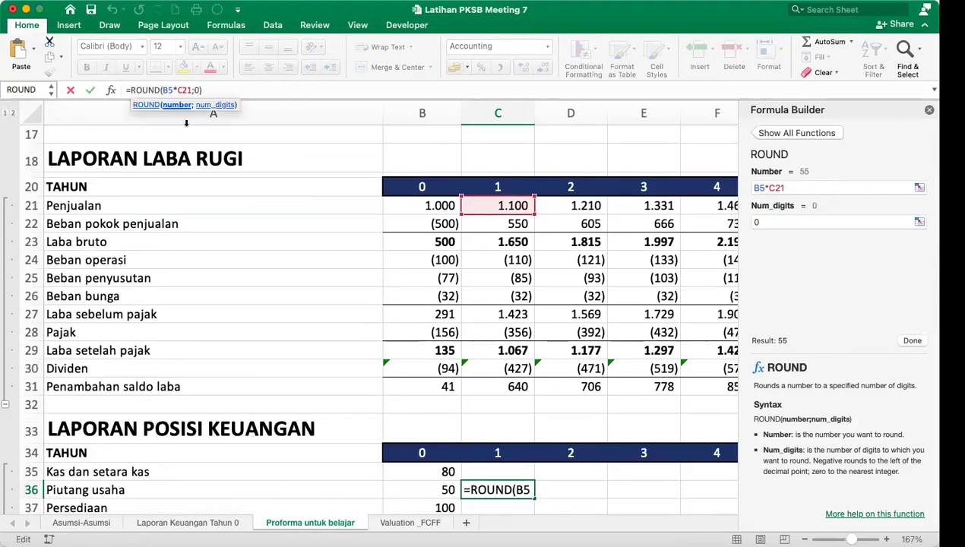
key(F4)
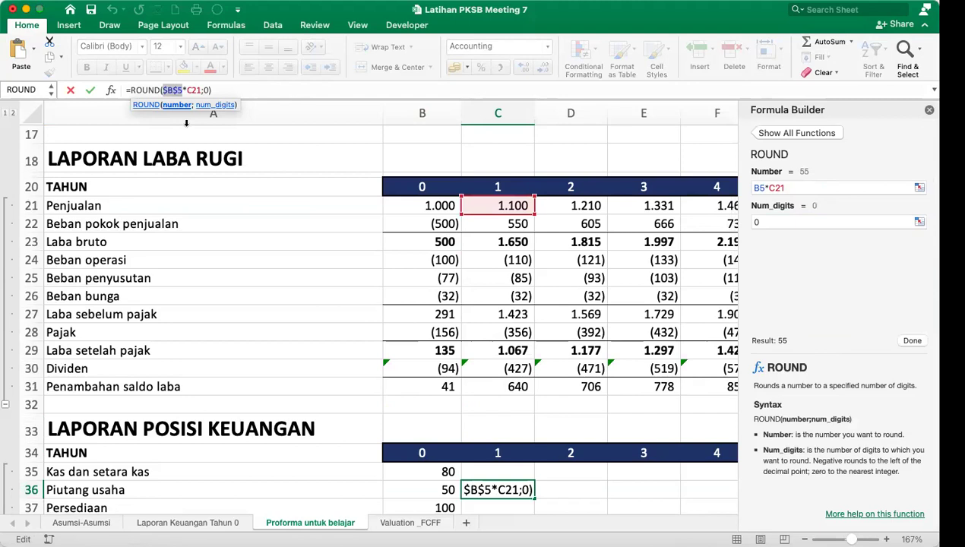
key(Return)
click(929, 110)
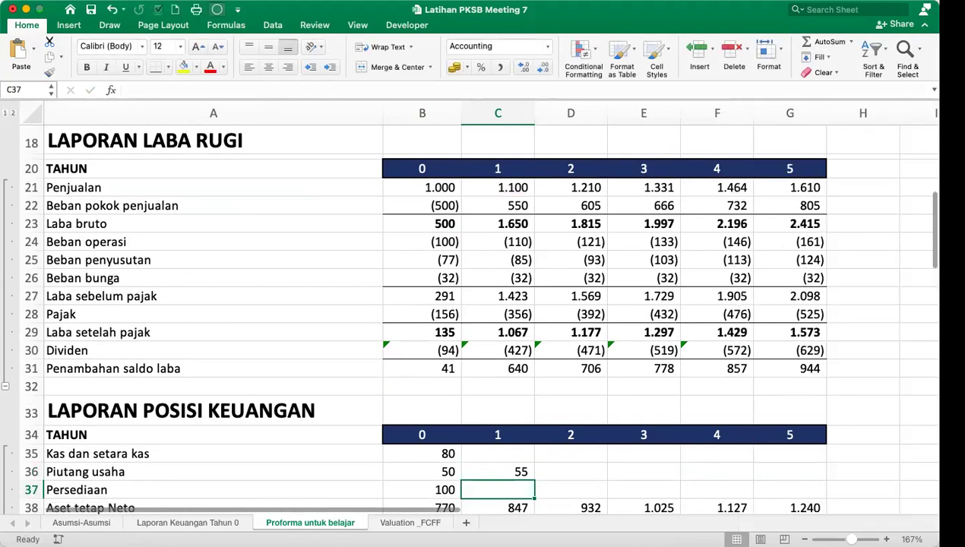
Copy the year-1 Piutang usaha formula from C36 across to year 5 in G36.
click(511, 467)
drag(534, 479, 811, 479)
click(521, 472)
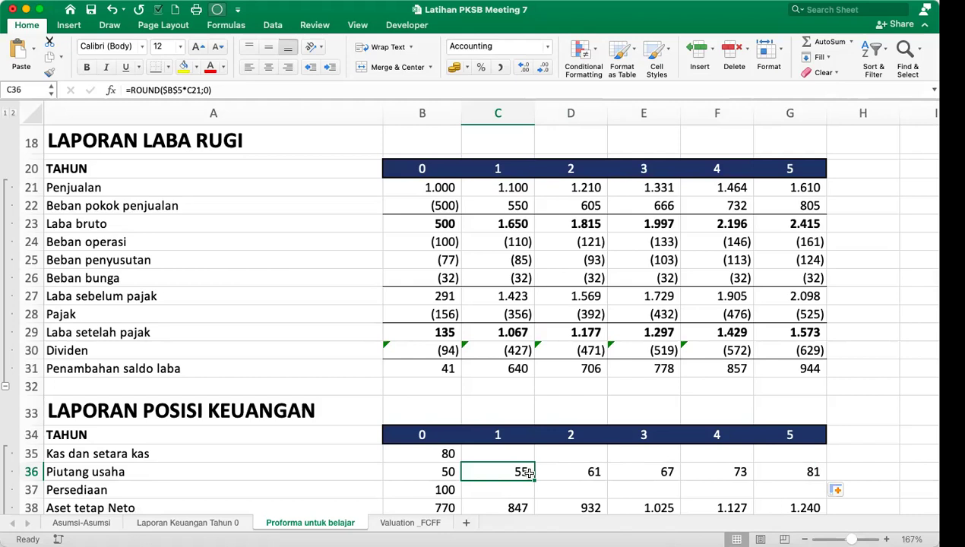
Check the Persediaan/penjualan assumption in row 6 of the input section for the year 1 inventory calculation.
scroll(529, 472, down, 5)
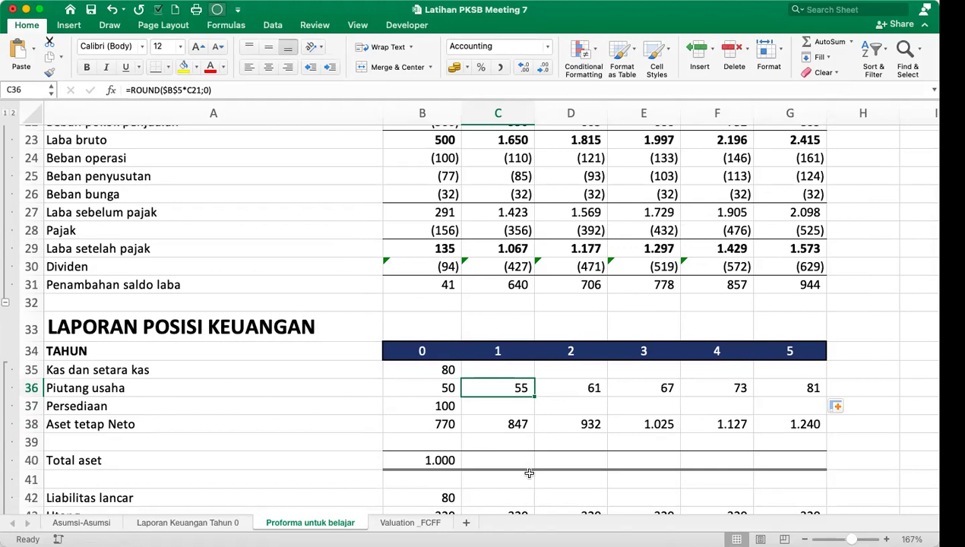
key(Down)
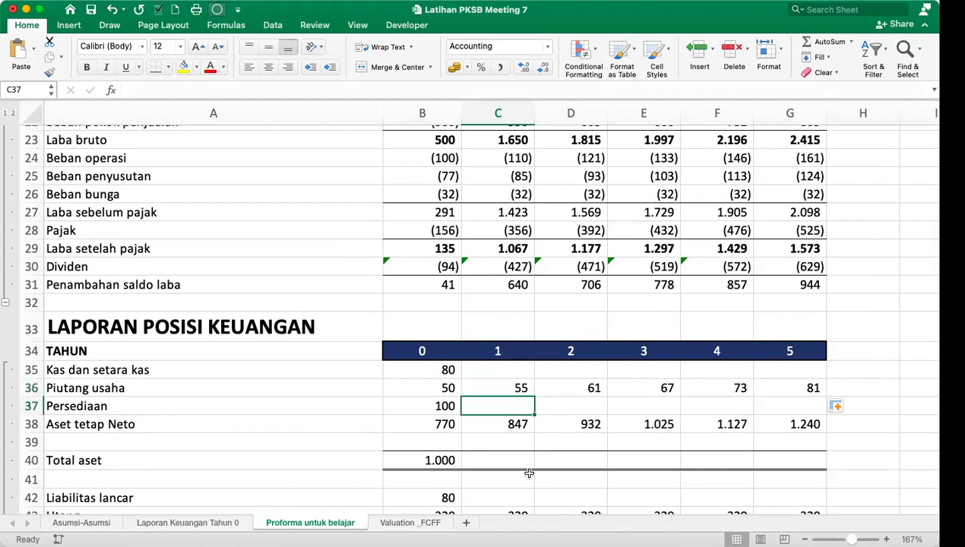
scroll(529, 473, up, 10)
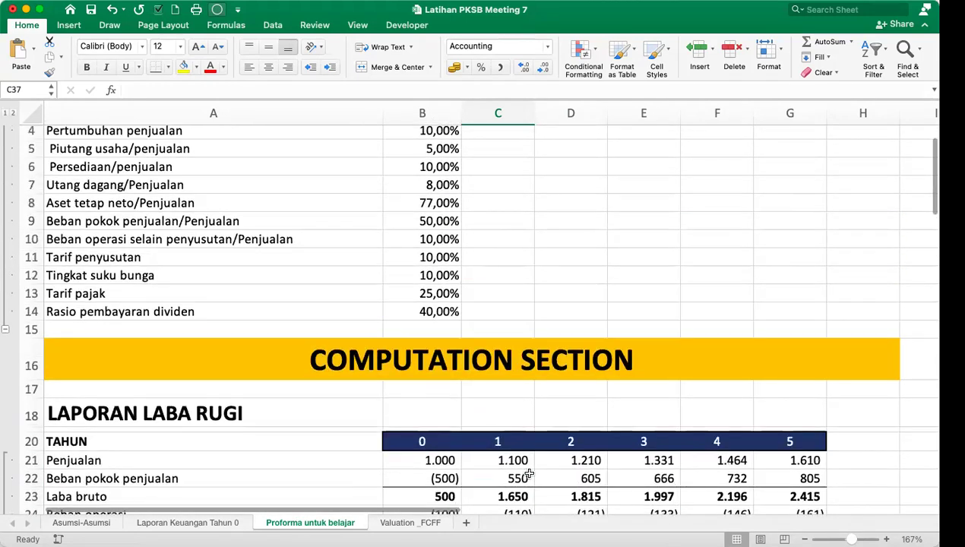
drag(126, 236, 436, 236)
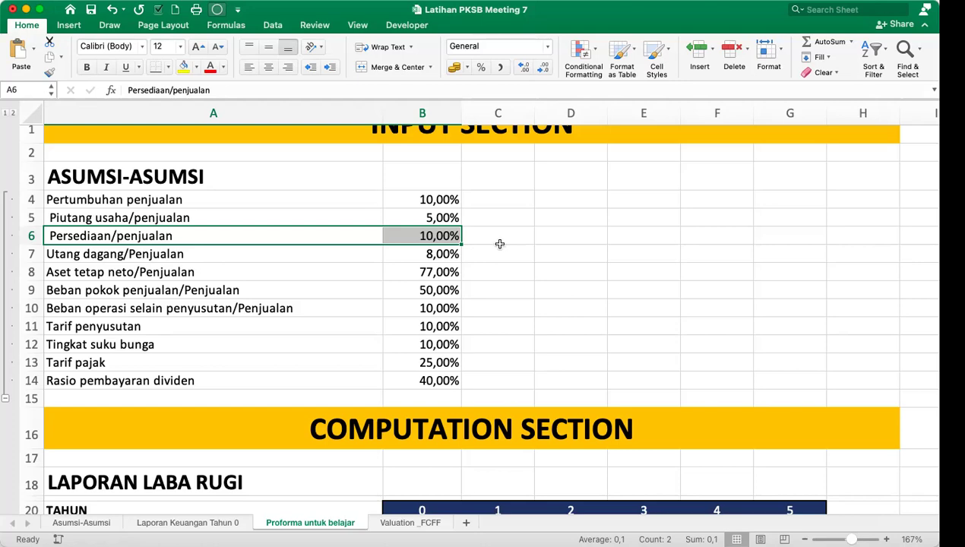
scroll(580, 349, down, 10)
scroll(580, 350, down, 3)
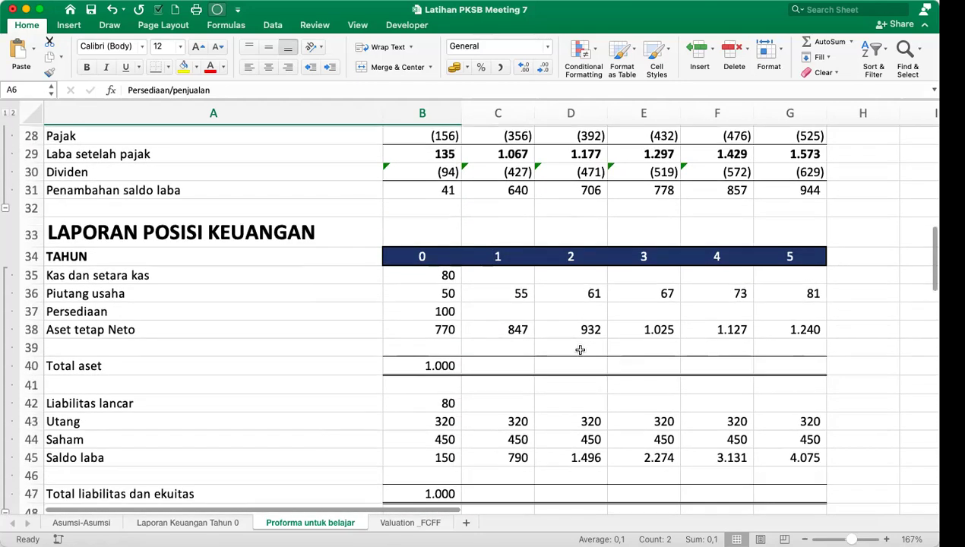
click(511, 309)
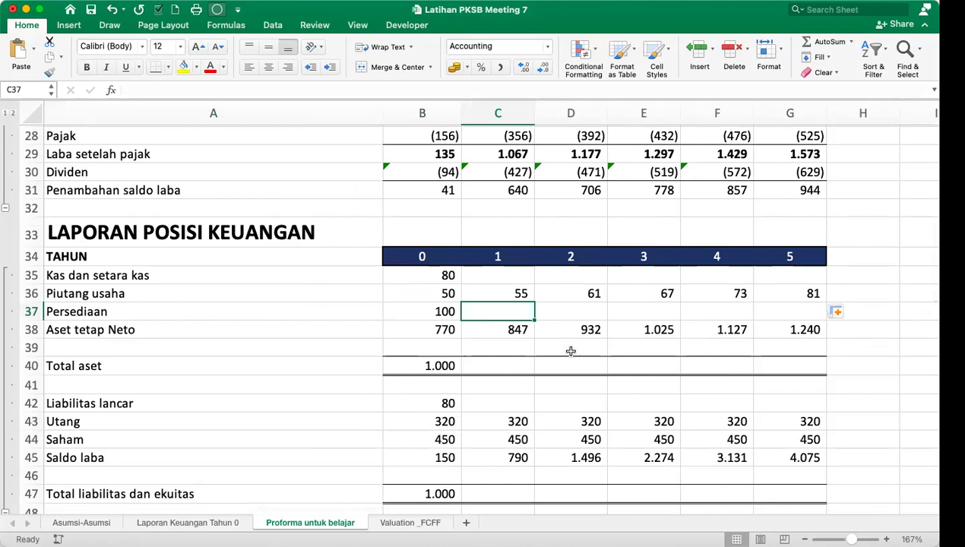
text(=)
key(Escape)
click(592, 345)
Insert a ROUND function in C37 for year 1 Persediaan, multiplying B6 by the year 1 sales in C21 with 0 digits.
click(483, 309)
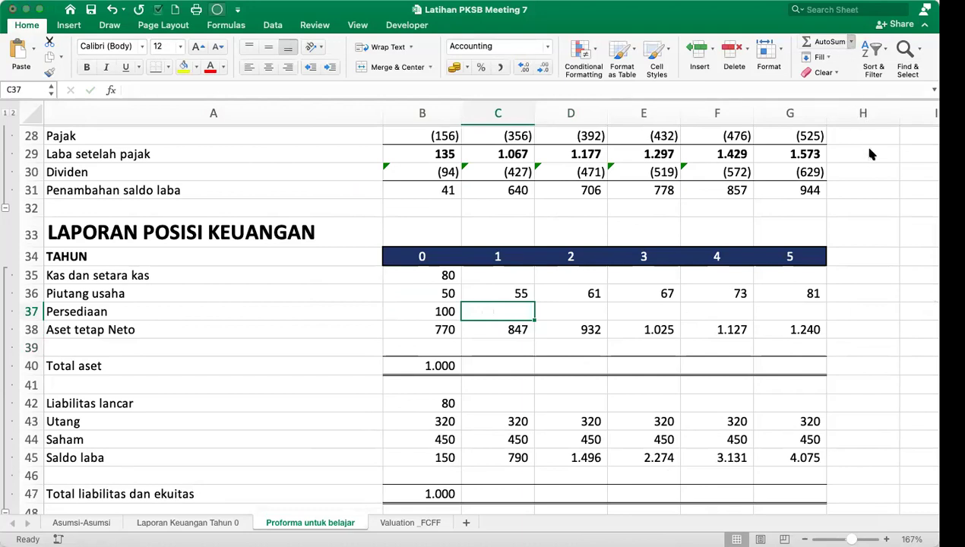
key(shift+F3)
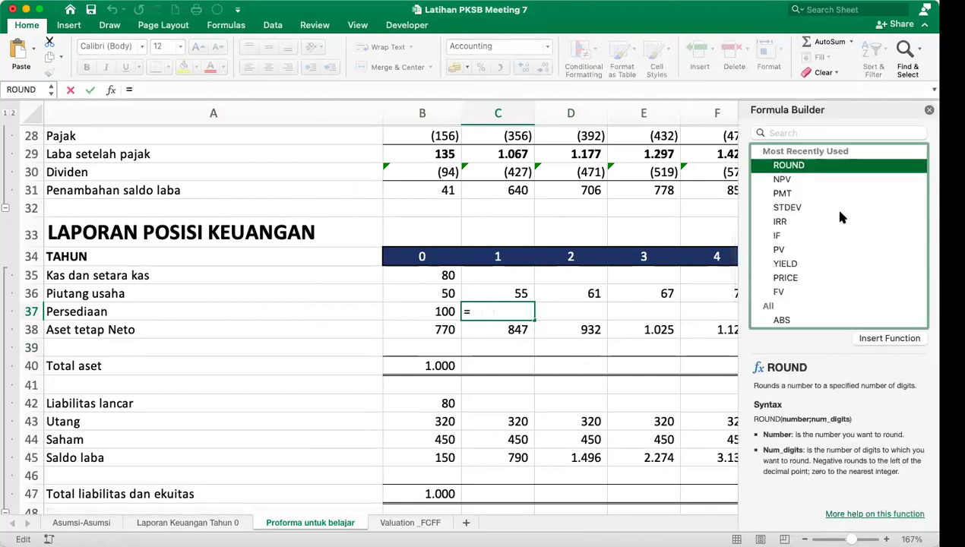
click(891, 339)
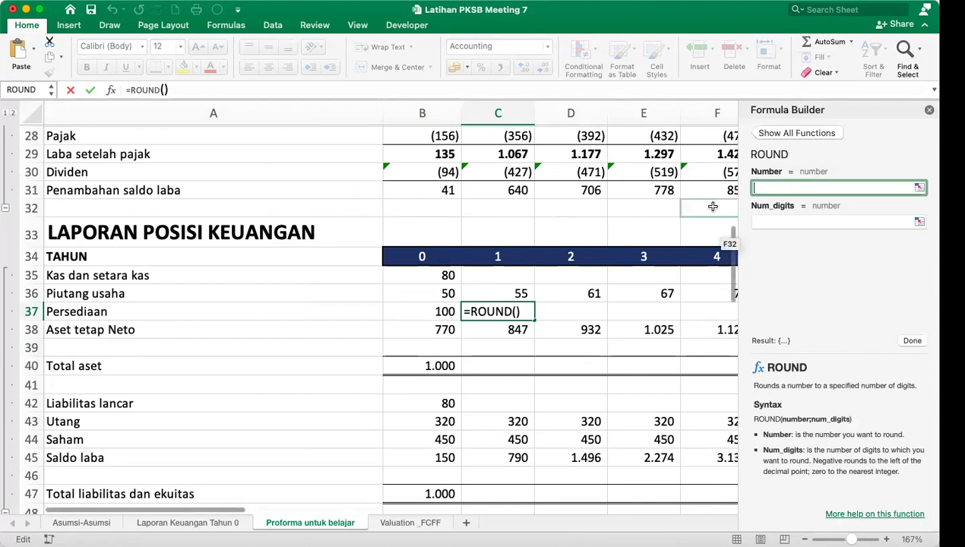
scroll(667, 207, up, 4)
scroll(668, 207, up, 10)
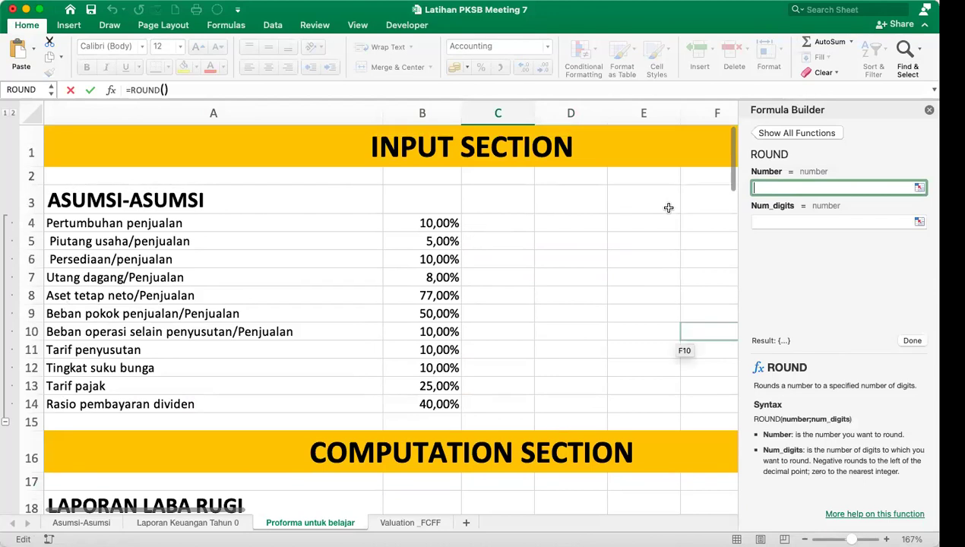
click(435, 259)
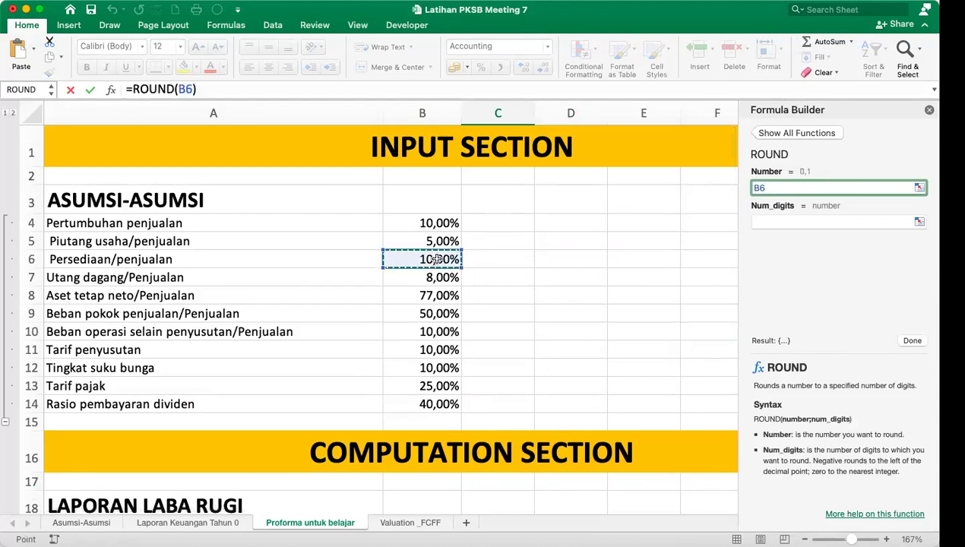
text(*)
scroll(519, 297, down, 4)
scroll(518, 296, down, 5)
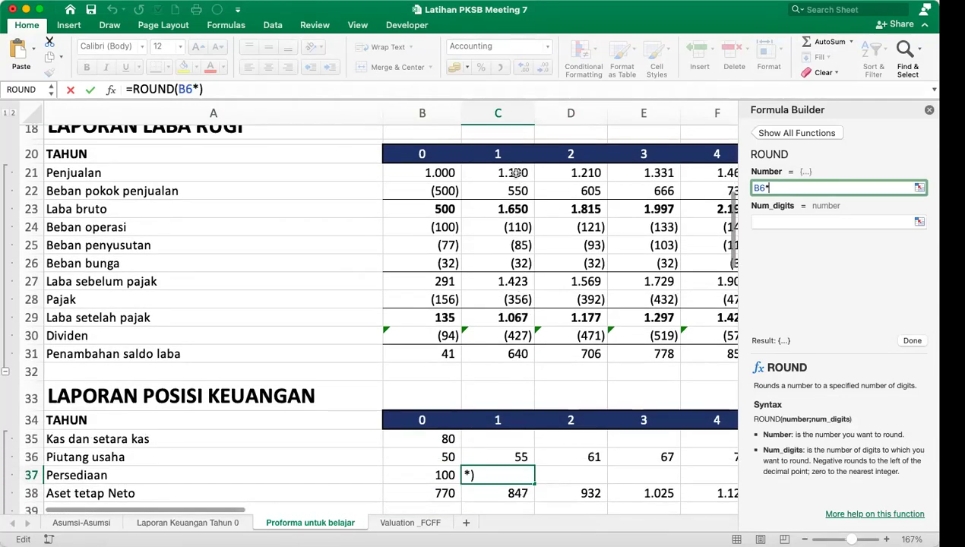
click(516, 173)
click(765, 224)
text(0)
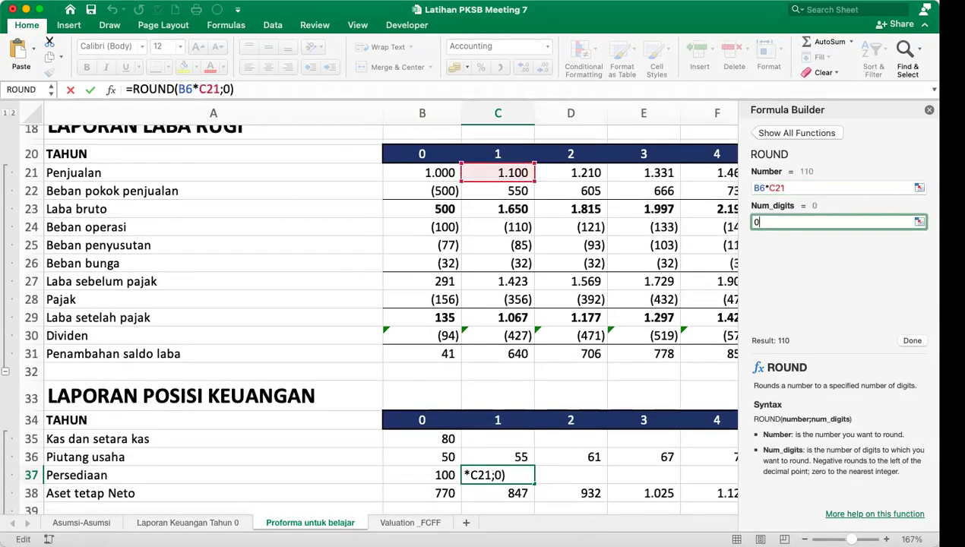
click(911, 342)
click(929, 110)
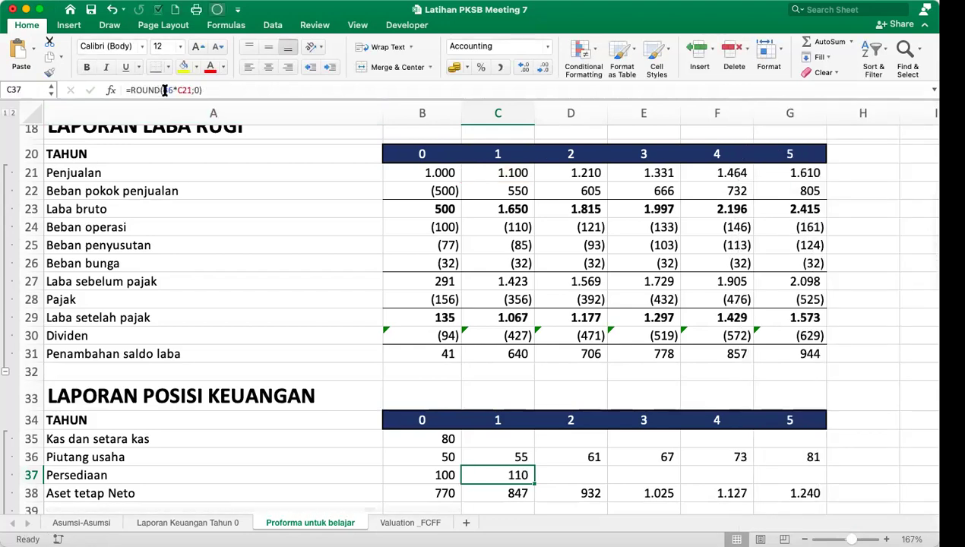
Make the B6 reference absolute in the C37 formula and fill it across the Persediaan row to year 5.
click(164, 91)
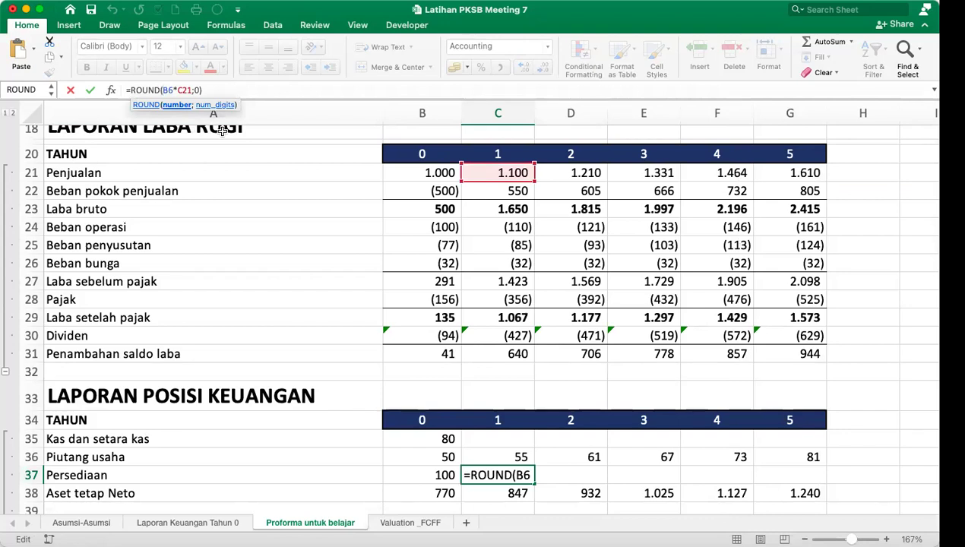
key(F4)
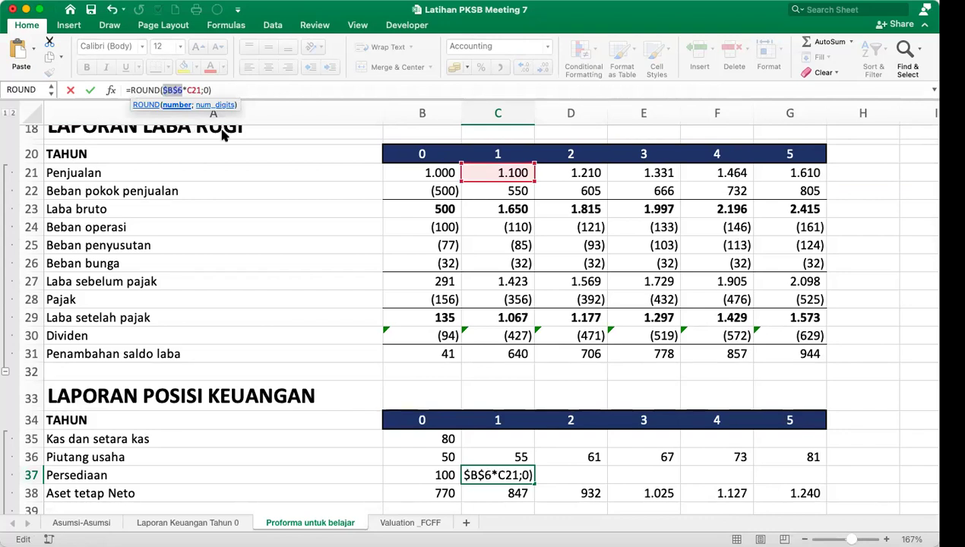
key(Return)
click(517, 472)
drag(535, 484, 818, 476)
Check the Utang dagang/Penjualan assumption in B7 for the Liabilitas lancar projection.
scroll(734, 478, down, 5)
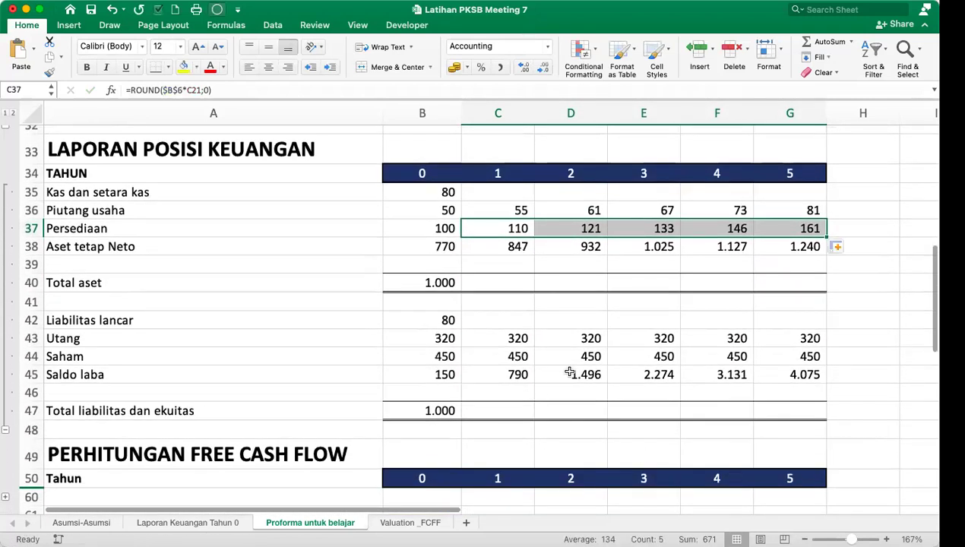
click(505, 320)
scroll(522, 335, up, 10)
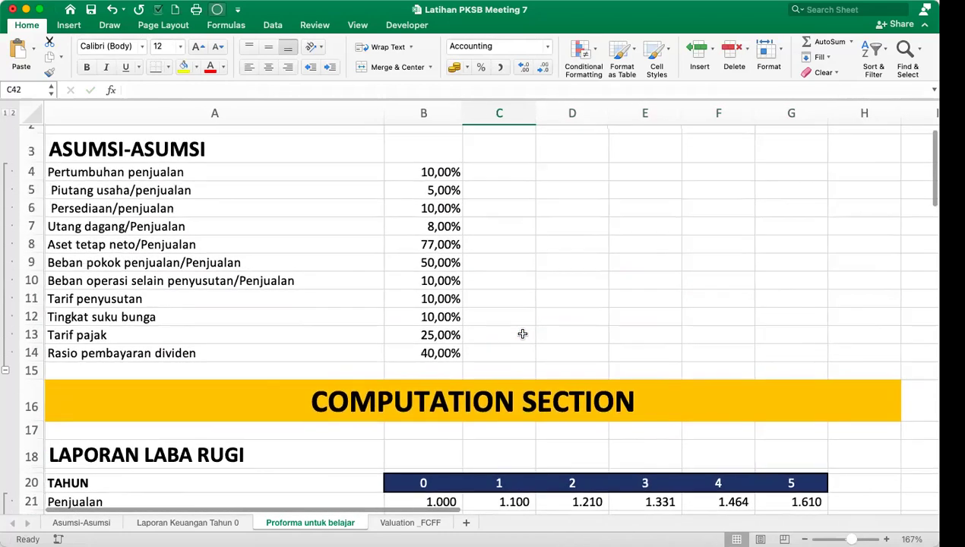
scroll(523, 334, up, 1)
click(452, 237)
scroll(555, 336, down, 10)
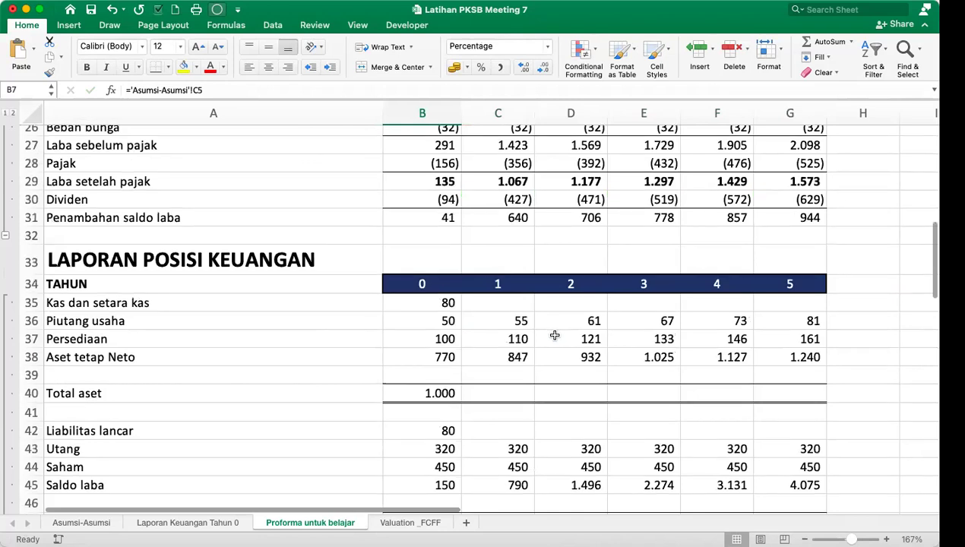
Insert a ROUND function in C42 for year 1 Liabilitas lancar, multiplying B7 by the year 1 sales in C21 with 0 digits.
click(503, 337)
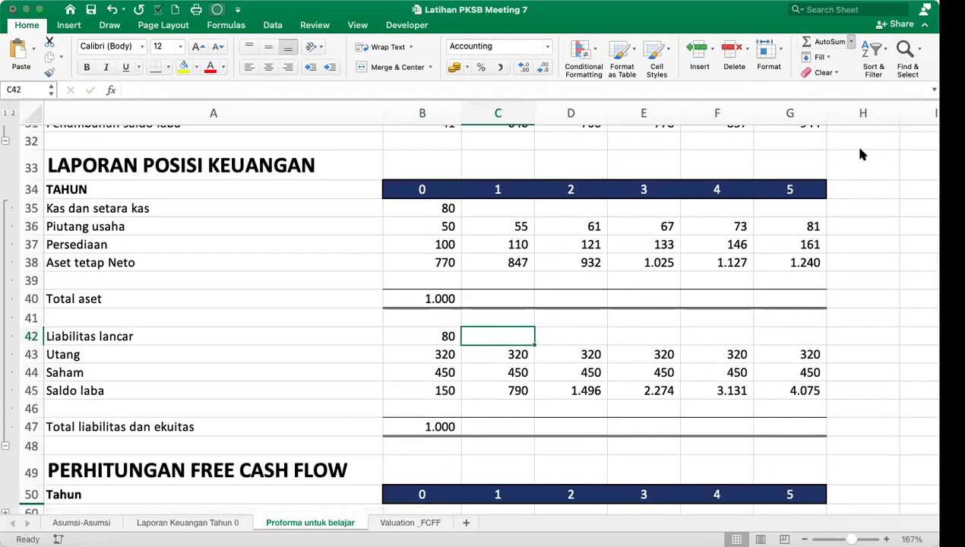
key(shift+F3)
click(807, 166)
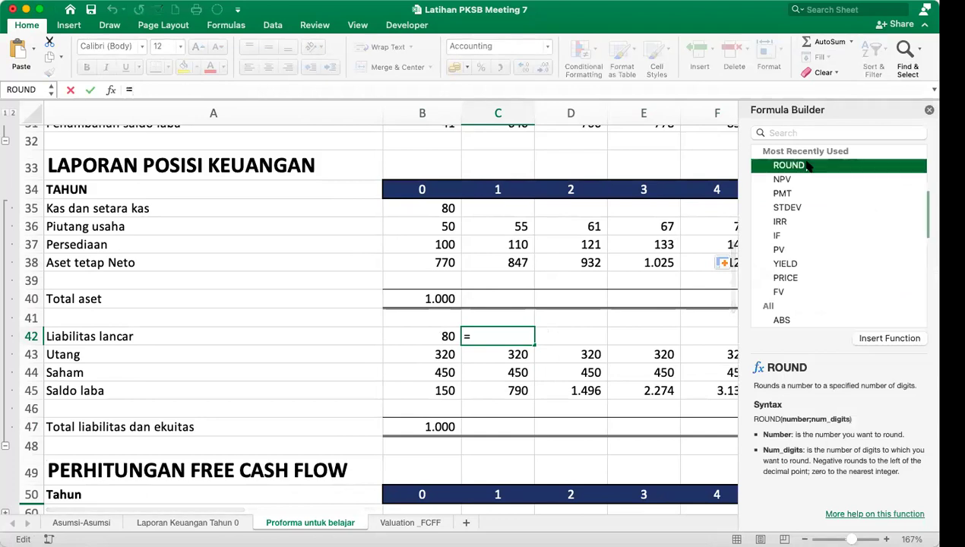
click(908, 338)
scroll(578, 237, up, 3)
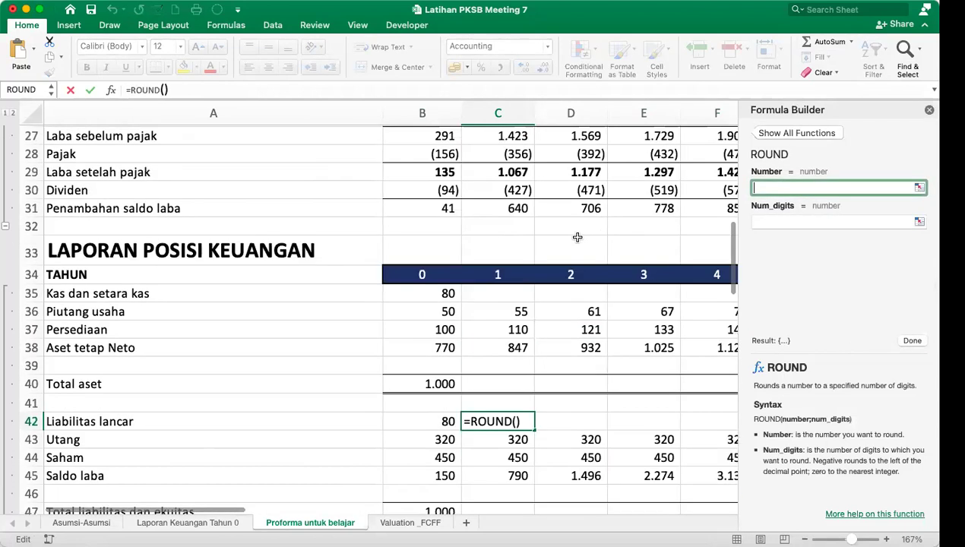
scroll(577, 237, up, 10)
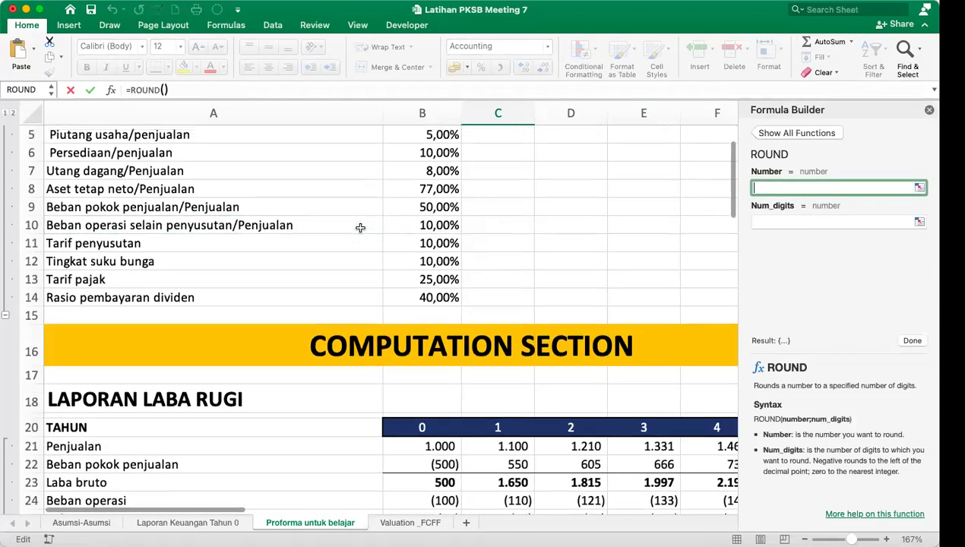
scroll(360, 228, up, 2)
click(439, 203)
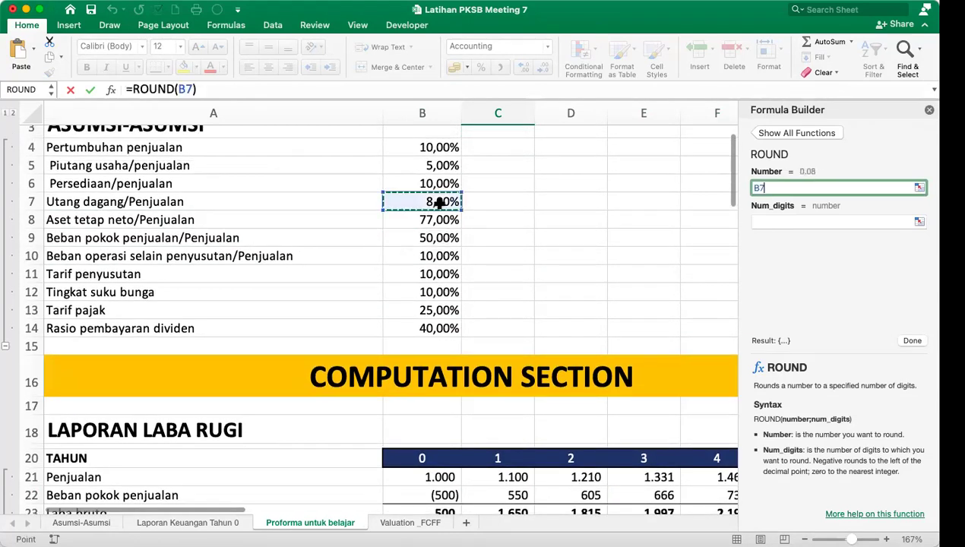
text(*)
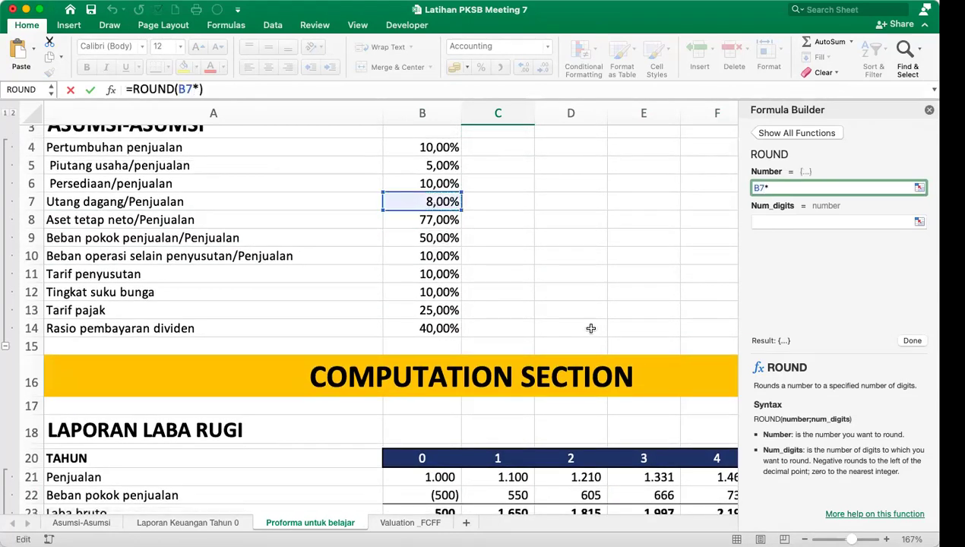
scroll(591, 328, down, 5)
click(515, 271)
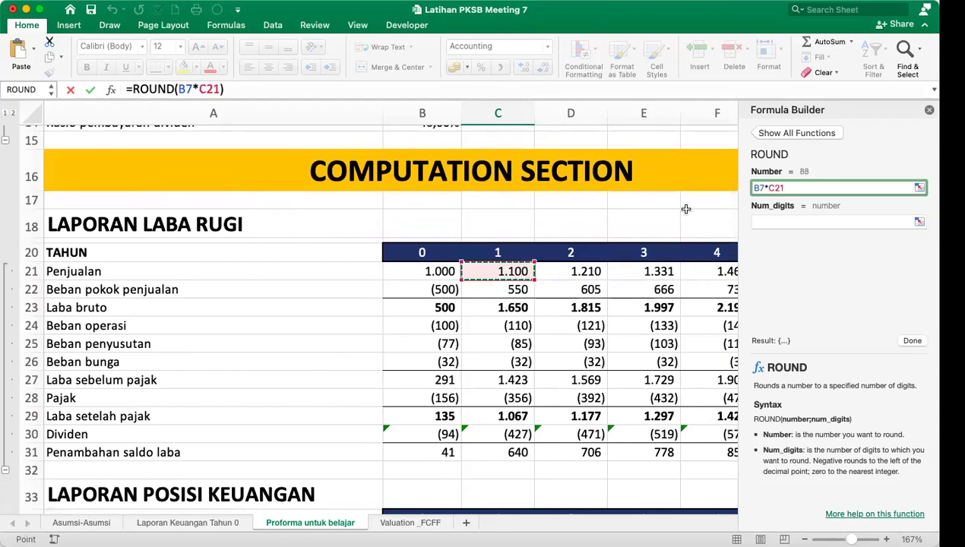
click(767, 218)
text(0)
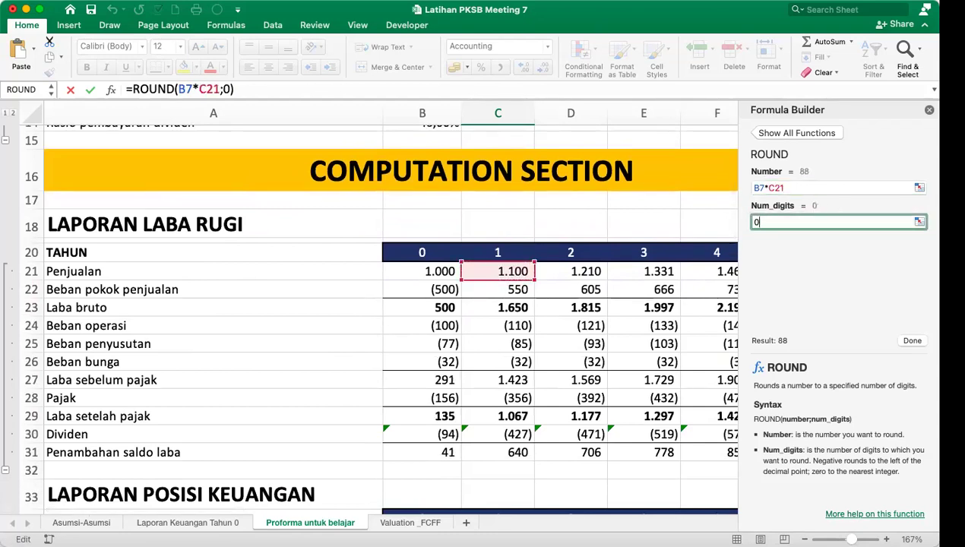
click(912, 341)
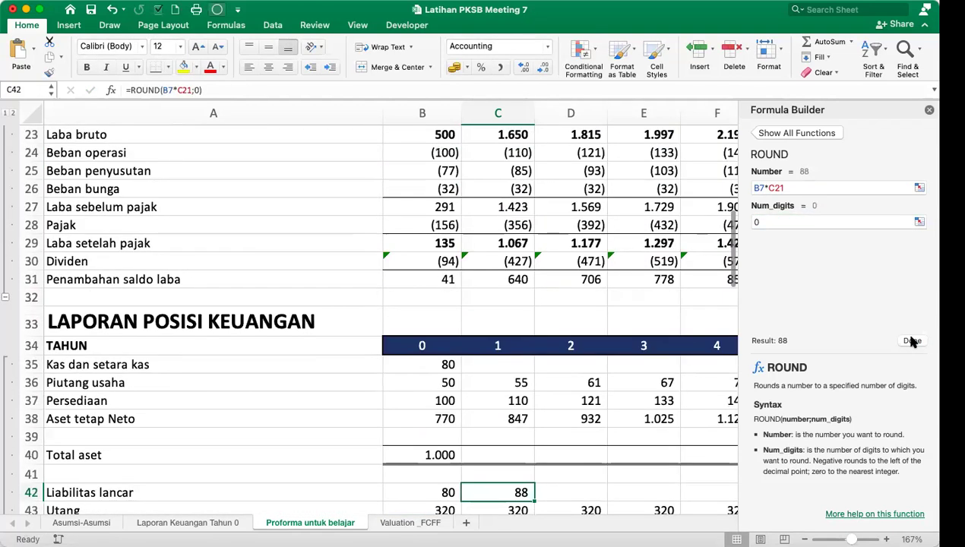
Make the B7 reference absolute in the C42 formula and fill it across the Liabilitas lancar row to year 5.
click(164, 90)
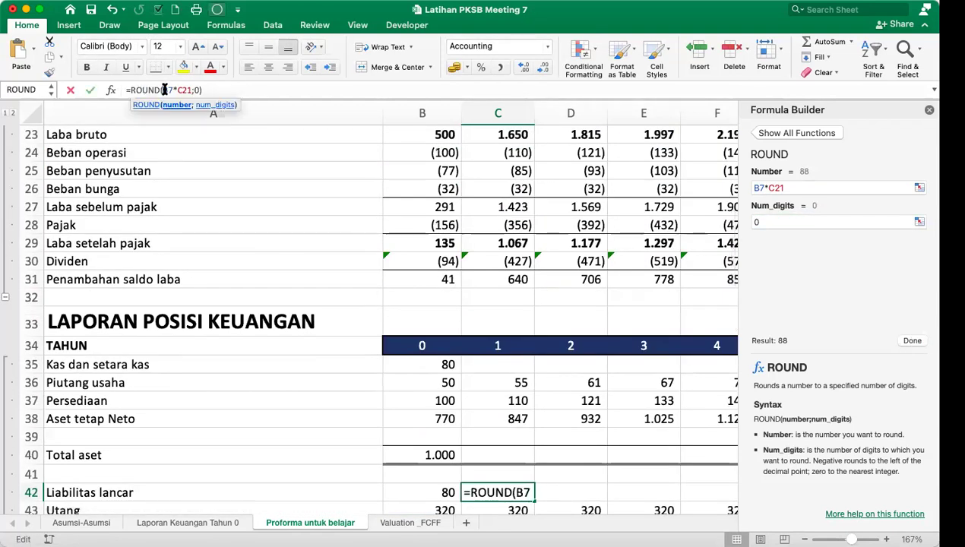
key(F4)
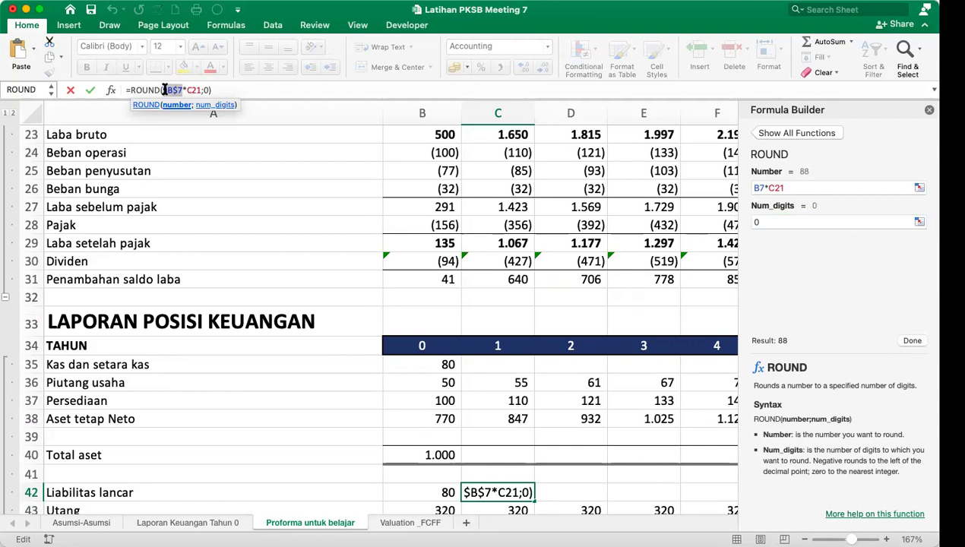
key(Return)
click(929, 109)
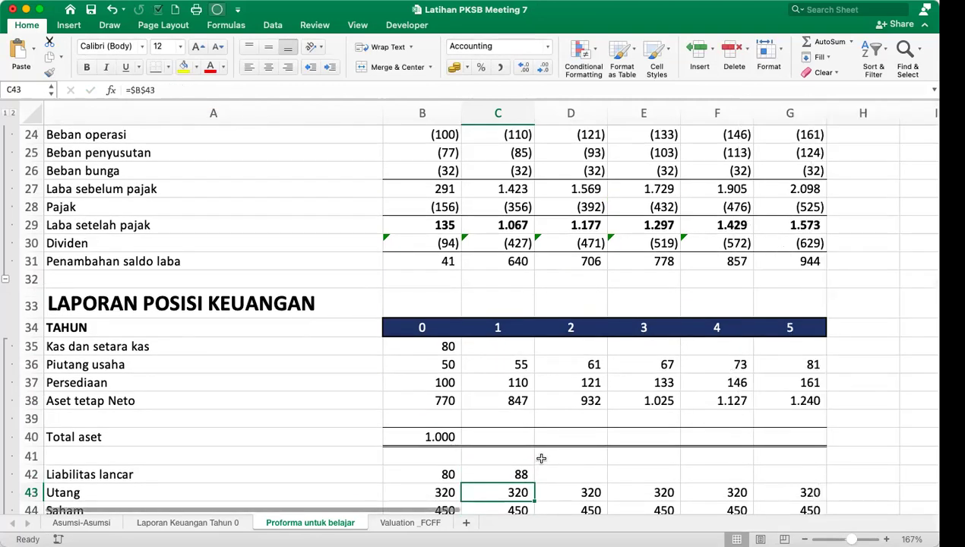
click(514, 471)
drag(535, 484, 798, 474)
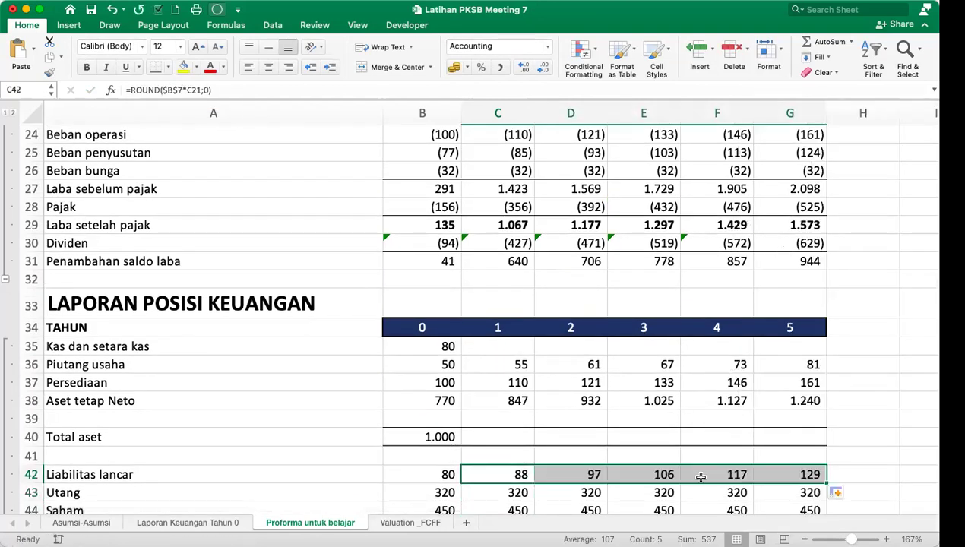
Extend the Total liabilitas dan ekuitas sum from B47 across years 1 to 5.
scroll(700, 477, down, 5)
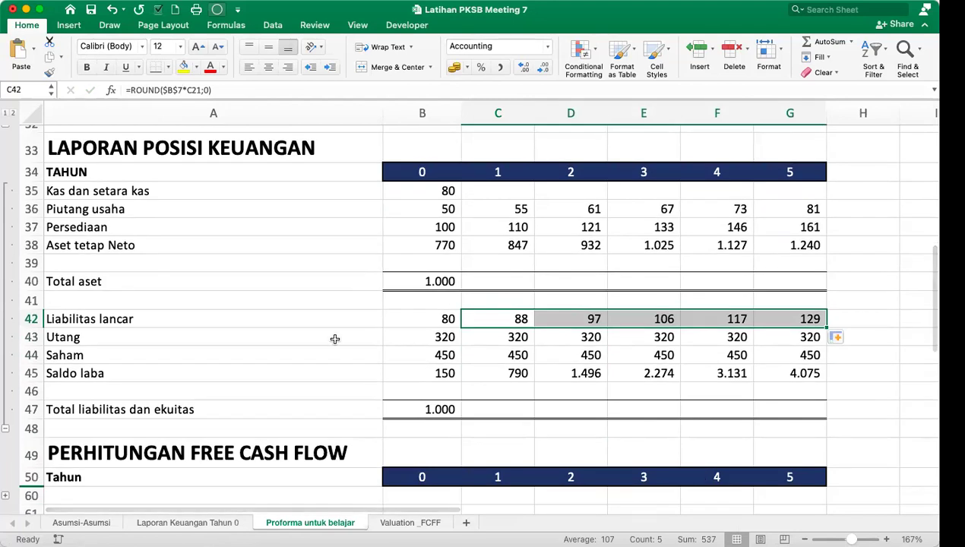
click(443, 407)
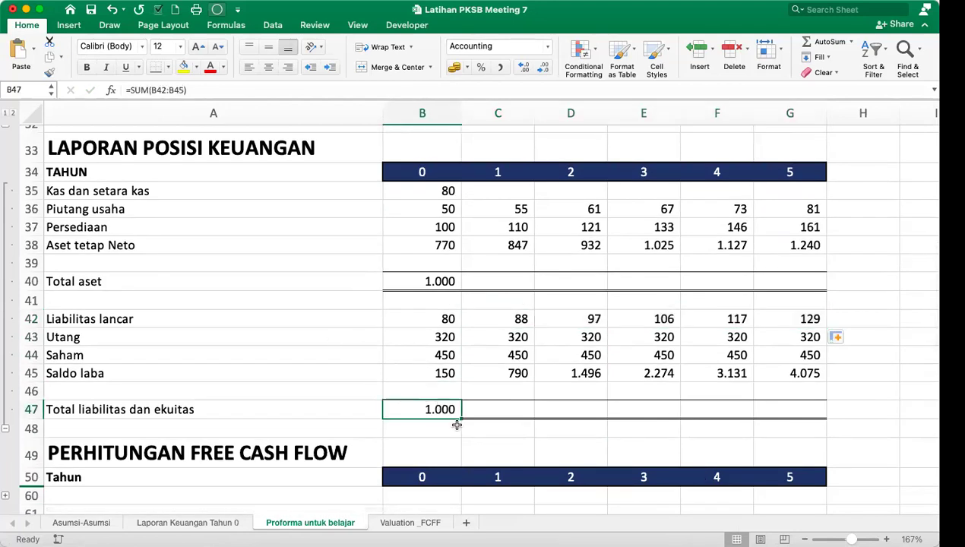
drag(460, 418, 811, 411)
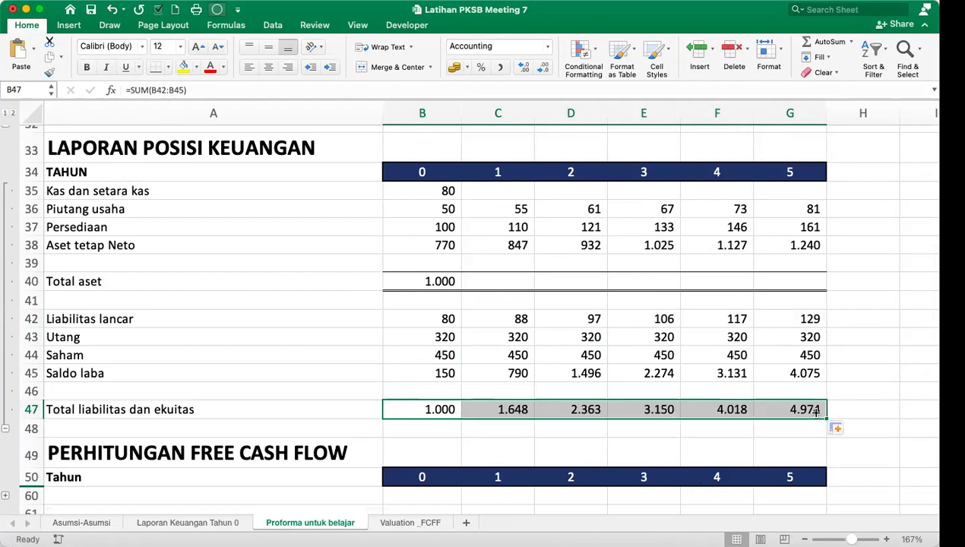
Enter year 1 Kas dan setara kas in C35 as Total liabilitas dan ekuitas minus receivables, inventory and net fixed assets, =C47-C36-C37-C38.
click(508, 191)
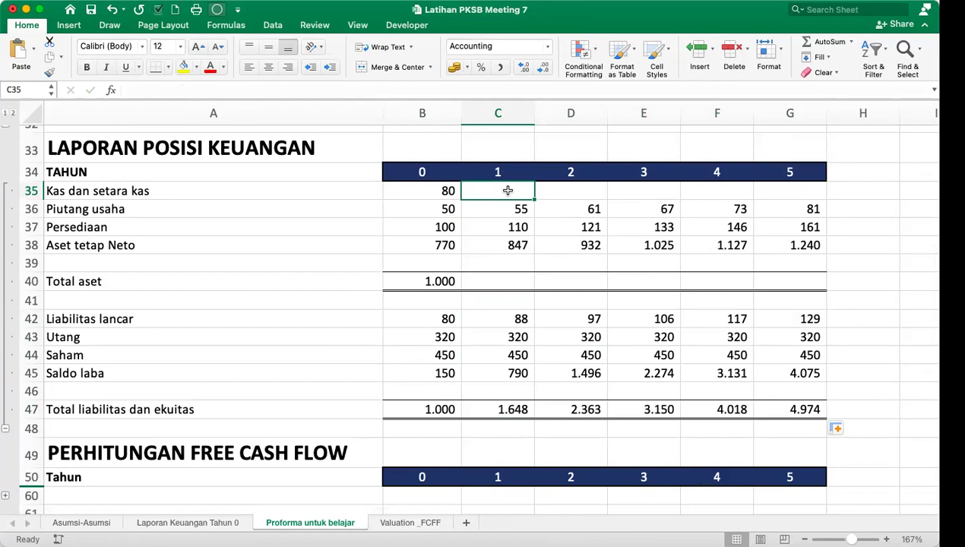
text(=)
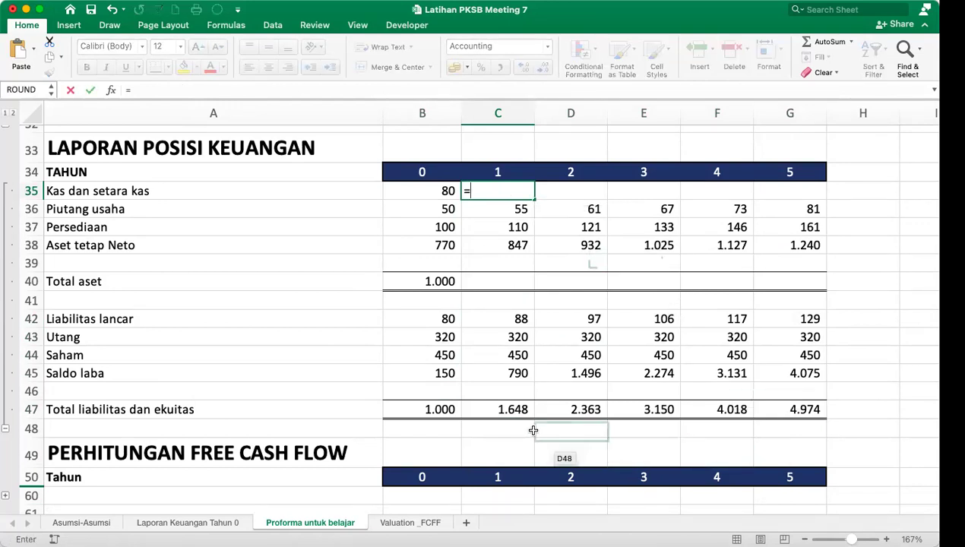
click(513, 409)
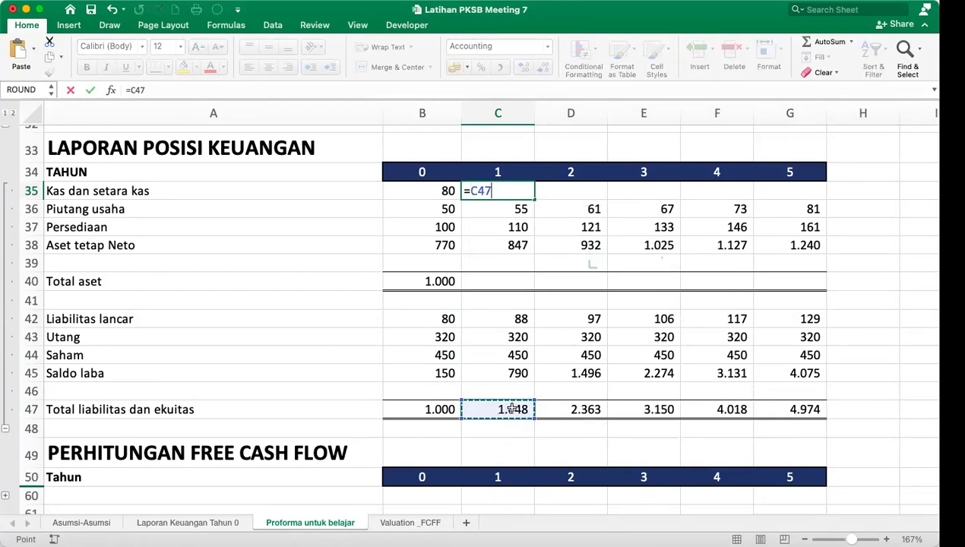
text(-)
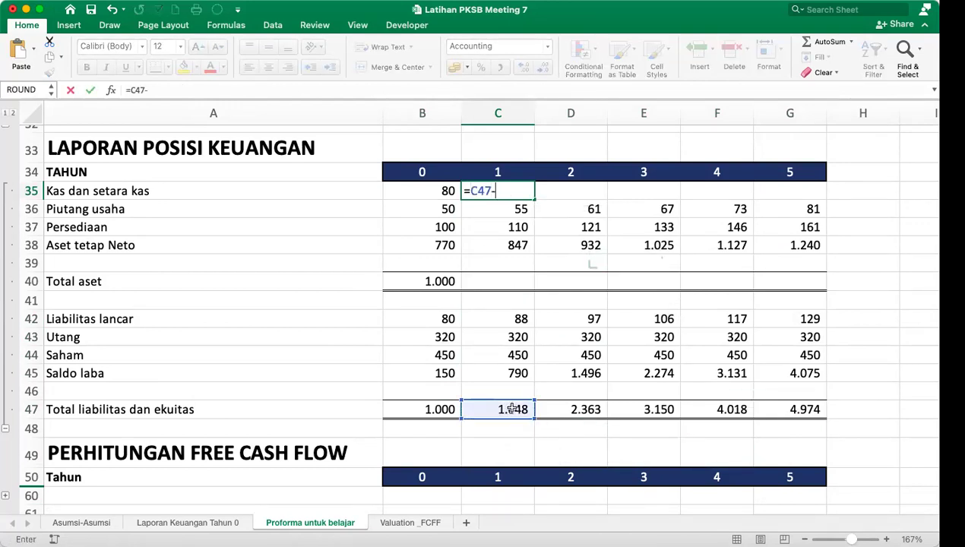
click(506, 205)
text(-)
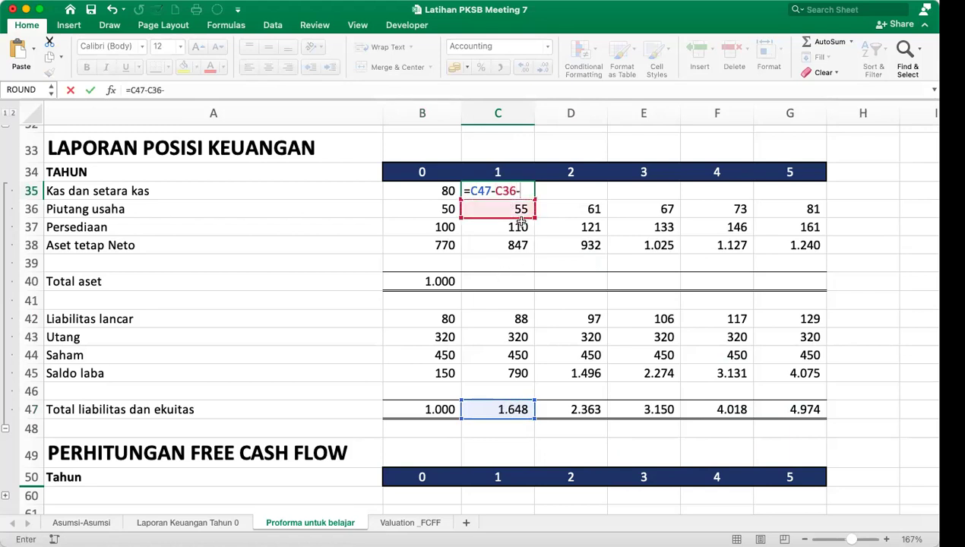
click(516, 228)
text(-)
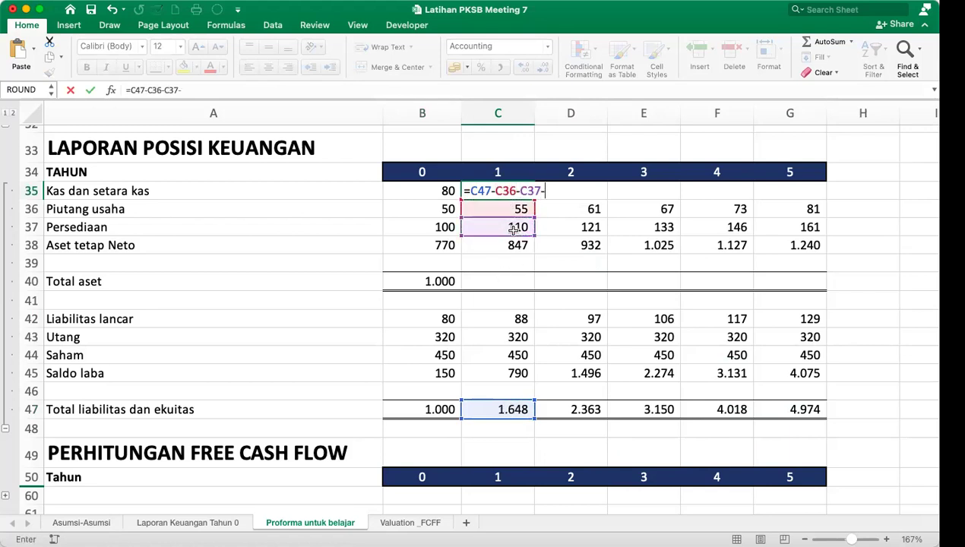
click(514, 246)
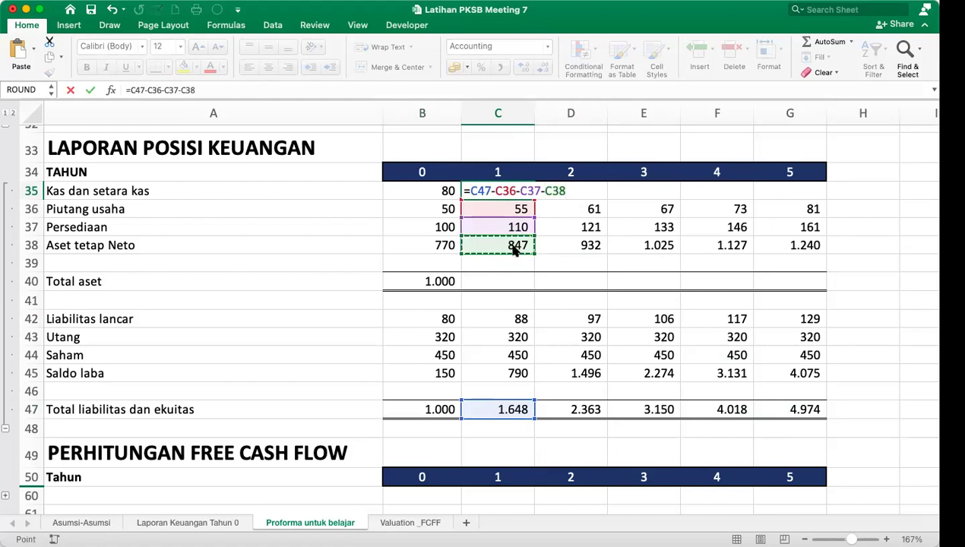
key(Return)
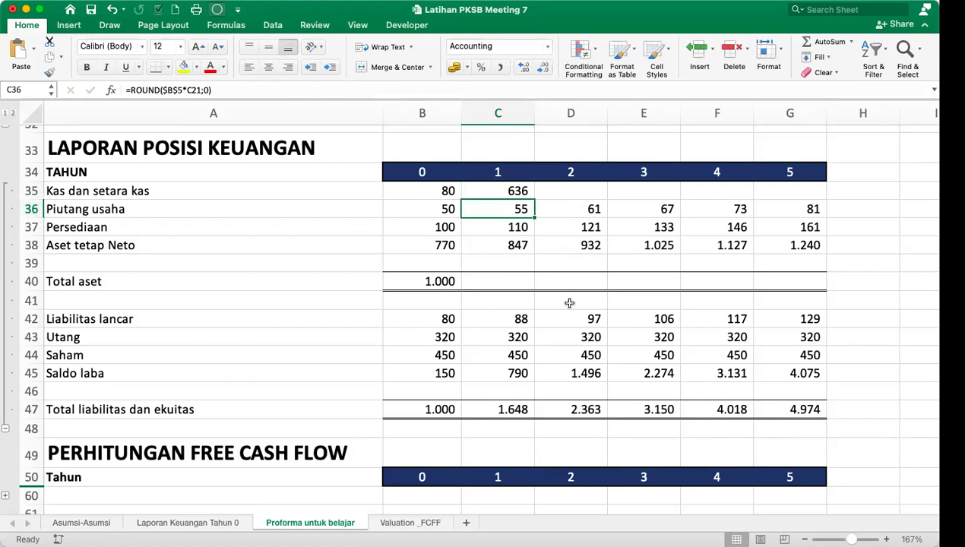
Negate the Beban pokok penjualan formula in C22 to =ROUND(-$B$9*C21;0) and fill it across to year 5.
scroll(569, 303, up, 5)
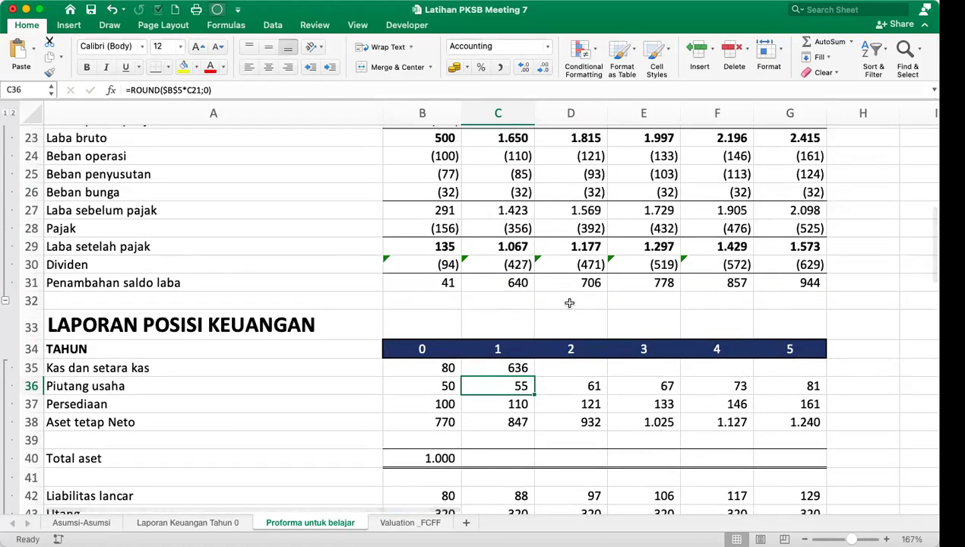
scroll(570, 303, up, 2)
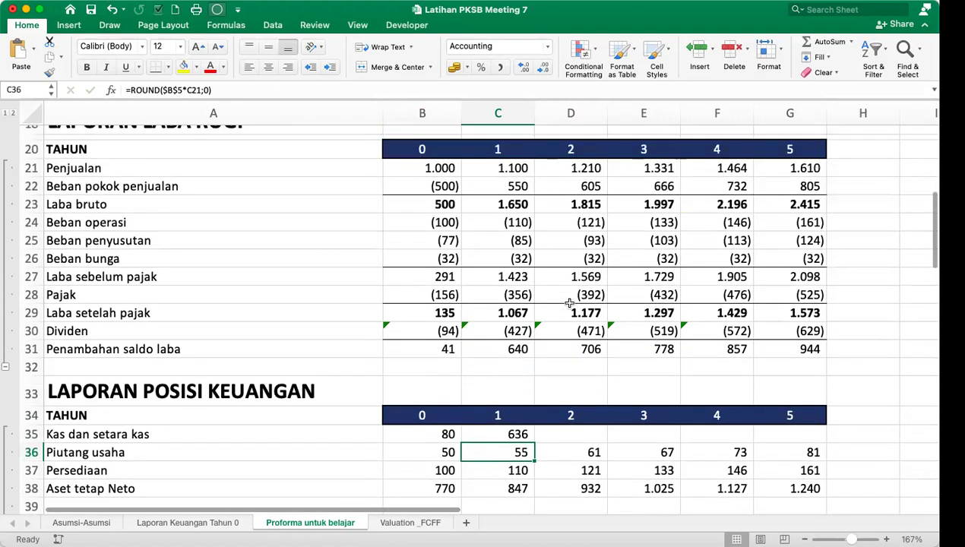
click(495, 185)
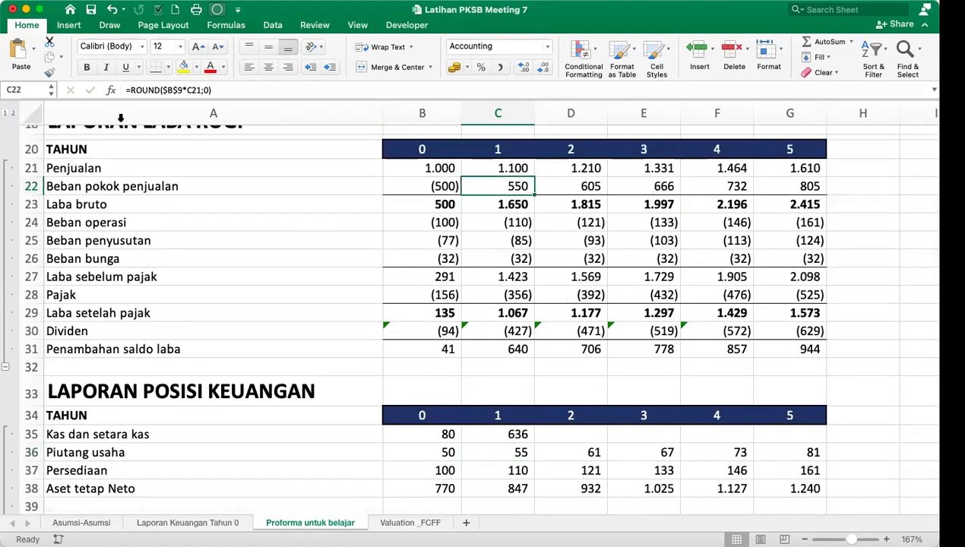
click(169, 90)
text(-)
key(Return)
click(487, 305)
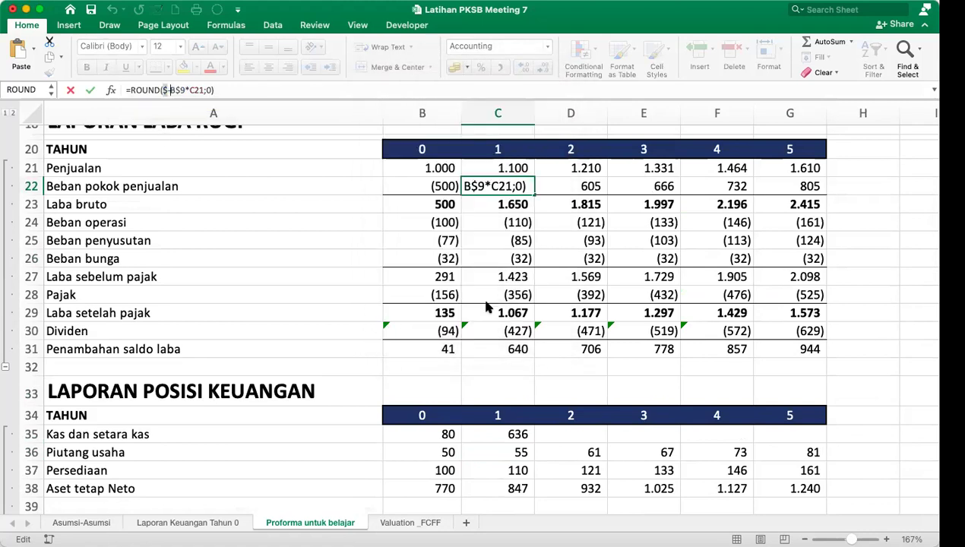
click(169, 90)
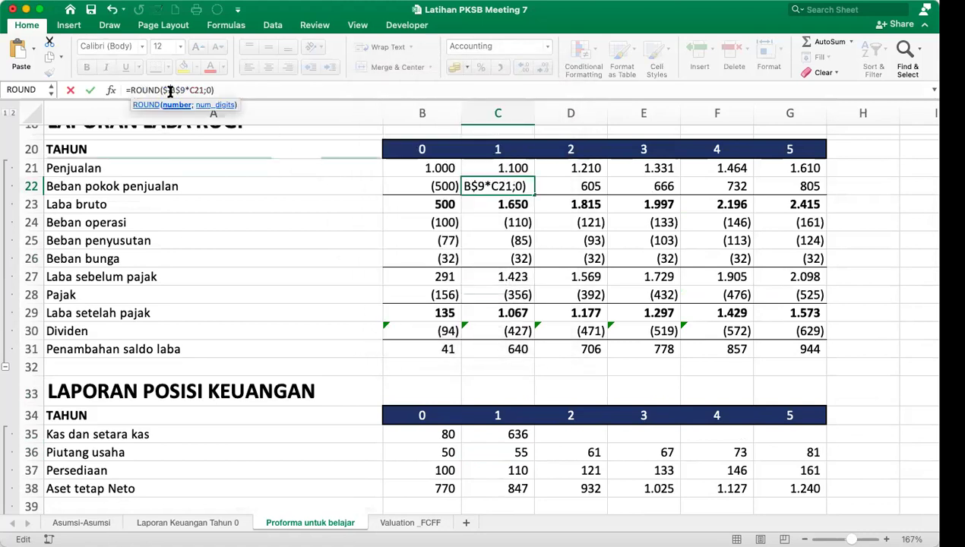
key(BackSpace)
key(Left)
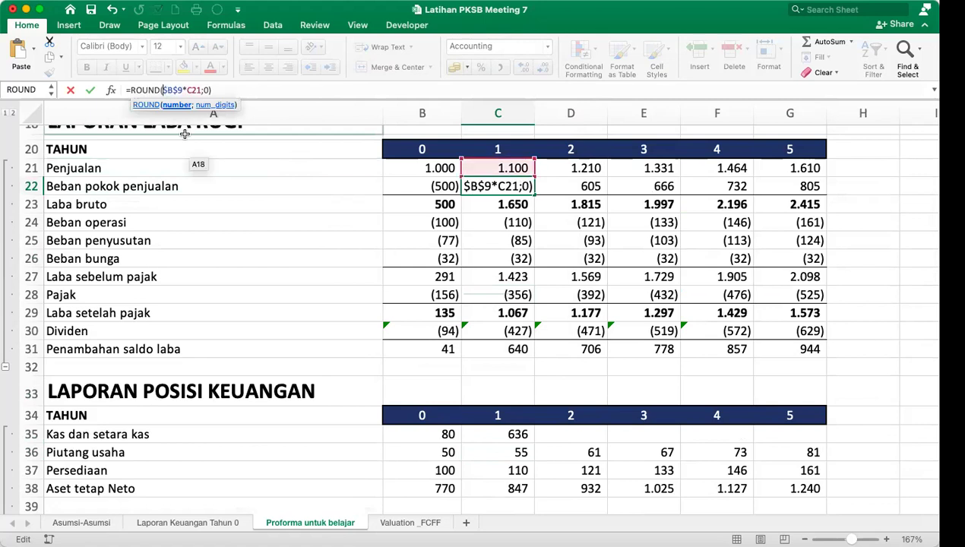
text(-)
key(Return)
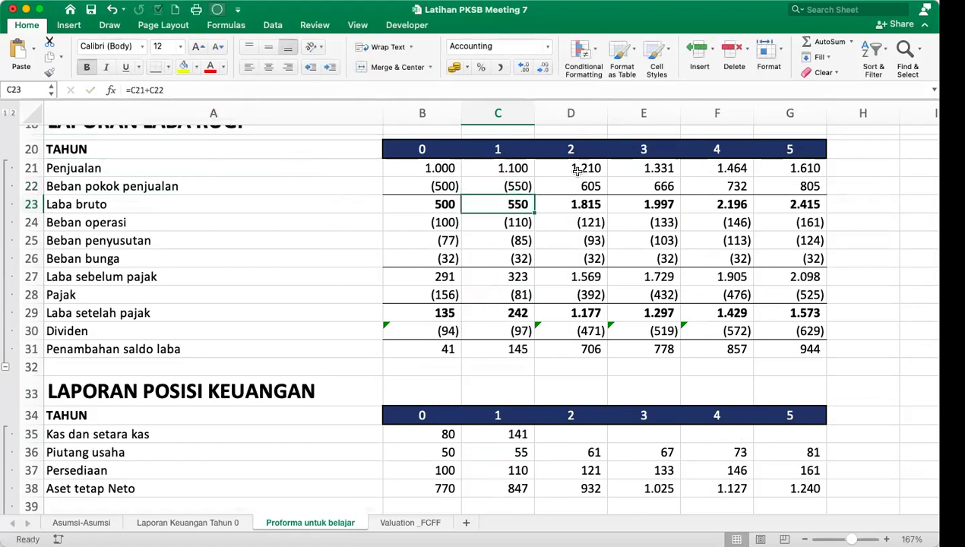
click(515, 186)
drag(534, 196, 809, 190)
Fill the Kas dan setara kas formula from C35 to year 5 and extend the Total aset sum from B40 across years 1 to 5.
scroll(567, 316, down, 5)
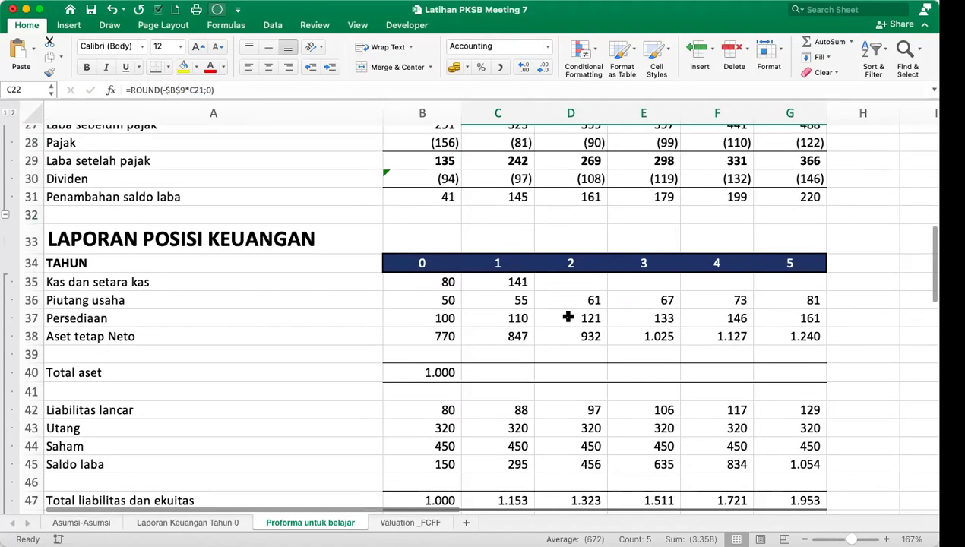
click(515, 282)
drag(533, 291, 809, 286)
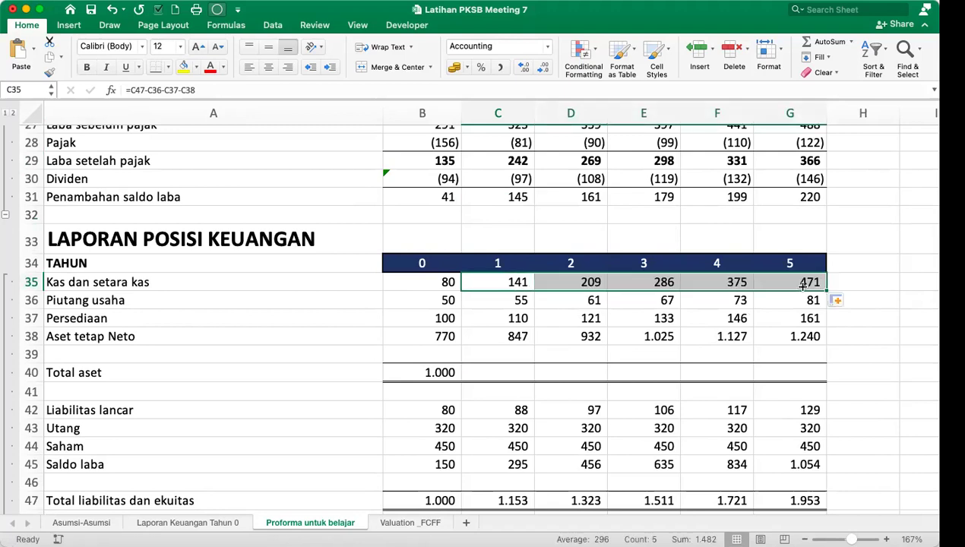
scroll(692, 348, down, 3)
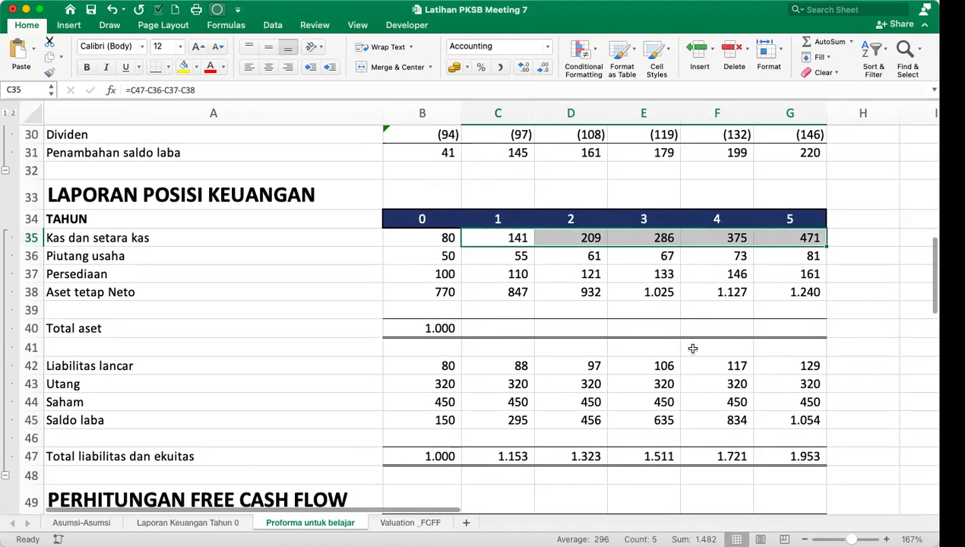
click(417, 327)
drag(462, 336, 818, 332)
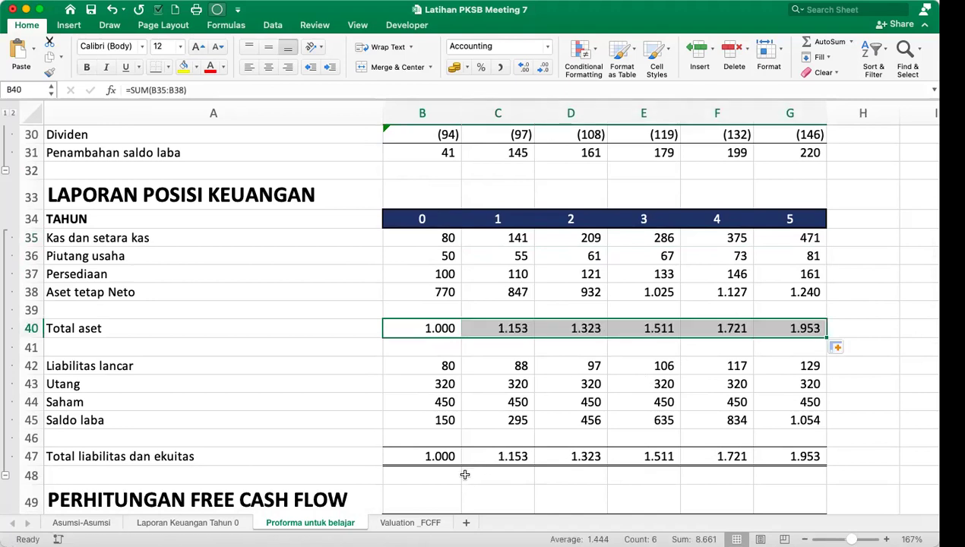
Enter a balance check in C48 that subtracts Total liabilitas dan ekuitas in C47 from Total aset in C40.
click(495, 474)
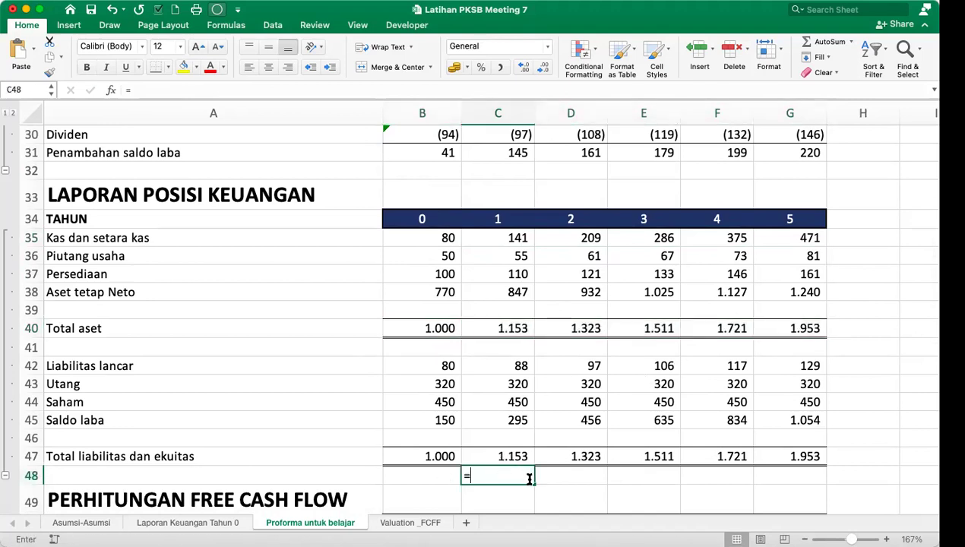
text(=)
key(Up)
key(Up)
key(Up)
key(Up)
key(Up)
key(Up)
key(Up)
key(Up)
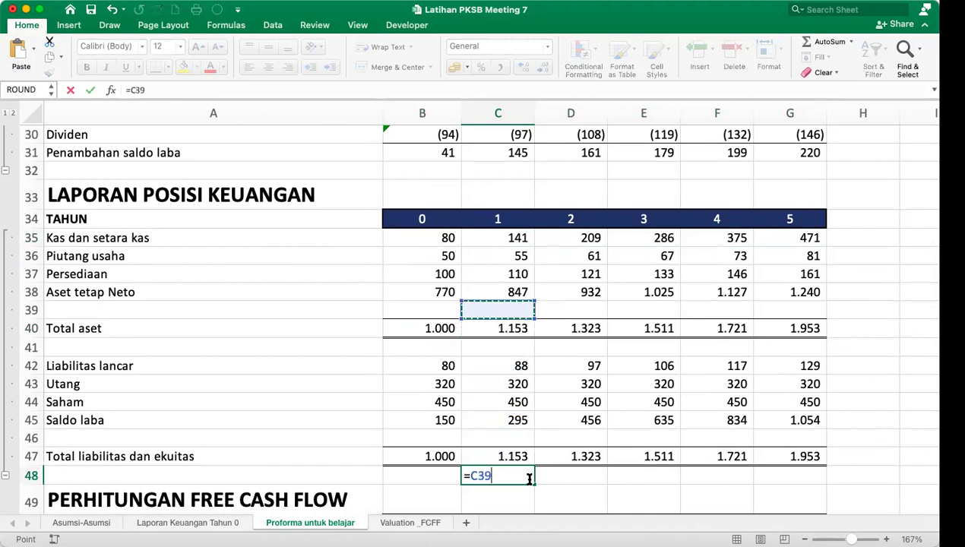
key(Down)
text(-)
key(Up)
key(Return)
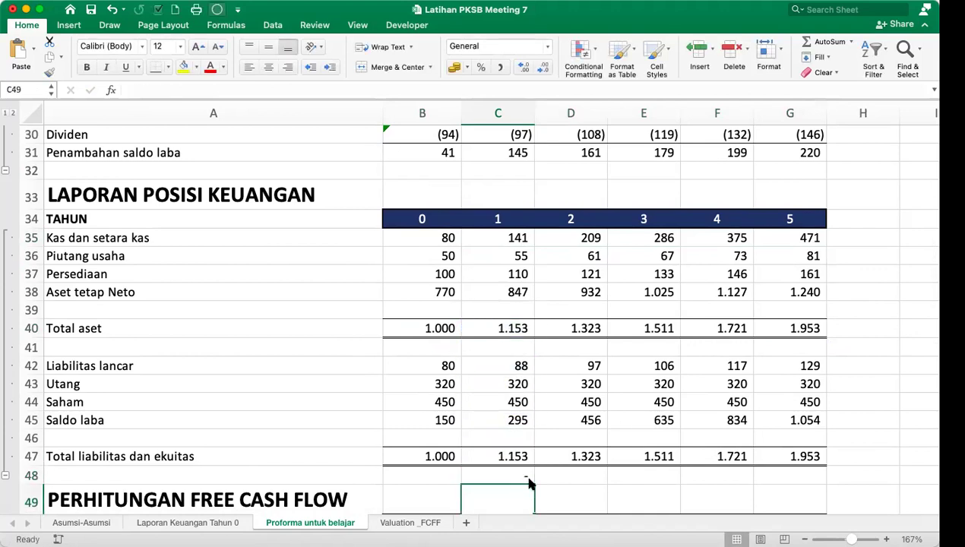
Fill the year 1 balance check across row 48 to year 5.
click(498, 477)
drag(535, 483, 786, 478)
click(720, 476)
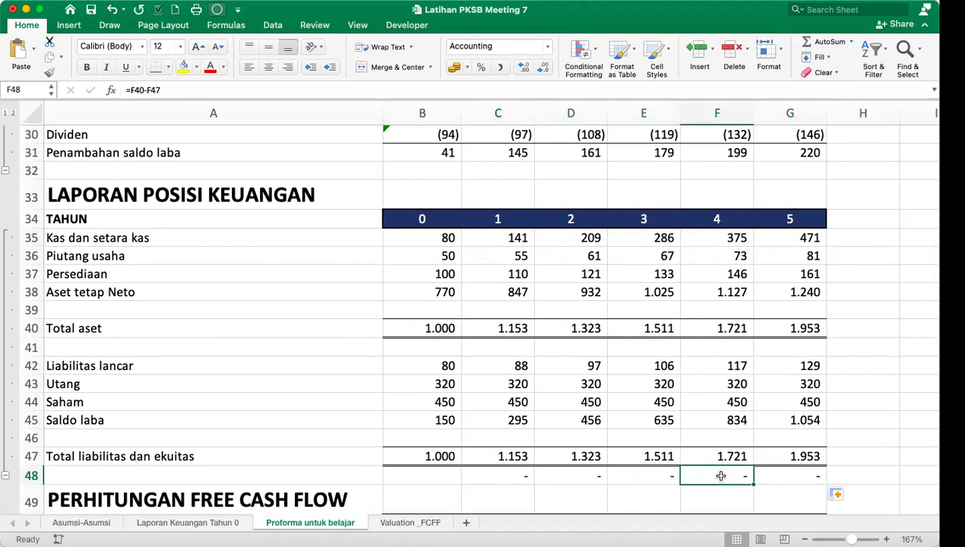
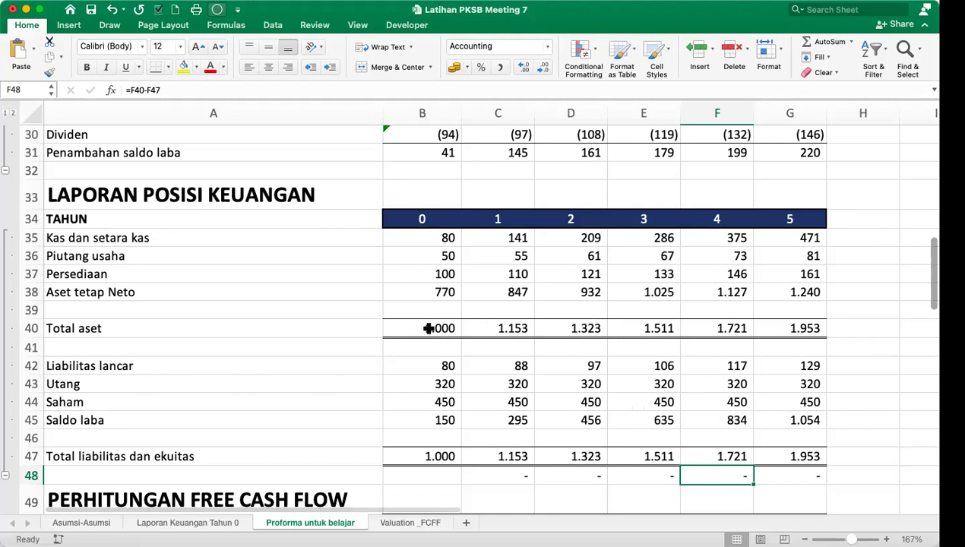
Make the year 0 to 5 figures bold in the Total aset and Total liabilitas dan ekuitas rows.
drag(428, 328, 806, 328)
click(86, 67)
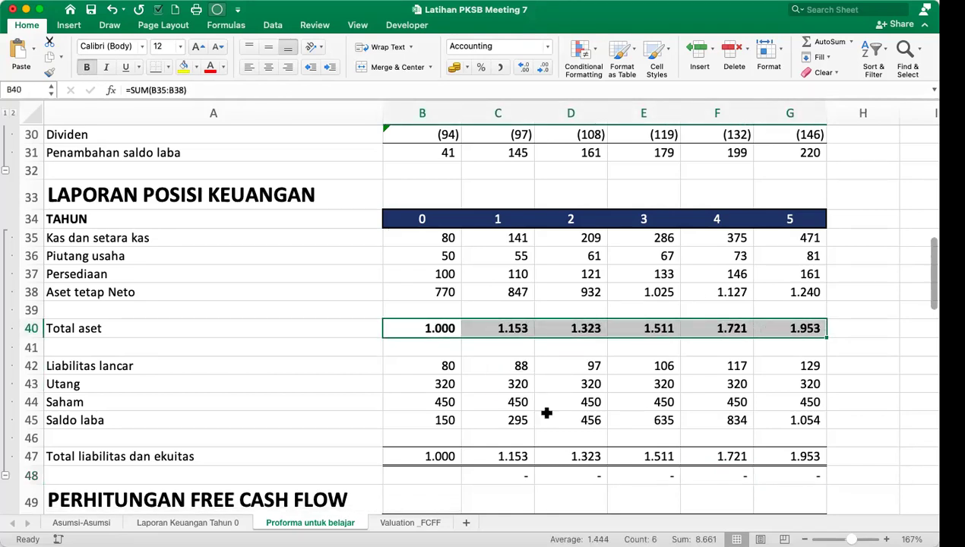
drag(431, 455, 811, 456)
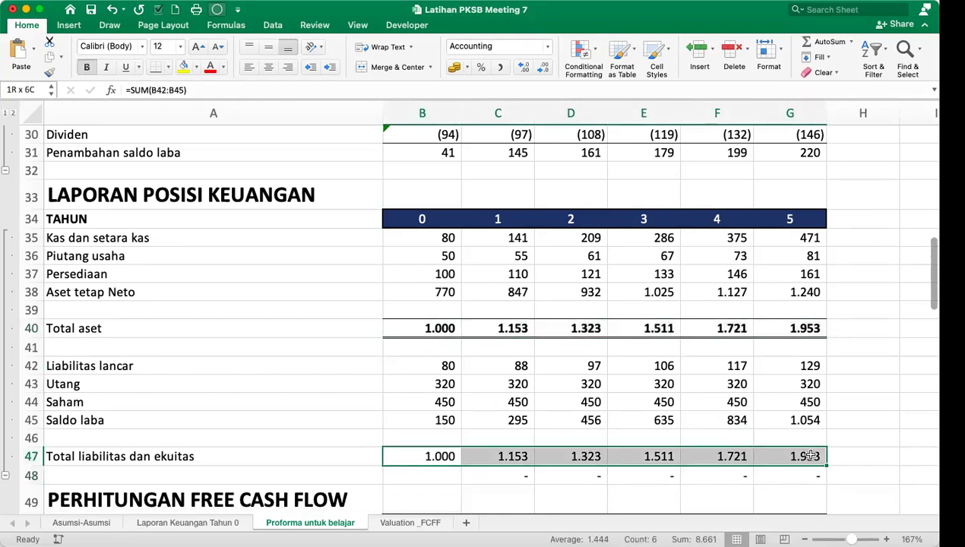
click(85, 68)
Review the completed income statement and financial position projections, and expand the collapsed rows of the PERHITUNGAN FREE CASH FLOW section.
scroll(667, 337, up, 10)
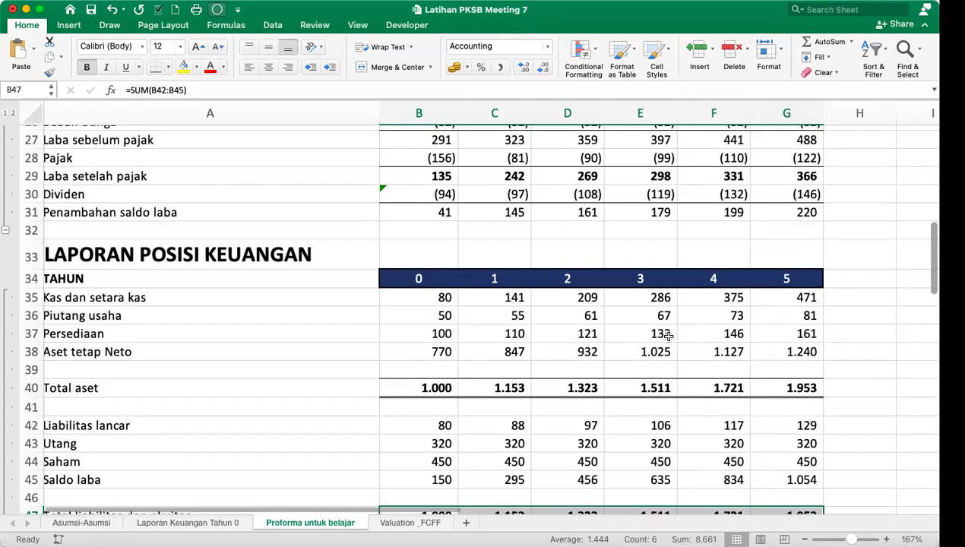
scroll(667, 337, down, 5)
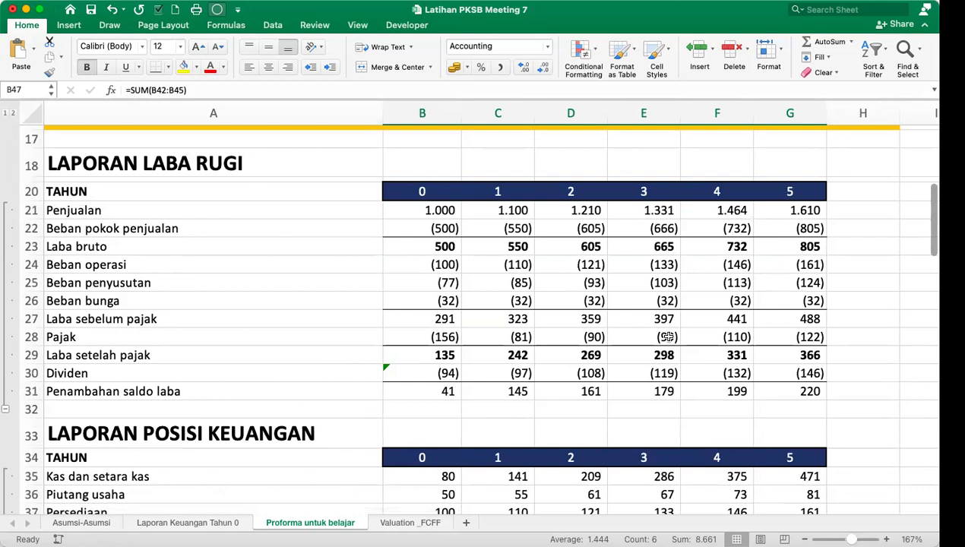
scroll(667, 337, down, 8)
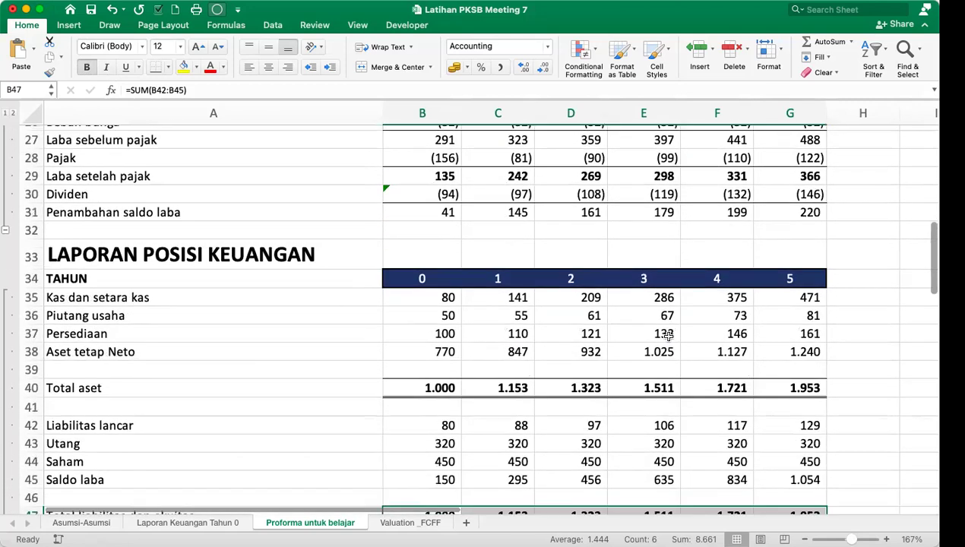
scroll(669, 336, down, 1)
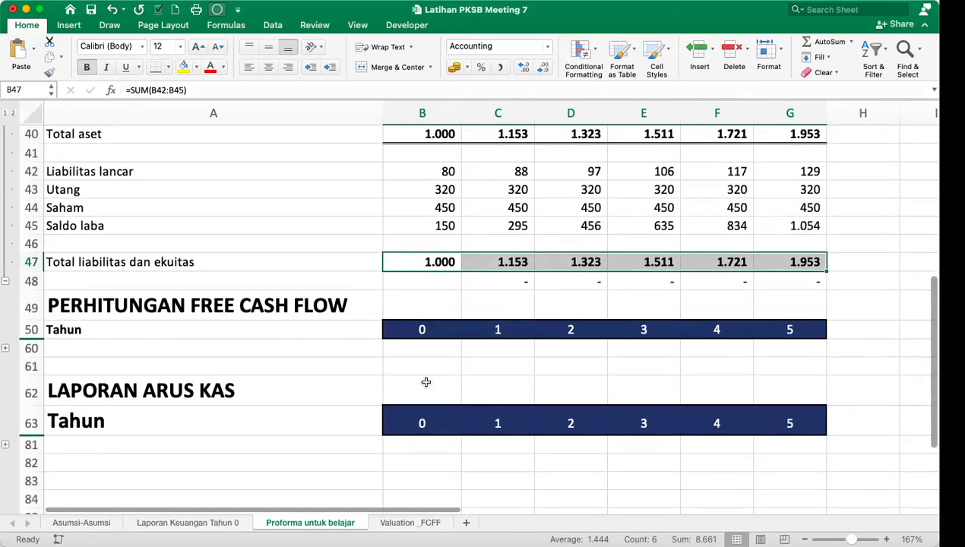
click(6, 348)
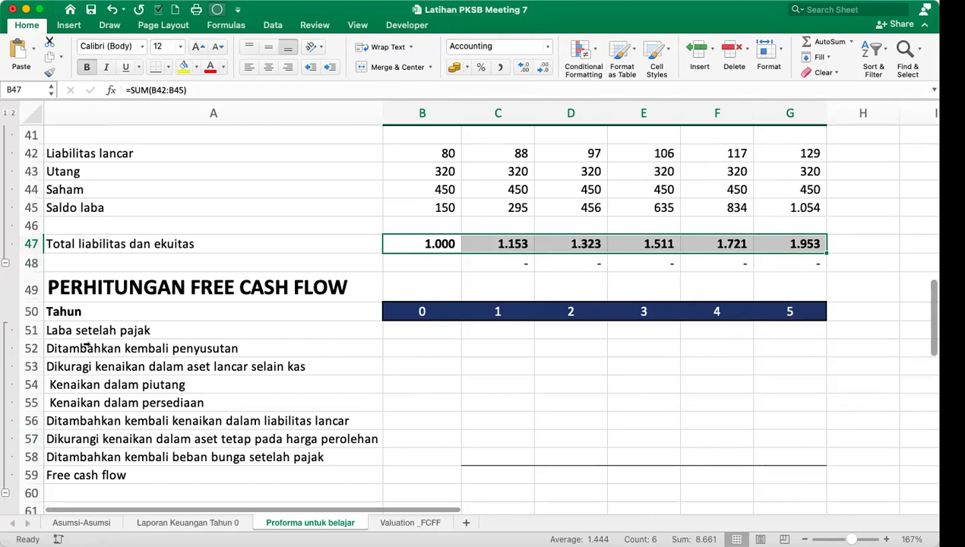
Link year 1 Laba setelah pajak in C51 to the income statement's C29 and fill it across to year 5.
click(448, 332)
click(497, 335)
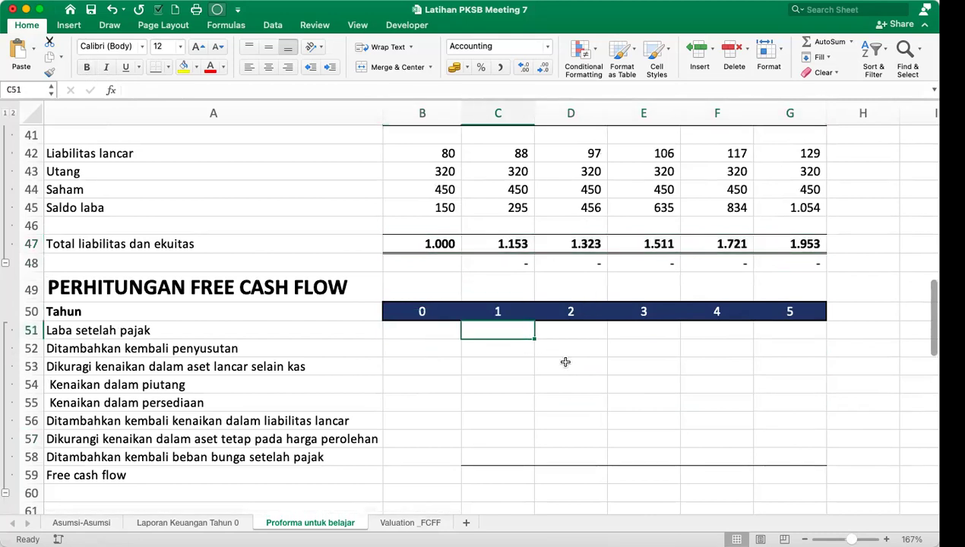
scroll(565, 362, down, 3)
click(491, 404)
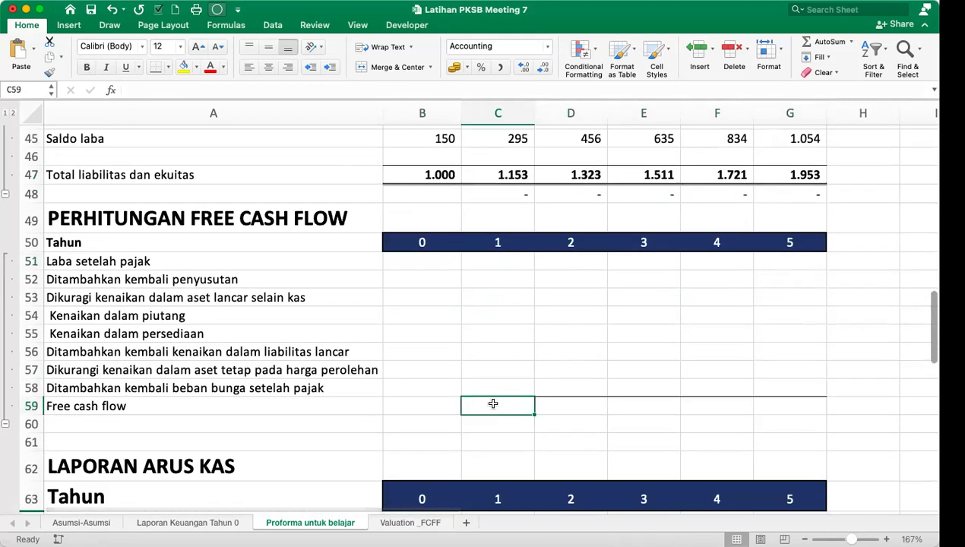
scroll(493, 403, up, 2)
click(493, 309)
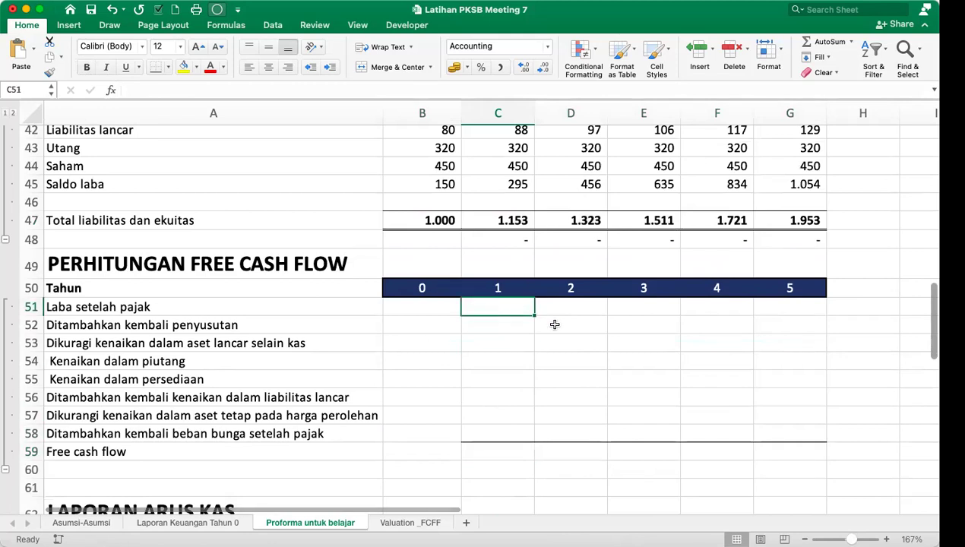
text(=)
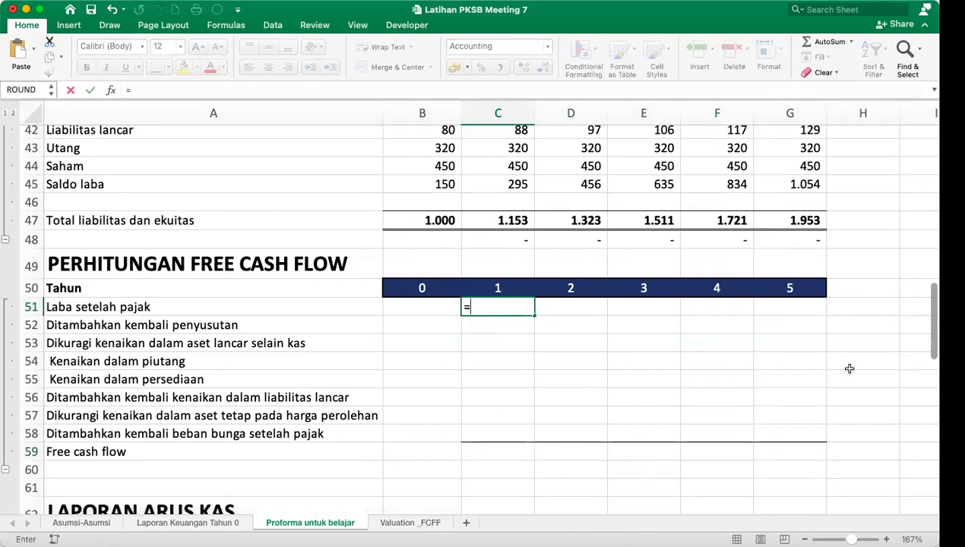
scroll(850, 368, up, 5)
scroll(850, 369, up, 8)
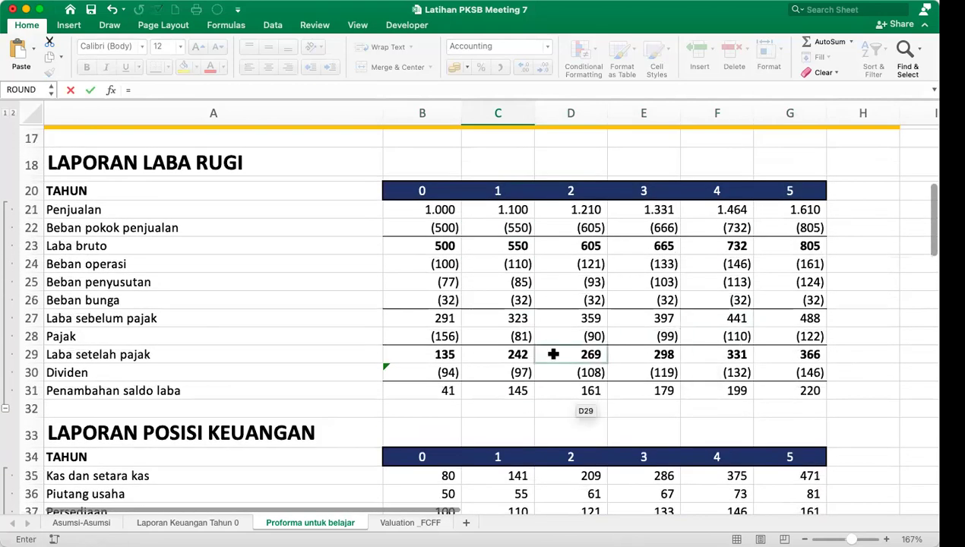
click(518, 354)
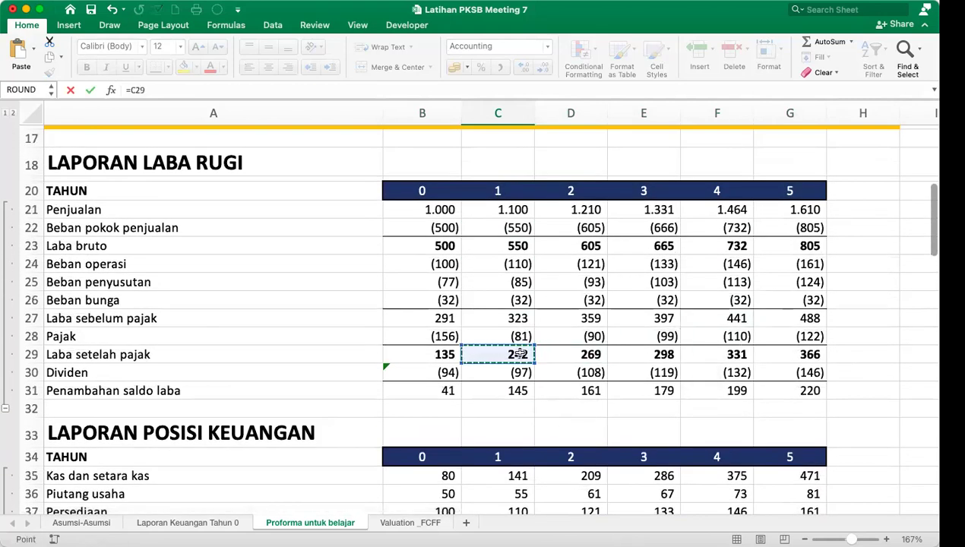
key(Return)
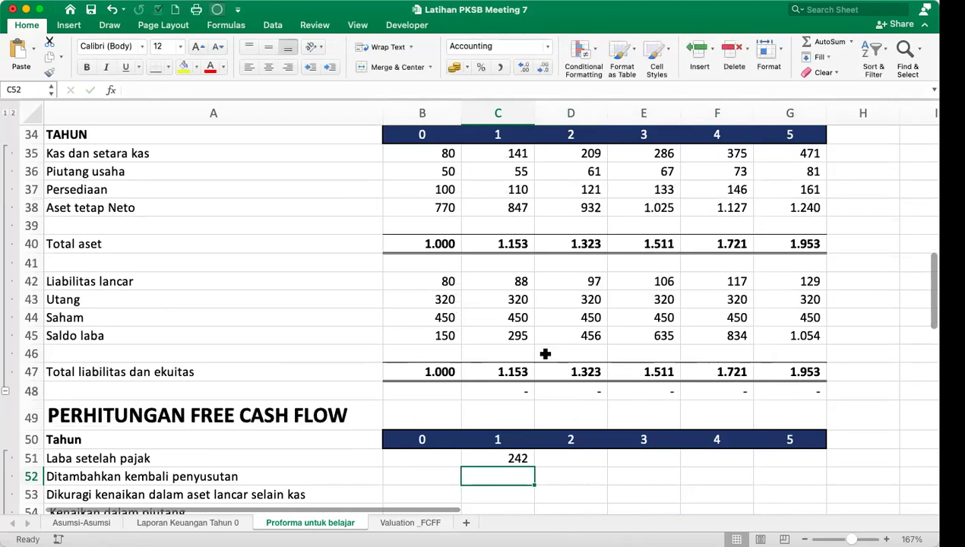
click(523, 459)
drag(523, 460, 807, 457)
Add back year 1 depreciation in C52 as the negative of Beban penyusutan in C25 and fill it across to year 5.
click(500, 473)
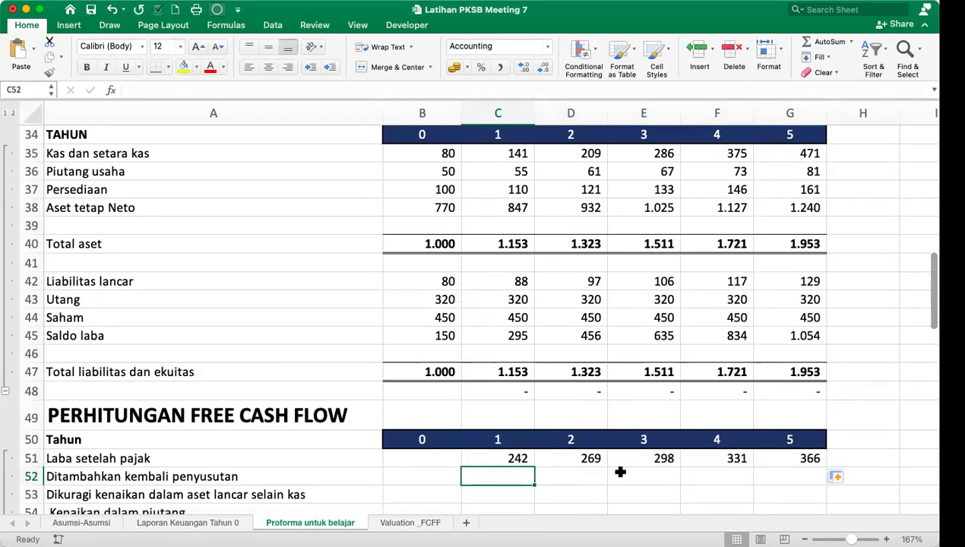
scroll(620, 472, down, 3)
text(=)
scroll(620, 472, up, 9)
scroll(620, 472, up, 8)
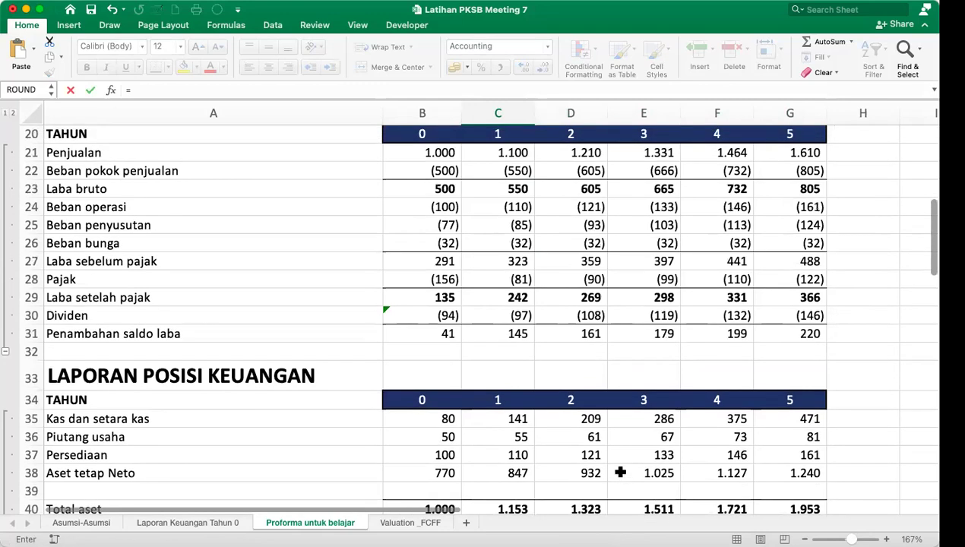
scroll(620, 472, down, 20)
text(-)
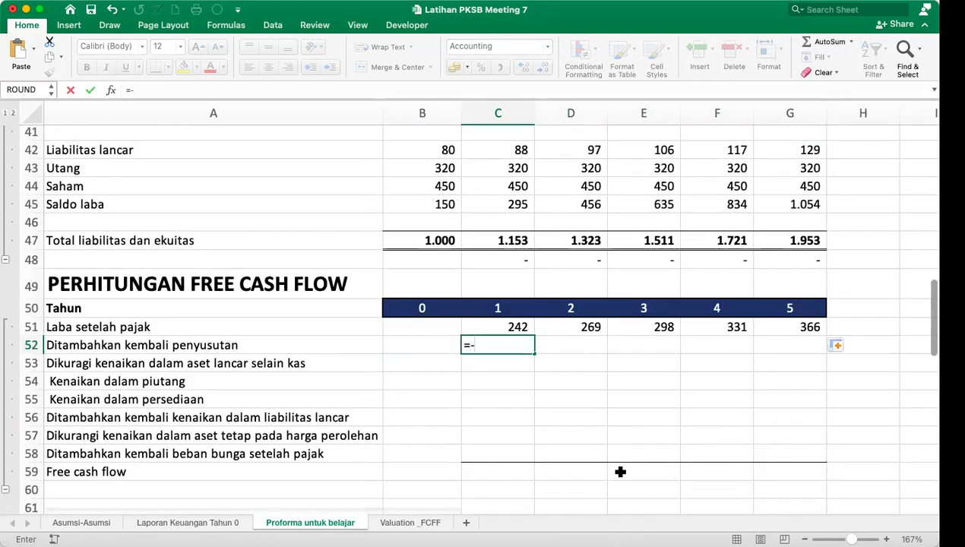
scroll(620, 472, up, 18)
scroll(620, 472, up, 6)
click(514, 328)
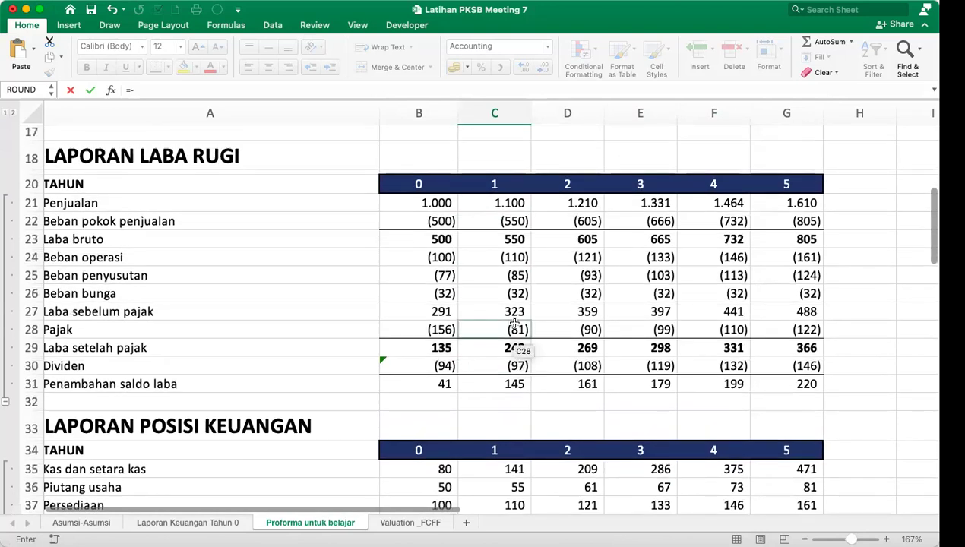
click(512, 276)
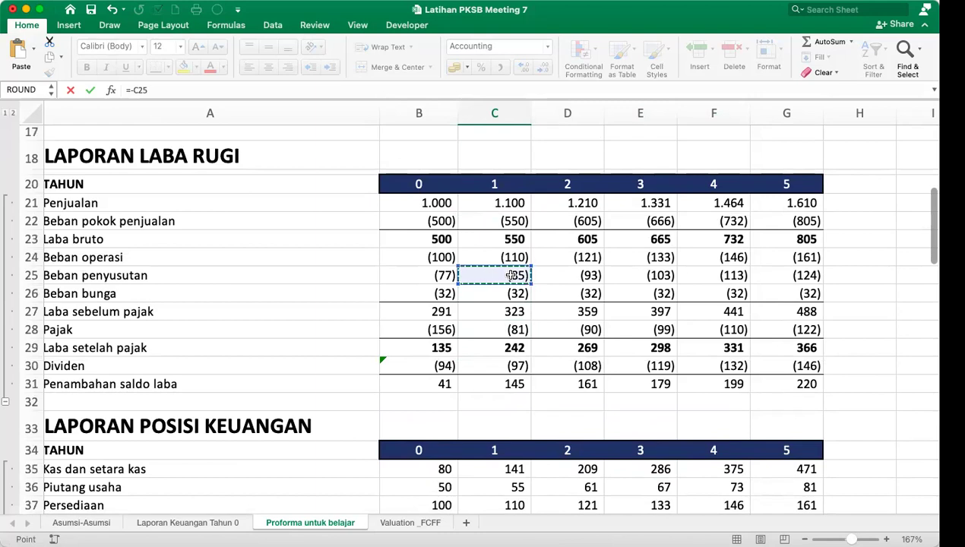
key(Return)
click(520, 477)
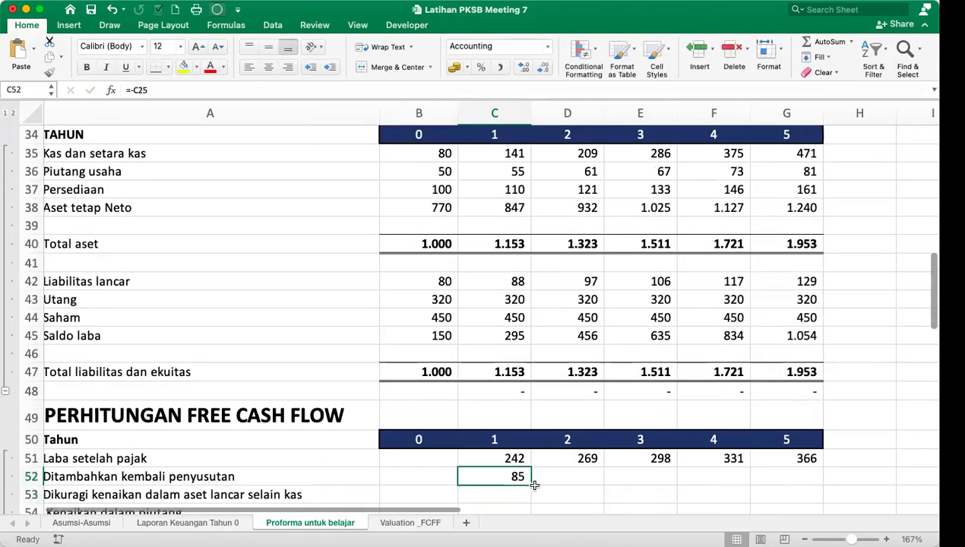
drag(530, 484, 807, 478)
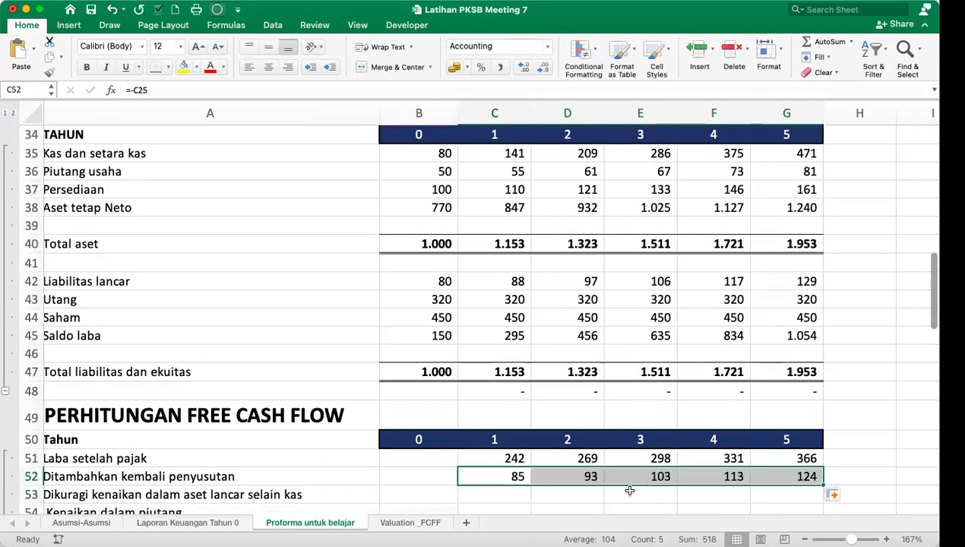
Correct the misspelled label in A53 to "Dikurangi kenaikan dalam aset lancar selain kas".
scroll(630, 491, down, 3)
double_click(89, 428)
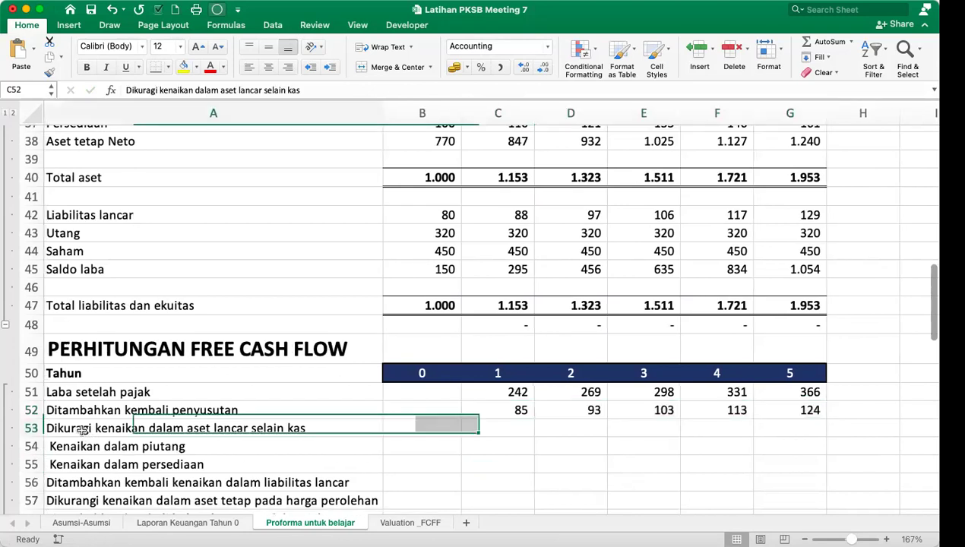
key(Return)
key(Up)
key(Right)
key(Right)
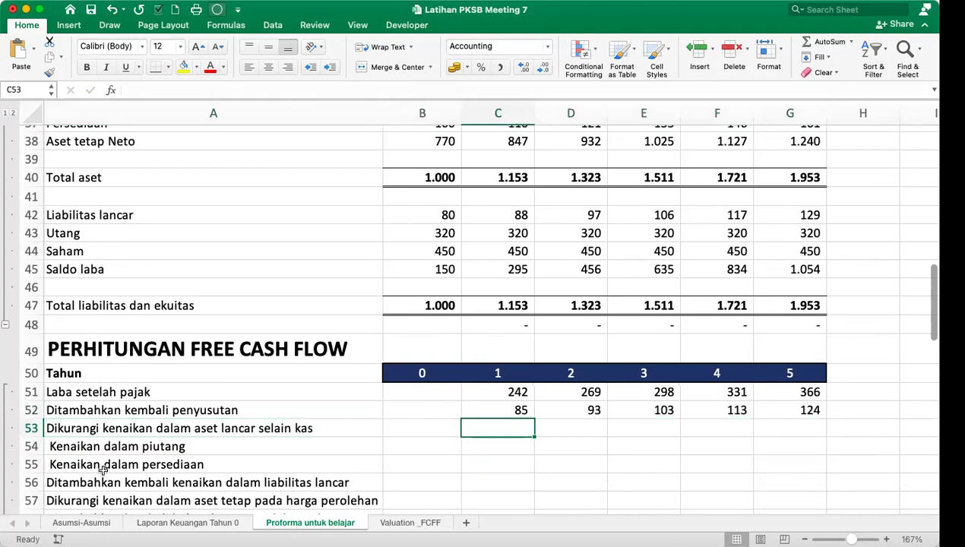
Examine the Piutang usaha and Persediaan projections in the financial position against the current asset increase row of the free cash flow section.
scroll(103, 470, up, 10)
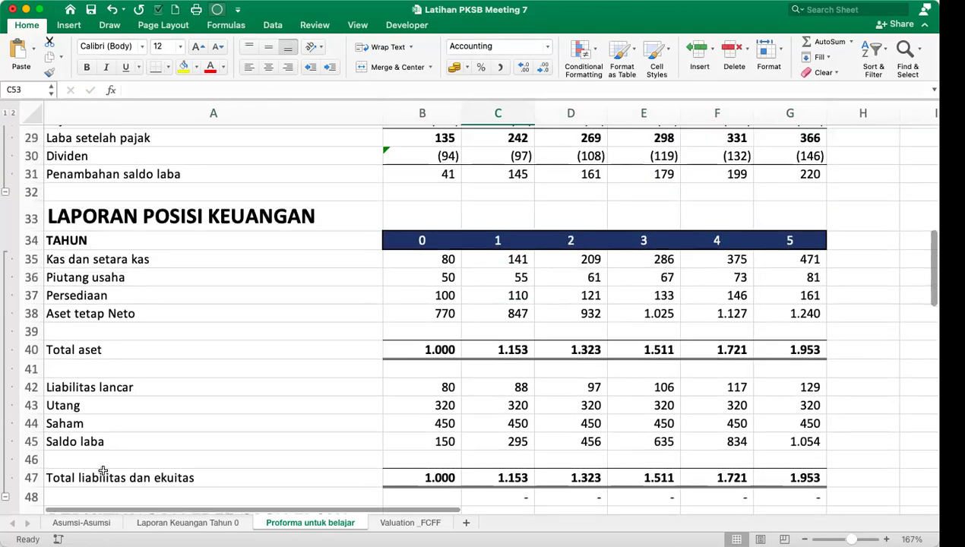
scroll(103, 470, up, 3)
scroll(102, 470, down, 4)
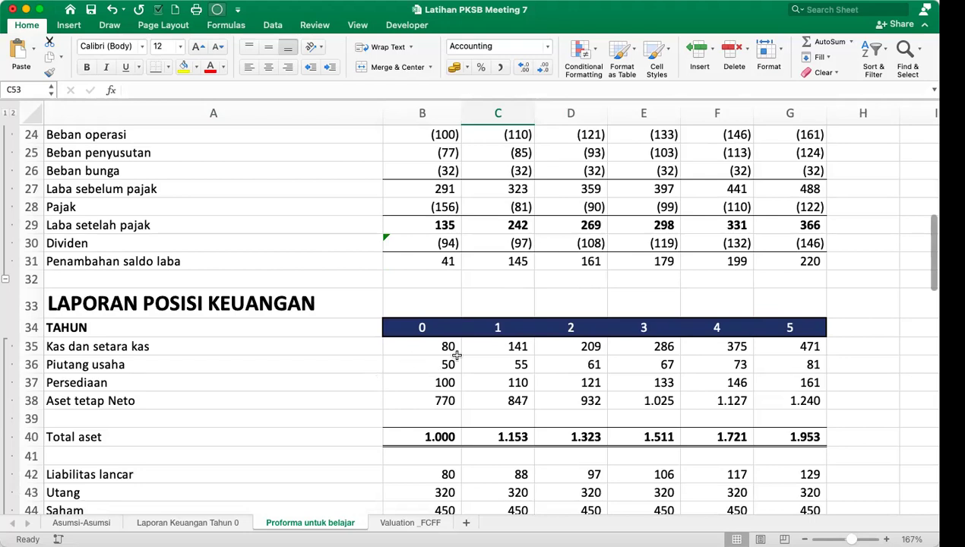
drag(512, 367, 558, 377)
click(548, 365)
click(636, 365)
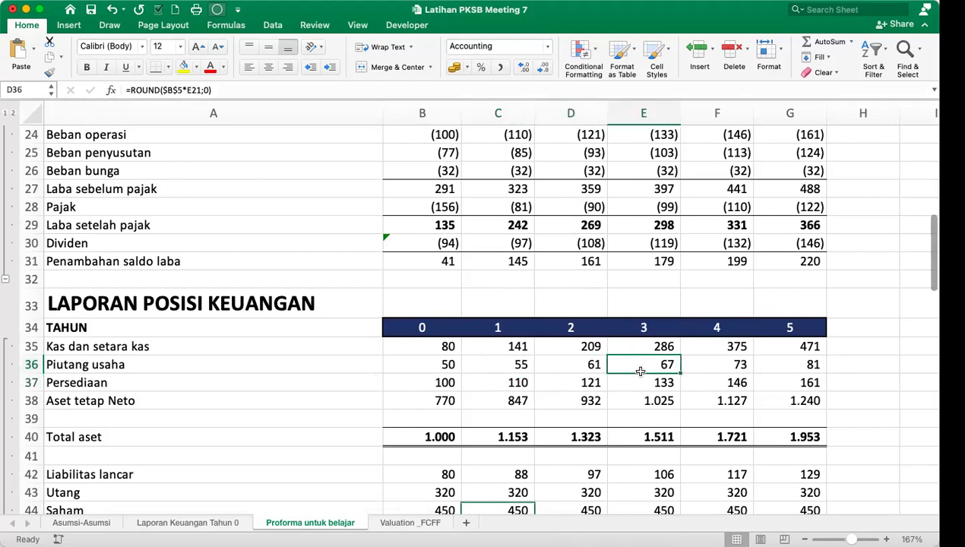
click(507, 366)
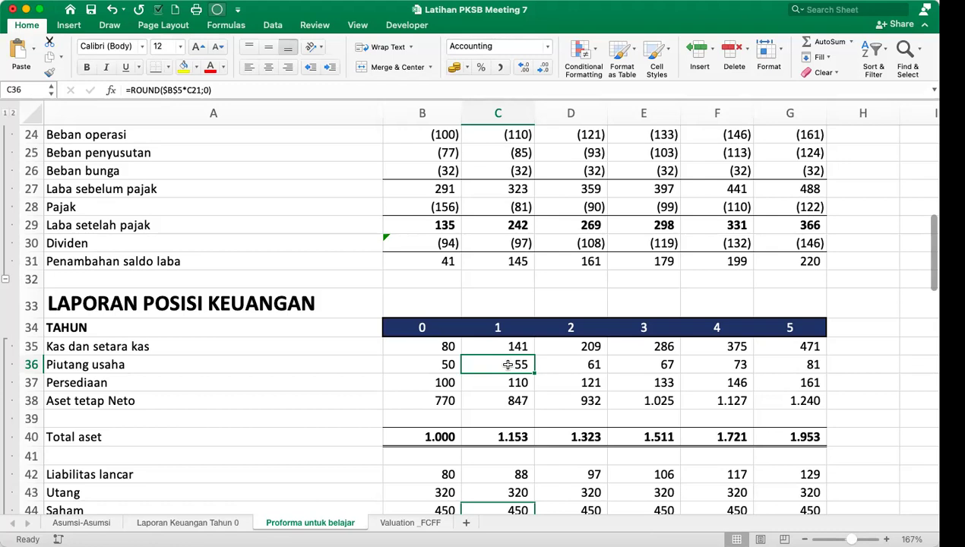
key(Down)
key(Down)
key(Down)
key(Down)
key(Down)
key(Down)
key(Down)
key(Down)
key(Down)
key(Down)
key(Down)
key(Down)
key(Down)
key(Down)
key(Down)
key(Down)
key(Down)
key(Down)
key(Down)
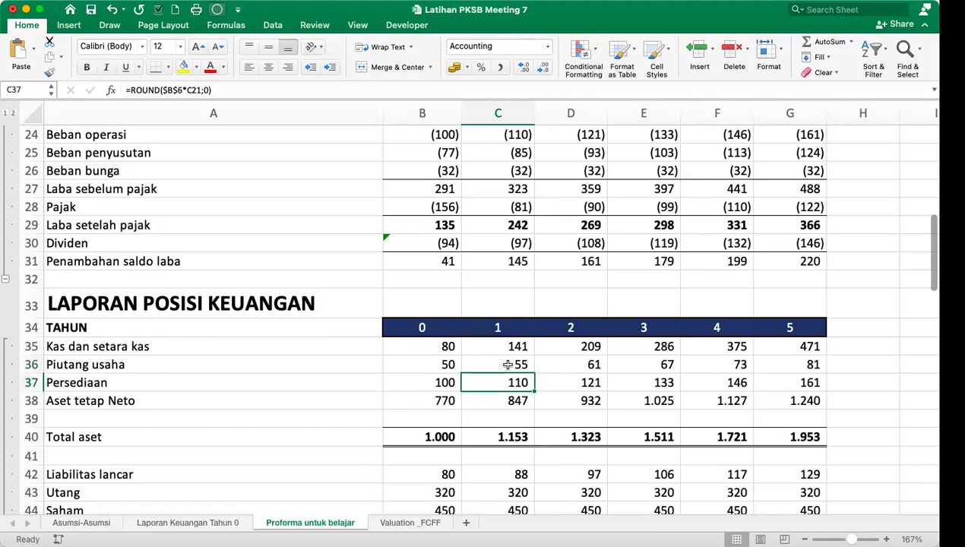
key(Down)
key(Down)
key(Down)
key(Up)
key(Up)
key(Up)
key(Up)
key(Up)
key(Left)
key(Left)
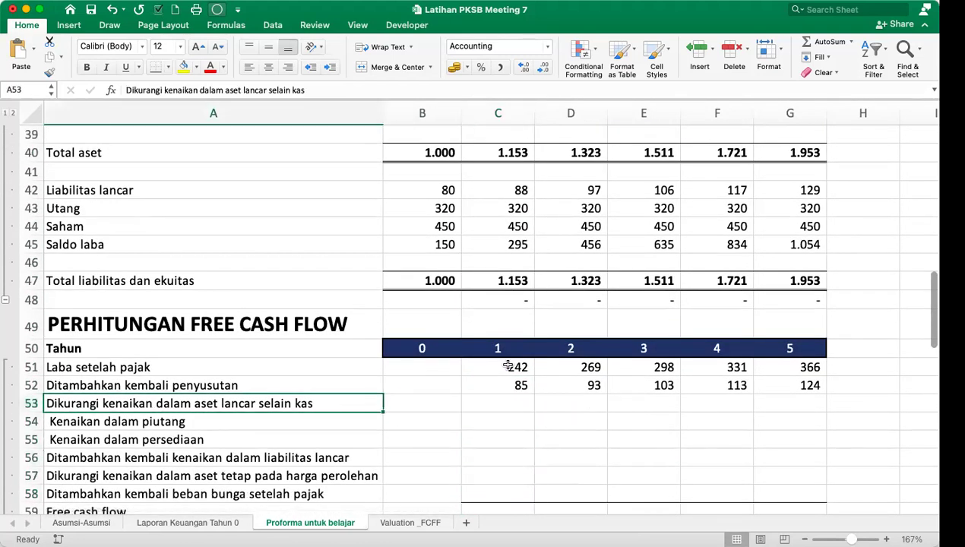
Start the year 1 current asset increase formula in C53 with the negated change in Piutang usaha, -(C36-B36).
key(Right)
key(Right)
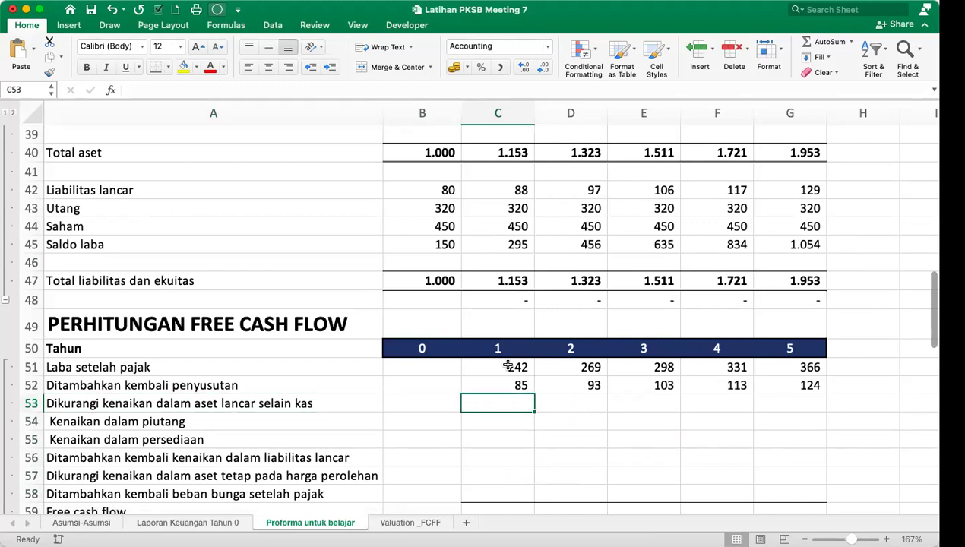
text(-()
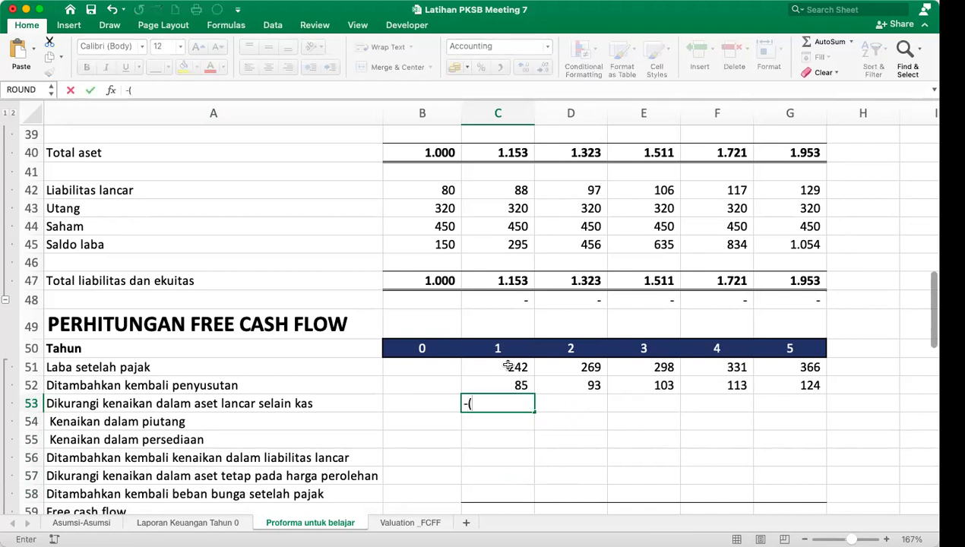
scroll(509, 367, up, 6)
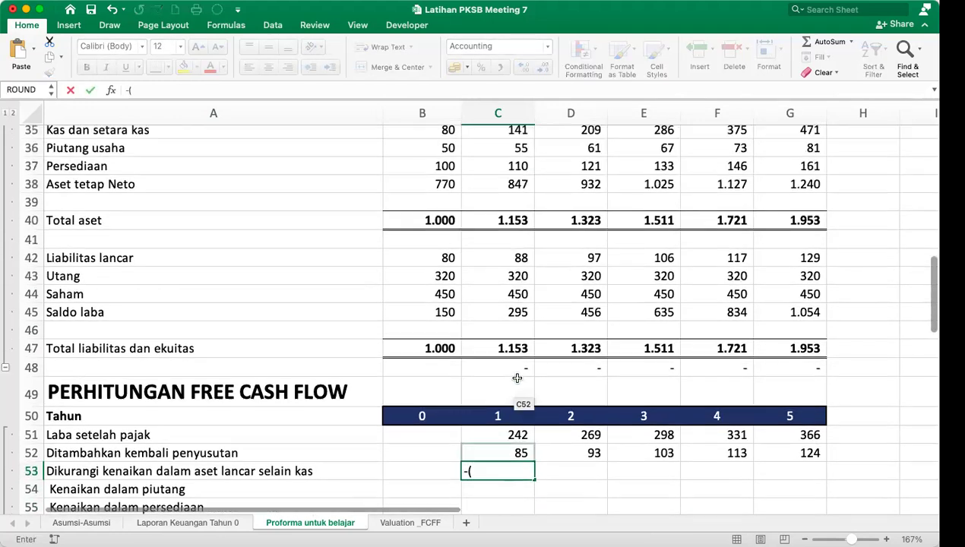
scroll(478, 304, up, 2)
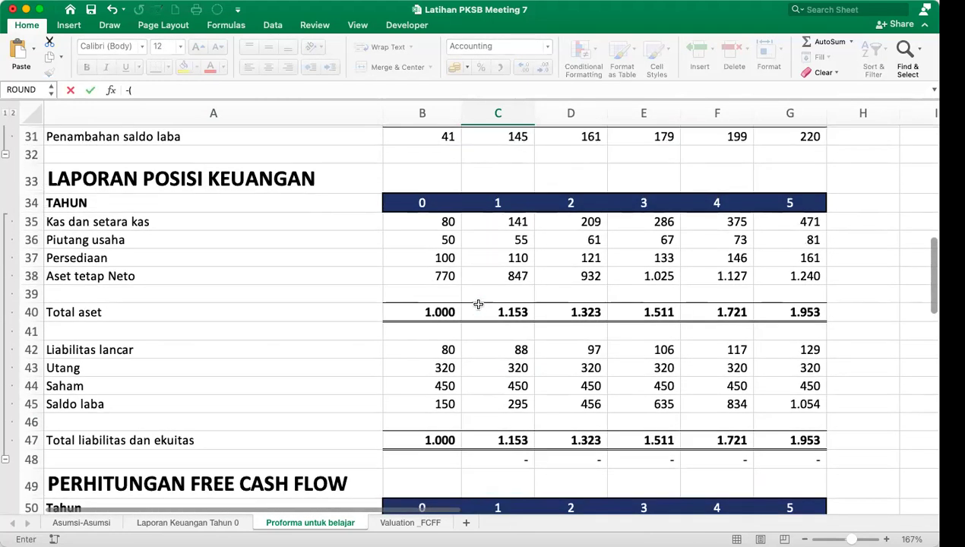
click(496, 239)
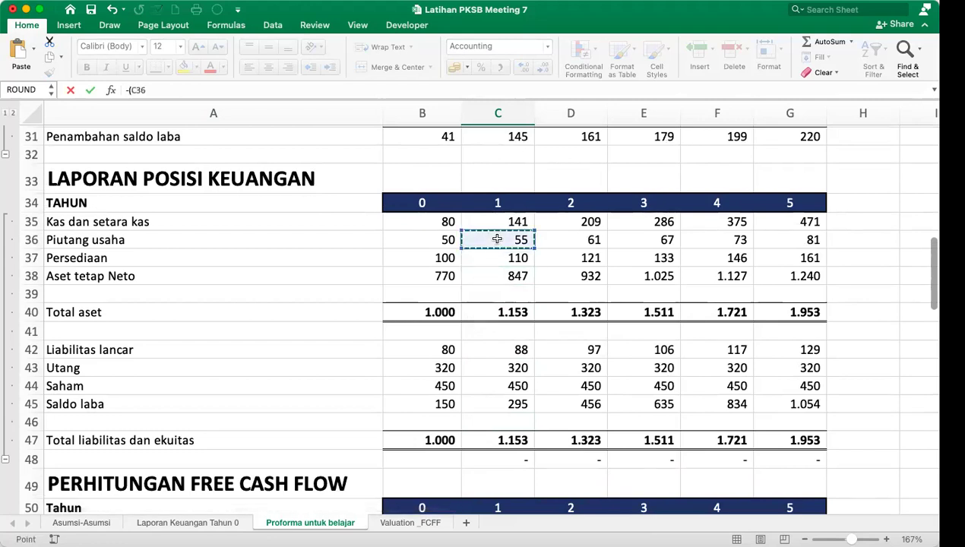
text(-)
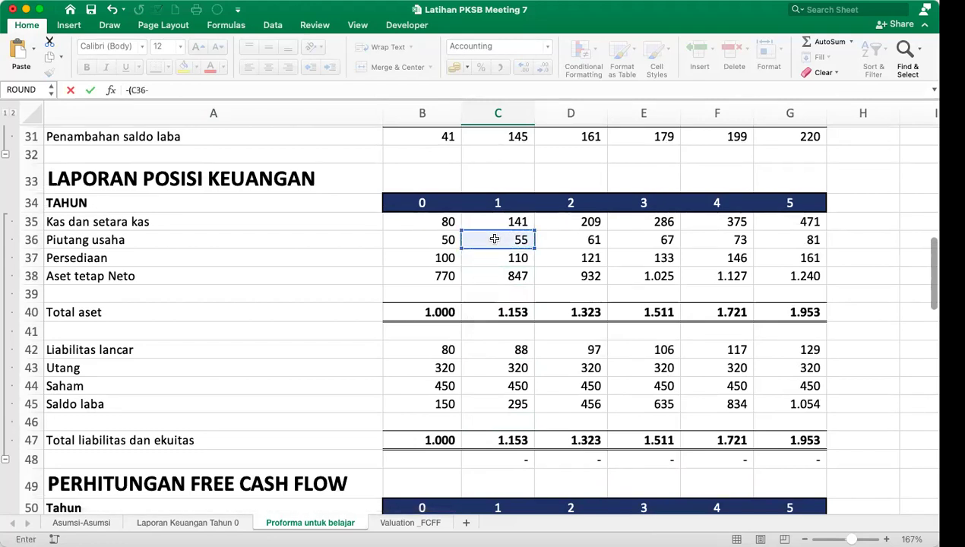
click(409, 240)
text())
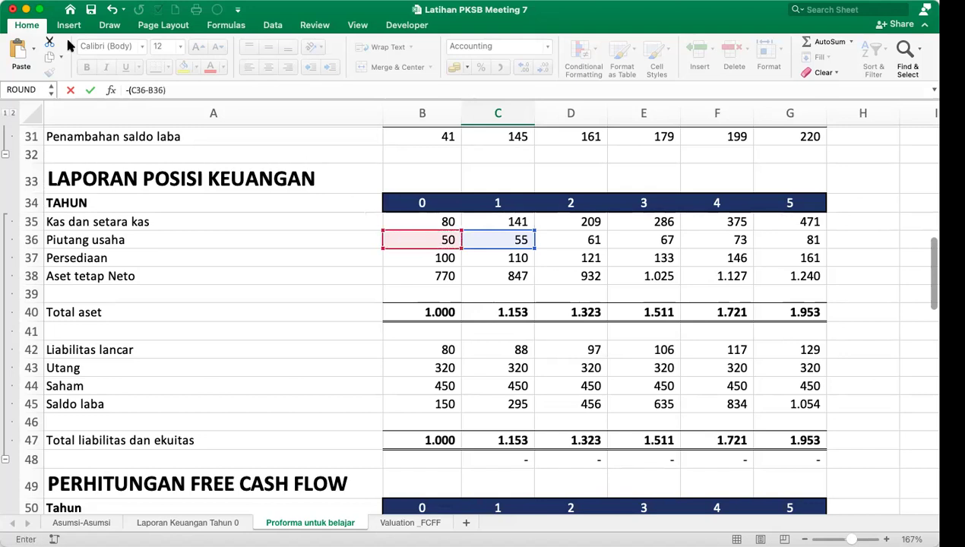
Extend the C53 formula with the Persediaan term +(-C37-B37) and enter it.
click(186, 89)
text(-)
text(+))
key(BackSpace)
text((-)
click(480, 260)
text(-)
click(438, 258)
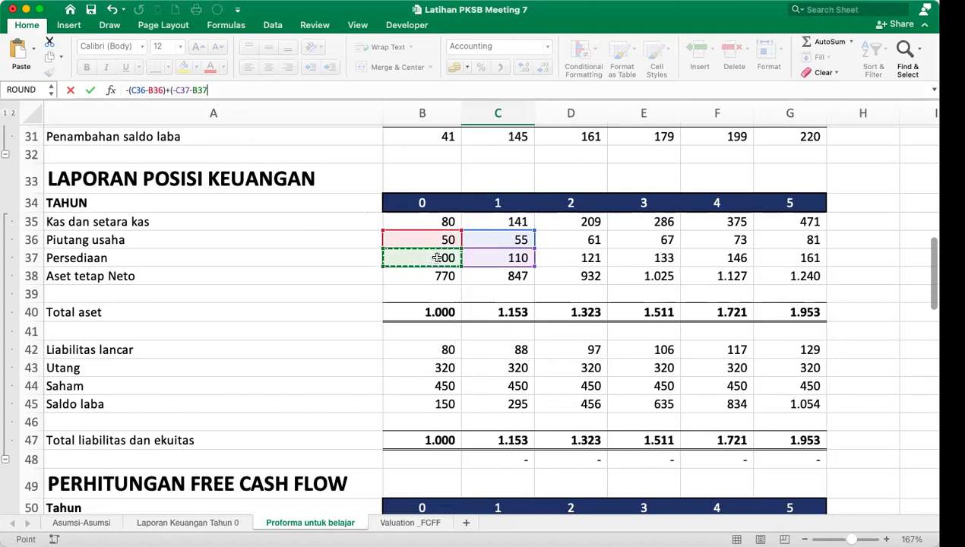
text())
key(Return)
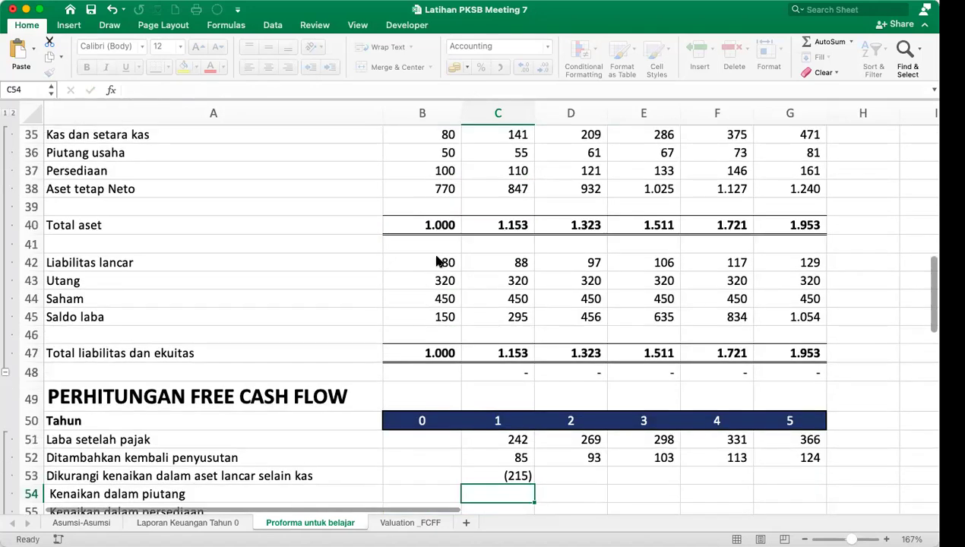
Replace the plus between the two bracketed terms in C53 with a minus, giving =-(C36-B36)-(-C37-B37).
drag(523, 152, 517, 171)
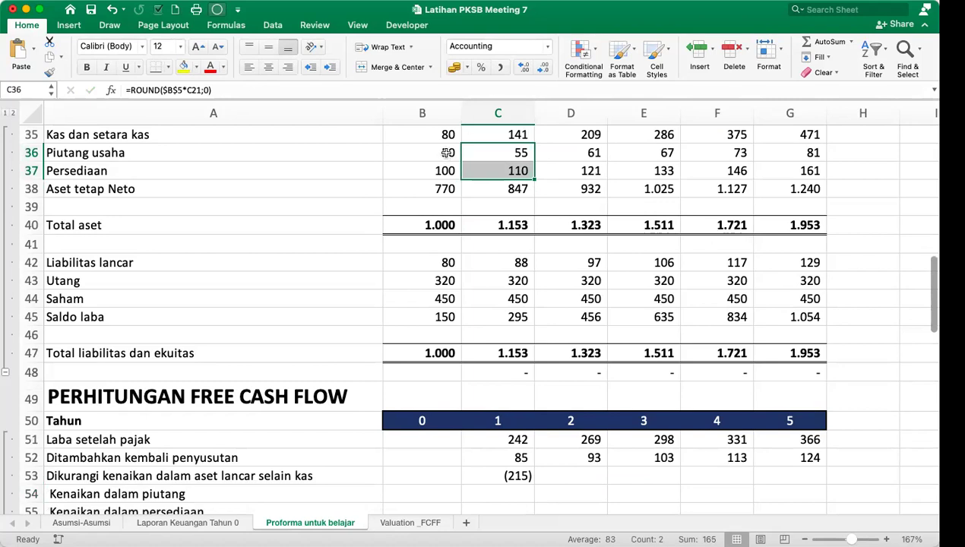
drag(445, 152, 445, 169)
click(517, 475)
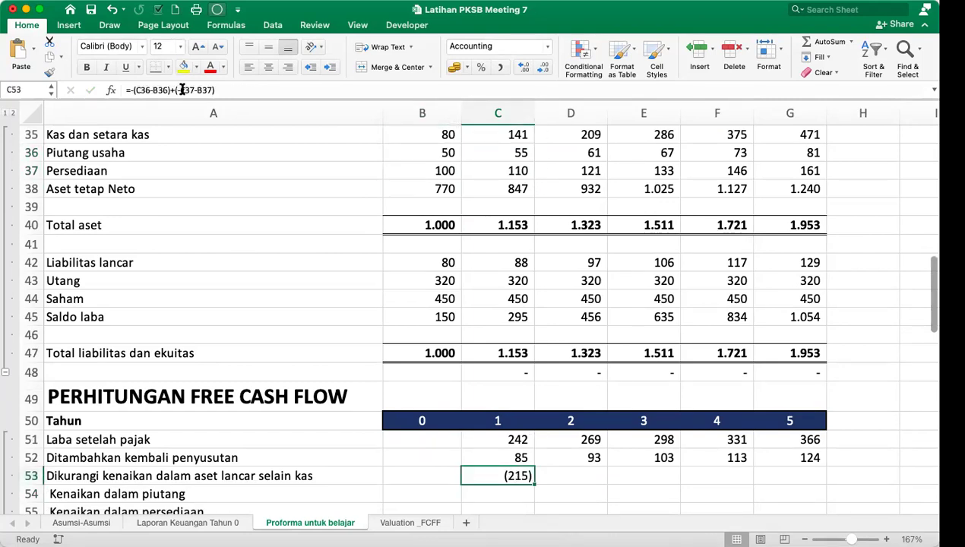
click(174, 90)
key(BackSpace)
text(-)
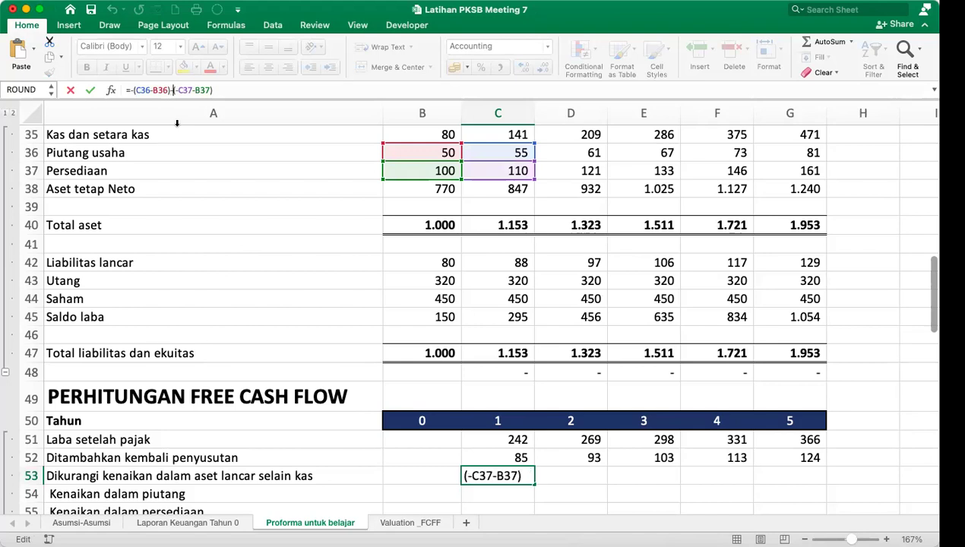
key(Return)
key(Up)
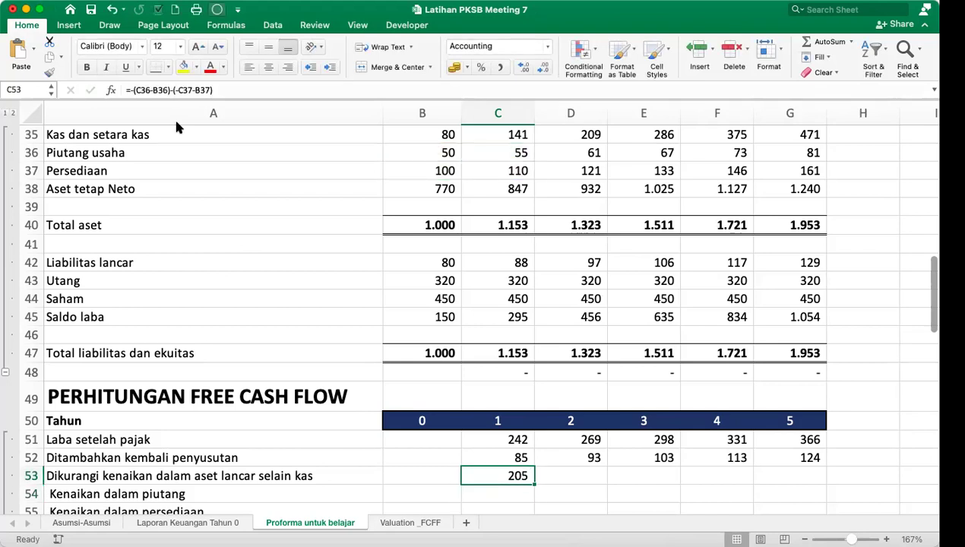
drag(499, 152, 497, 167)
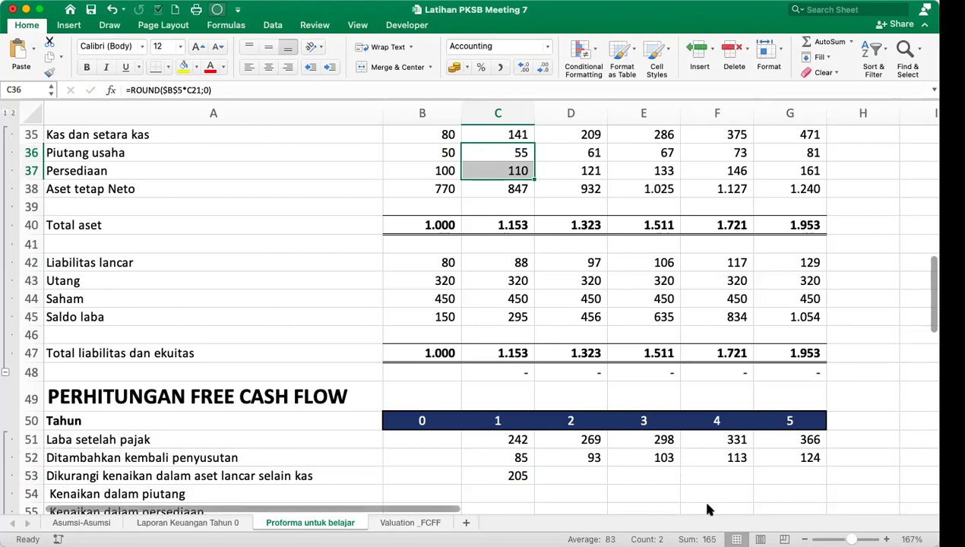
key(Delete)
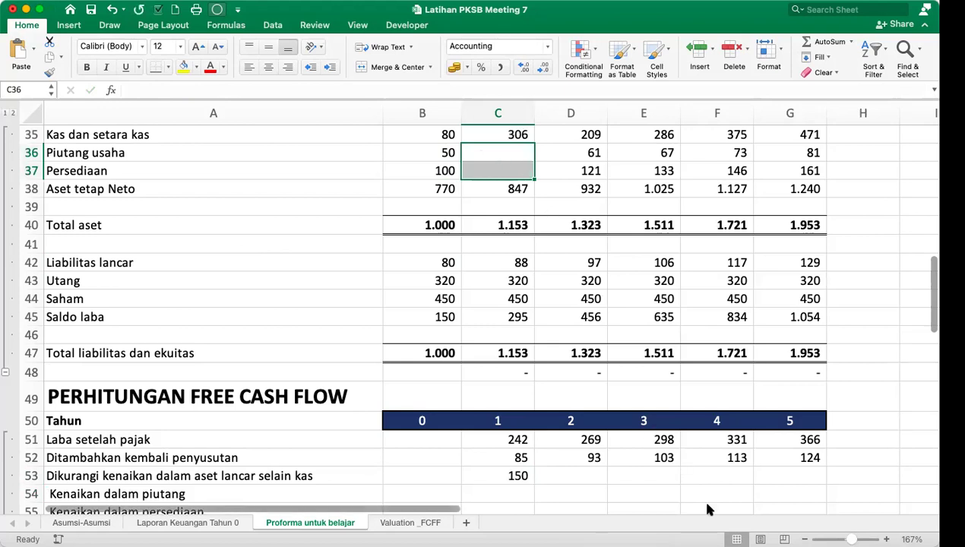
click(112, 9)
click(639, 493)
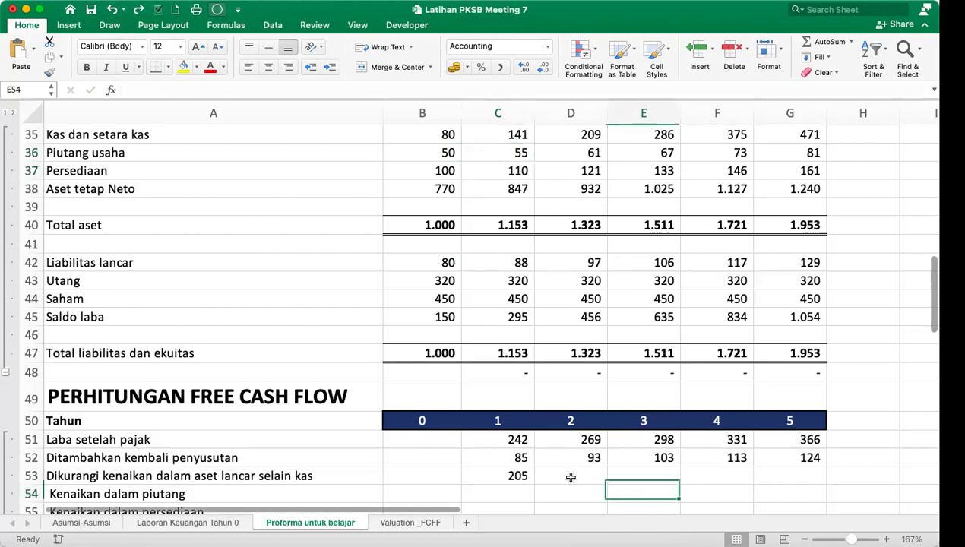
Clear the combined current asset increase formula from C53.
click(516, 475)
key(Delete)
key(Down)
key(Down)
key(Down)
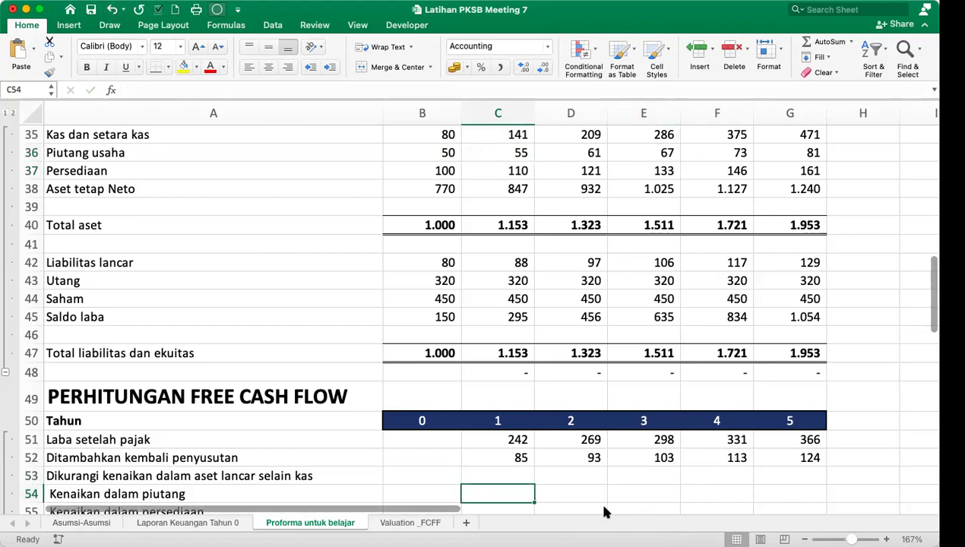
Enter the negated year 1 change in Piutang usaha, -(C36-B36), in C54 of the Kenaikan dalam piutang row.
key(Up)
key(Up)
text(-()
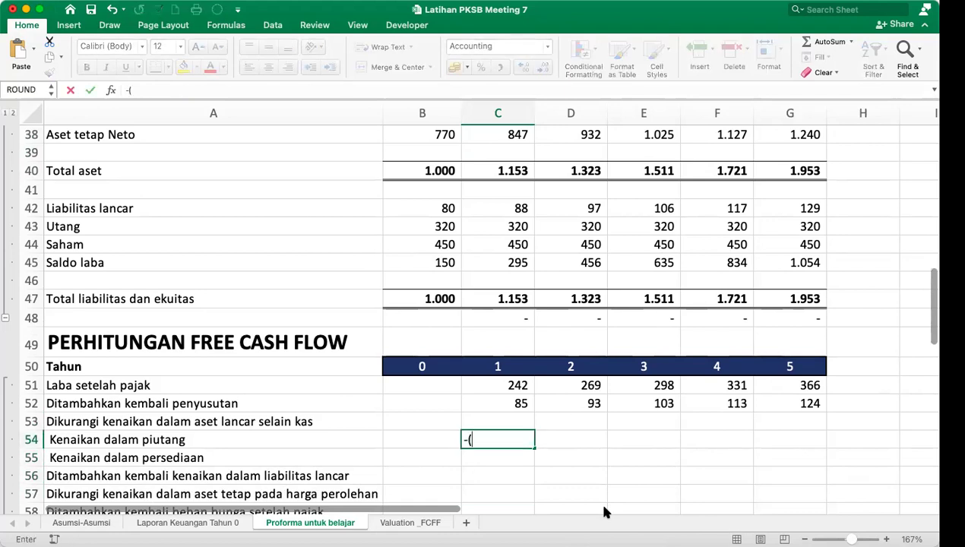
scroll(590, 437, up, 3)
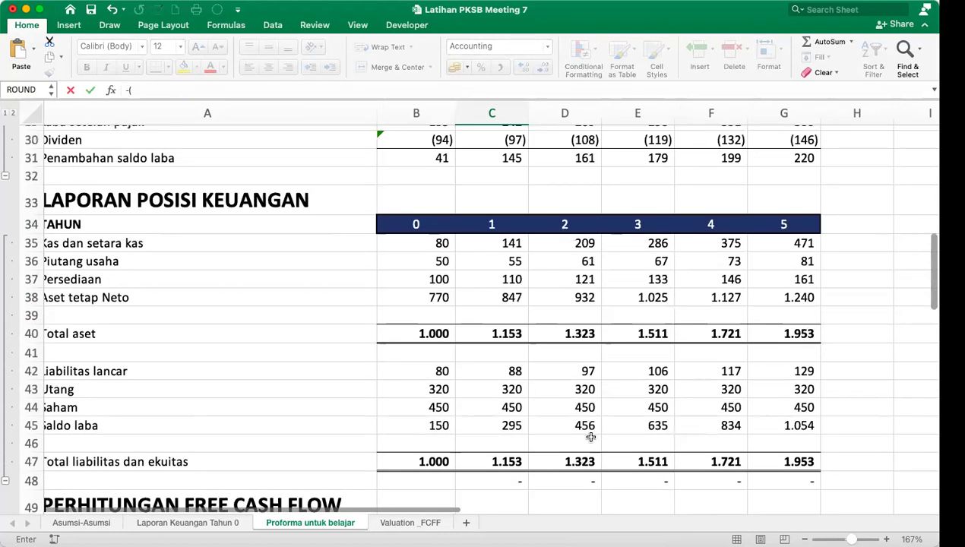
scroll(388, 291, left, 1)
click(501, 269)
text(-)
click(434, 268)
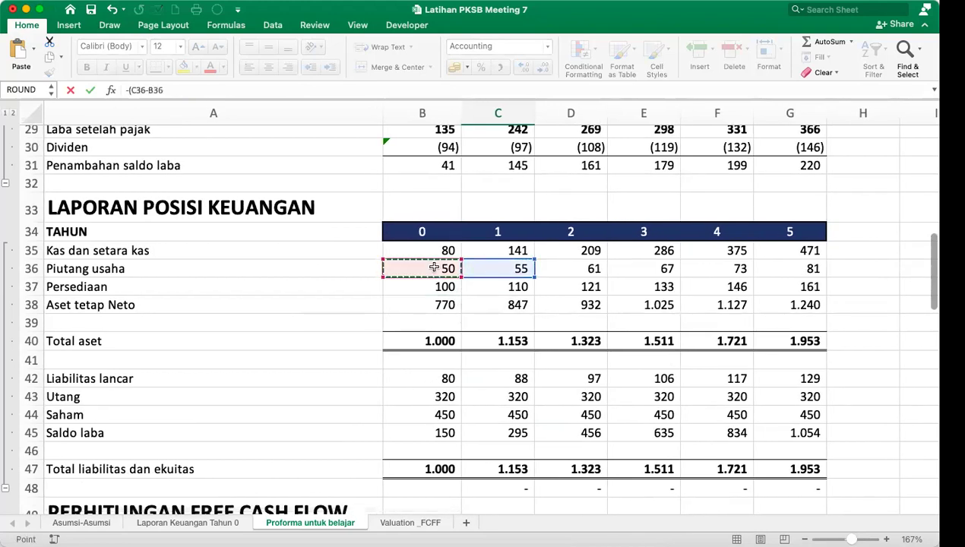
text())
key(Return)
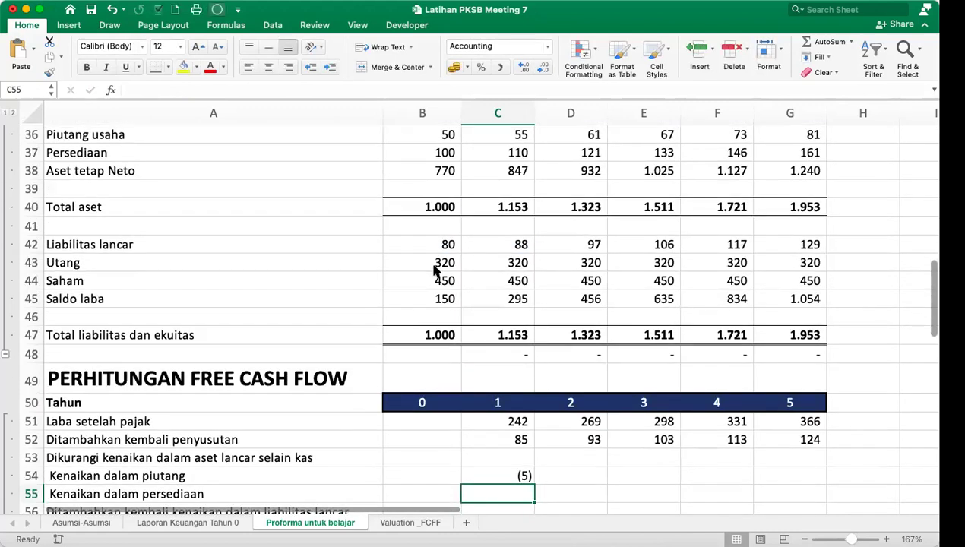
Enter the negated year 1 change in Persediaan, -(C37-B37), in C55 of the Kenaikan dalam persediaan row.
text(-()
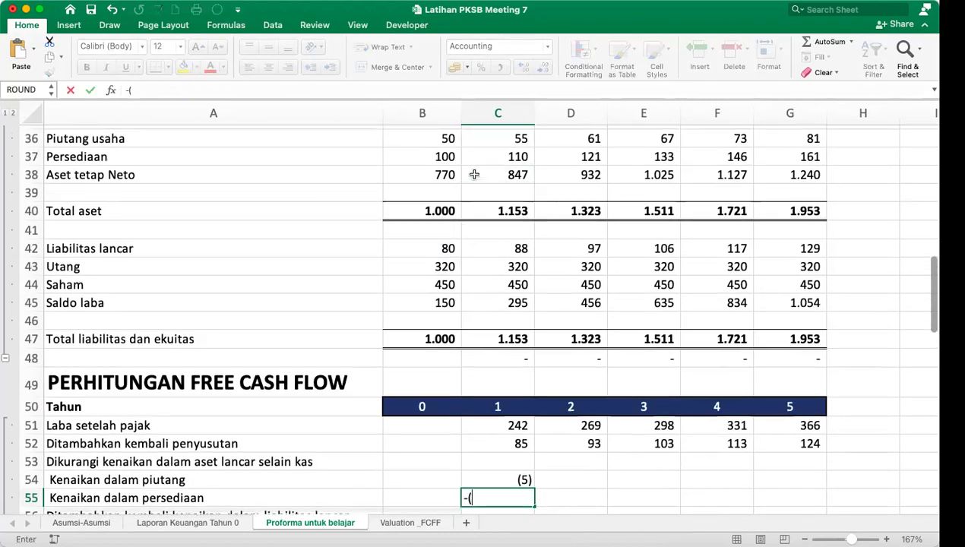
scroll(498, 165, up, 1)
click(495, 164)
text(-)
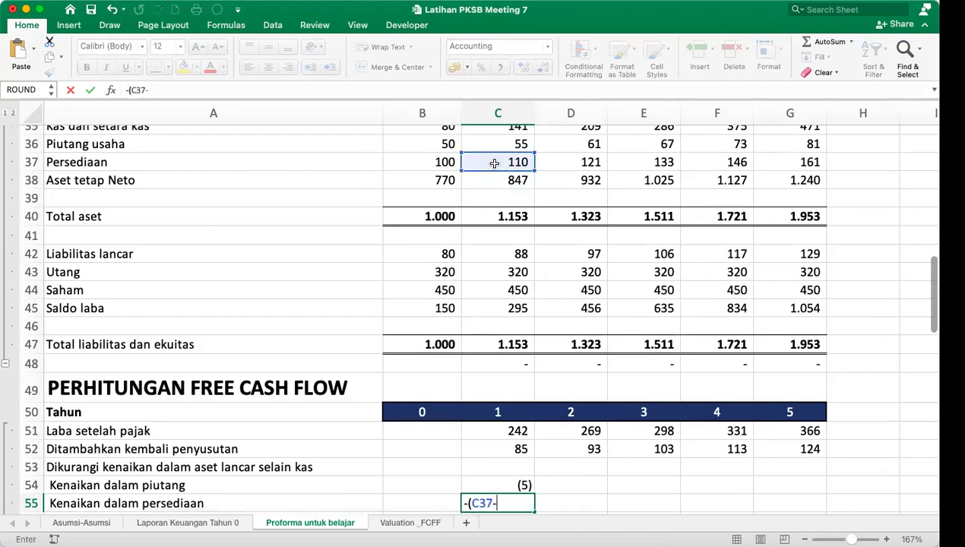
click(422, 161)
text())
key(Return)
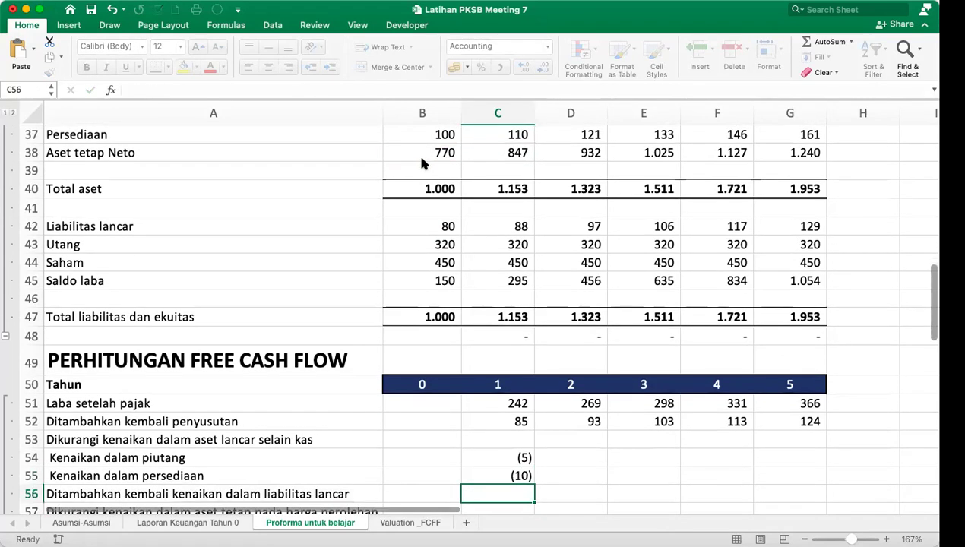
Fill the receivable and inventory increase formulas in C54:C55 across to year 5 in column G.
scroll(745, 340, down, 3)
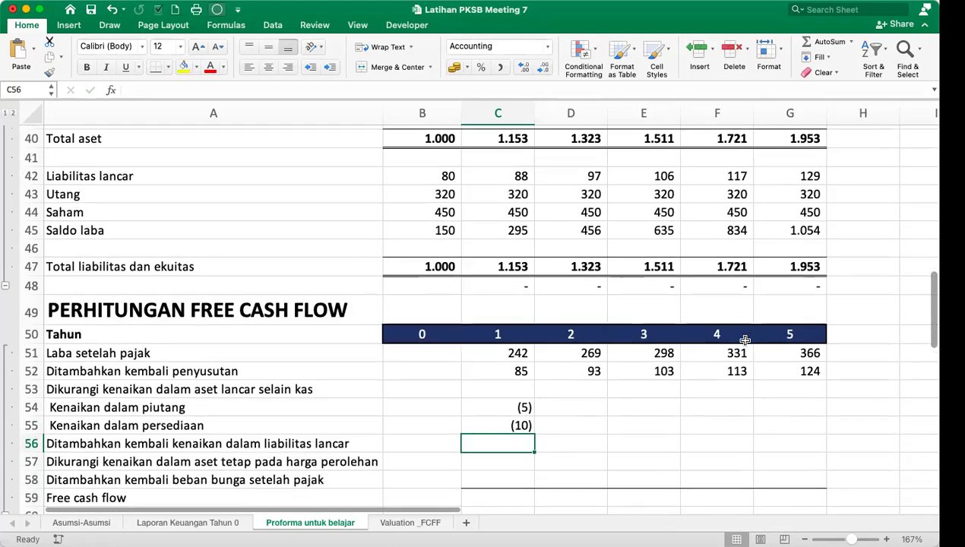
drag(523, 408, 821, 425)
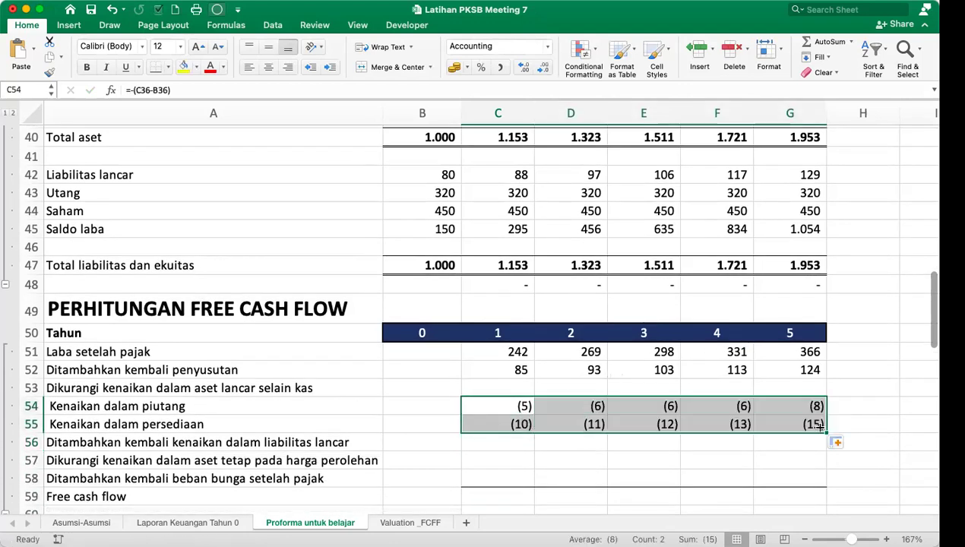
drag(497, 434, 506, 440)
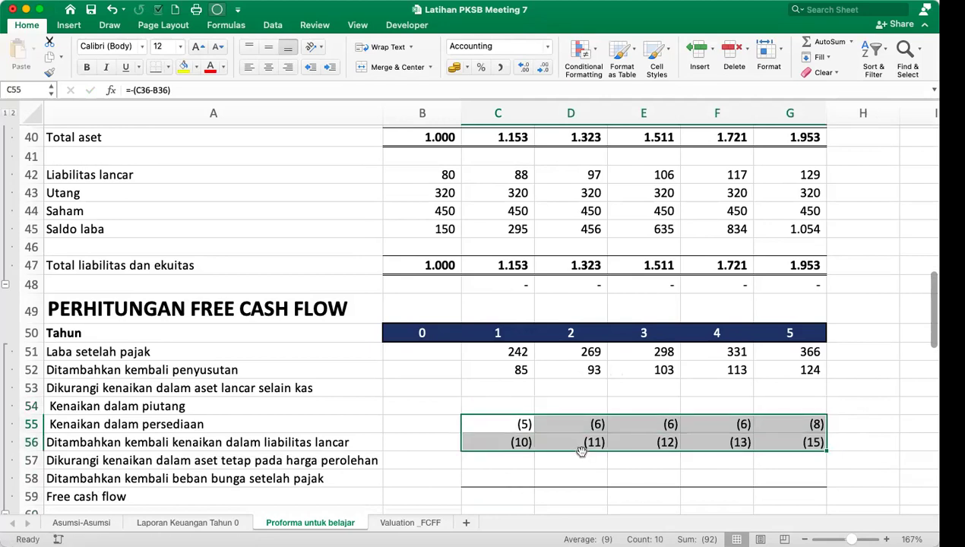
Examine the Liabilitas lancar projections for years 0 to 5 in the financial position.
scroll(581, 452, up, 4)
scroll(580, 451, up, 1)
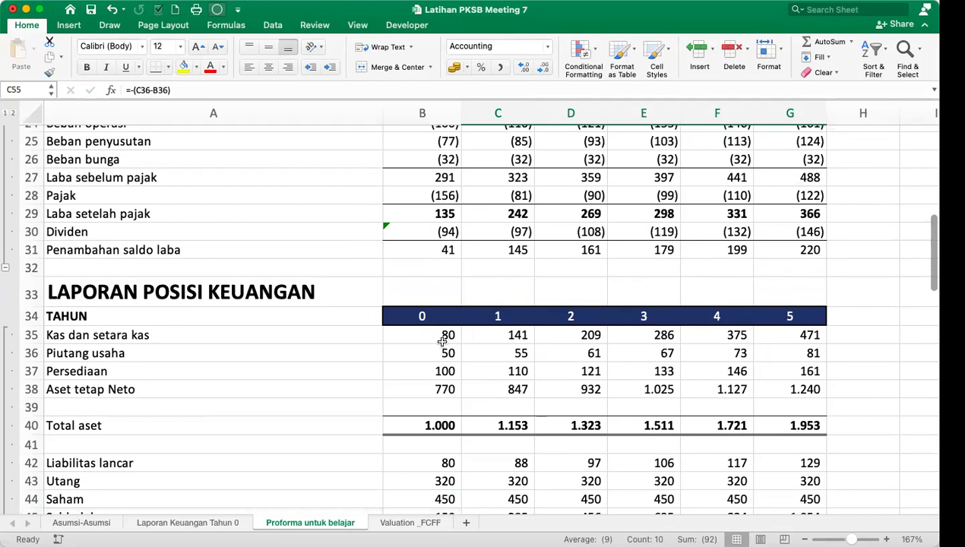
scroll(566, 416, down, 1)
drag(437, 455, 792, 455)
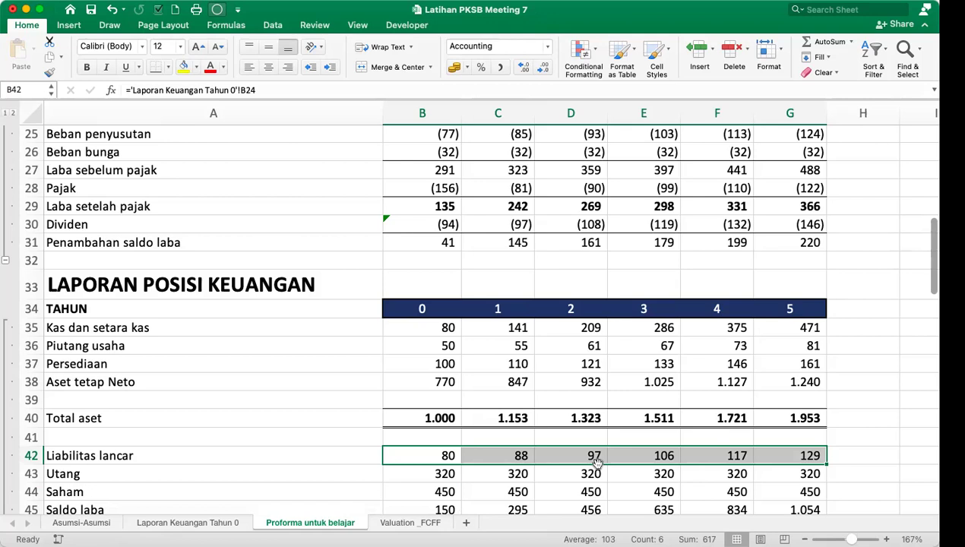
key(Down)
key(Down)
key(Down)
key(Down)
key(Down)
key(Down)
key(Down)
key(Down)
key(Down)
key(Down)
key(Down)
key(Down)
key(Down)
key(Down)
key(Down)
key(Down)
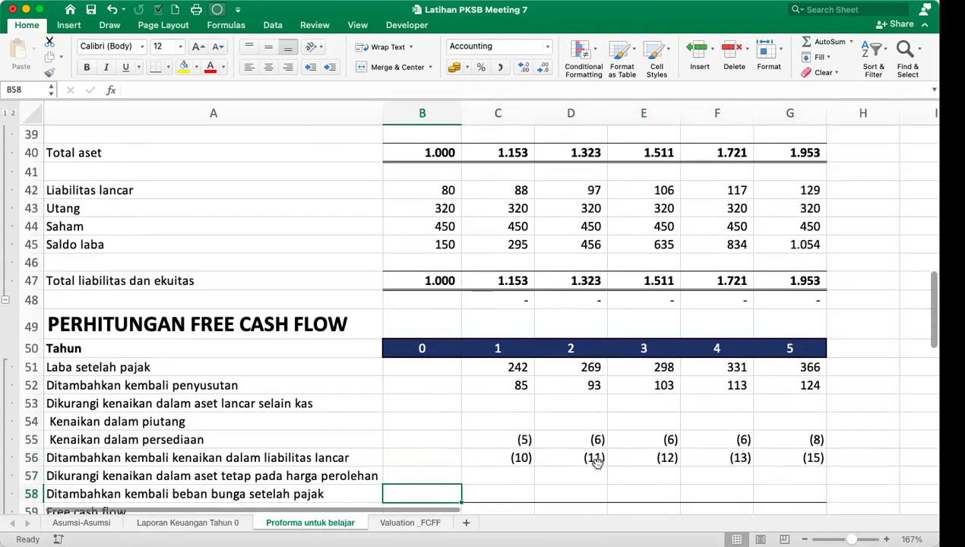
Move the misplaced receivable and inventory increase formulas from C55:G56 back up to C54:G55.
key(Down)
key(Down)
key(Up)
key(Up)
key(Up)
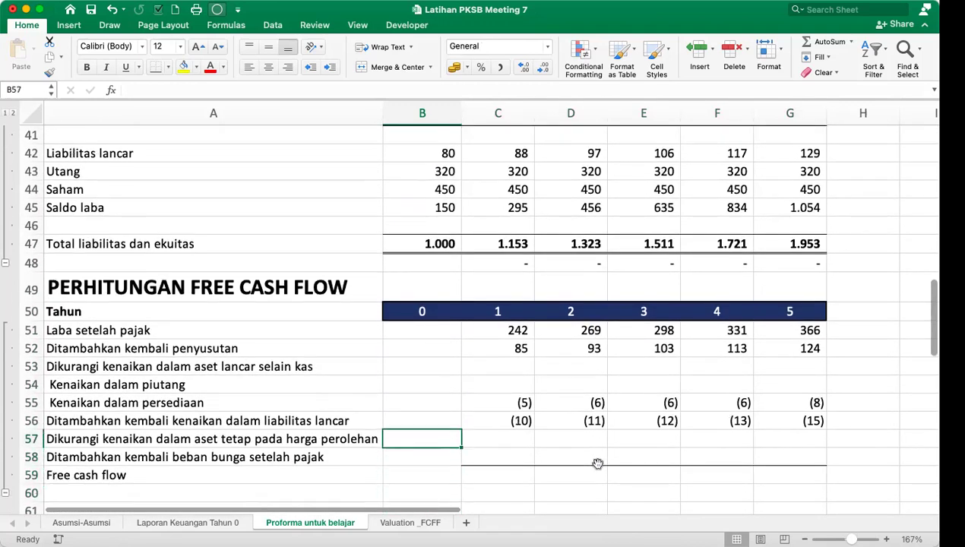
key(Up)
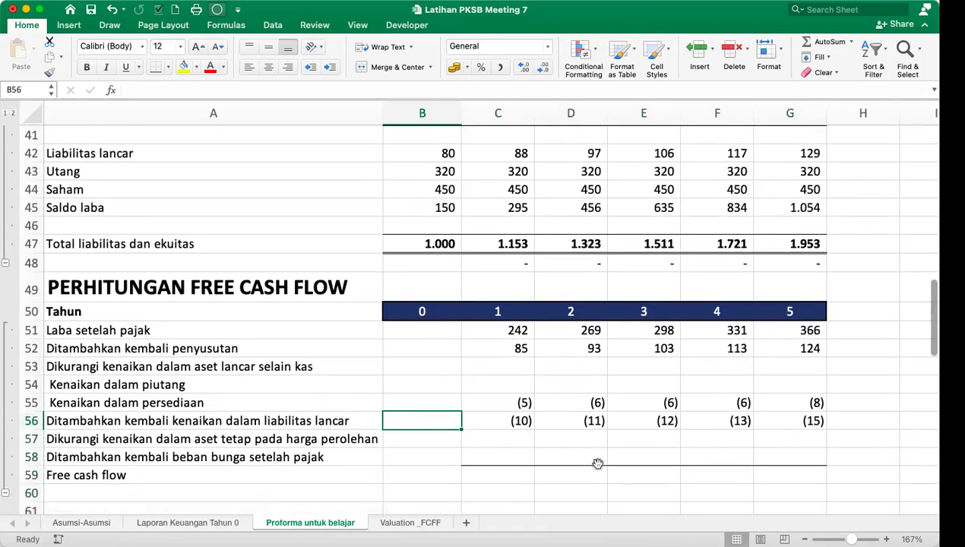
key(Right)
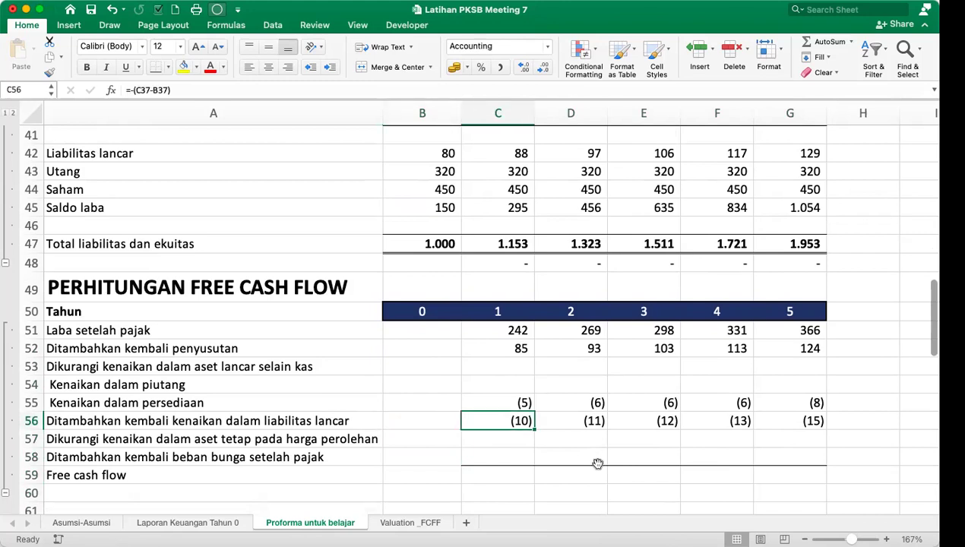
key(Up)
key(shift+Down)
key(ctrl+shift+Right)
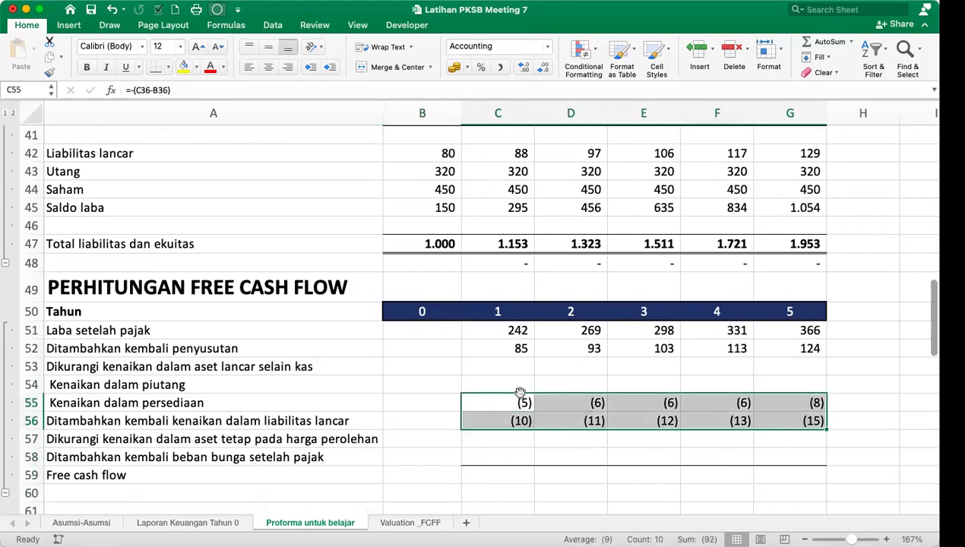
right_click(480, 389)
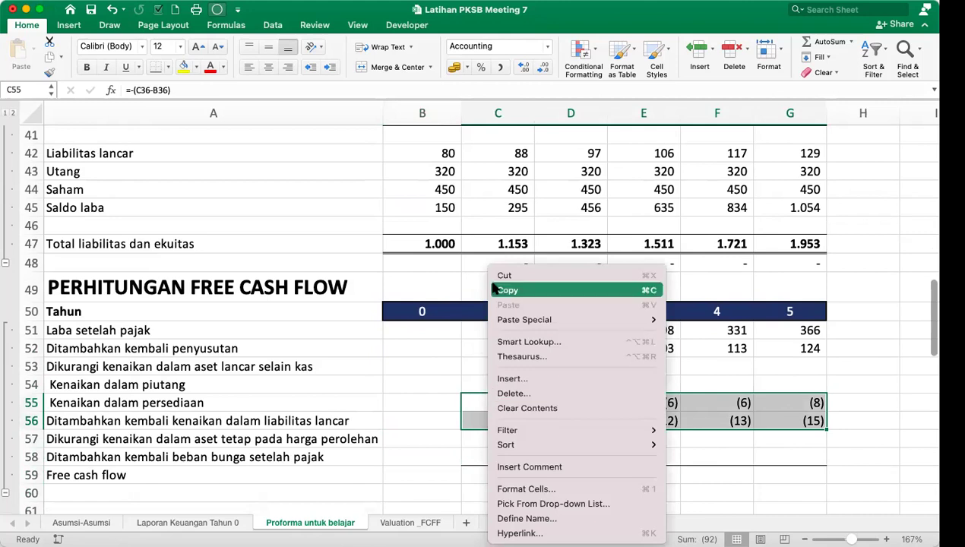
click(494, 289)
click(496, 387)
right_click(494, 384)
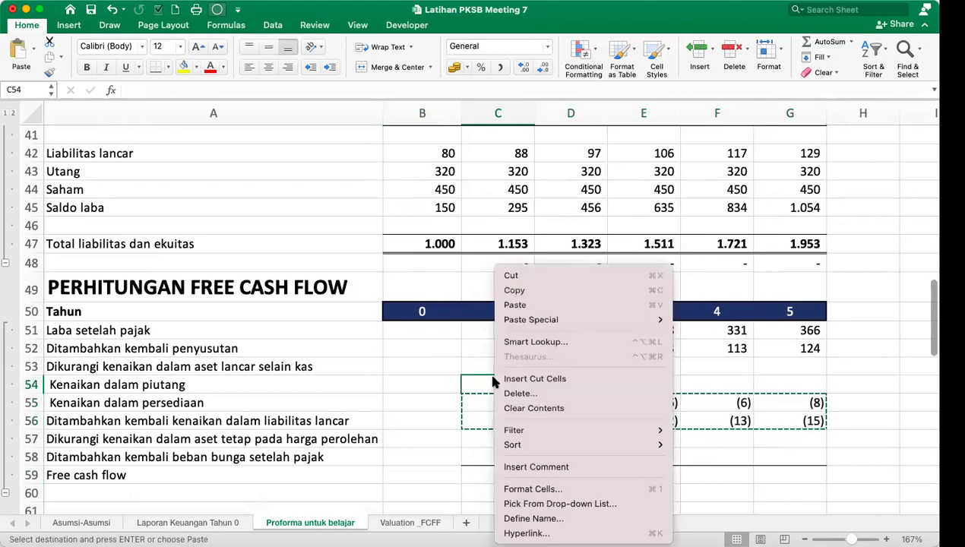
click(525, 307)
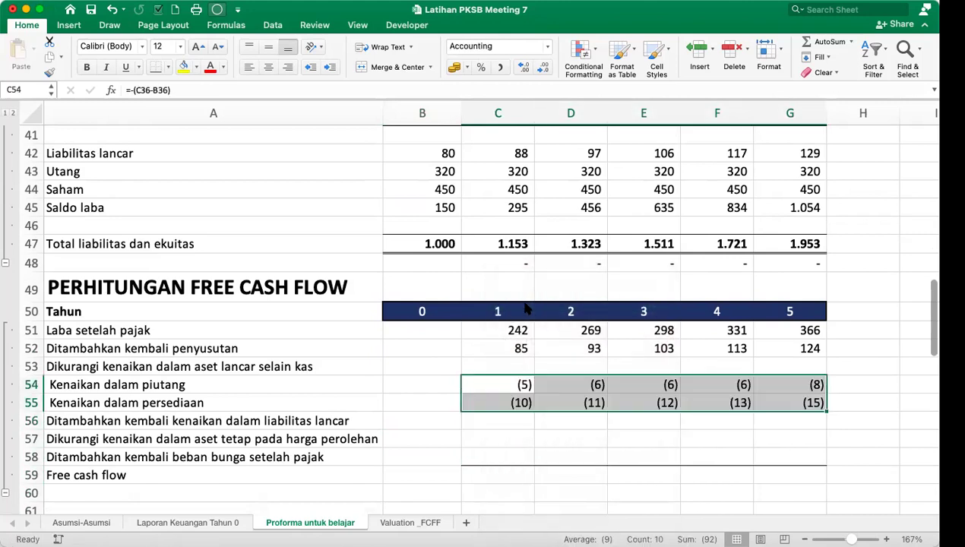
Enter the year 1 increase in Liabilitas lancar in C56 with the formula =C42-B42.
click(515, 421)
text(=)
key(Up)
key(Up)
key(Up)
key(Up)
key(Up)
key(Up)
key(Up)
key(Up)
key(Up)
key(Up)
key(Up)
key(Up)
key(Up)
key(Up)
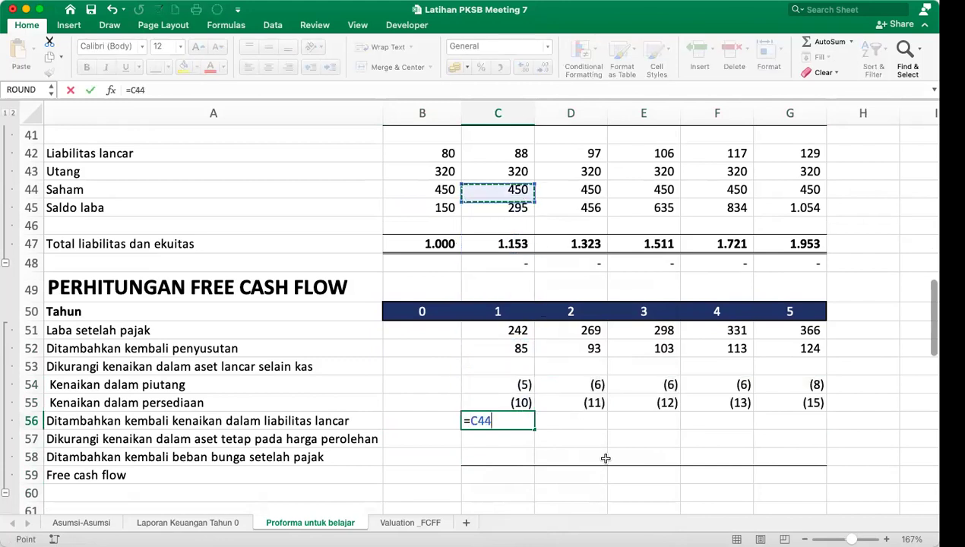
text(-)
key(Left)
key(Up)
key(Up)
key(Up)
key(Up)
key(Up)
key(Up)
key(Up)
key(Up)
key(Up)
key(Up)
key(Up)
key(Up)
key(Up)
key(Up)
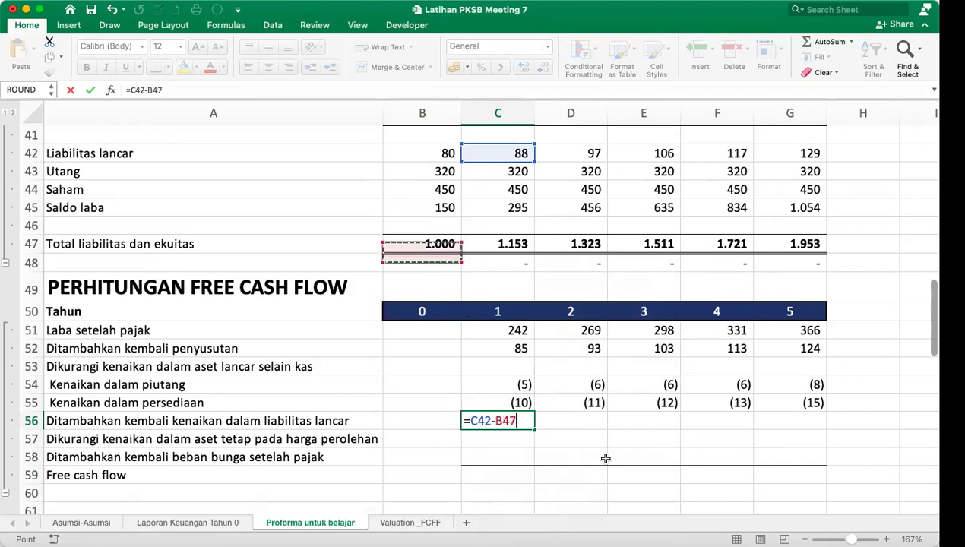
key(Return)
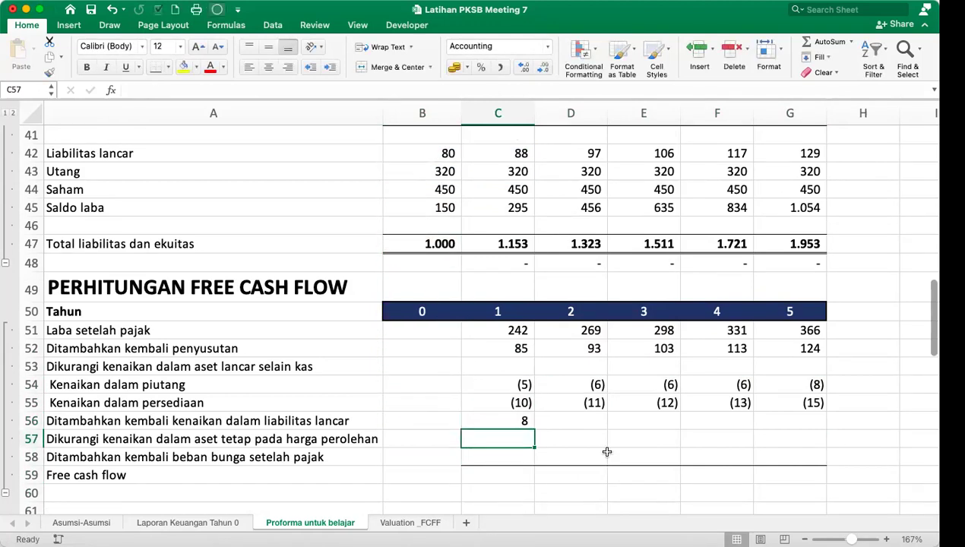
Fill the current liabilities increase formula from C56 across to year 5 in G56.
click(529, 426)
drag(532, 431, 825, 422)
click(503, 434)
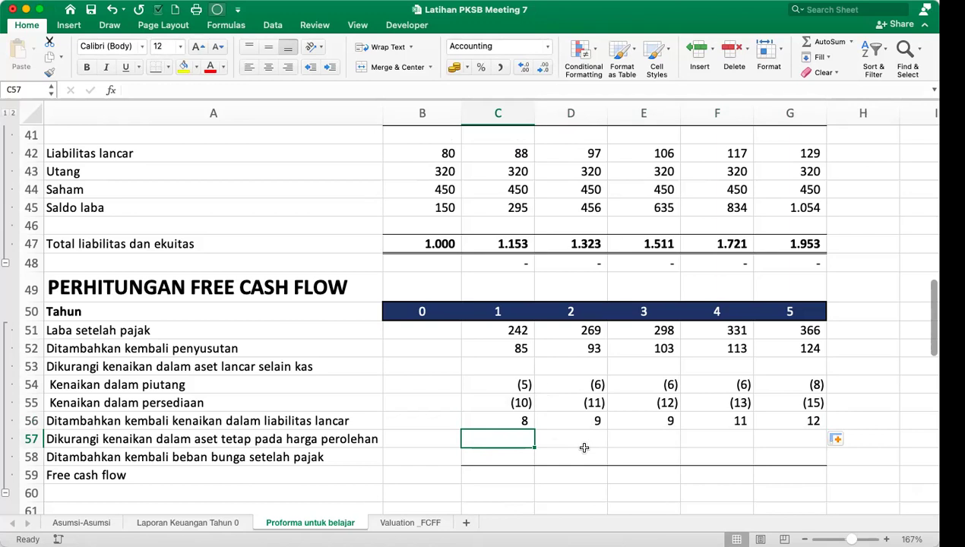
Review the Aset tetap Neto row and enter its year 1 change in C57 with the formula =C38-B38.
scroll(583, 448, up, 5)
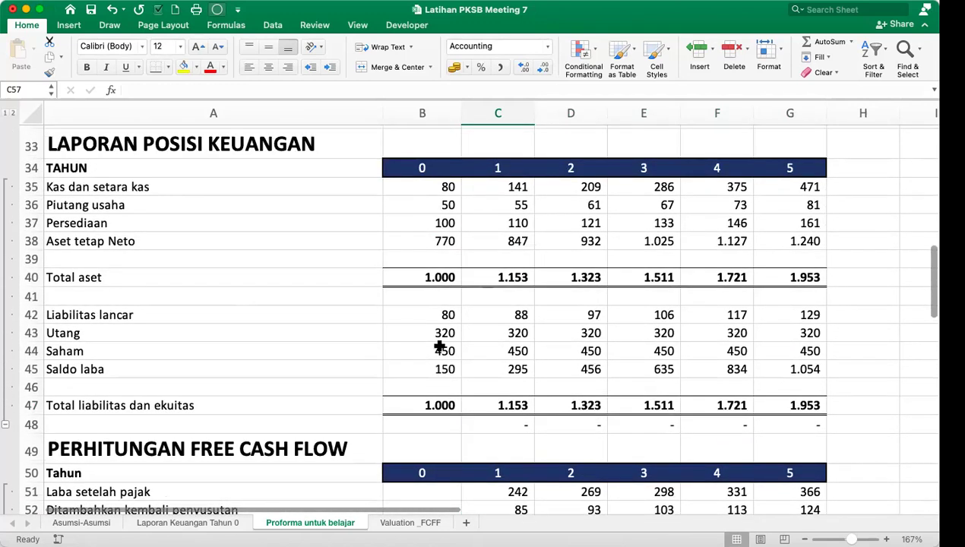
click(450, 242)
drag(717, 240, 764, 240)
click(501, 241)
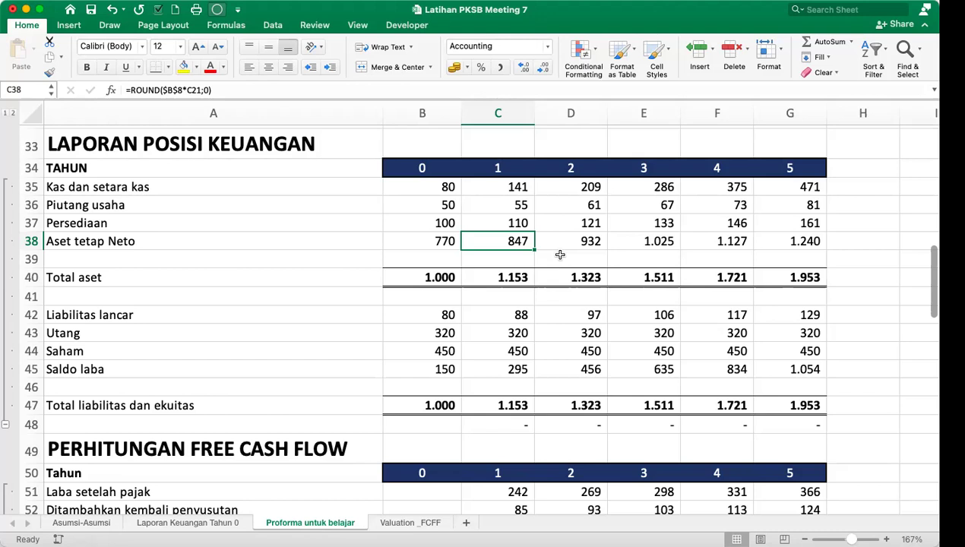
scroll(560, 255, down, 8)
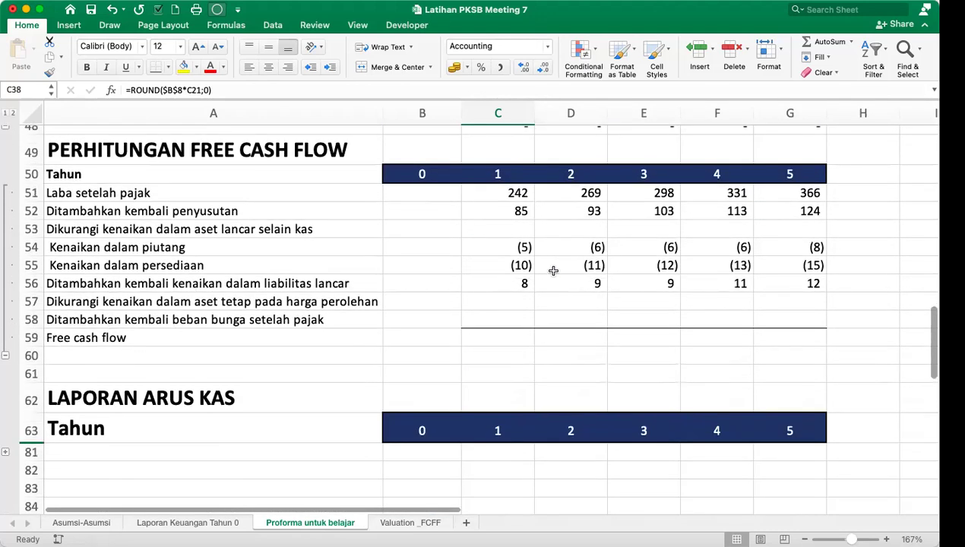
click(492, 304)
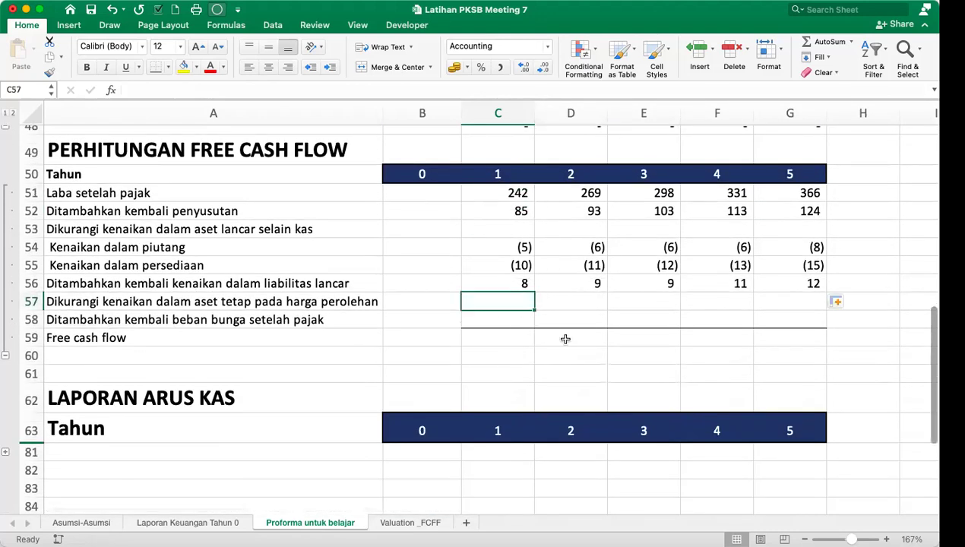
text(=)
key(Up)
key(Up)
key(Up)
key(Up)
key(Up)
key(Up)
key(Up)
key(Up)
key(Up)
key(Up)
key(Up)
key(Up)
key(Up)
key(Up)
key(Up)
key(Up)
key(Up)
key(Up)
key(Up)
key(Up)
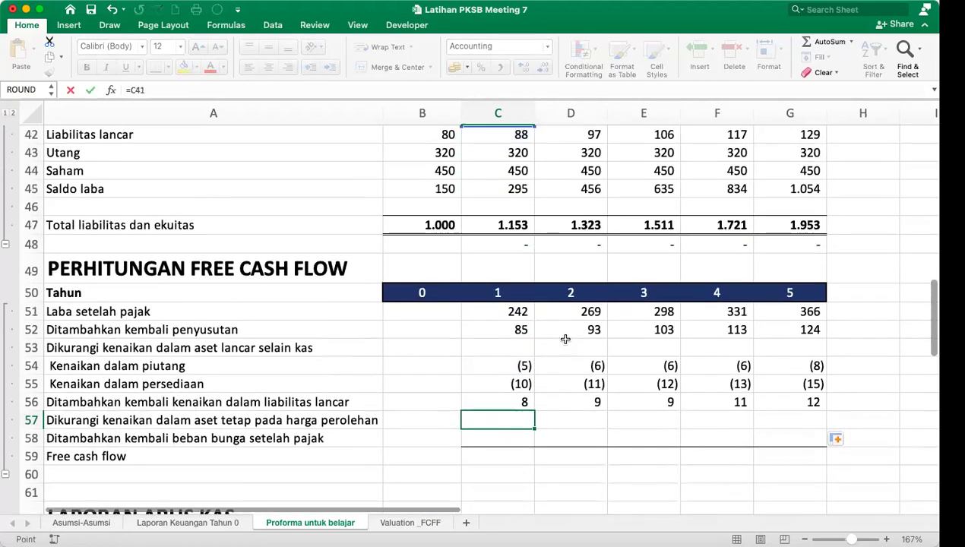
key(Down)
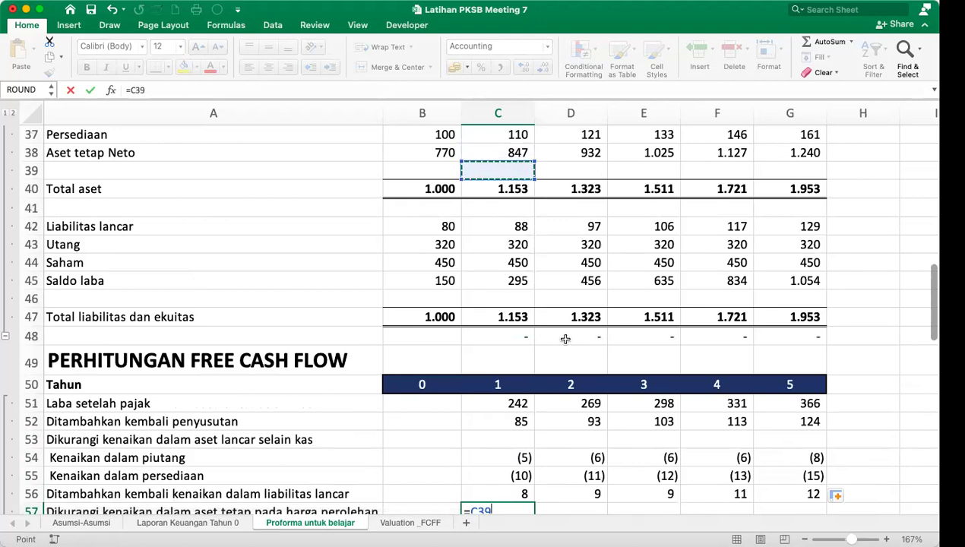
text(-)
click(426, 153)
key(Return)
key(Up)
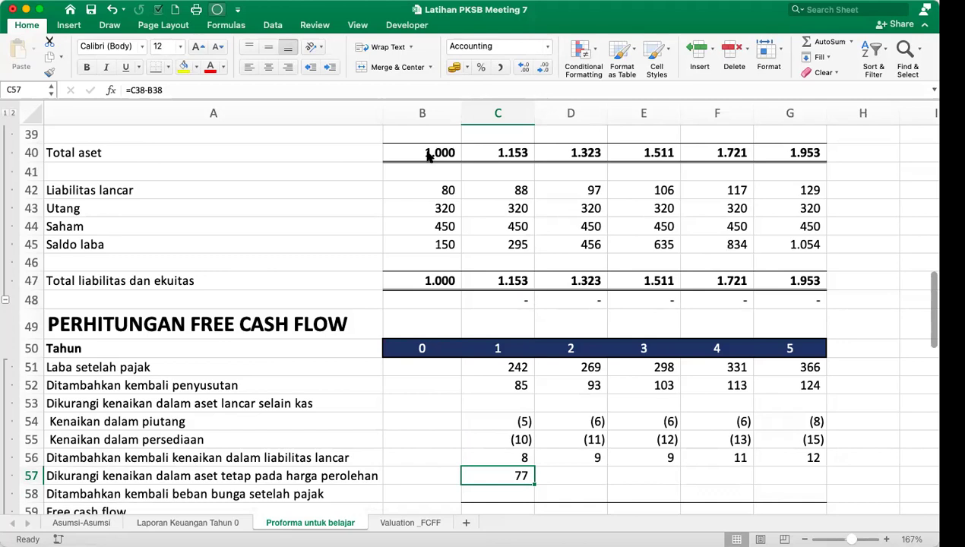
Review the year 0 and year 1 Aset tetap Neto values against the fixed asset increase row in the free cash flow section.
scroll(441, 168, up, 5)
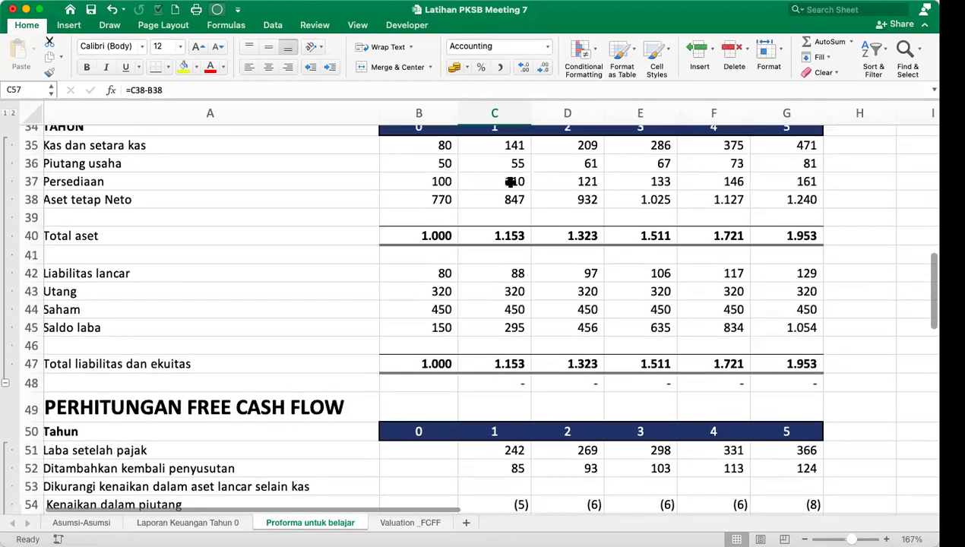
click(516, 196)
click(516, 199)
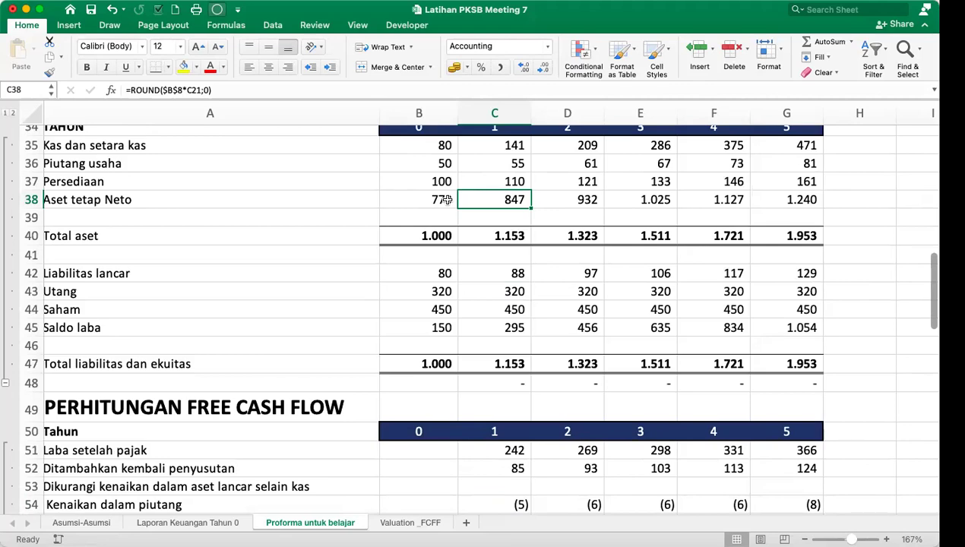
scroll(446, 200, down, 12)
scroll(446, 199, up, 8)
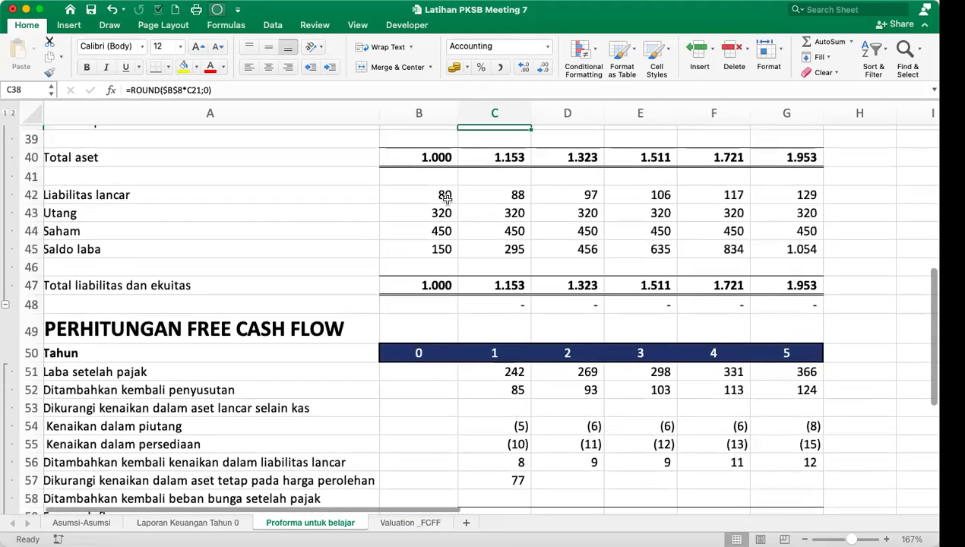
scroll(446, 199, up, 5)
scroll(623, 423, down, 7)
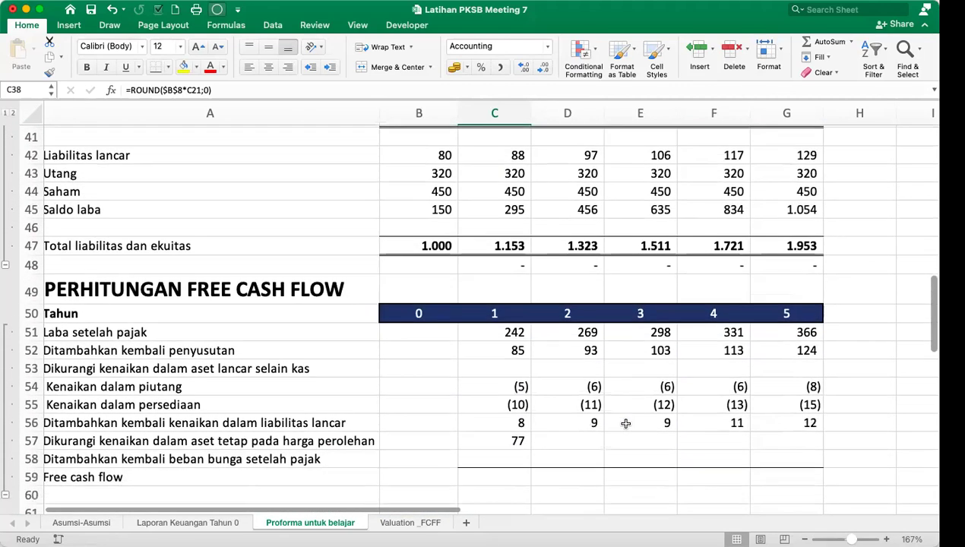
Replace the year 1 fixed asset increase formula in C57 with =-(C38-B38-C25), so that Beban penyusutan is included.
click(515, 442)
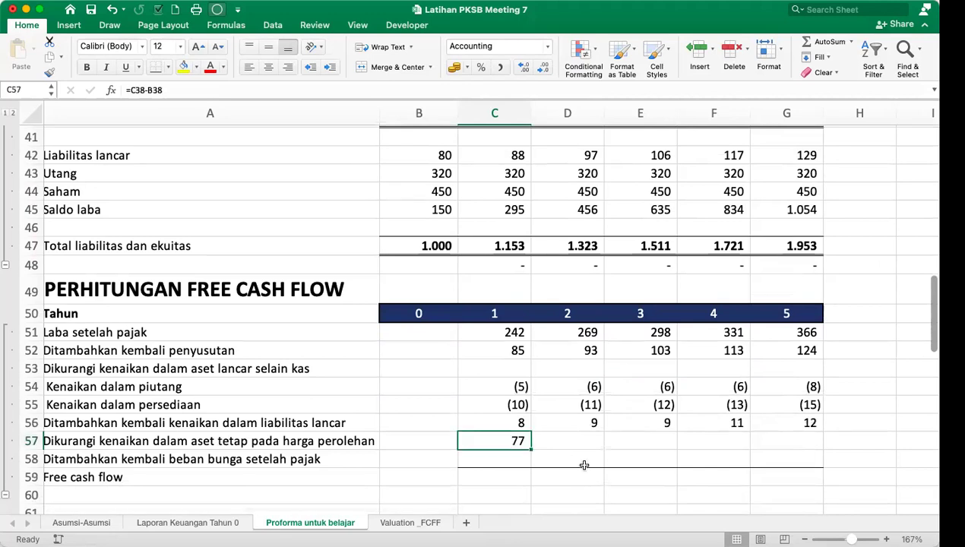
text(=-)
scroll(584, 465, up, 5)
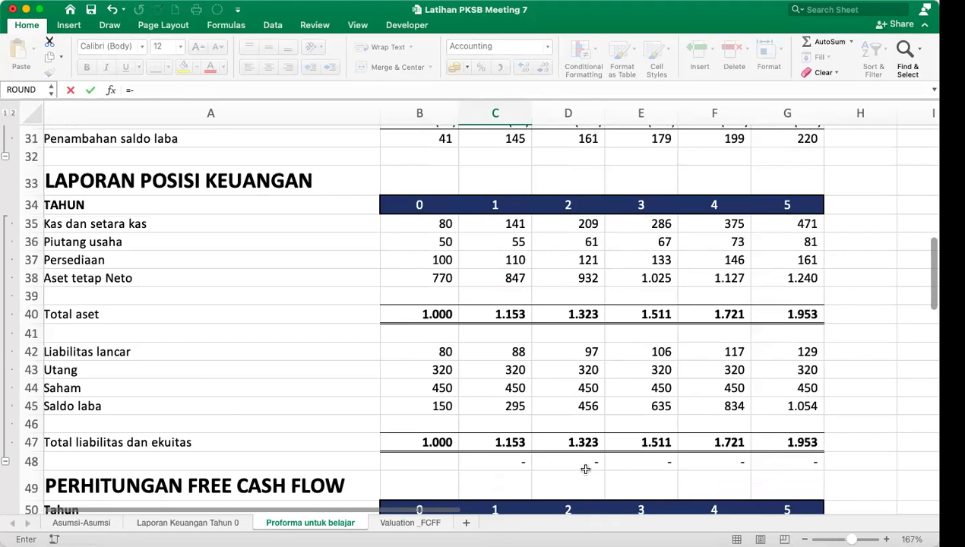
text(()
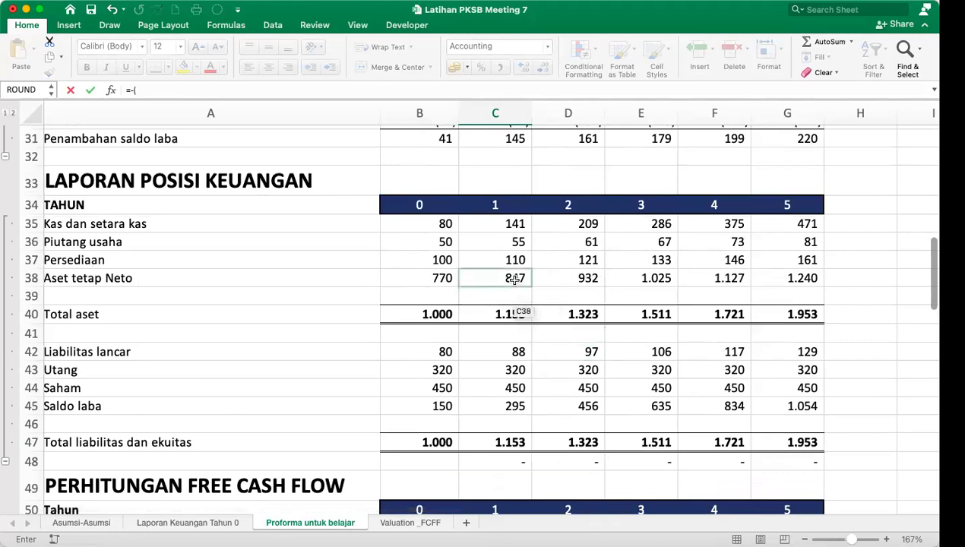
click(515, 279)
text(-)
click(418, 278)
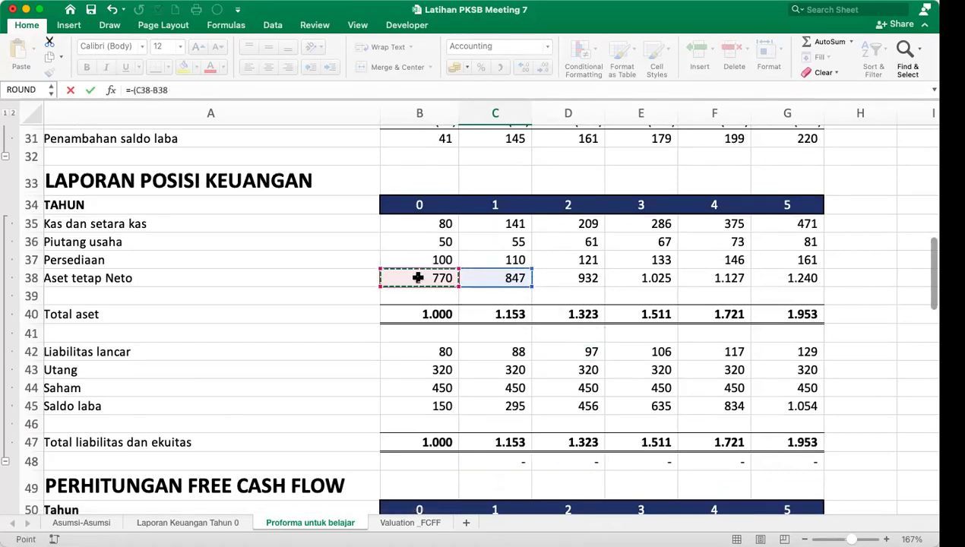
text(+)
scroll(418, 279, up, 3)
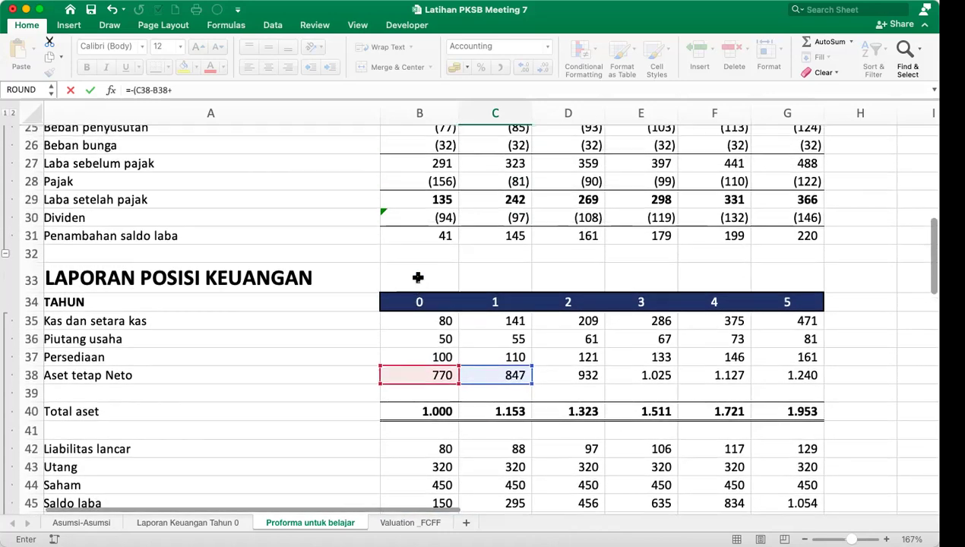
scroll(418, 278, up, 2)
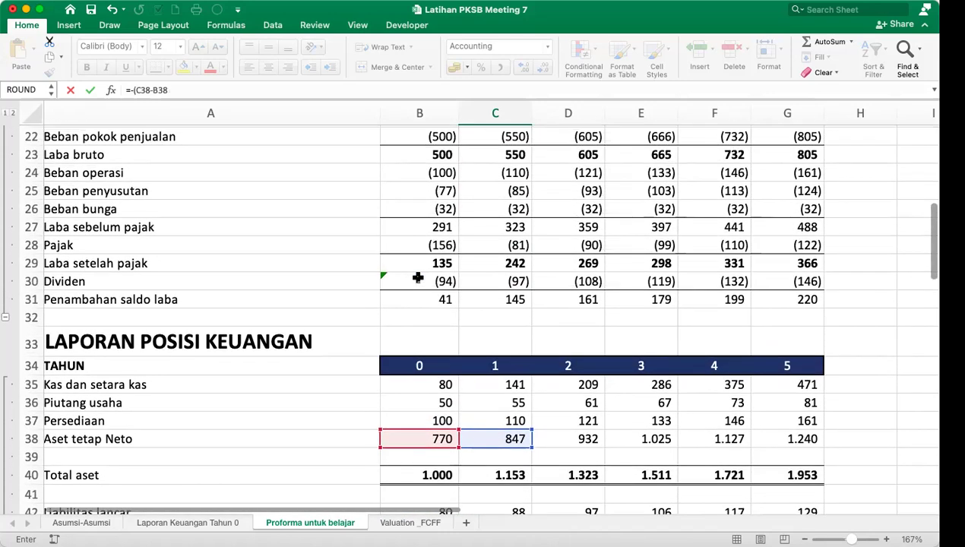
scroll(418, 278, down, 7)
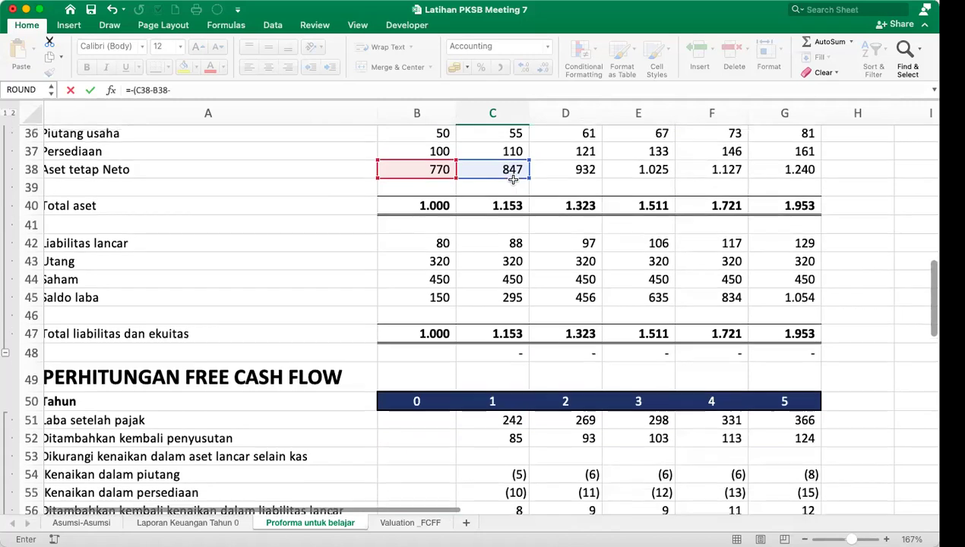
scroll(431, 147, up, 8)
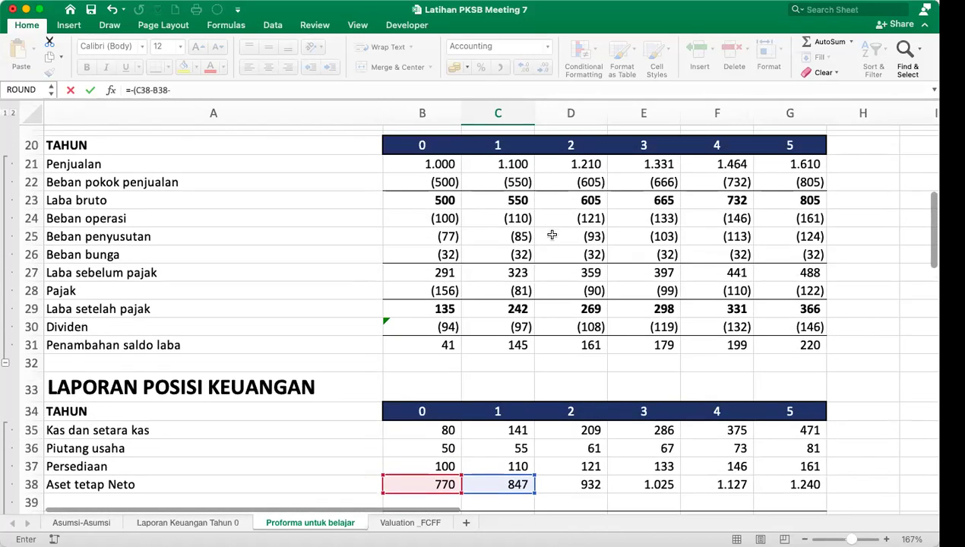
click(524, 237)
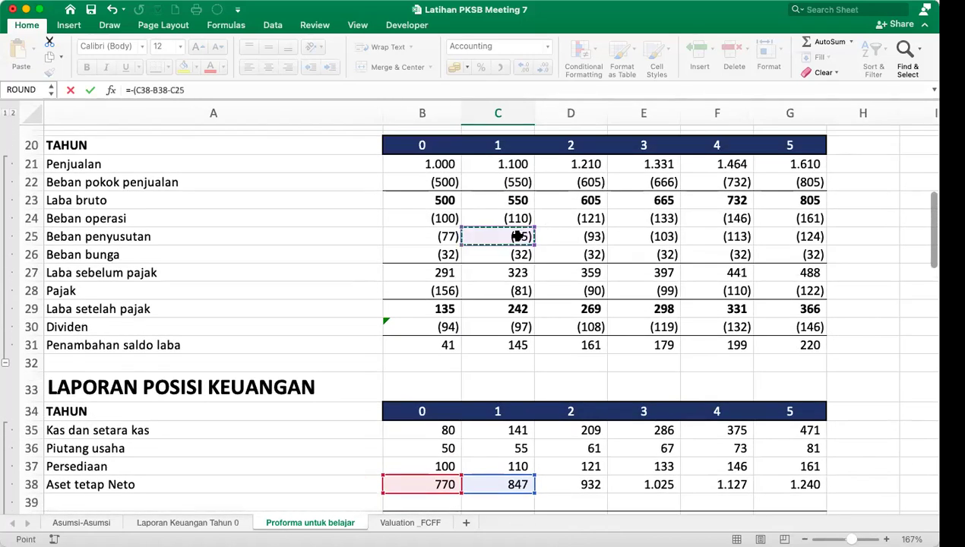
key(Return)
key(Up)
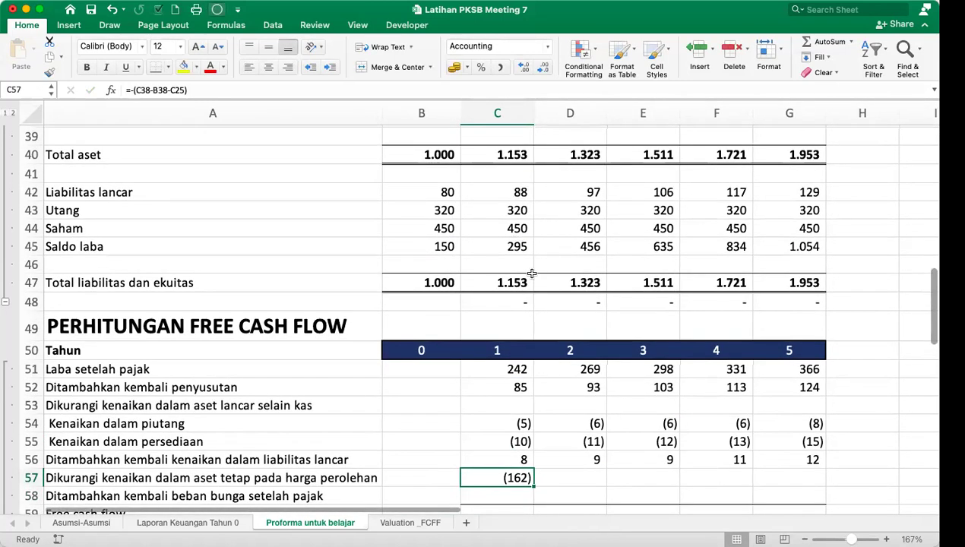
Check the year 1 change in Aset tetap Neto with a temporary formula =C38-B38 in C41, and clear it.
scroll(524, 259, up, 5)
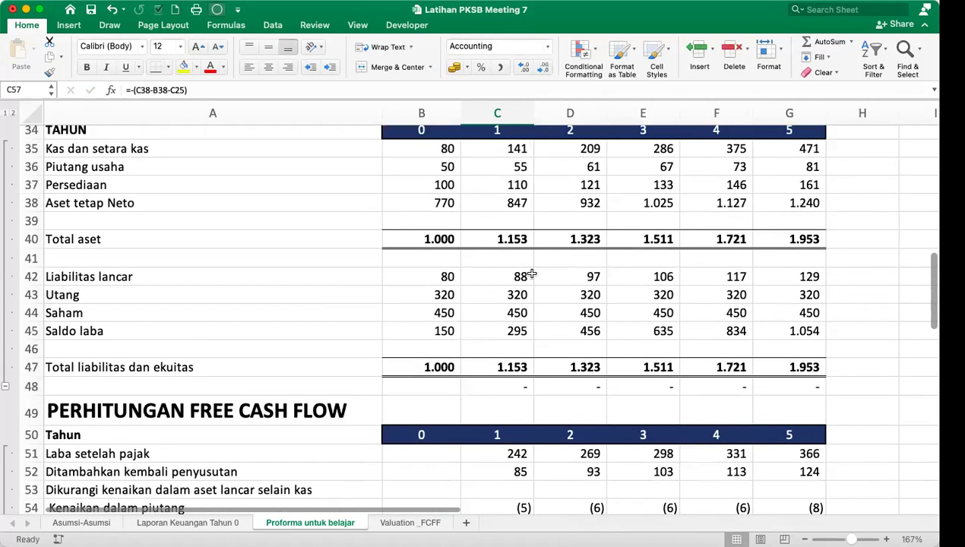
click(502, 221)
key(Down)
key(Down)
text(=)
key(Up)
key(Up)
key(Up)
text(-)
key(Left)
key(Up)
key(Return)
key(Up)
scroll(530, 242, up, 5)
scroll(531, 243, up, 3)
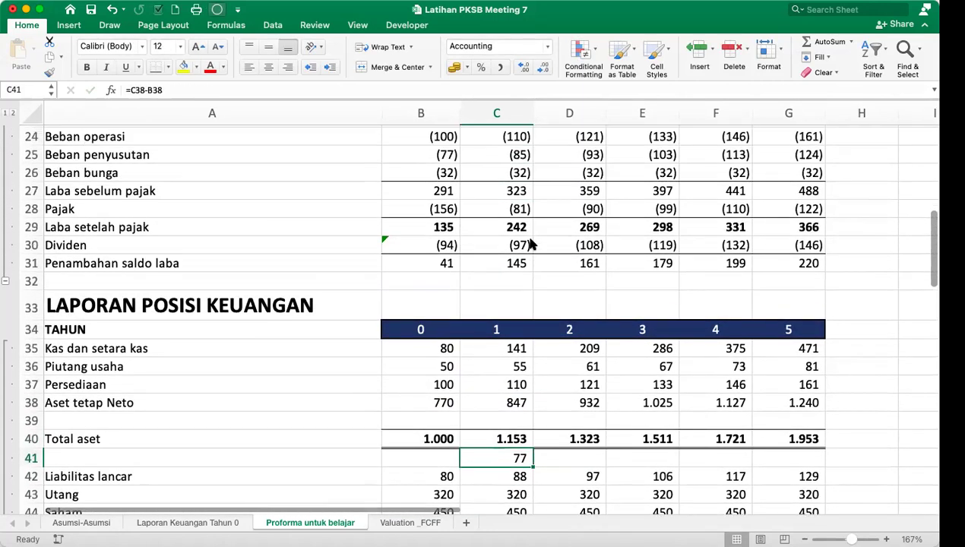
key(Delete)
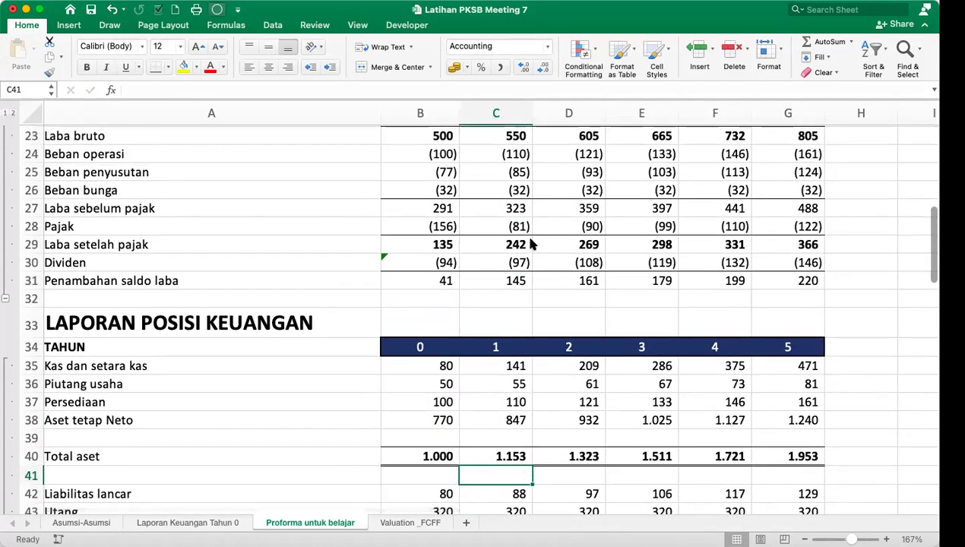
Recheck the year 1 fixed asset formula in C57 and fill it across to year 5 in G57.
scroll(531, 243, down, 8)
scroll(530, 242, down, 2)
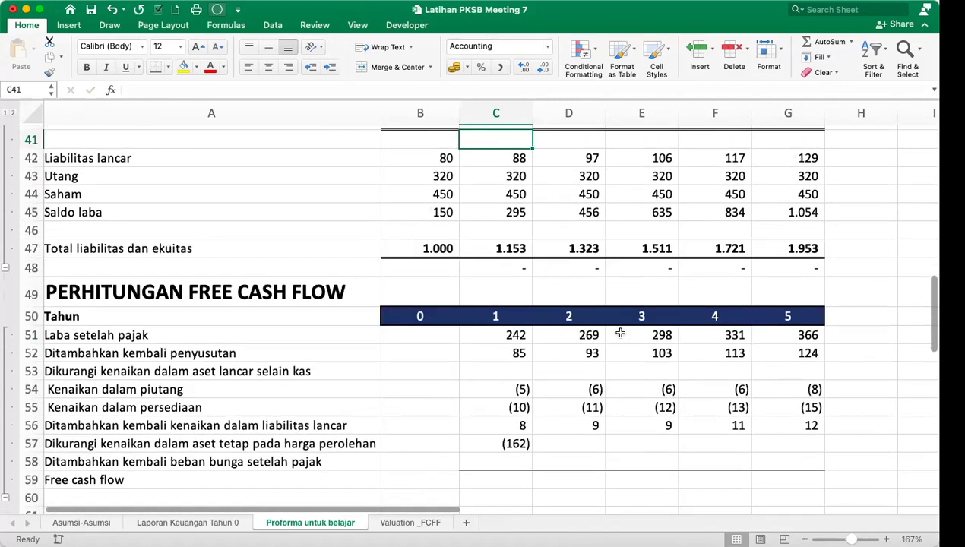
click(505, 442)
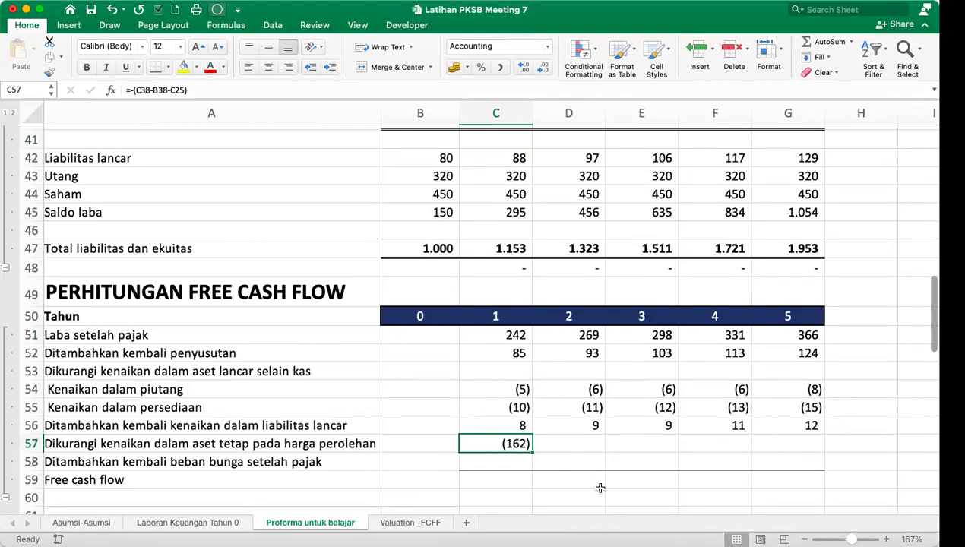
scroll(600, 486, up, 4)
click(513, 199)
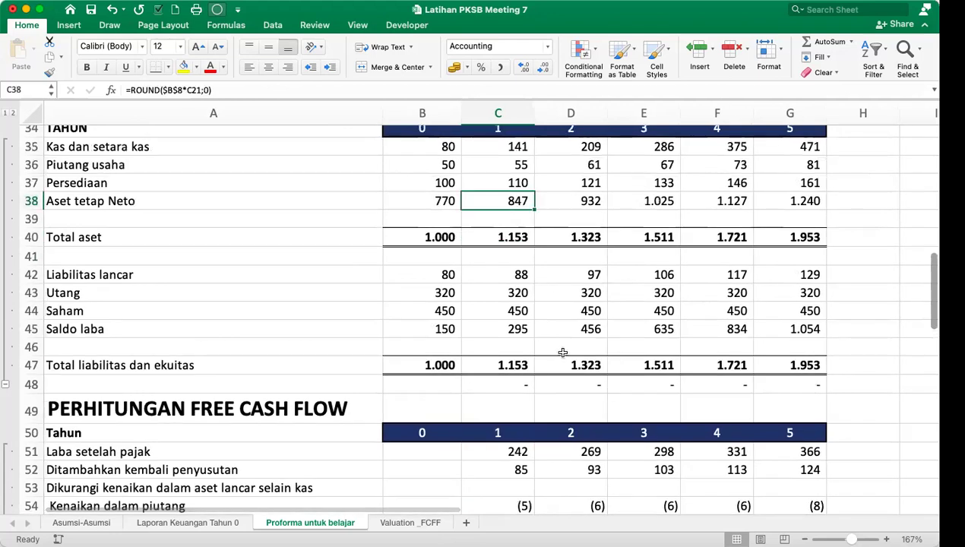
scroll(562, 353, down, 5)
click(511, 438)
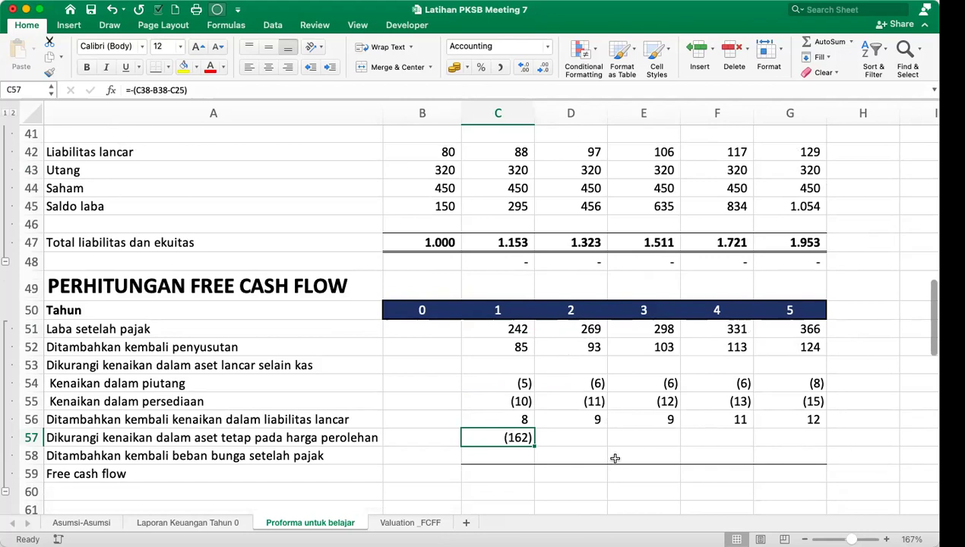
drag(534, 446, 813, 448)
Make the label Ditambahkan kembali beban bunga setelah pajak in A58 bold.
click(500, 454)
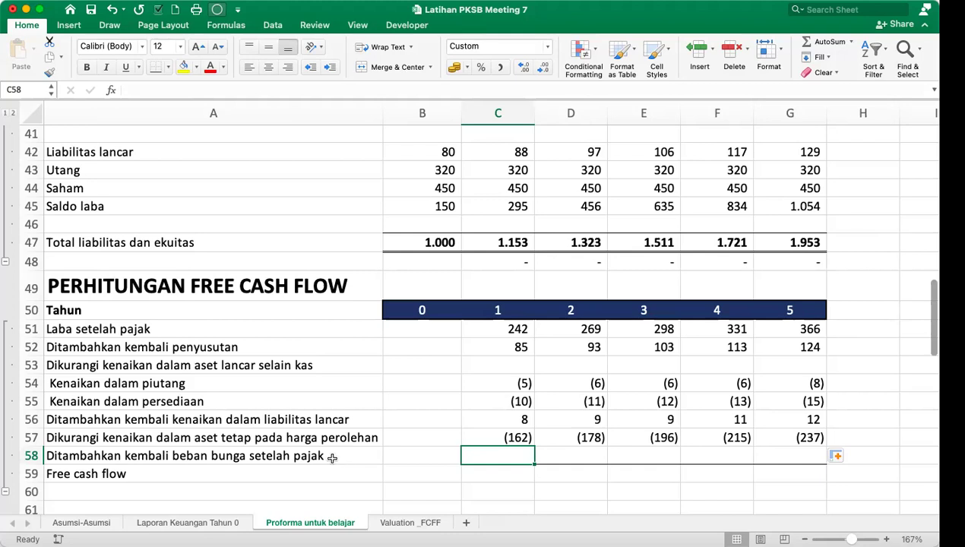
click(272, 455)
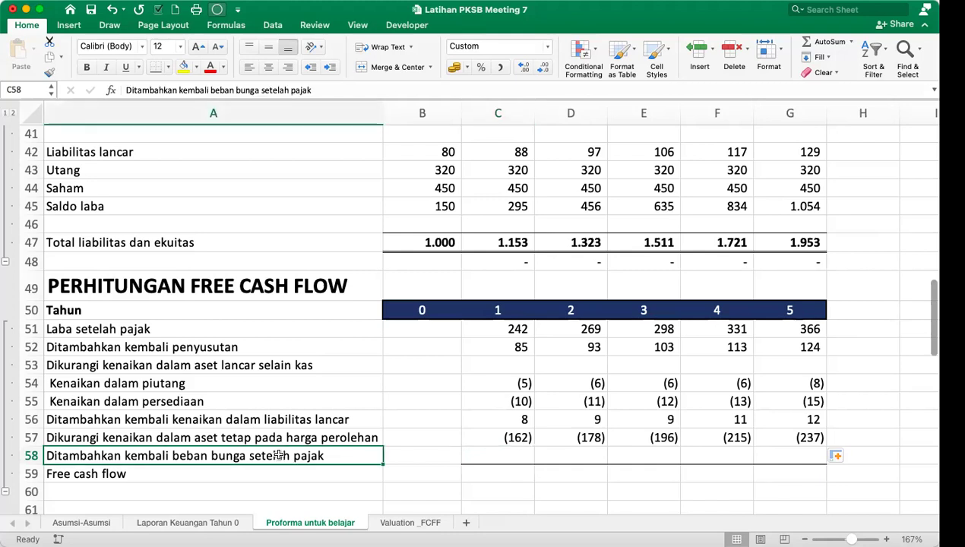
click(86, 67)
Locate the year 1 Beban bunga in the income statement and insert a ROUND function in C58.
click(509, 457)
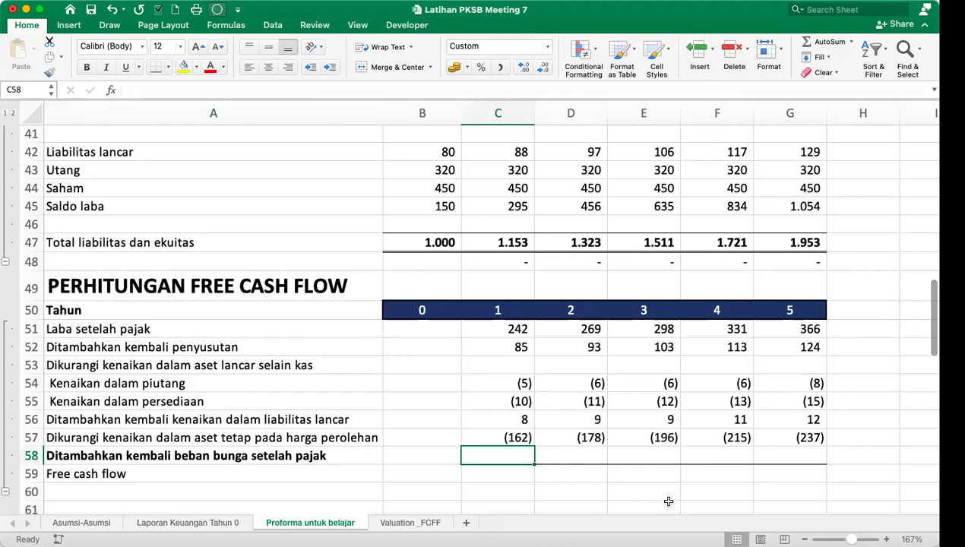
scroll(595, 398, up, 8)
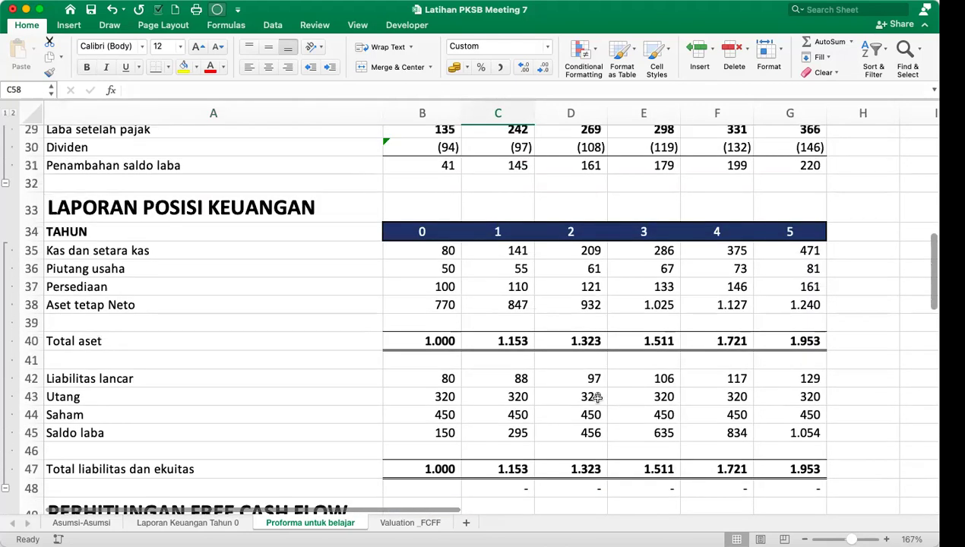
scroll(598, 399, up, 2)
key(ctrl+bracketleft)
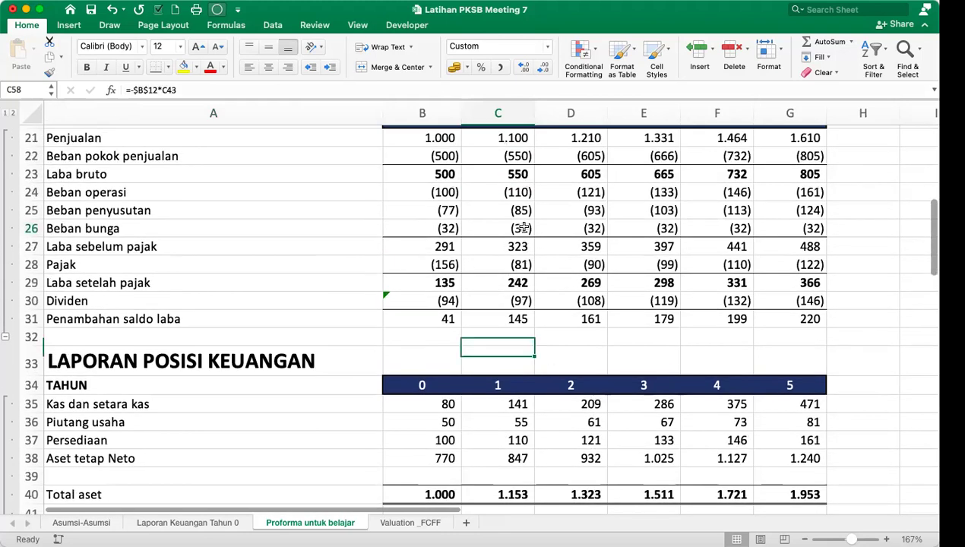
scroll(646, 396, down, 10)
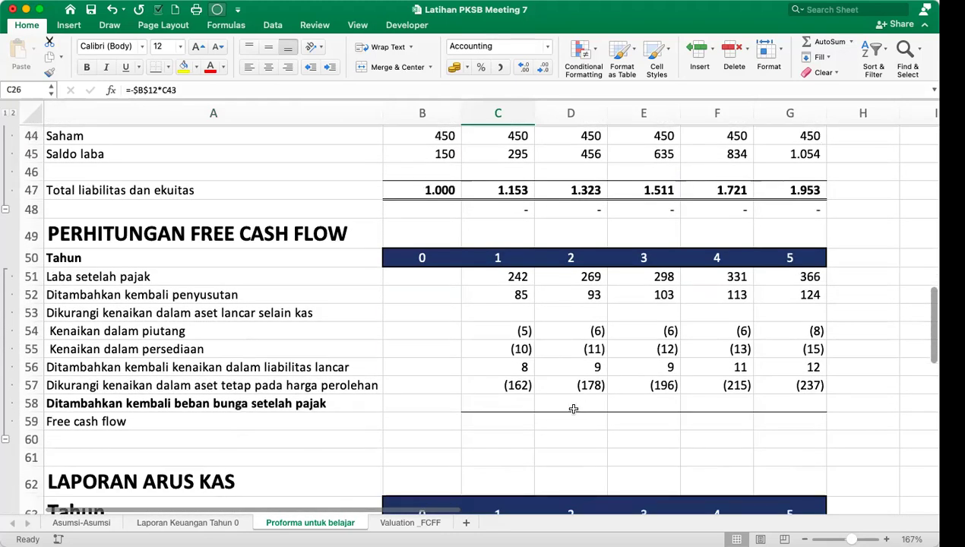
click(500, 400)
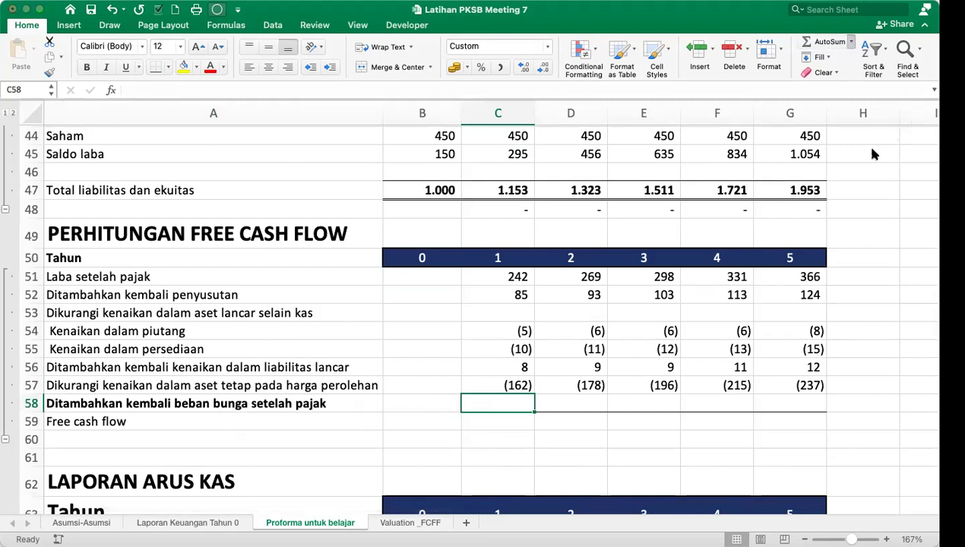
key(shift+F3)
click(808, 164)
click(891, 338)
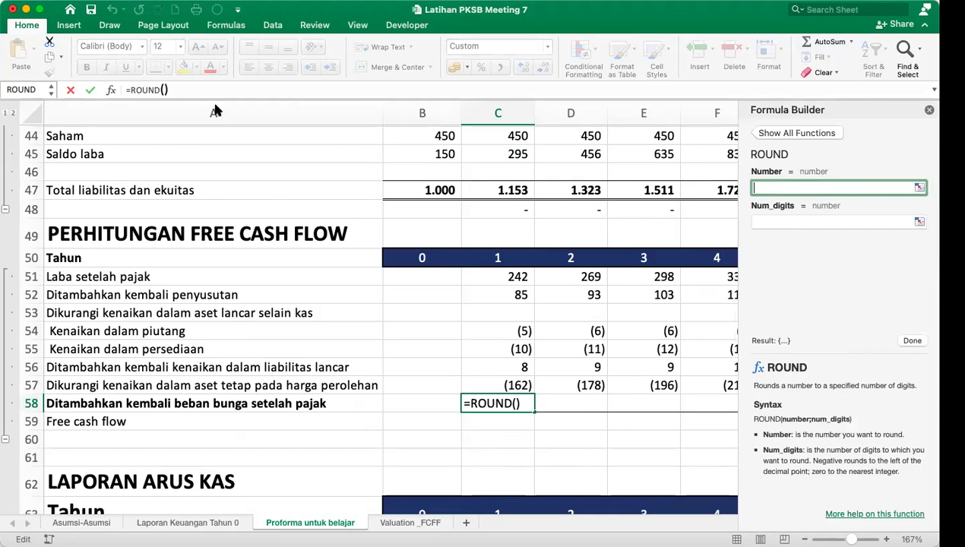
Complete the ROUND formula in C58 as =ROUND(C26*(1-B13);0), using year 1 Beban bunga and Tarif pajak.
scroll(451, 175, up, 5)
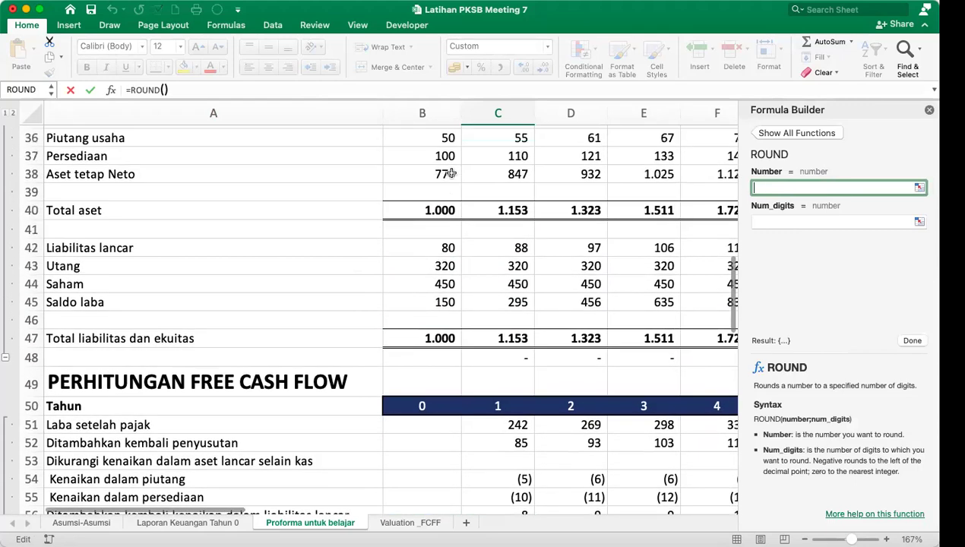
scroll(451, 174, up, 5)
scroll(451, 185, up, 3)
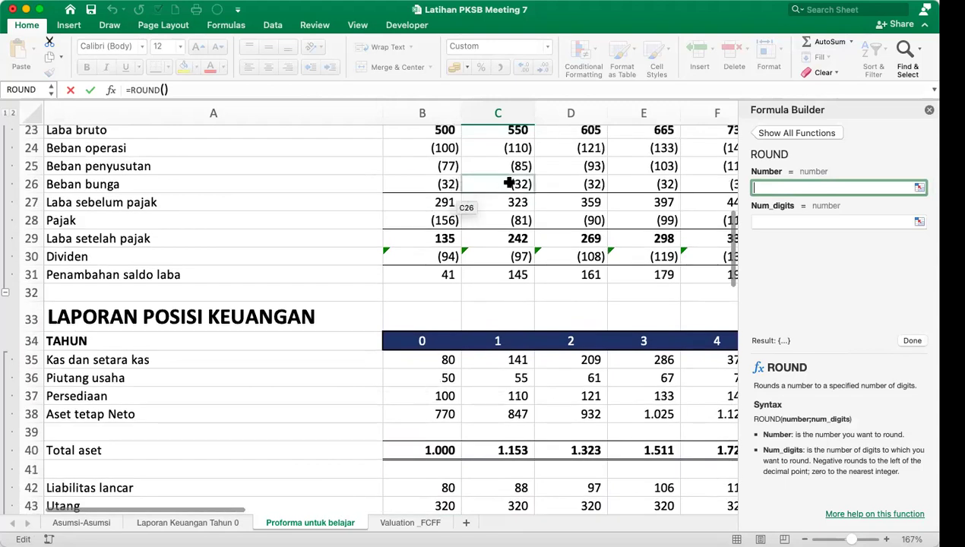
click(508, 184)
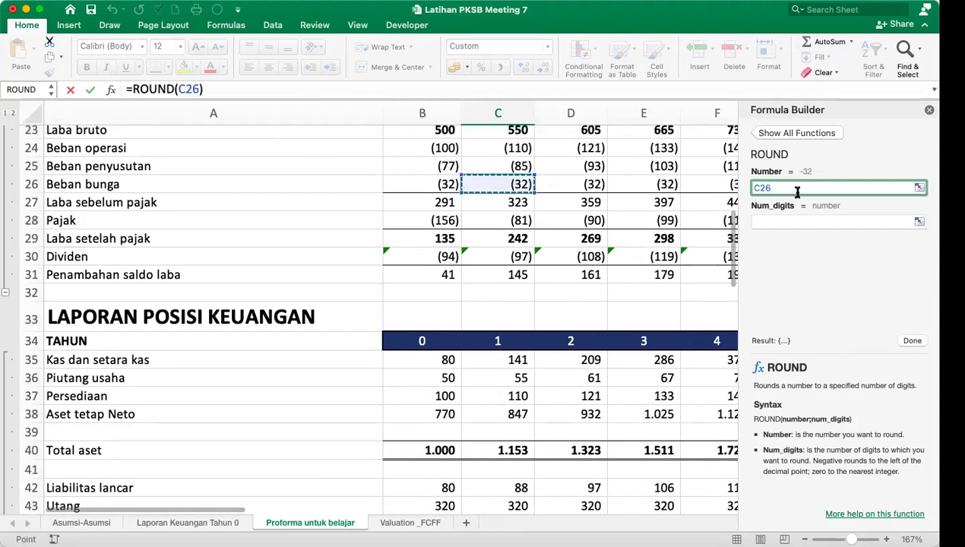
text(*)
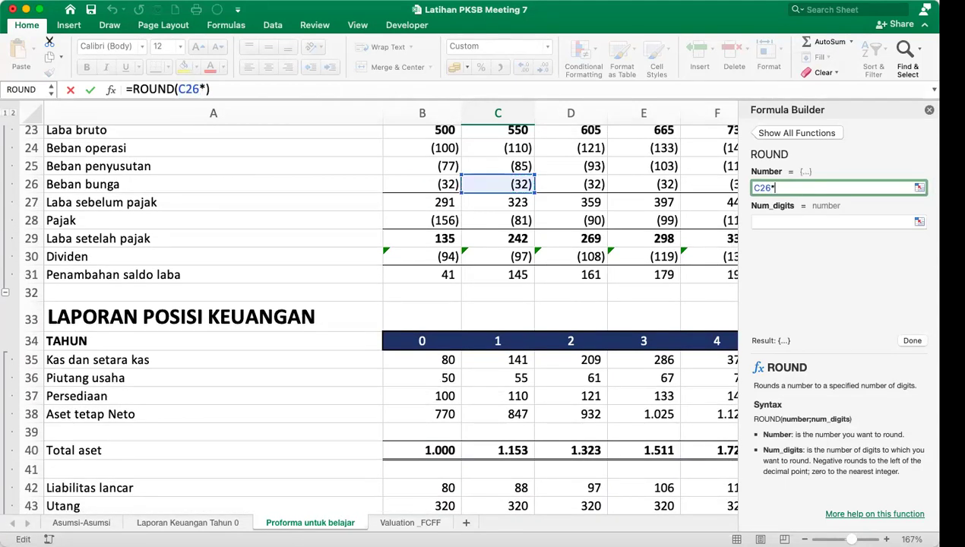
text((1-)
scroll(535, 198, up, 5)
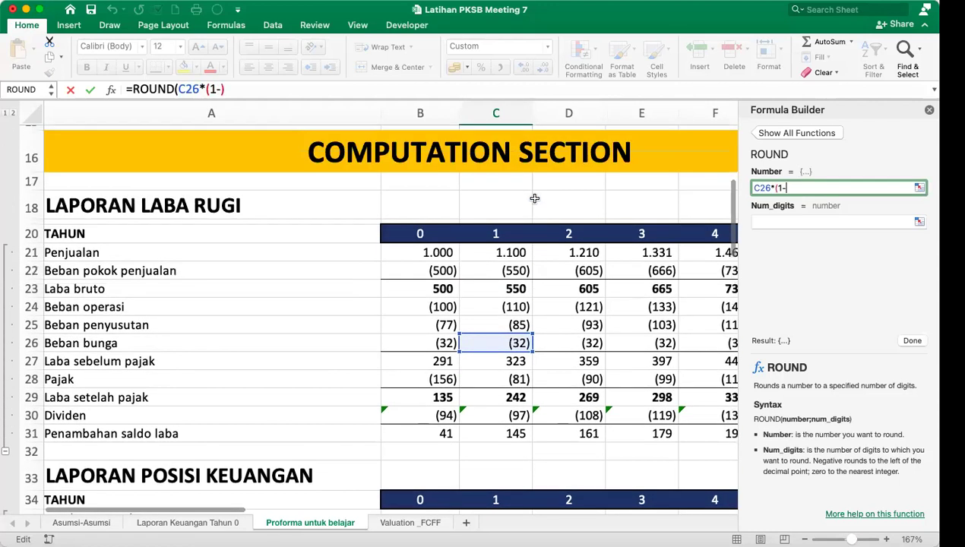
scroll(534, 199, up, 2)
click(446, 206)
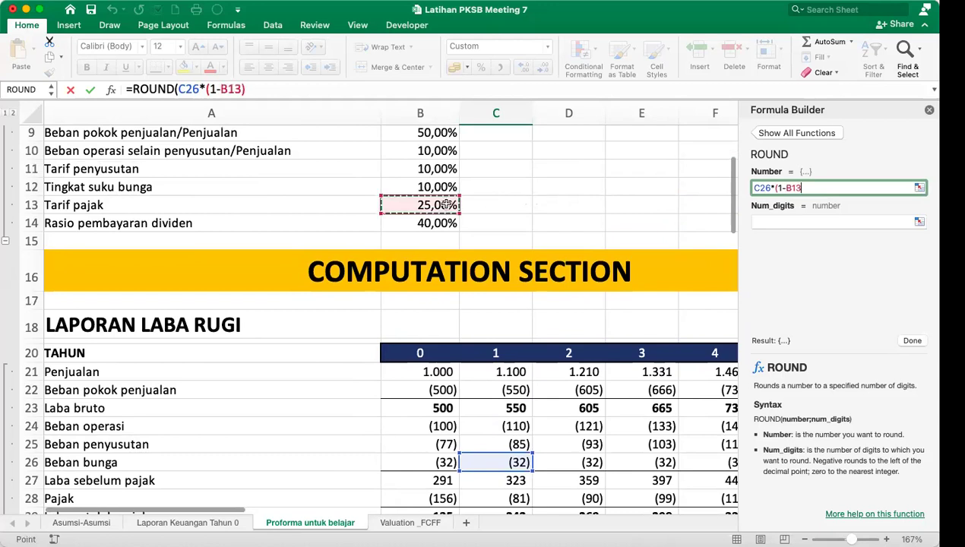
text())
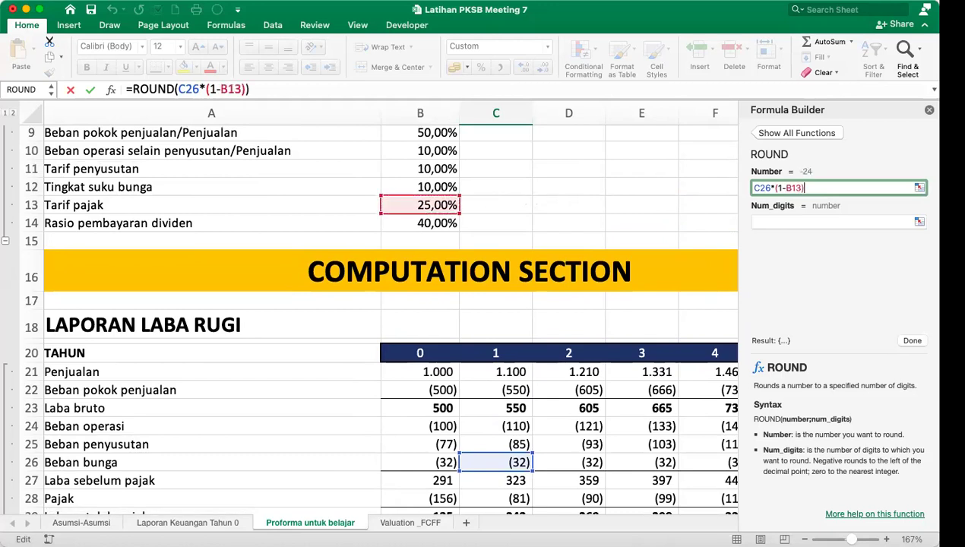
click(769, 219)
text(0)
click(912, 340)
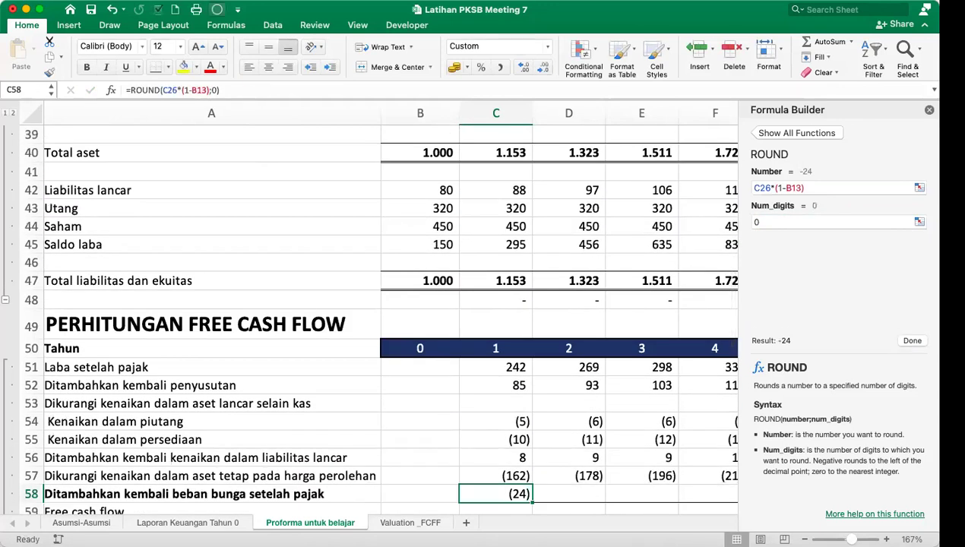
Edit the C58 formula to =ROUND(-C26*(1-$B$13);0), negating the interest and making the tax rate reference absolute.
click(929, 109)
click(163, 89)
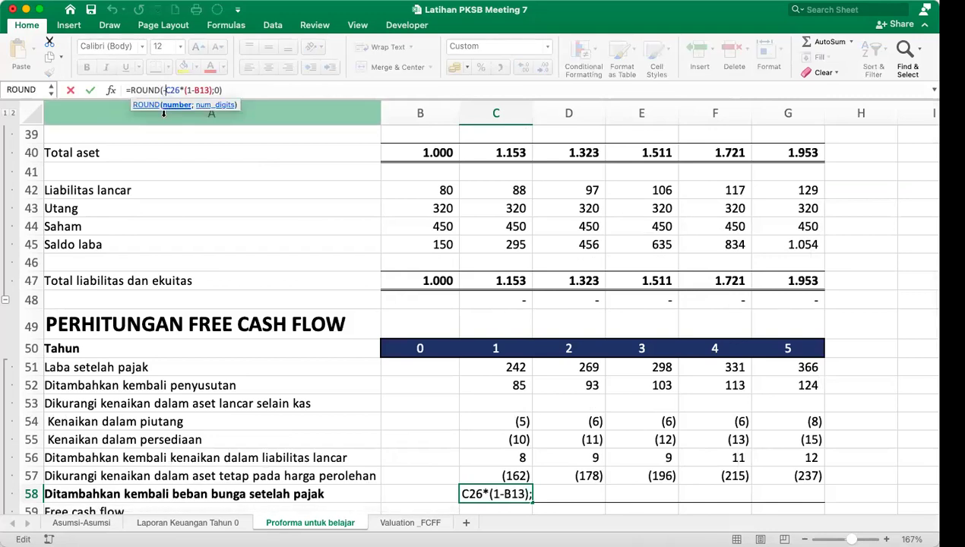
text(-)
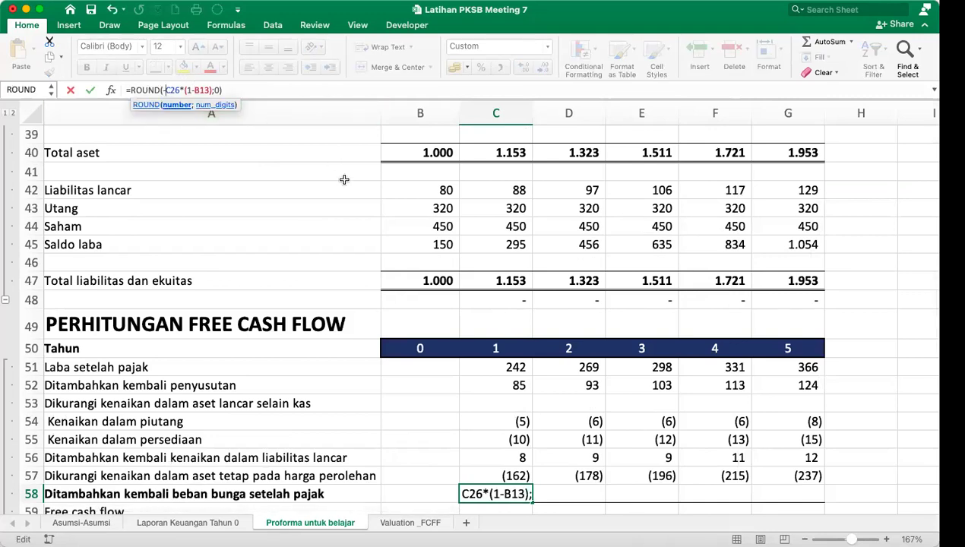
scroll(344, 179, up, 8)
scroll(344, 179, up, 6)
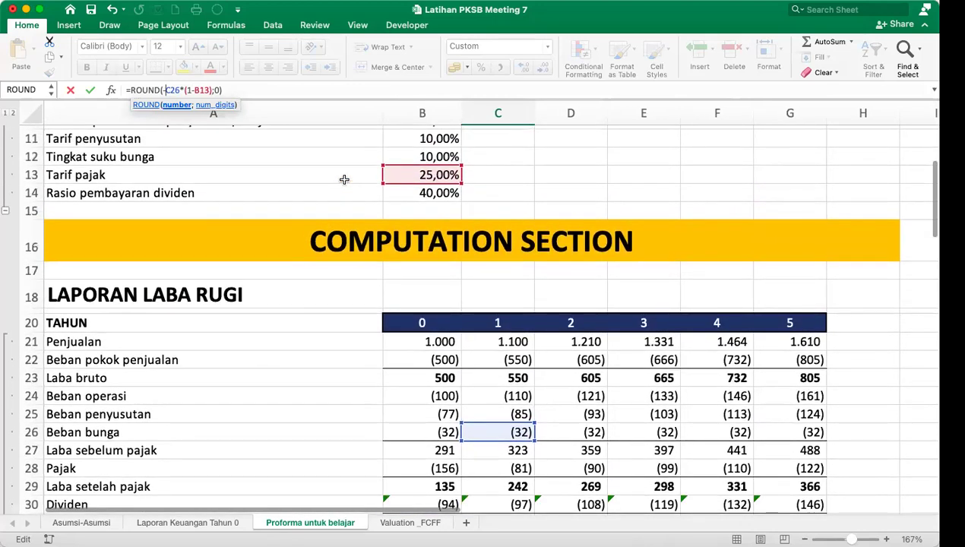
click(194, 90)
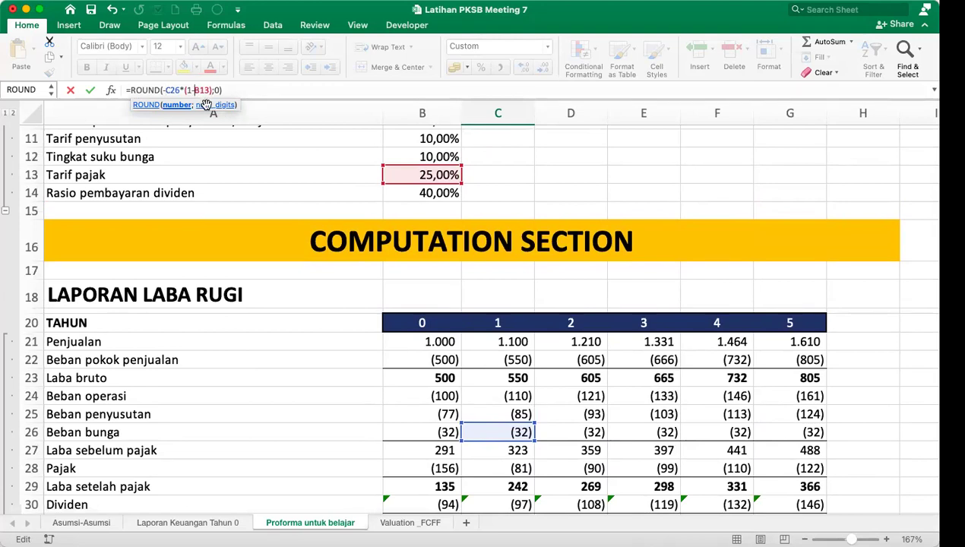
key(F4)
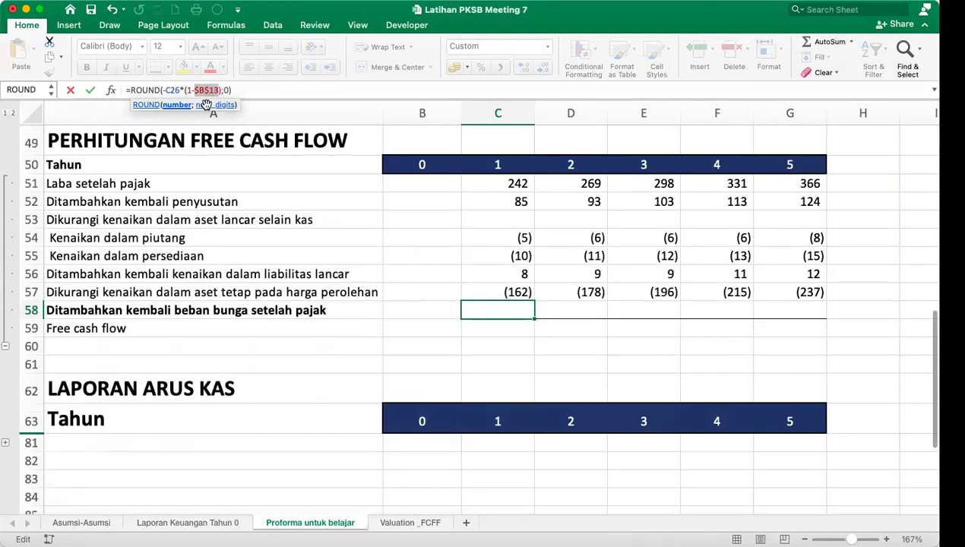
key(ctrl+Return)
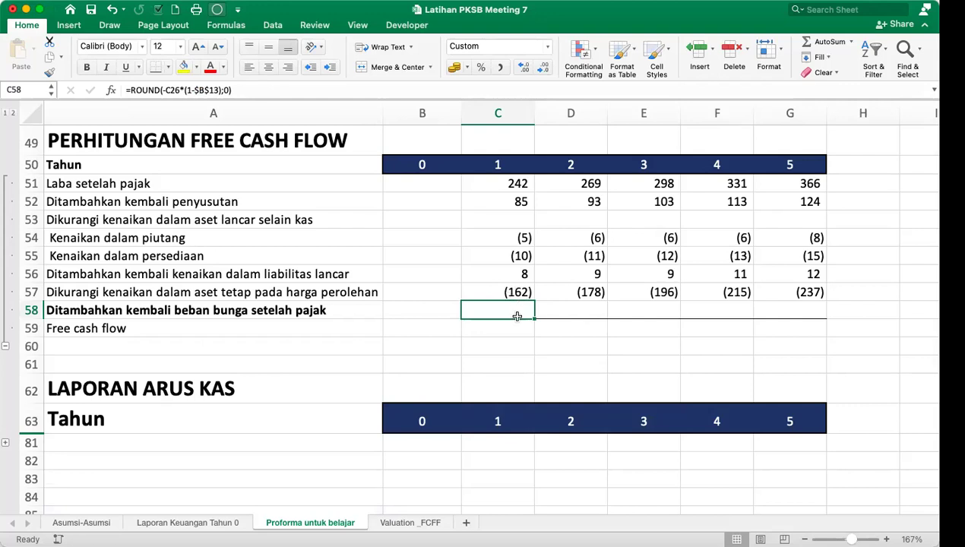
text(=)
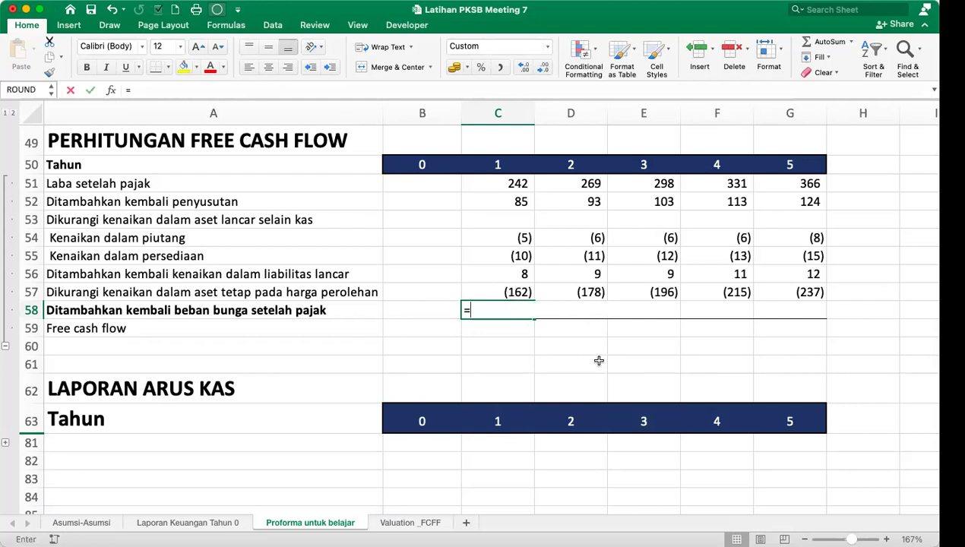
key(Escape)
double_click(483, 348)
Enter =-C26*(1-B13) in C58 as the year 1 after-tax interest expense added back.
click(492, 315)
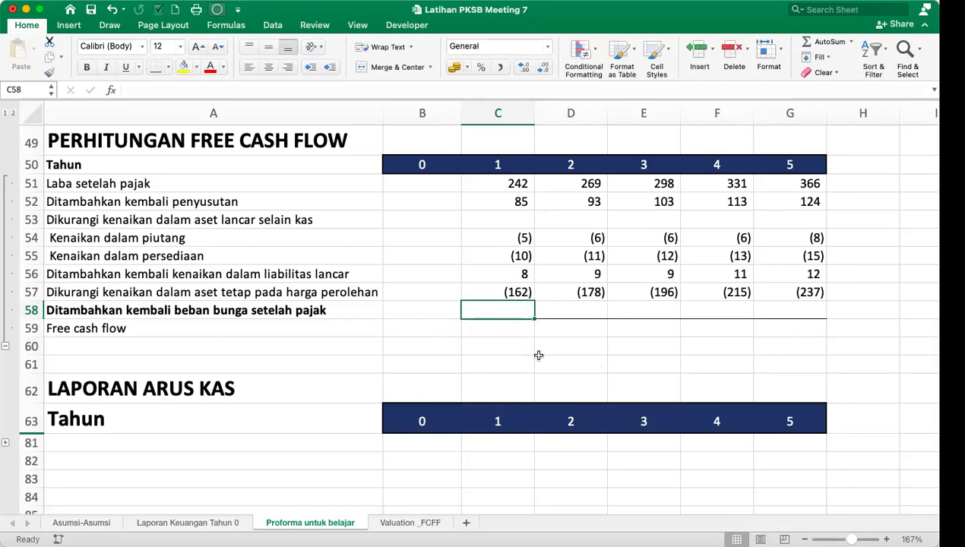
text(-)
scroll(539, 356, up, 2)
scroll(539, 355, up, 10)
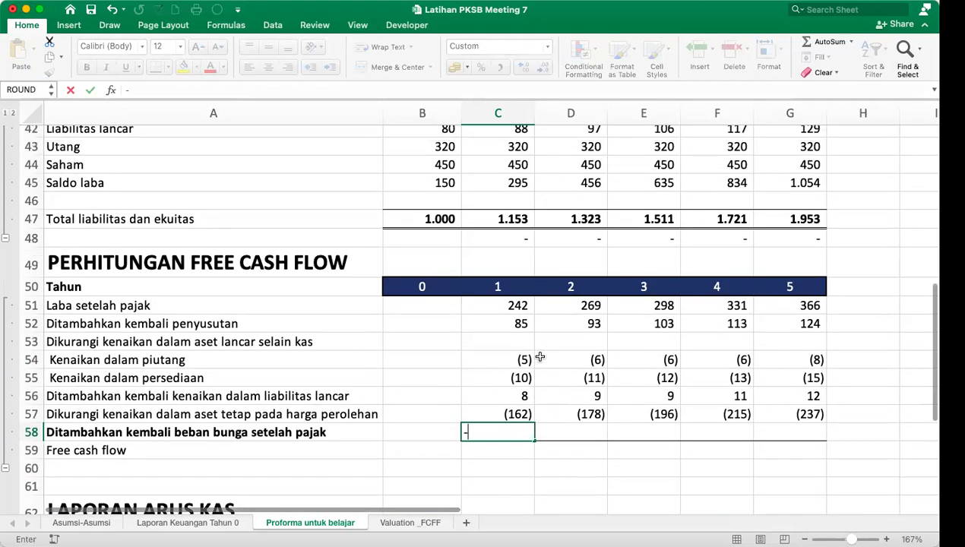
scroll(539, 357, up, 3)
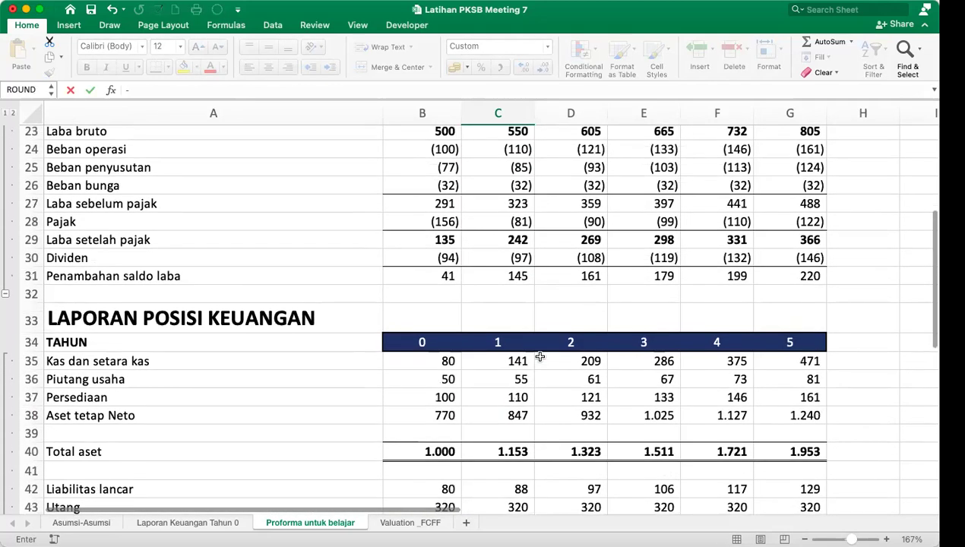
click(515, 203)
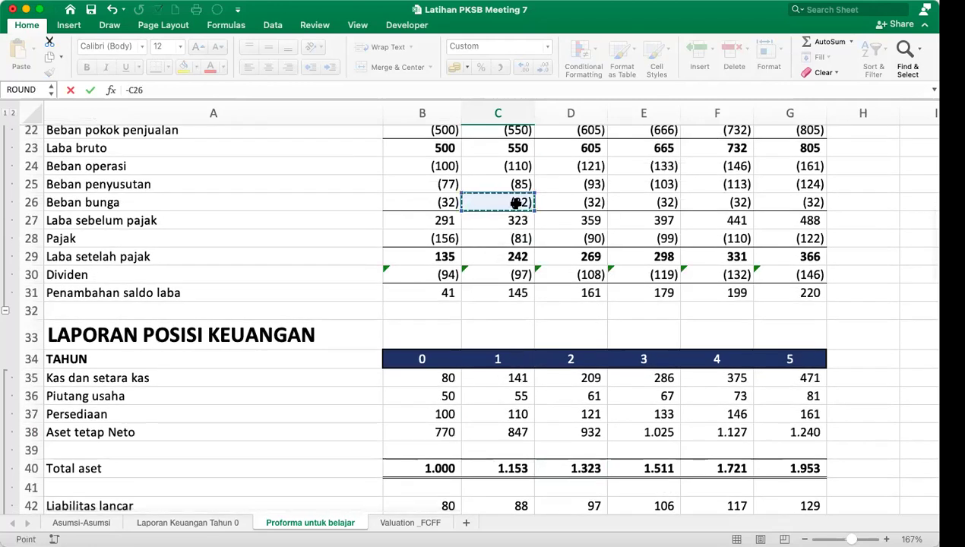
text(*()
scroll(514, 202, up, 6)
text(1-)
click(439, 201)
text())
key(Return)
key(Up)
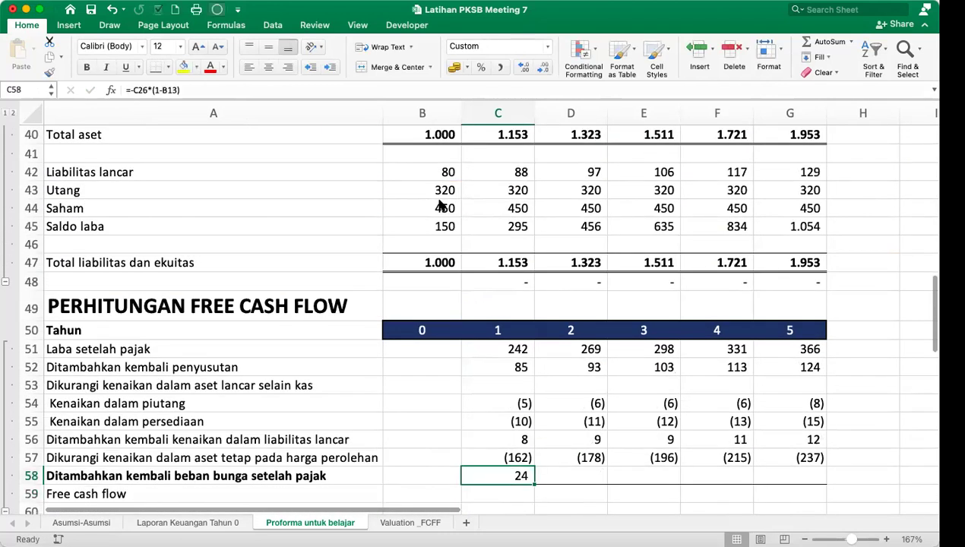
Make the tax rate reference in C58 absolute as $B$13 and fill the formula across to year 5 in G58.
click(161, 90)
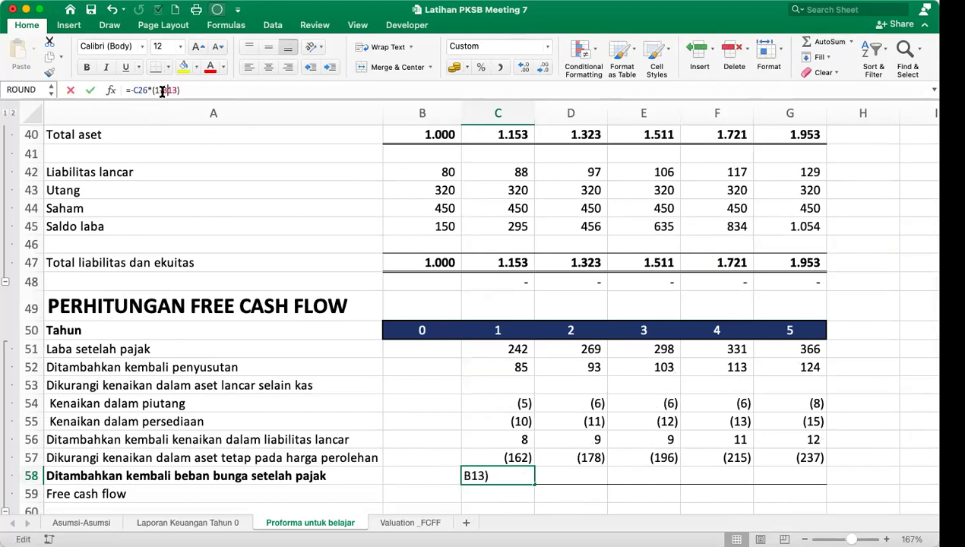
key(F4)
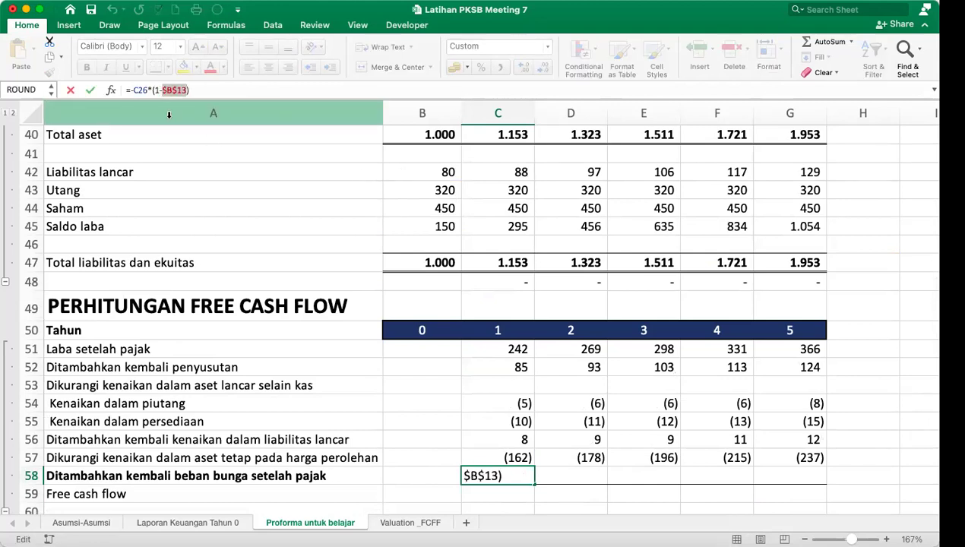
key(Return)
click(530, 477)
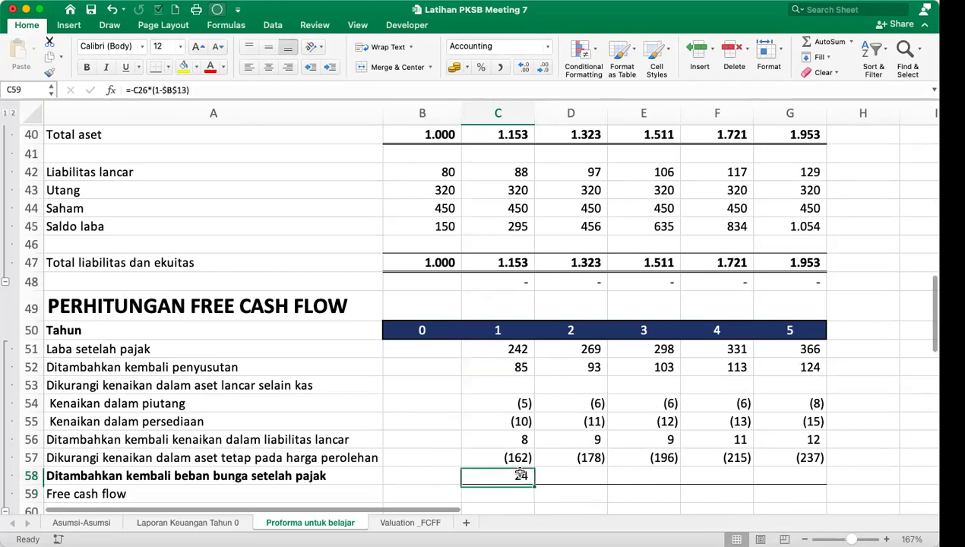
drag(535, 484, 791, 473)
Calculate the year 1 Free cash flow in C59 with =SUM(C51:C58).
click(517, 496)
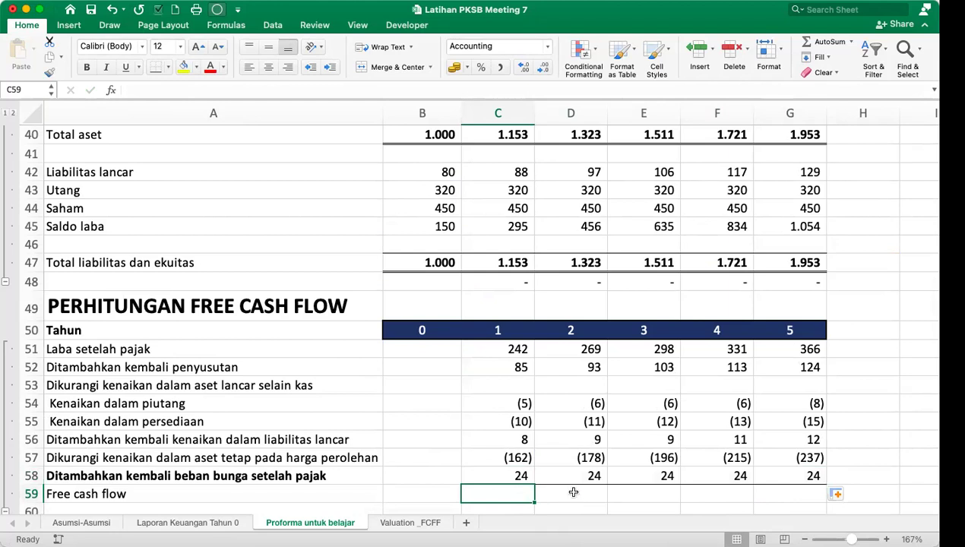
click(826, 43)
drag(513, 349, 531, 475)
key(Return)
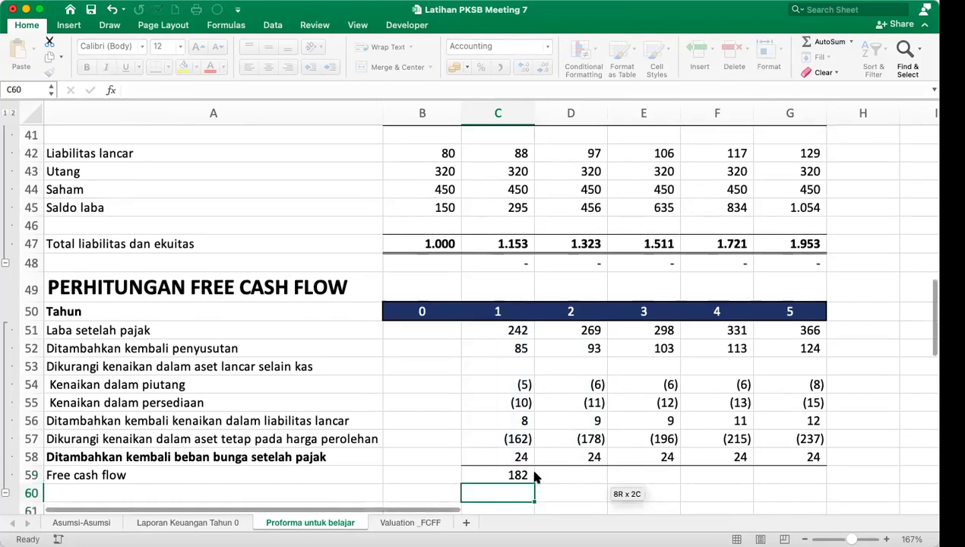
Recheck the year 1 interest formula in C58 and fill the Free cash flow sum from C59 across to G59.
click(504, 456)
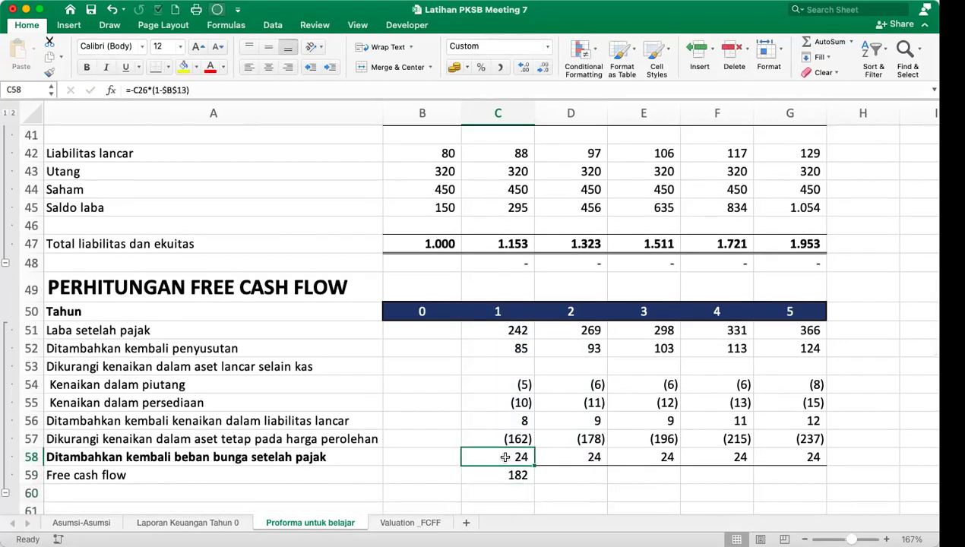
scroll(504, 457, up, 5)
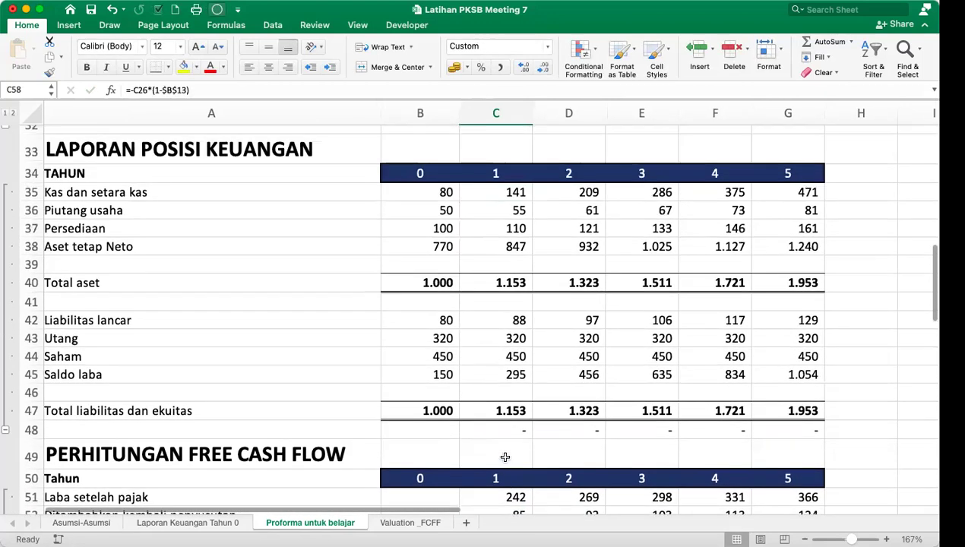
scroll(505, 457, up, 4)
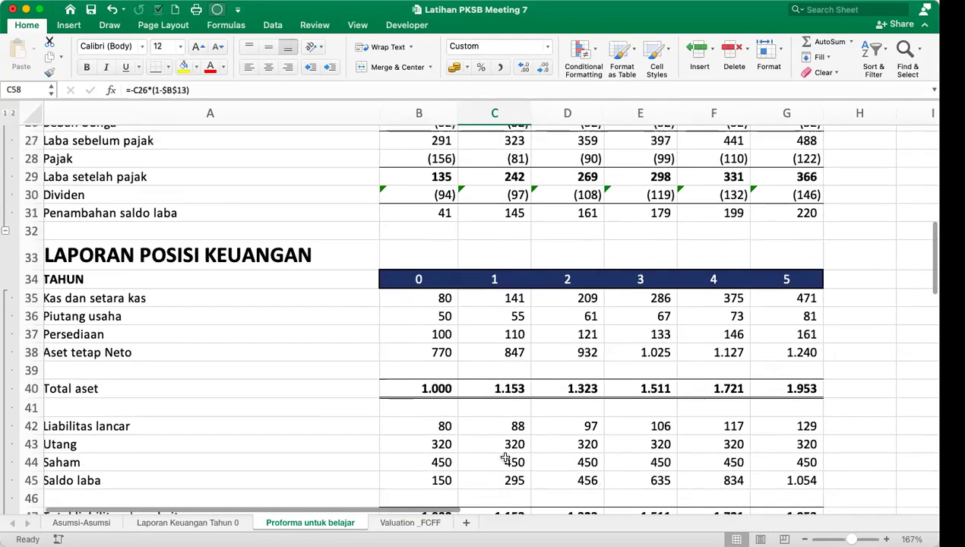
scroll(505, 457, down, 10)
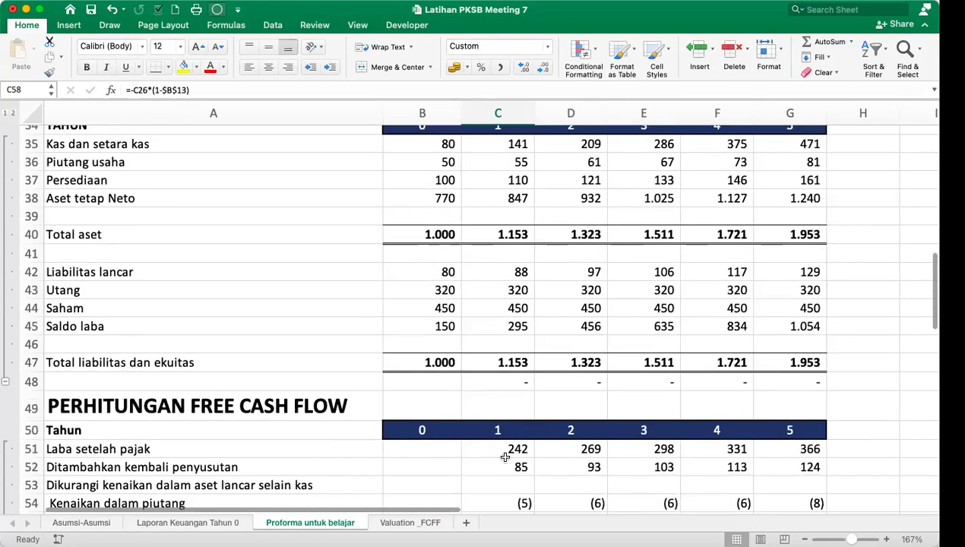
click(516, 417)
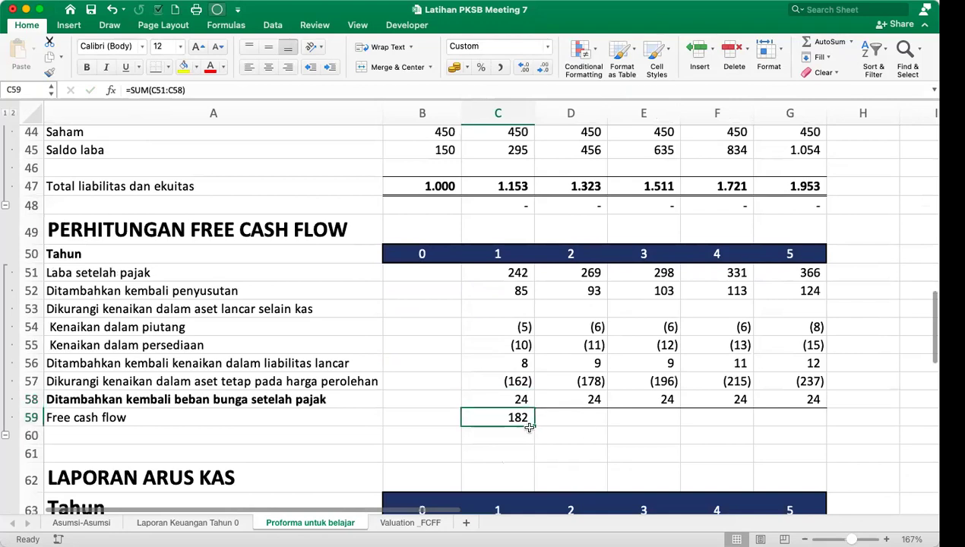
drag(535, 427, 797, 431)
click(567, 436)
click(514, 417)
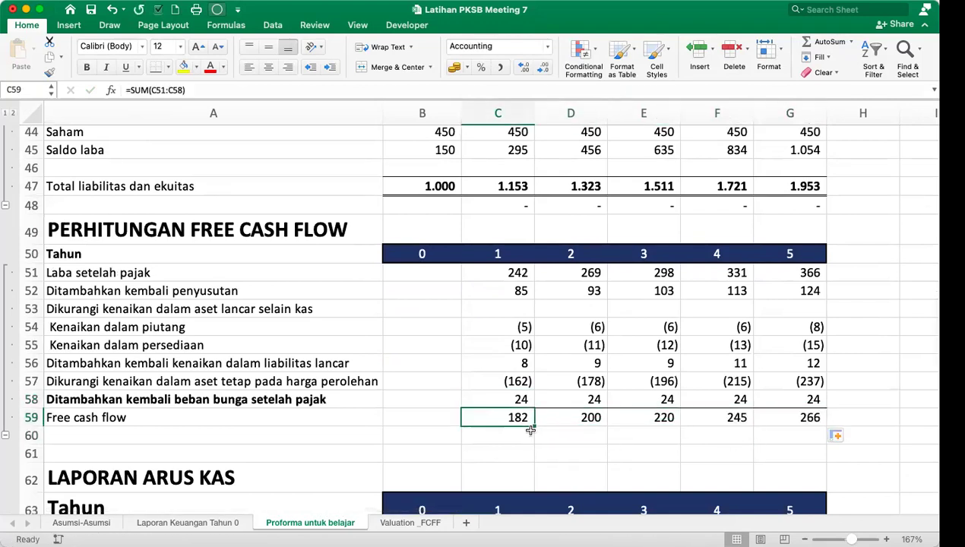
Make the whole Free cash flow row, A59:G59, bold.
drag(190, 414, 806, 418)
click(87, 67)
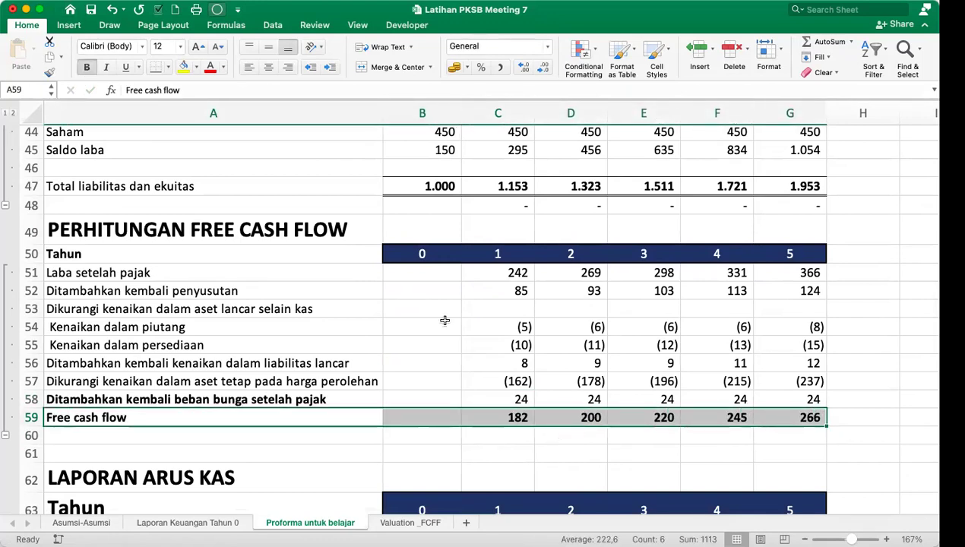
scroll(445, 320, down, 3)
scroll(445, 320, up, 5)
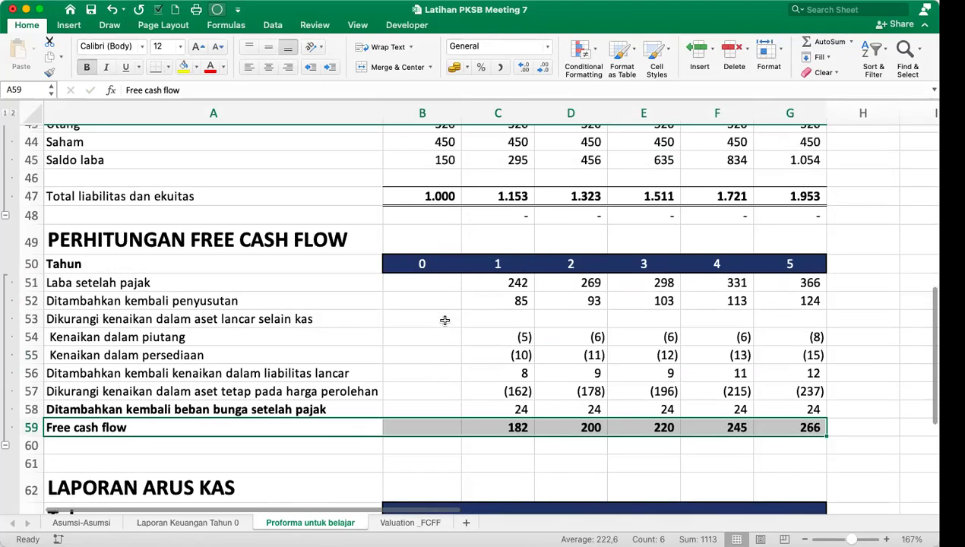
scroll(444, 320, down, 1)
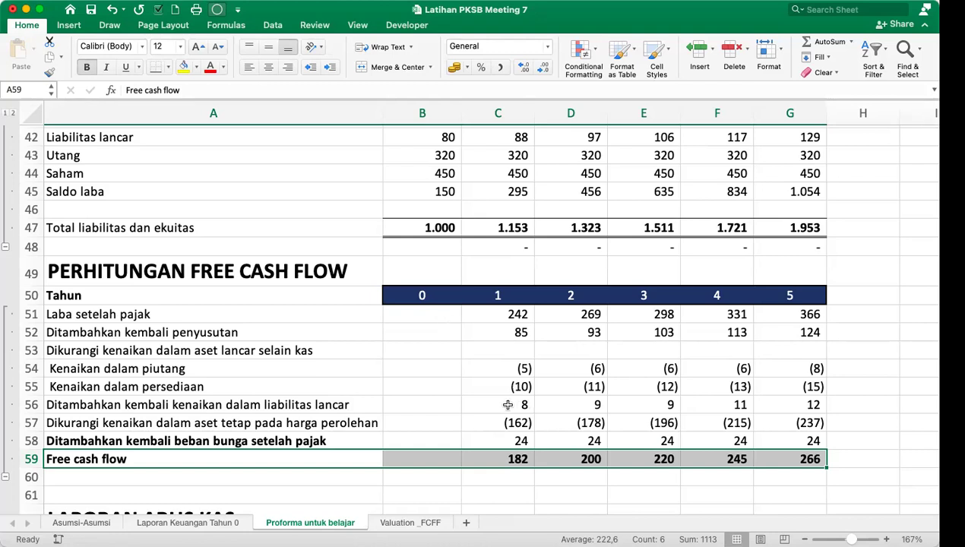
scroll(503, 402, down, 3)
click(547, 432)
scroll(548, 432, down, 5)
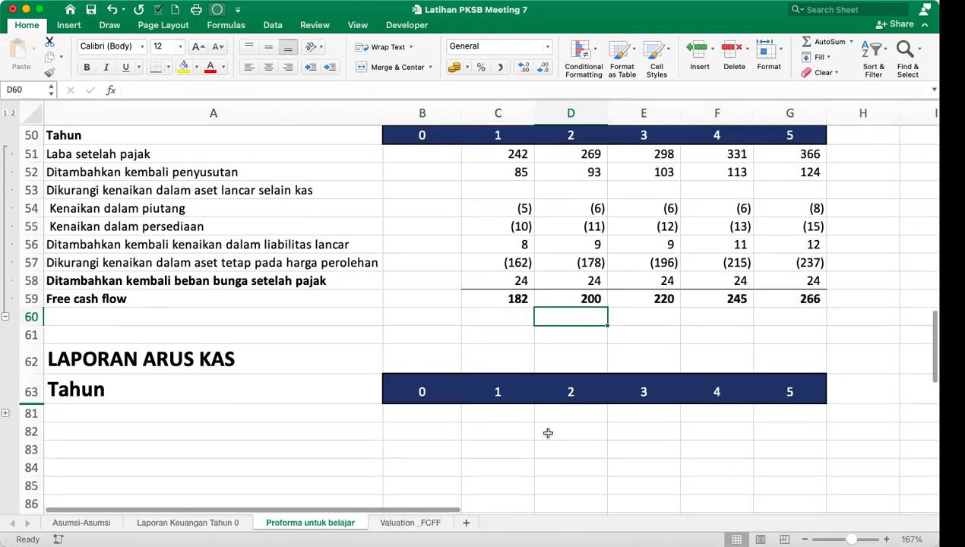
Expand the collapsed group of rows under the LAPORAN ARUS KAS heading.
scroll(548, 433, down, 6)
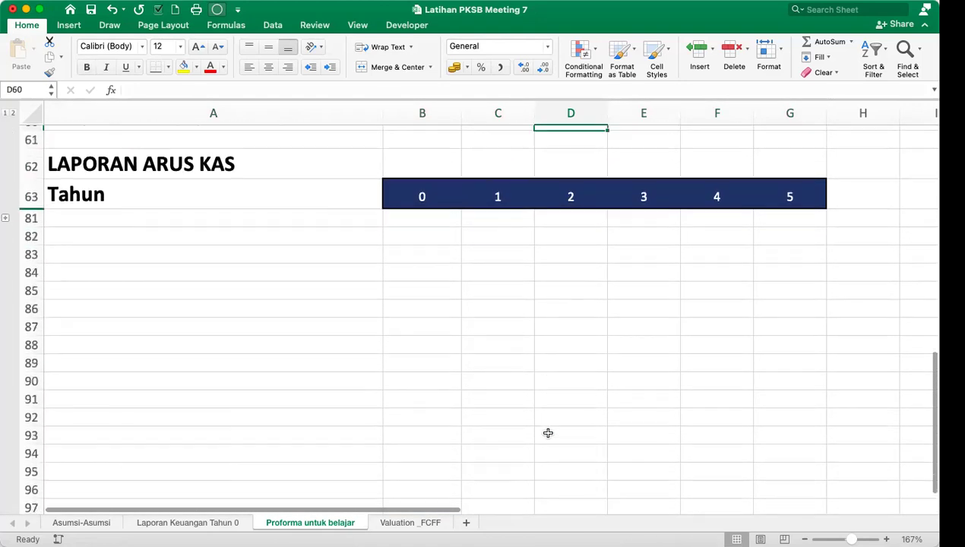
drag(33, 189, 31, 190)
click(6, 197)
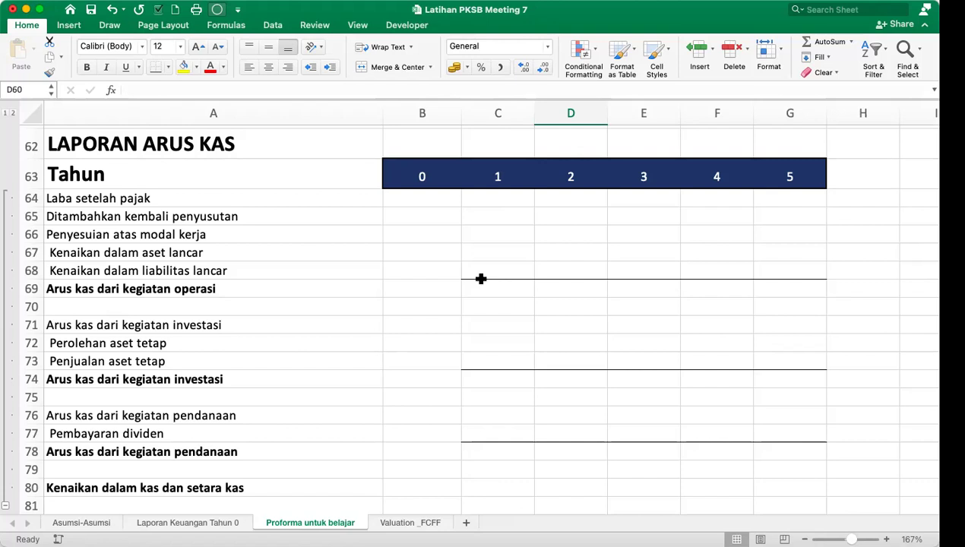
Link the year 1 Laba setelah pajak in C64 to C29 and fill the formula across to G64.
click(500, 200)
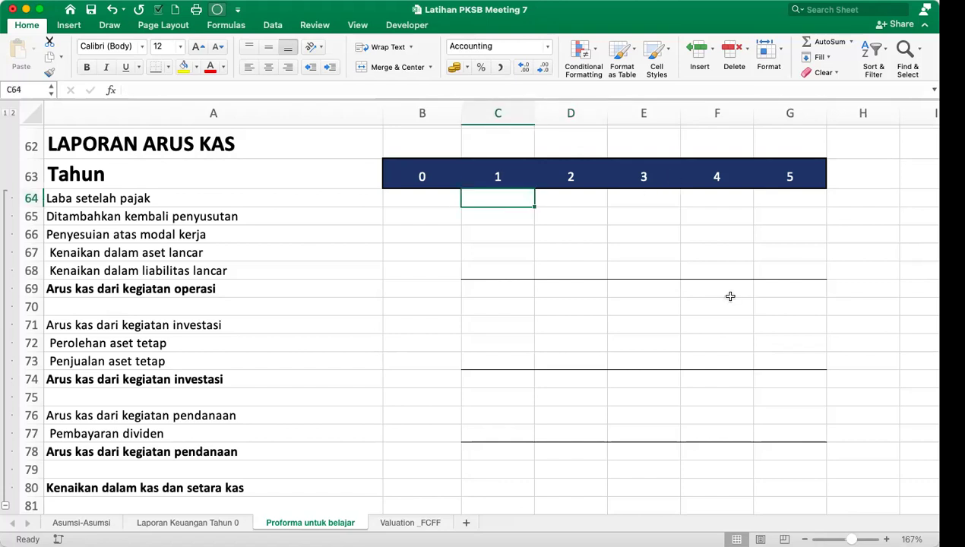
text(=)
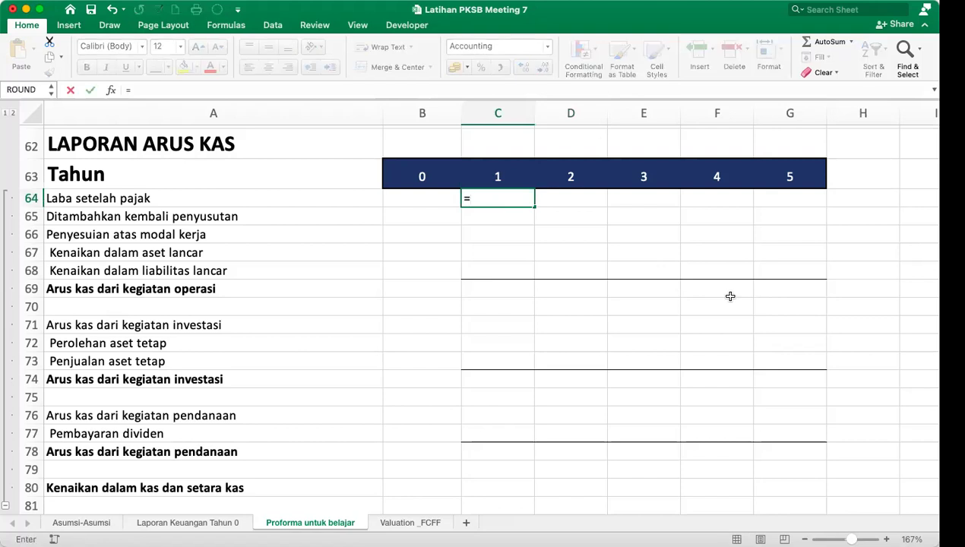
scroll(730, 296, up, 3)
scroll(730, 297, up, 2)
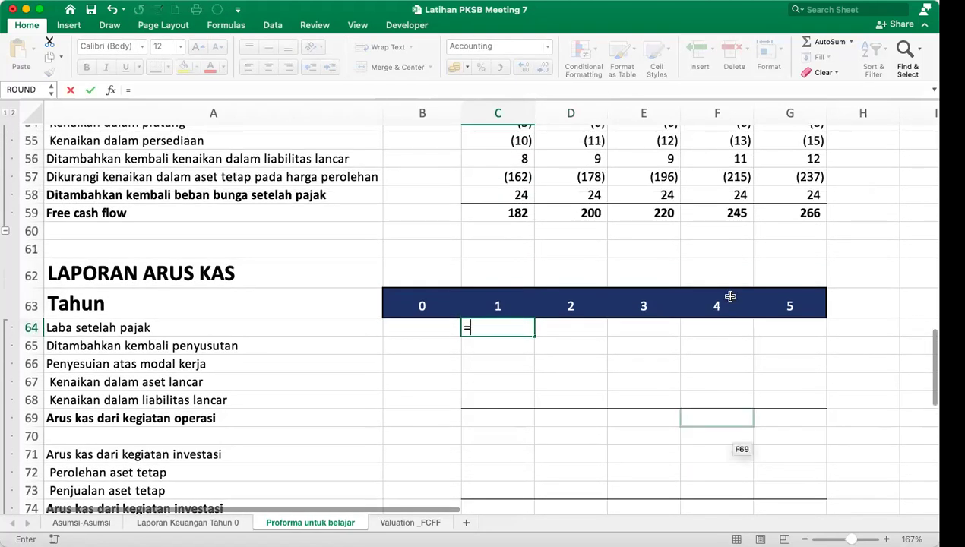
scroll(731, 297, up, 8)
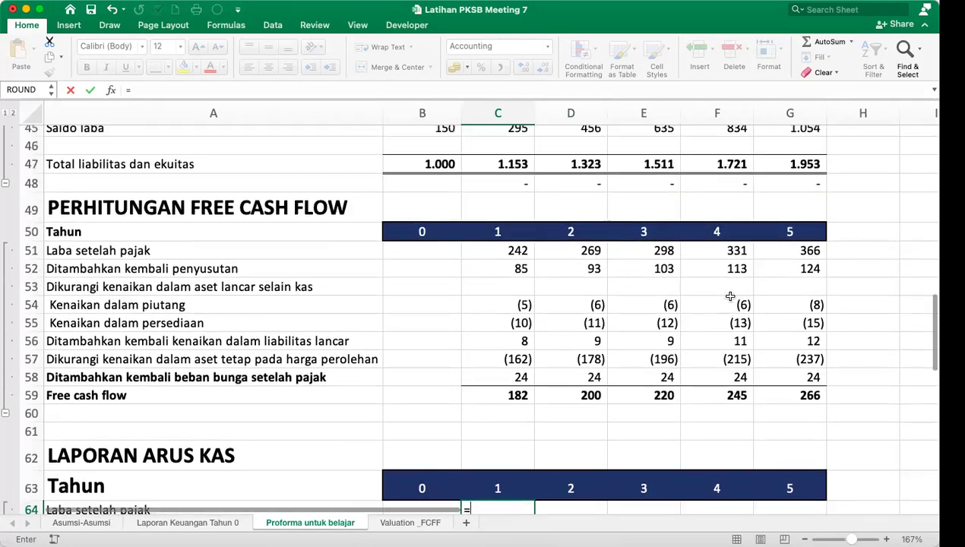
scroll(731, 296, up, 10)
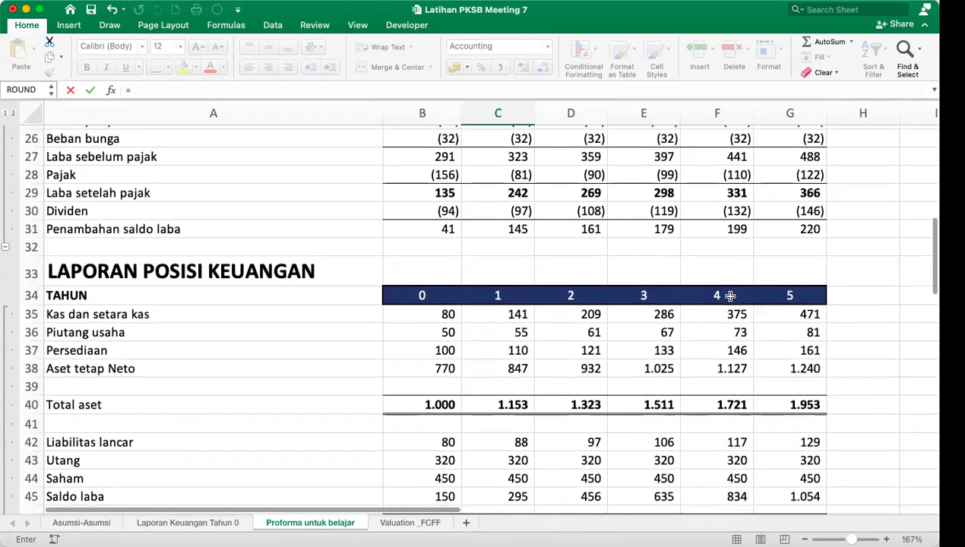
scroll(730, 297, up, 1)
click(517, 233)
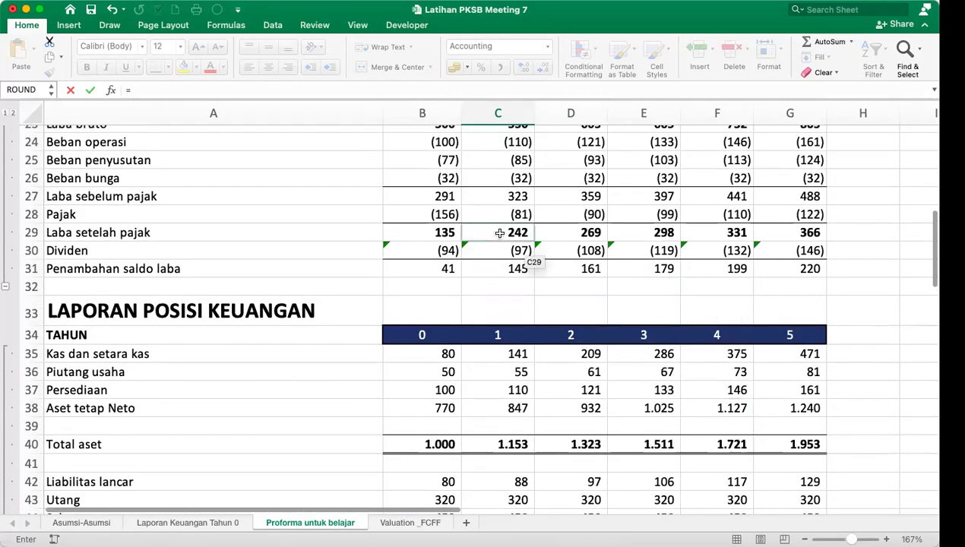
key(Return)
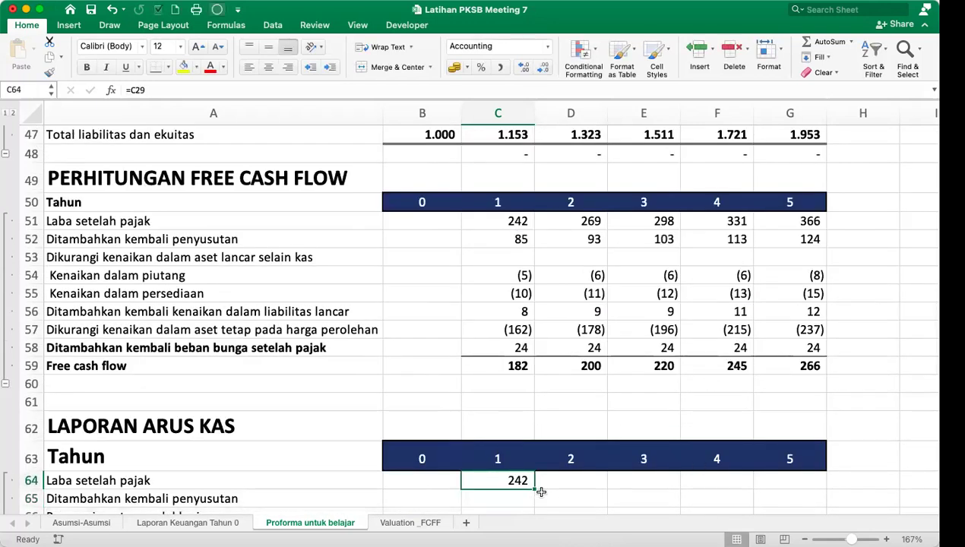
drag(534, 489, 819, 487)
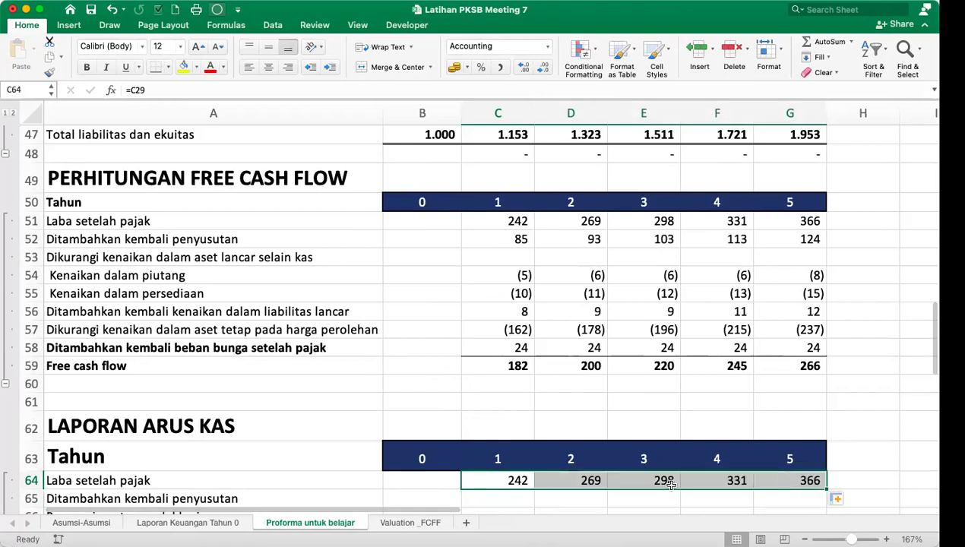
Correct the spelling of the label in A66 to "Penyesuaian atas modal kerja".
scroll(661, 485, down, 2)
scroll(660, 485, down, 5)
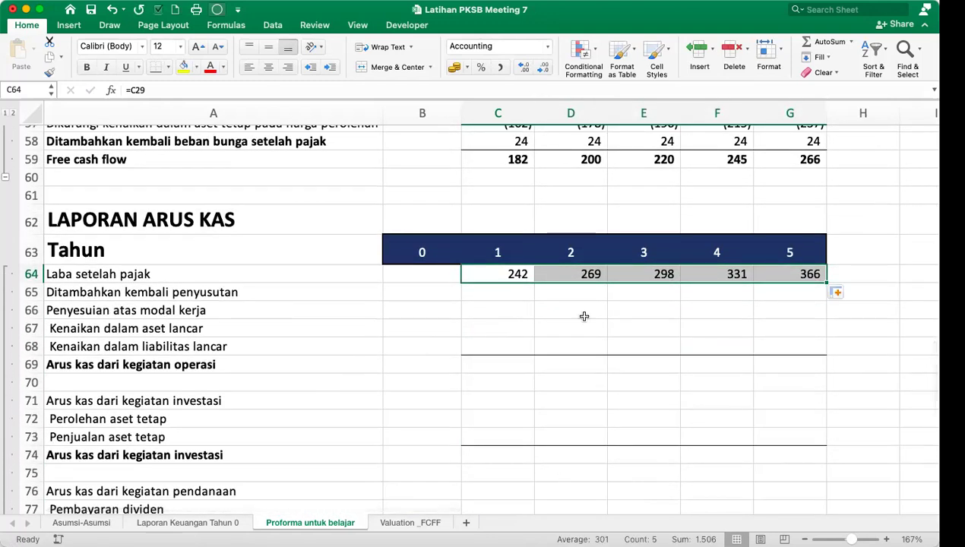
click(93, 310)
double_click(94, 311)
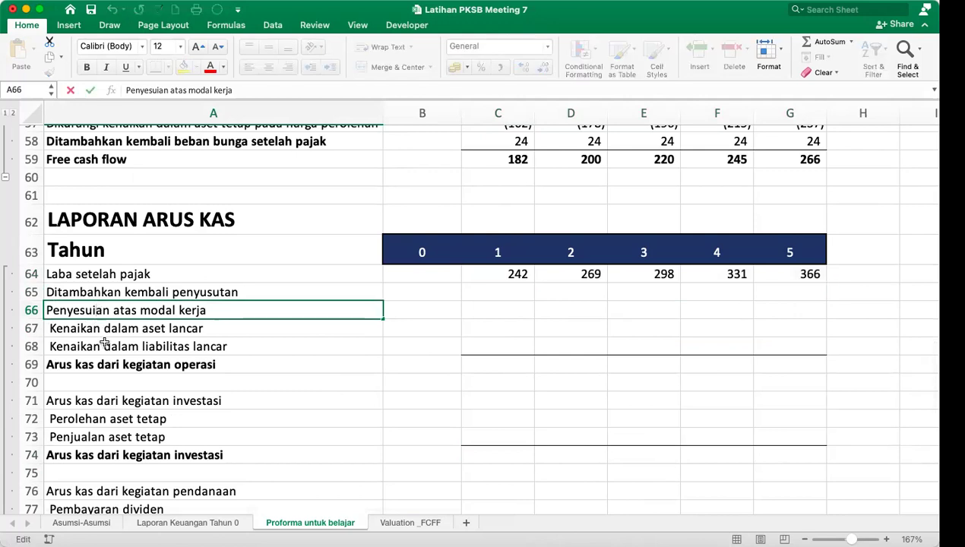
key(BackSpace)
text(ai)
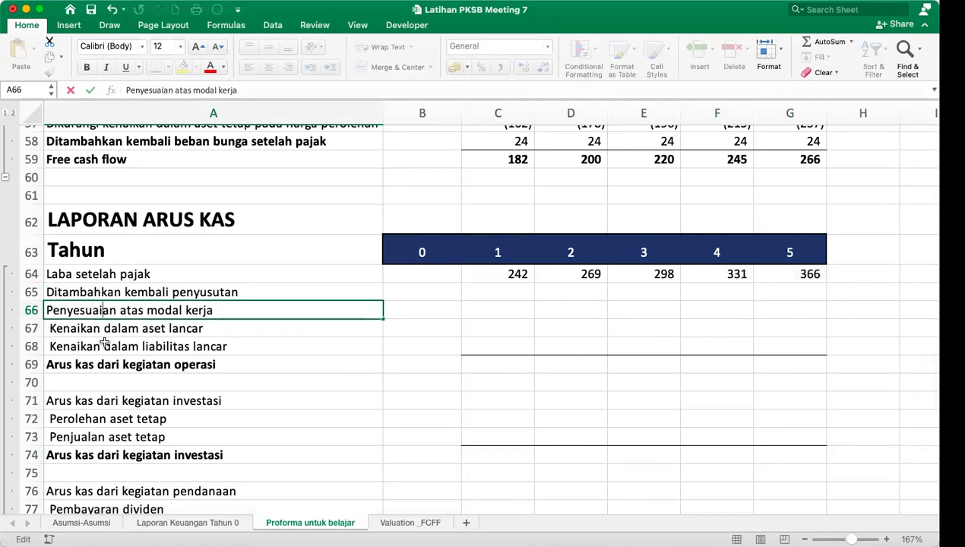
key(Up)
Enter =-C25 in C65 as the year 1 depreciation add-back and fill the formula across to G65.
key(Up)
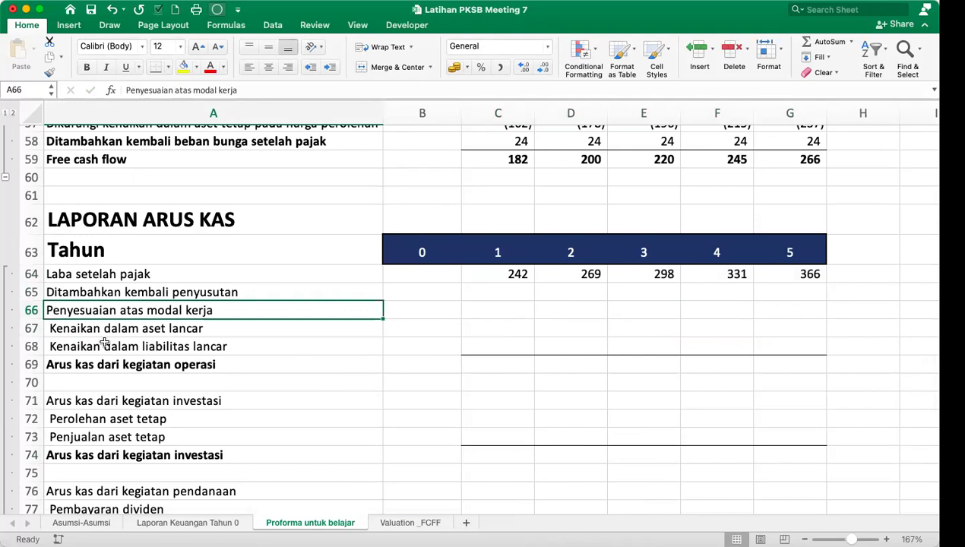
key(Right)
key(Right)
text(-)
drag(104, 343, 493, 319)
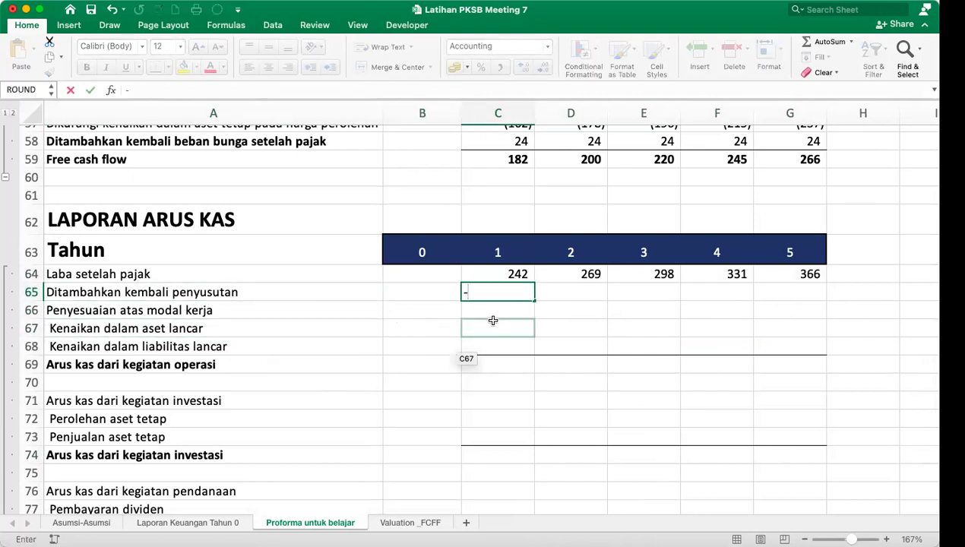
scroll(493, 319, up, 10)
scroll(494, 320, up, 10)
scroll(493, 320, up, 1)
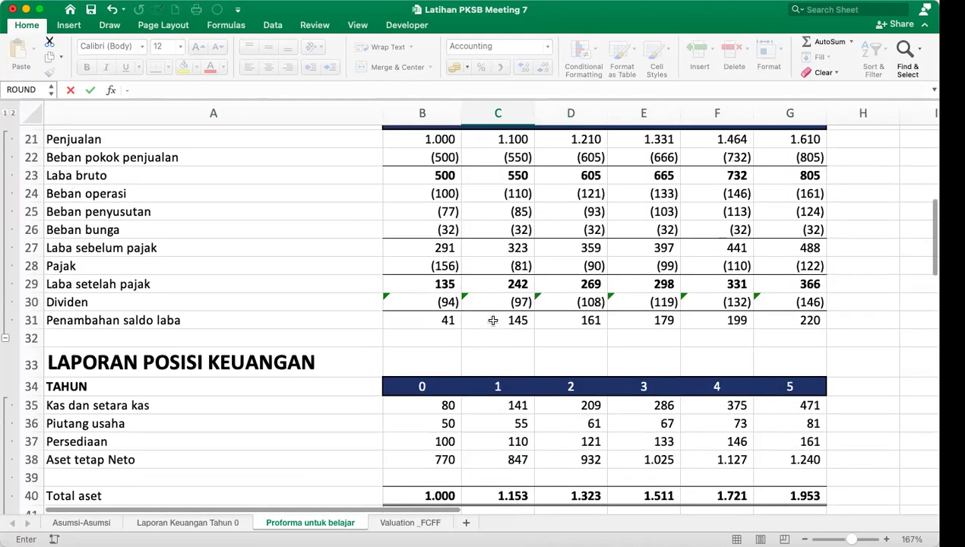
click(518, 215)
key(Return)
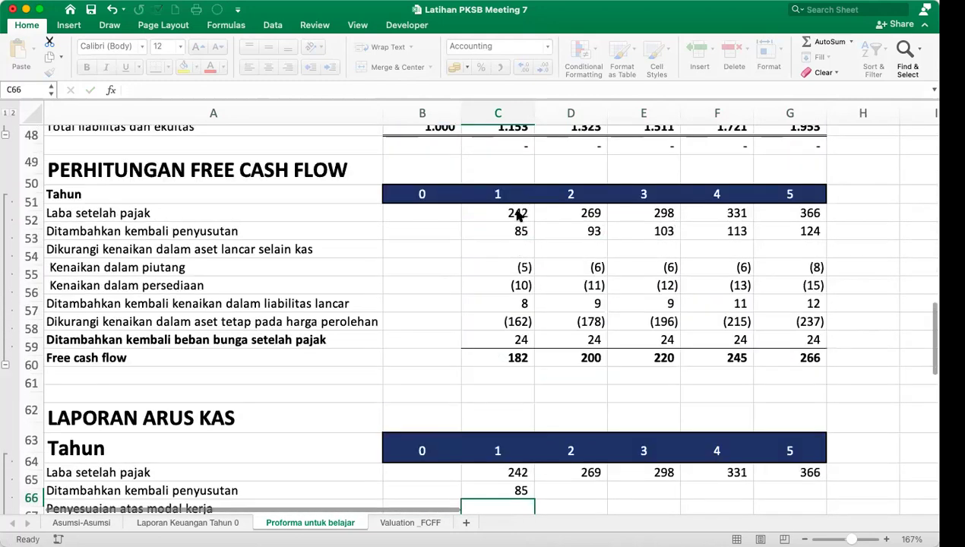
drag(535, 491, 790, 483)
Insert two blank rows above the Kenaikan dalam liabilitas lancar row, at rows 68 and 69.
scroll(597, 482, down, 3)
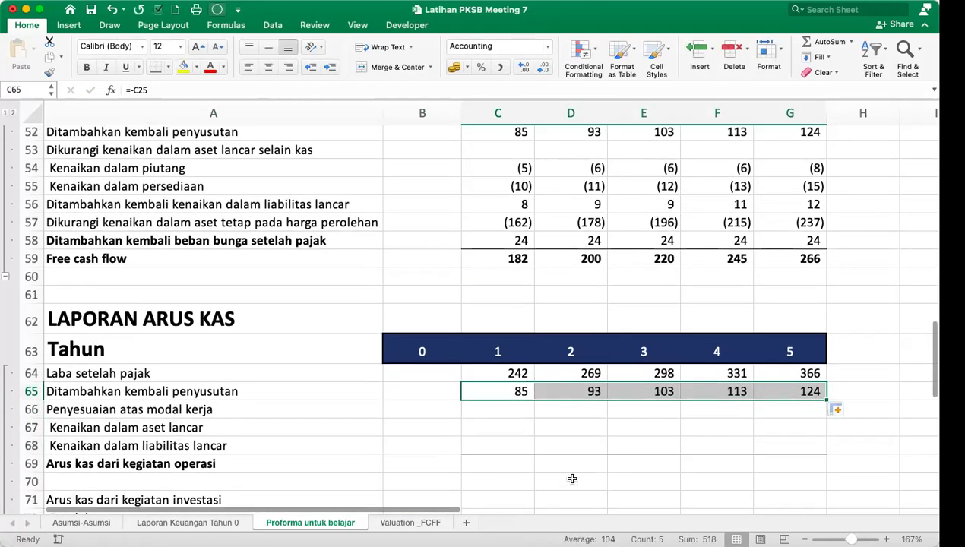
click(496, 410)
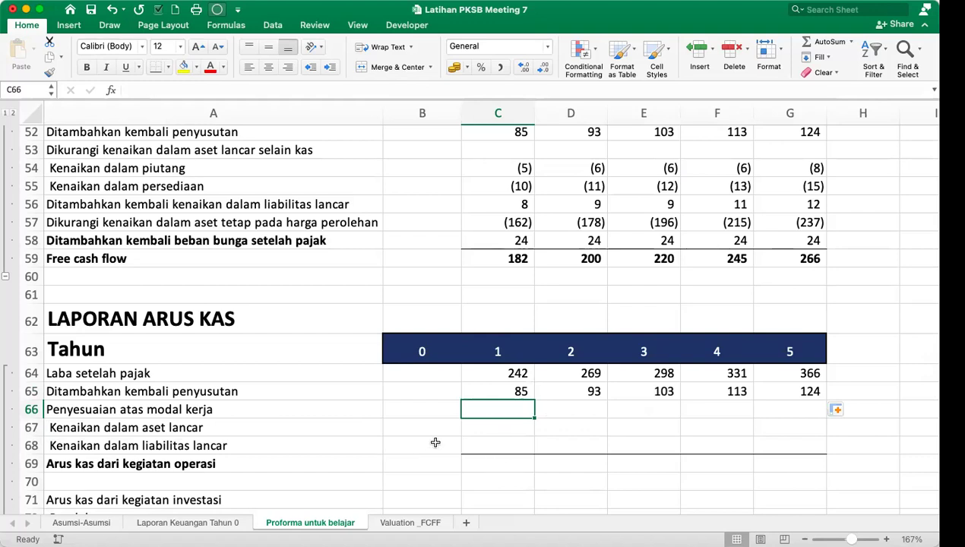
click(494, 427)
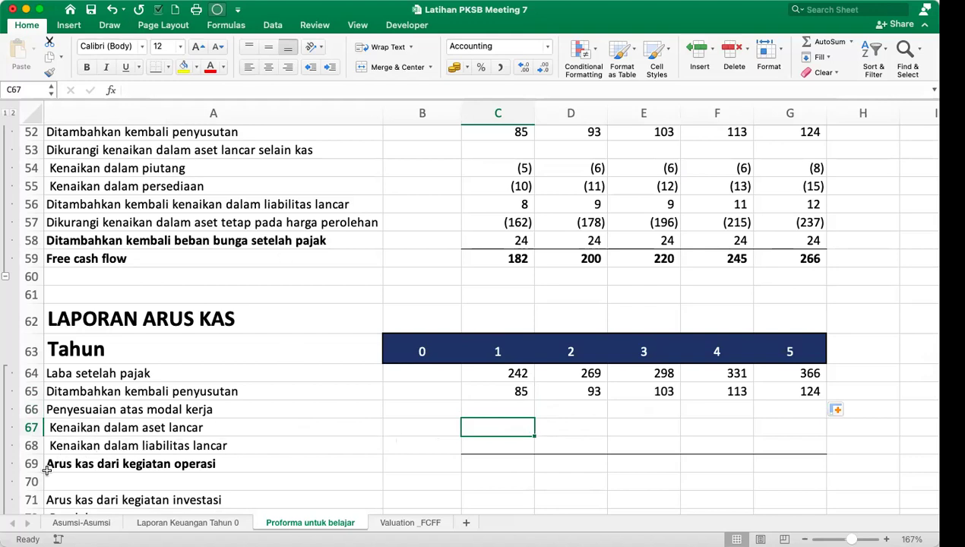
drag(34, 446, 33, 464)
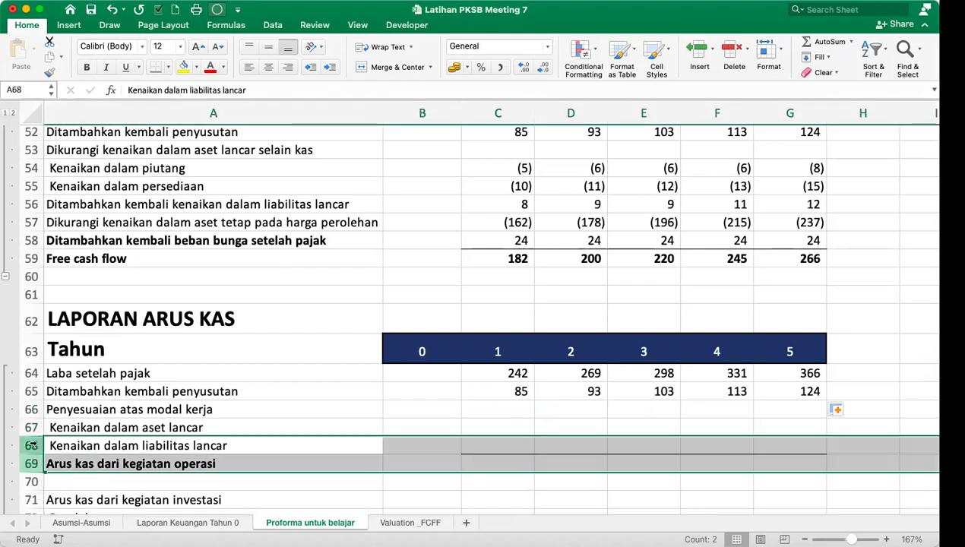
right_click(35, 456)
click(78, 438)
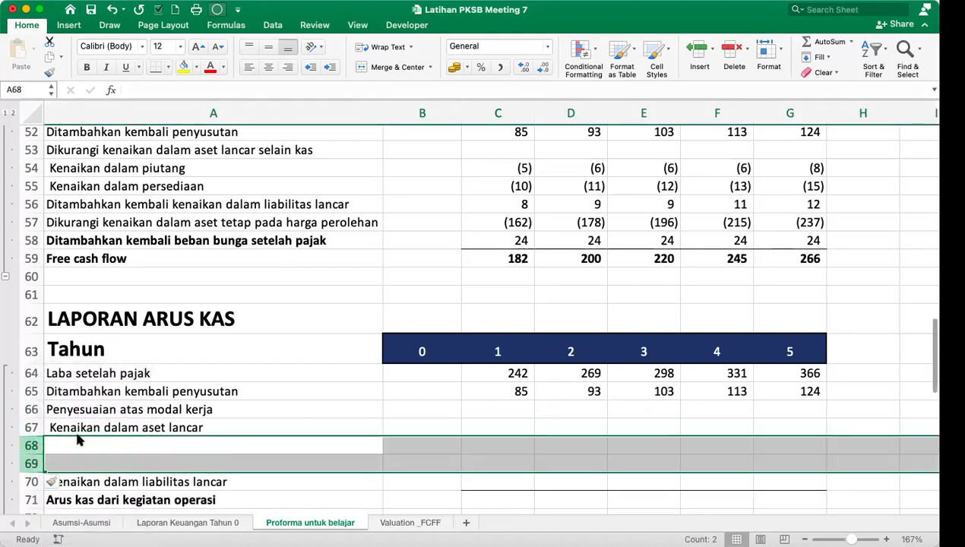
Change the current assets label in A67 to "Perubahan dalam aset lancar".
click(116, 446)
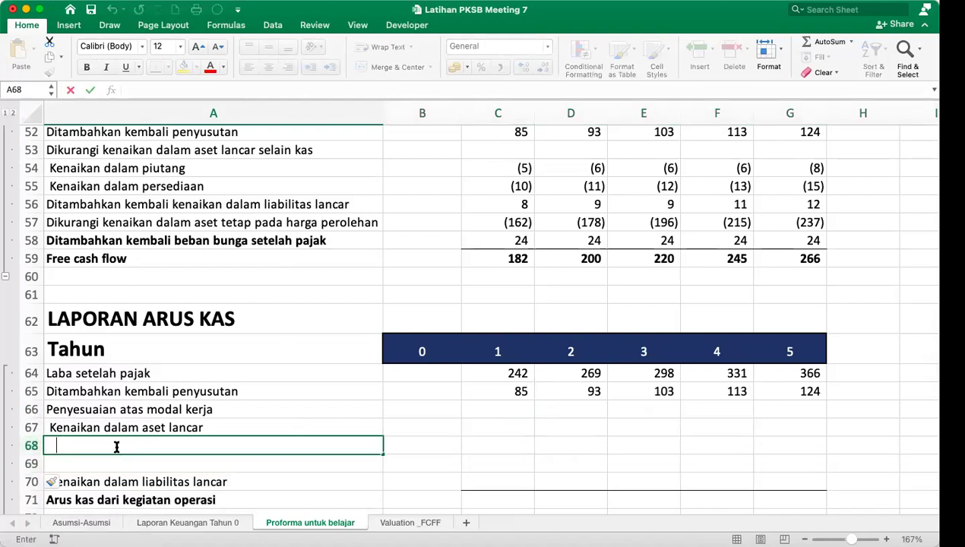
key(Escape)
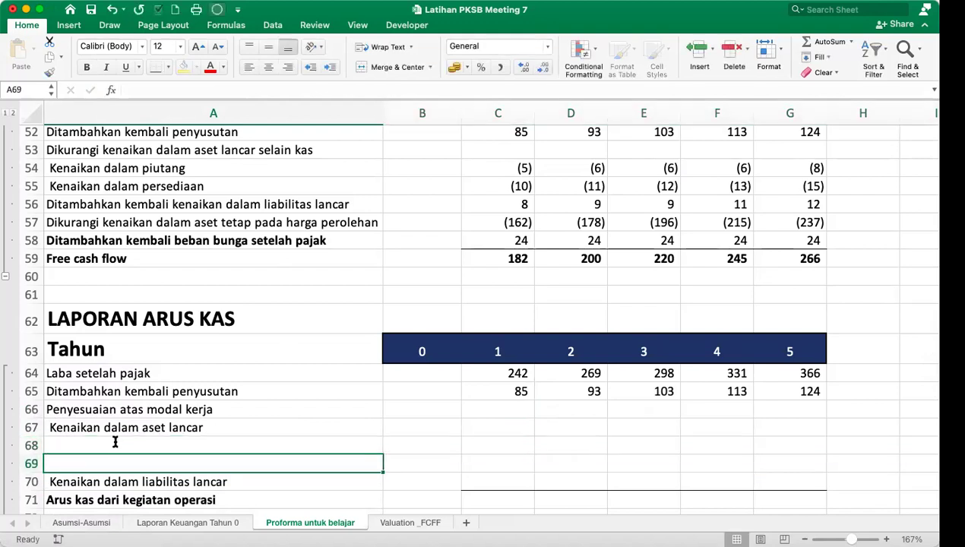
click(55, 428)
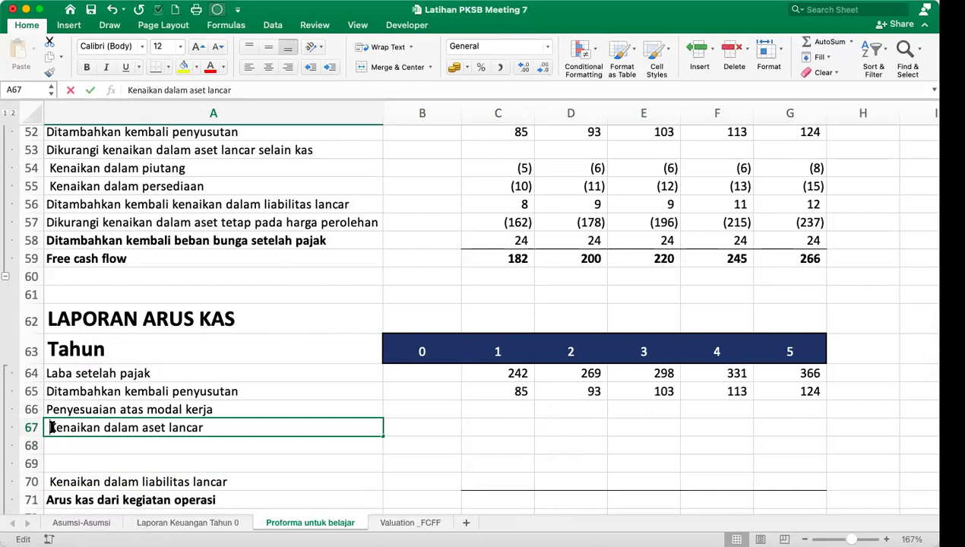
double_click(51, 427)
key(ctrl+Return)
click(139, 449)
click(140, 459)
click(98, 427)
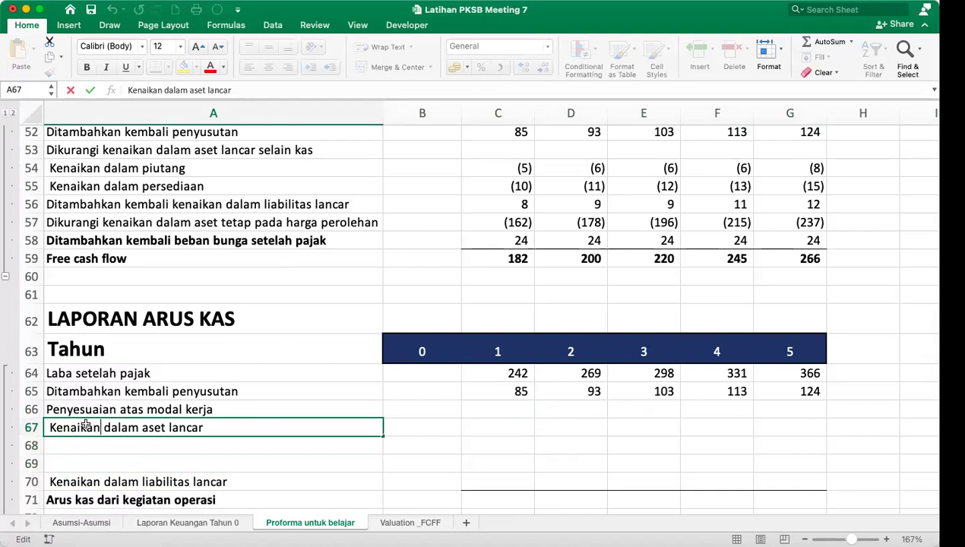
double_click(51, 427)
drag(51, 427, 101, 427)
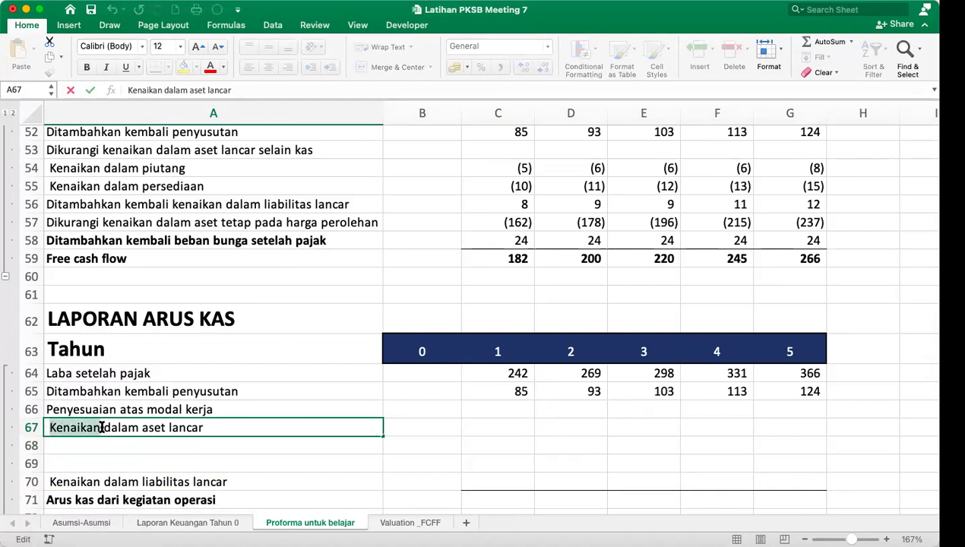
text(Perubahan)
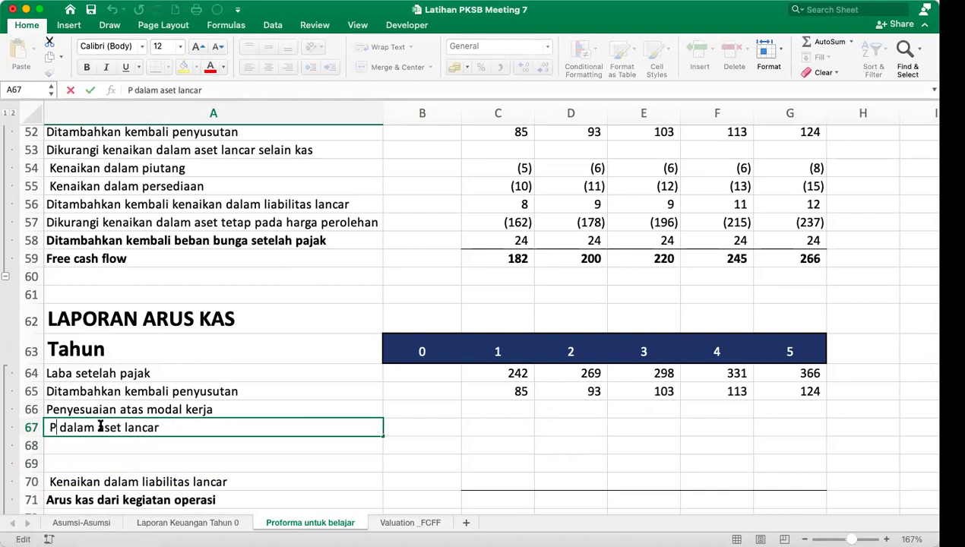
key(Return)
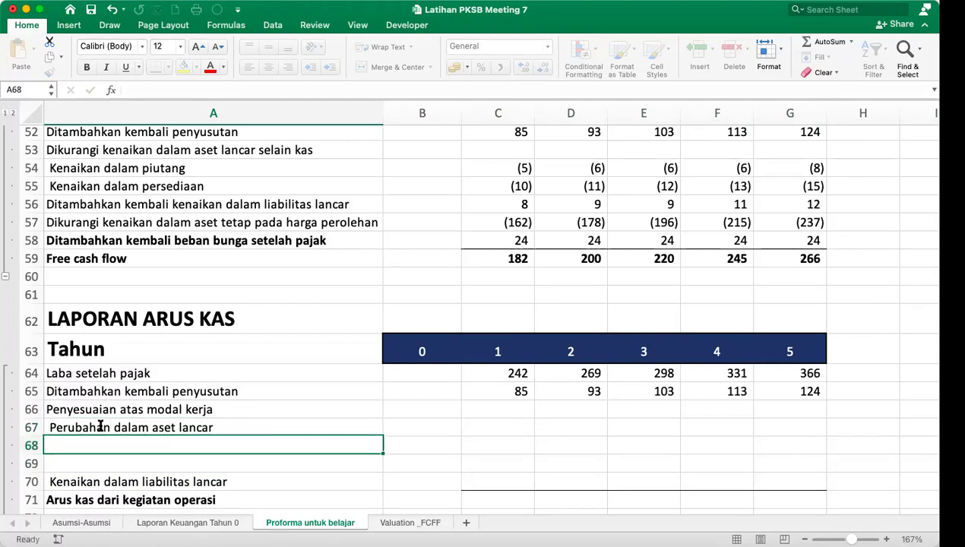
key(Up)
key(Right)
key(Right)
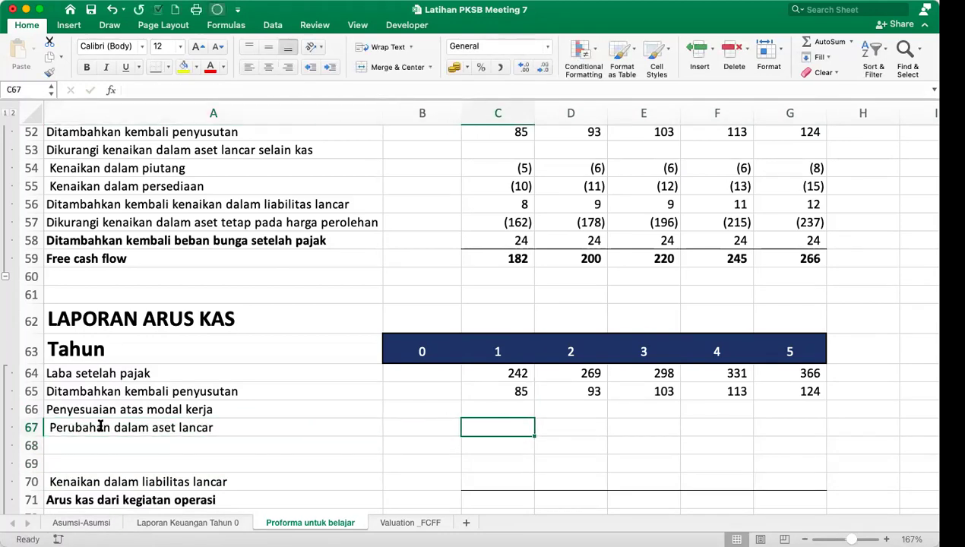
text(-)
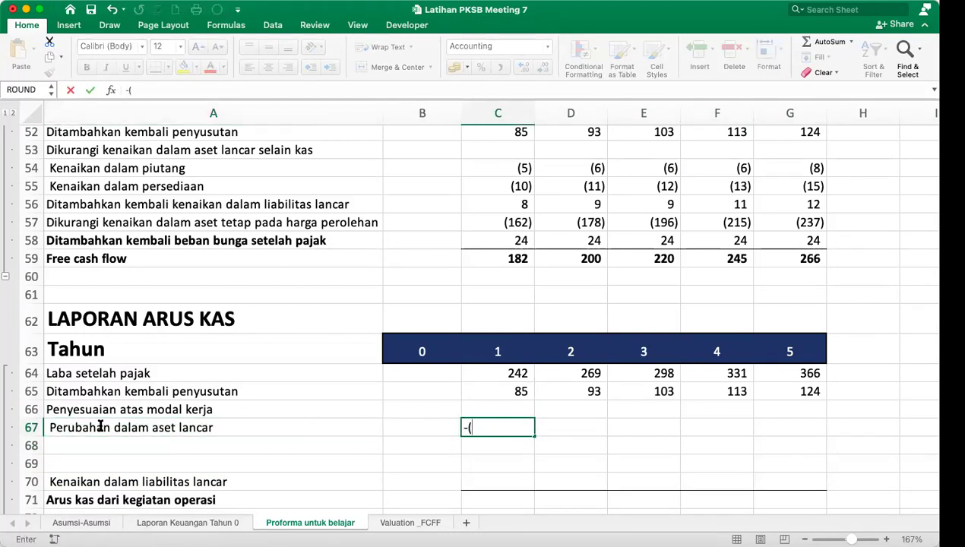
text(()
key(Escape)
key(Down)
Add the indented labels "Piutang usaha" in A68 and "Persediaan" in A69.
click(107, 440)
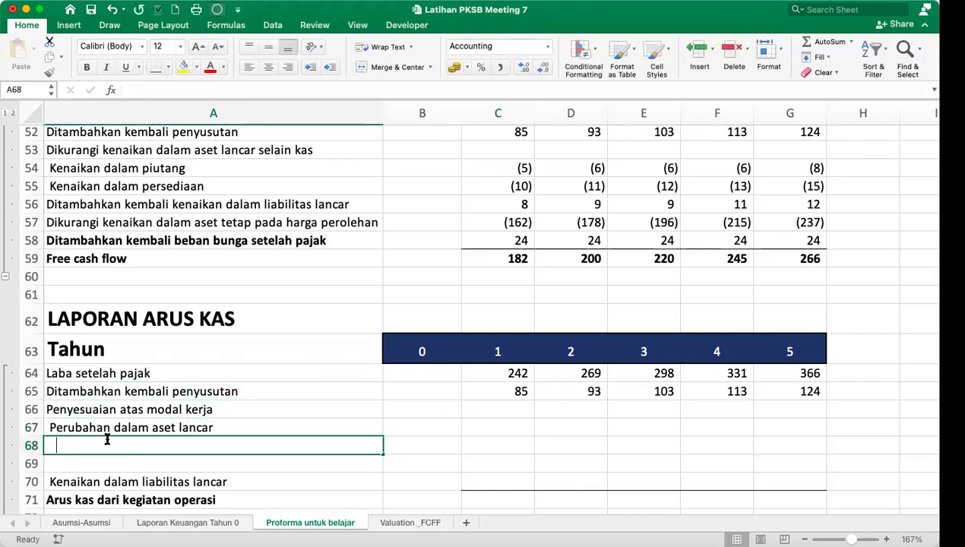
double_click(108, 439)
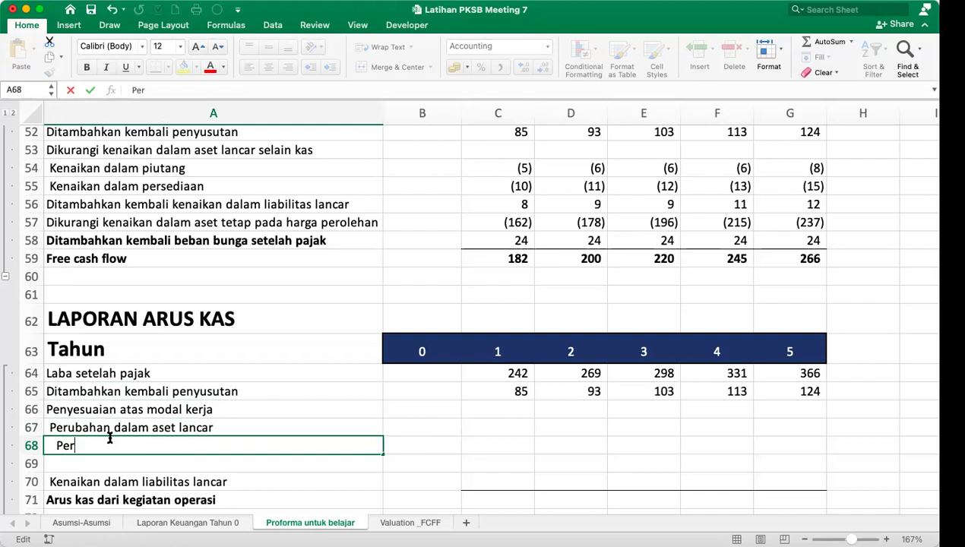
text(Piutag)
key(BackSpace)
text(ng usaha)
key(Return)
text(Persed)
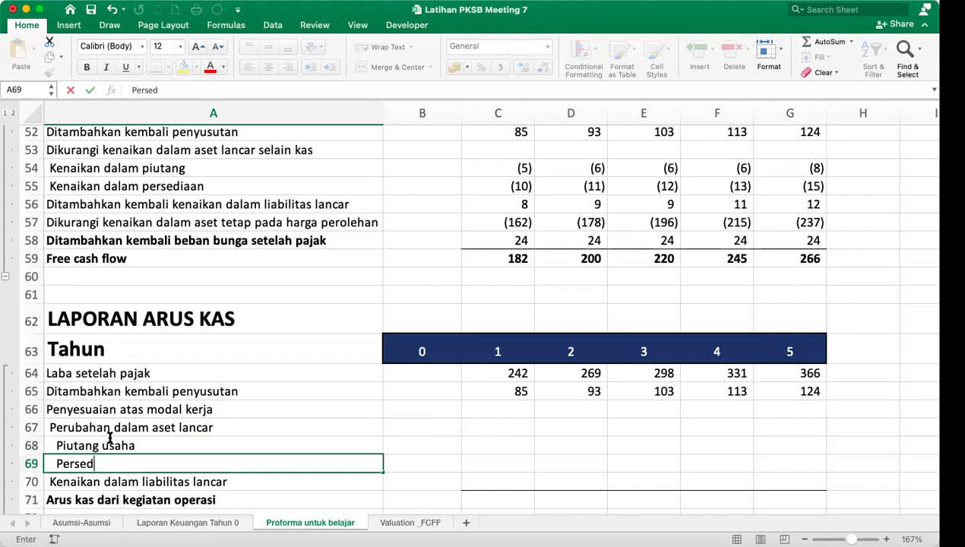
text(iaan)
key(Return)
Enter =-(C36-B36) in C68 as the year 1 change in Piutang usaha and fill the formula across to G68.
key(Up)
key(Up)
key(Right)
key(Right)
text(=)
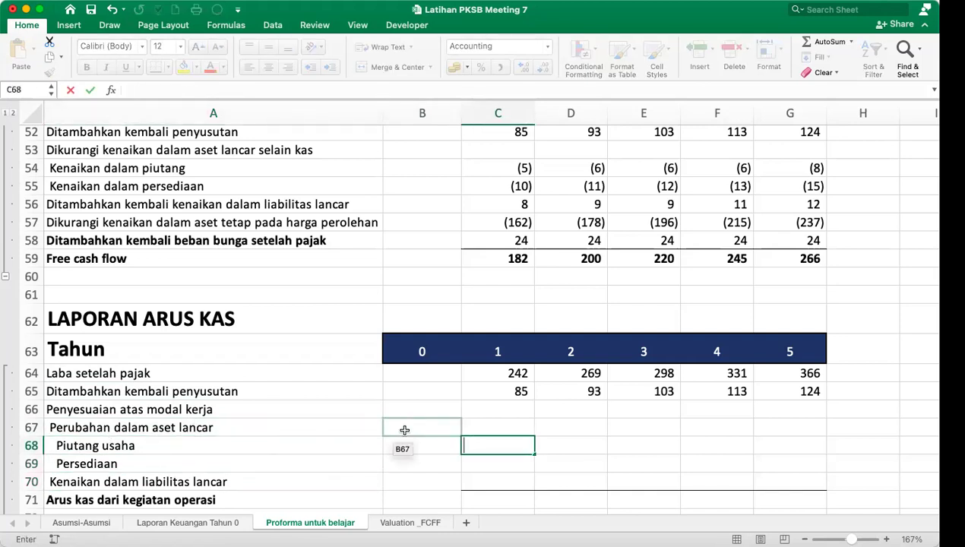
scroll(585, 222, up, 5)
scroll(590, 221, up, 10)
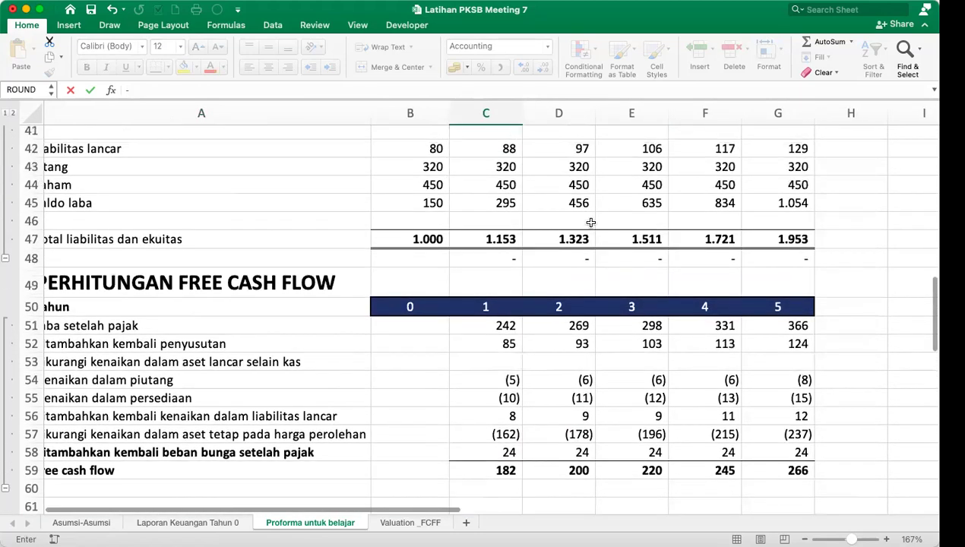
scroll(591, 221, up, 1)
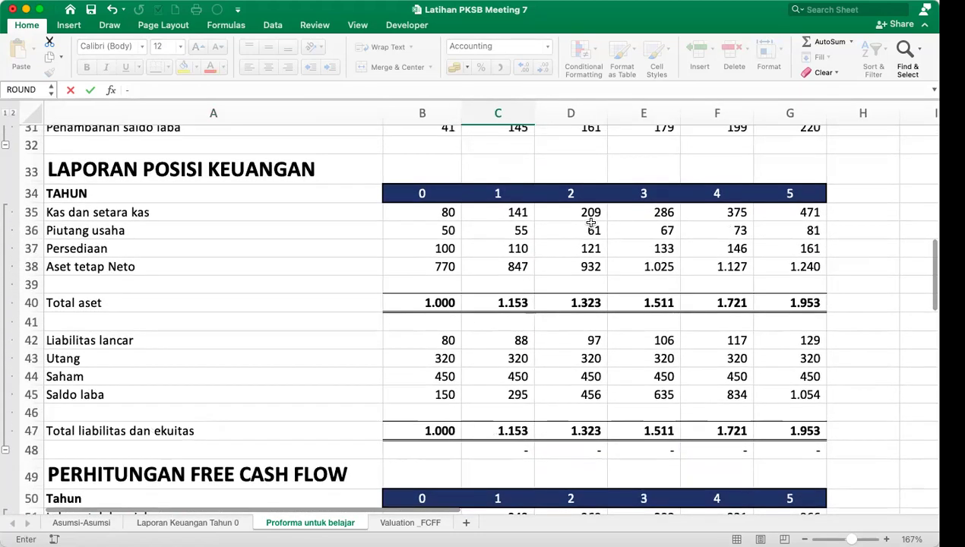
click(520, 229)
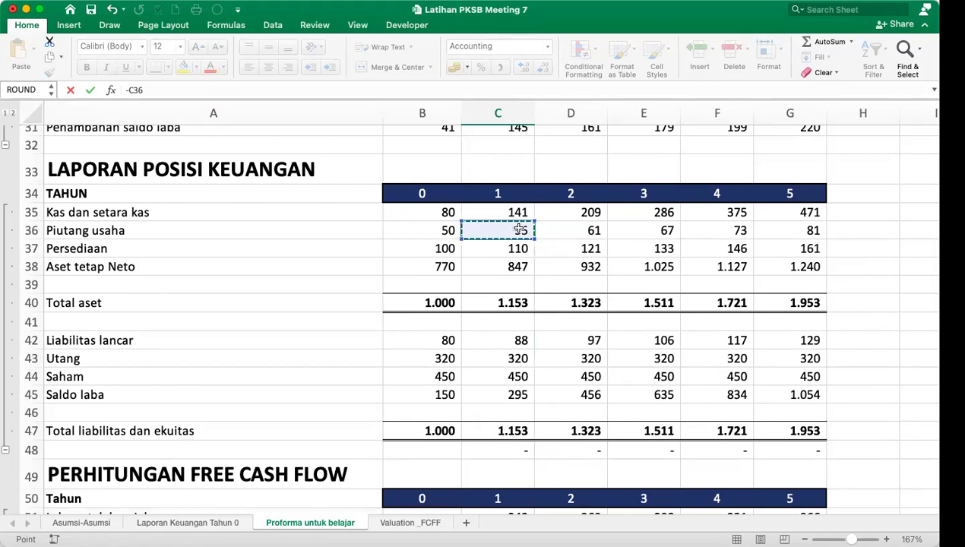
click(130, 90)
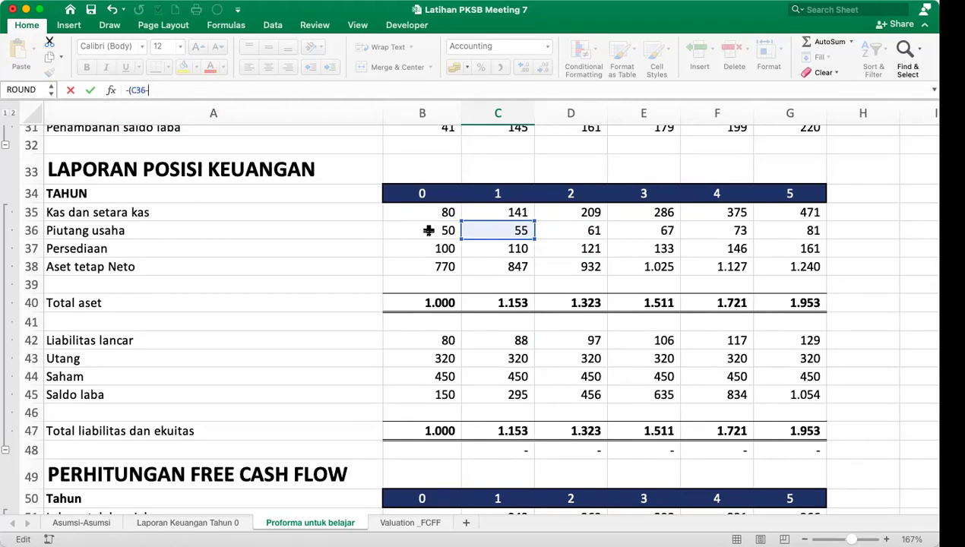
click(429, 230)
text())
key(Return)
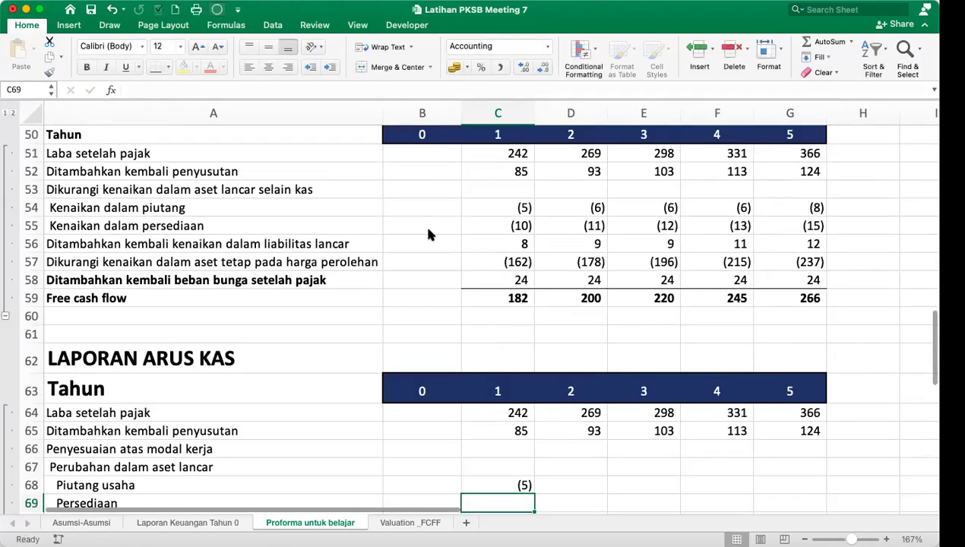
scroll(614, 438, down, 5)
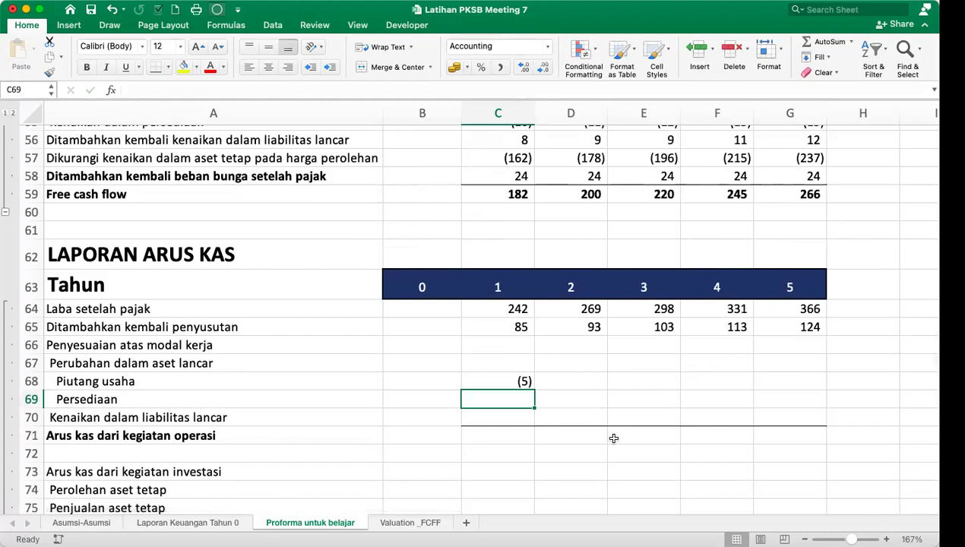
click(509, 377)
drag(534, 390, 806, 386)
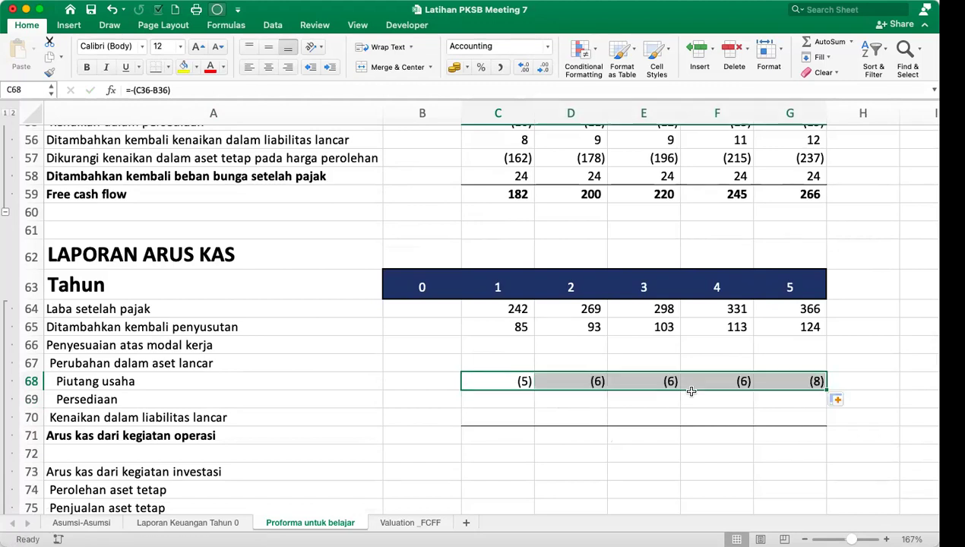
Enter =-(C37-B37) in C69 as the year 1 change in Persediaan and fill the formula across to G69.
click(509, 394)
scroll(563, 410, up, 5)
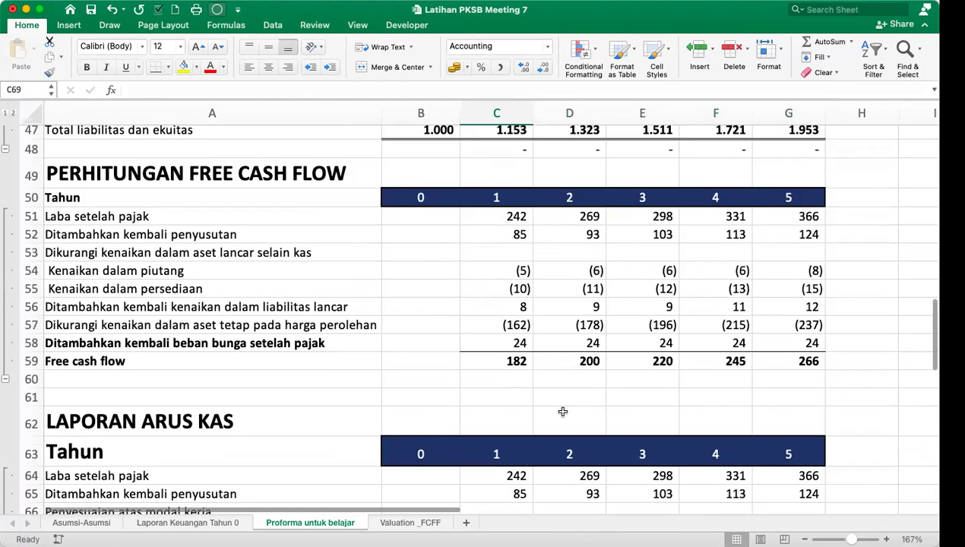
scroll(563, 411, down, 5)
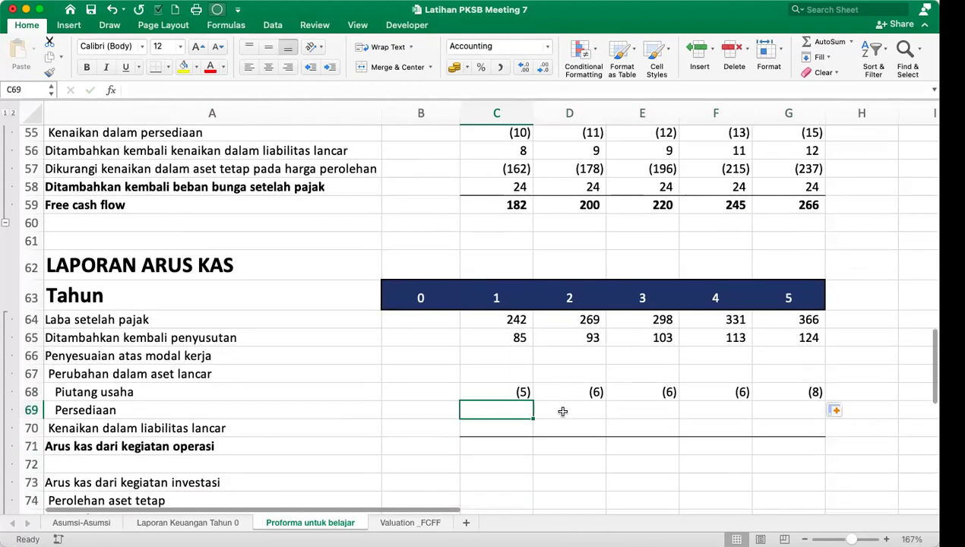
text(=)
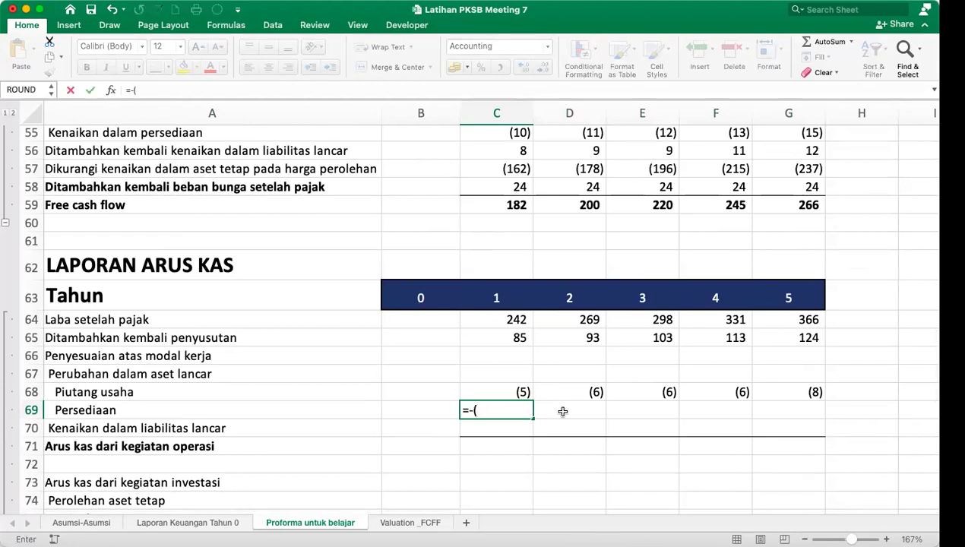
text(-()
scroll(562, 411, up, 9)
scroll(562, 411, up, 5)
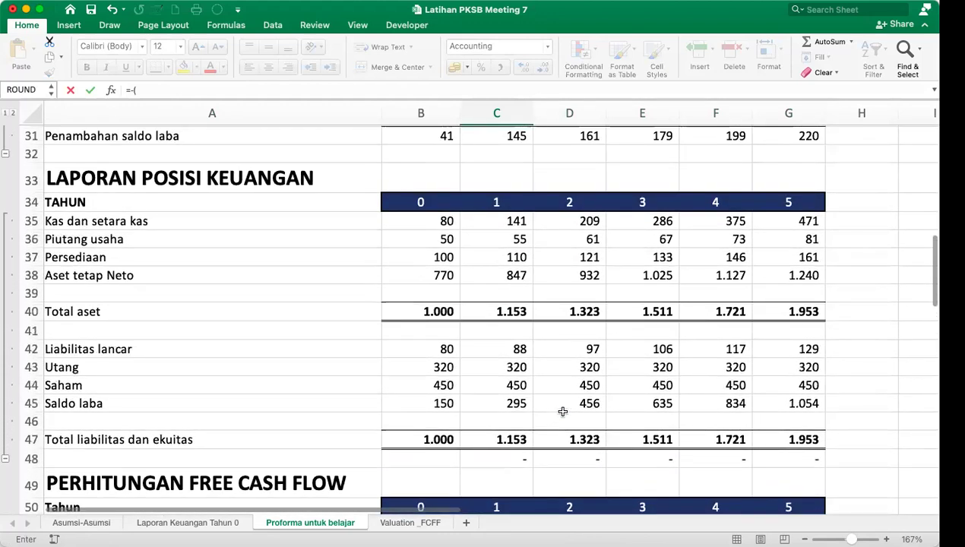
click(512, 255)
text(-)
click(438, 255)
text())
key(Return)
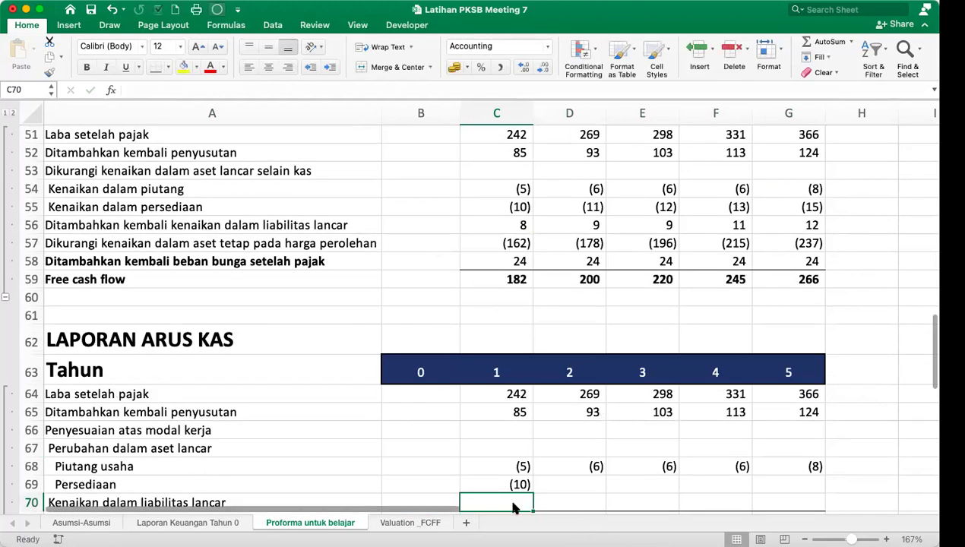
click(511, 485)
drag(533, 494, 829, 494)
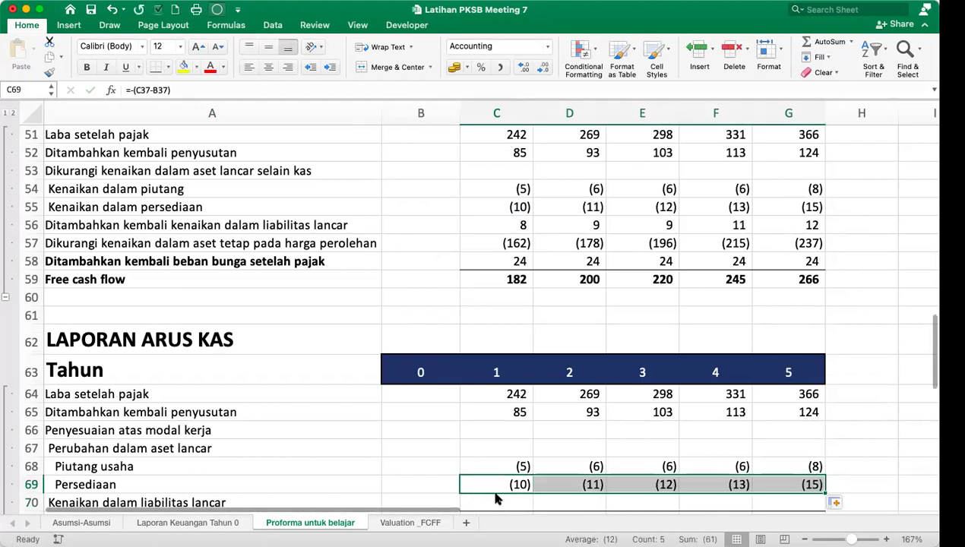
Enter =C42-B42 in C70 as the year 1 increase in current liabilities and fill the formula across to G70.
click(523, 502)
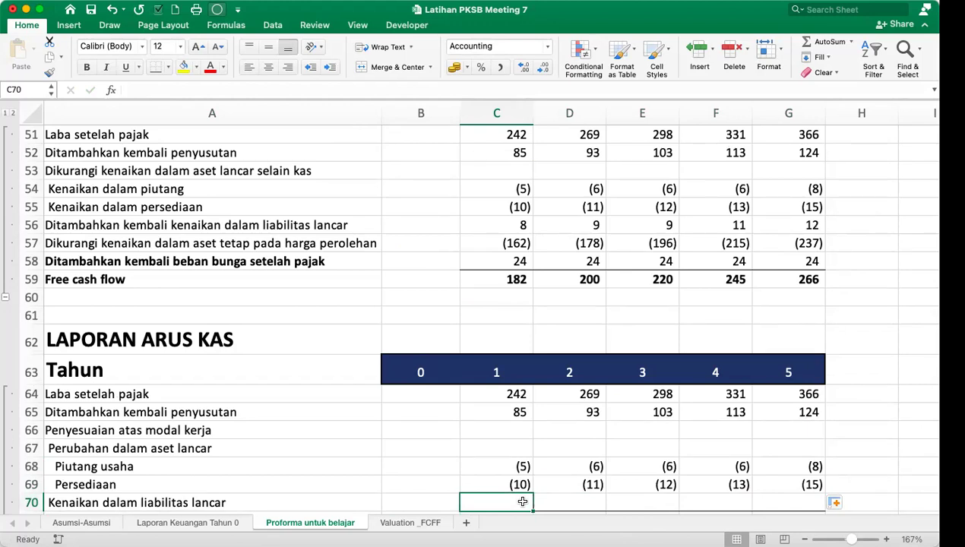
text(=)
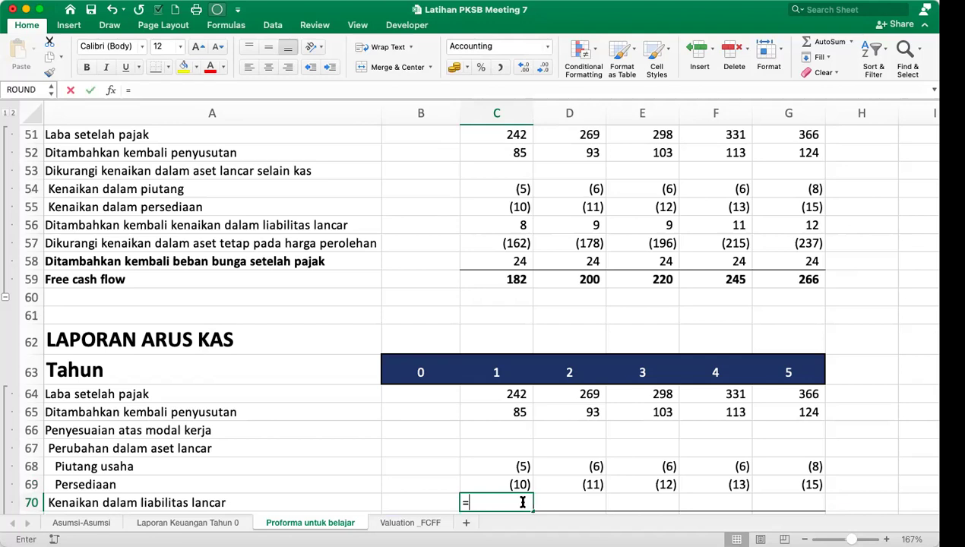
key(Up)
key(Up)
key(Up)
key(Up)
key(Up)
key(Up)
key(Up)
key(Up)
key(Up)
key(Up)
key(Up)
key(Up)
key(Up)
key(Up)
key(Up)
key(Up)
key(Up)
key(Up)
key(Up)
key(Up)
key(Up)
key(Up)
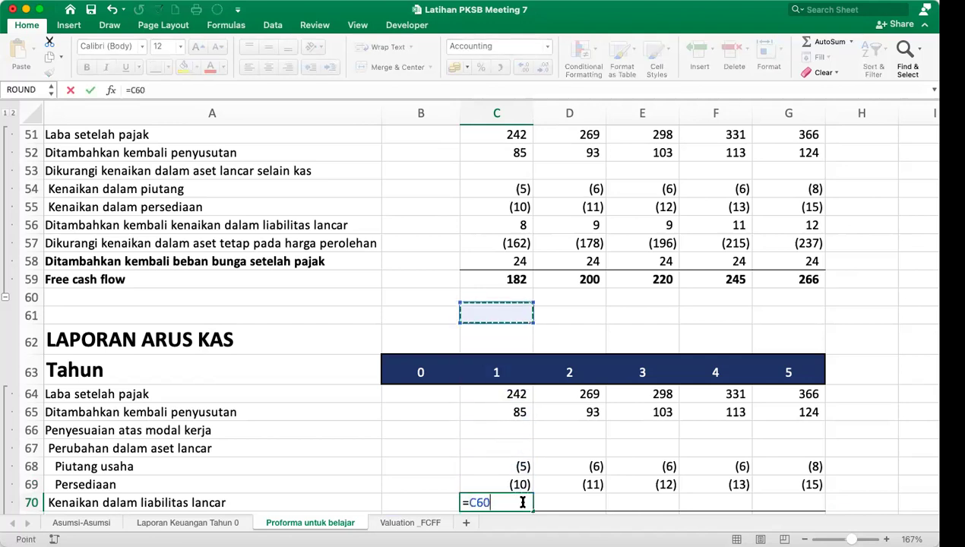
key(Up)
key(Up)
key(Up)
key(Up)
key(Up)
key(Up)
key(Up)
key(Up)
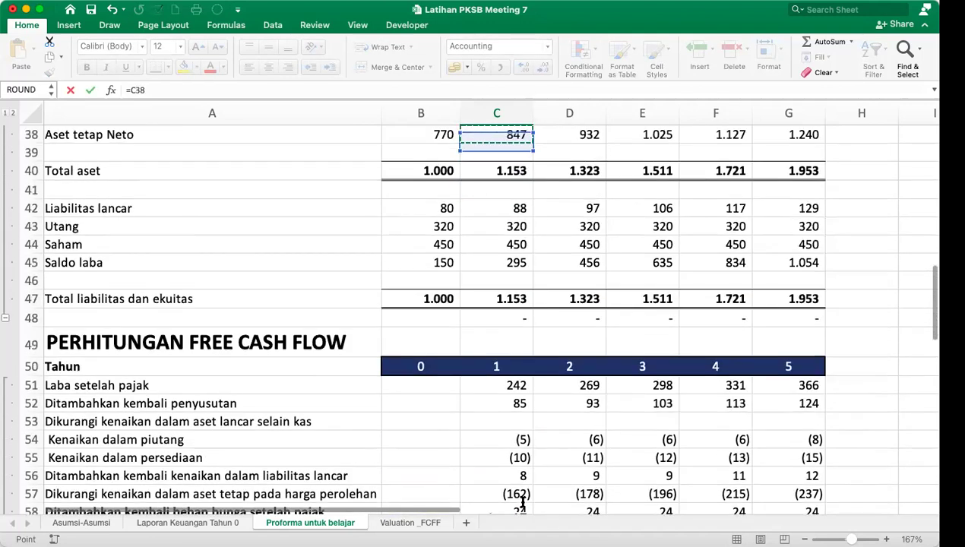
key(Down)
key(Down)
key(Down)
key(Down)
key(Down)
key(Down)
key(Down)
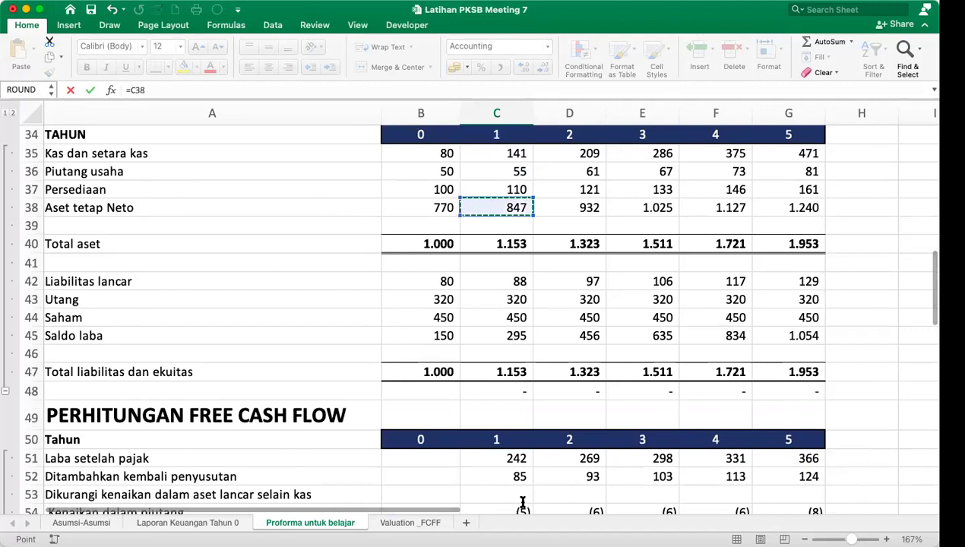
text(-)
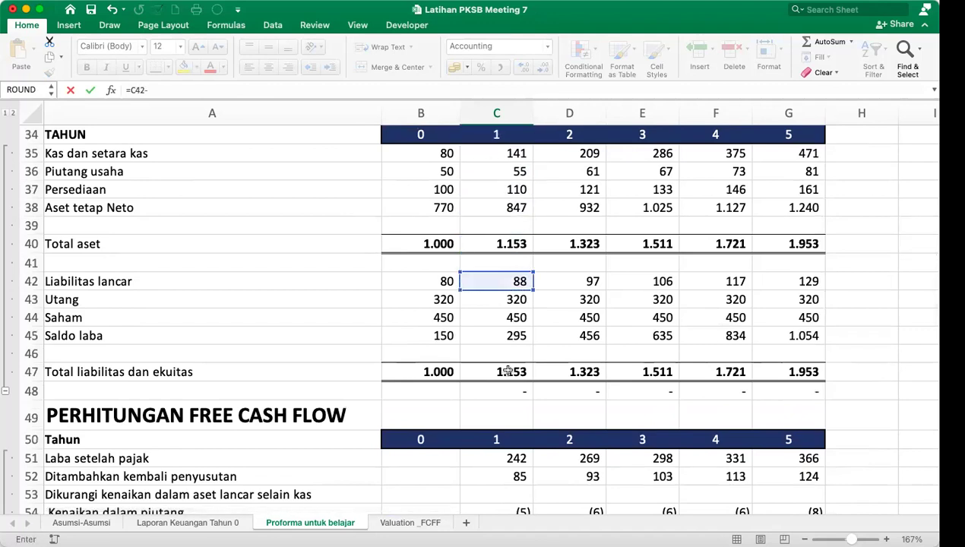
click(438, 280)
key(Return)
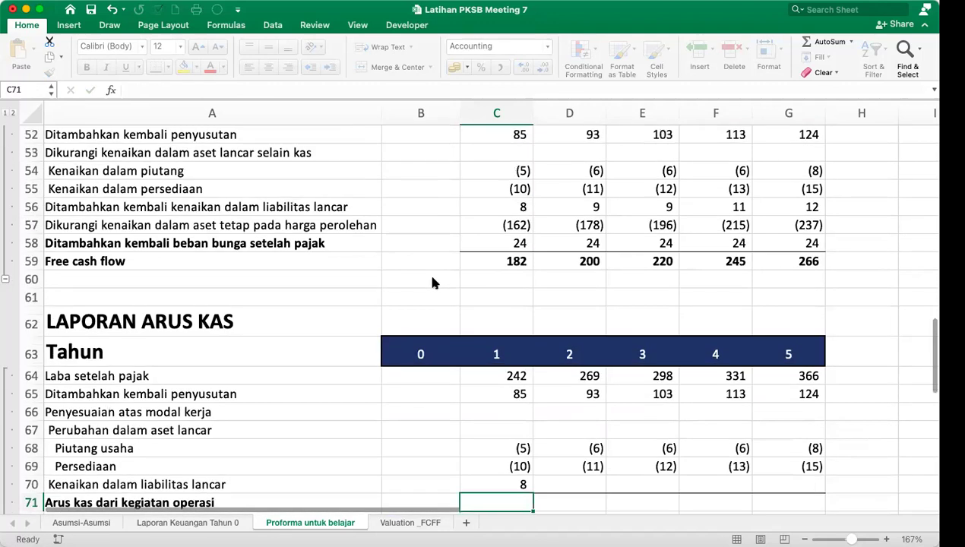
click(523, 487)
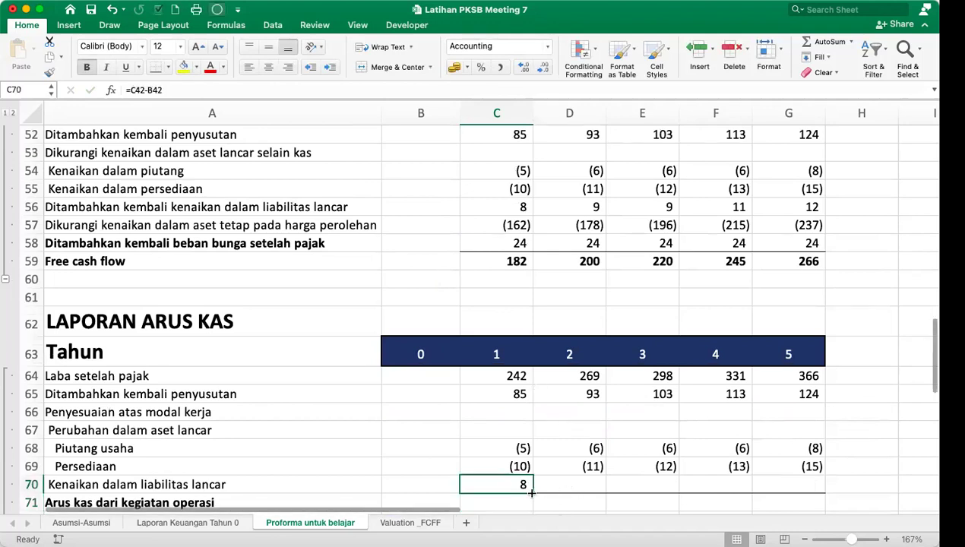
drag(532, 493, 819, 486)
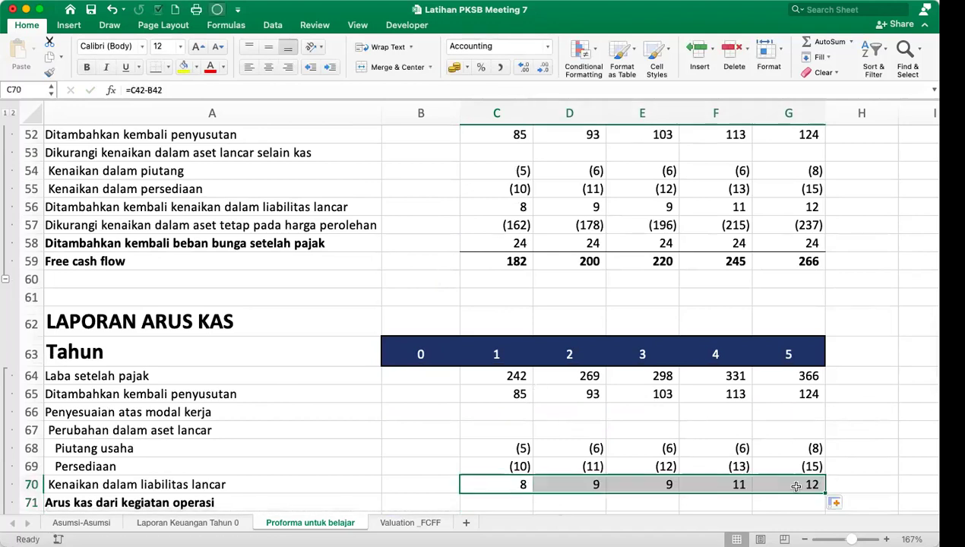
Total the operating cash flow in C71 with =SUM(C64:C70) and fill the formula across to G71.
click(531, 506)
scroll(610, 458, down, 1)
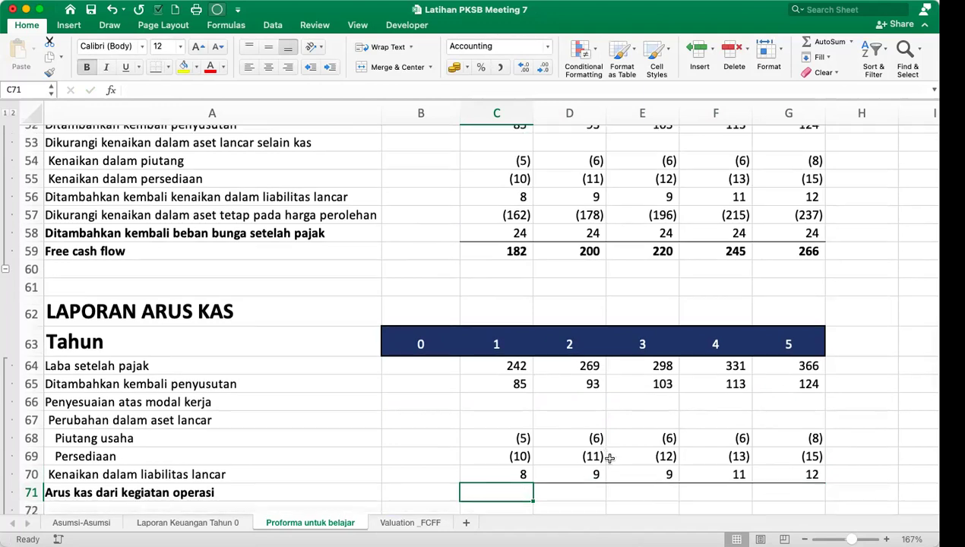
scroll(610, 459, down, 3)
text(=sum)
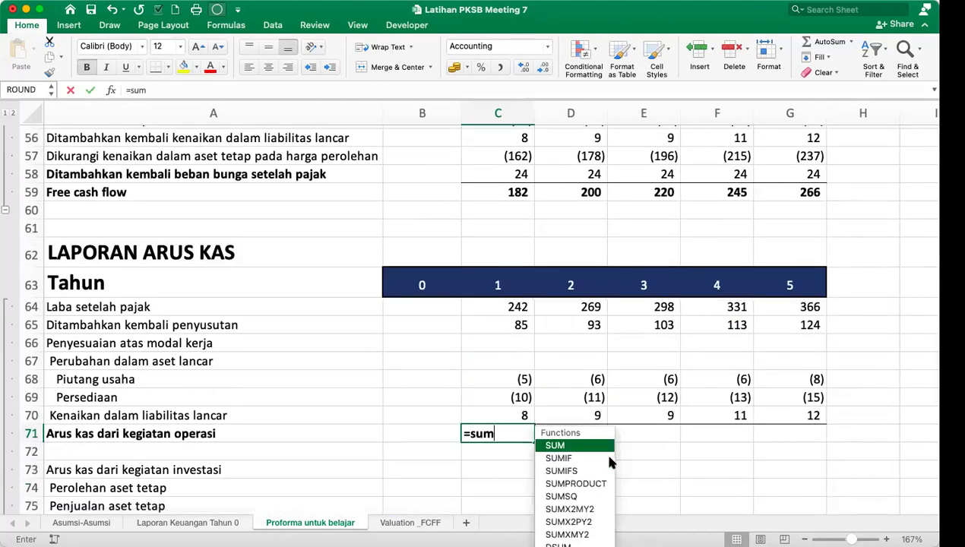
text(()
drag(511, 312, 517, 418)
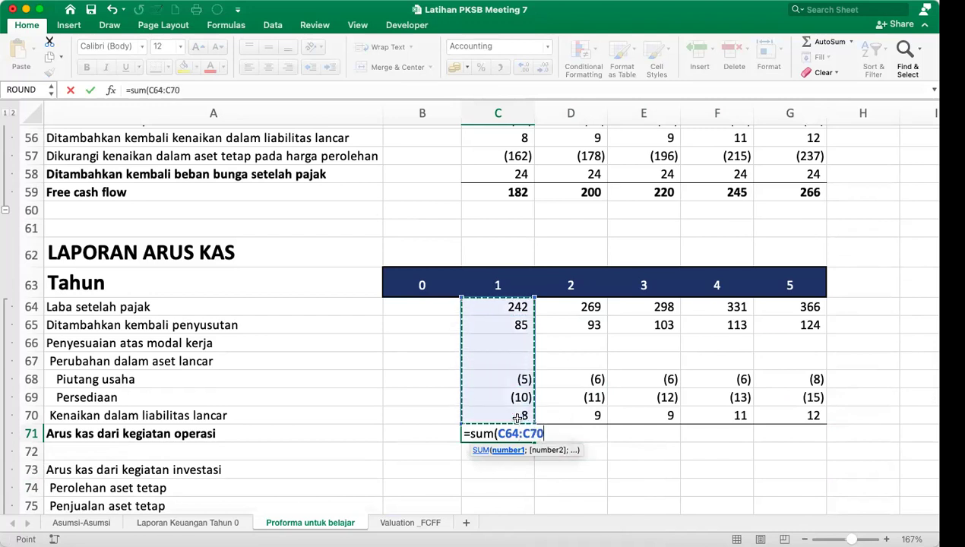
key(Return)
click(532, 437)
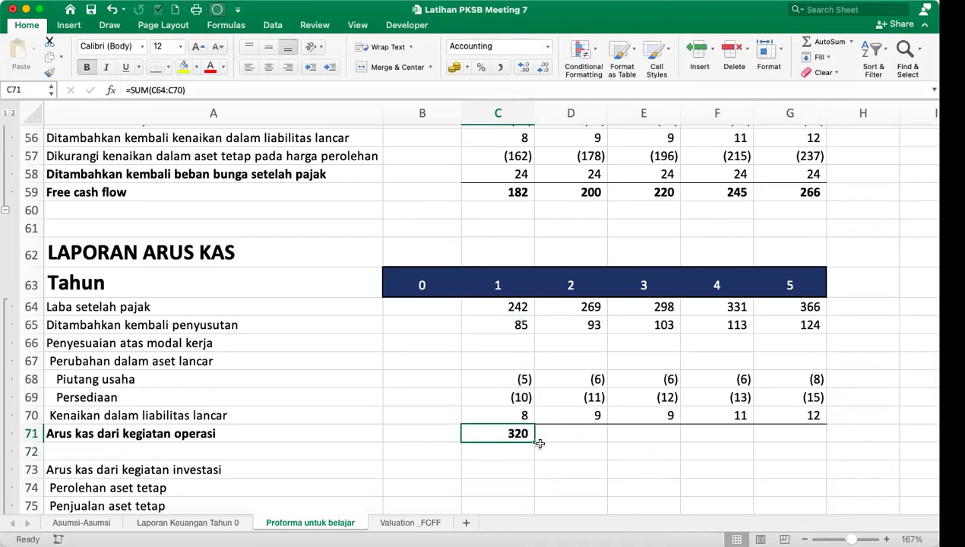
drag(532, 443, 820, 444)
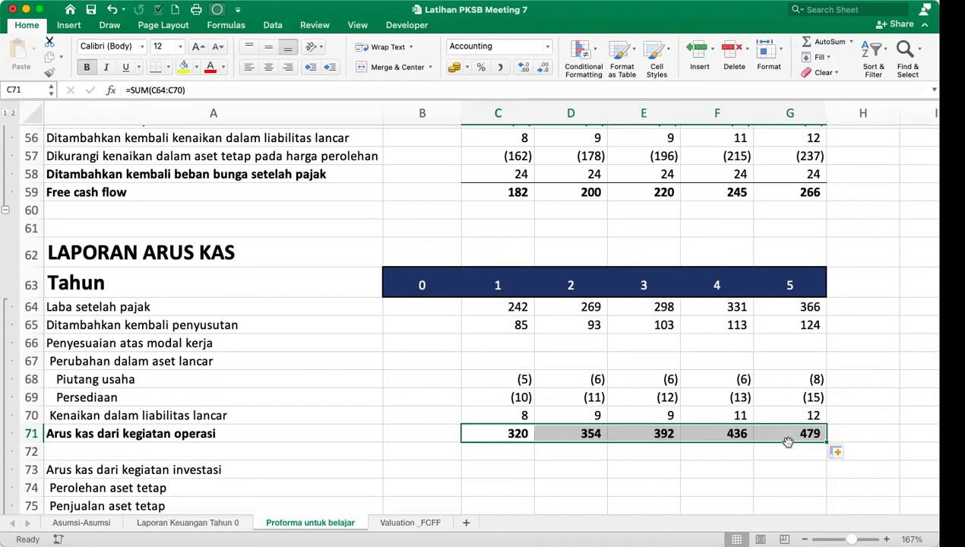
Enter =-(C38-B38-C25) in C74 as the year 1 Perolehan aset tetap in the investing cash flow section.
click(605, 462)
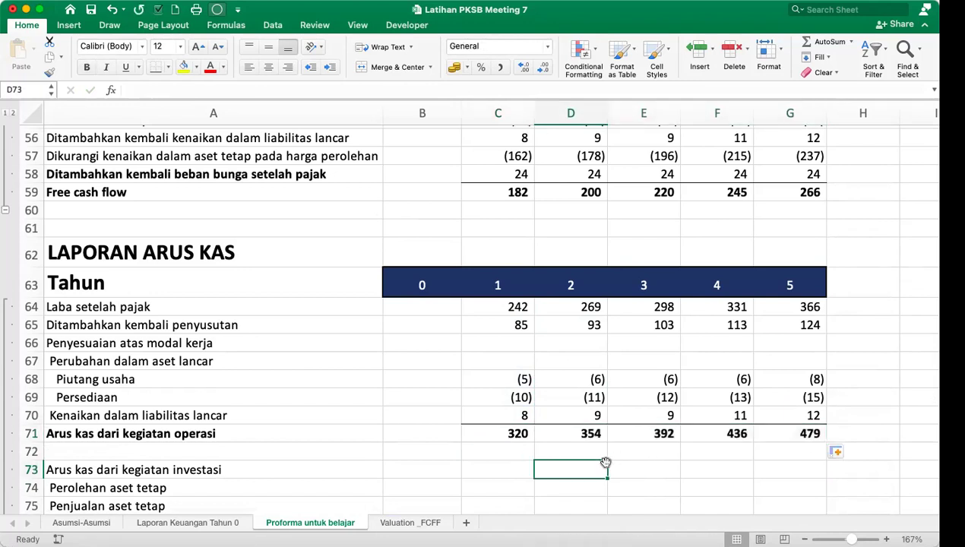
key(Left)
key(Down)
key(Down)
key(Down)
key(Up)
key(Up)
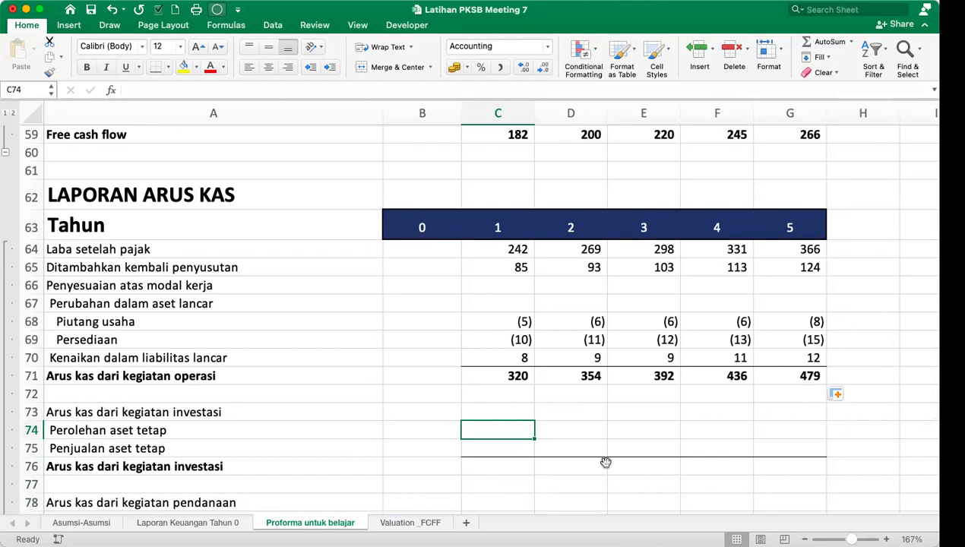
text(-)
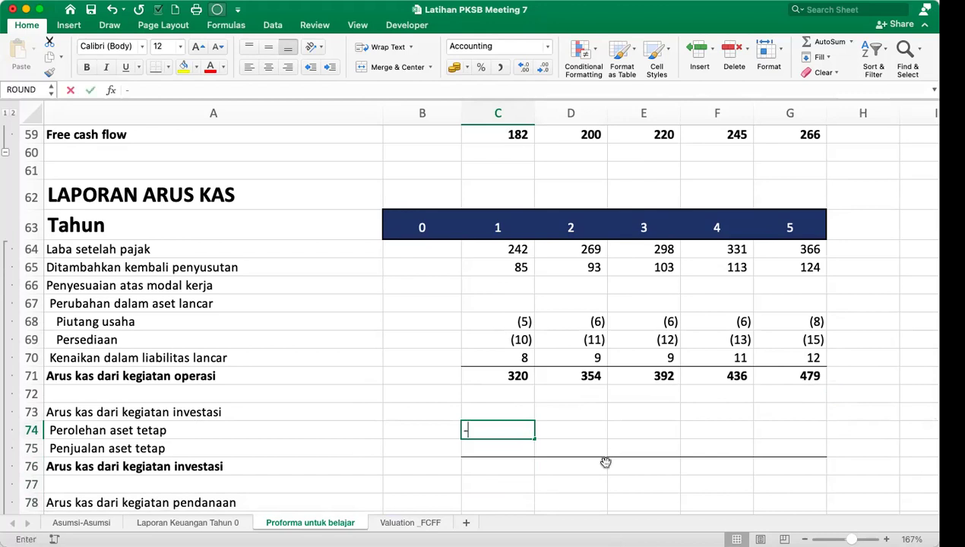
scroll(606, 462, up, 1)
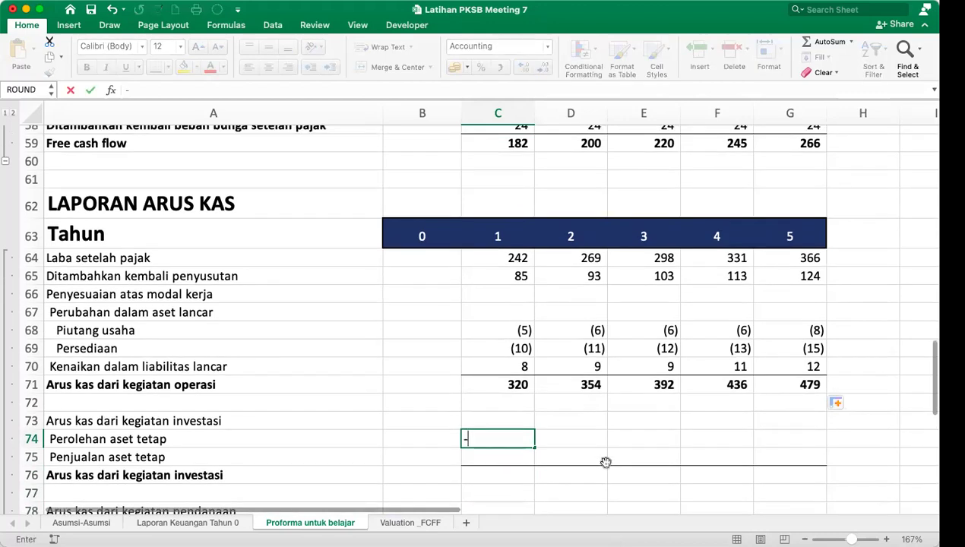
scroll(606, 462, up, 10)
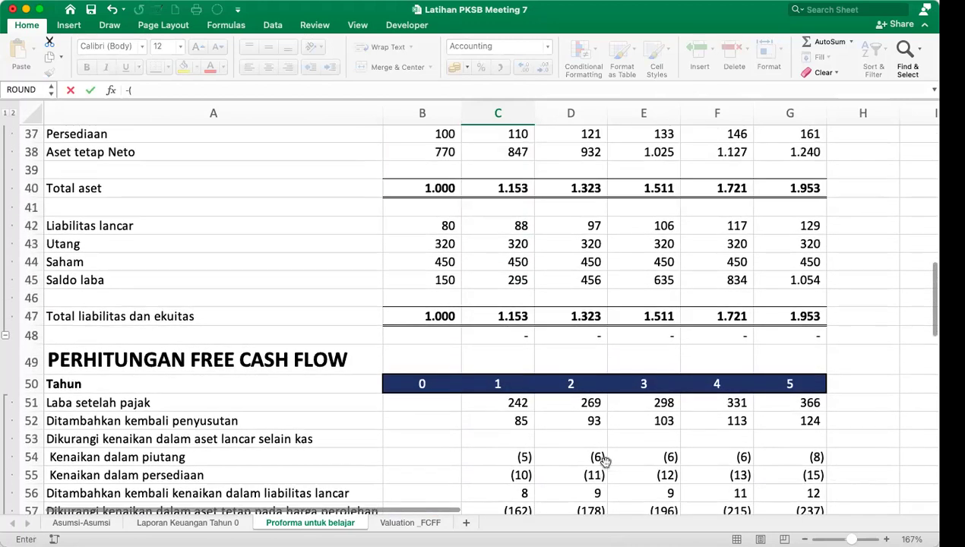
text(()
scroll(606, 462, up, 2)
click(518, 257)
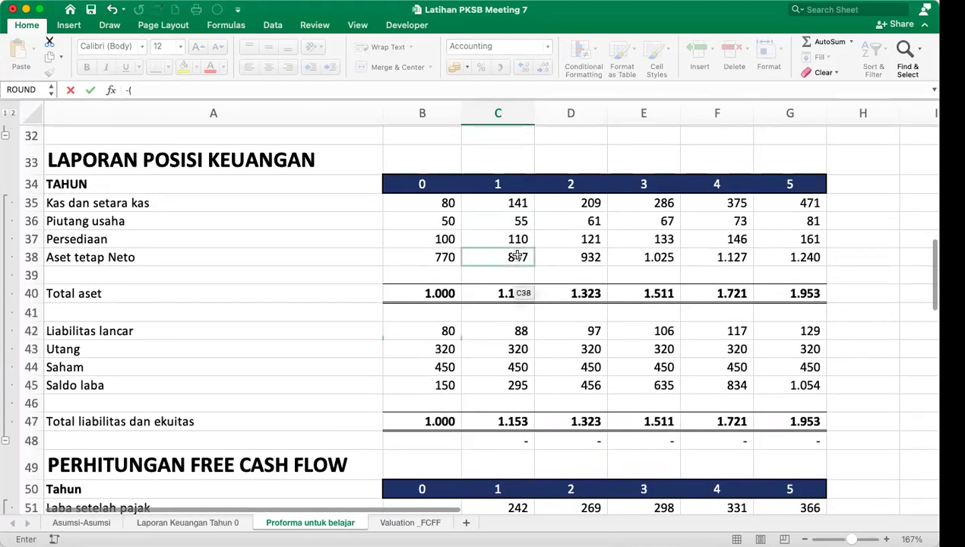
text(-)
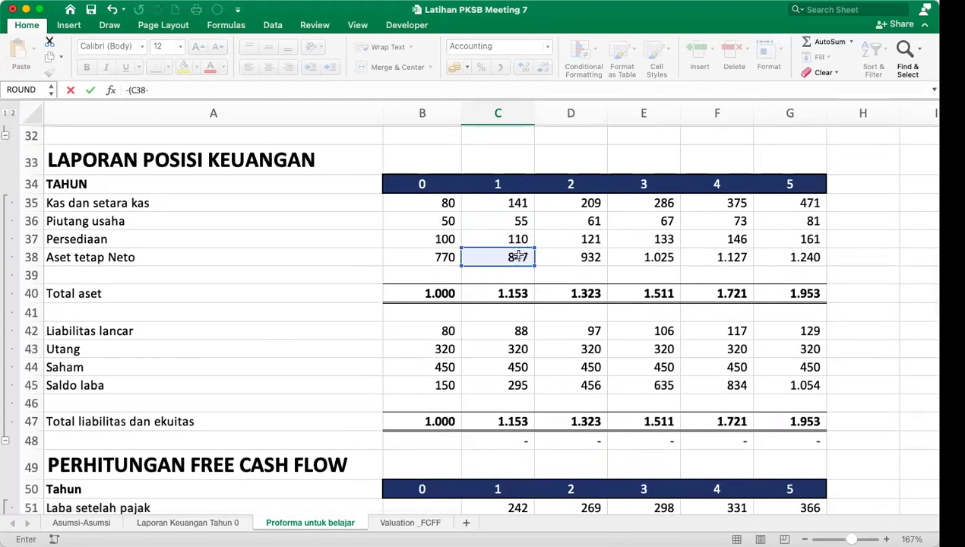
click(428, 257)
text(+)
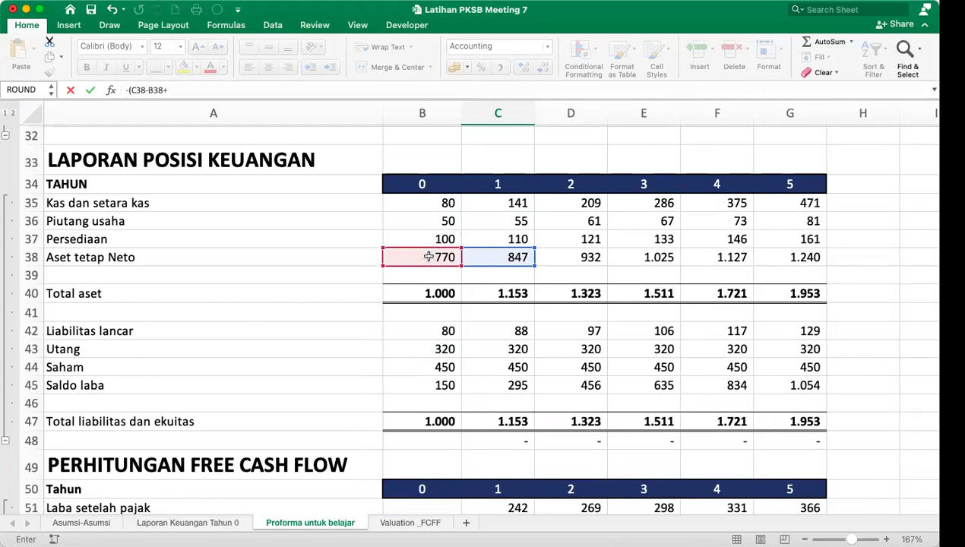
scroll(428, 257, up, 6)
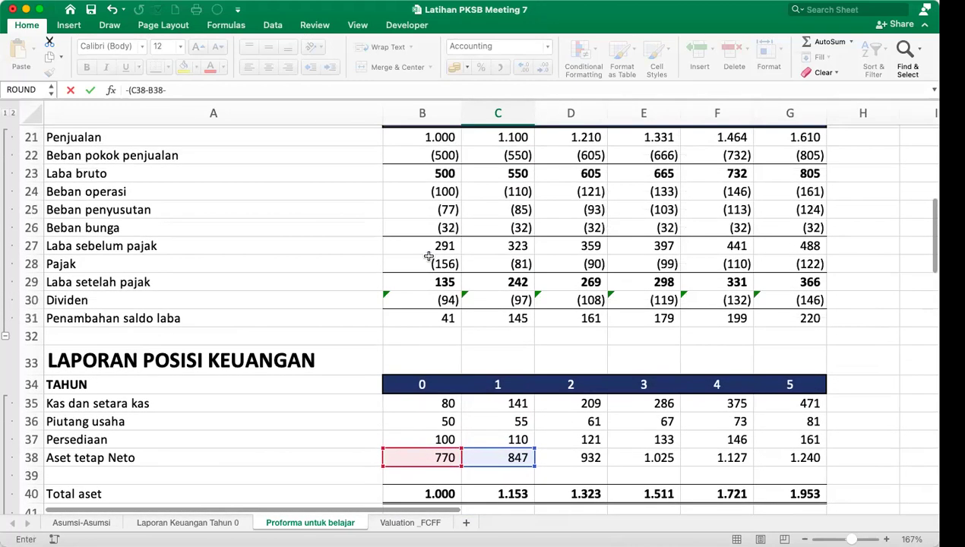
click(505, 212)
text())
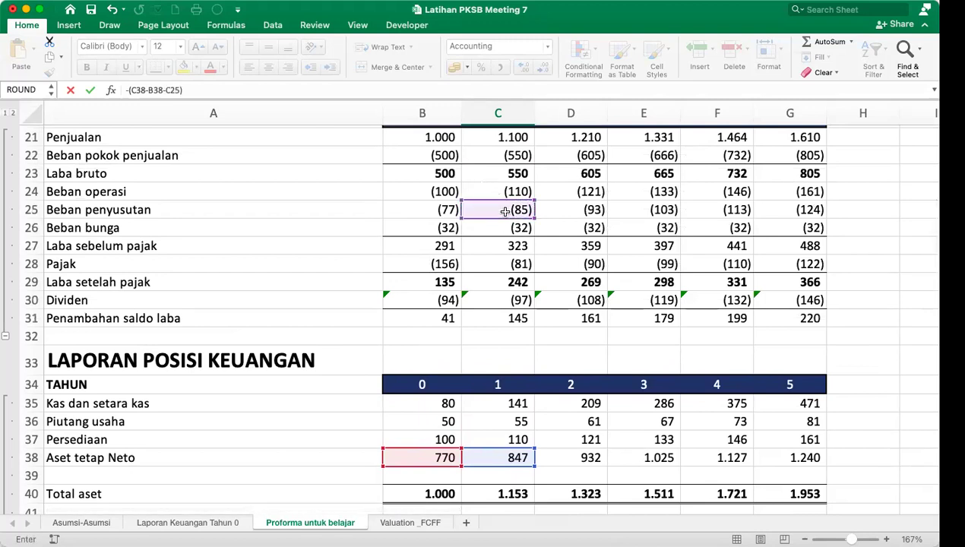
key(Return)
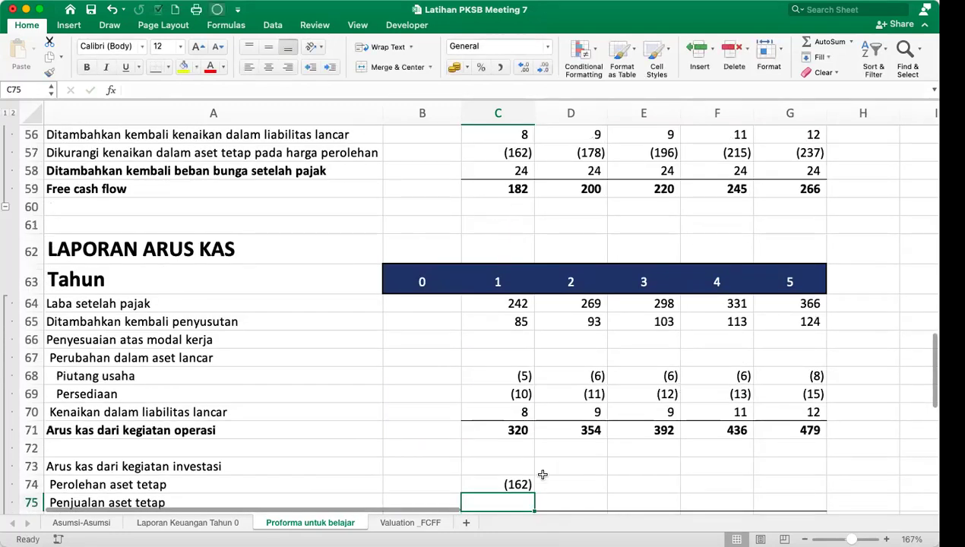
Compare the year 1 Perolehan aset tetap with the fixed-asset increase in row 57 and fill C74 across to G74.
click(513, 152)
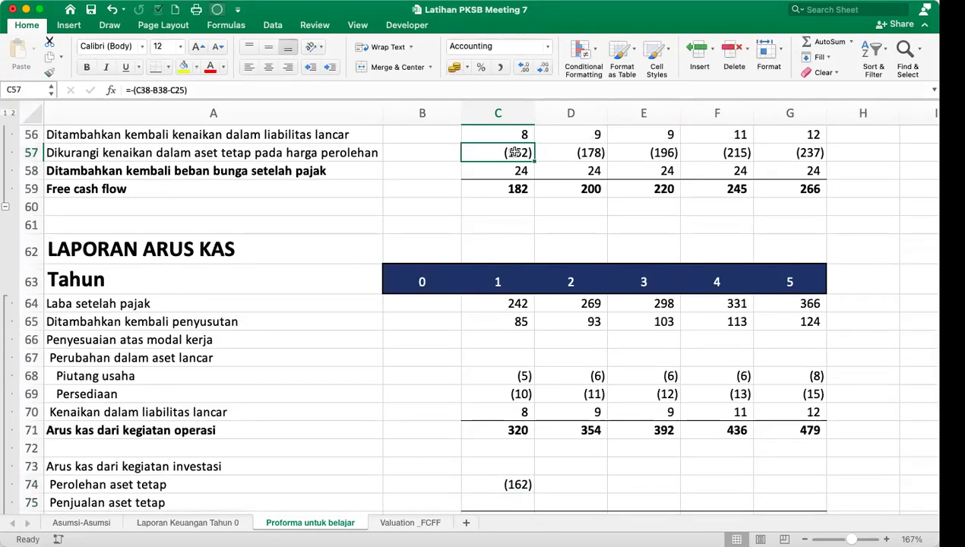
drag(186, 155, 491, 155)
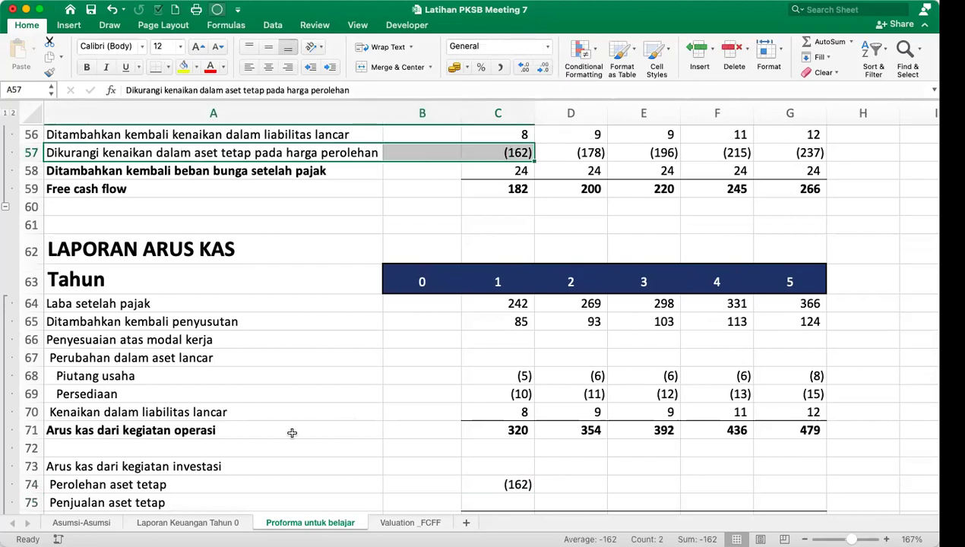
drag(175, 484, 469, 484)
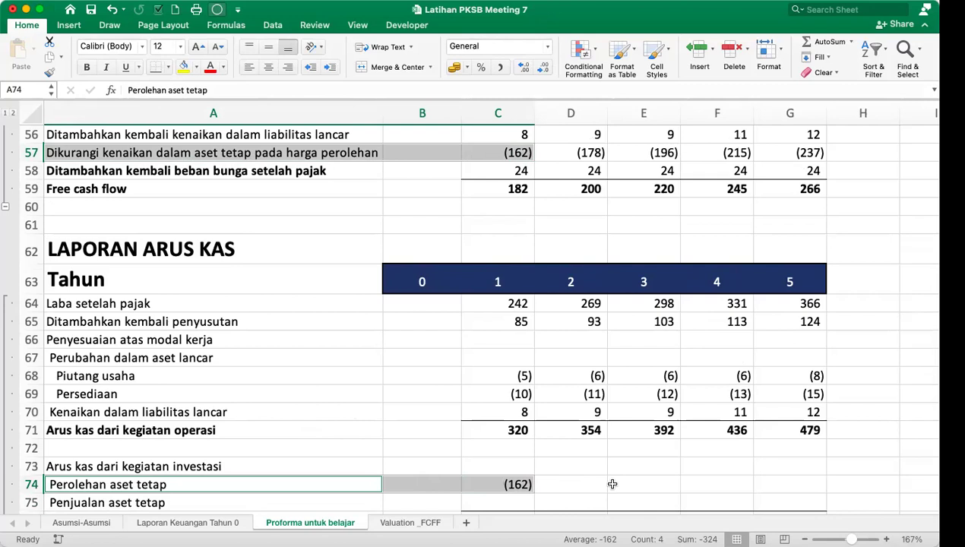
drag(517, 487, 810, 500)
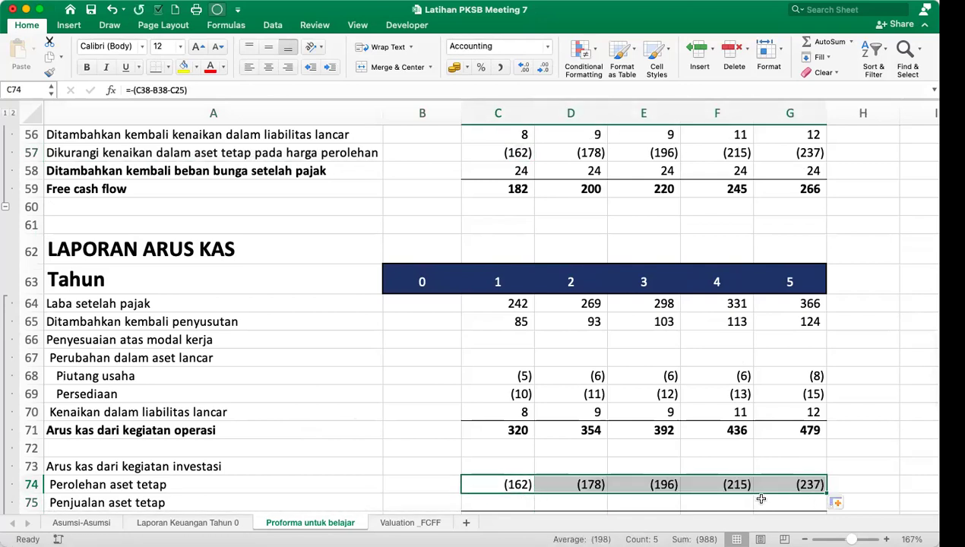
click(864, 446)
Enter 0 in C75 for Penjualan aset tetap in year 1 and fill it across to G75.
scroll(864, 444, down, 3)
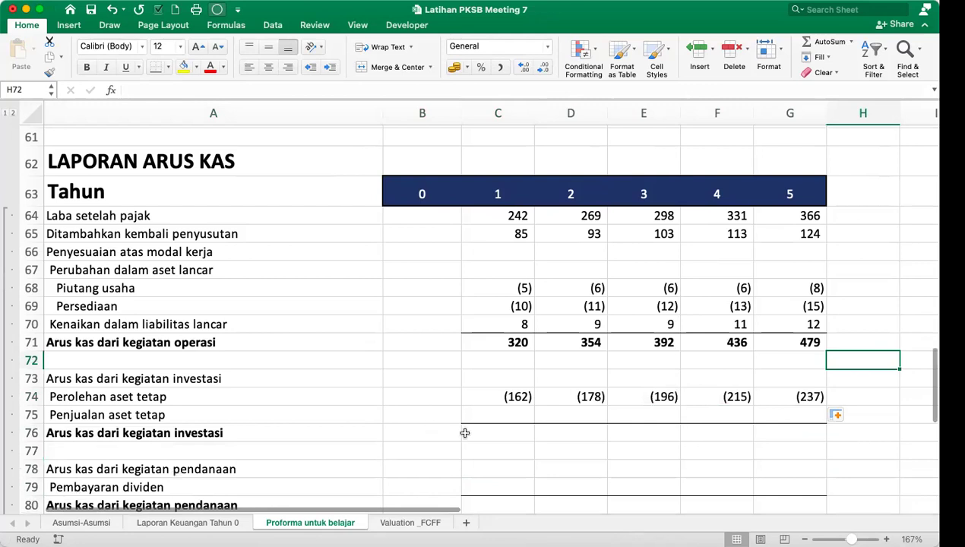
click(508, 415)
text(0)
key(Return)
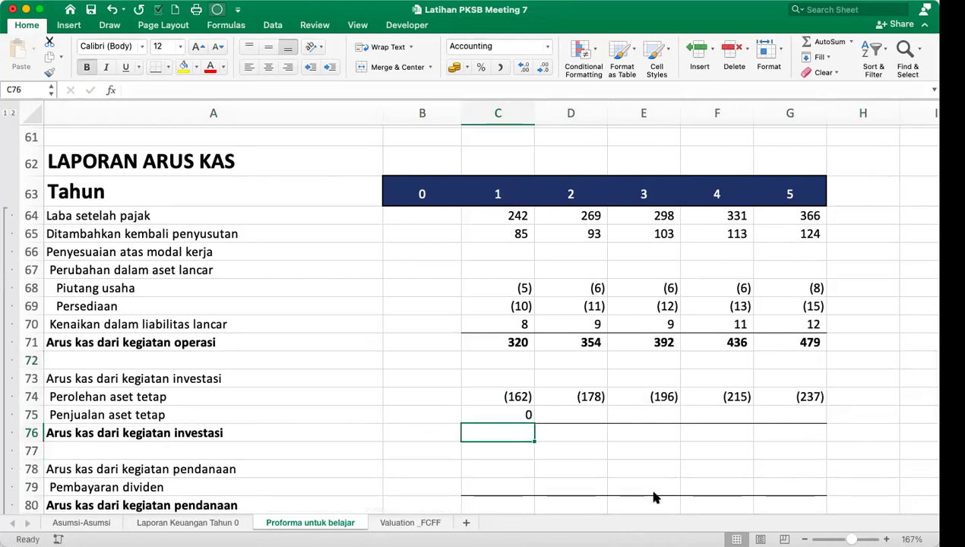
click(531, 417)
drag(534, 422, 820, 420)
Total the investing cash flow in C76 with =SUM(C74:C75) and fill the formula across to G76.
click(490, 433)
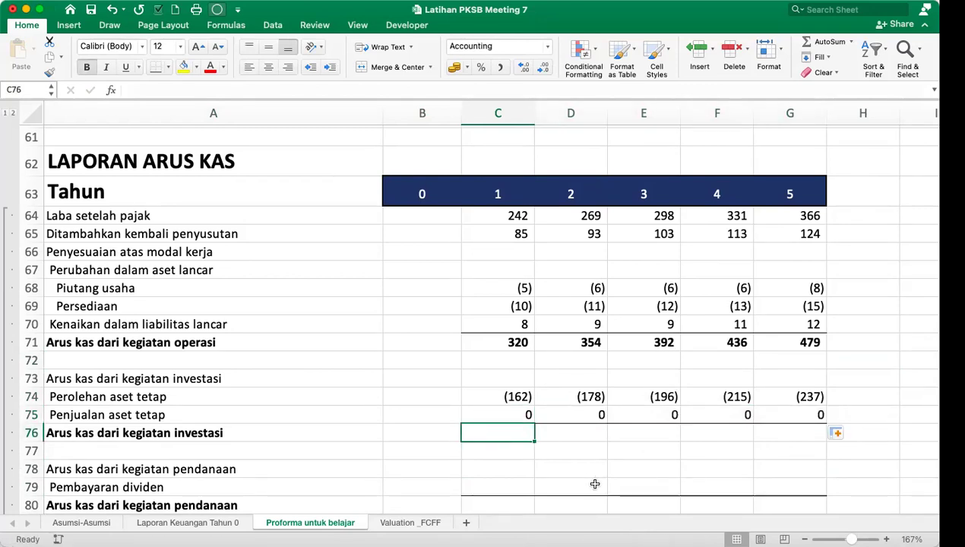
text(=sum()
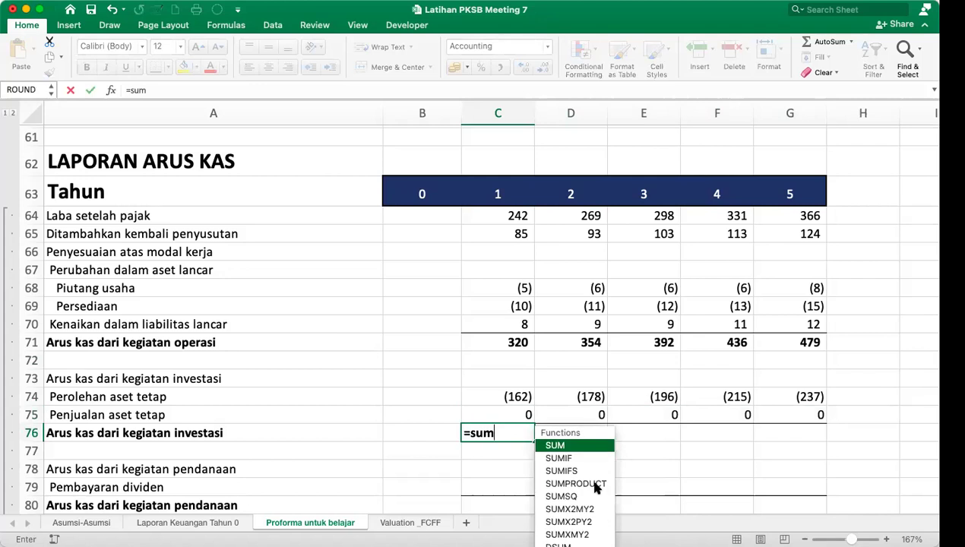
key(Up)
key(Up)
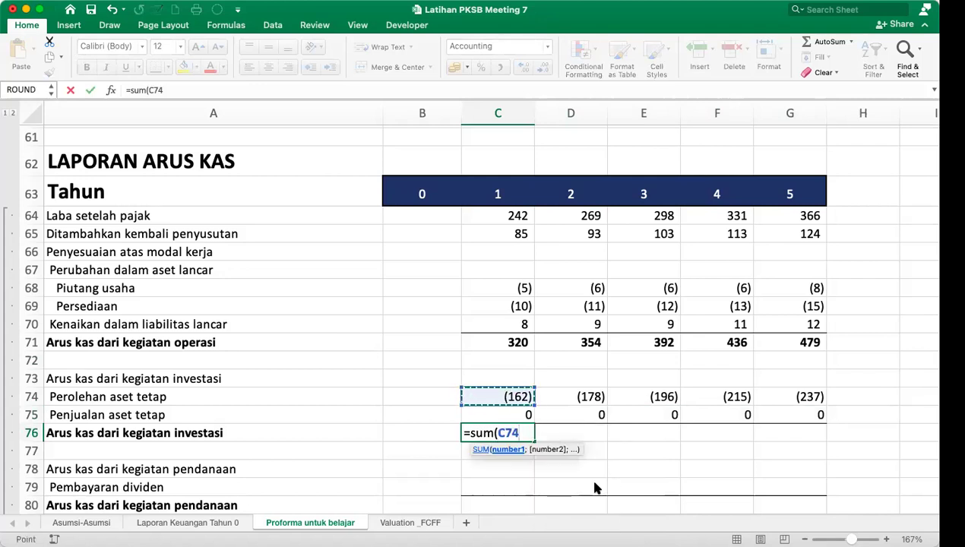
key(shift+Down)
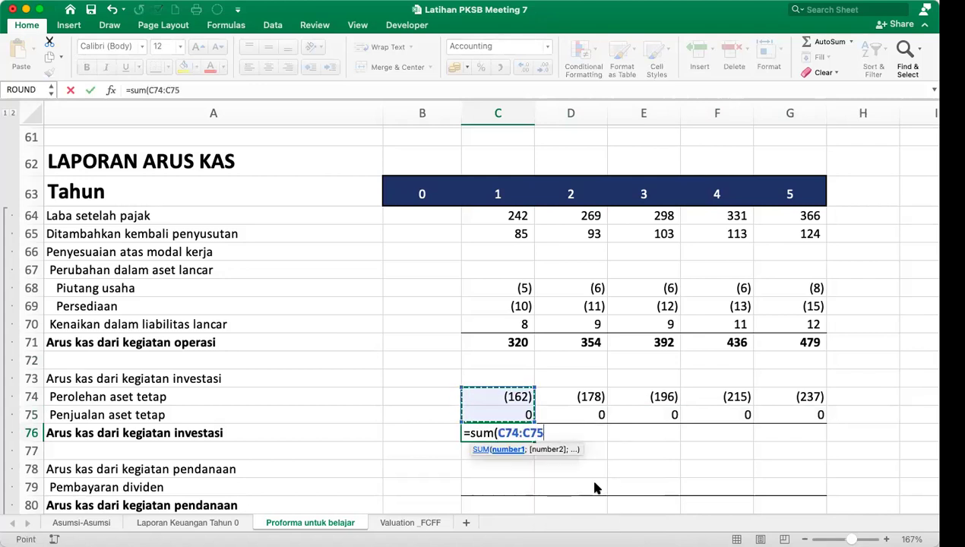
text())
key(Return)
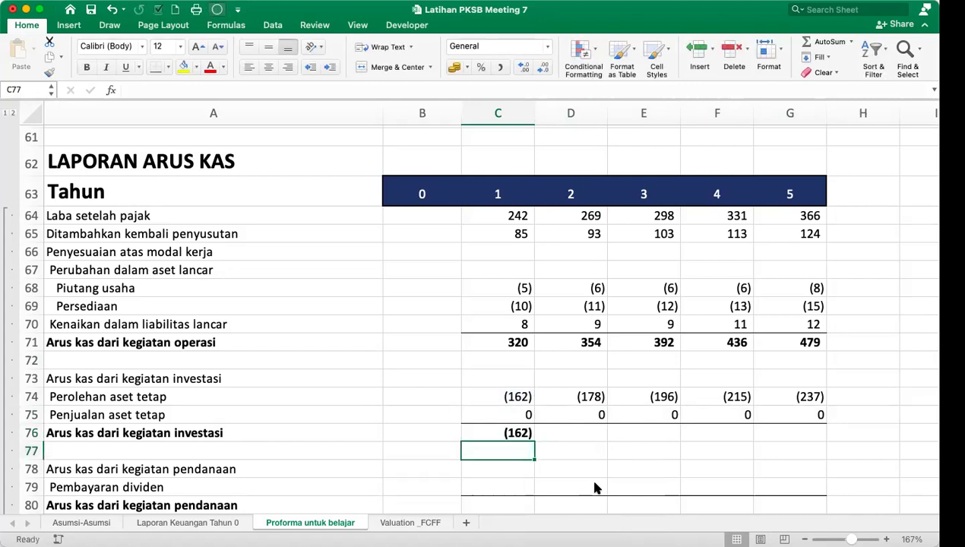
click(503, 432)
drag(535, 442, 826, 441)
Link Pembayaran dividen in C79 to the income statement's Dividen with =C30 and fill the formula across to G79.
scroll(664, 460, down, 5)
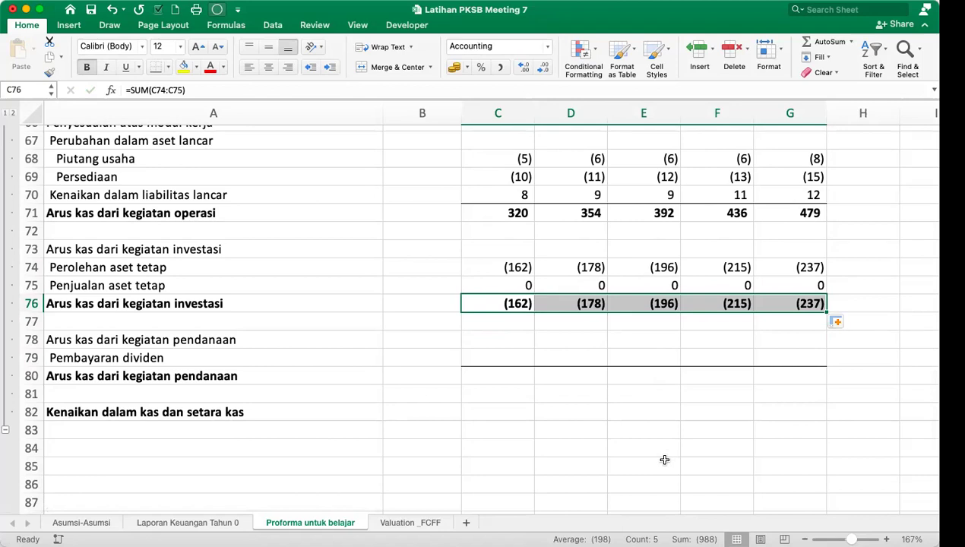
click(502, 358)
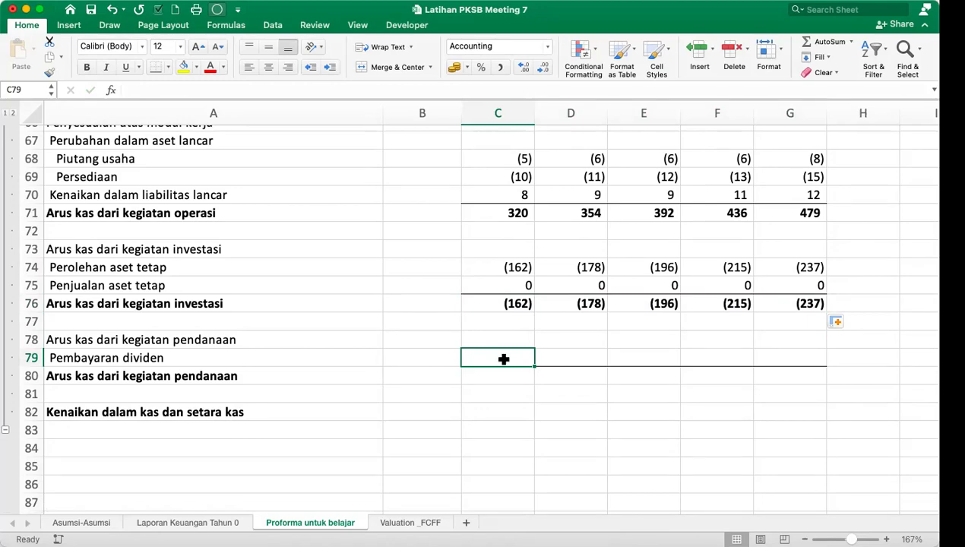
scroll(441, 420, up, 10)
scroll(548, 288, up, 10)
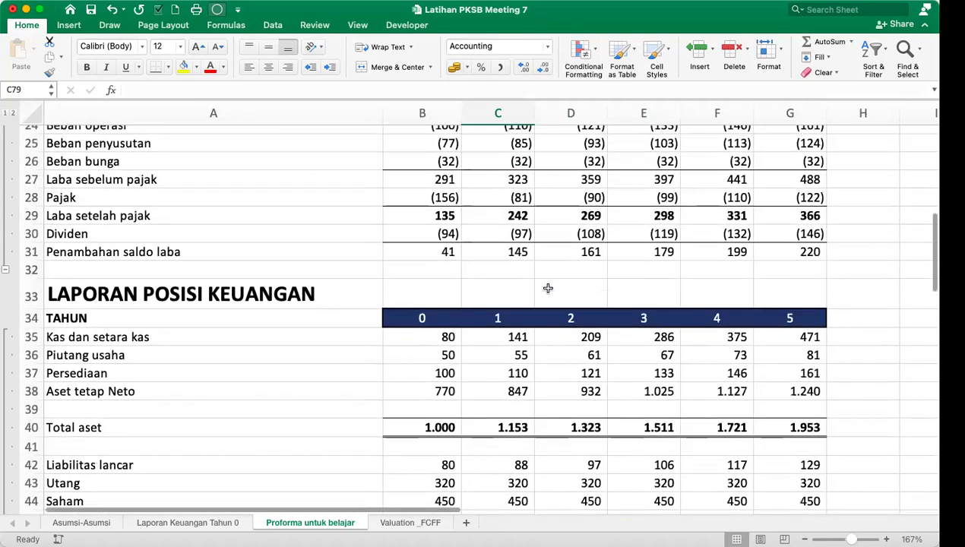
click(496, 233)
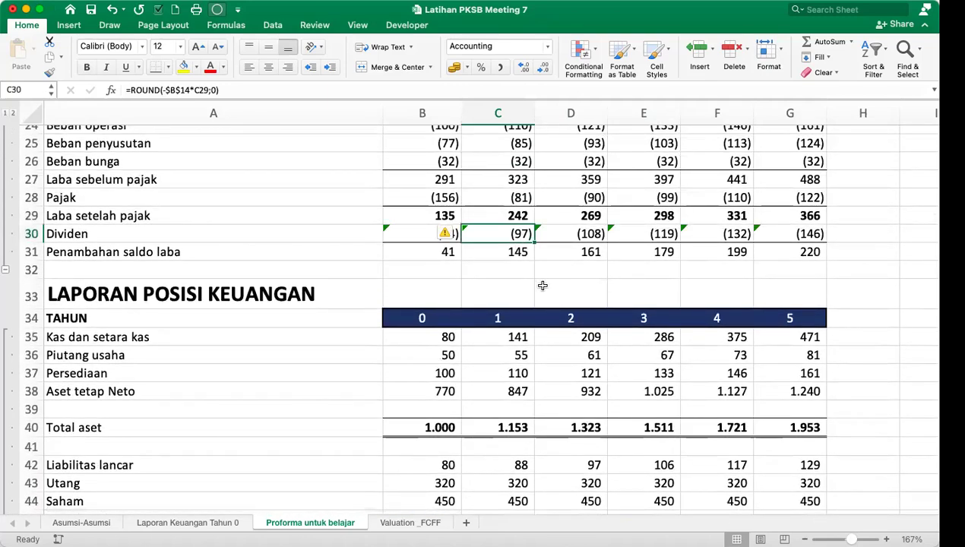
scroll(543, 285, down, 15)
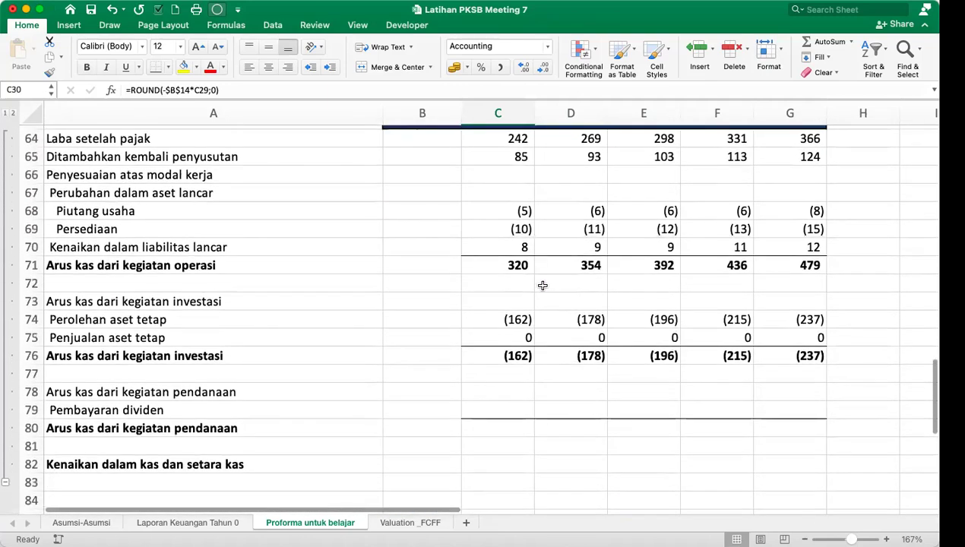
scroll(543, 285, down, 1)
click(502, 354)
text(=)
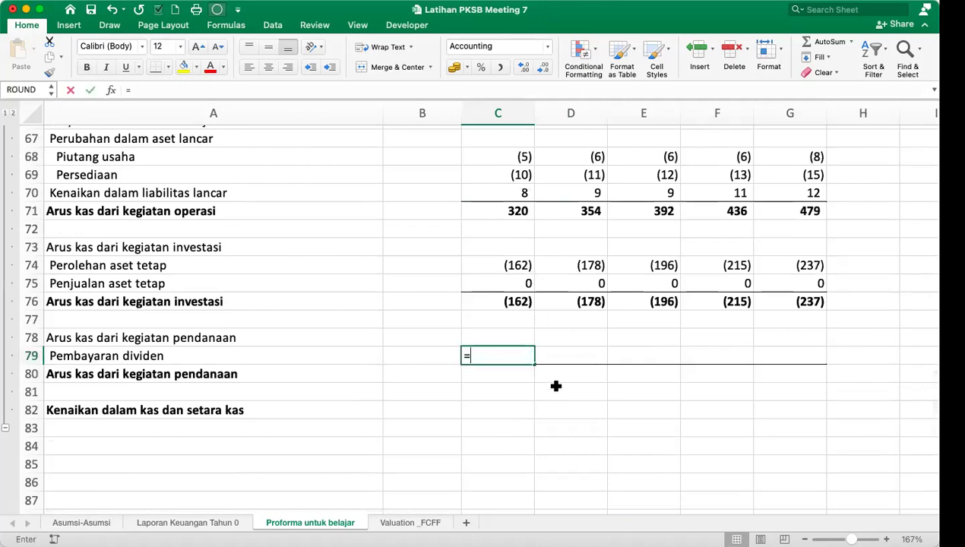
scroll(556, 386, up, 12)
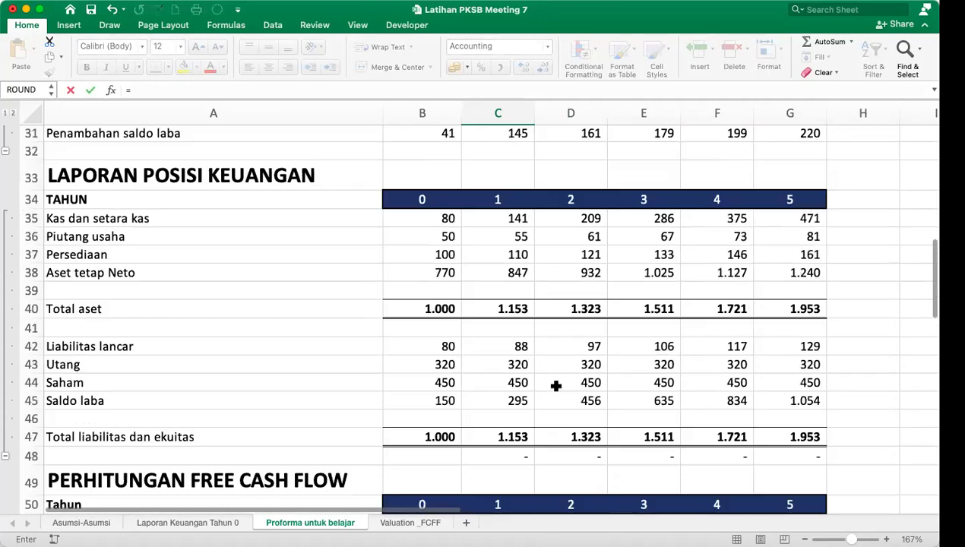
scroll(556, 386, up, 3)
click(521, 281)
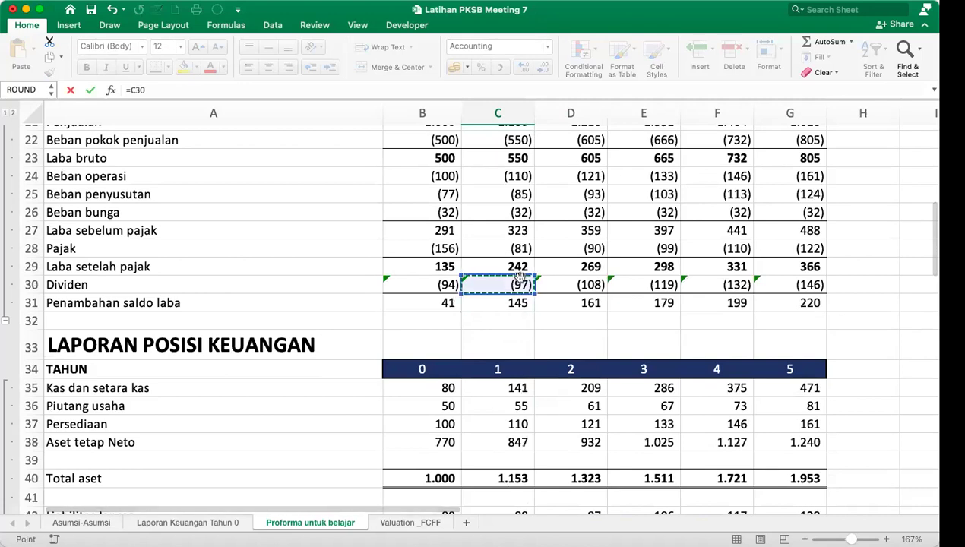
key(Return)
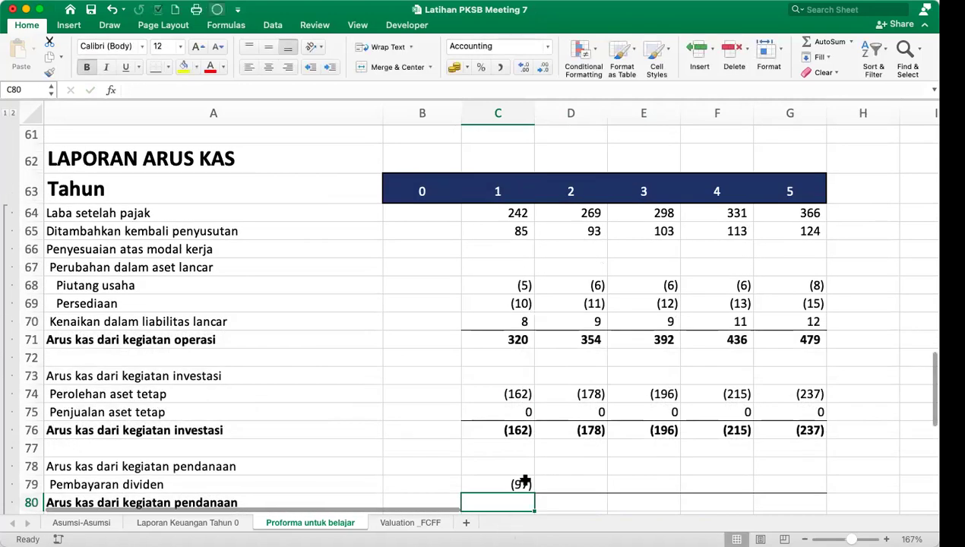
click(524, 481)
drag(533, 492, 812, 483)
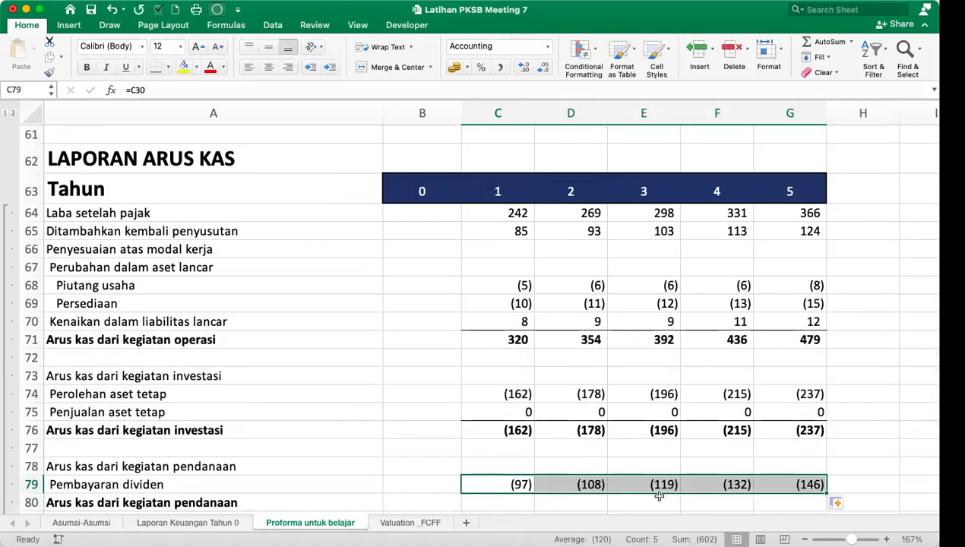
Link the financing cash flow total in C80 to Pembayaran dividen with =C79 and fill the formula across to G80.
click(510, 498)
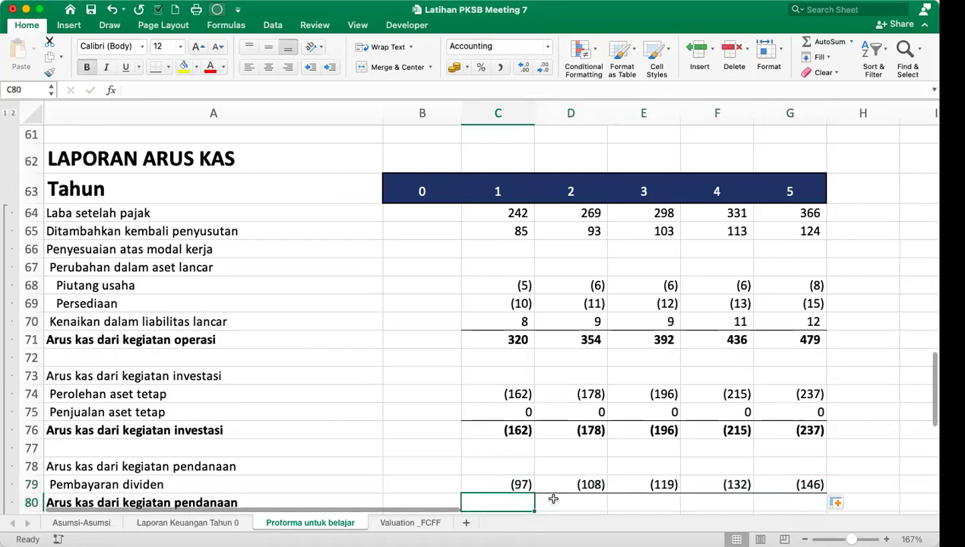
click(641, 501)
scroll(650, 494, down, 5)
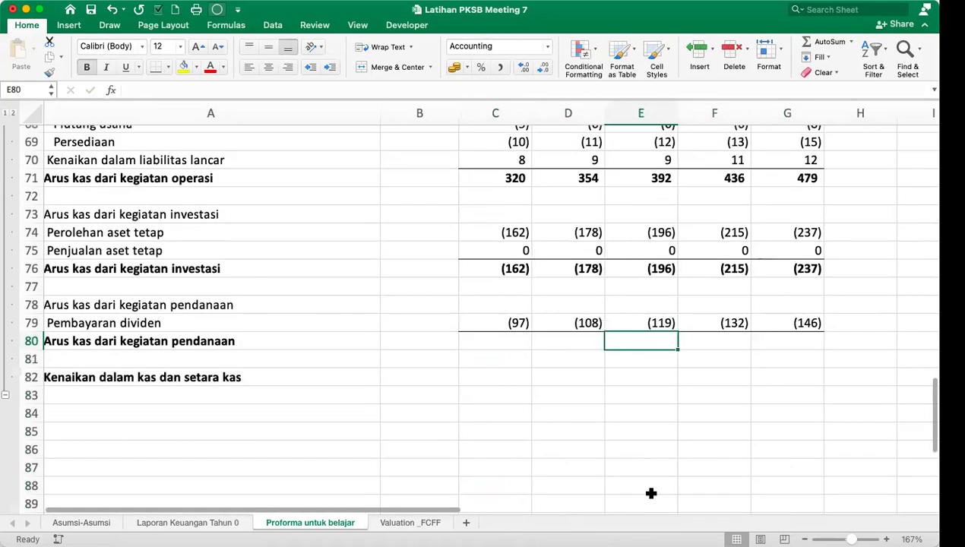
scroll(398, 228, up, 5)
click(495, 280)
text(=)
key(Up)
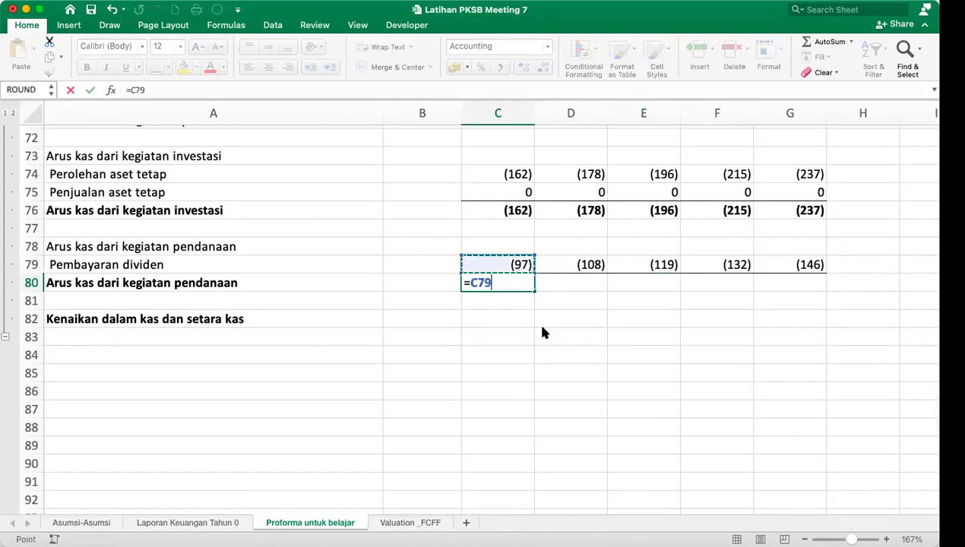
key(Return)
click(524, 286)
drag(535, 292, 814, 296)
Calculate Kenaikan dalam kas dan setara kas in C82 with =C71+C76+C80 and fill the formula across to G82.
click(495, 318)
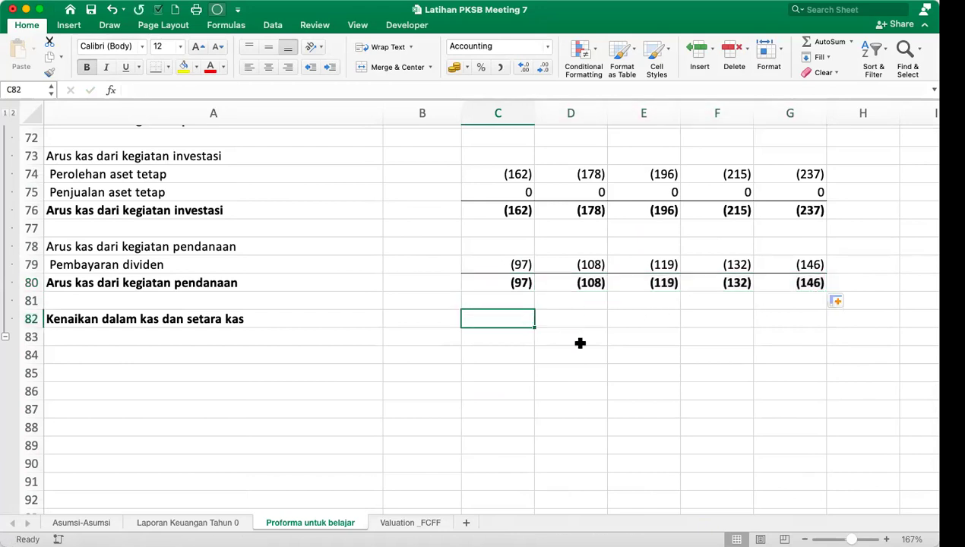
text(=)
scroll(583, 347, up, 3)
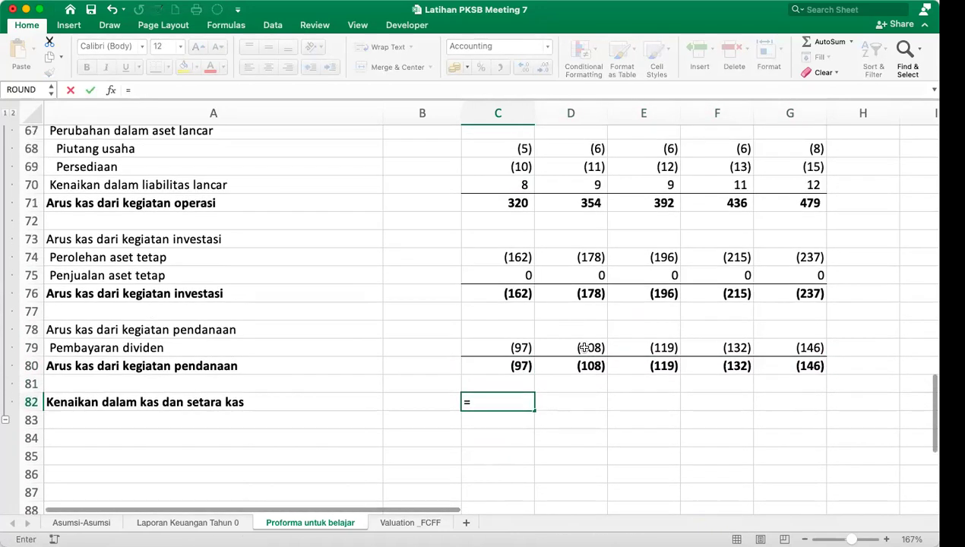
click(492, 221)
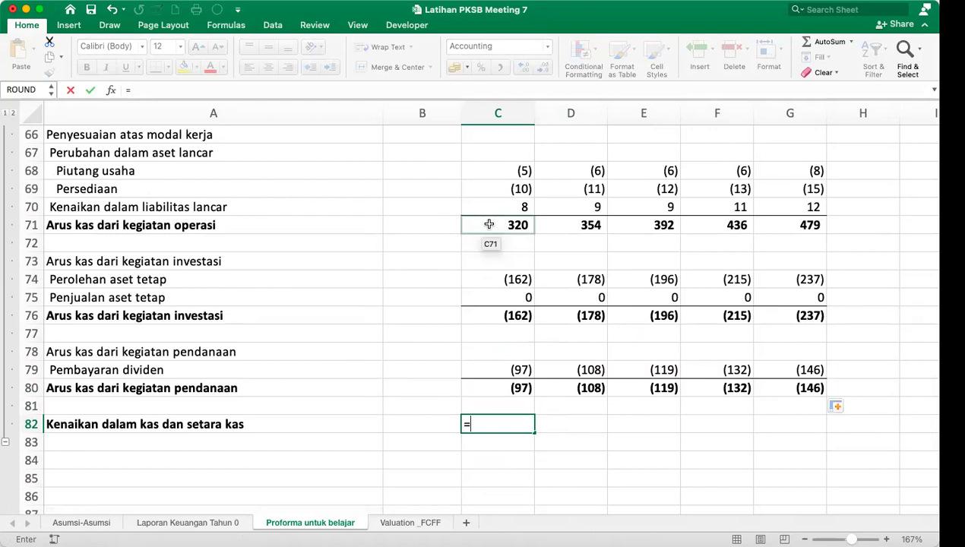
text(+)
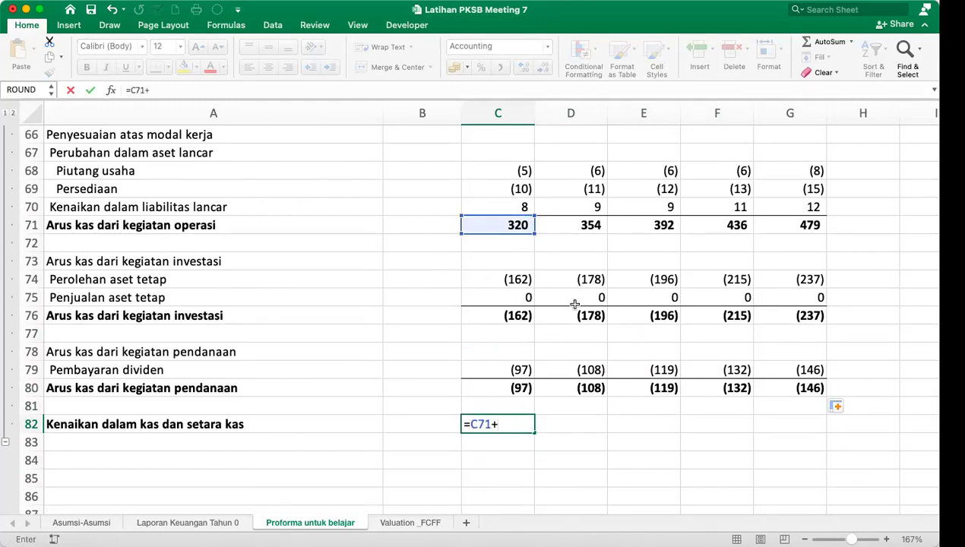
click(510, 316)
text(+)
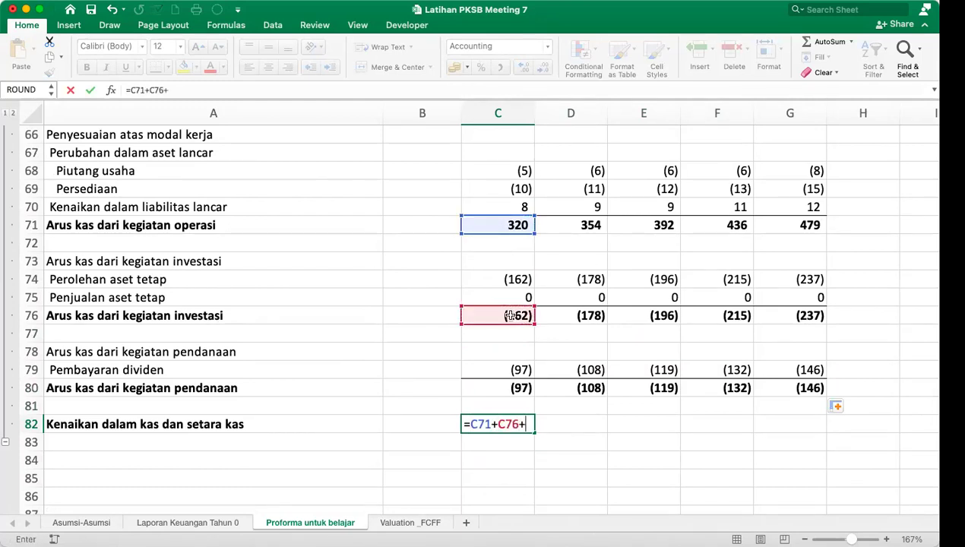
click(490, 387)
key(Return)
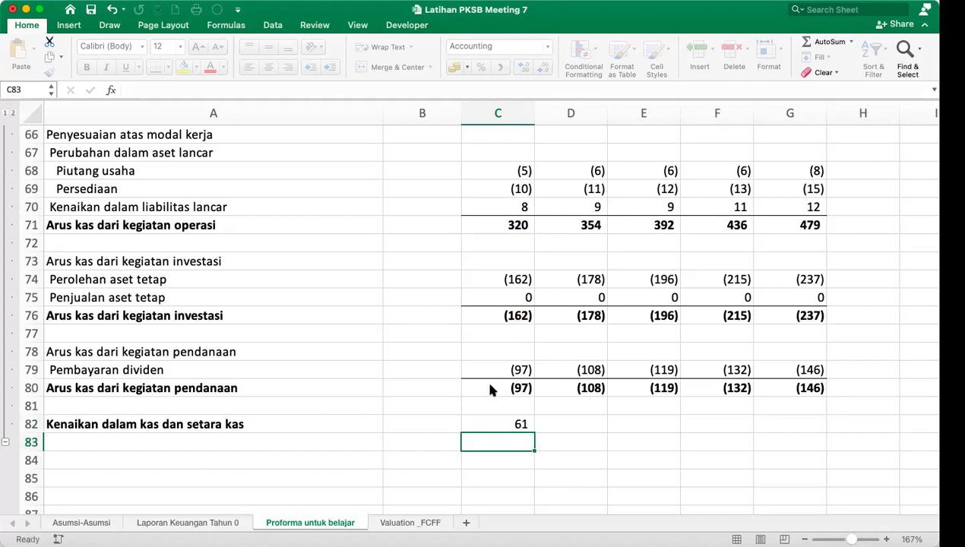
click(527, 430)
drag(535, 432, 834, 428)
Label A83 as "Kenaikan dalam kas dan setara kas" for a second calculation of the cash increase.
click(130, 440)
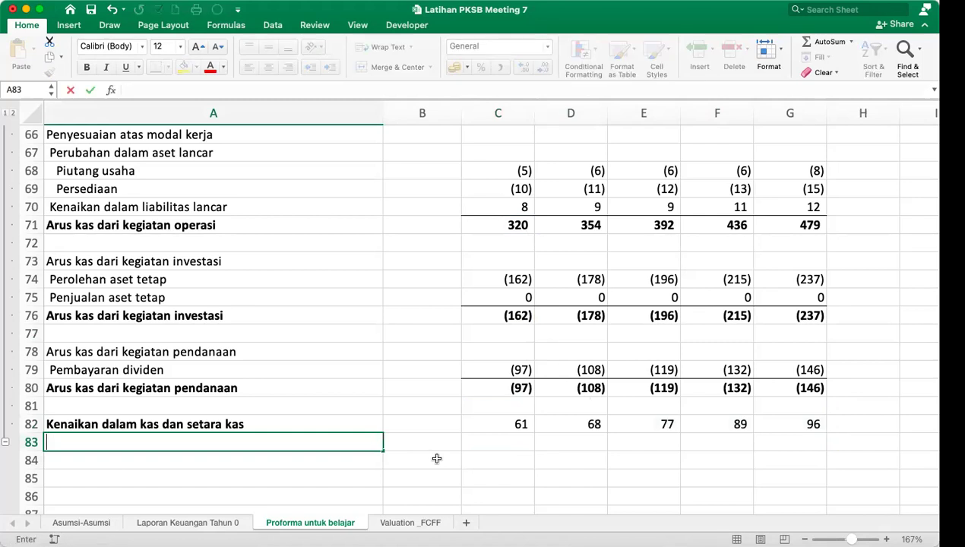
key(super+v)
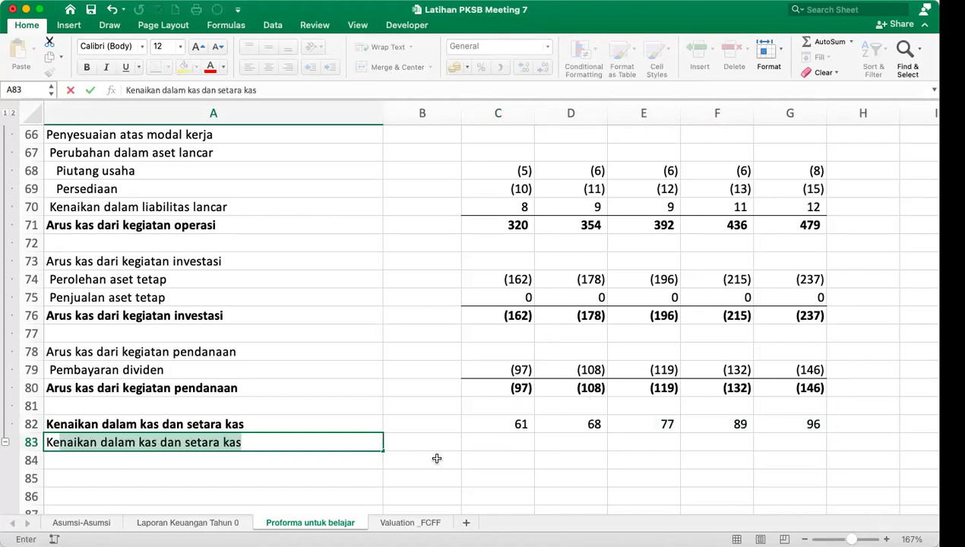
key(Return)
Calculate the balance-sheet change in Kas dan setara kas in C83 with =C35-B35 and fill the formula across to G83.
key(Up)
key(Right)
key(Right)
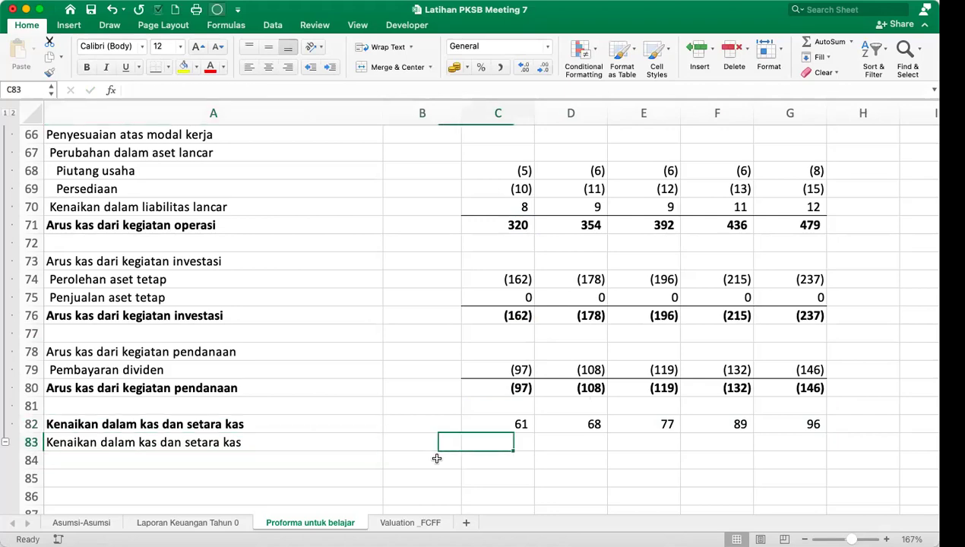
text(=)
scroll(606, 414, up, 10)
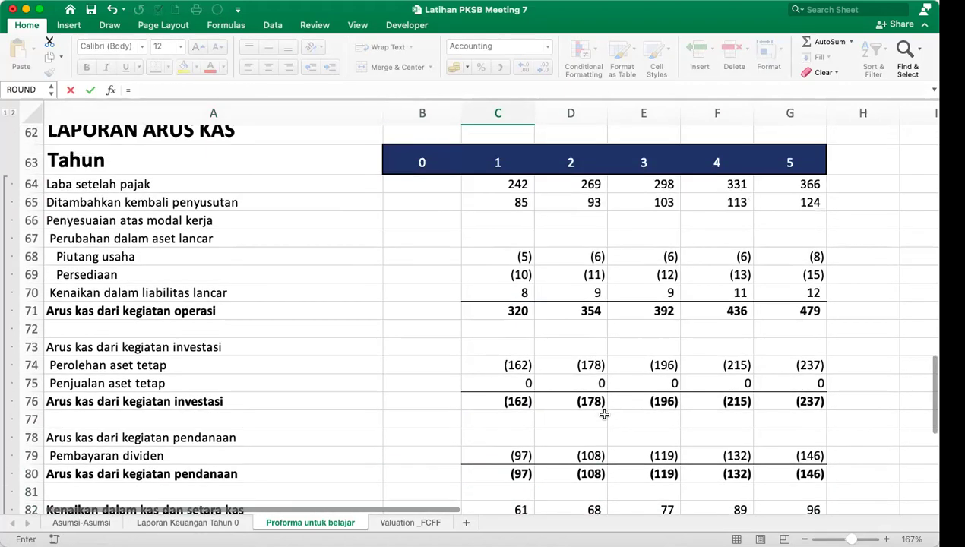
scroll(604, 414, up, 6)
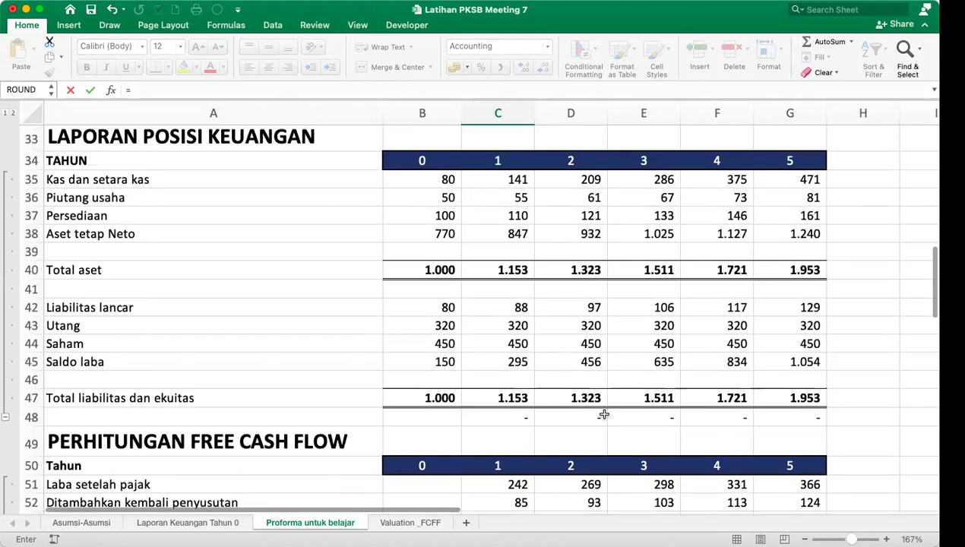
scroll(603, 414, up, 2)
click(520, 227)
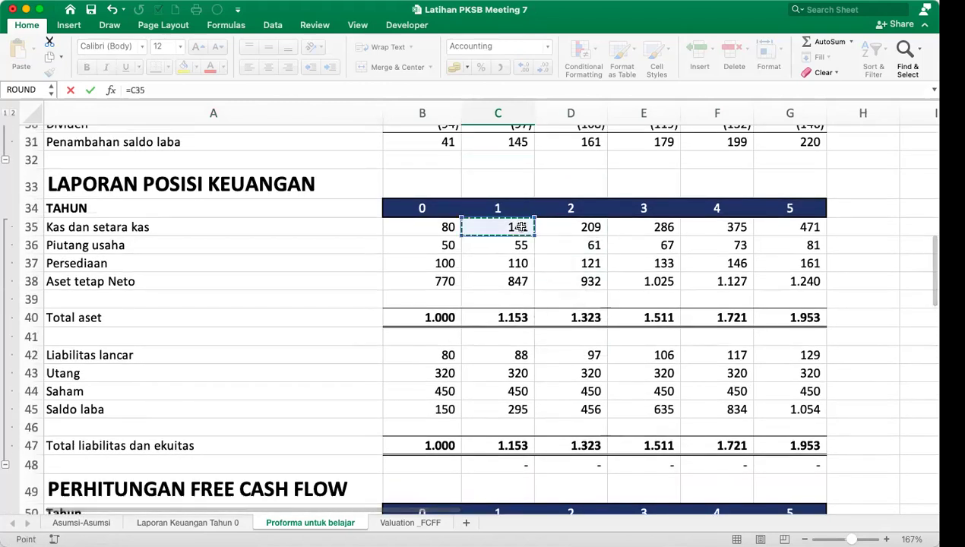
text(-)
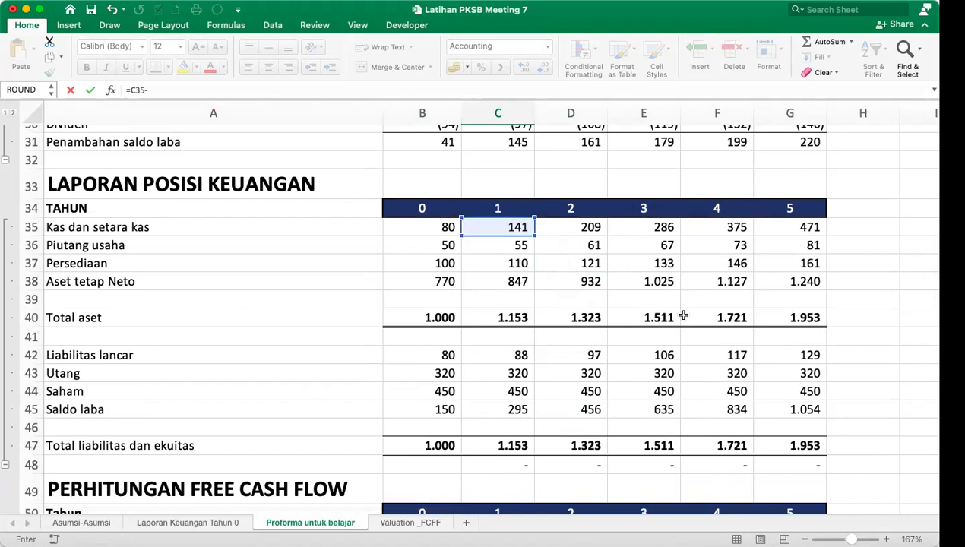
click(429, 227)
key(Return)
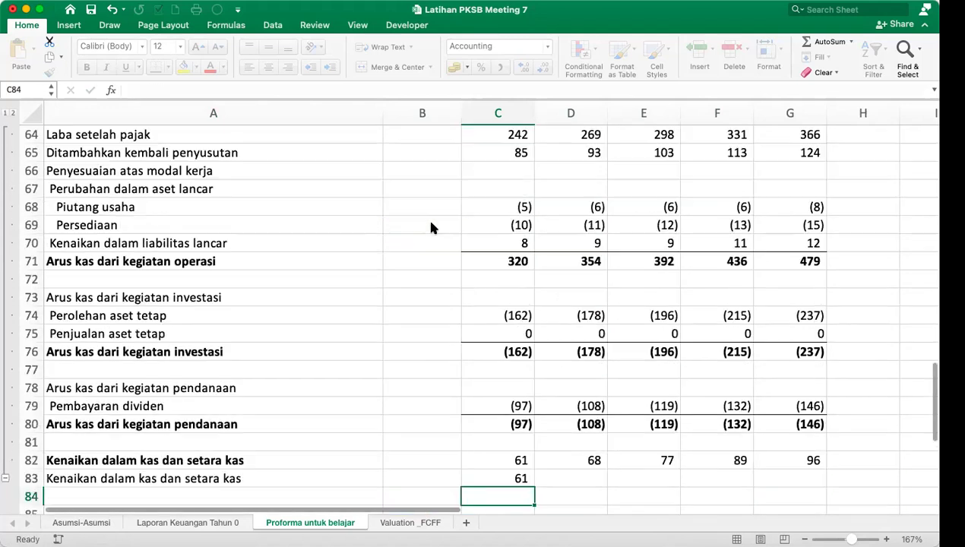
click(496, 478)
drag(534, 488, 855, 485)
Add a check in C84 that subtracts the two cash increases with =C82-C83 and fill it across to G84.
scroll(855, 485, down, 3)
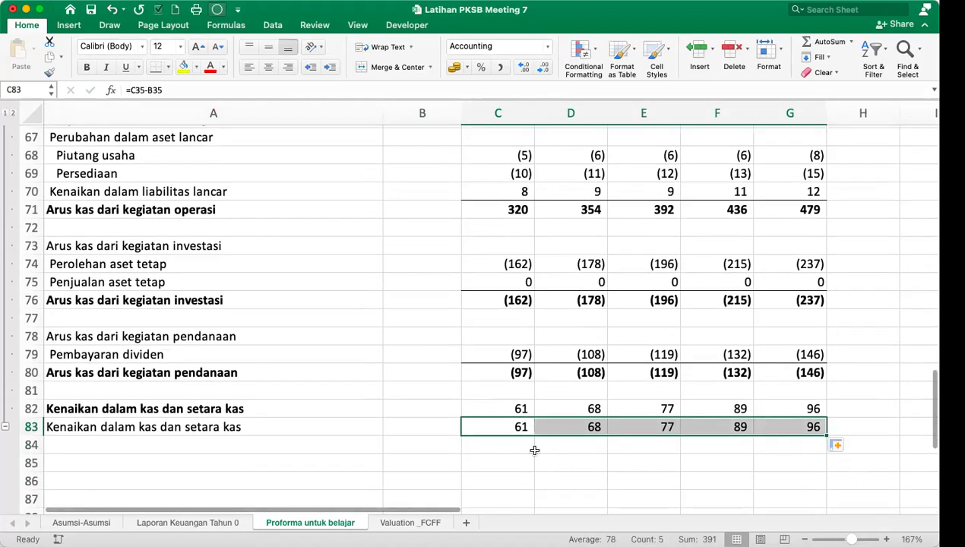
click(505, 441)
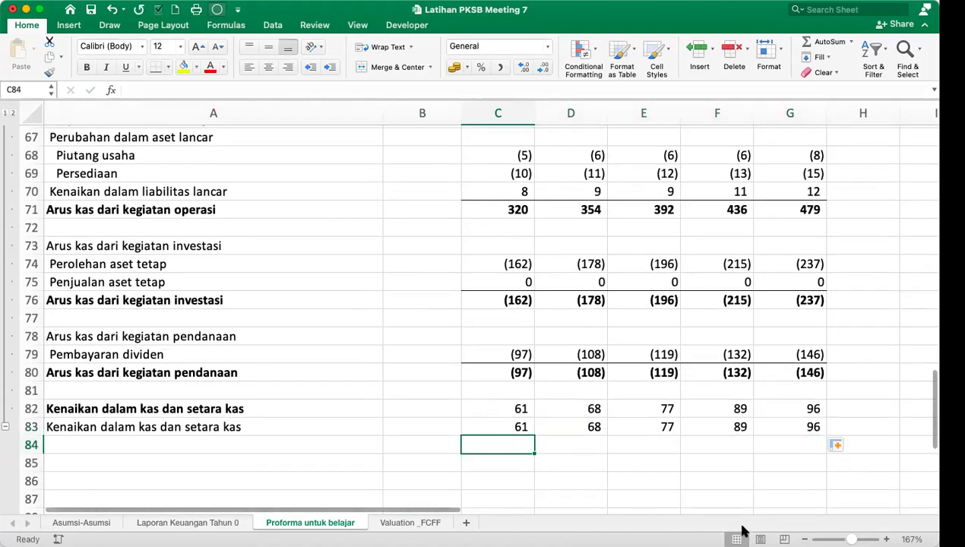
text(=)
key(Up)
key(Up)
text(-)
key(Up)
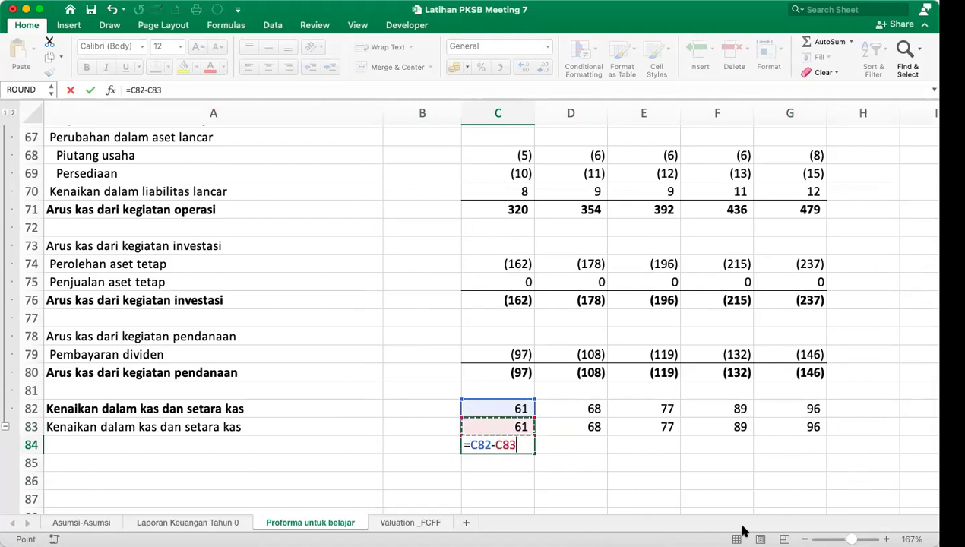
key(Return)
click(529, 450)
drag(530, 452, 811, 449)
Compare the cash increases in rows 82 and 83 and review the differences in C84:G84.
drag(261, 404, 802, 409)
click(270, 428)
drag(269, 429, 782, 424)
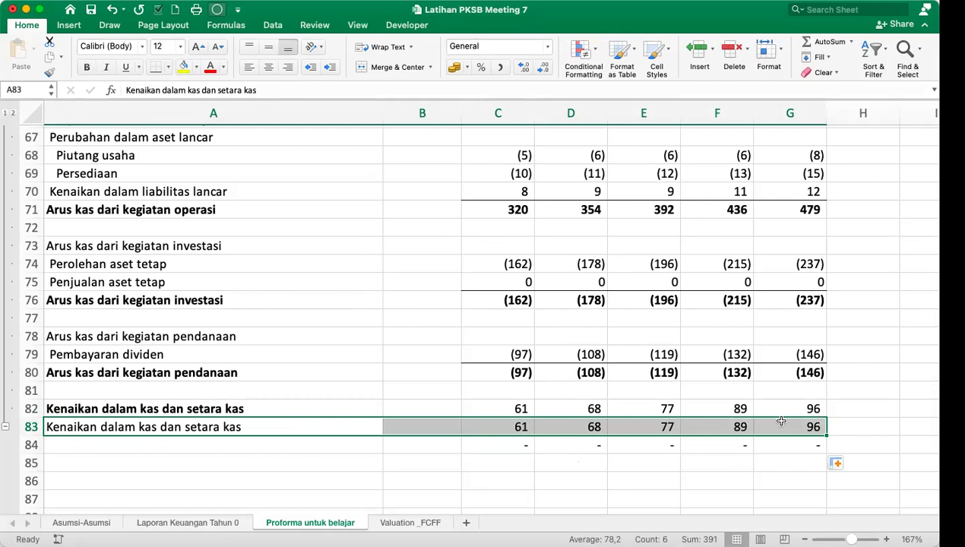
drag(513, 443, 787, 444)
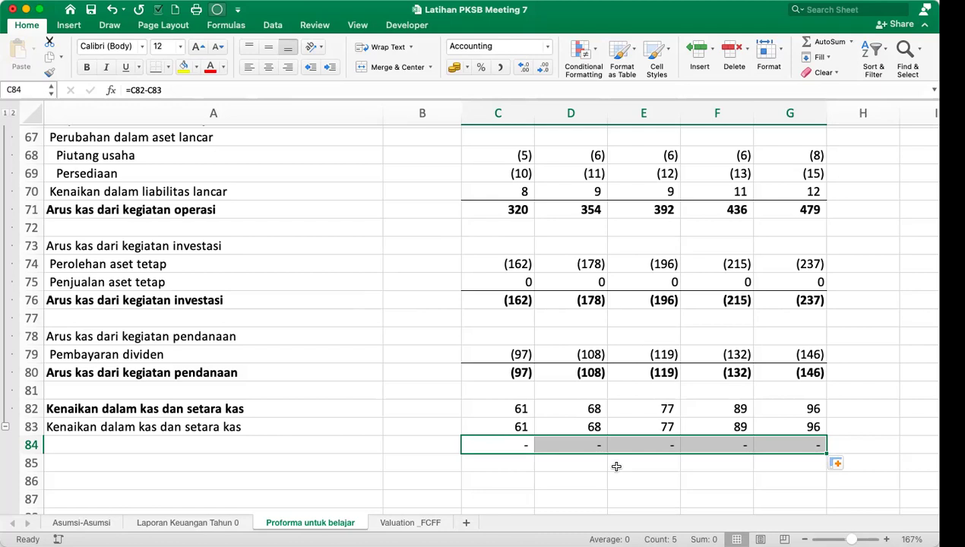
Make the Kenaikan dalam kas dan setara kas values in C82:G82 bold.
click(504, 492)
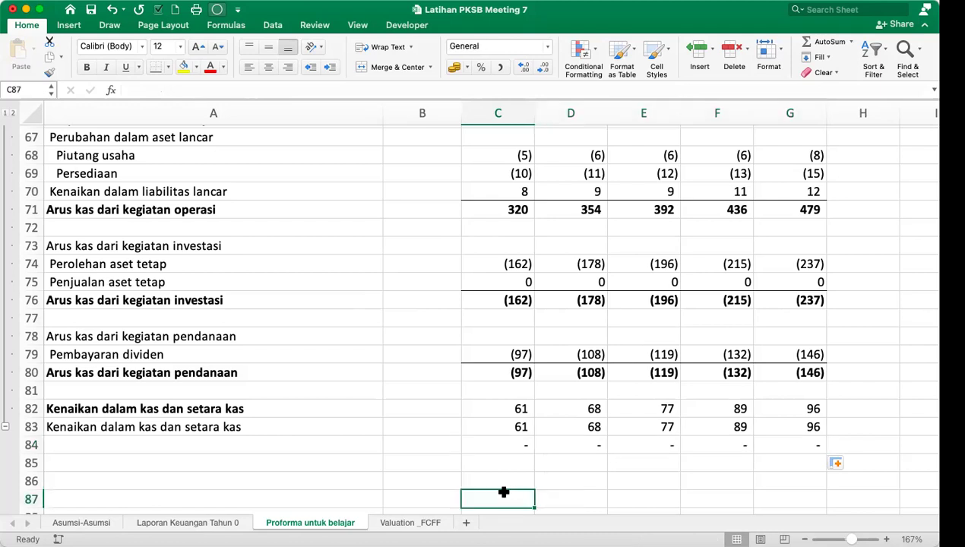
drag(485, 405, 773, 409)
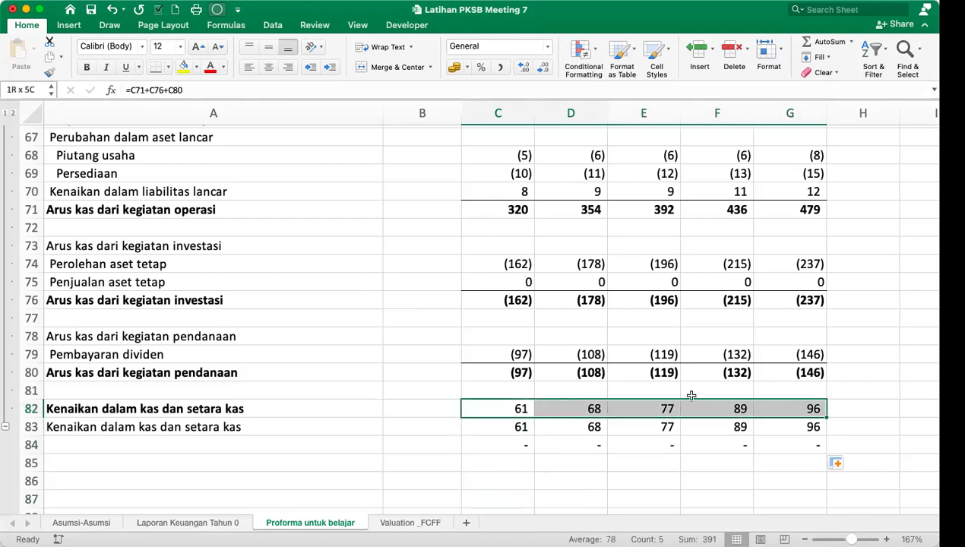
click(86, 68)
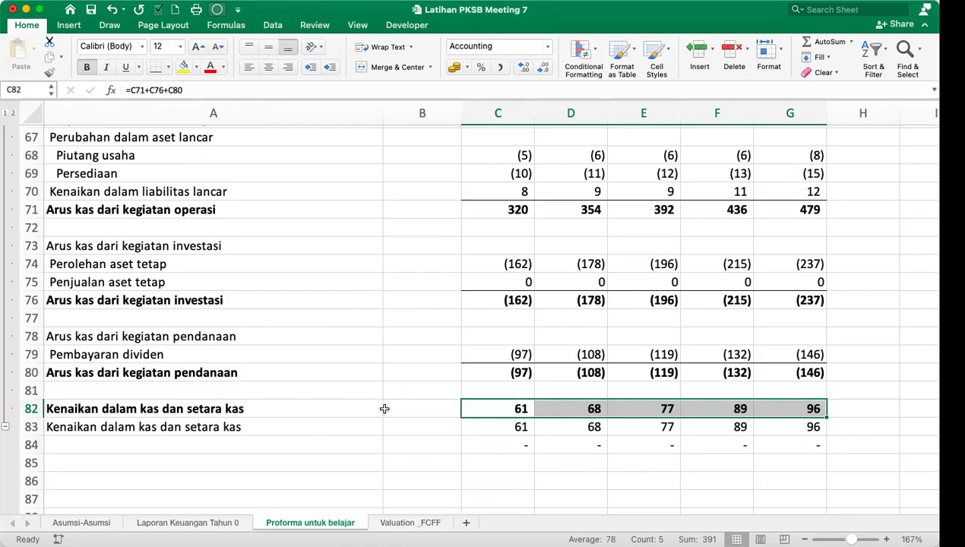
Review the completed proforma statements from Laporan Laba Rugi and Laporan Posisi Keuangan down to the end of Laporan Arus Kas.
scroll(384, 409, down, 4)
scroll(385, 409, up, 15)
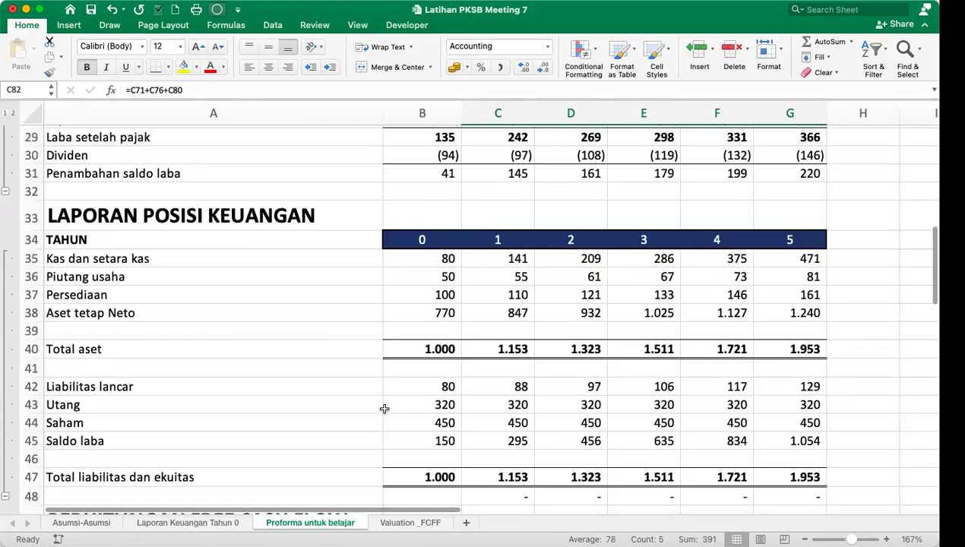
scroll(385, 408, up, 3)
scroll(358, 401, up, 2)
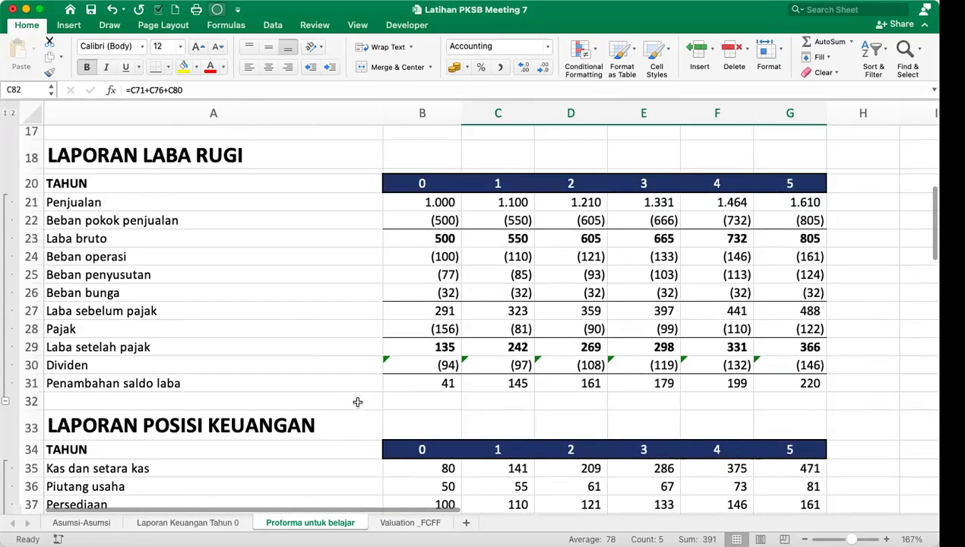
click(358, 401)
scroll(357, 323, down, 5)
click(295, 325)
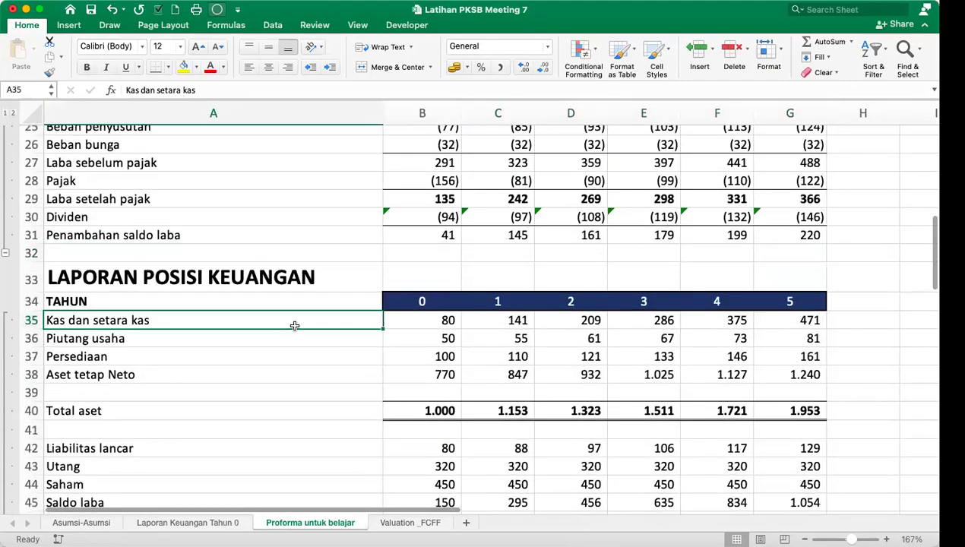
scroll(295, 325, down, 10)
click(290, 305)
scroll(298, 302, down, 2)
scroll(298, 302, down, 8)
click(354, 268)
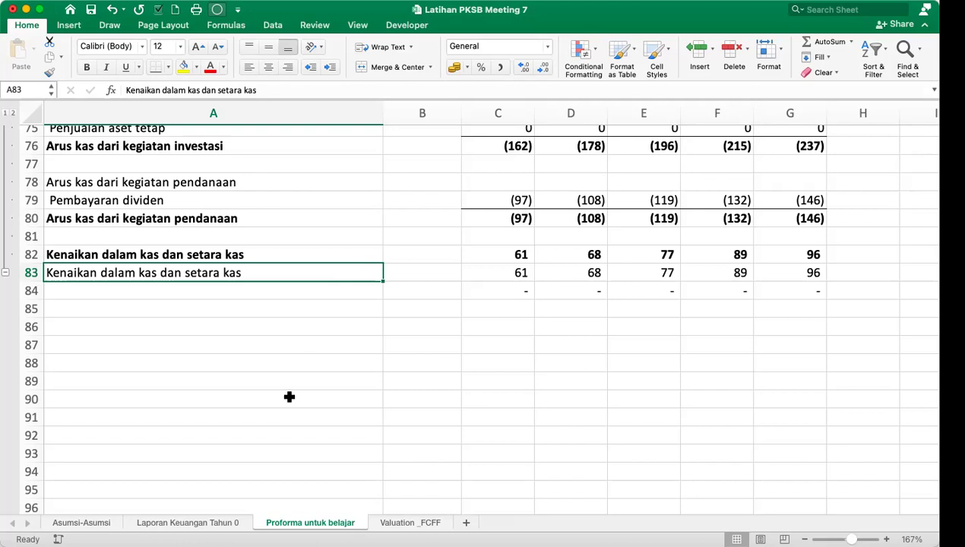
Select A86 below Laporan Arus Kas and look back over Laporan Laba Rugi and Laporan Posisi Keuangan.
click(254, 324)
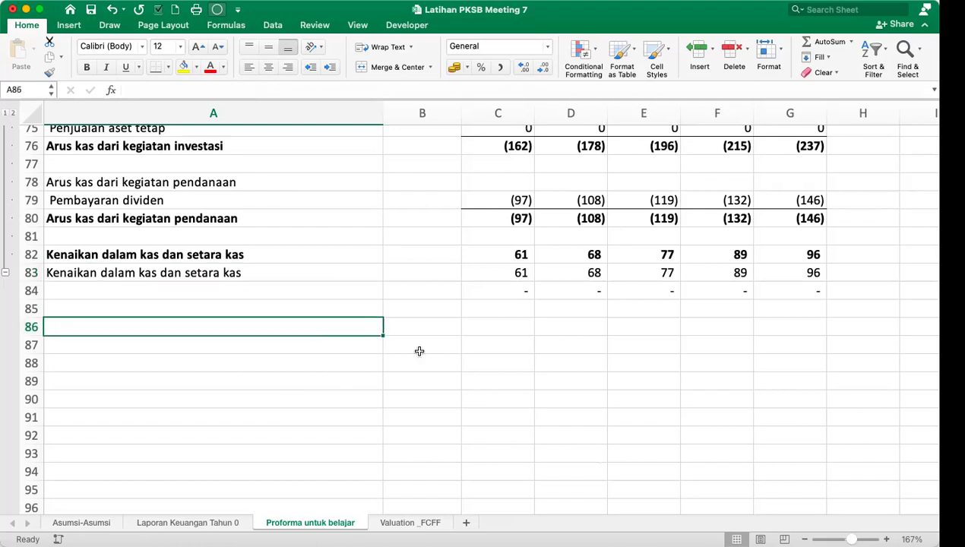
scroll(419, 352, up, 15)
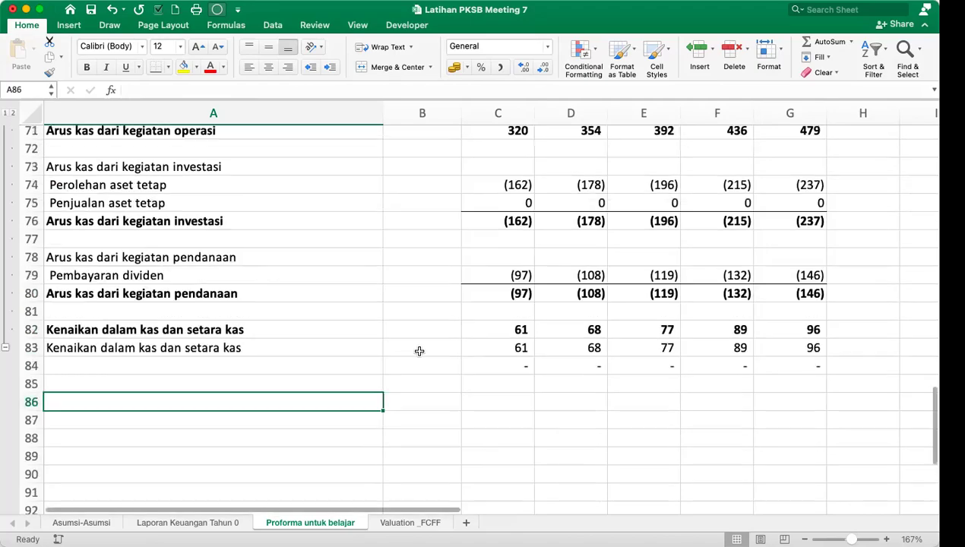
scroll(419, 351, up, 8)
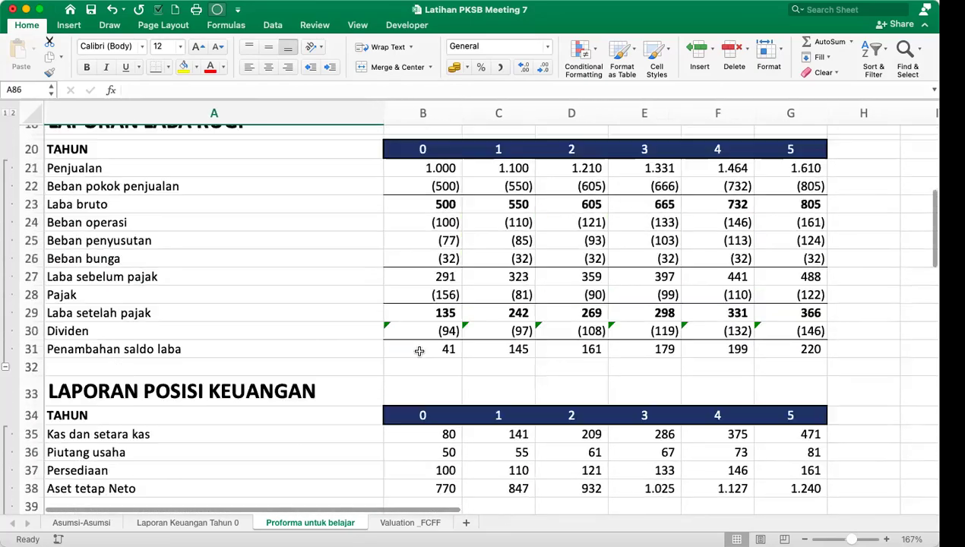
scroll(419, 351, down, 5)
scroll(418, 351, down, 16)
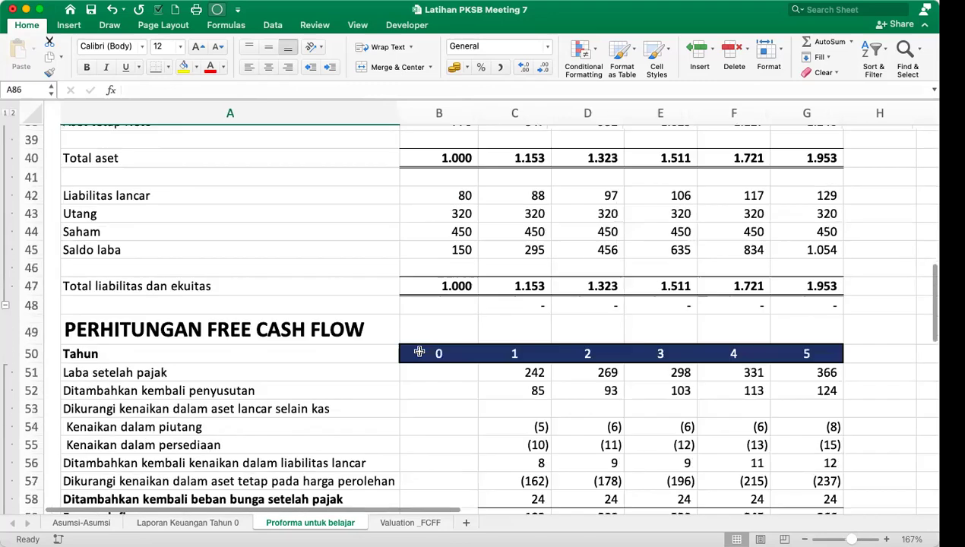
scroll(419, 352, down, 2)
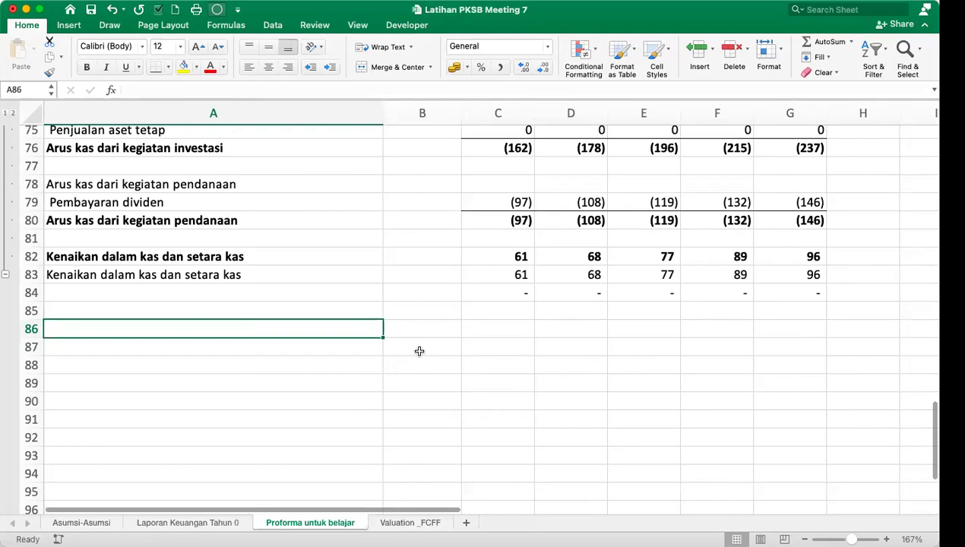
text(Analisi)
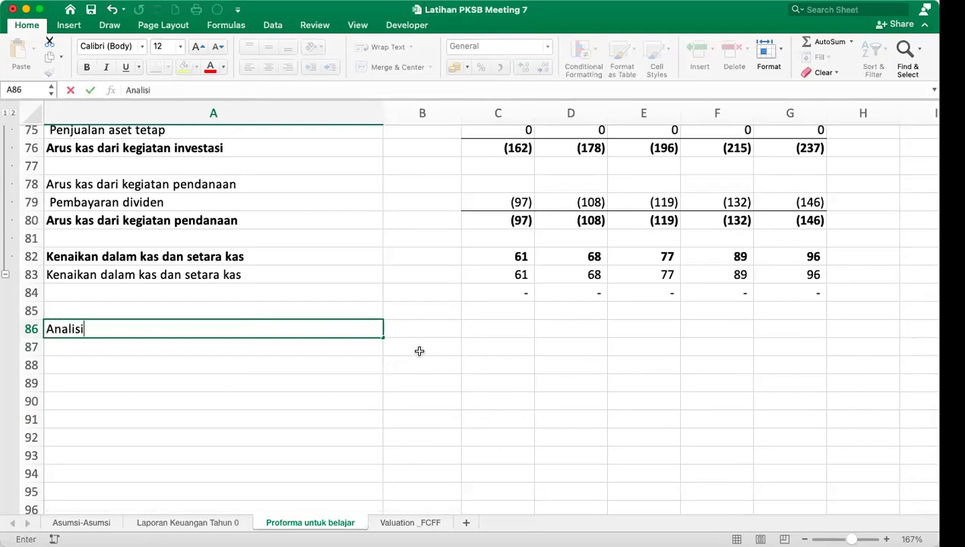
text(s )
text(R)
text(ASIO)
key(BackSpace)
key(BackSpace)
key(BackSpace)
key(BackSpace)
key(BackSpace)
key(BackSpace)
key(BackSpace)
key(BackSpace)
key(BackSpace)
key(BackSpace)
key(BackSpace)
key(BackSpace)
key(BackSpace)
key(BackSpace)
Enter the section title Rasio laporan keuangan in A86 and the label Tahun in A87.
text(Rasio laporan keuangan)
key(Return)
text(Tahun)
key(Return)
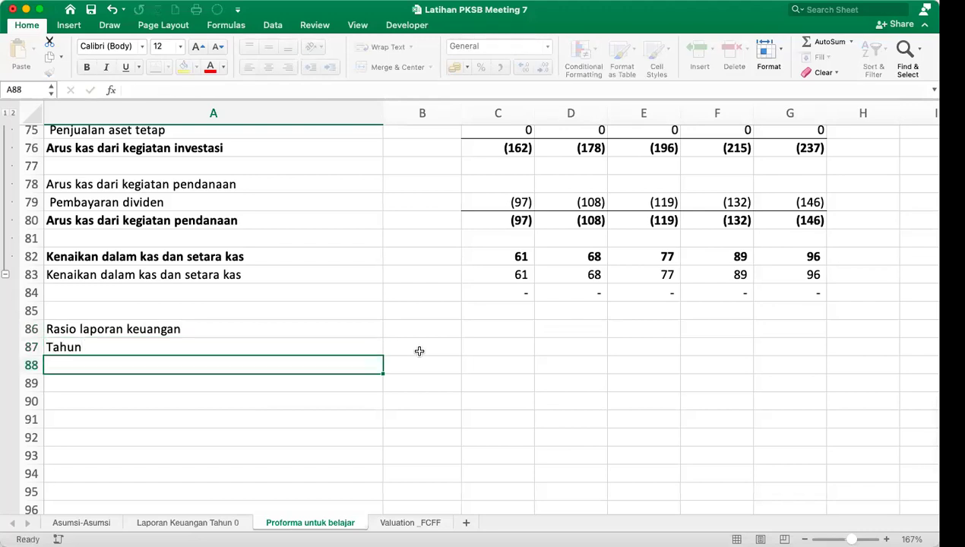
Copy the Tahun header row A63:G63 from Laporan Arus Kas and paste it over A87.
key(Up)
key(Right)
key(Right)
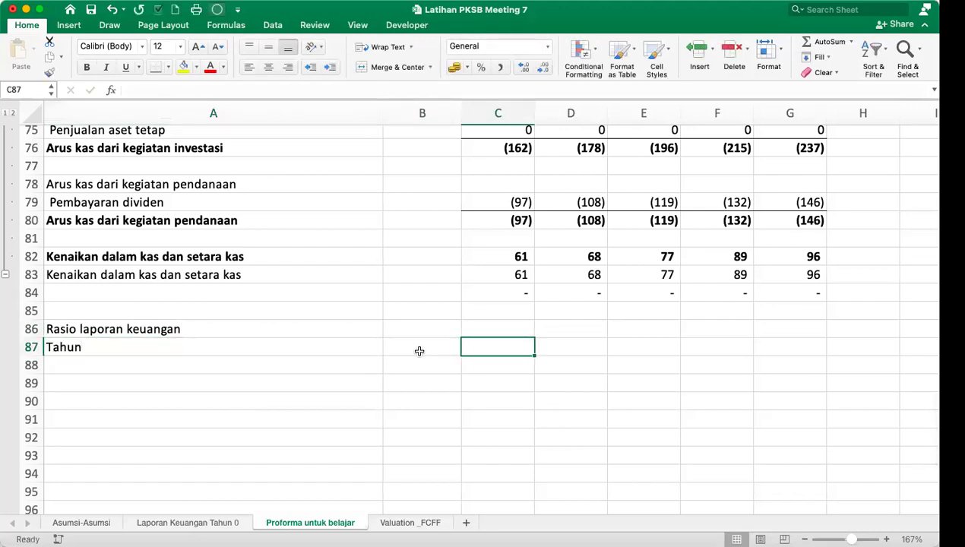
scroll(419, 351, up, 5)
scroll(426, 228, right, 1)
click(423, 188)
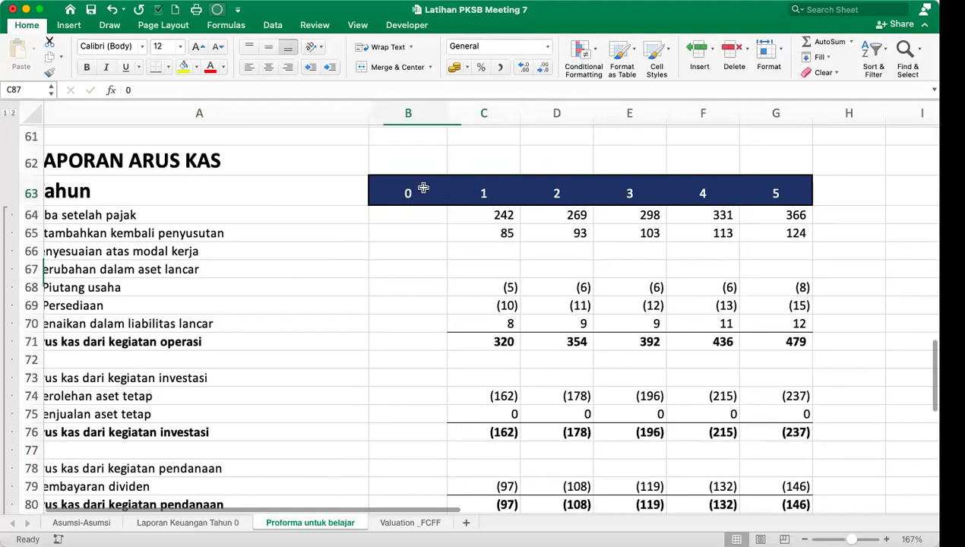
drag(423, 189, 753, 189)
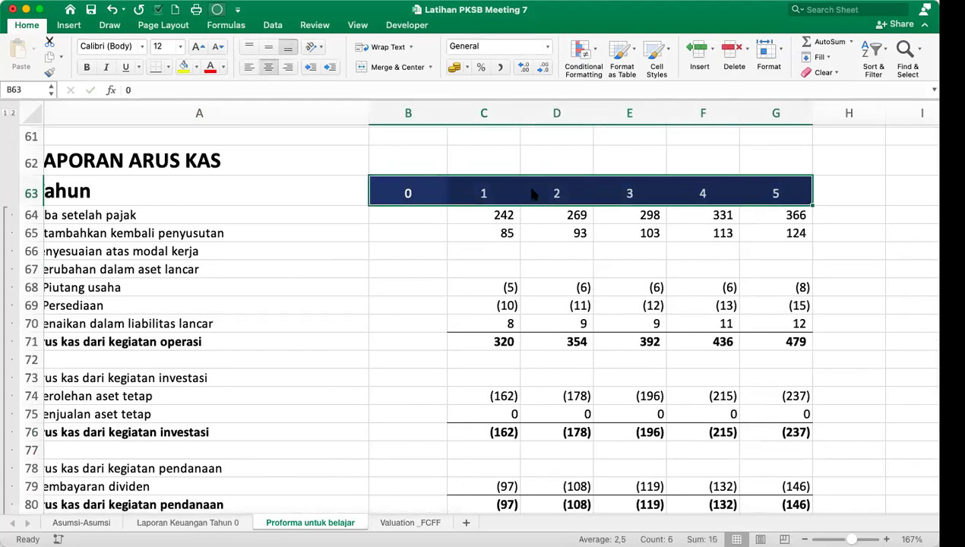
right_click(535, 195)
click(135, 198)
drag(135, 198, 806, 189)
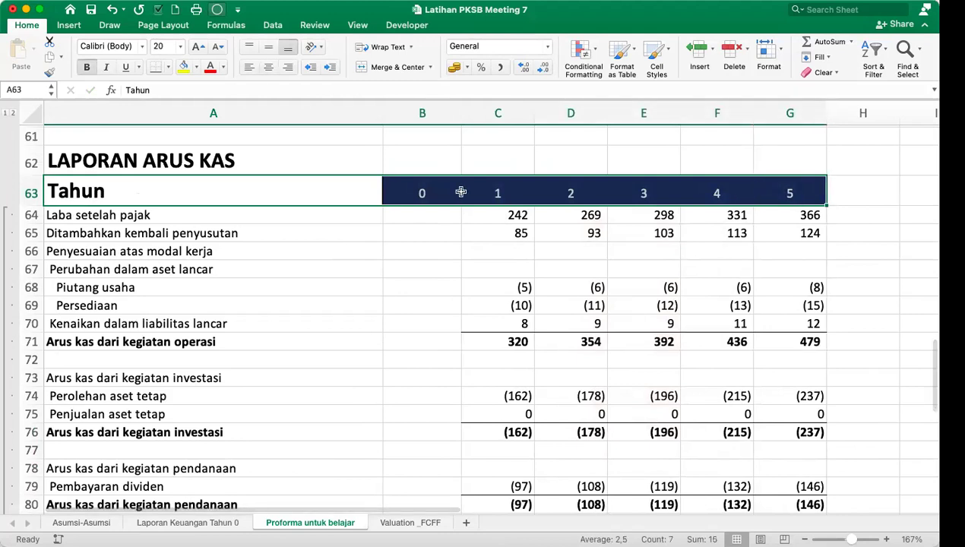
right_click(397, 191)
click(424, 215)
scroll(441, 300, down, 8)
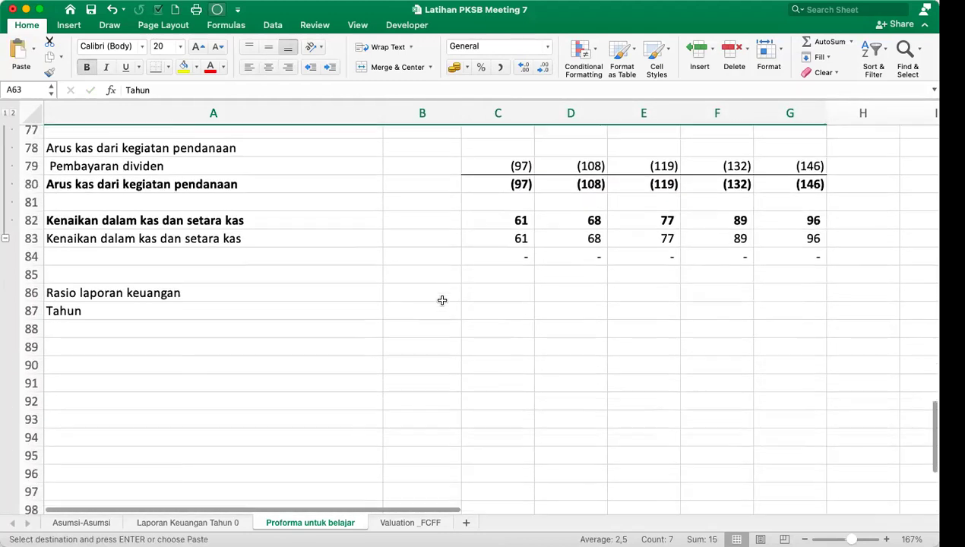
scroll(441, 299, down, 1)
click(136, 285)
right_click(135, 288)
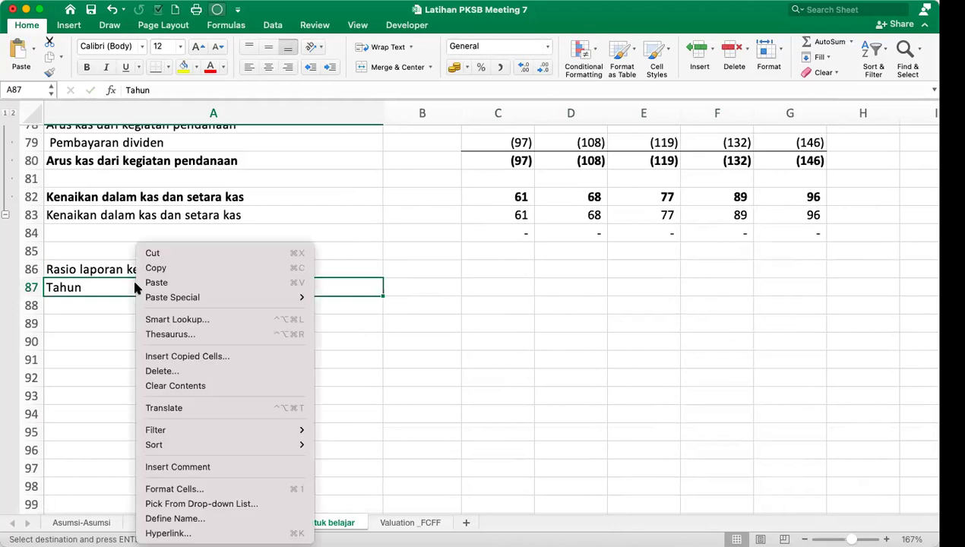
click(181, 283)
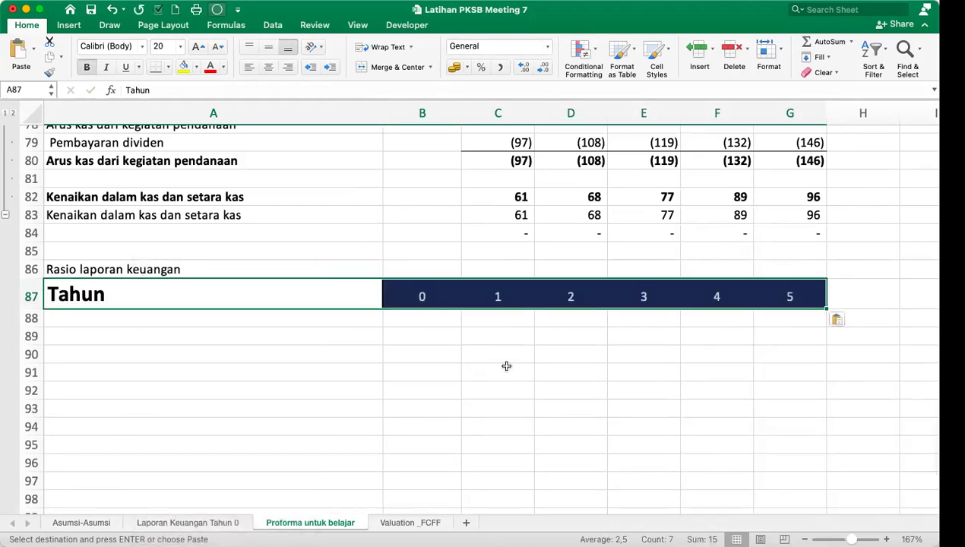
Enter the label Likuiditas in A88 and Current ratio, indented by one space, in A89.
click(466, 334)
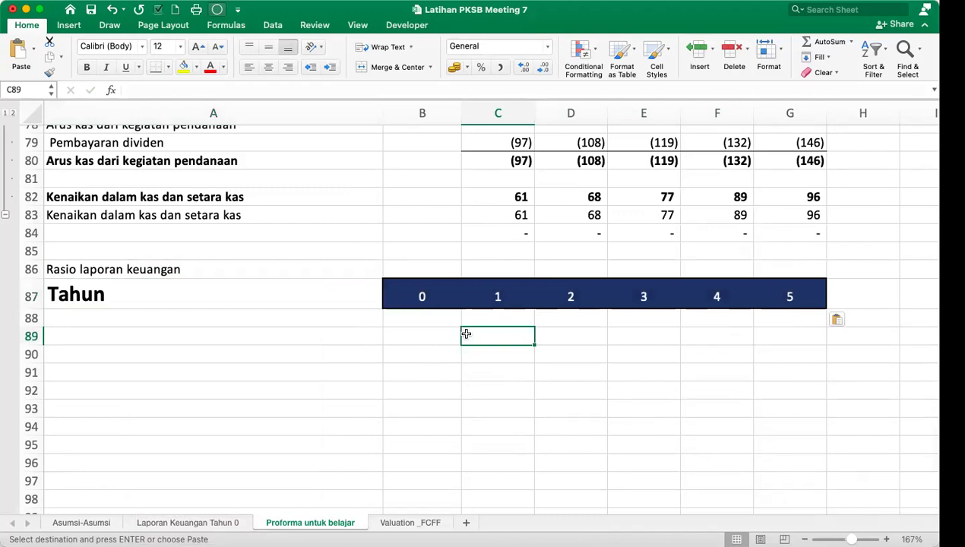
key(Left)
key(Left)
key(Up)
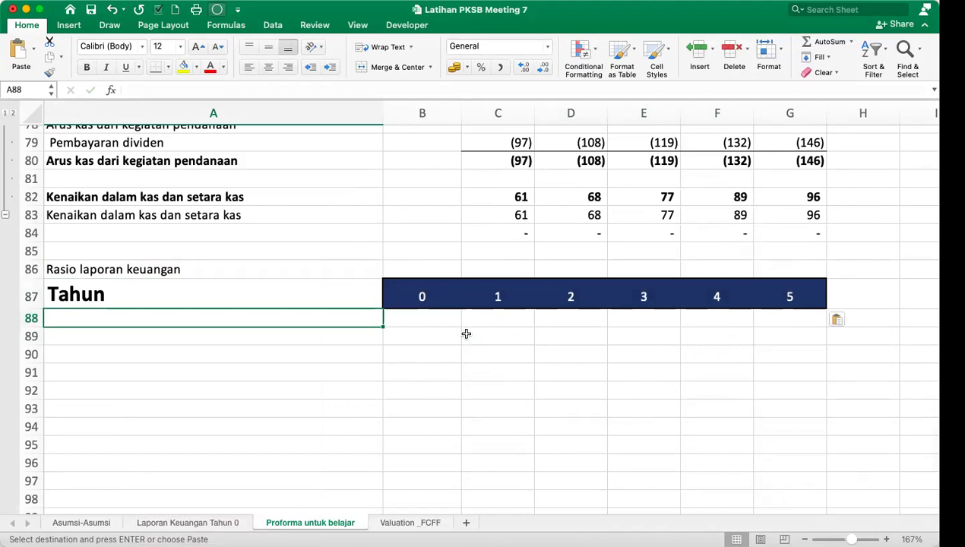
text(Liku)
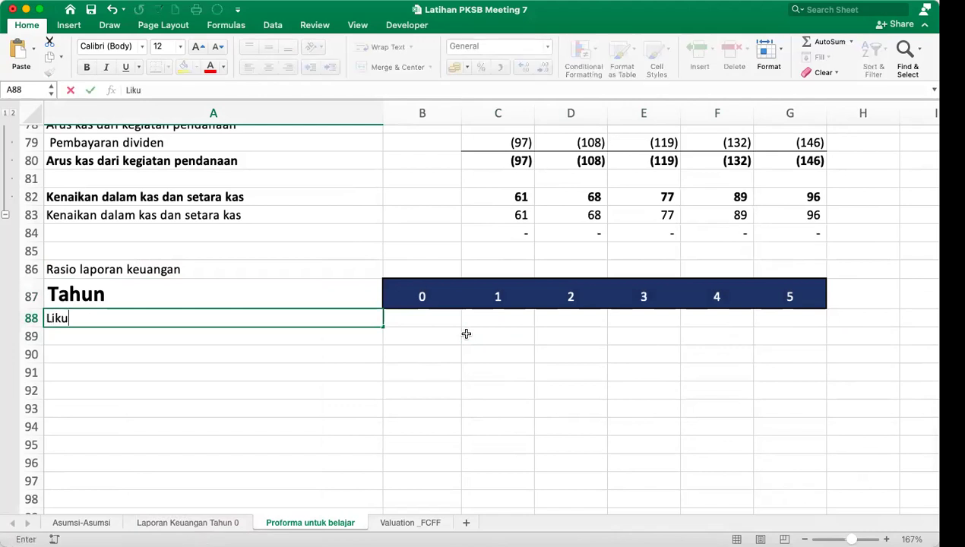
text(iditas)
key(Return)
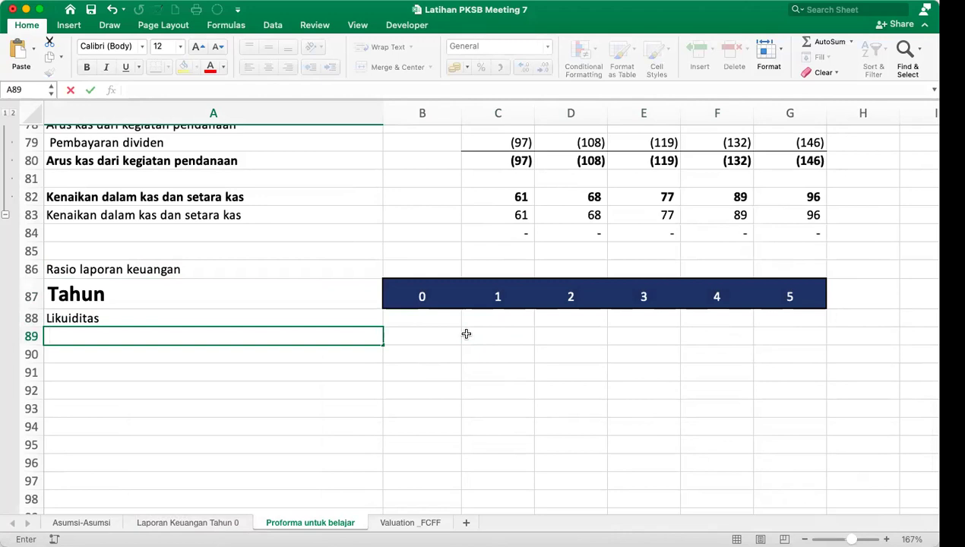
text(Current ra)
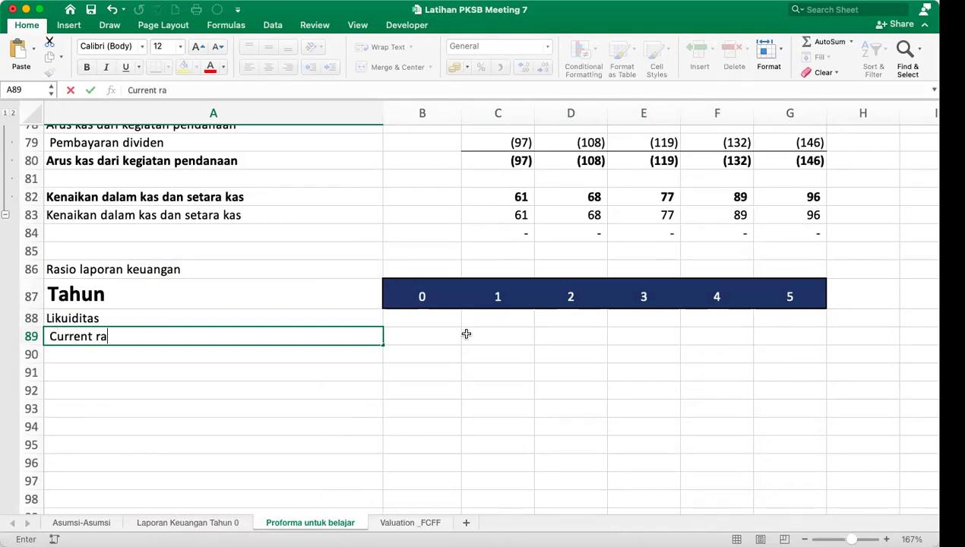
text(tio)
key(Return)
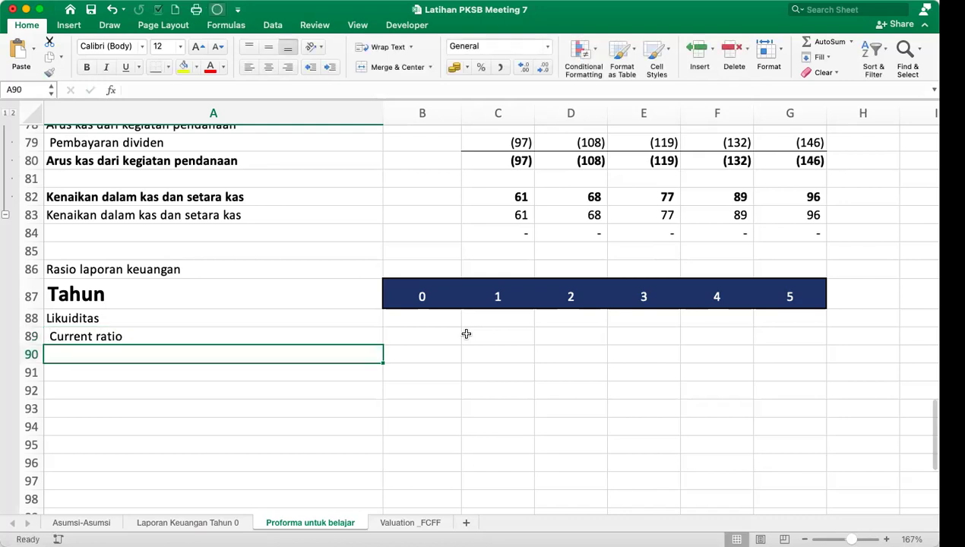
Enter the year 1 current ratio formula =(C35+C36+C37)/C42 in C88, using the current assets and Liabilitas lancar.
key(Up)
click(466, 335)
key(Up)
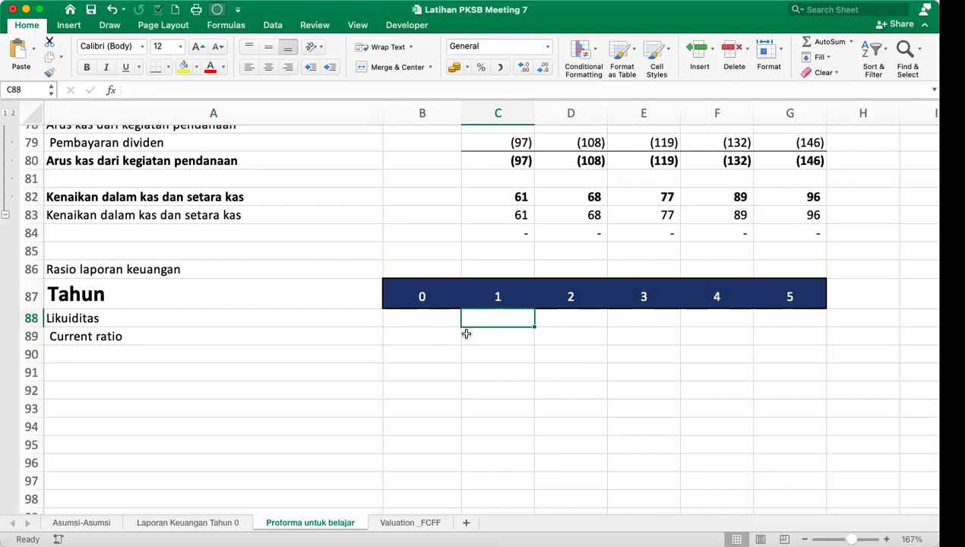
text(=()
scroll(466, 335, up, 2)
scroll(466, 334, up, 10)
scroll(466, 335, up, 4)
click(490, 246)
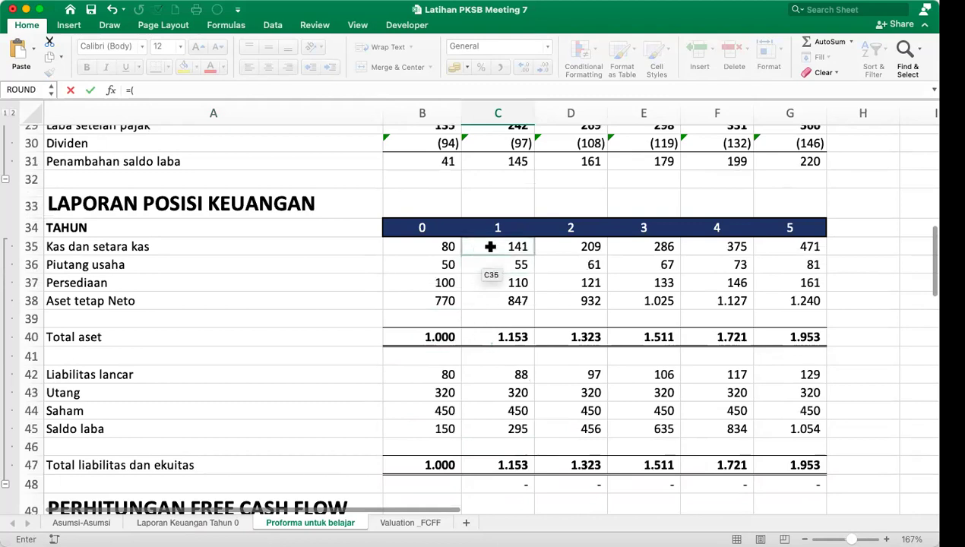
text(+)
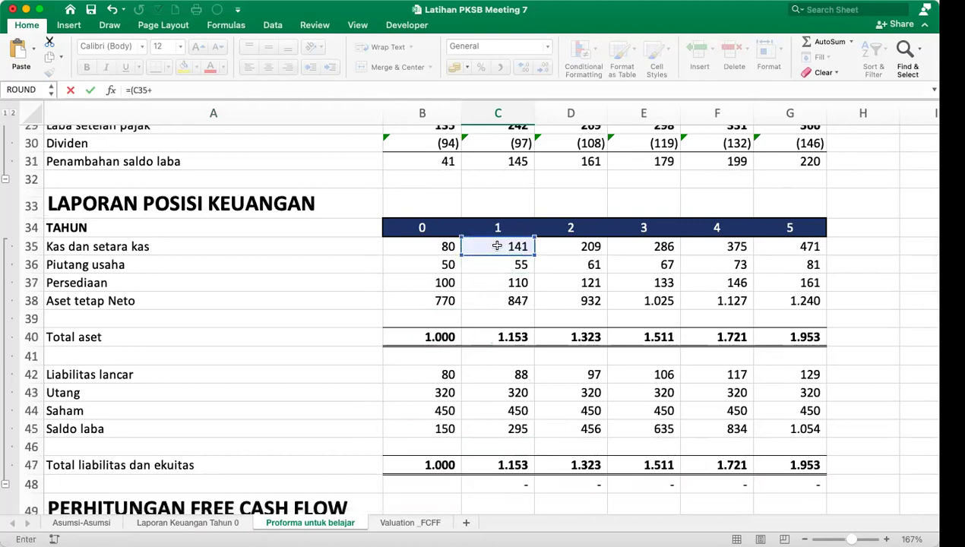
click(509, 265)
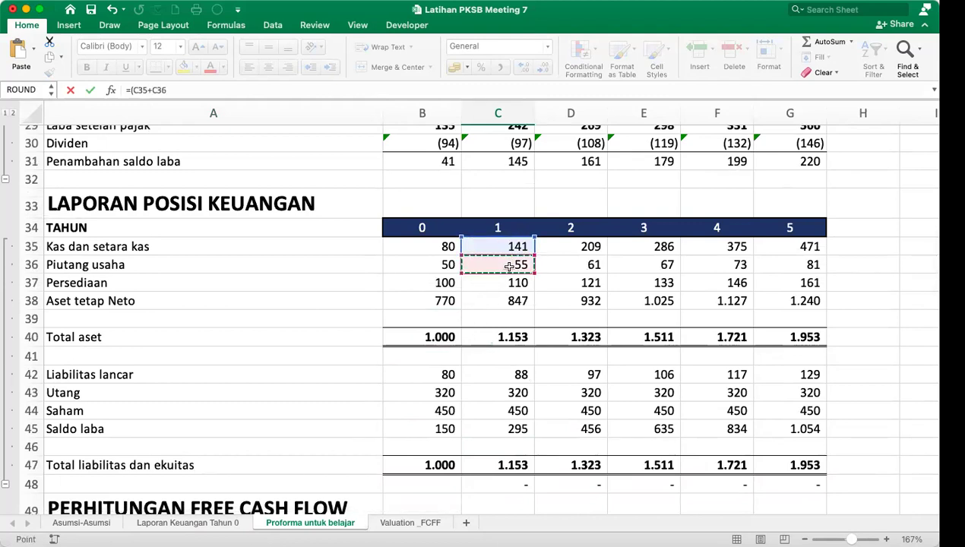
text(+)
click(503, 282)
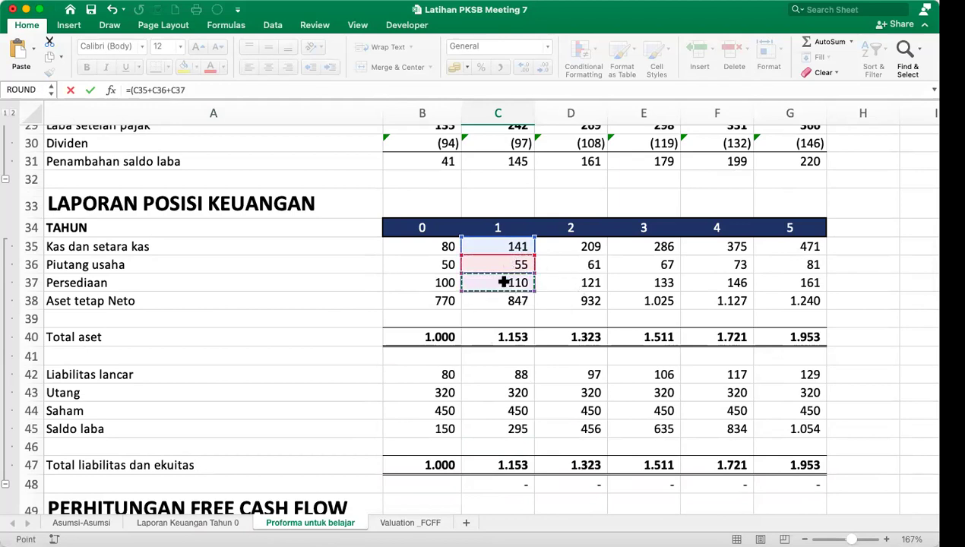
text())
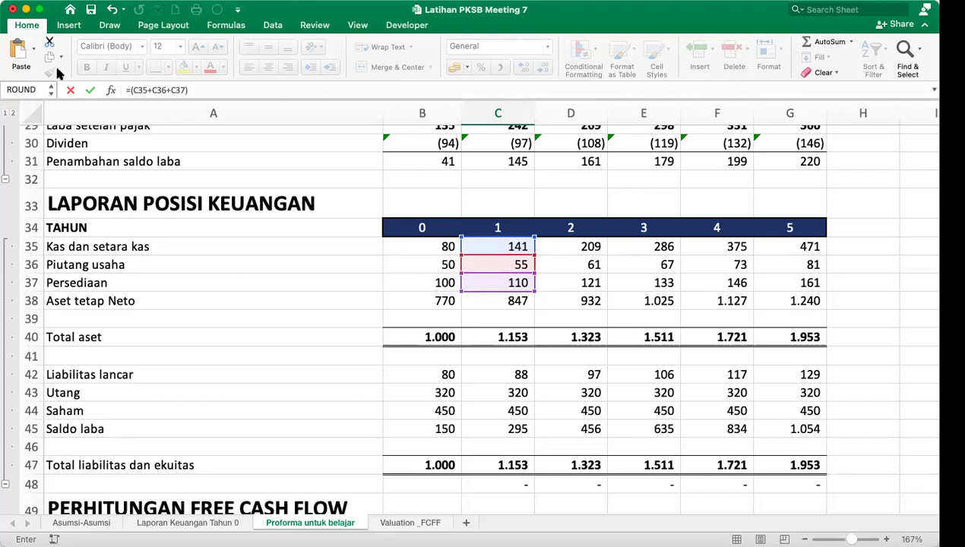
click(209, 88)
text(/)
click(508, 372)
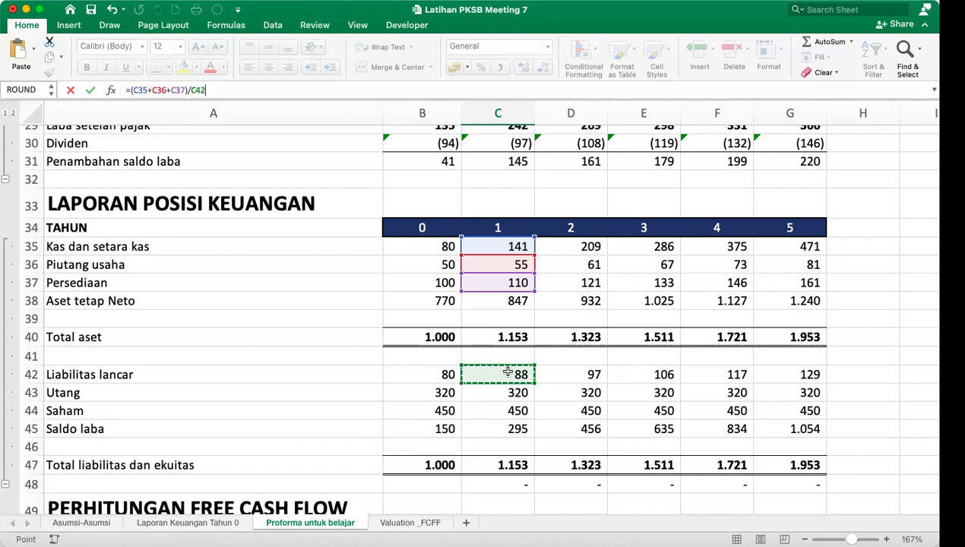
key(Return)
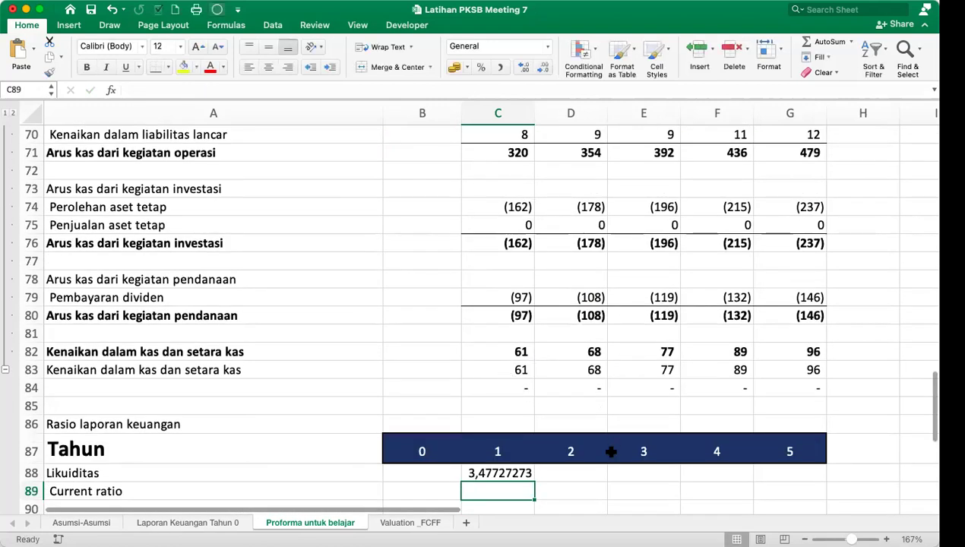
Move the current ratio formula from C88 down to C89 in the Current ratio row.
click(501, 472)
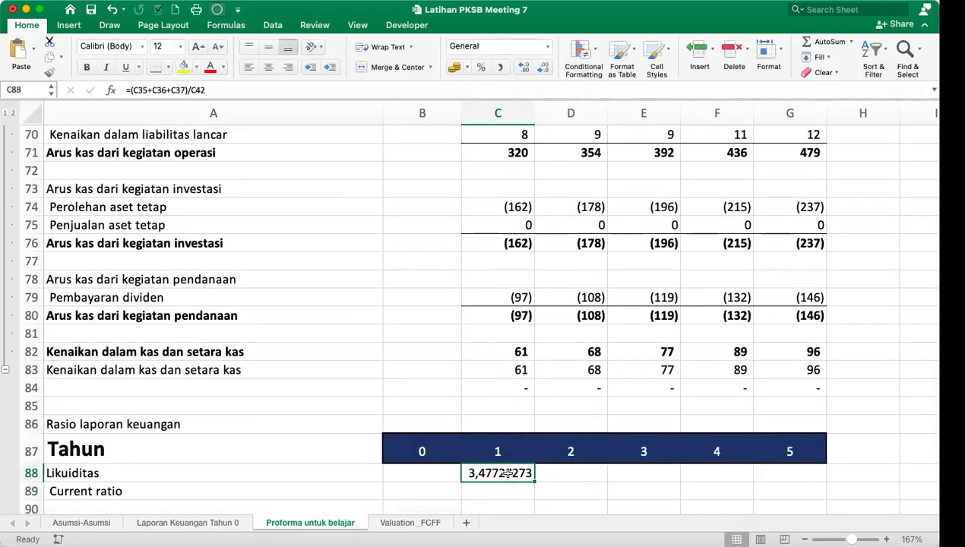
right_click(507, 472)
click(532, 276)
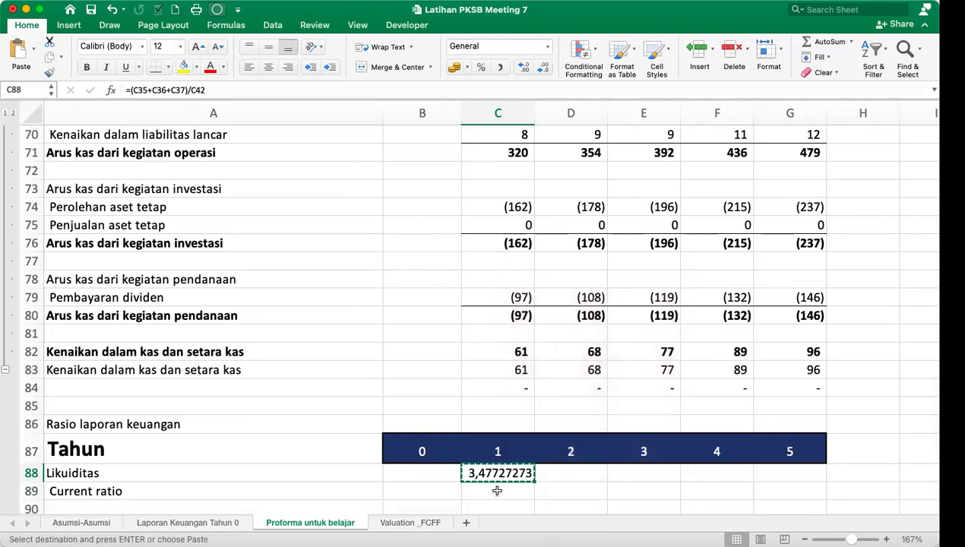
click(495, 490)
right_click(495, 489)
click(523, 306)
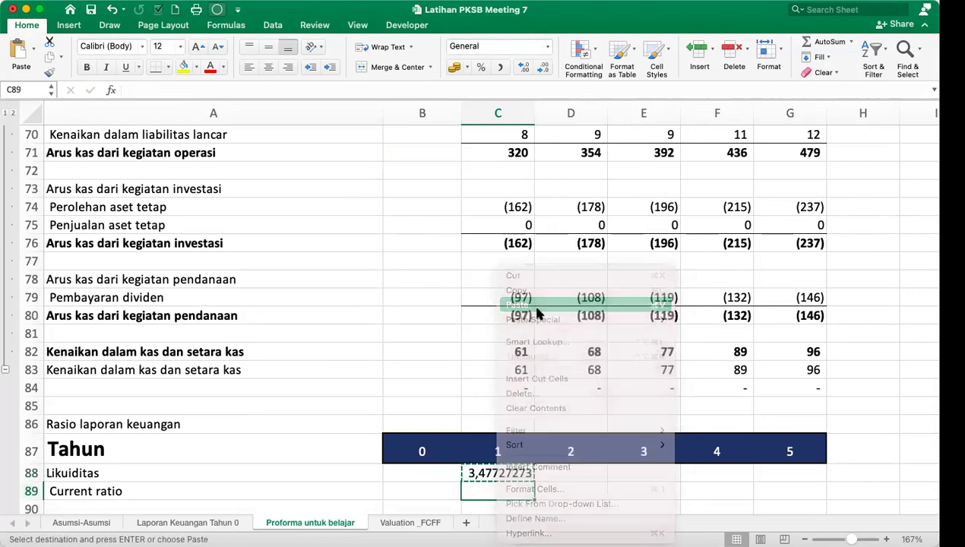
click(543, 486)
click(463, 487)
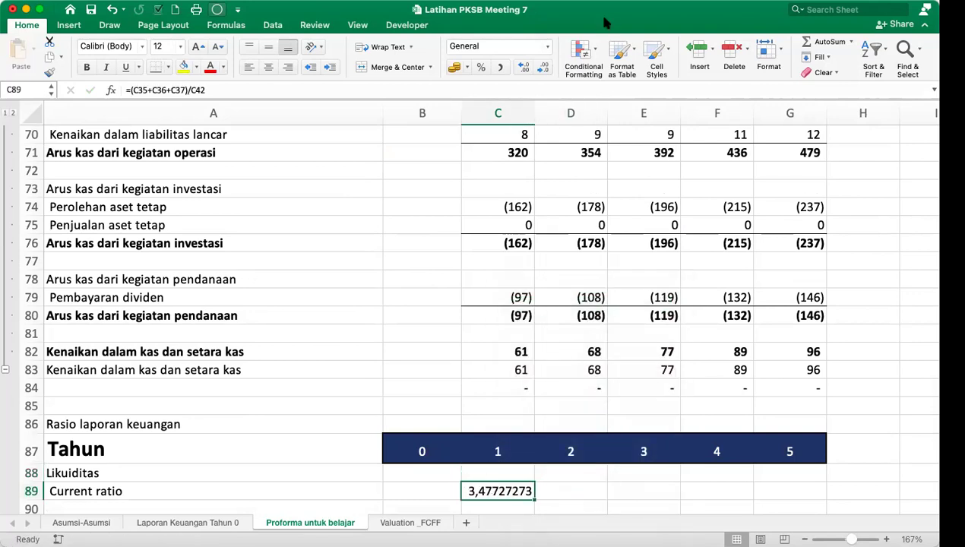
Format the current ratio in C89 in comma style with two decimal places.
click(498, 68)
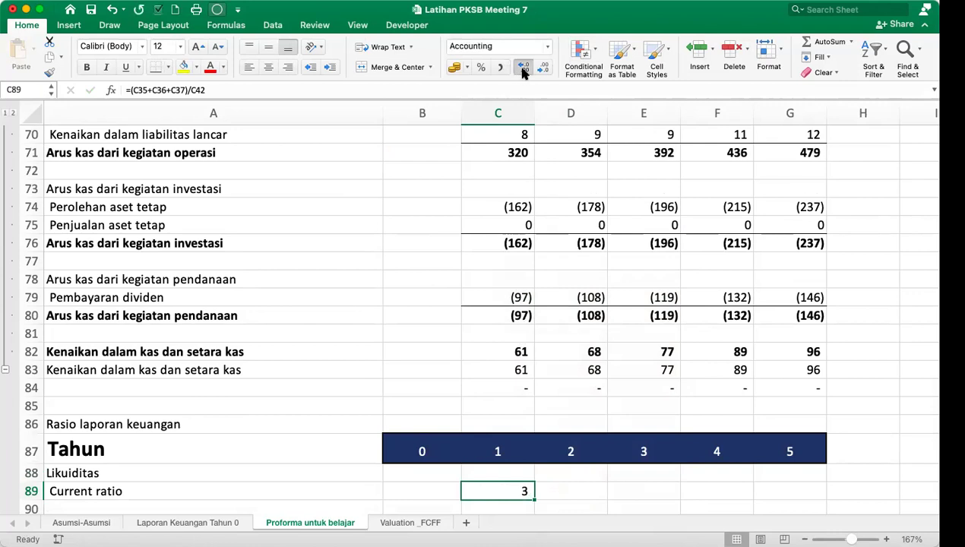
click(524, 68)
click(524, 69)
click(524, 68)
click(543, 69)
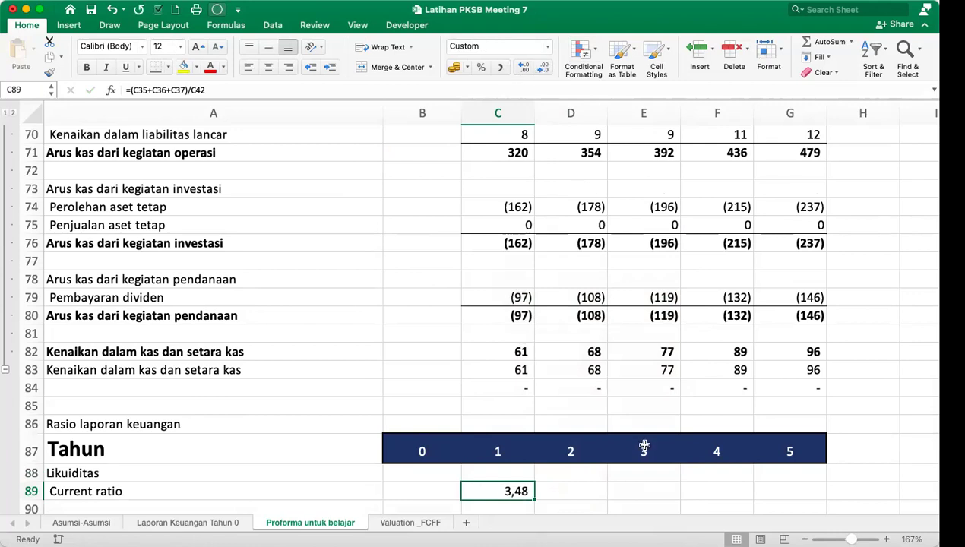
Fill the current ratio formula from C89 across to G89 and check the ratio for each year.
scroll(610, 489, down, 1)
scroll(610, 490, down, 3)
drag(534, 420, 808, 414)
click(674, 437)
click(484, 411)
click(557, 412)
click(663, 410)
click(712, 410)
click(773, 414)
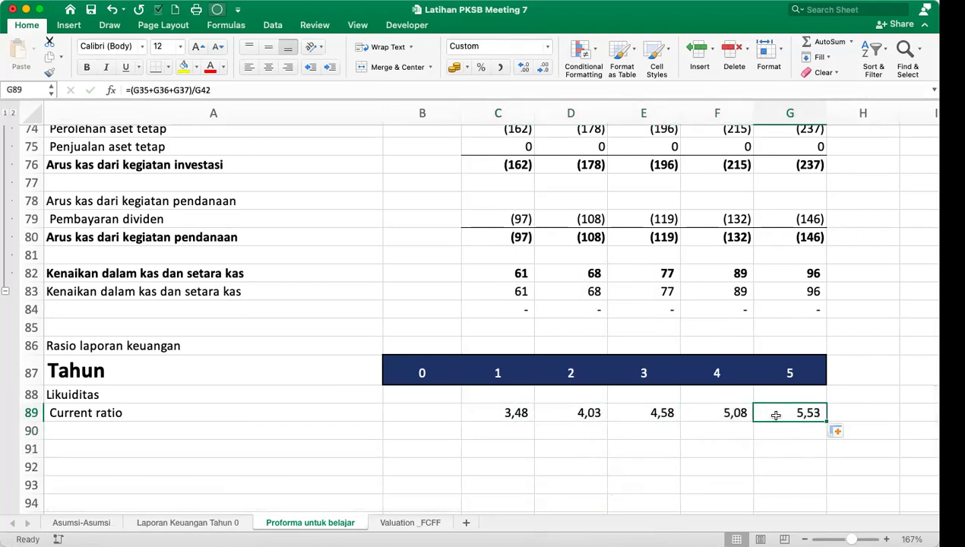
Examine the current ratios for years 1 to 5 in C89:G89 together with the Kas dan setara kas balances in B35:G35.
click(526, 430)
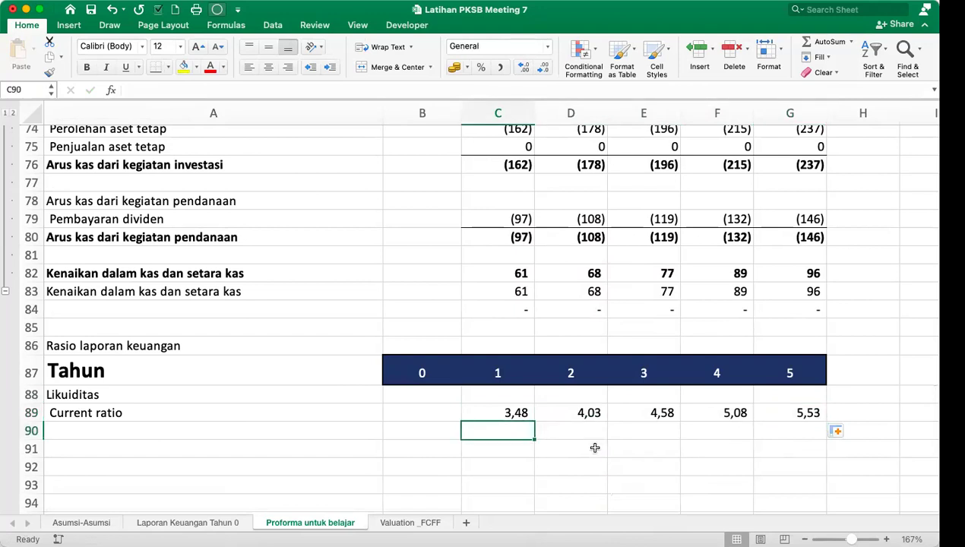
drag(511, 412, 786, 410)
click(505, 434)
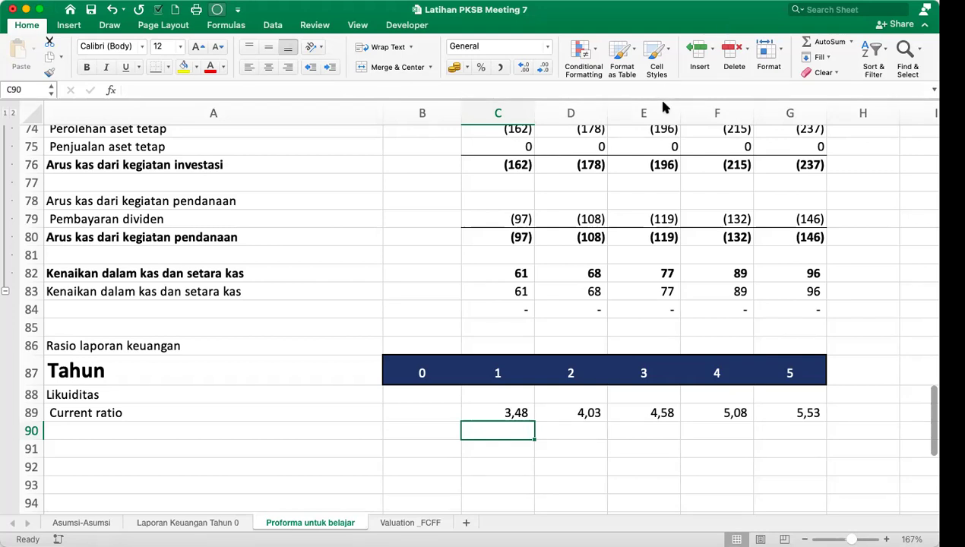
click(715, 199)
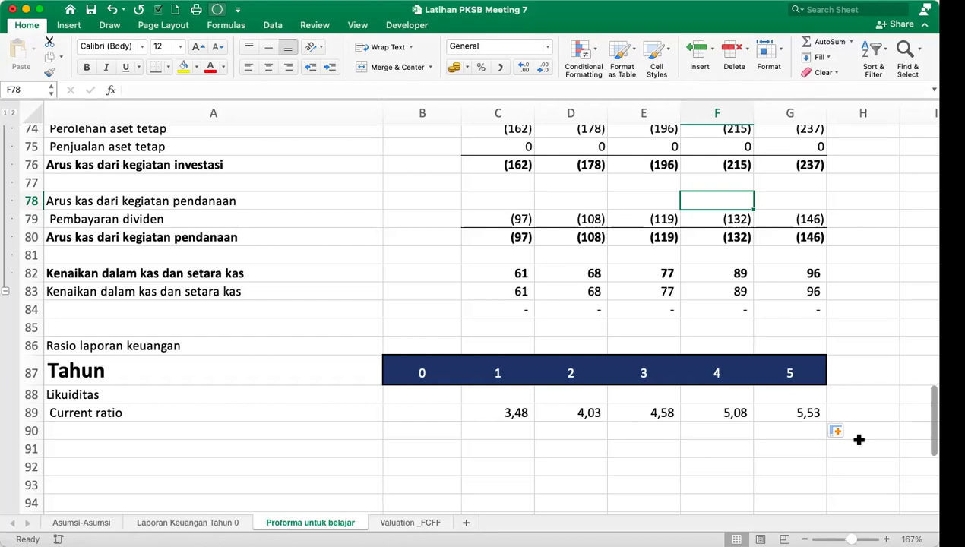
click(486, 409)
drag(486, 408, 798, 414)
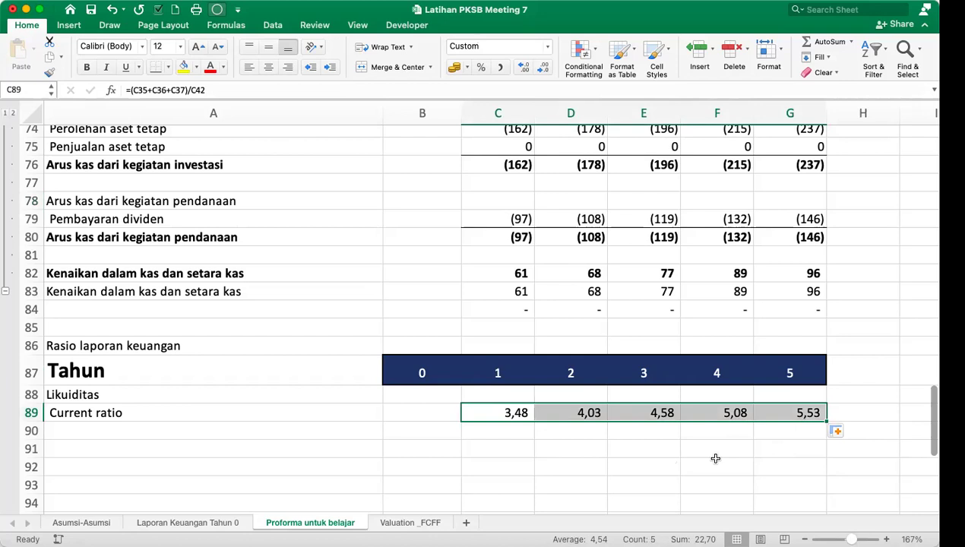
scroll(715, 458, up, 6)
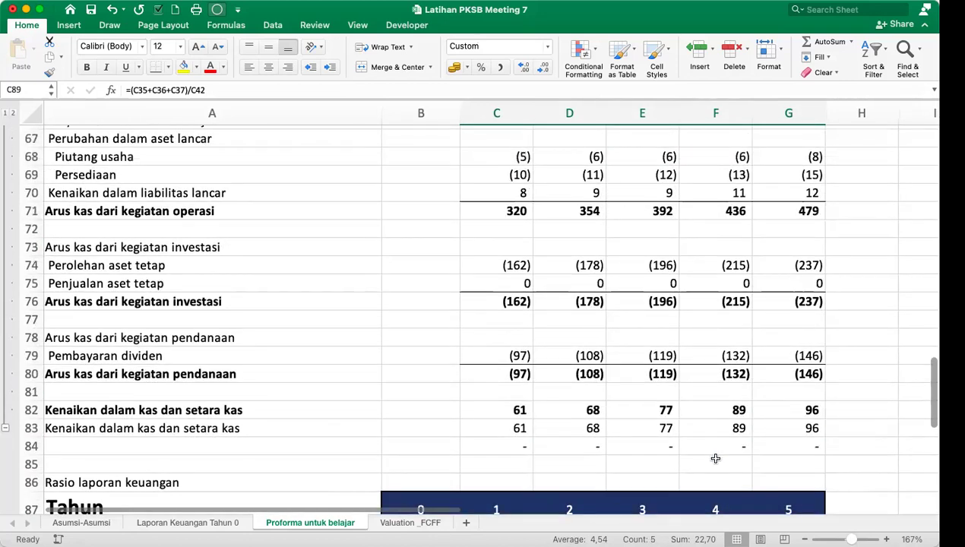
scroll(716, 458, up, 8)
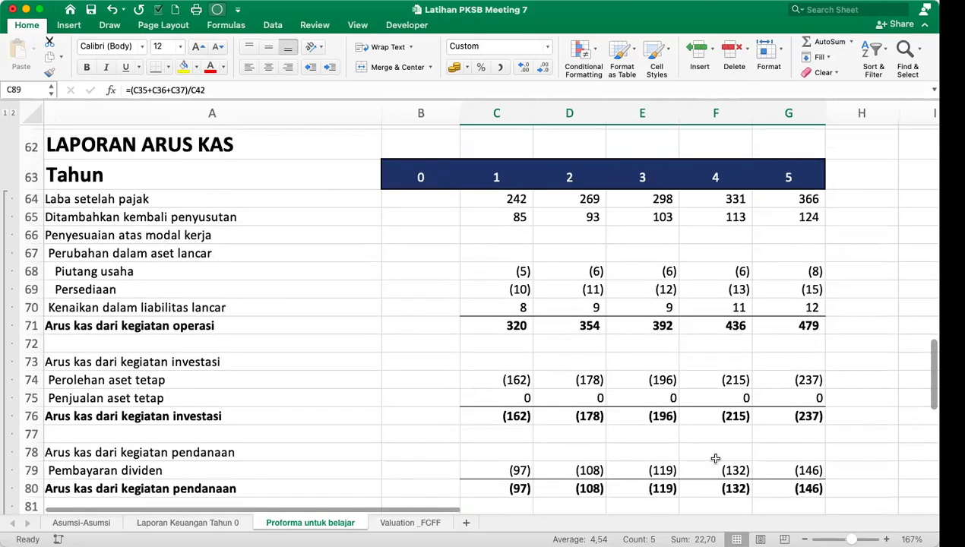
scroll(715, 458, up, 7)
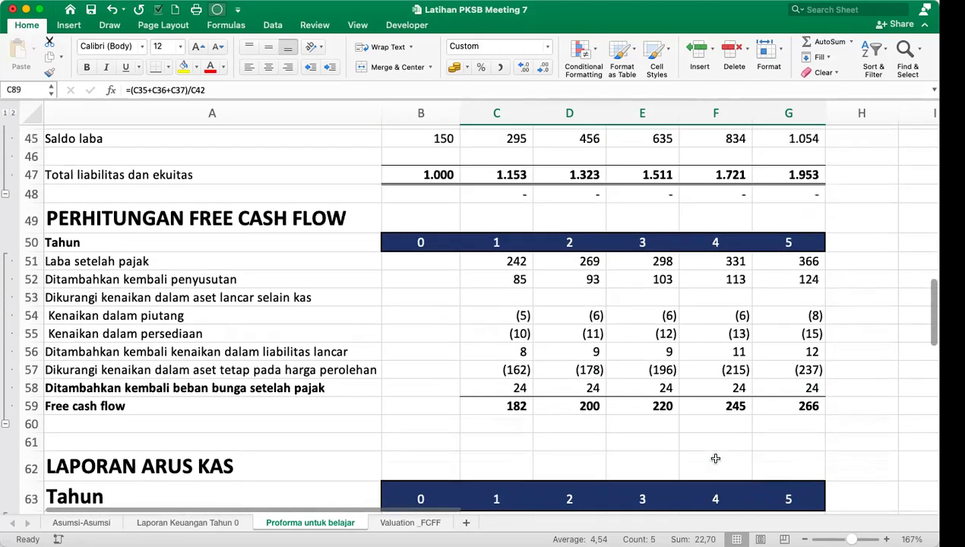
drag(456, 198, 888, 192)
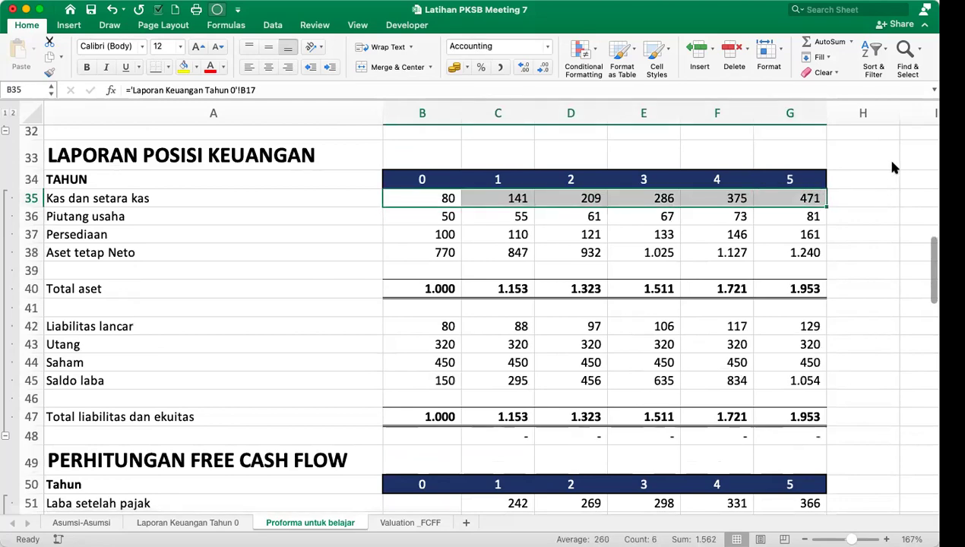
scroll(670, 352, down, 5)
scroll(669, 352, down, 15)
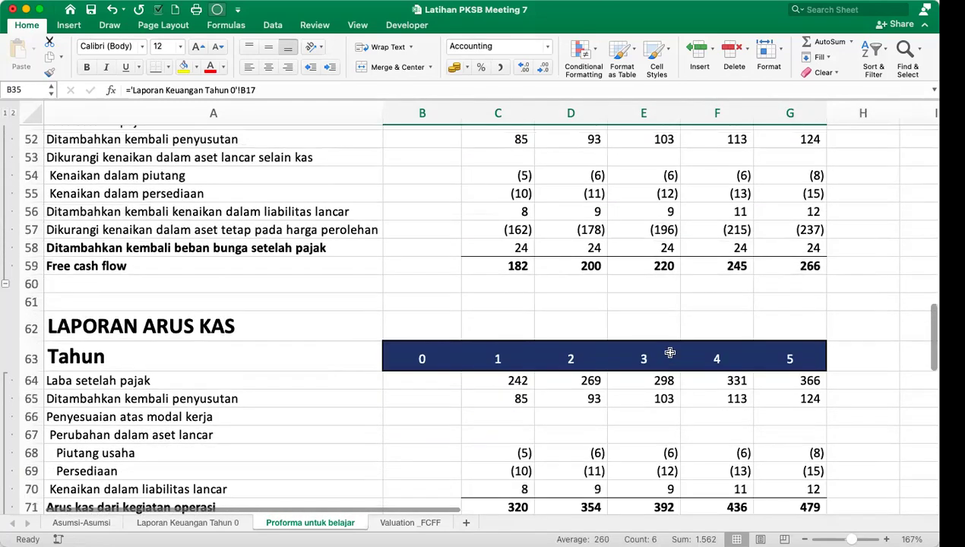
scroll(670, 351, down, 3)
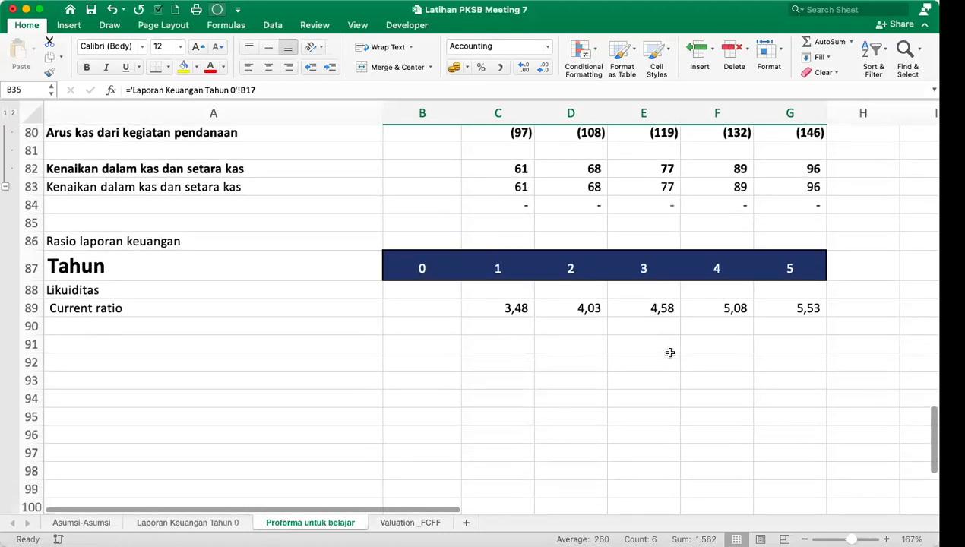
Add the label "Quick (acid test) ratio" in A90, directly below Current ratio in the Likuiditas group.
click(497, 287)
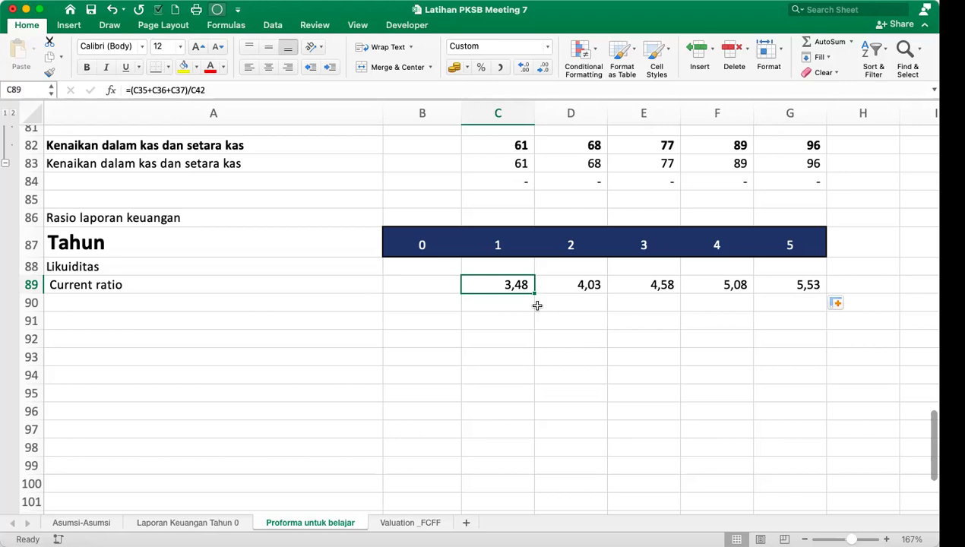
key(Down)
key(Left)
key(Left)
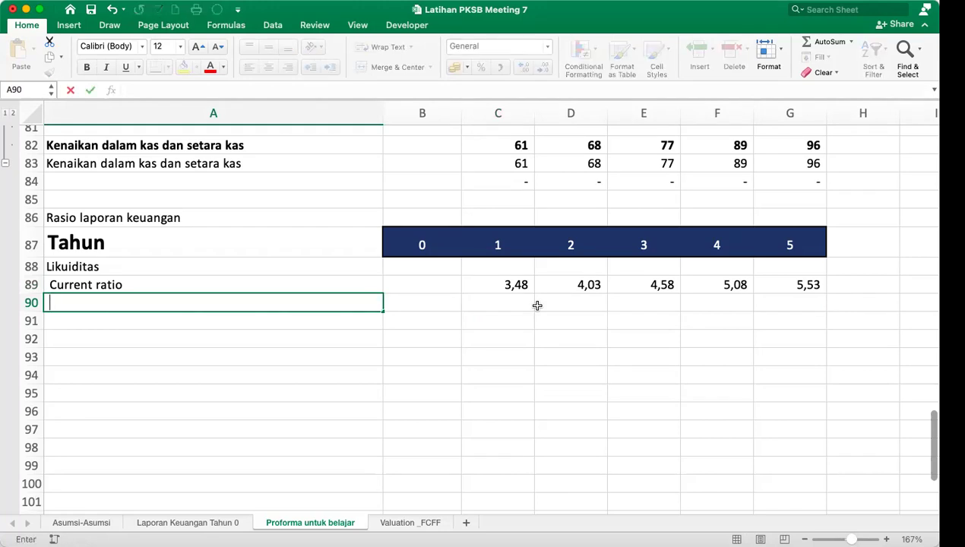
text(Quick acid te)
key(BackSpace)
key(BackSpace)
key(BackSpace)
key(BackSpace)
key(BackSpace)
key(BackSpace)
key(BackSpace)
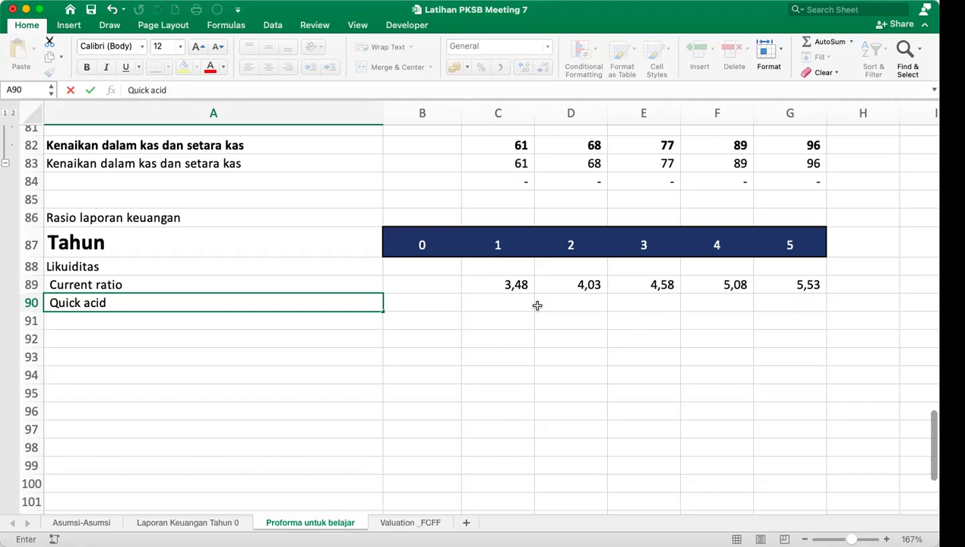
text((acid test)
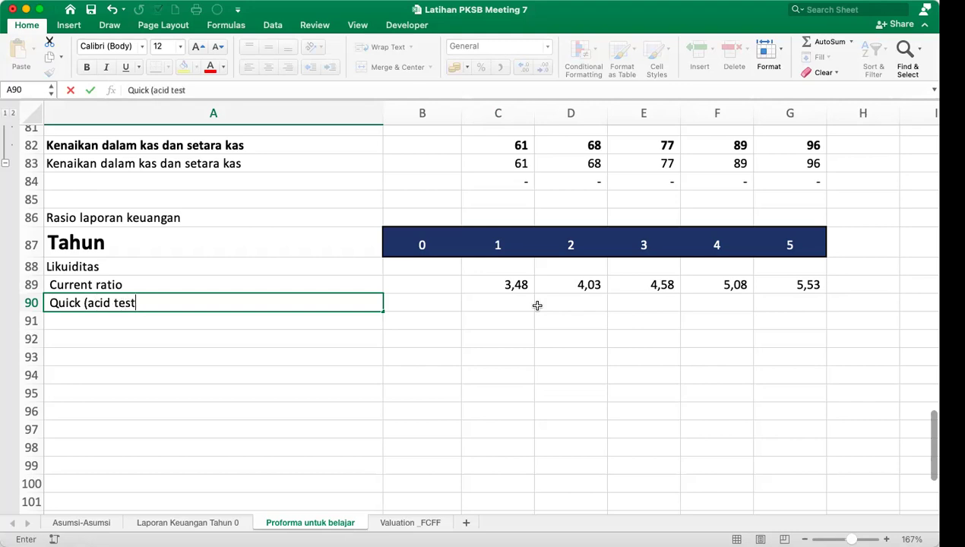
text() ratio)
key(Return)
Build the year 1 quick ratio formula =(C35+C36)/ in C90, summing Kas dan setara kas and Piutang usaha as the numerator.
key(Up)
key(Right)
key(Right)
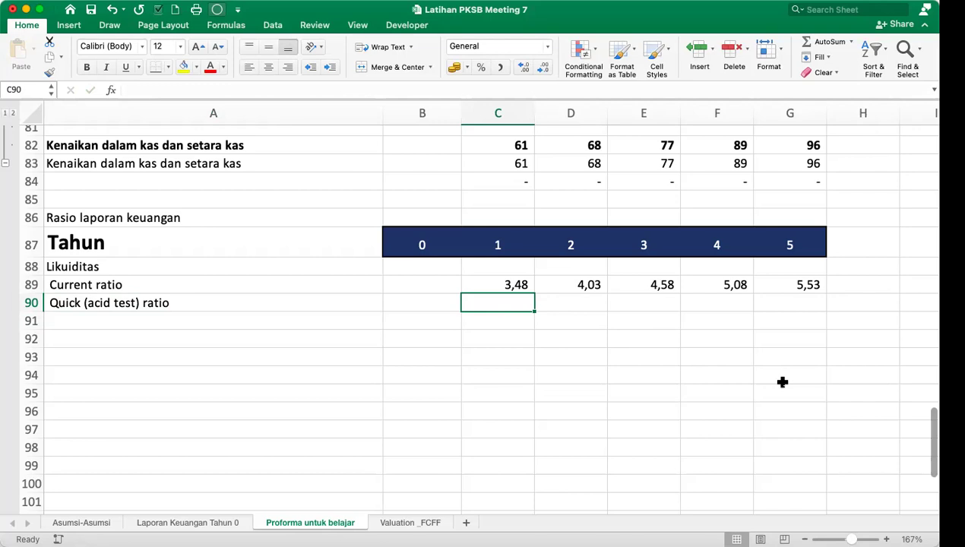
text(=)
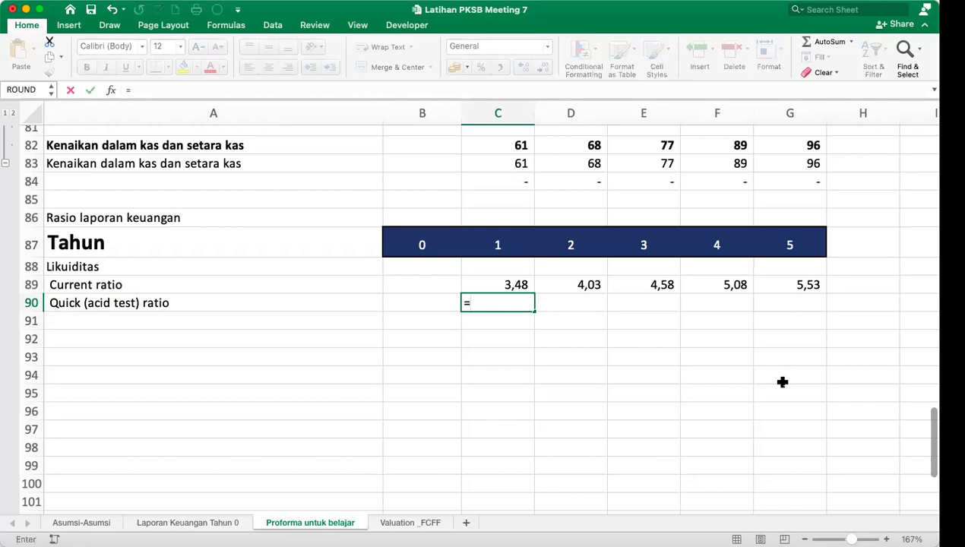
scroll(783, 382, up, 4)
scroll(783, 382, down, 3)
text(()
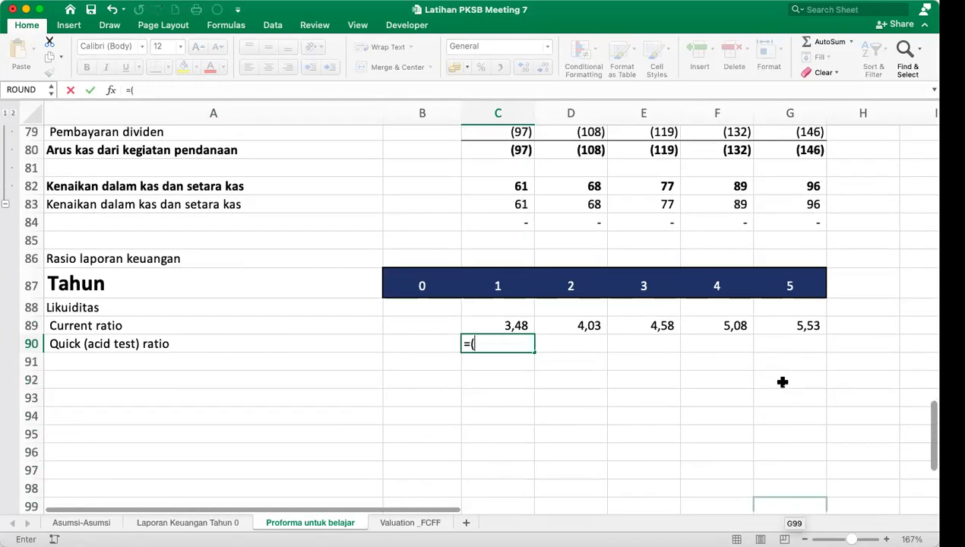
scroll(783, 383, up, 6)
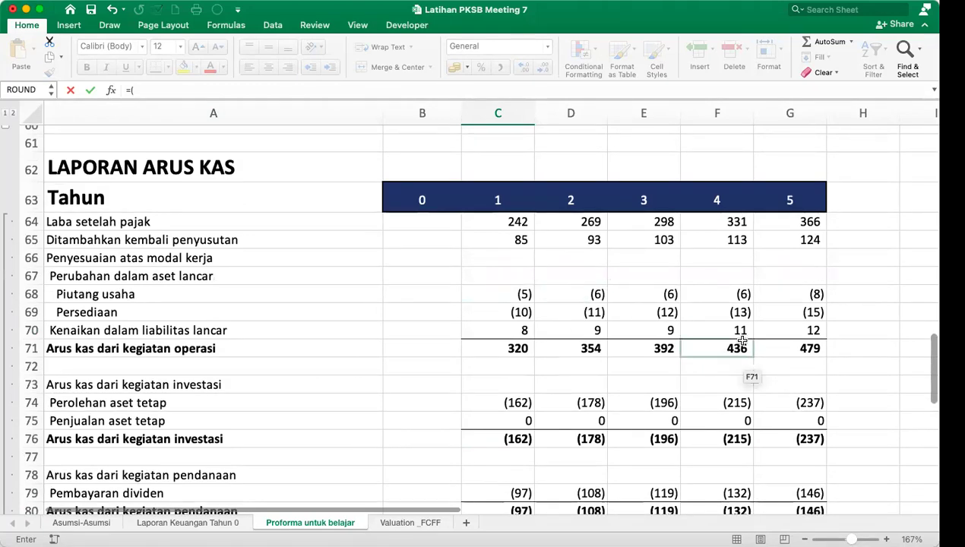
scroll(722, 345, up, 7)
scroll(684, 277, up, 4)
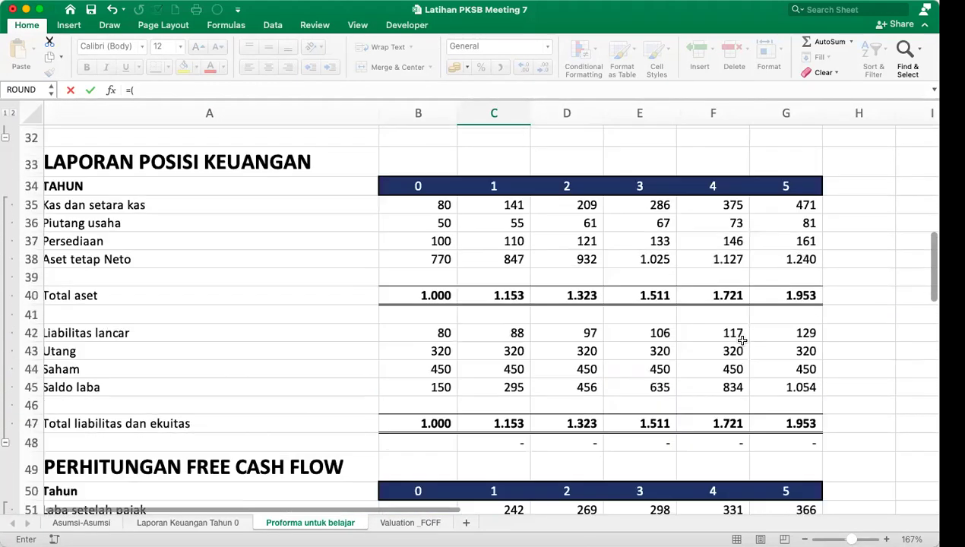
click(523, 256)
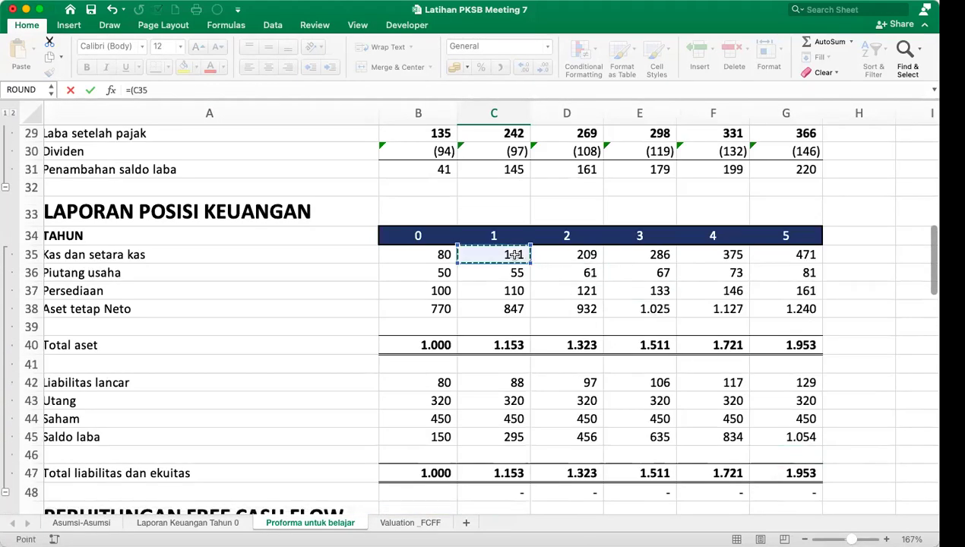
text(+)
click(516, 271)
text()/)
scroll(683, 329, down, 5)
scroll(683, 330, down, 3)
scroll(682, 346, up, 3)
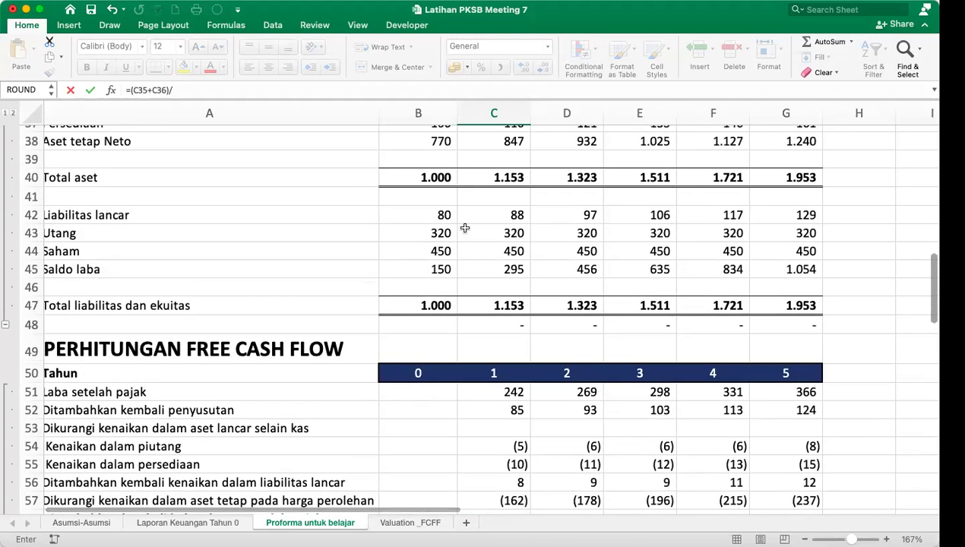
Complete the year 1 quick ratio formula in C90 as =(C35+C36)/C42.
click(516, 215)
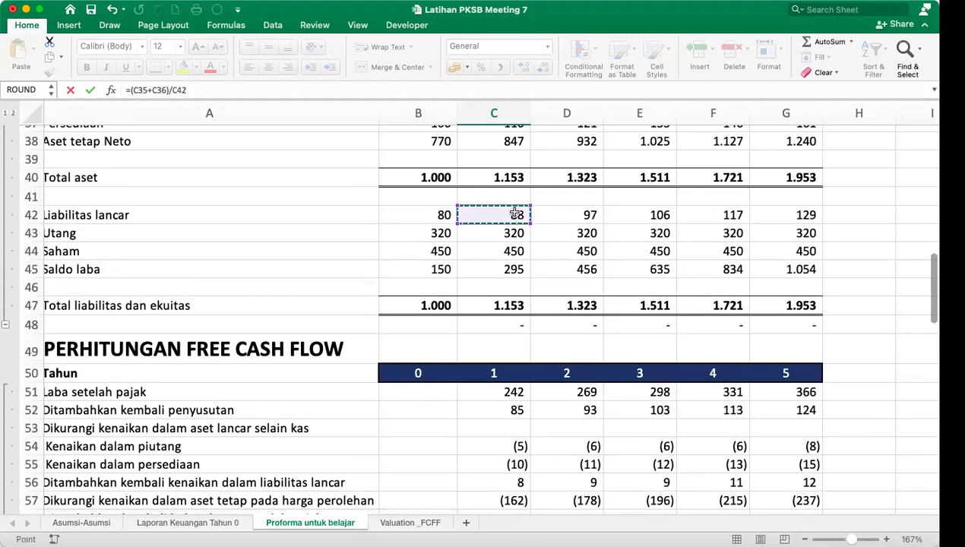
key(Return)
key(Up)
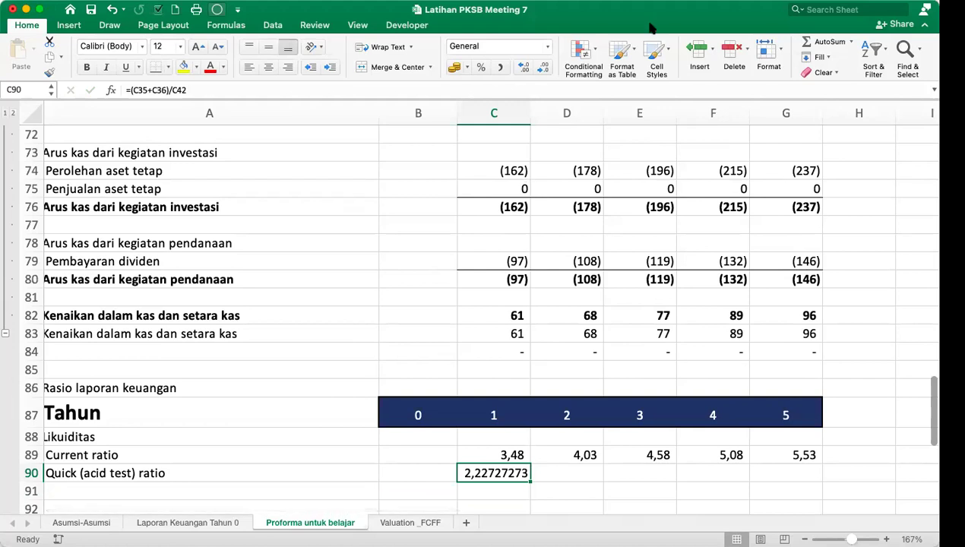
Format the year 1 quick ratio in comma style with two decimals and fill it across to year 5.
click(502, 67)
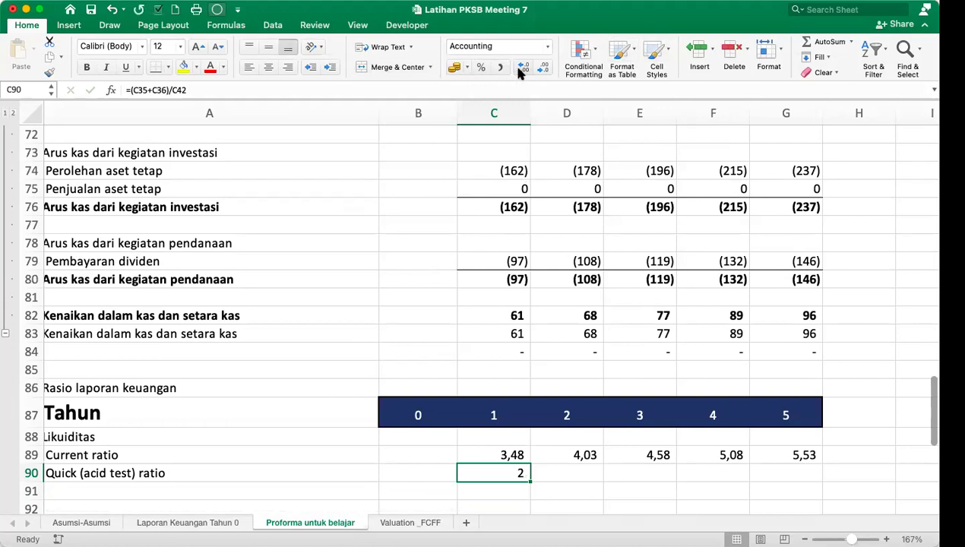
drag(531, 484, 798, 481)
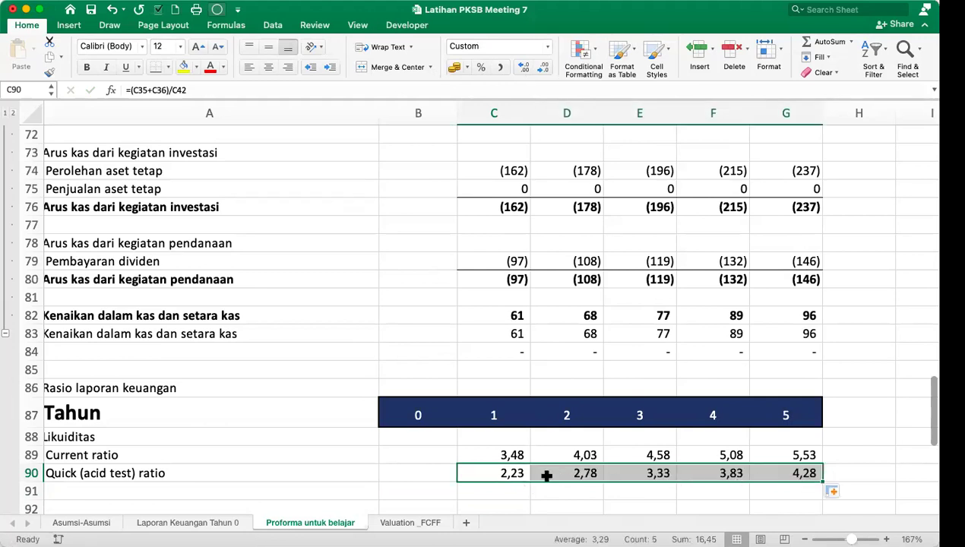
click(520, 473)
Compare the current and quick ratio formulas, then examine the Persediaan amounts for years 1 to 5 in the balance sheet.
click(509, 455)
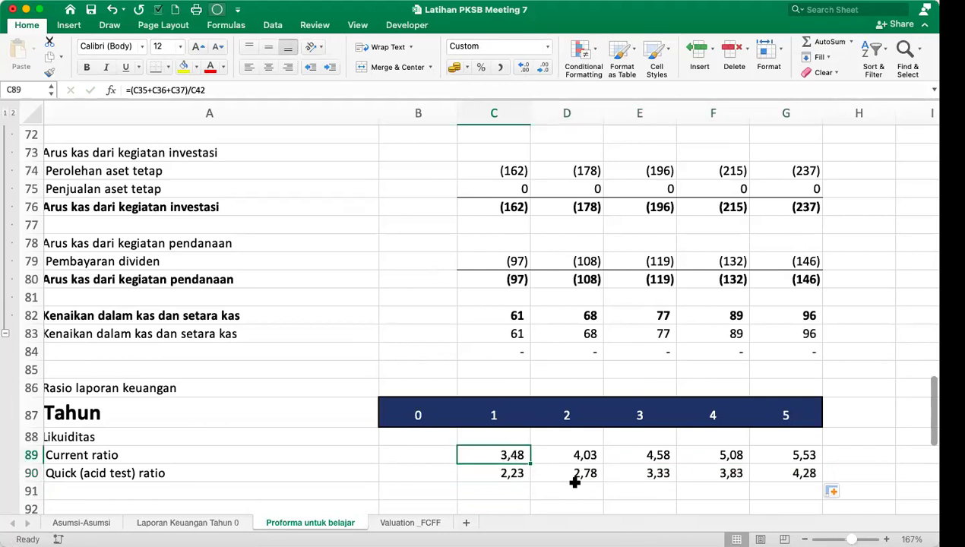
key(Down)
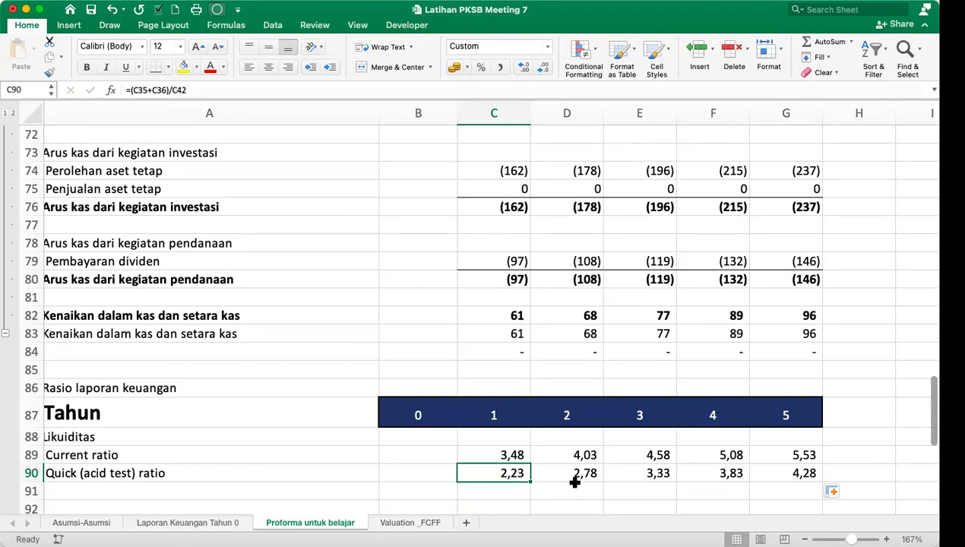
scroll(576, 481, up, 10)
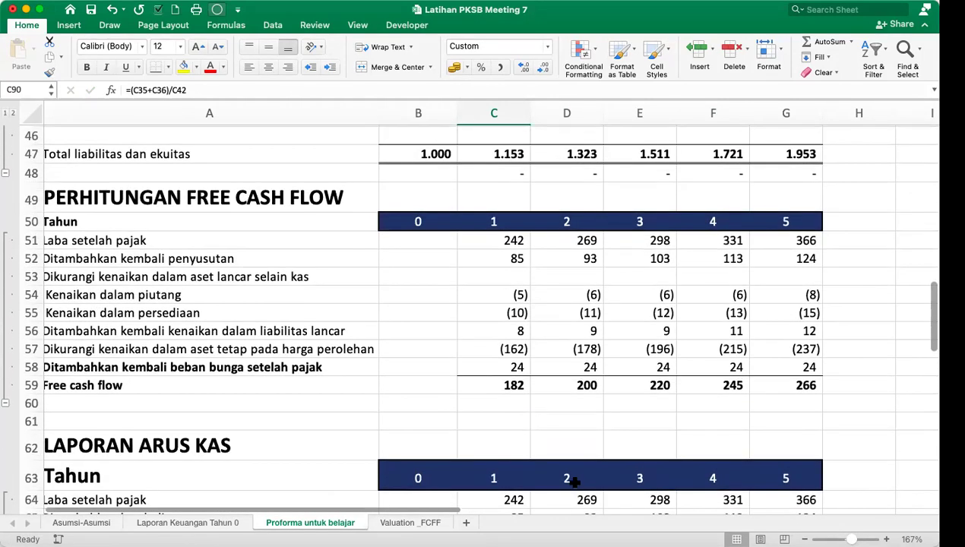
scroll(573, 340, up, 5)
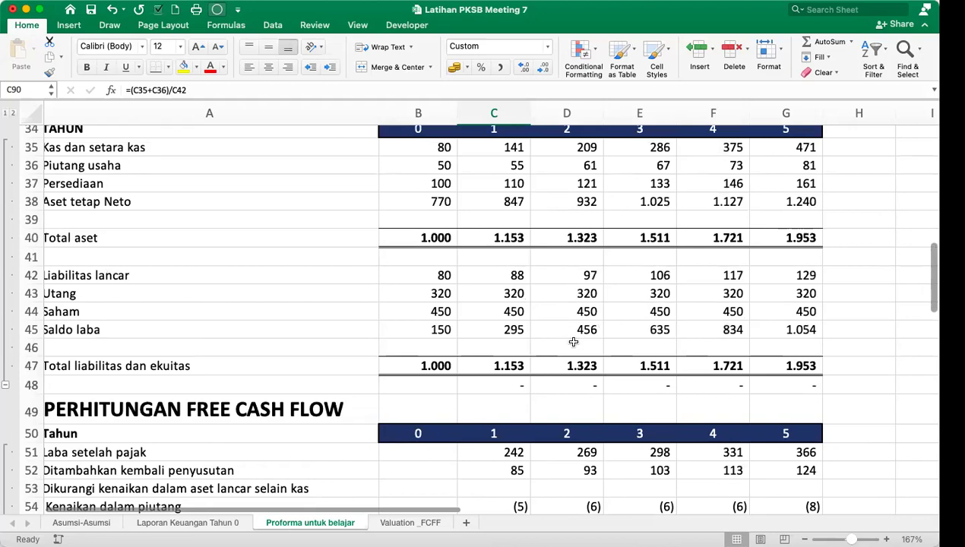
scroll(573, 342, up, 1)
click(510, 196)
drag(517, 197, 797, 196)
scroll(565, 332, down, 7)
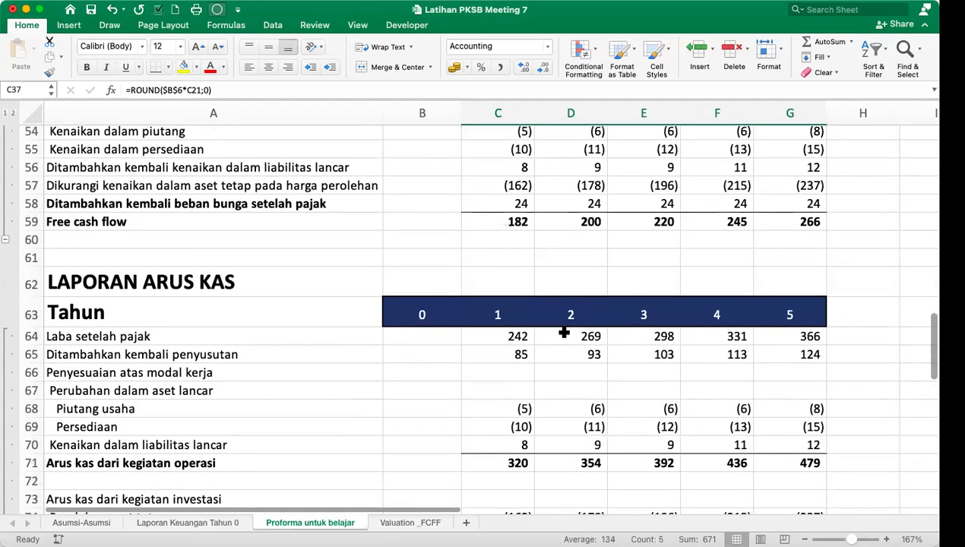
scroll(564, 332, down, 8)
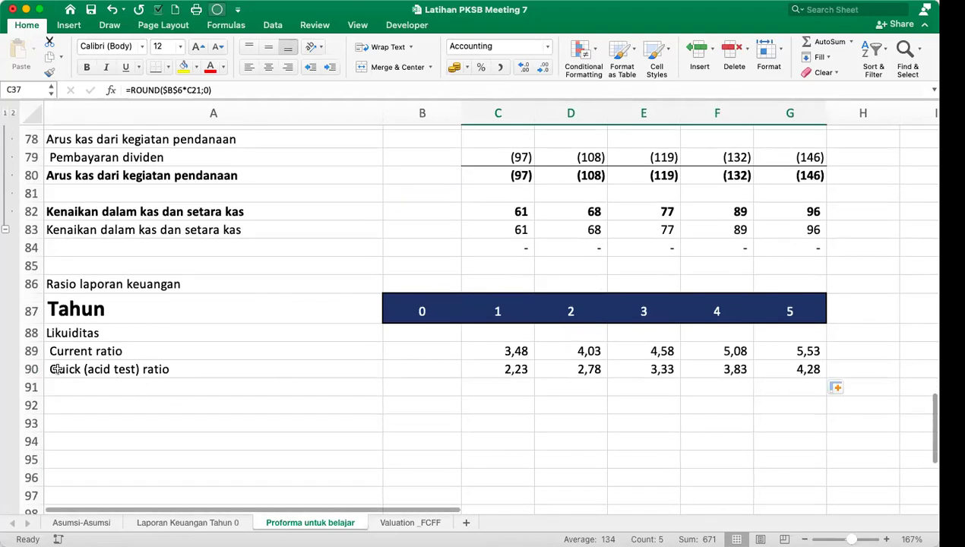
Add the label "Cash ratio" in A91 below the quick ratio.
click(142, 382)
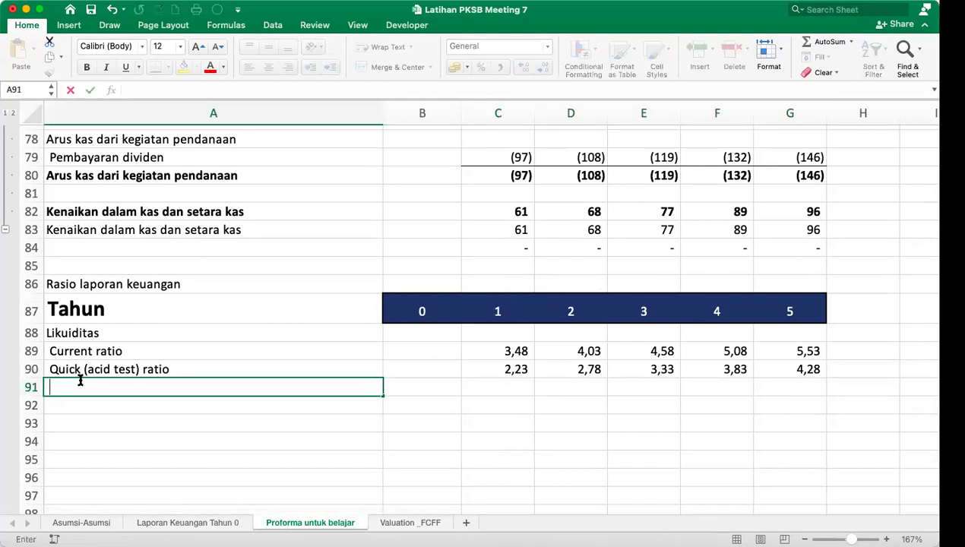
text(Cash artio)
key(Return)
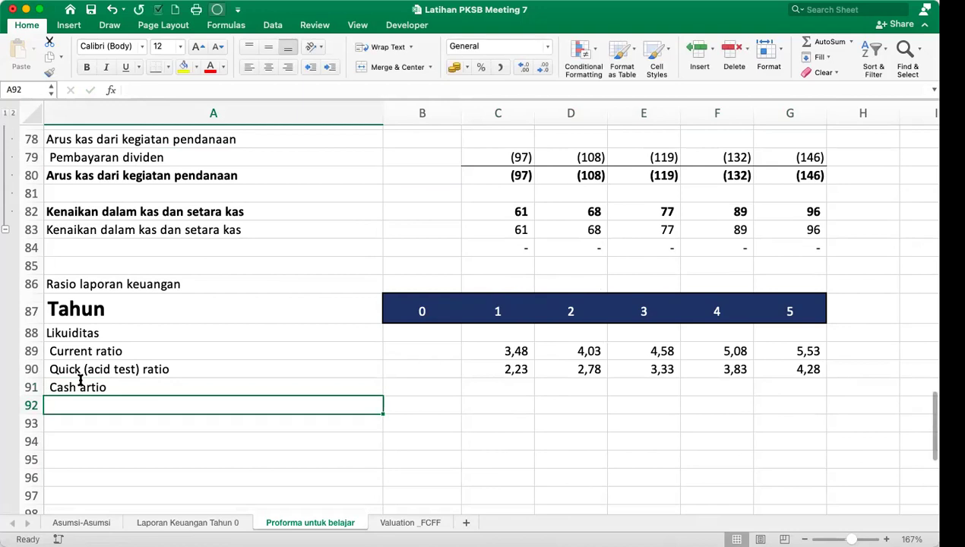
click(105, 388)
double_click(105, 389)
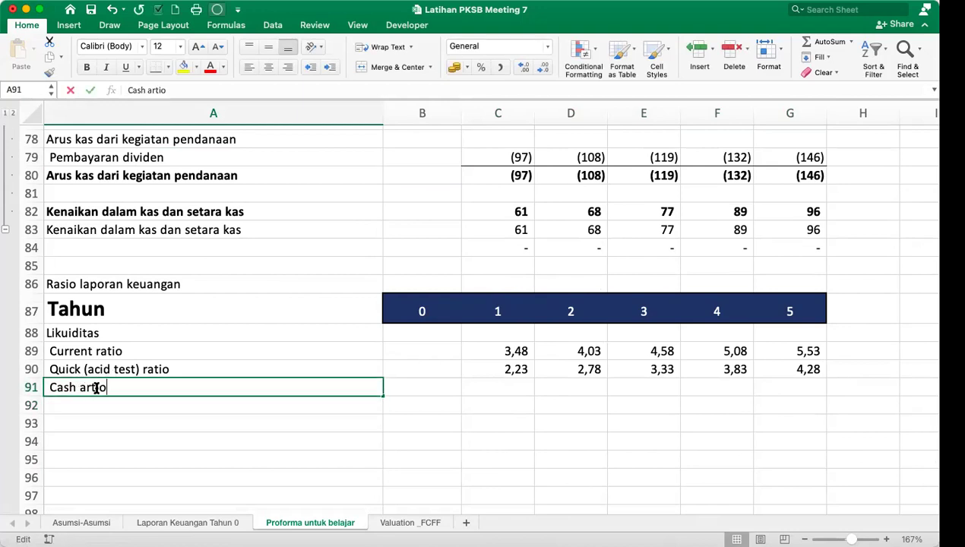
drag(79, 389, 163, 388)
text(ratio)
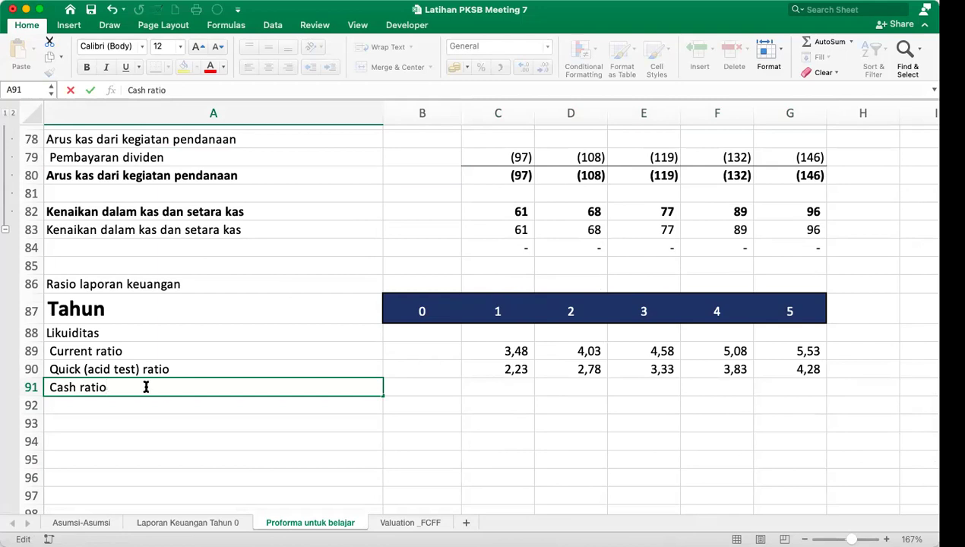
key(Return)
Calculate the year 1 cash ratio in C91 as cash divided by current liabilities, =C35/C42.
key(Up)
key(Right)
key(Right)
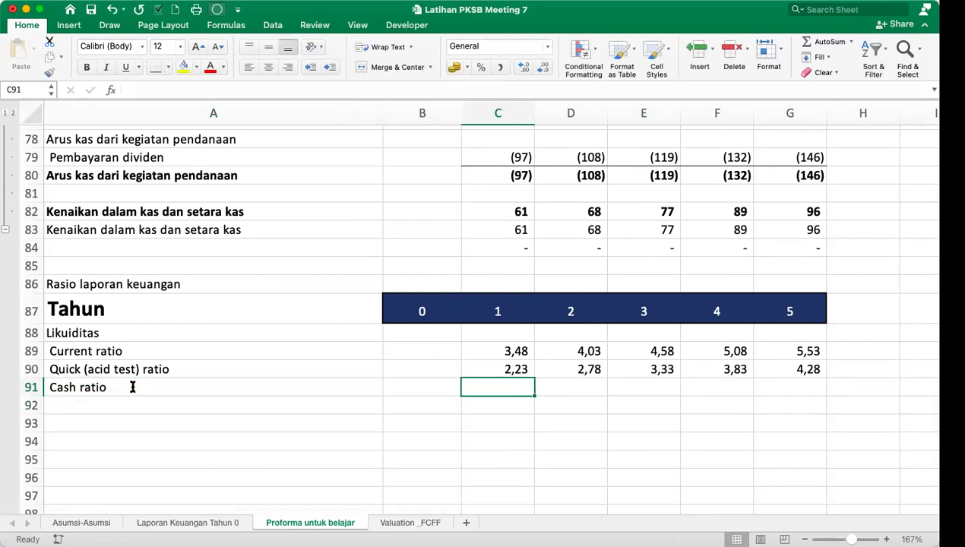
text(=)
key(Up)
key(Up)
key(Up)
key(Up)
key(Up)
key(Up)
key(Up)
key(Up)
key(Up)
key(Up)
key(Up)
key(Up)
key(Up)
key(Up)
key(Up)
key(Up)
key(Up)
key(Up)
key(Up)
key(Up)
key(Up)
key(Up)
key(Up)
key(Up)
key(Up)
key(Up)
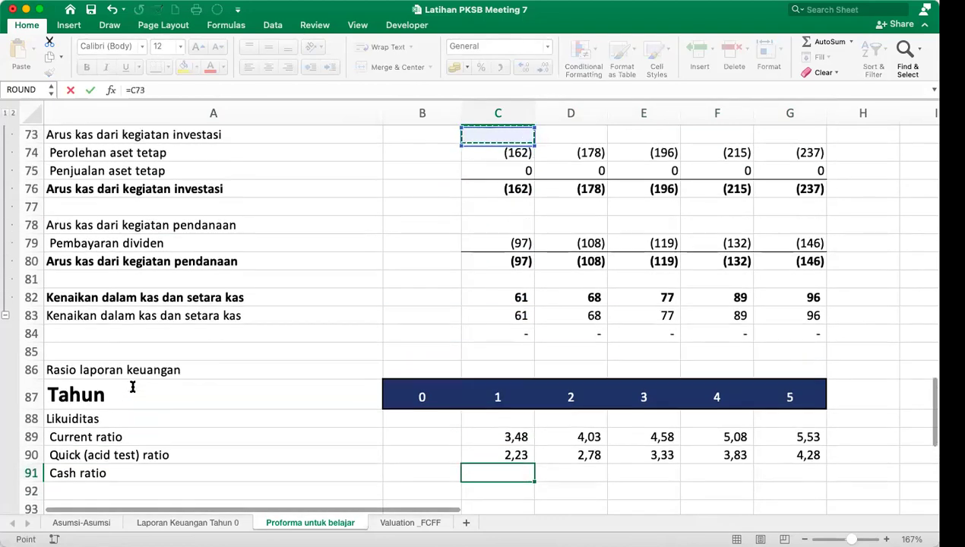
key(Up)
key(Up)
key(Up)
key(Up)
key(Up)
key(Up)
key(Up)
key(Up)
key(Up)
key(Up)
key(Up)
key(Up)
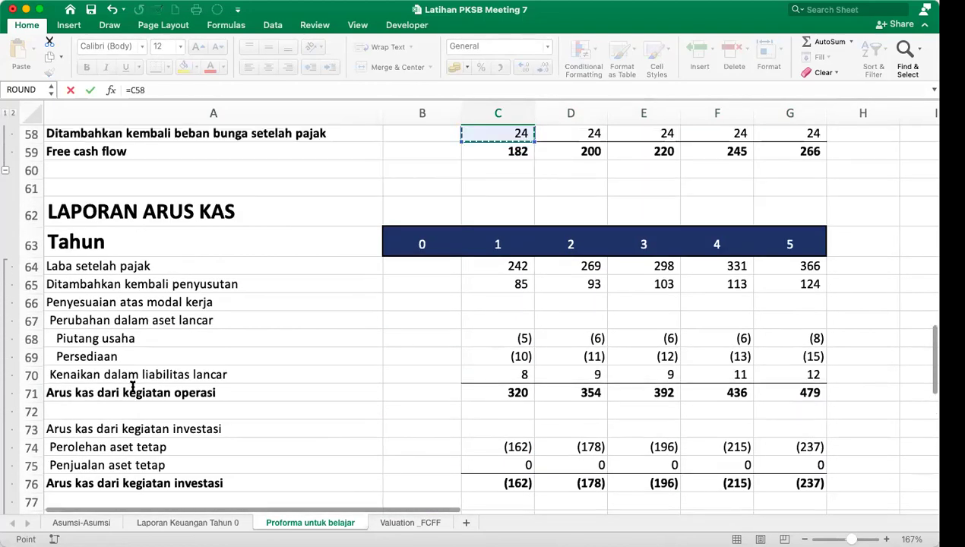
key(Up)
key(Up)
key(Up)
key(Up)
key(Up)
key(Up)
key(Up)
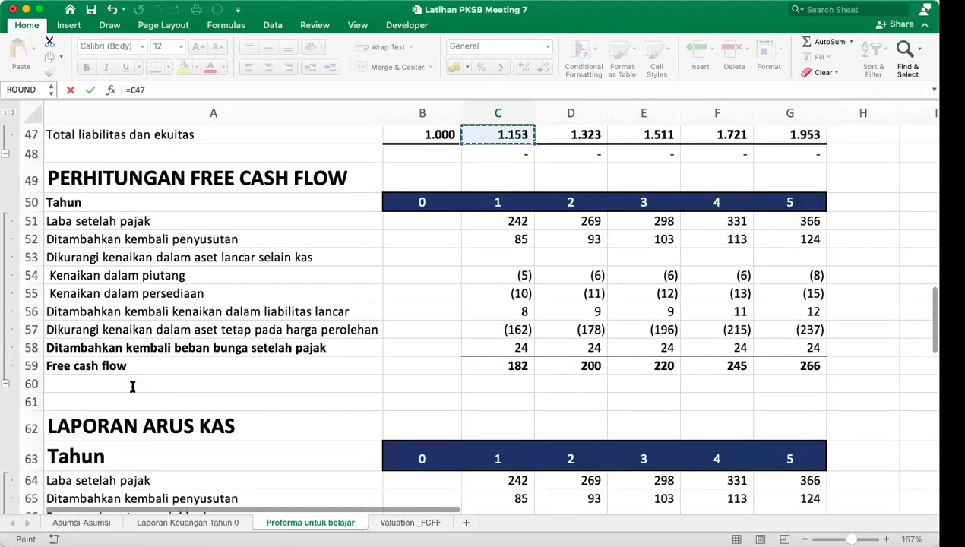
key(Up)
key(Up)
key(Up)
key(Up)
key(Up)
key(Up)
key(Up)
key(Up)
key(Up)
key(Up)
key(Up)
key(Up)
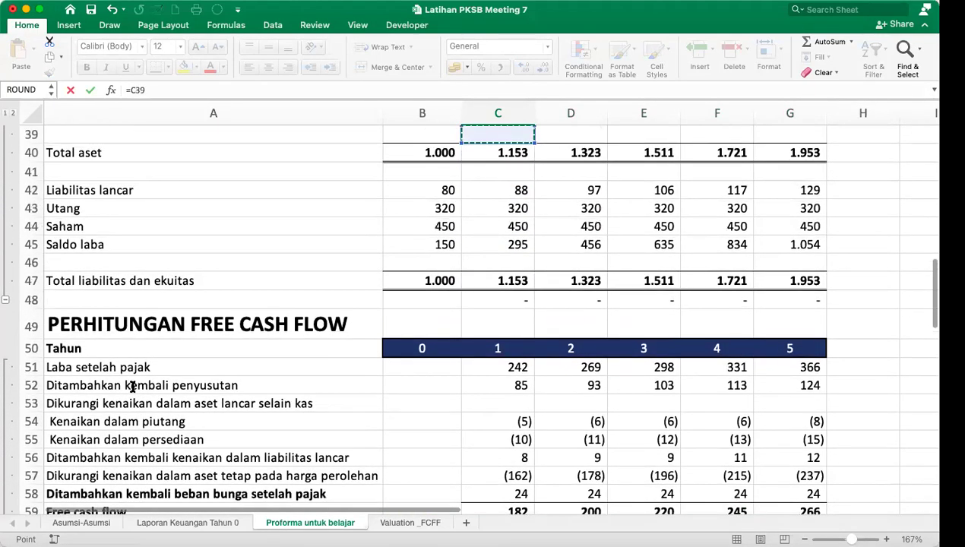
key(Down)
key(Down)
key(Down)
key(Down)
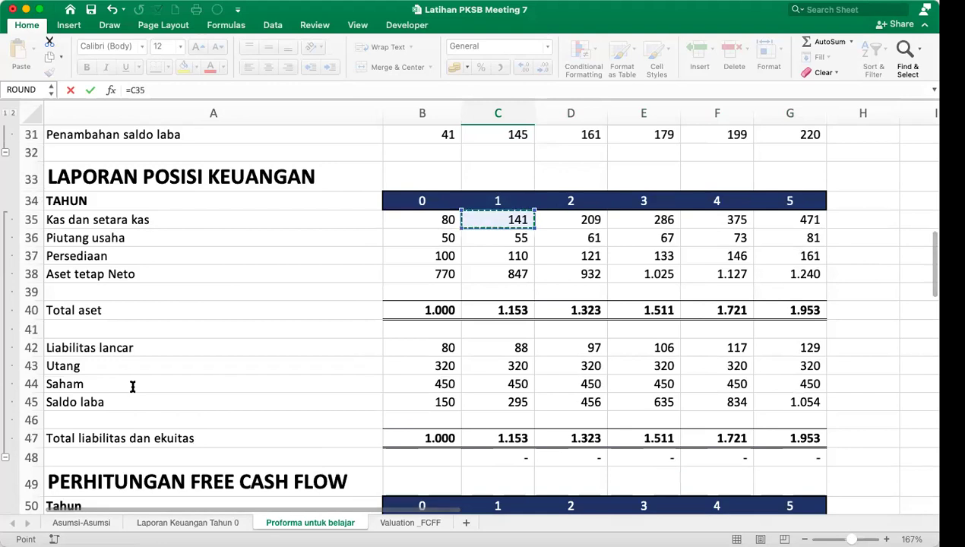
text(/)
click(513, 347)
key(Return)
Format the year 1 cash ratio in comma style with two decimals and fill it across to year 5.
scroll(514, 350, down, 3)
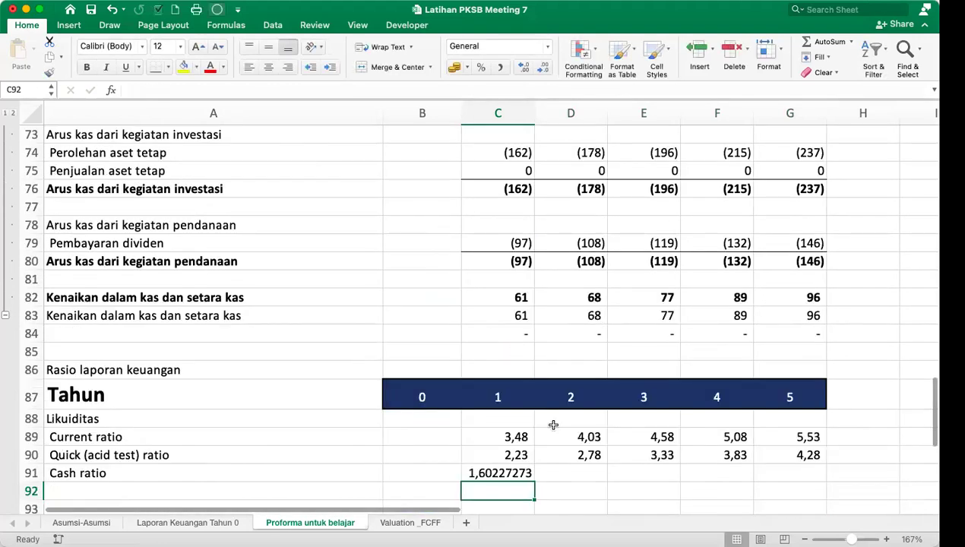
click(511, 473)
click(500, 67)
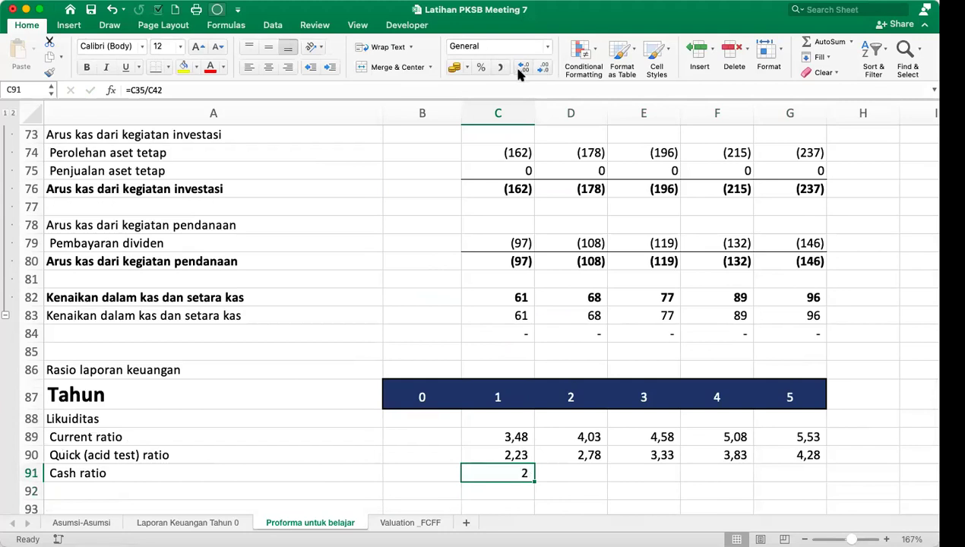
click(522, 67)
click(523, 67)
drag(535, 482, 820, 474)
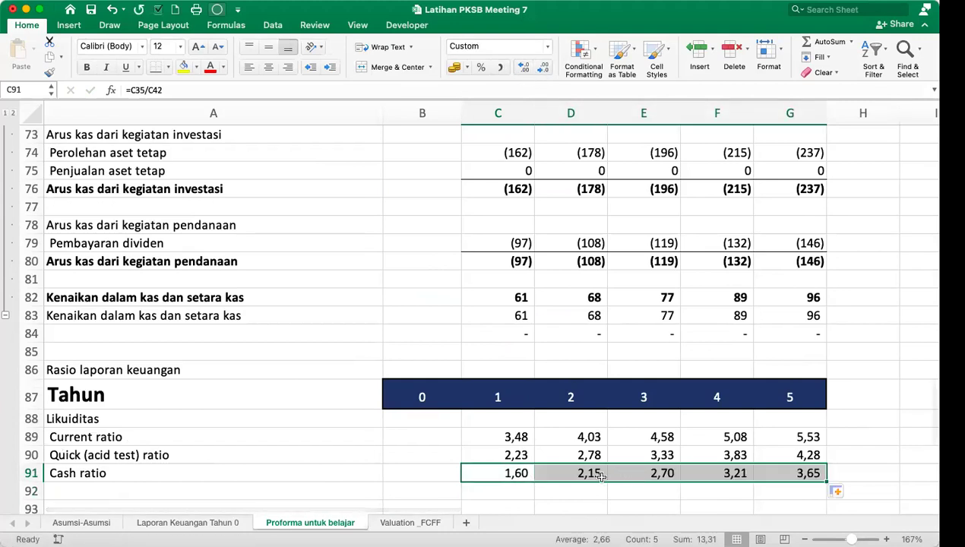
click(513, 473)
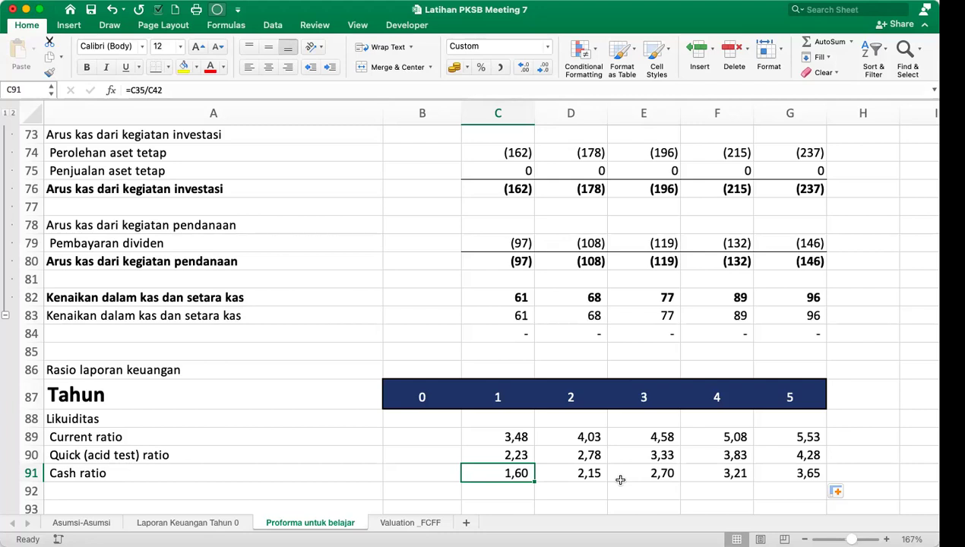
click(563, 490)
click(528, 496)
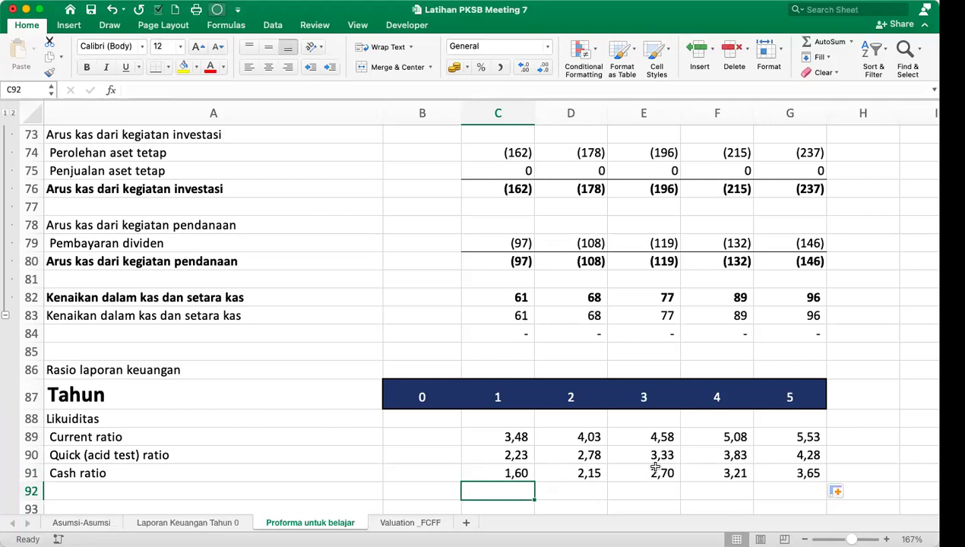
scroll(656, 410, down, 5)
click(125, 405)
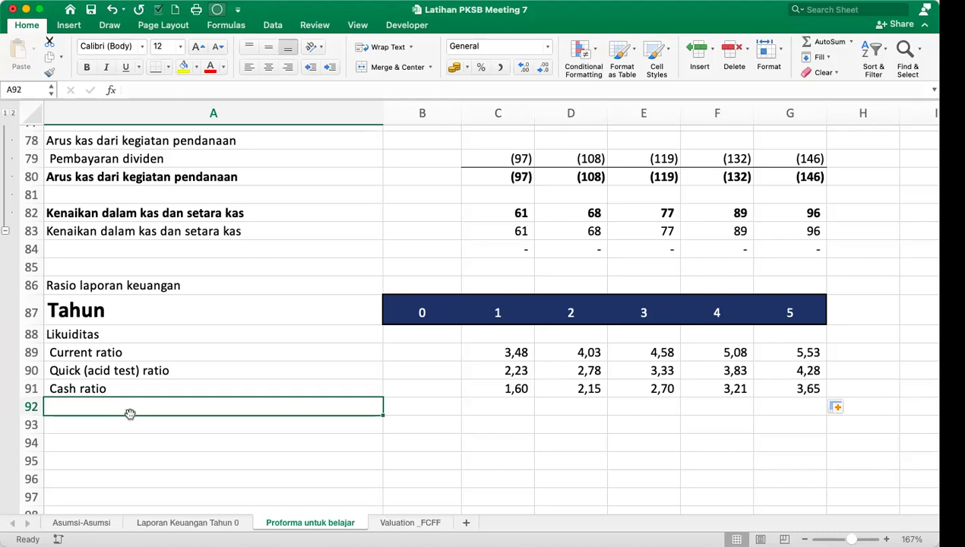
Make the Likuiditas heading bold and add a bold heading "Activity" in A93.
click(102, 334)
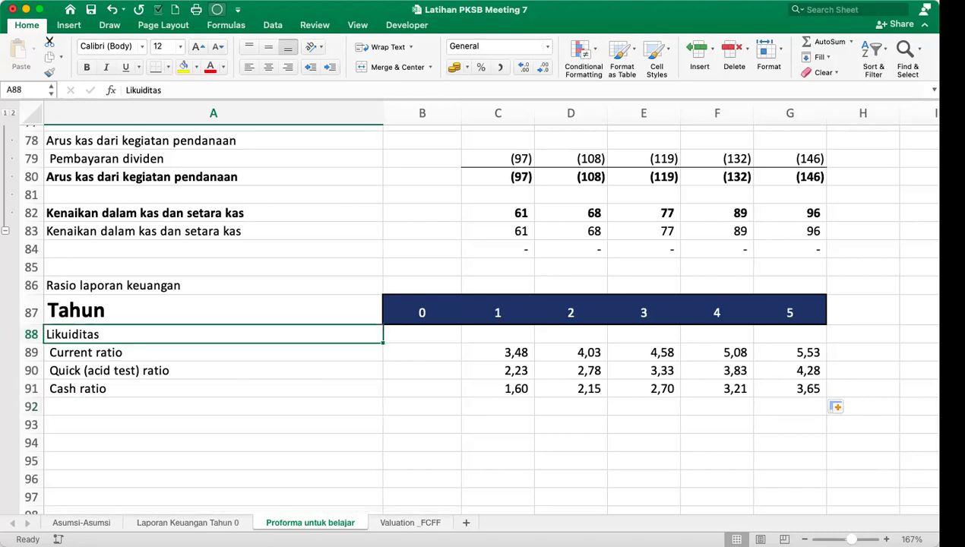
click(87, 67)
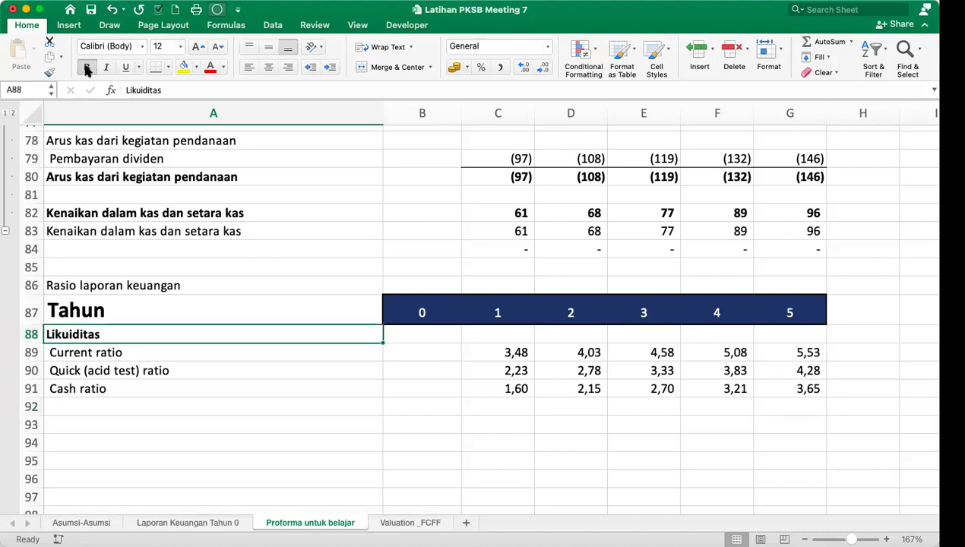
click(76, 424)
text(Ac)
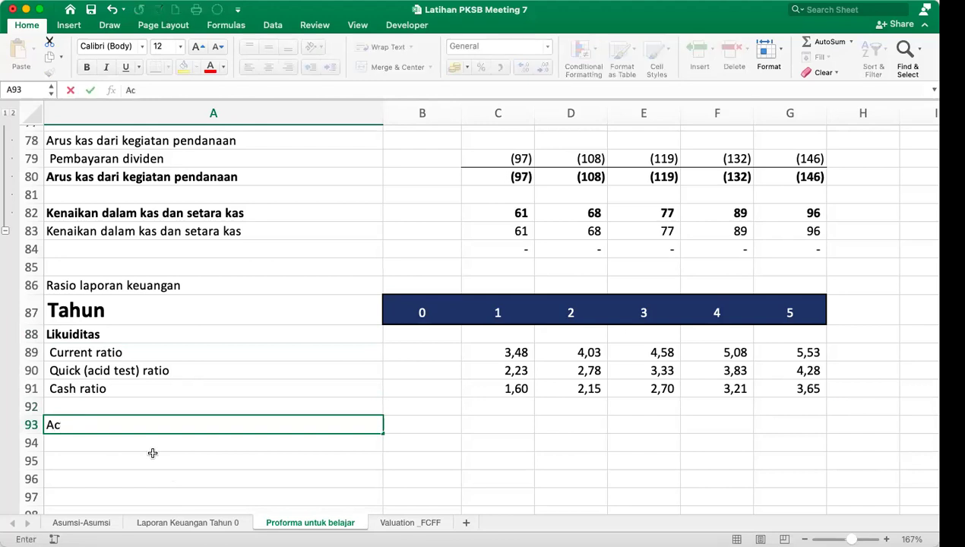
text(tivity)
key(Return)
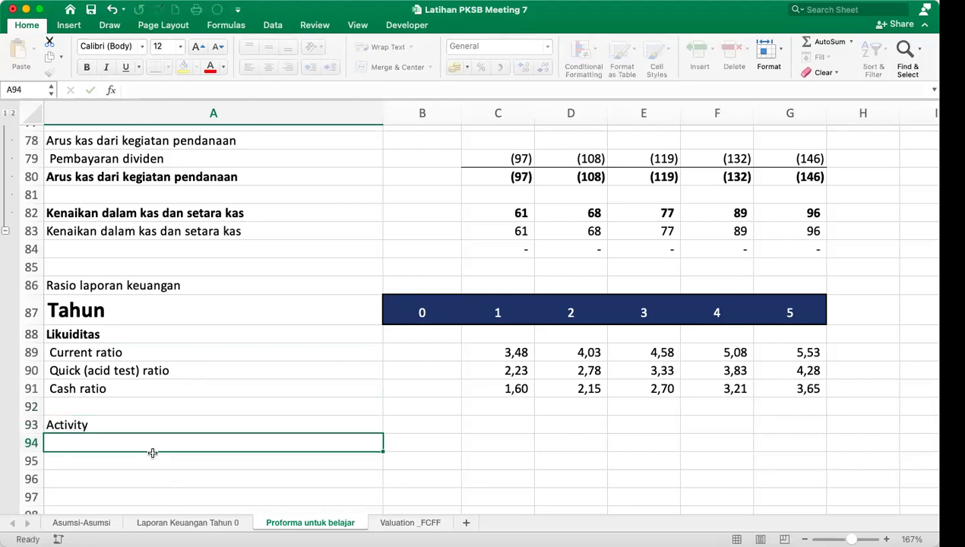
click(125, 426)
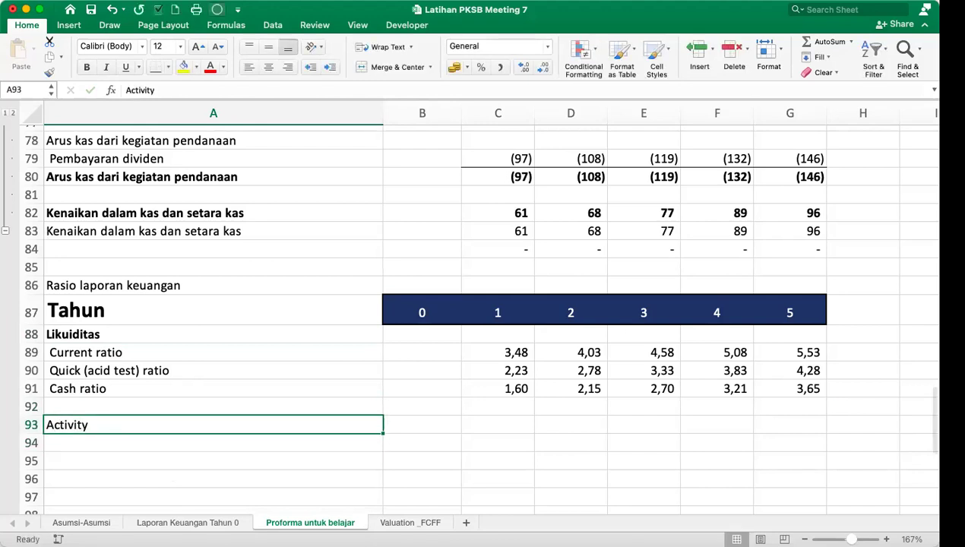
click(87, 67)
Add the label "AR turnover" in A94 under the Activity heading.
click(112, 444)
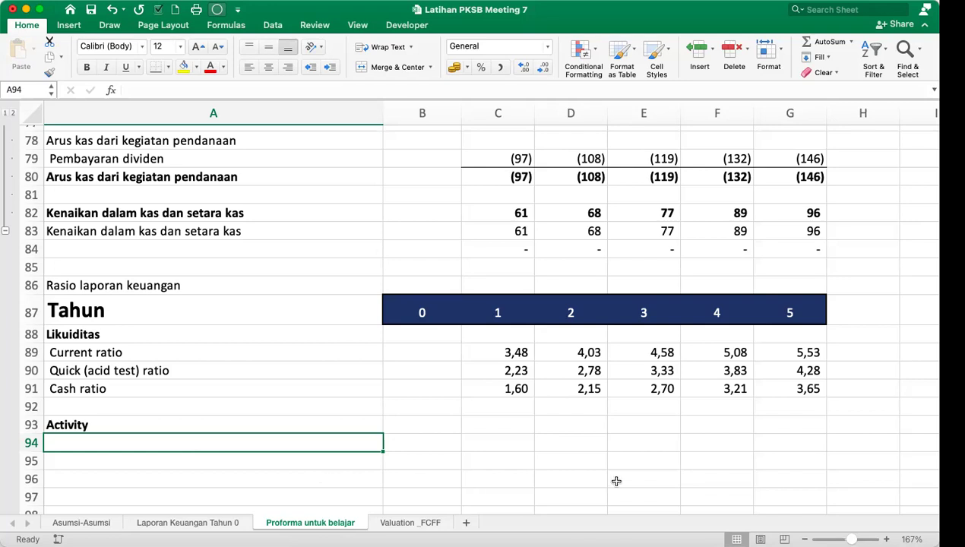
text(T)
key(BackSpace)
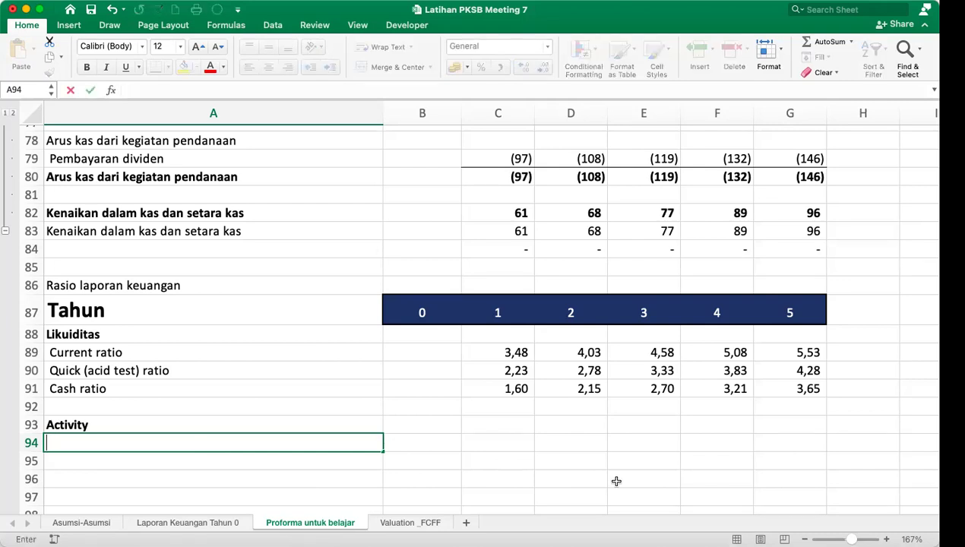
text(AR turnover)
key(Return)
Enter the year 1 AR turnover formula in C94 as sales divided by the sum of year 1 and year 0 receivables, =C21/(C36+B36).
key(Up)
key(Right)
key(Right)
text(=)
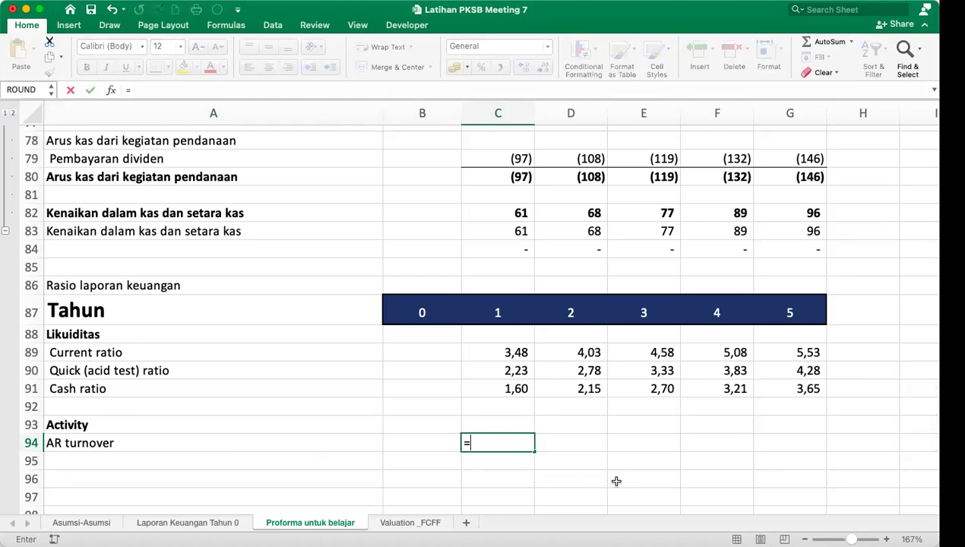
scroll(617, 481, up, 5)
scroll(566, 425, up, 5)
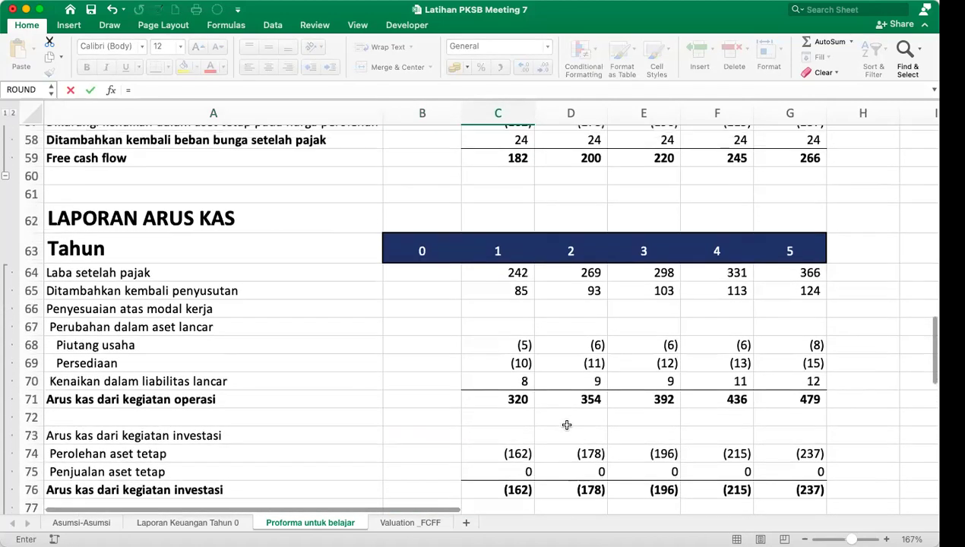
scroll(566, 425, up, 8)
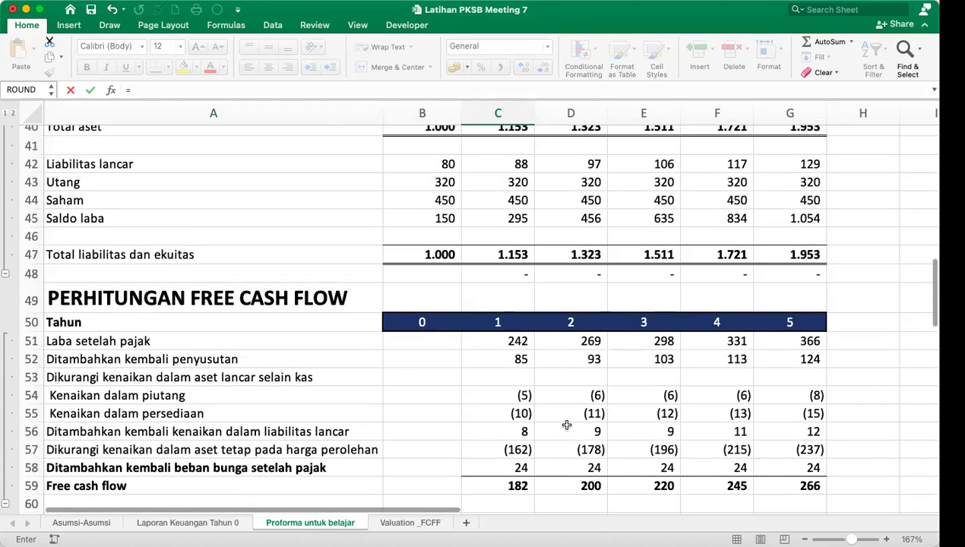
scroll(566, 425, up, 1)
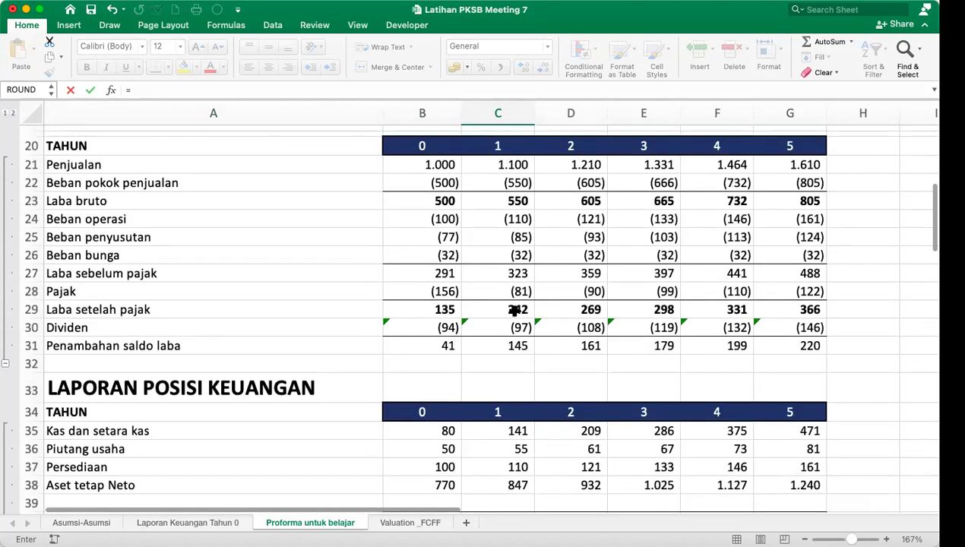
click(517, 163)
text(/)
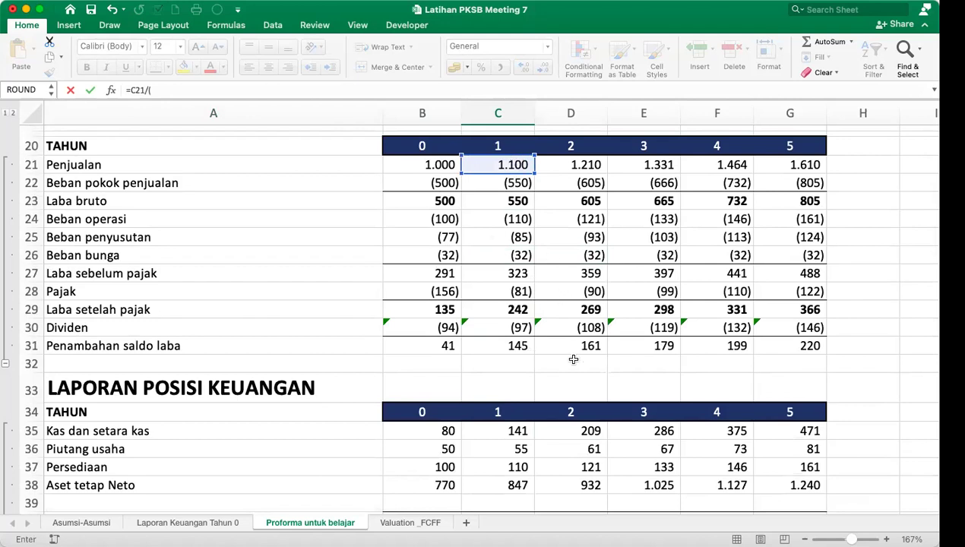
text(()
click(511, 450)
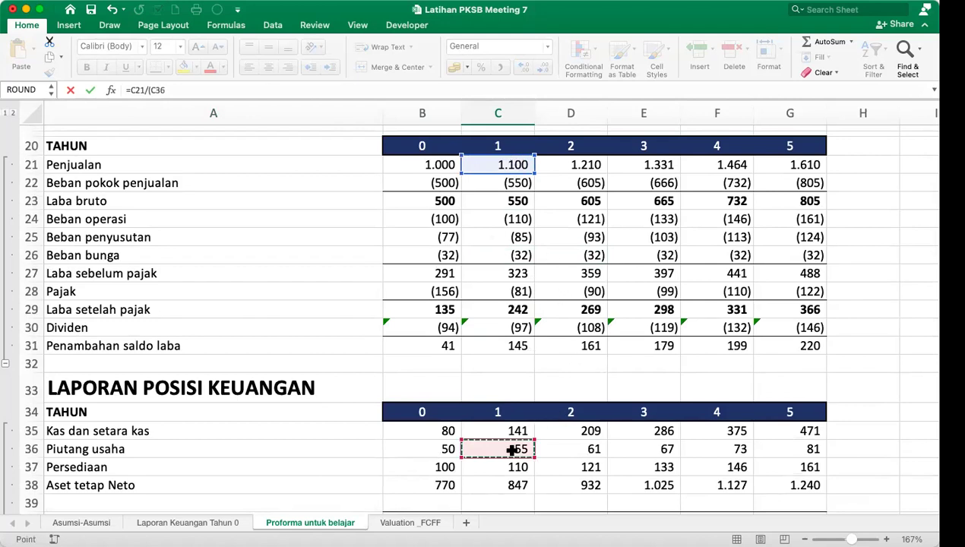
text(+)
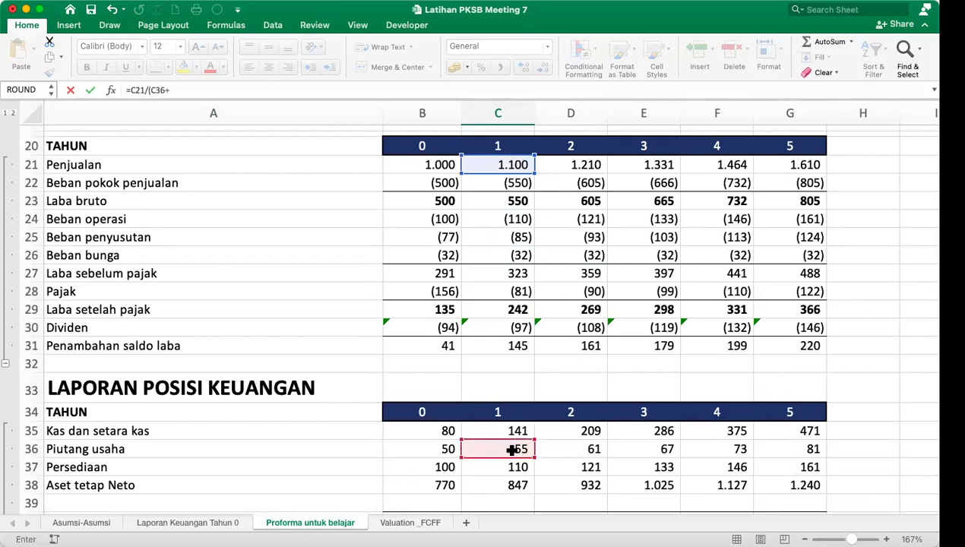
click(428, 449)
text())
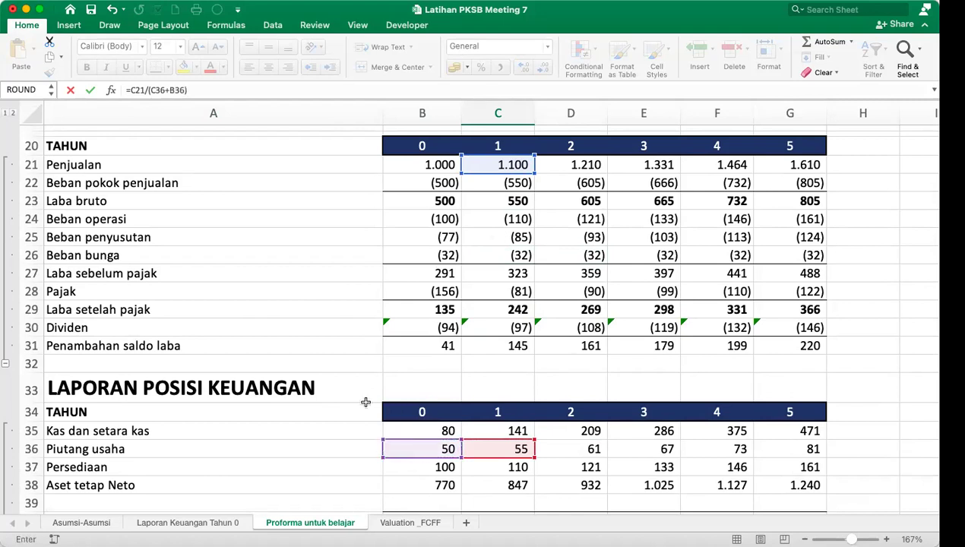
Multiply the sales in the C94 formula by 2 so it reads =2*C21/(C36+B36).
click(129, 90)
text(2*)
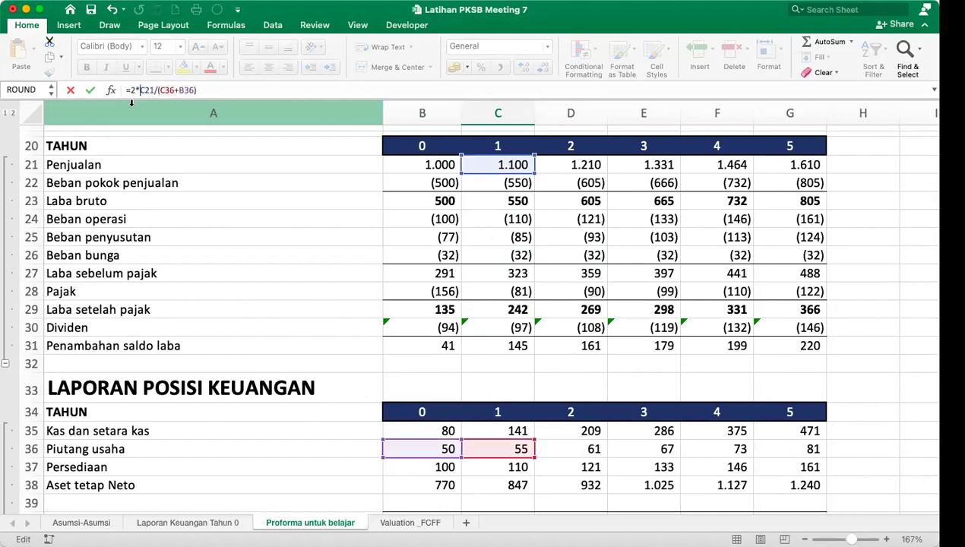
key(Return)
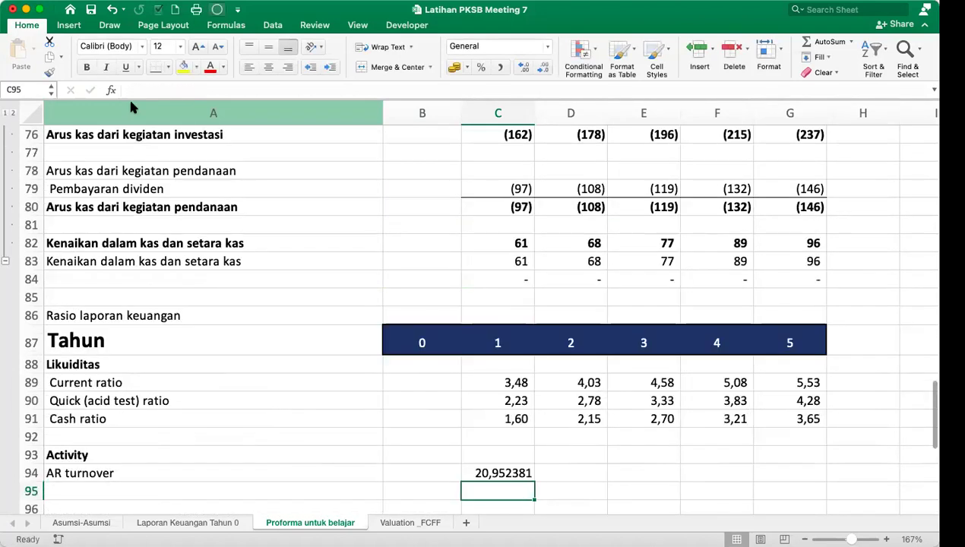
Format the year 1 AR turnover in C94 in comma style with two decimals.
click(514, 473)
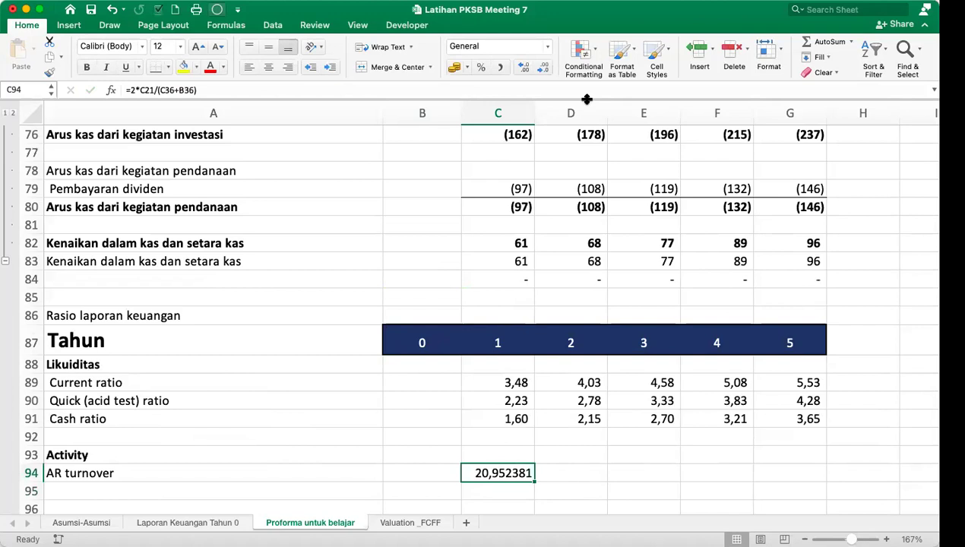
click(501, 67)
click(523, 67)
click(524, 67)
Indent the "AR turnover" label in A94 with a leading space.
click(156, 490)
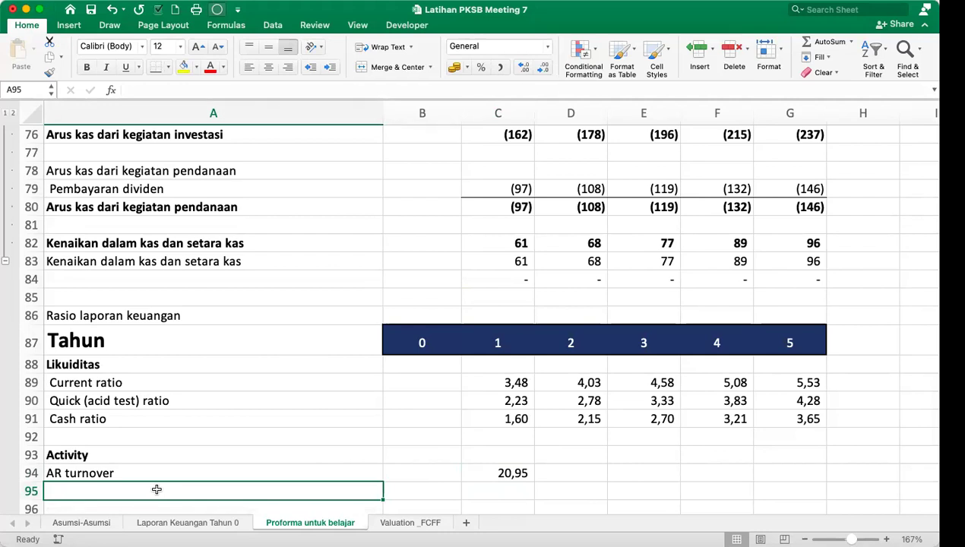
double_click(47, 473)
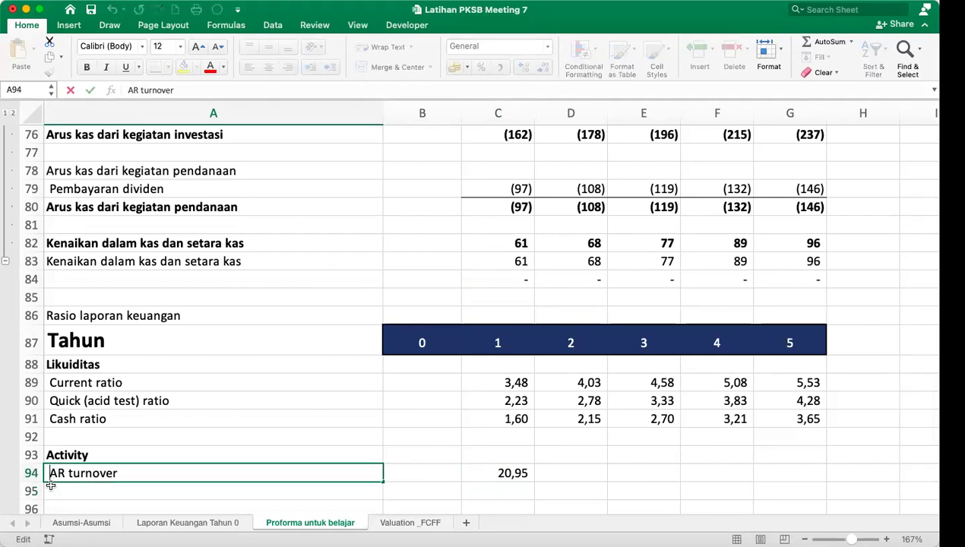
key(Return)
Add the label "AR Days" in A95 with a leading space.
double_click(146, 494)
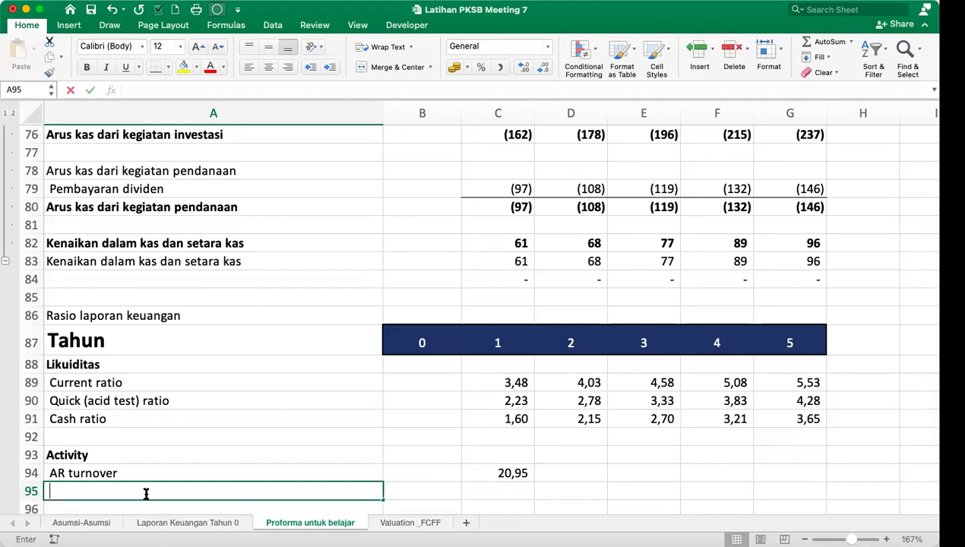
text(ARD)
key(BackSpace)
text(Dya)
key(BackSpace)
key(BackSpace)
text(a)
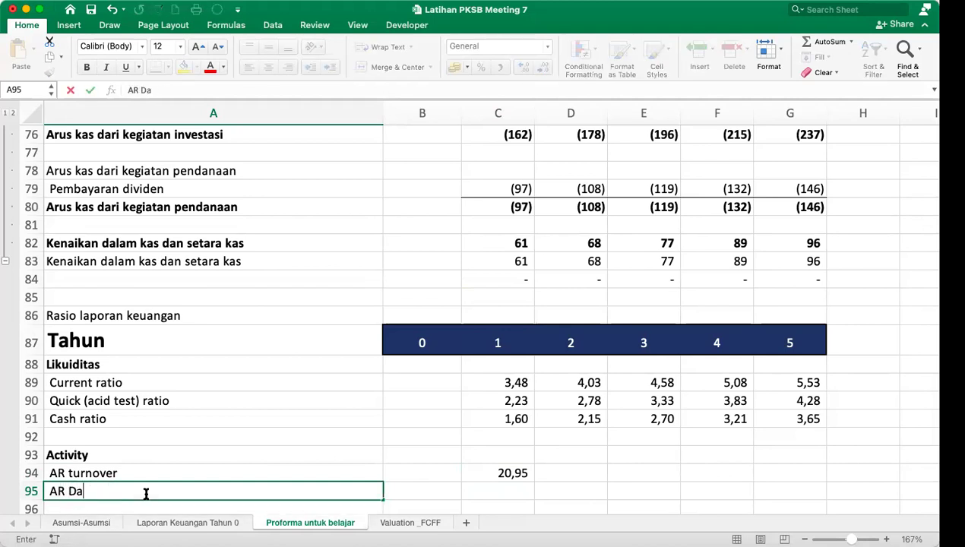
text(ys)
key(Return)
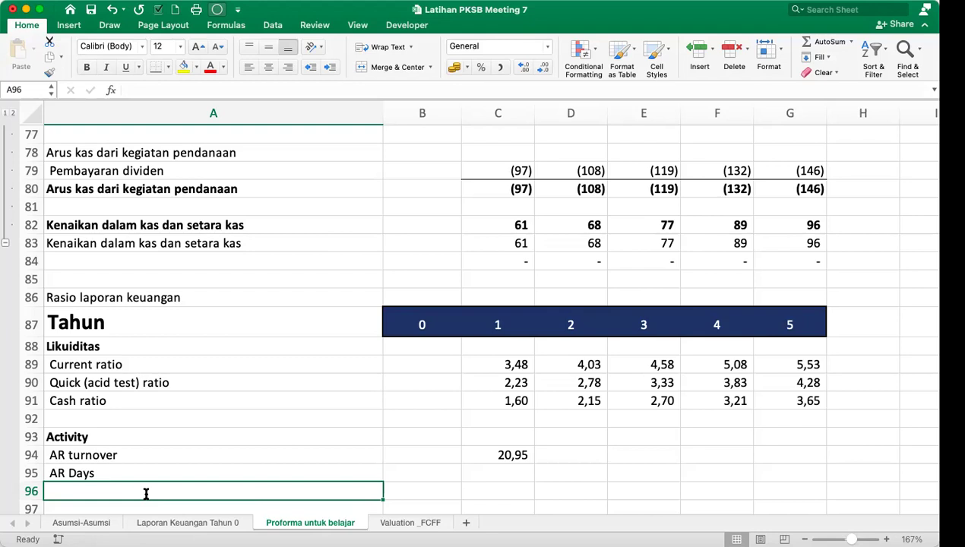
Calculate the year 1 AR days in C95 as 365 divided by the AR turnover, =365/C94.
key(Up)
key(Right)
key(Right)
text(=365/)
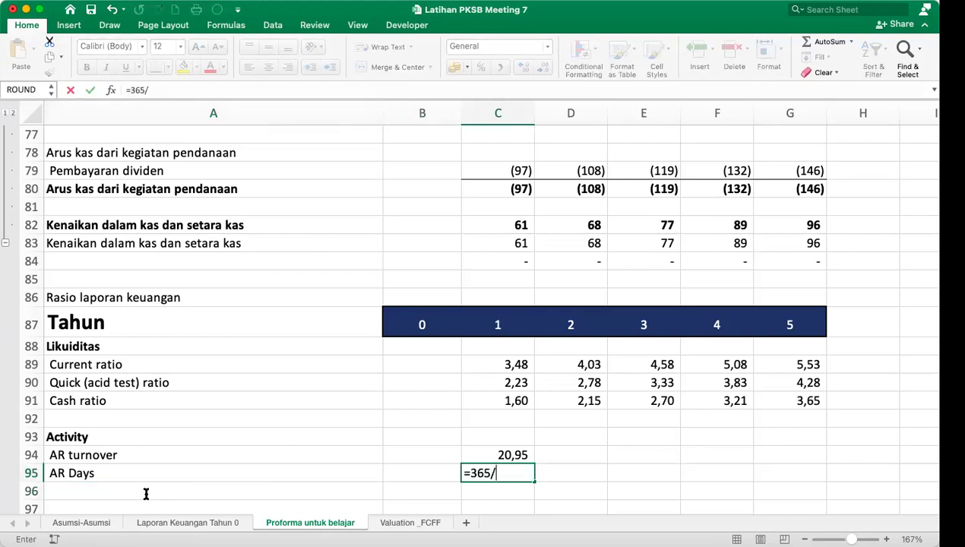
key(Up)
key(Return)
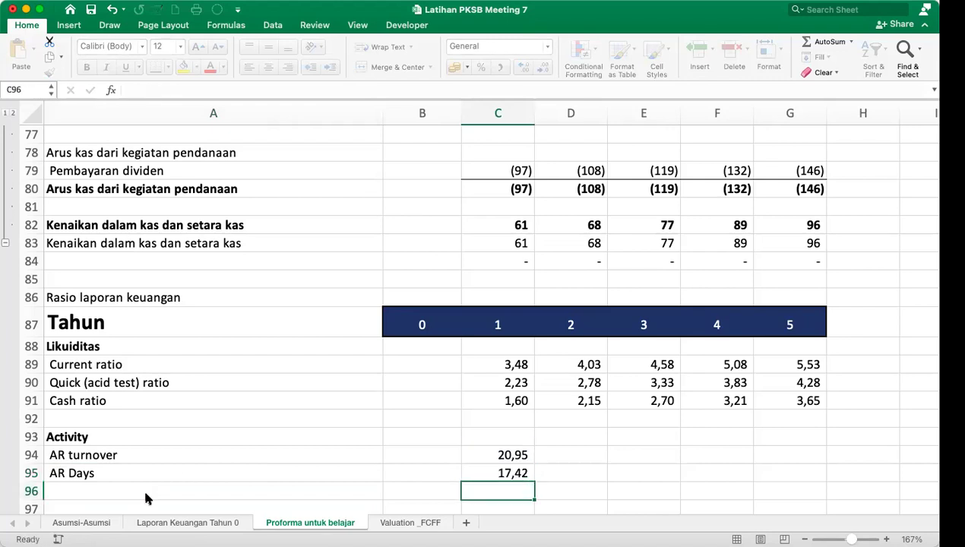
Fill the year 1 AR turnover and AR days across to year 5 and make the AR days values in C95:G95 bold.
click(514, 471)
drag(514, 452, 806, 469)
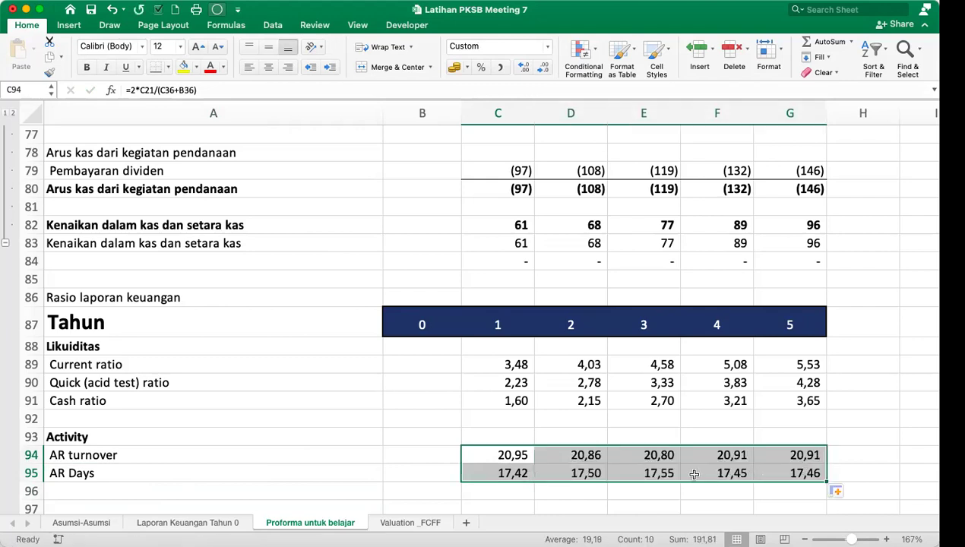
click(556, 476)
drag(511, 473, 779, 462)
drag(524, 475, 794, 473)
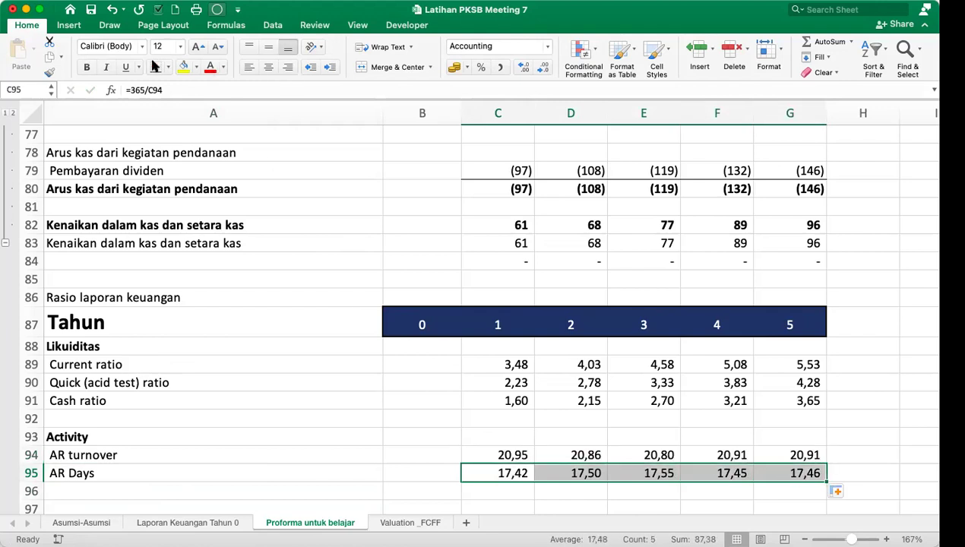
click(85, 68)
Examine the AR days values for years 1 and 2 and the year 2 AR turnover they are based on.
click(526, 471)
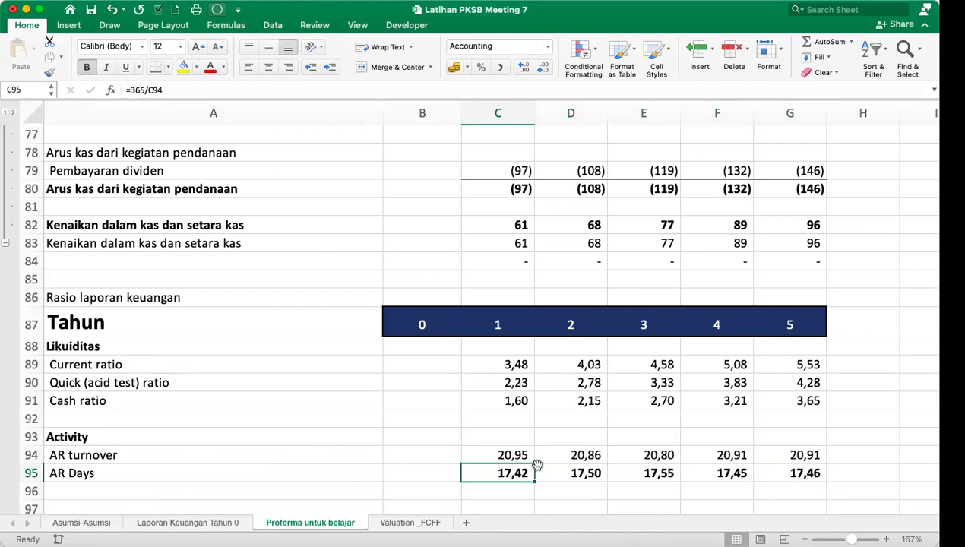
click(543, 436)
click(588, 474)
click(586, 491)
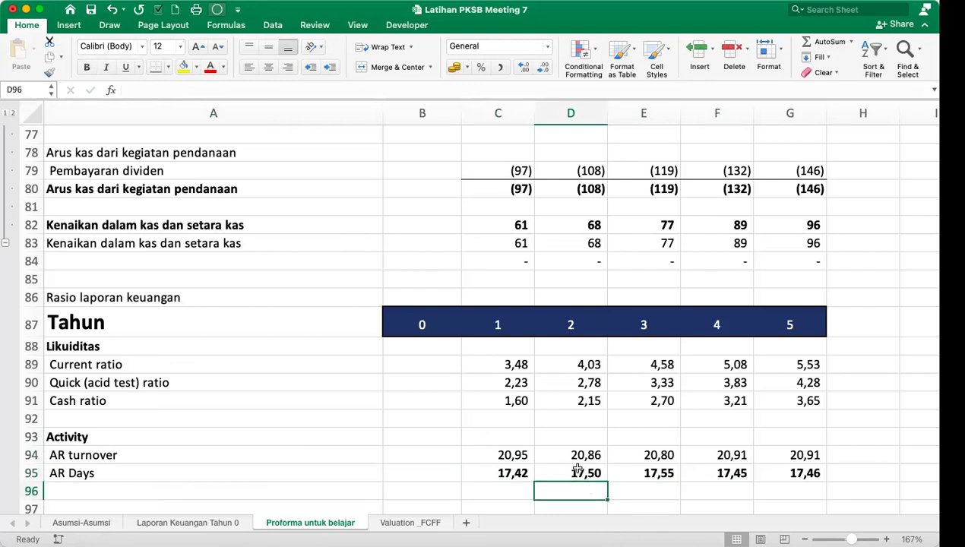
click(585, 469)
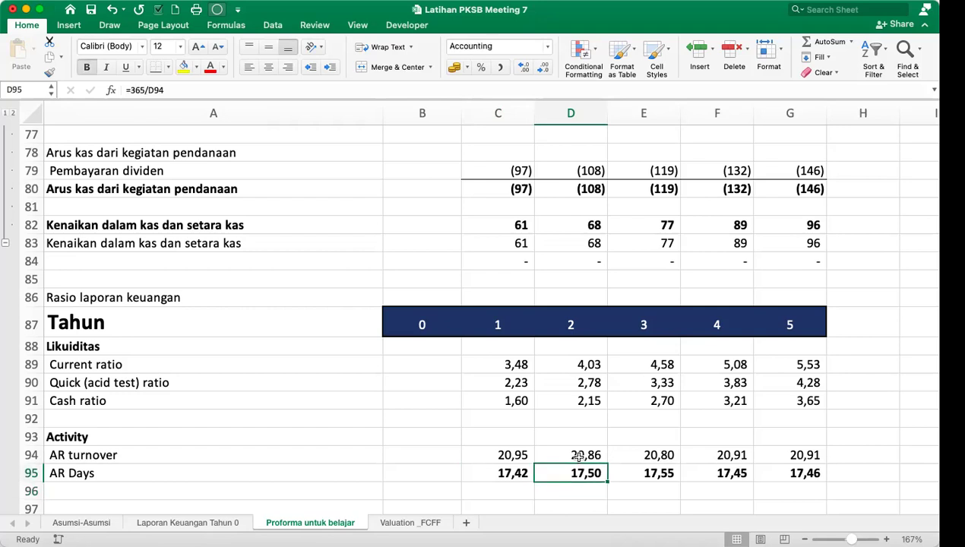
click(579, 455)
click(581, 474)
click(580, 456)
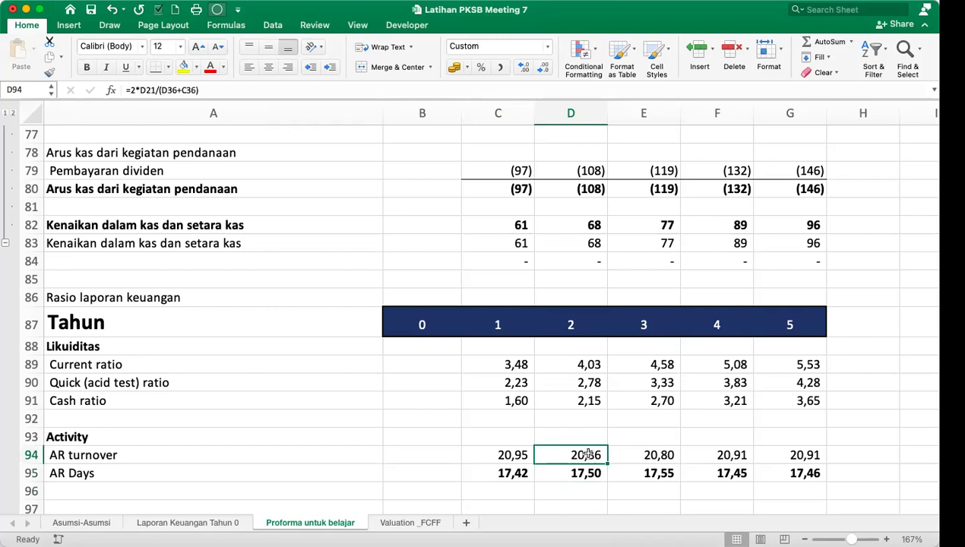
Start a note below the ratio table with "AR Turnover" in C98 and "Ada" in D98.
scroll(587, 452, down, 4)
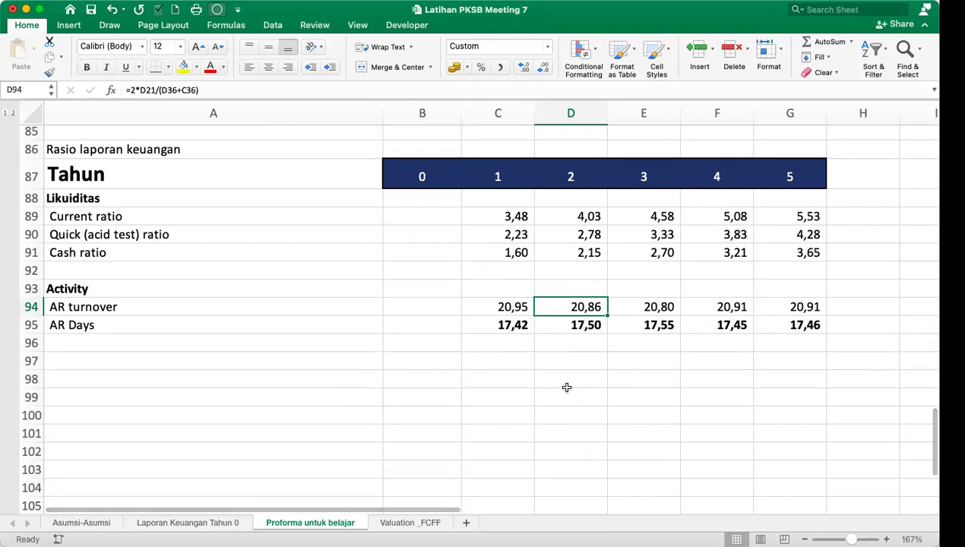
click(540, 380)
click(503, 380)
text(AR Turnover)
key(Return)
key(Up)
key(Right)
text(Ada)
key(Return)
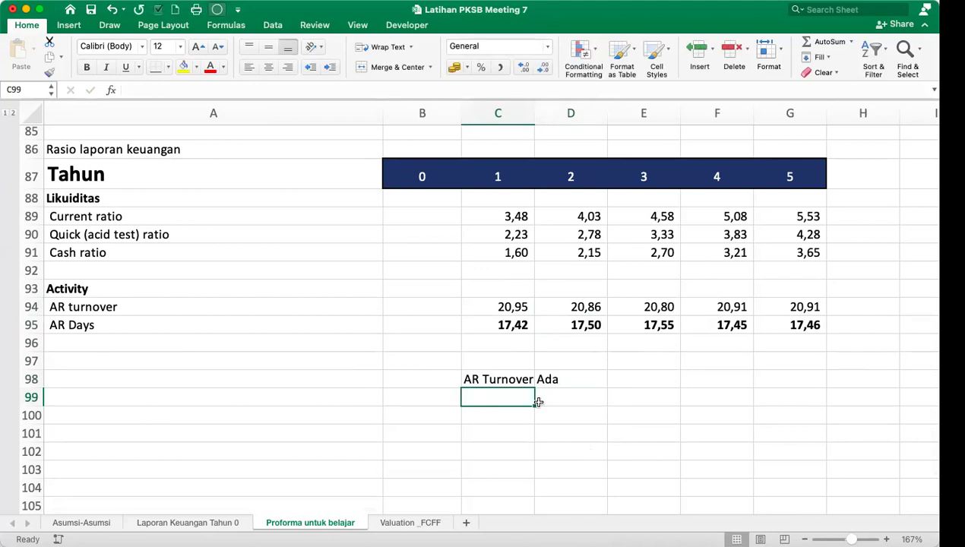
Add the note label "AR days" in C99.
text(Ar)
key(BackSpace)
key(BackSpace)
key(BackSpace)
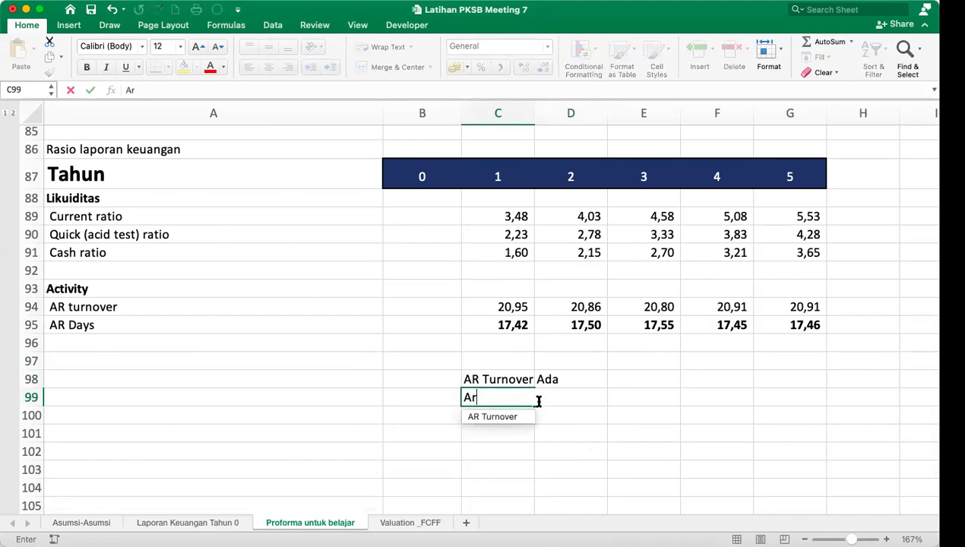
text(R )
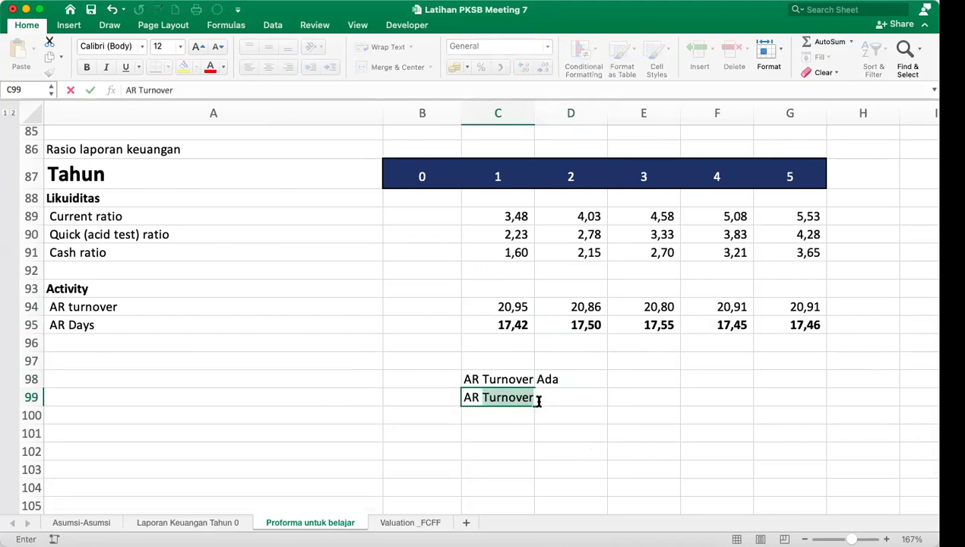
text(days)
click(538, 401)
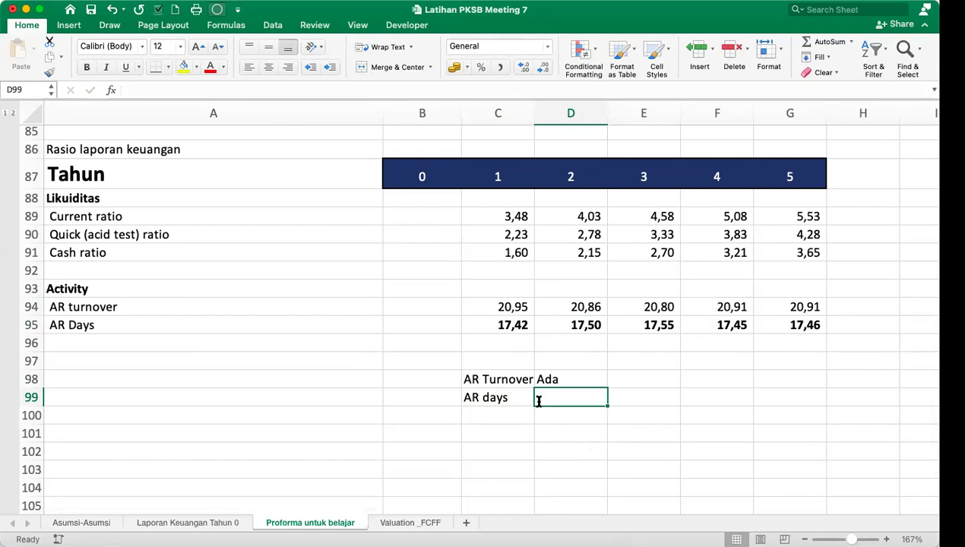
text(=3)
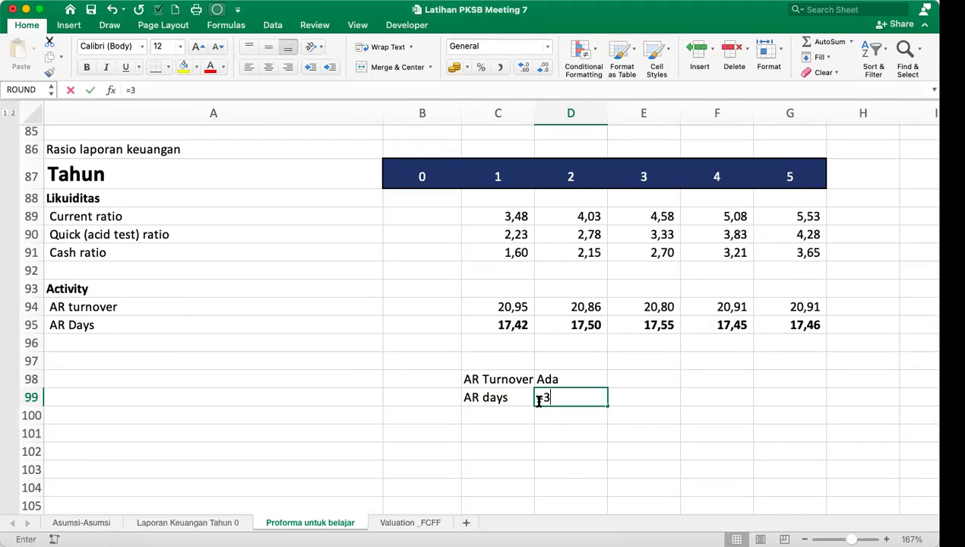
key(BackSpace)
key(Return)
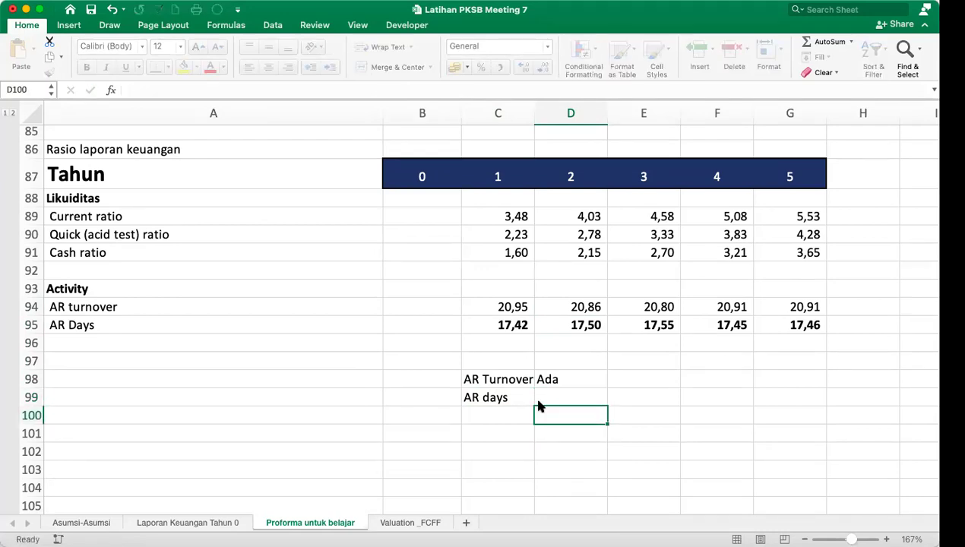
Write the AR days explanation "365/AR Turnover" as text in D99.
click(538, 405)
text(365)
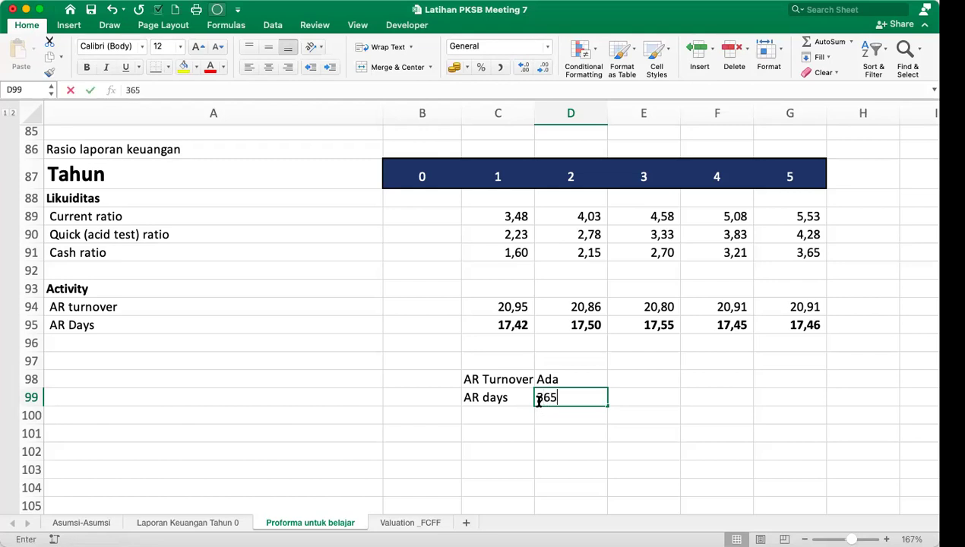
text(/AR Tunr)
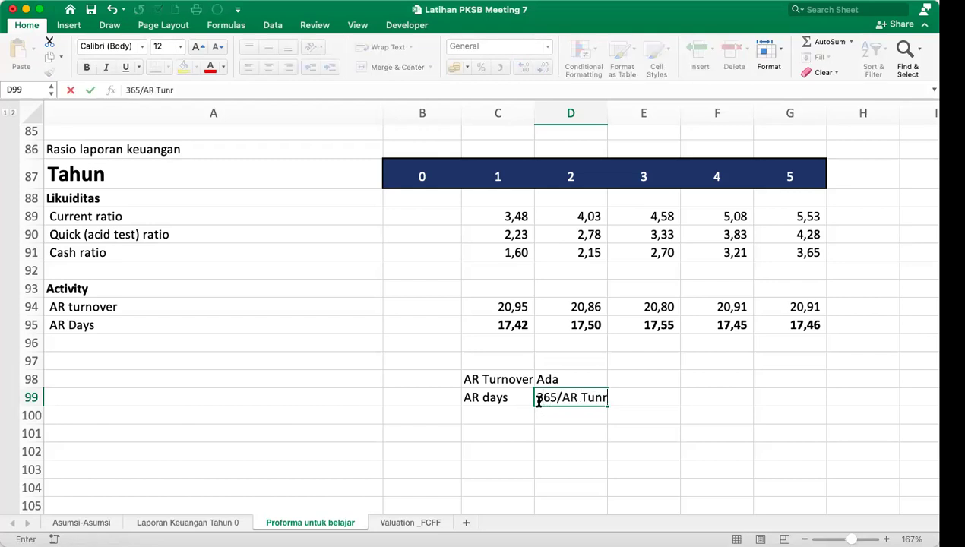
key(BackSpace)
text(rnobe)
key(BackSpace)
key(BackSpace)
text(ver)
key(Return)
Add the note label "Penjualan" in C100 with "Ada" in D100.
text(Penjualan)
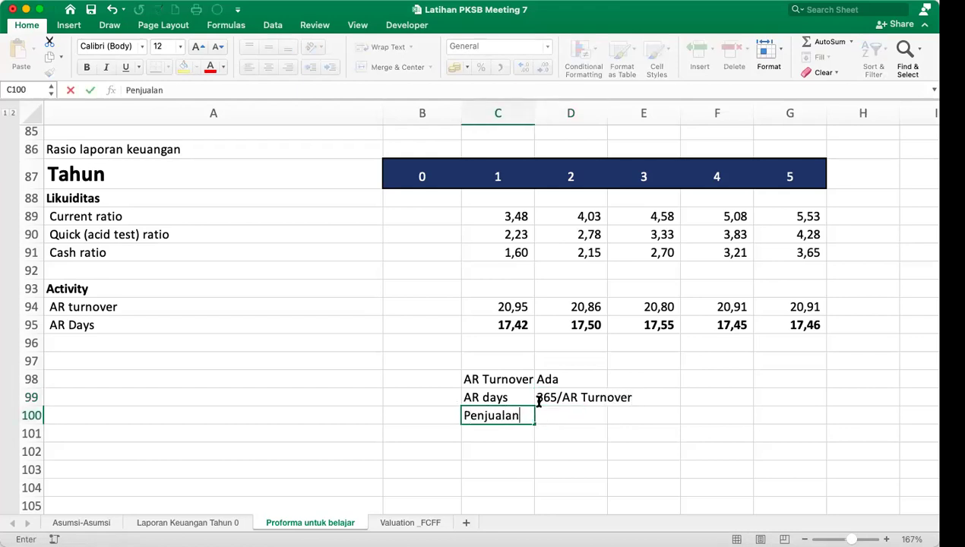
key(Tab)
text(ada)
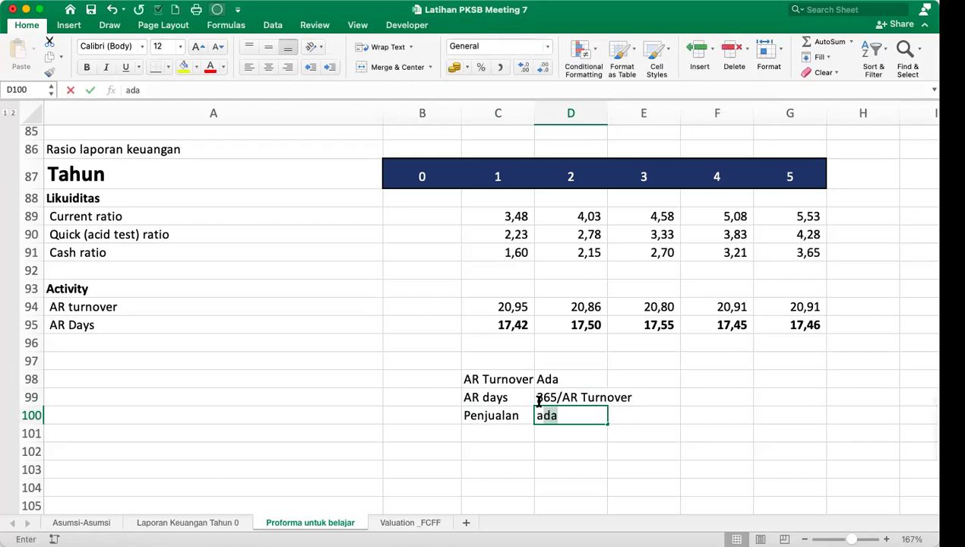
key(Return)
Add the note label "Piutang tahun lalu" in C101 with "Ada" in D101, and widen column C to fit the label.
key(Left)
text(P)
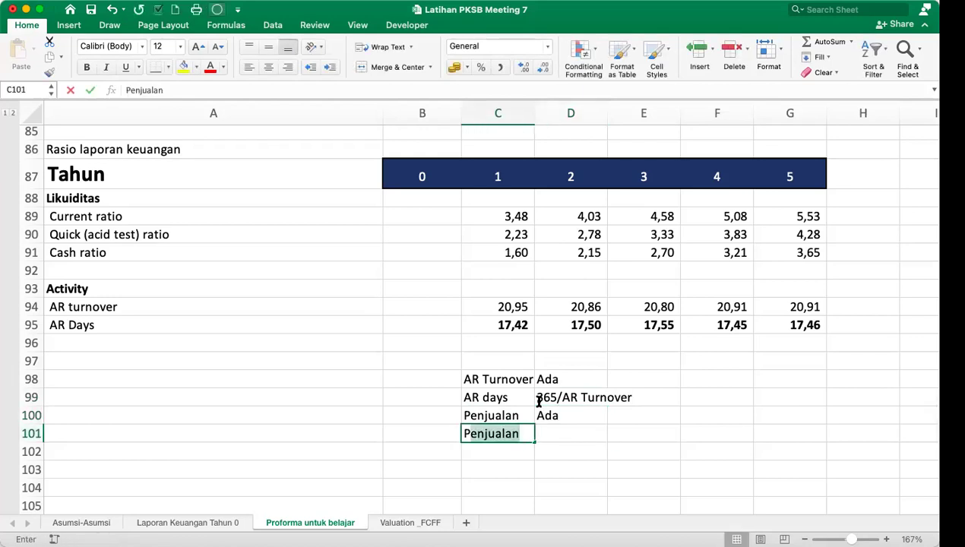
text(iutang tahun lalu)
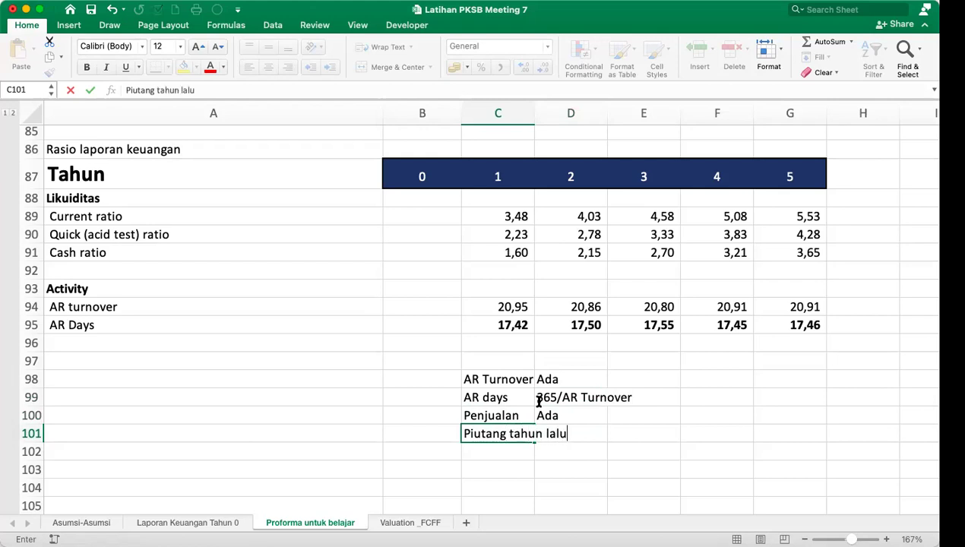
key(Tab)
text(Ada)
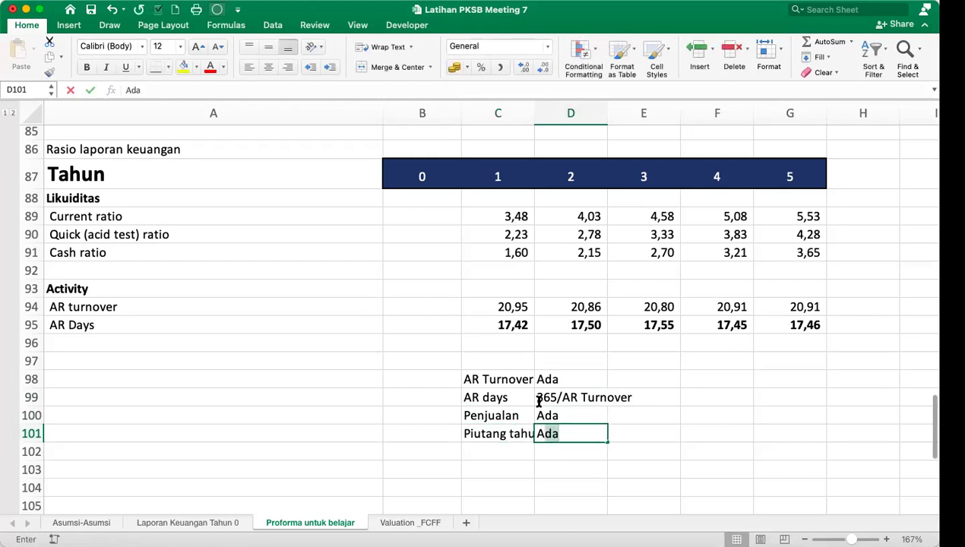
key(Return)
drag(534, 113, 569, 113)
Write "Piutang tahun ini" in C103 with "?" in D103 as the unknown of the note.
click(509, 465)
text(Piu)
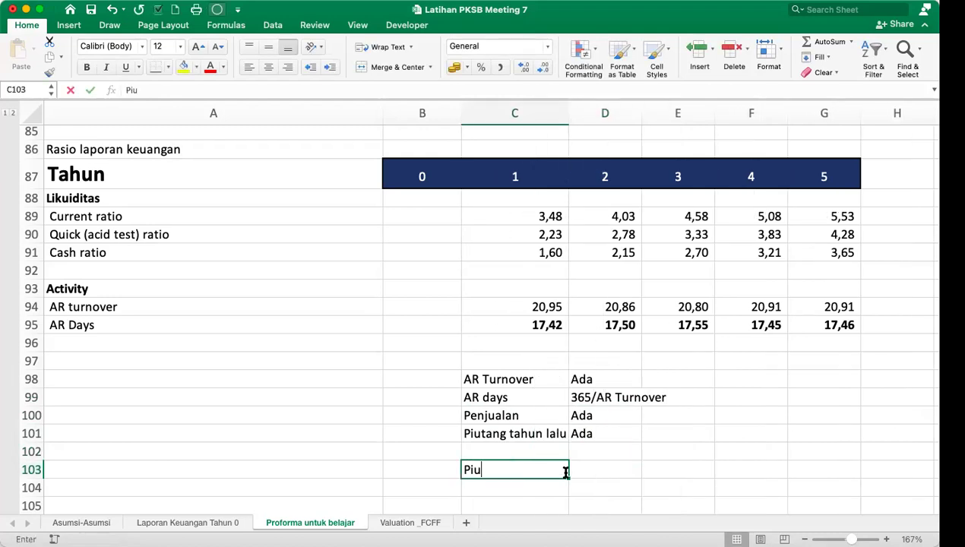
text(tang tahun ini)
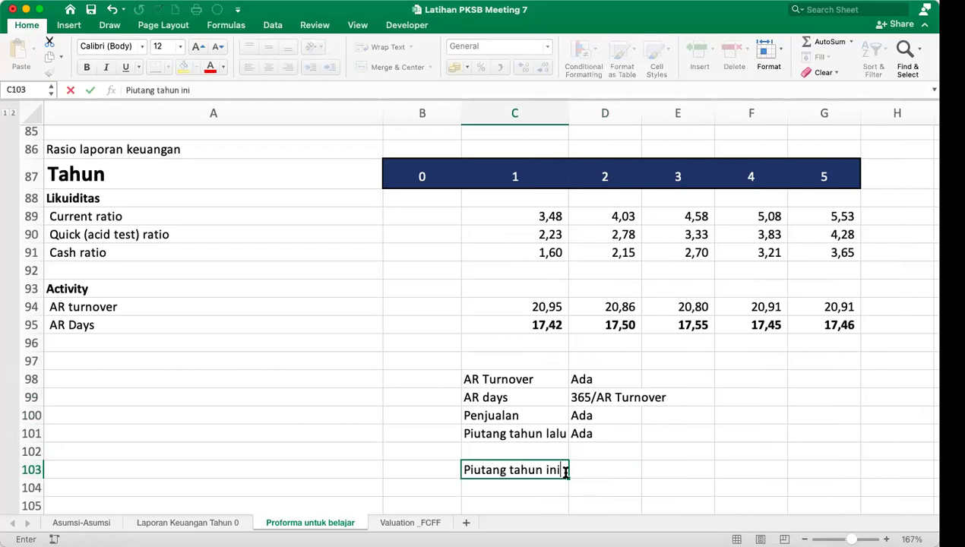
key(Tab)
text(?)
key(Return)
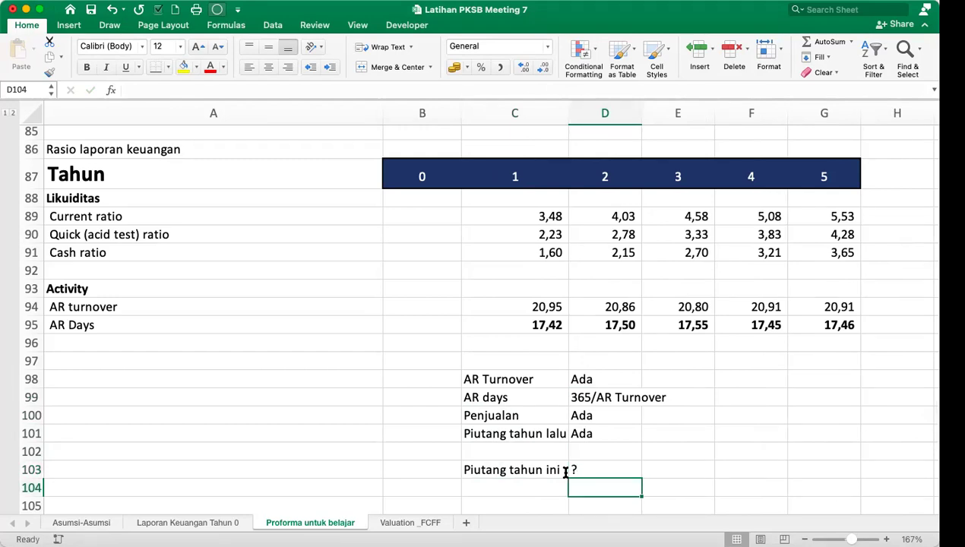
Examine the "Piutang usaha/penjualan" assumption and the income statement, and review the known and unknown items in the note below the ratio table.
scroll(460, 219, up, 20)
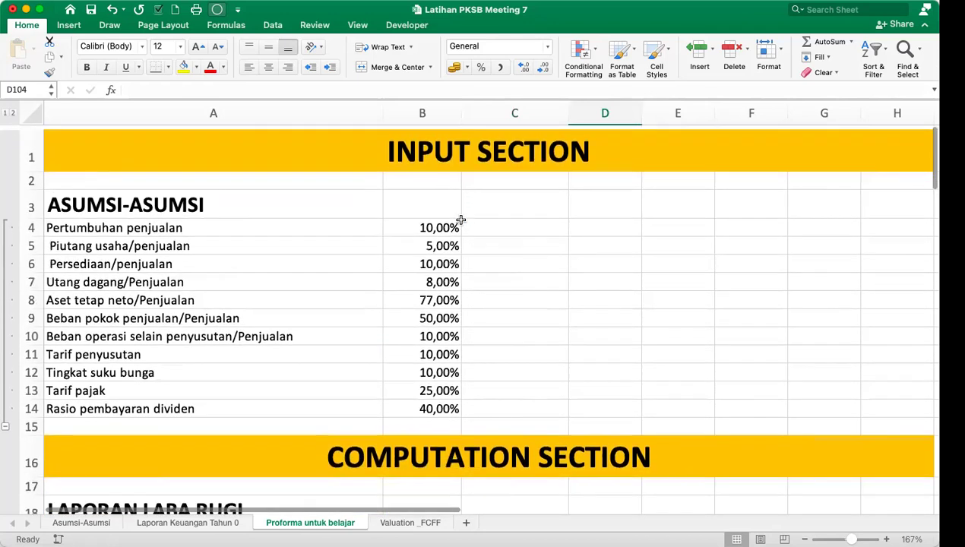
drag(194, 241, 453, 241)
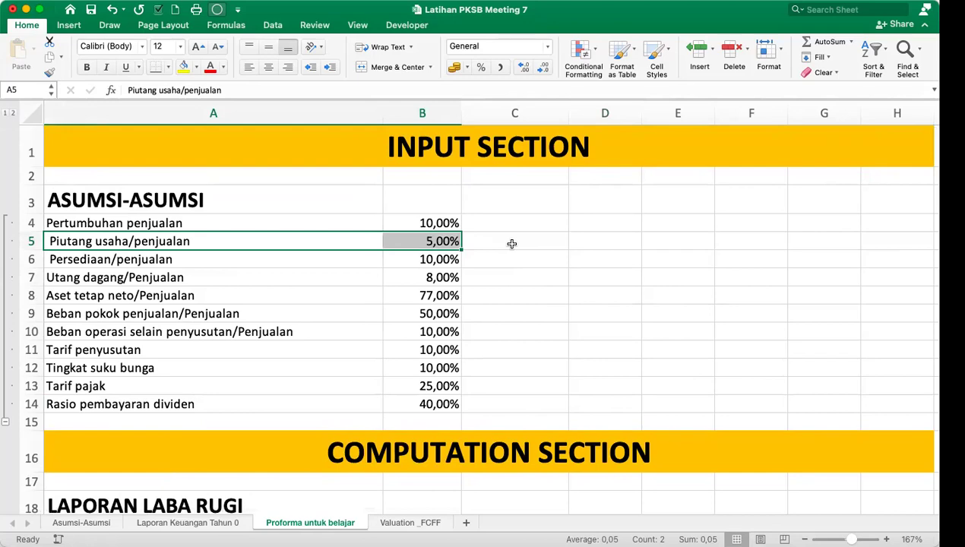
drag(174, 241, 427, 242)
scroll(484, 274, down, 10)
scroll(484, 274, up, 5)
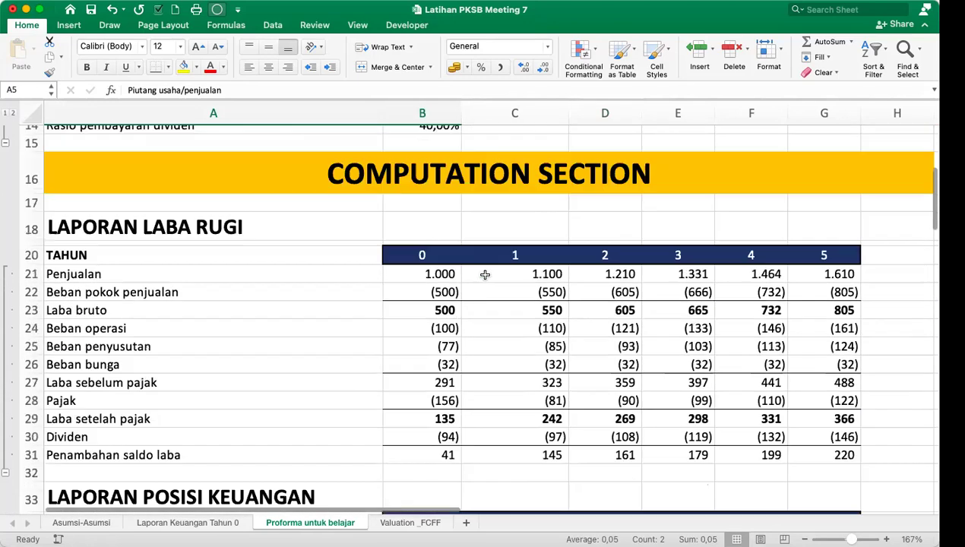
scroll(426, 368, down, 15)
scroll(427, 368, down, 18)
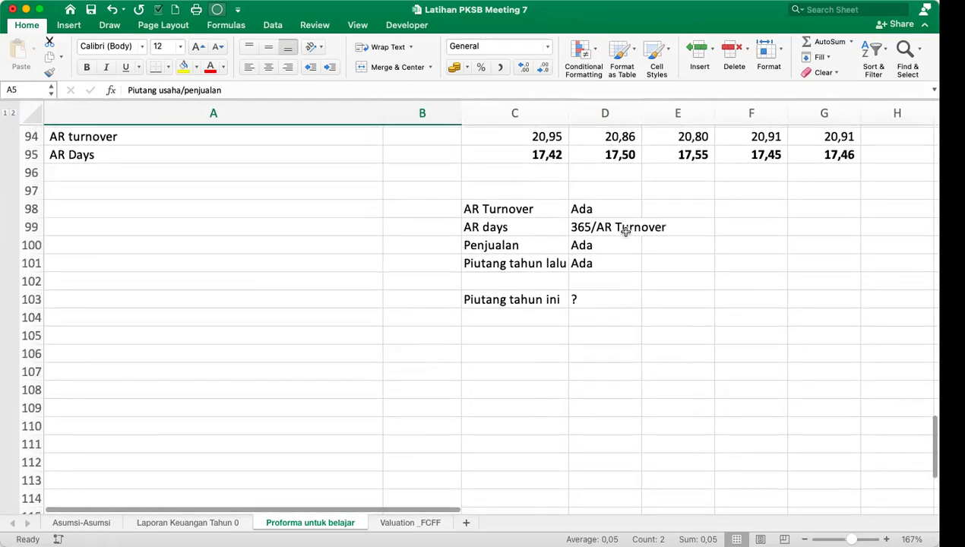
click(532, 245)
click(589, 210)
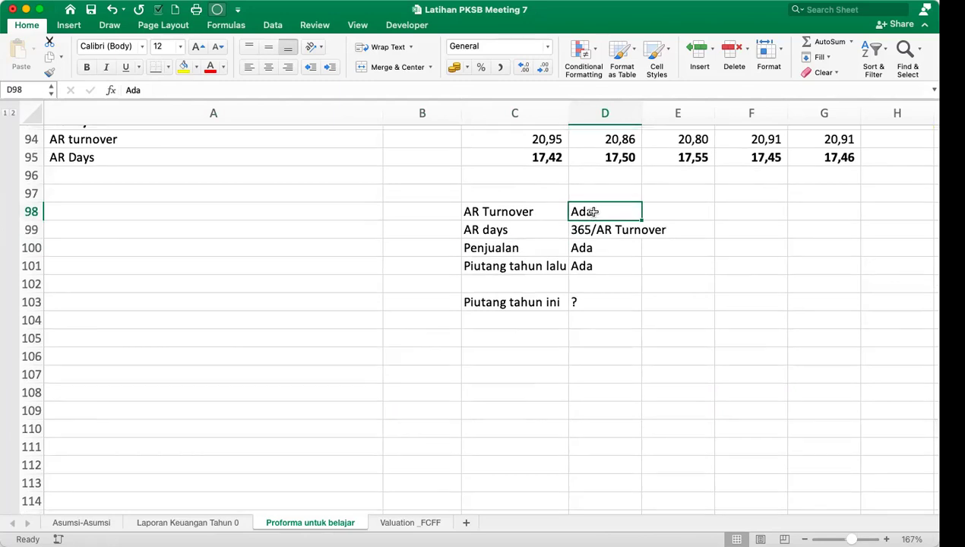
scroll(592, 212, up, 2)
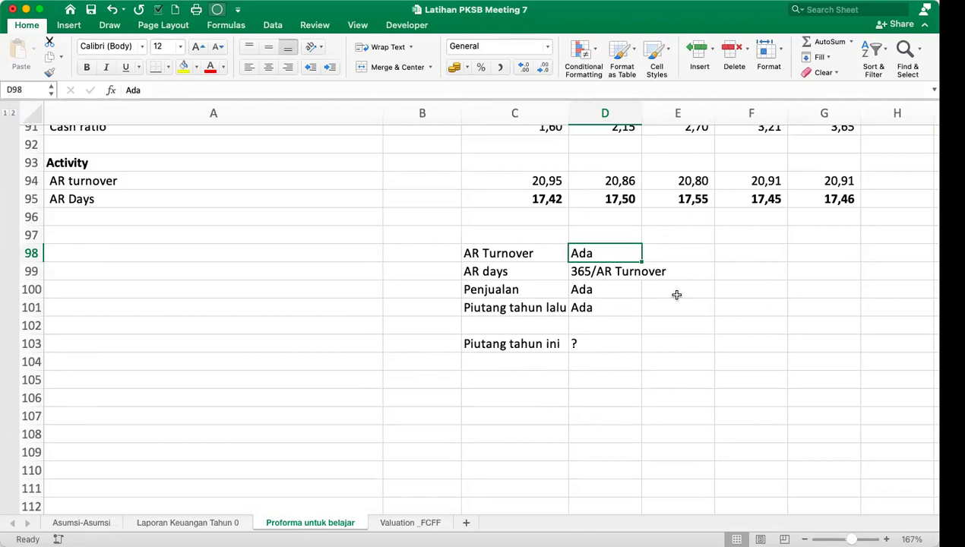
click(600, 345)
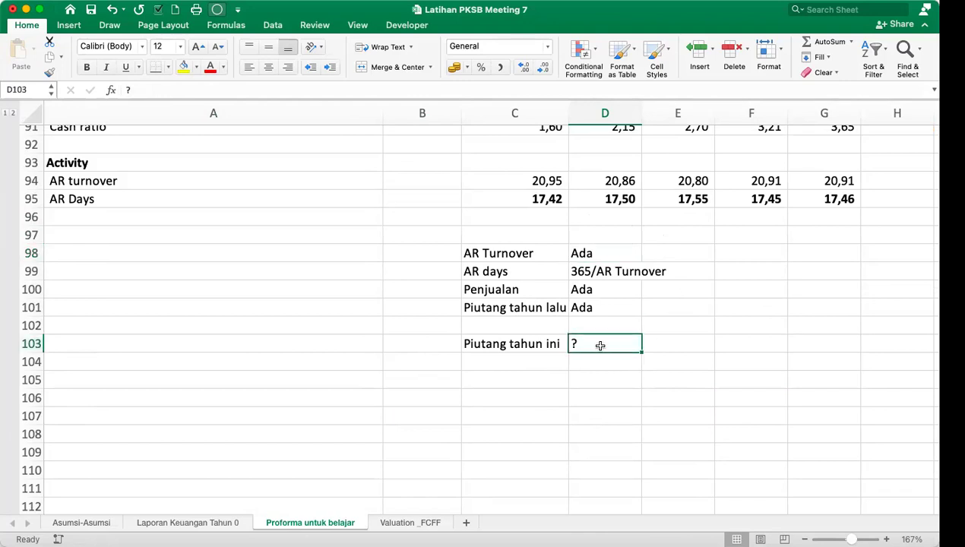
Enter the label "AR Turnover" in D105, below the unknown receivable note.
click(598, 379)
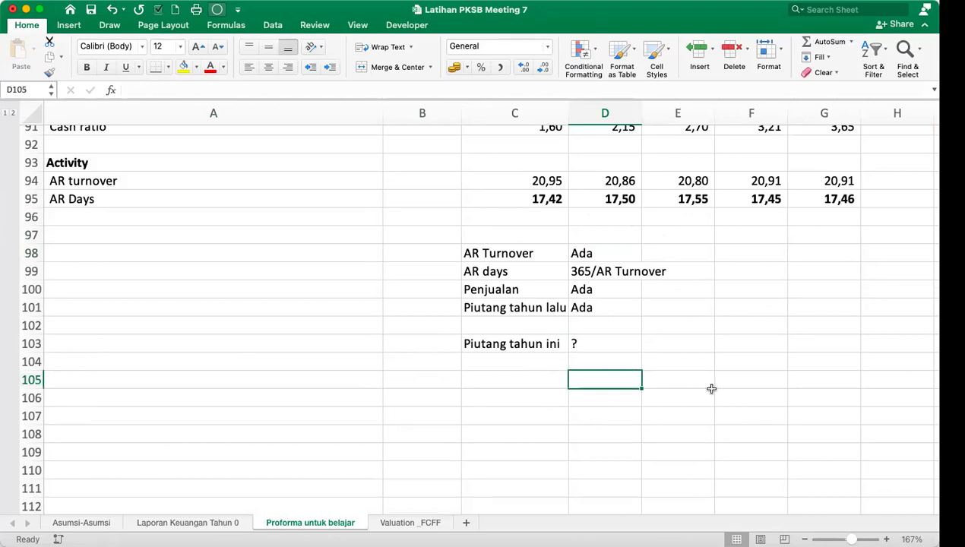
text(AR Tunr)
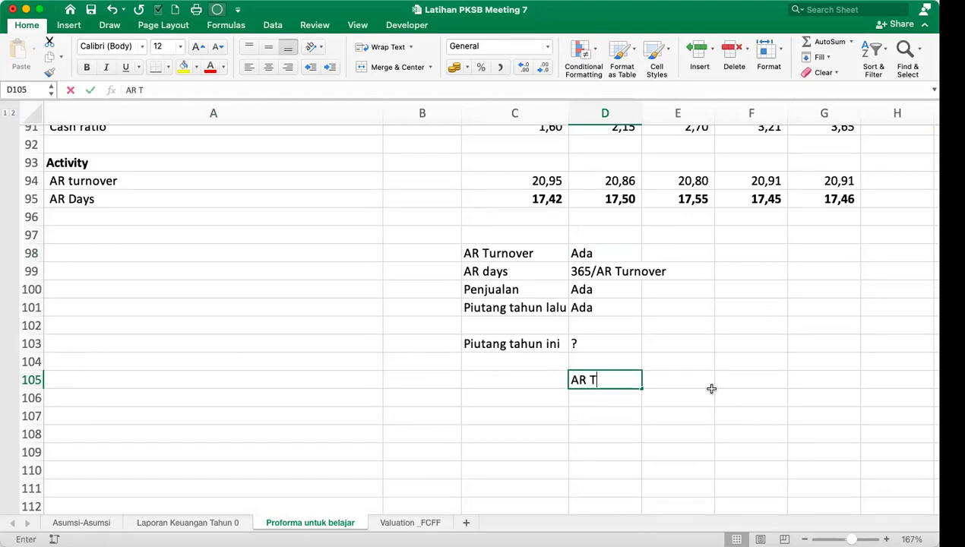
key(BackSpace)
key(BackSpace)
text(nover)
key(Tab)
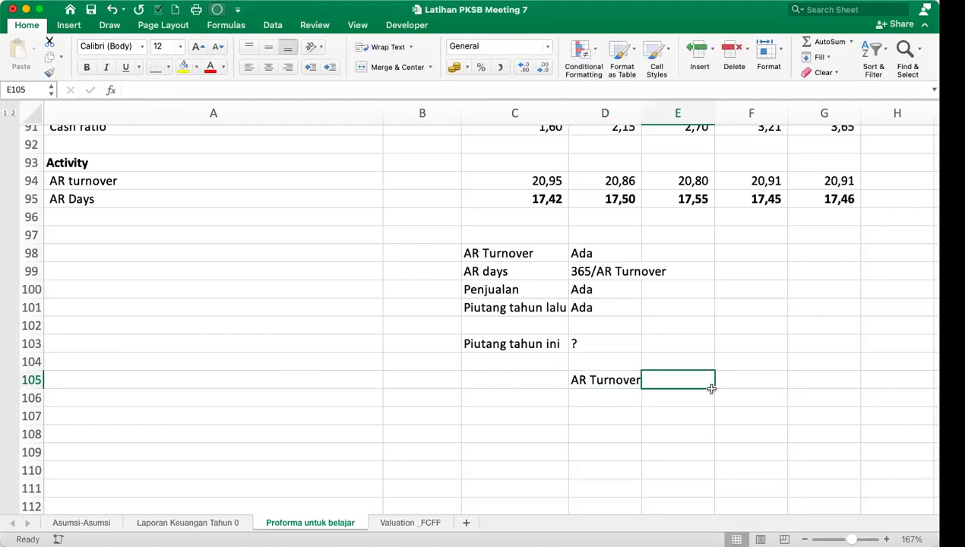
Write the AR turnover definition "Penjualan /(Piutang tahun ini + Piutang tahun lalu)/2" as text in E105.
text(Penjualan )
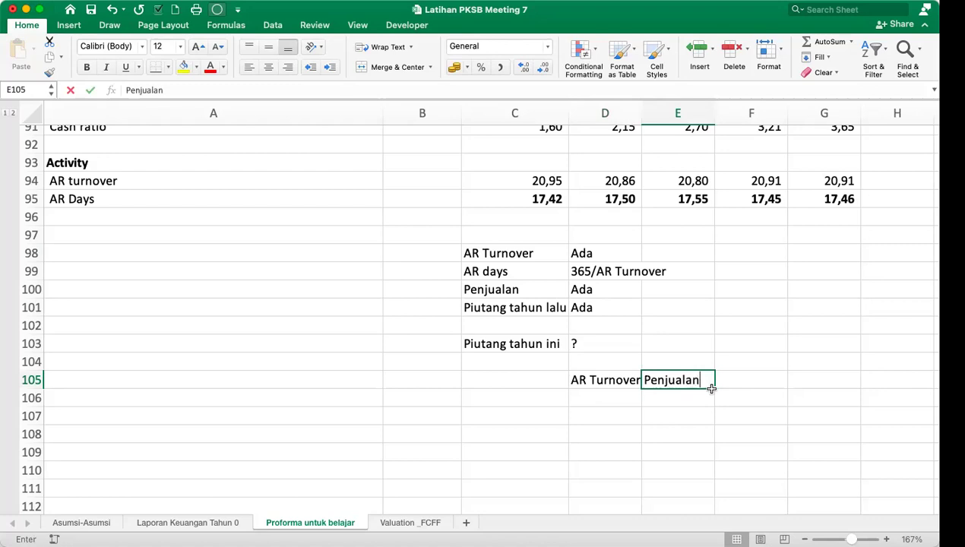
text(/(Piutang tahun ini + )
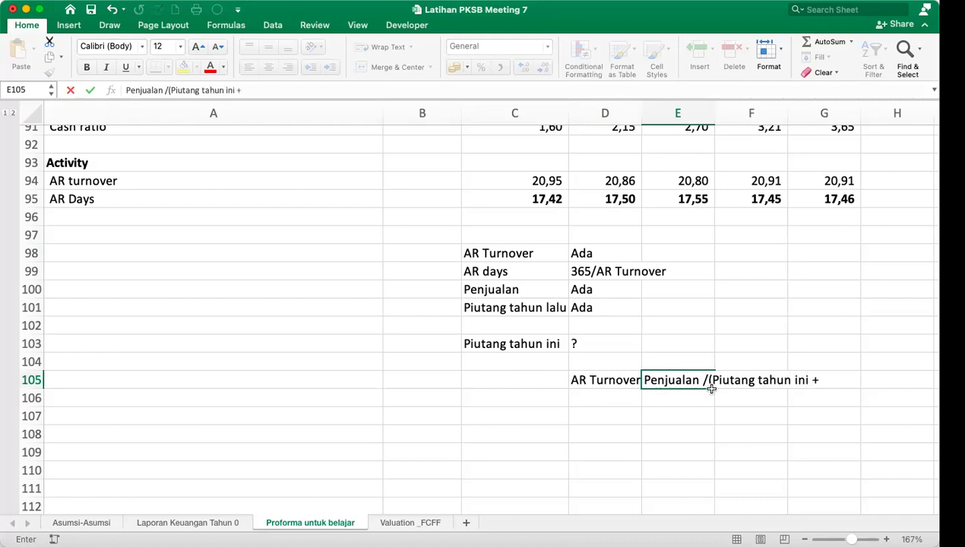
text(Piutang tahun lalu)
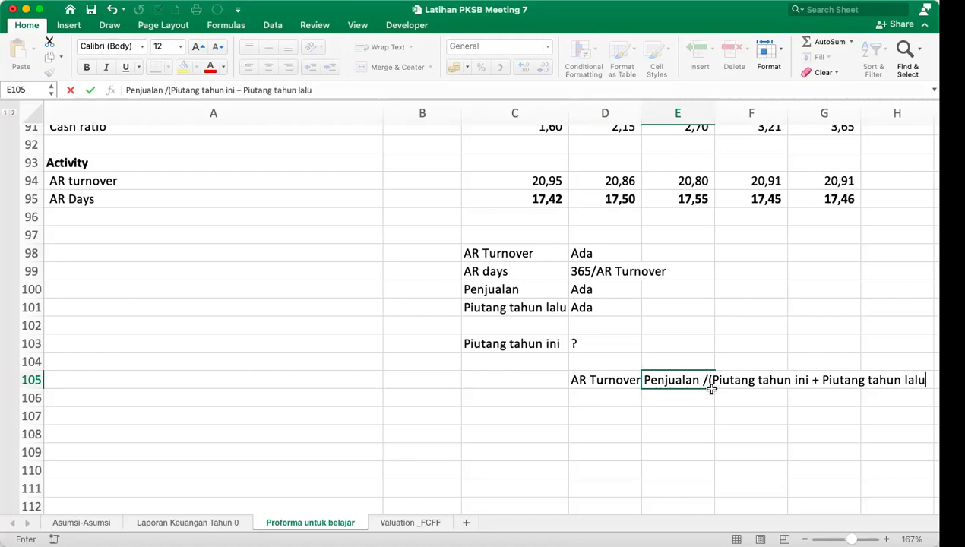
text()/2)
key(Return)
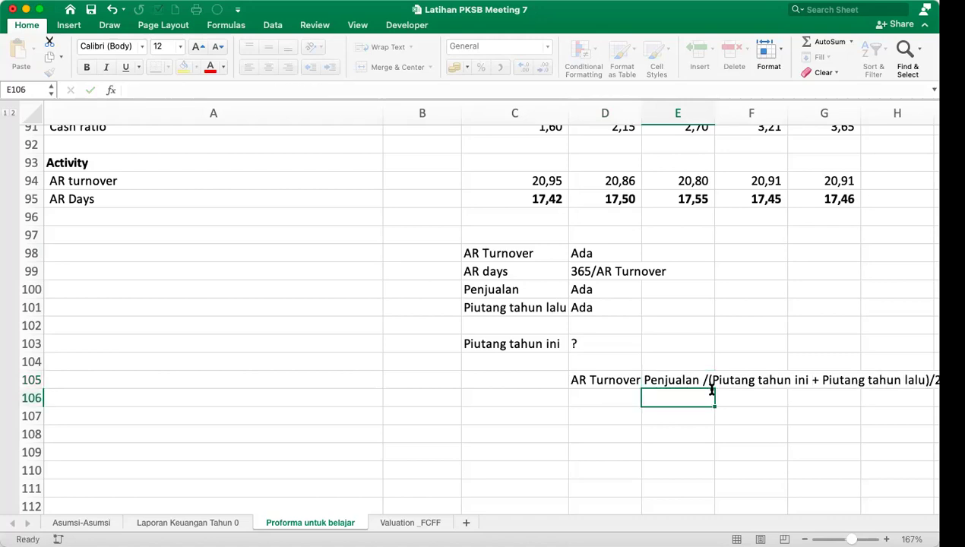
Widen column D to separate the "AR Turnover" label from its definition, and review the definition's terms.
scroll(694, 384, right, 3)
click(486, 385)
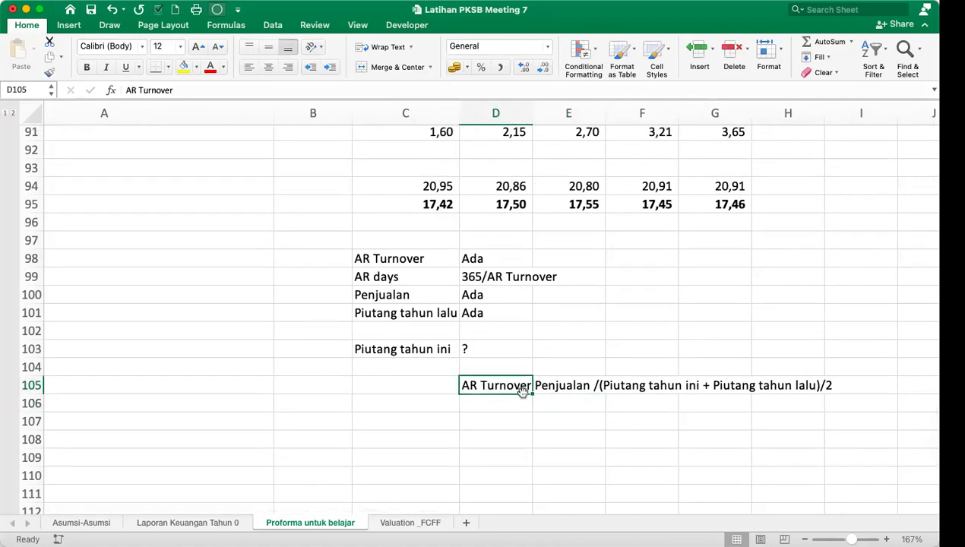
click(557, 387)
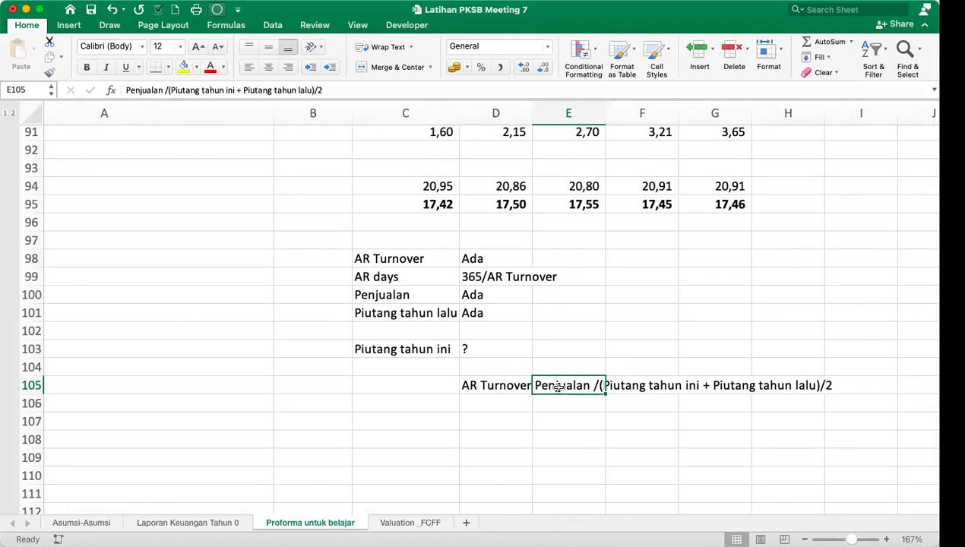
click(513, 384)
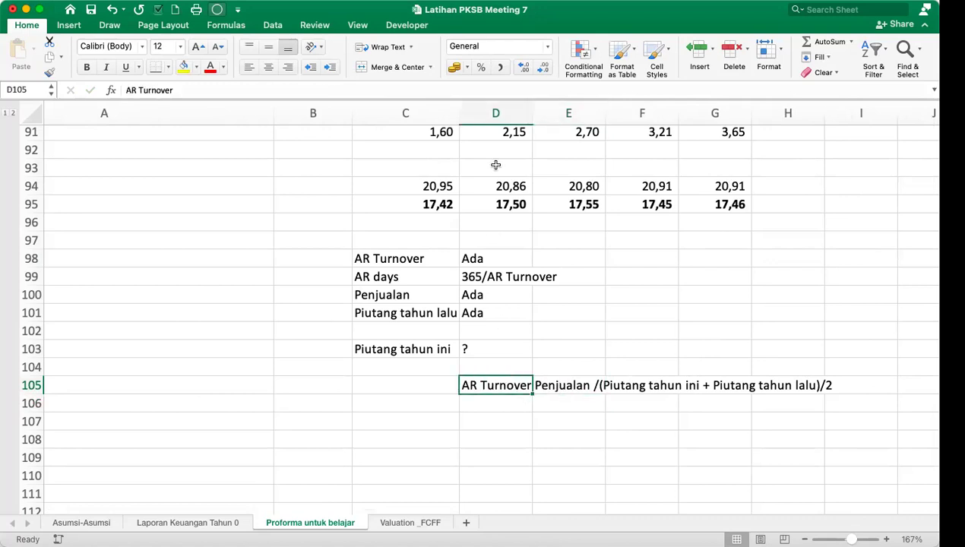
drag(532, 114, 562, 114)
click(676, 386)
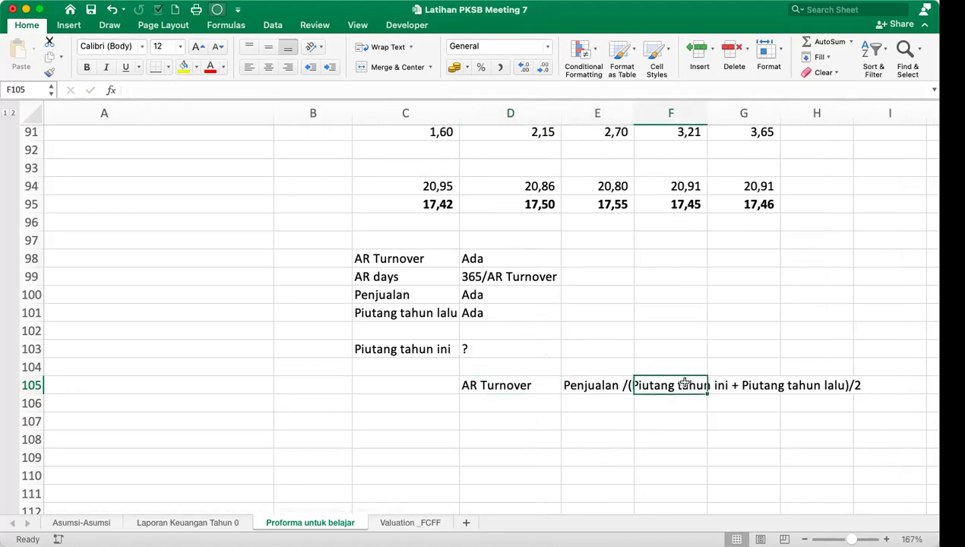
click(787, 381)
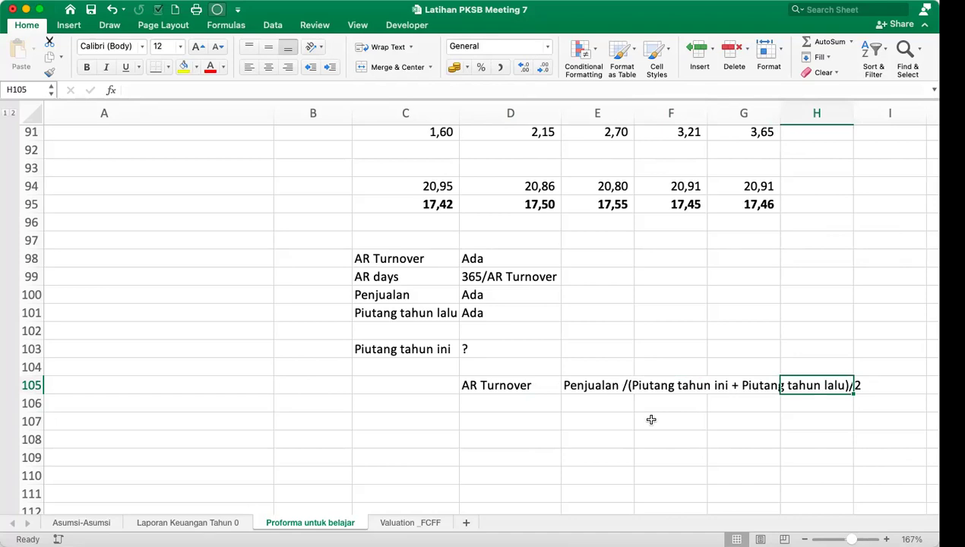
Write "AR 1+AR2" in D107, below the AR turnover definition.
click(532, 421)
text(AR 1)
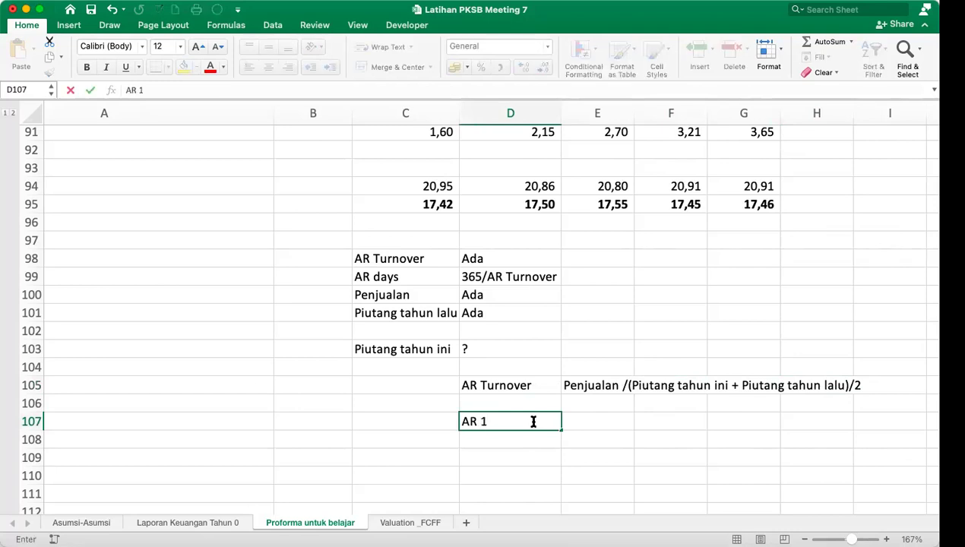
text(+AR2)
key(Return)
Write the rearranged expression "2*Sales/ARTO" as text in E107.
key(Up)
key(Right)
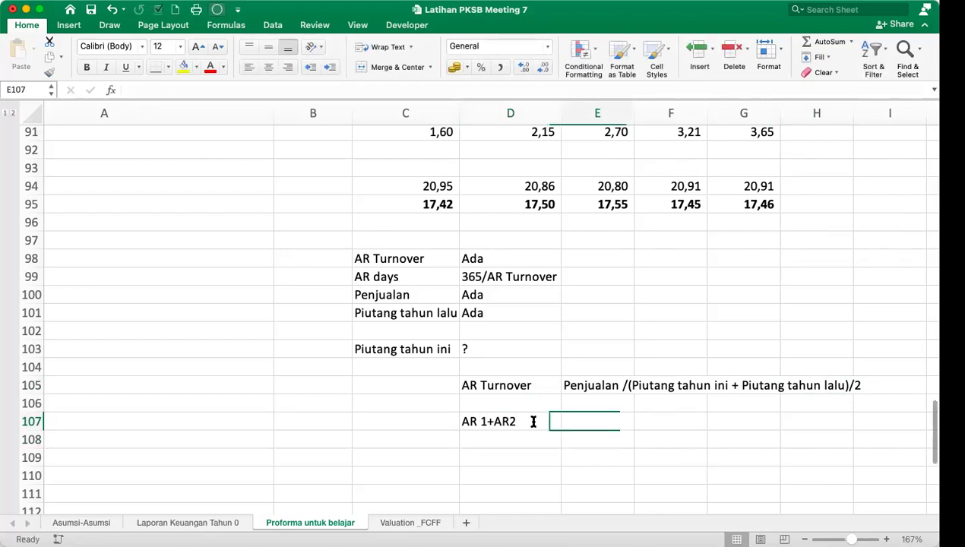
text(2)
text(*s)
text(S)
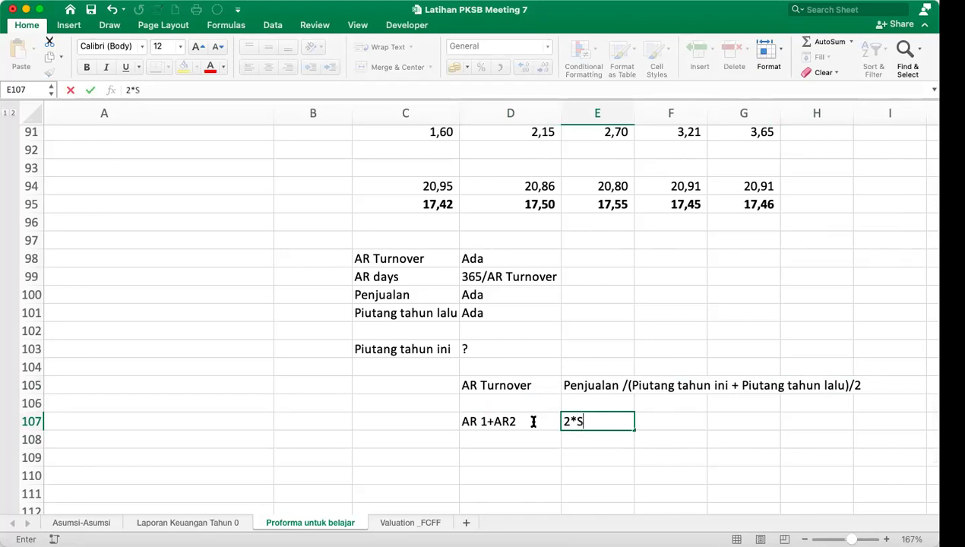
text(ales/ARTO)
key(Return)
Copy the text of D107 down to D108, and change D107 to "AR 1+AR0".
key(Left)
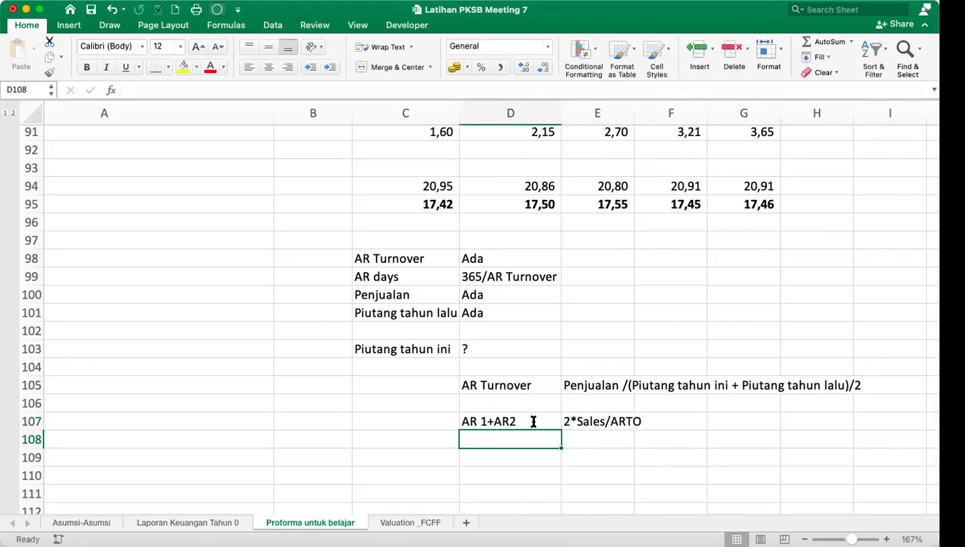
key(ctrl+d)
double_click(521, 422)
key(BackSpace)
text(0)
key(Return)
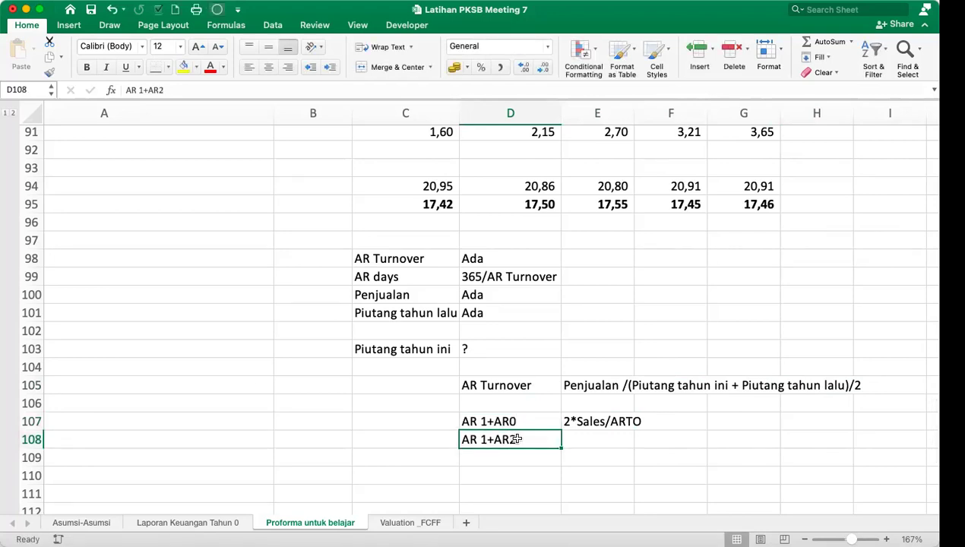
Replace the text in D108 with "AR 1".
key(ctrl+d)
text(a)
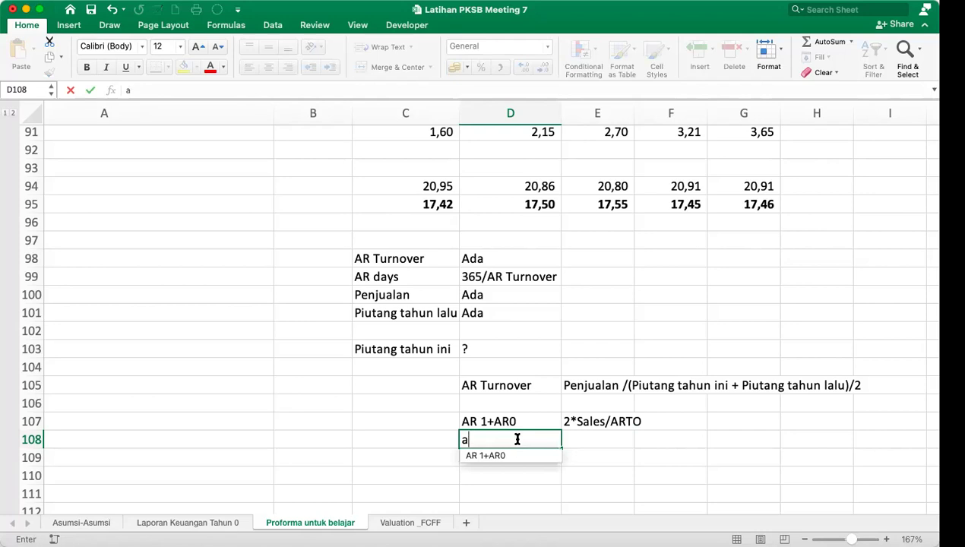
key(BackSpace)
text(AR)
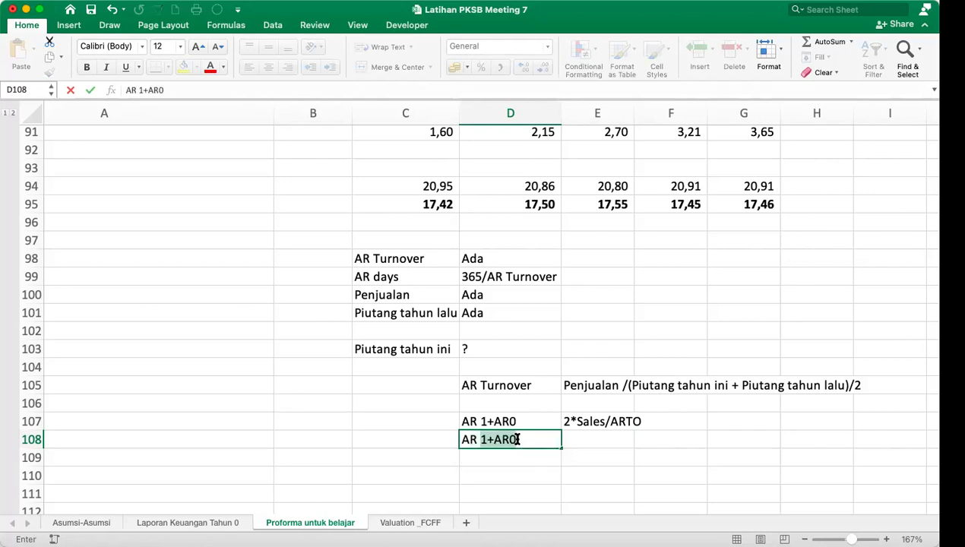
key(BackSpace)
text(1)
key(BackSpace)
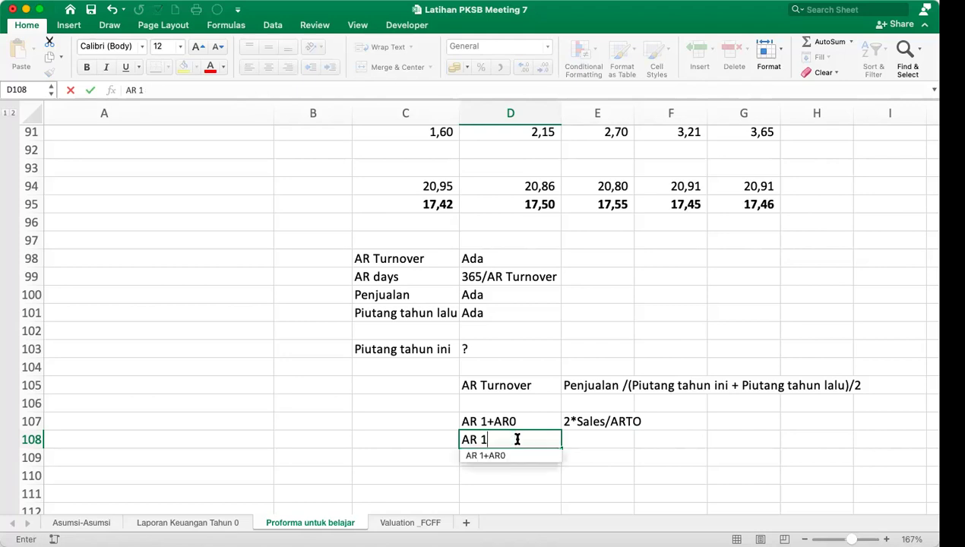
key(Return)
Copy the expression text from E107 into E108, beside "AR 1".
click(608, 439)
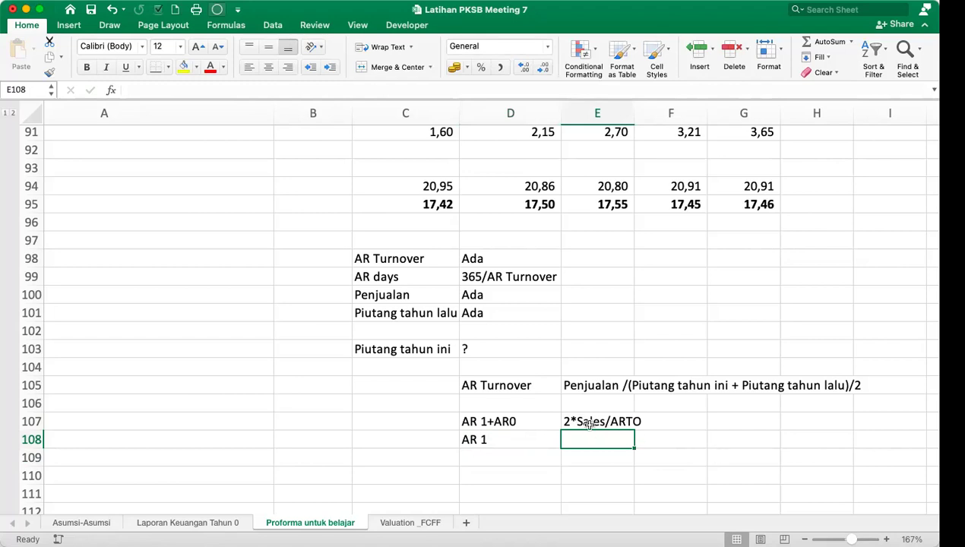
right_click(589, 423)
click(613, 267)
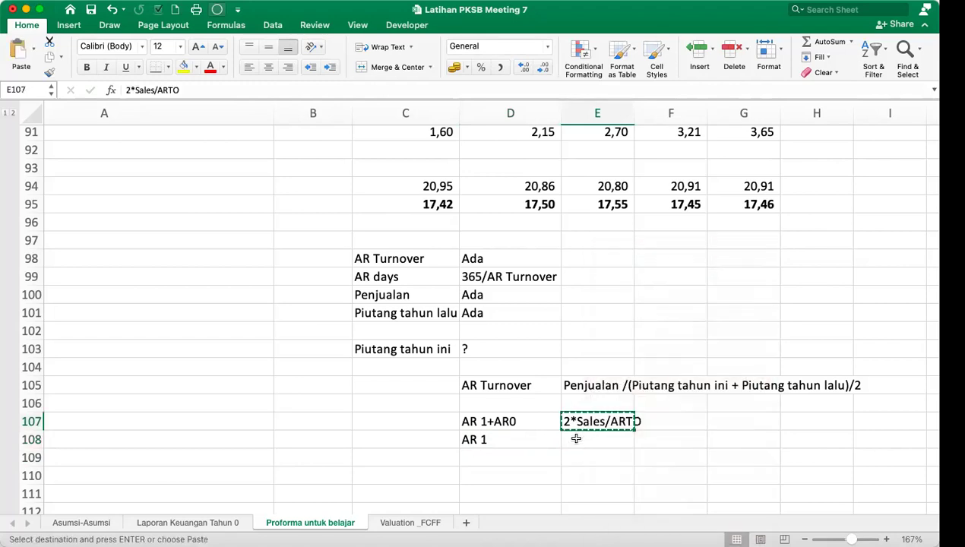
click(576, 438)
right_click(576, 439)
click(606, 306)
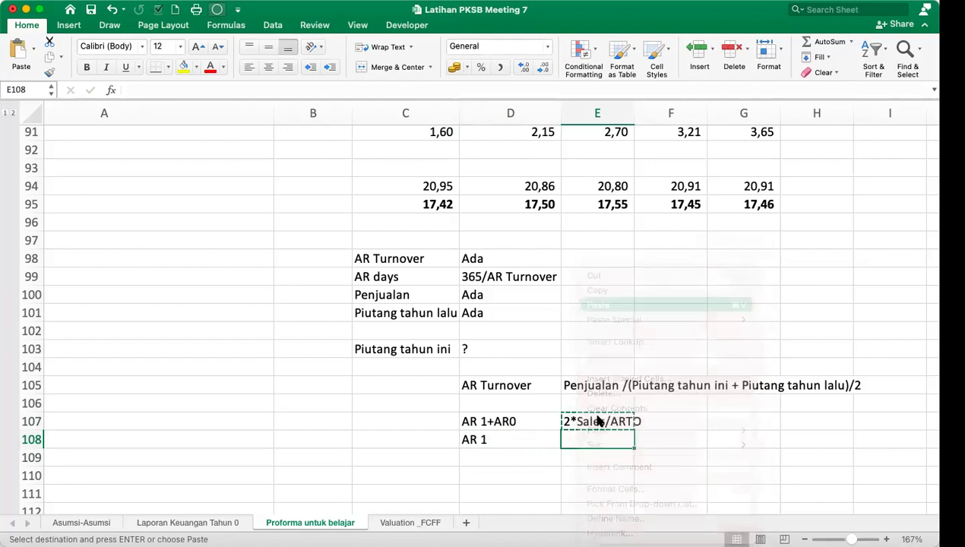
Edit the text in E108 to read "(2*Sales/ARTO)-AR0".
double_click(564, 440)
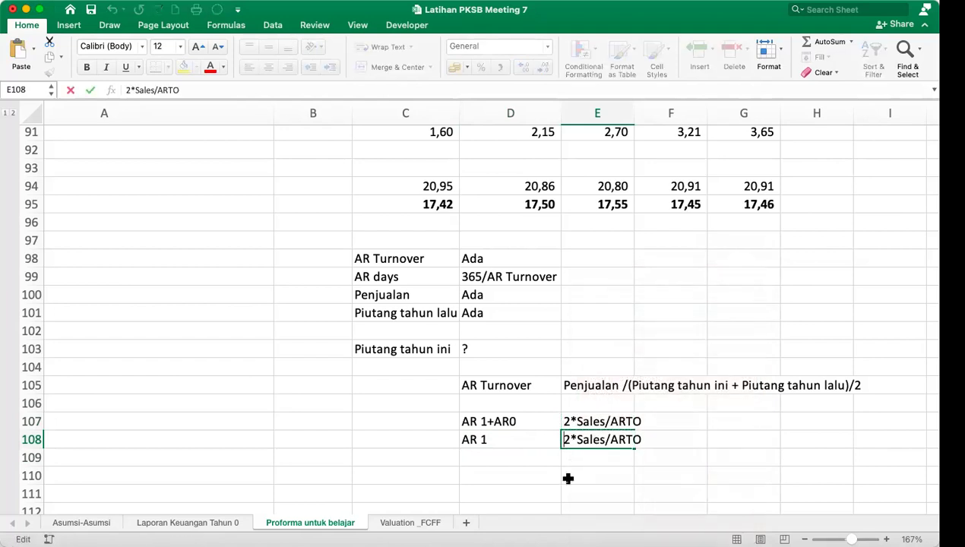
text(()
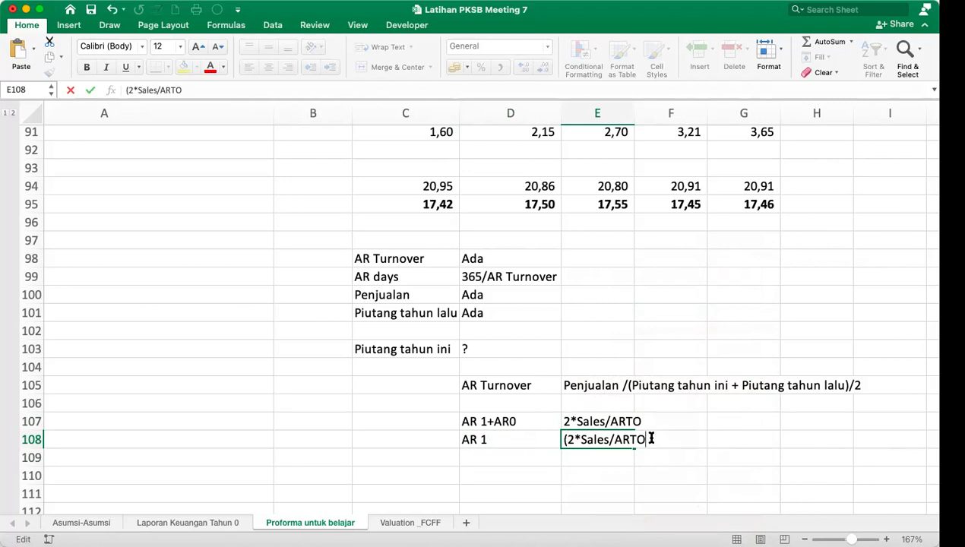
text()-AR2)
key(BackSpace)
text(0)
key(Return)
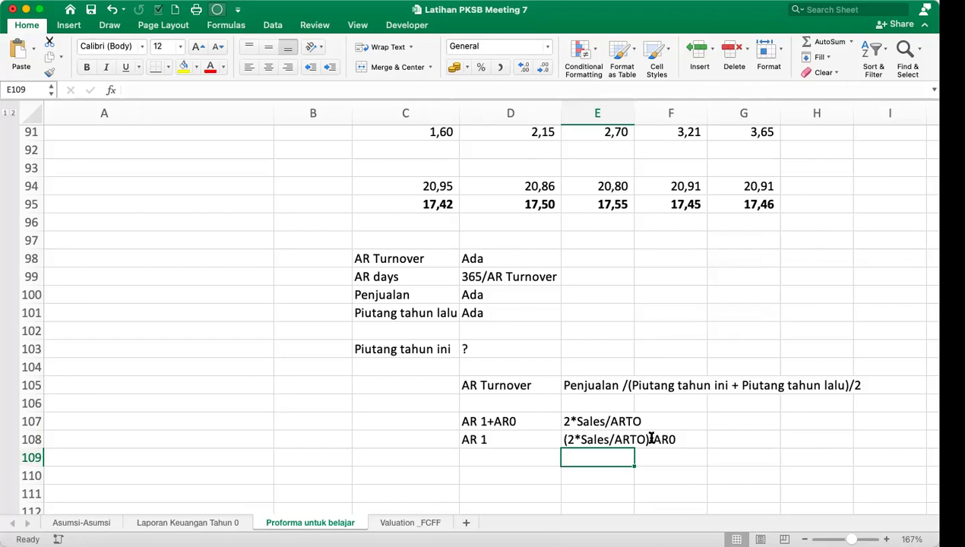
Clear all the receivables derivation notes from C98 to G108.
scroll(516, 275, up, 2)
scroll(517, 274, left, 2)
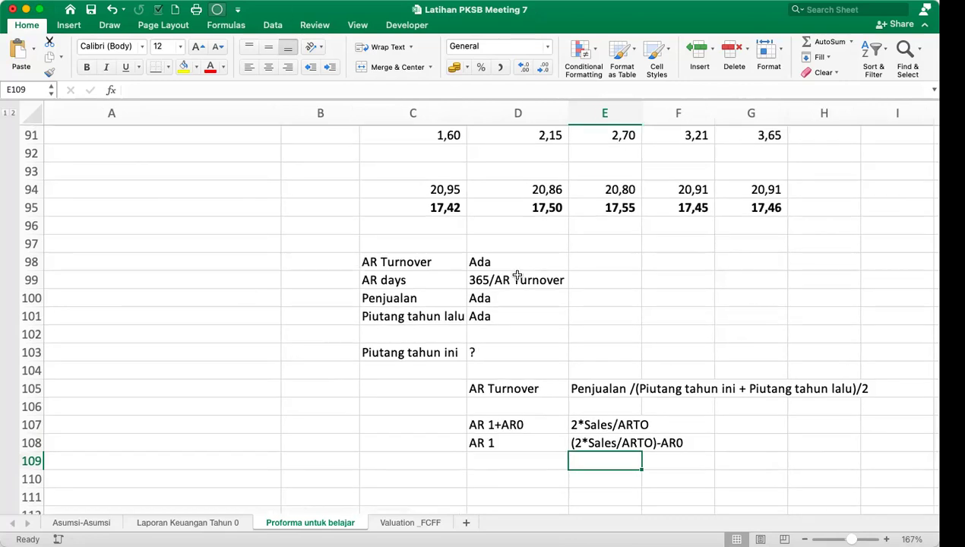
drag(465, 301, 810, 486)
key(Delete)
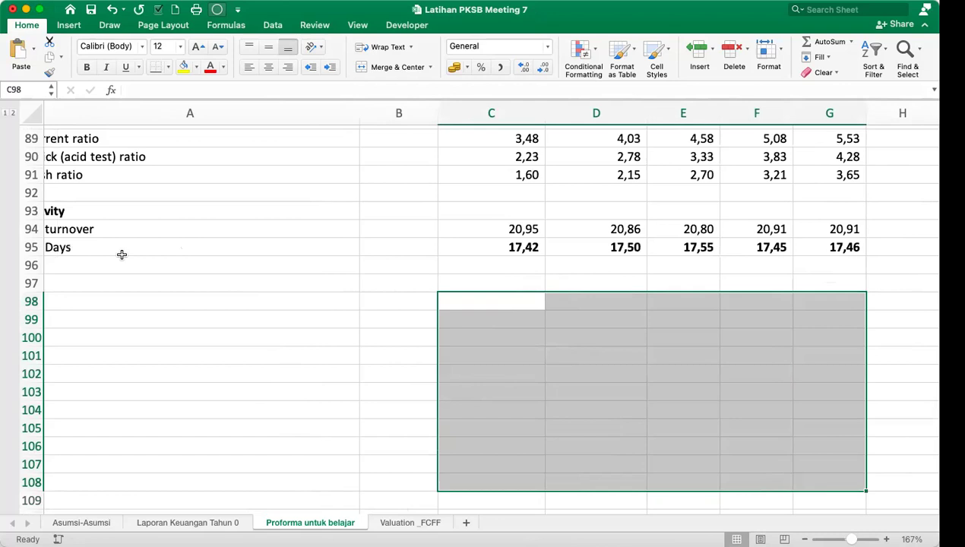
Enter the label "Inventroy turnover" in A97, one blank row below AR Days.
click(144, 265)
scroll(146, 266, up, 1)
click(103, 297)
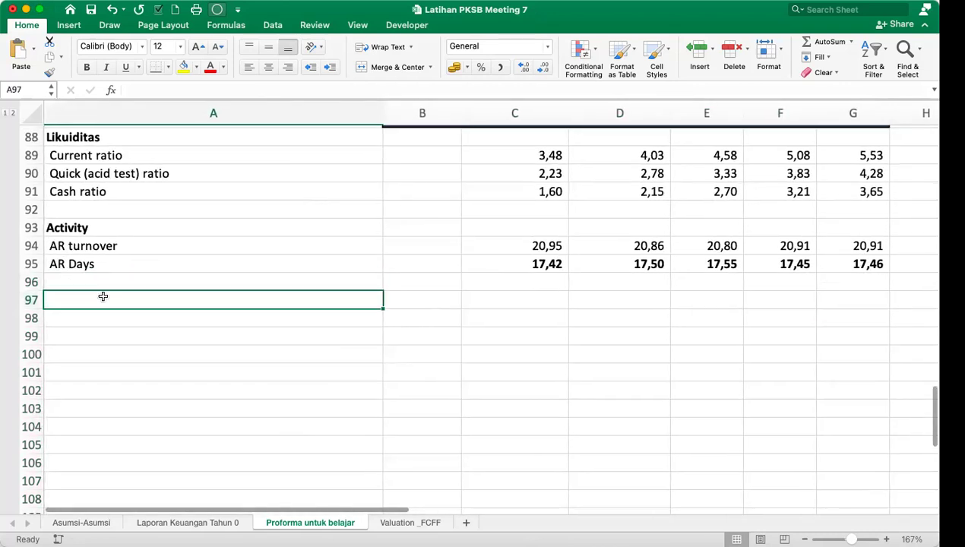
text(IN)
key(BackSpace)
text(nventroy)
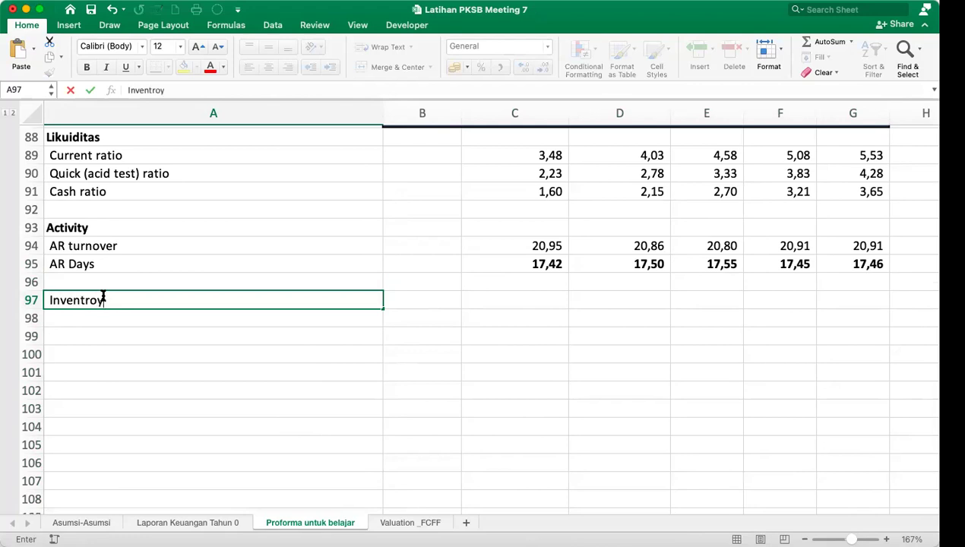
text( turnover)
key(Tab)
key(Tab)
Calculate year 1 inventory turnover in C97 from cost of goods sold and the two years' inventories with =-C22*2/(B37+C37).
text(=)
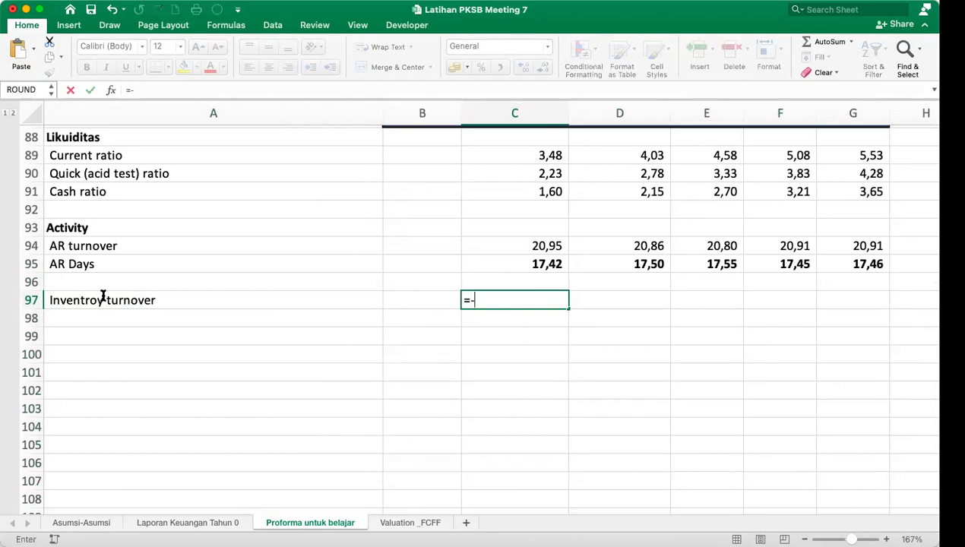
scroll(103, 297, up, 10)
scroll(102, 296, up, 5)
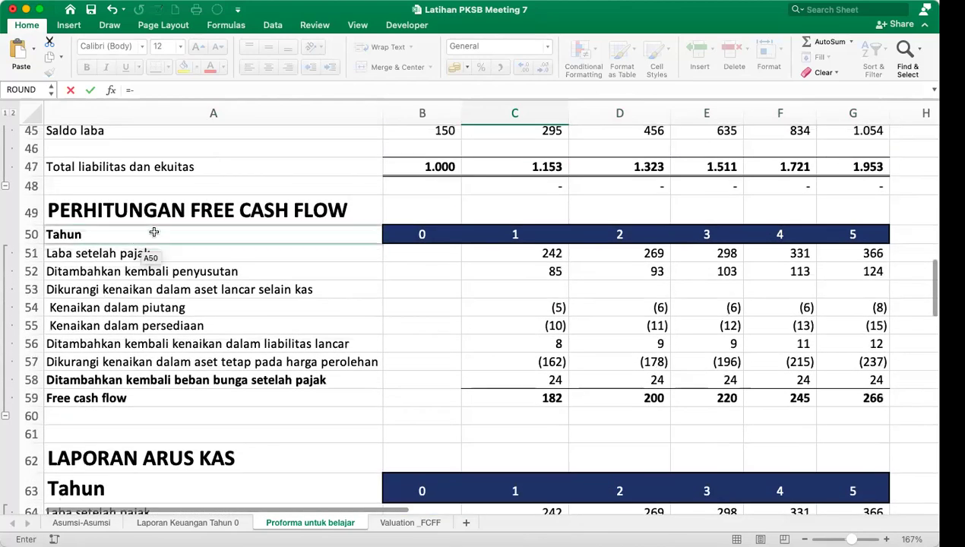
scroll(532, 312, up, 7)
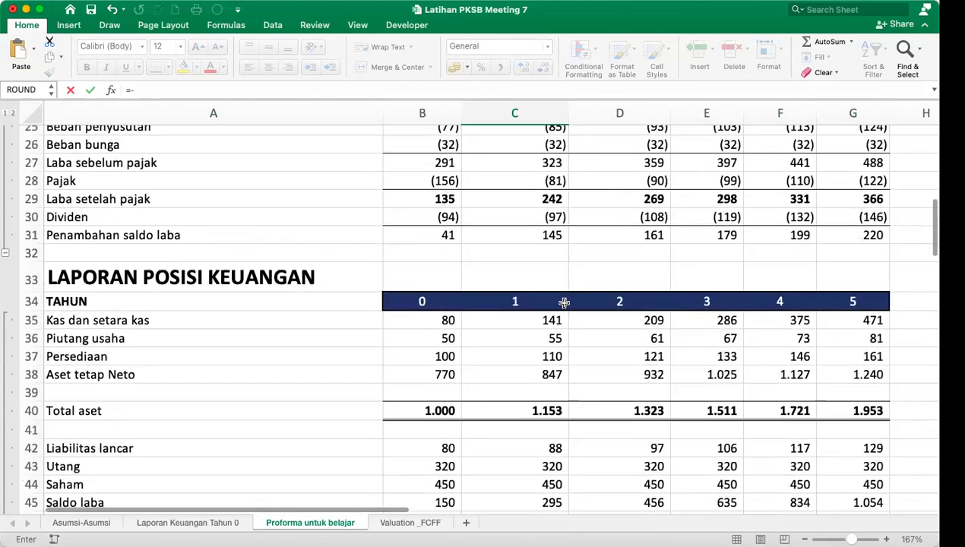
scroll(564, 302, up, 4)
click(554, 240)
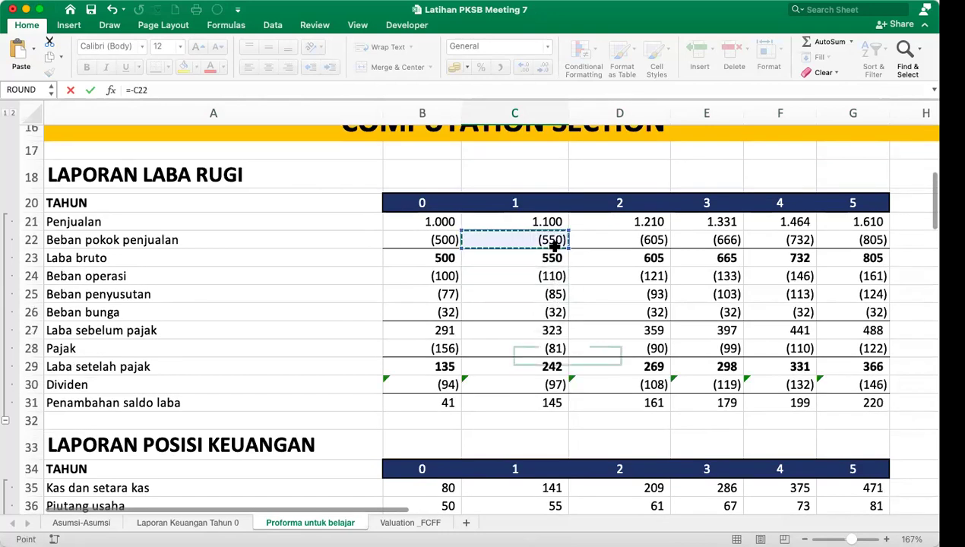
text(/()
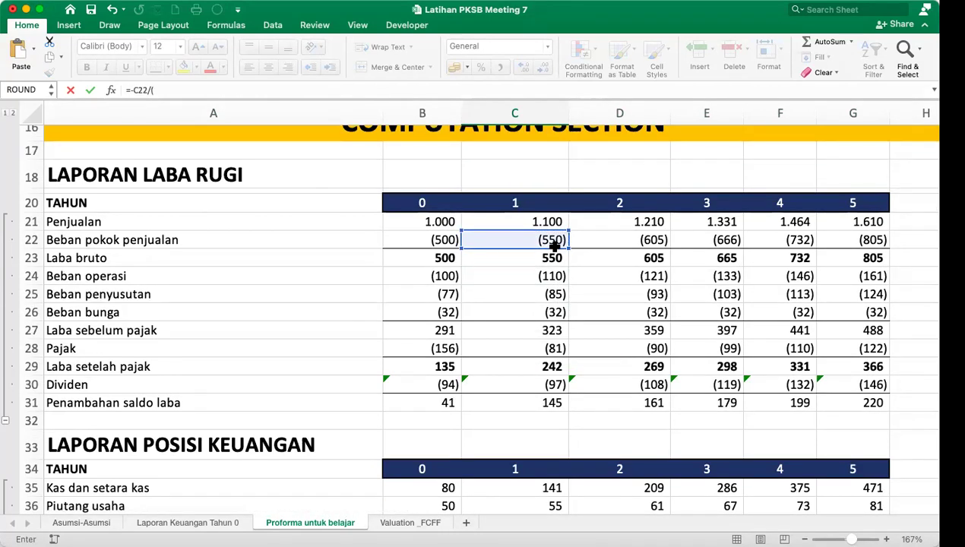
scroll(674, 396, down, 6)
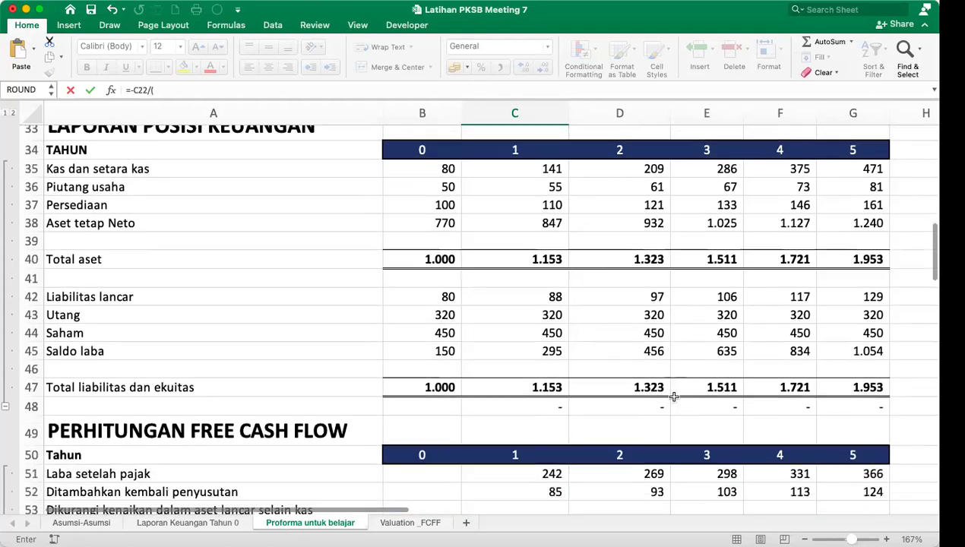
scroll(674, 396, down, 2)
scroll(674, 396, up, 3)
text(()
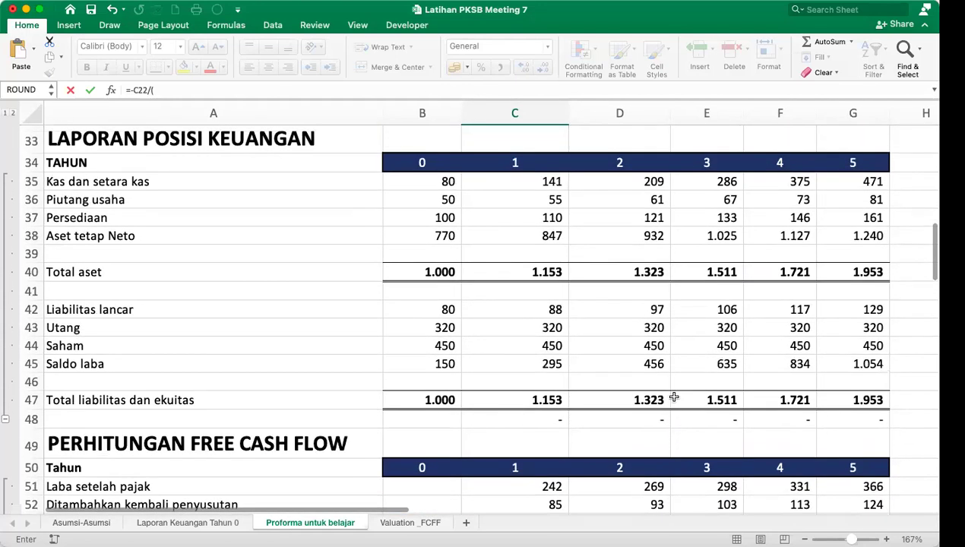
click(423, 218)
text(+)
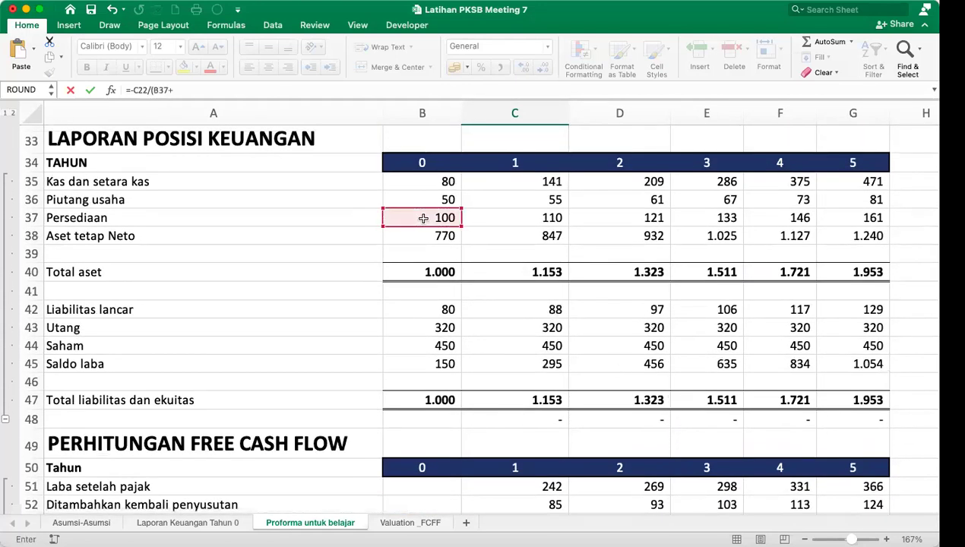
click(519, 215)
text())
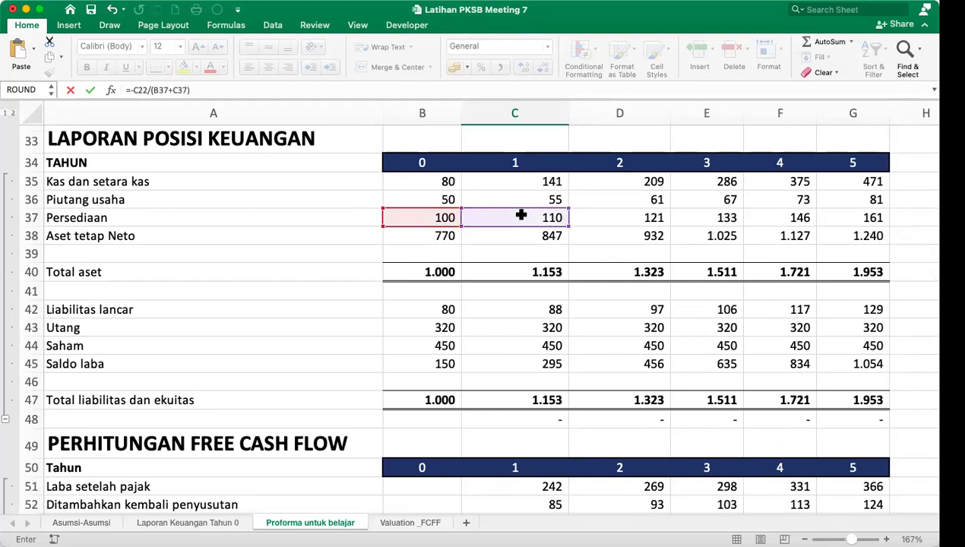
click(145, 90)
text(*2)
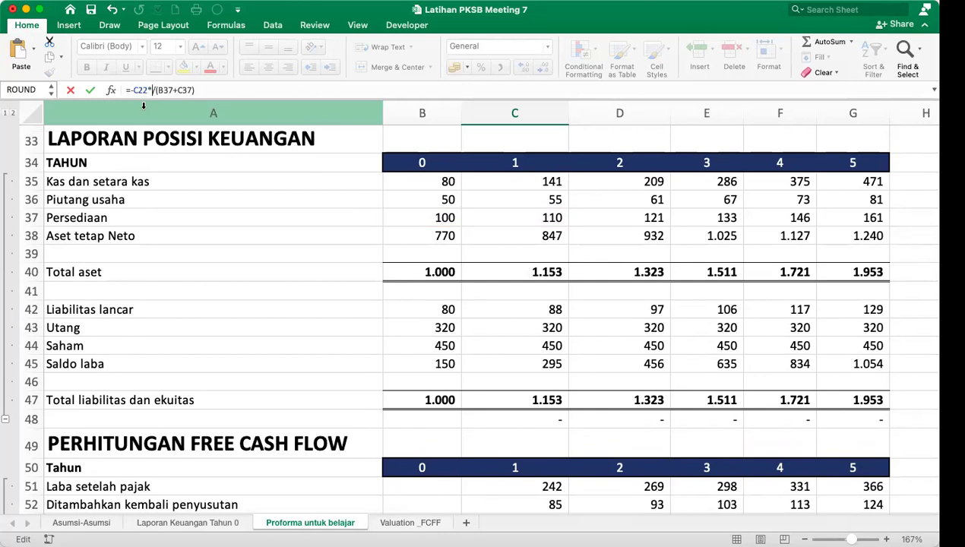
key(Return)
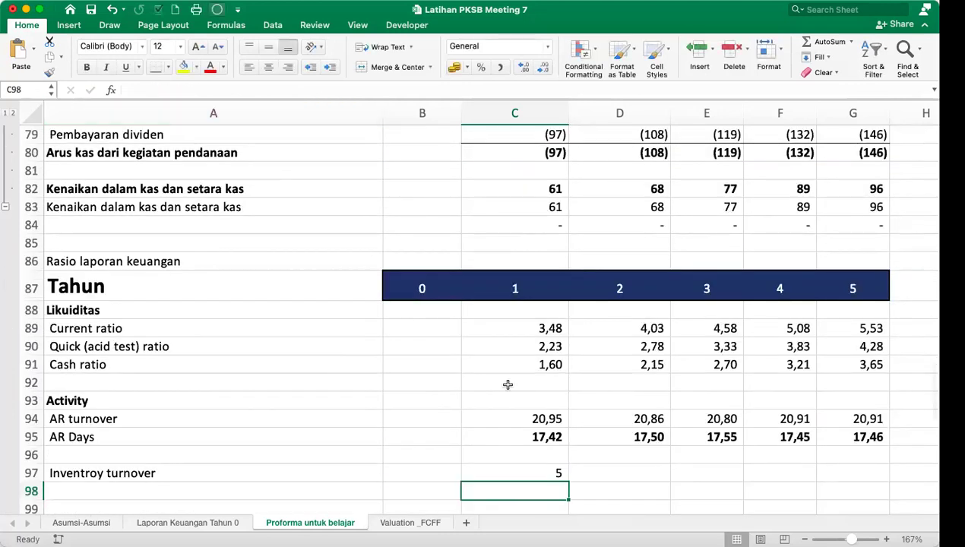
Show the year 1 inventory turnover with two decimals and fill its formula across to year 5 (C97:G97).
click(549, 472)
click(522, 69)
click(523, 69)
scroll(654, 493, down, 3)
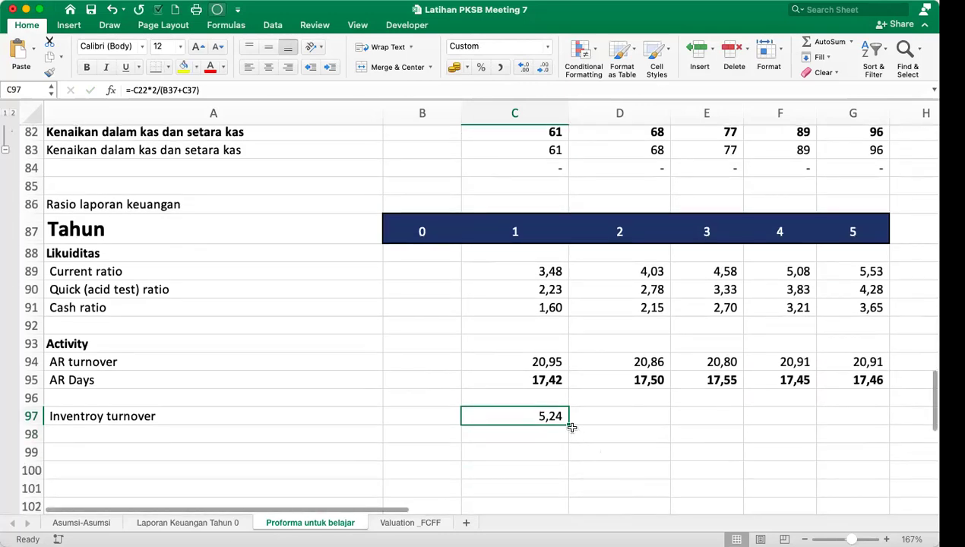
drag(569, 425, 844, 414)
drag(878, 416, 879, 417)
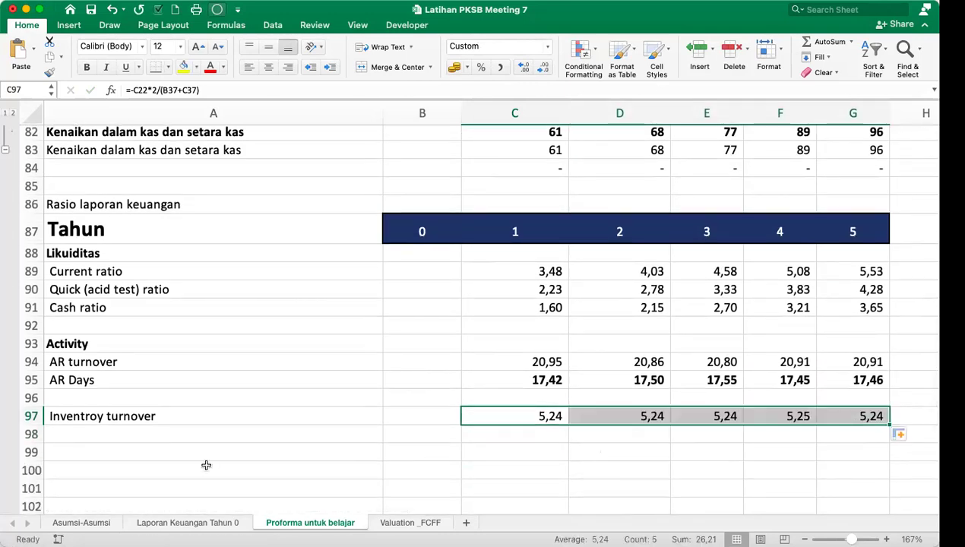
Enter the label "Invesntory days" in A98, below the inventory turnover row.
click(105, 433)
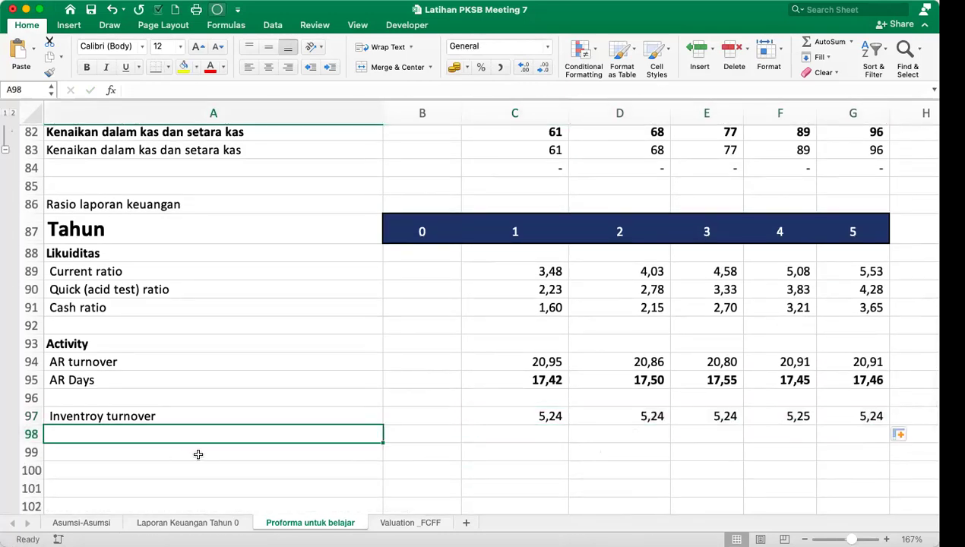
text(Invesntoory days)
key(Return)
key(Up)
key(Right)
key(Right)
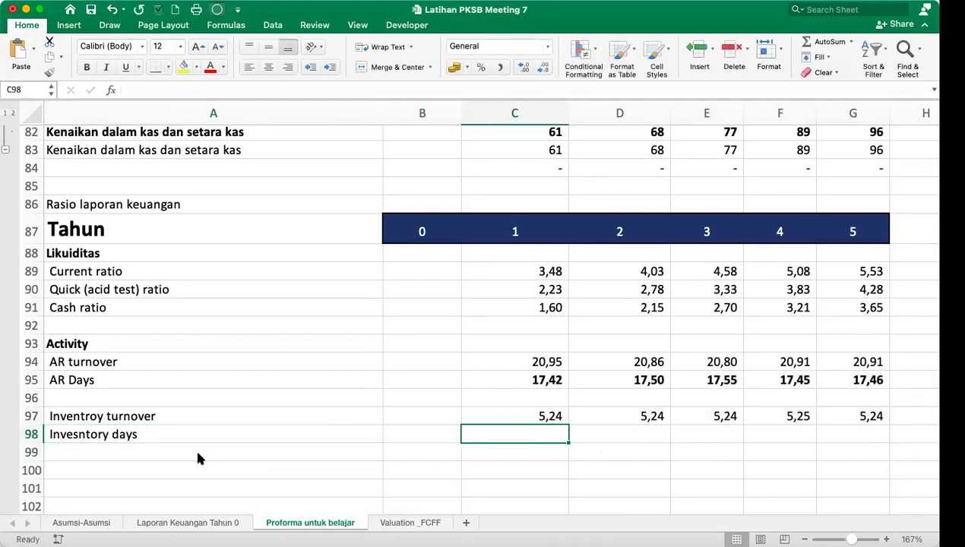
Calculate inventory days in C98 as 365 divided by inventory turnover (C97), and fill the formula across to year 5.
text(=)
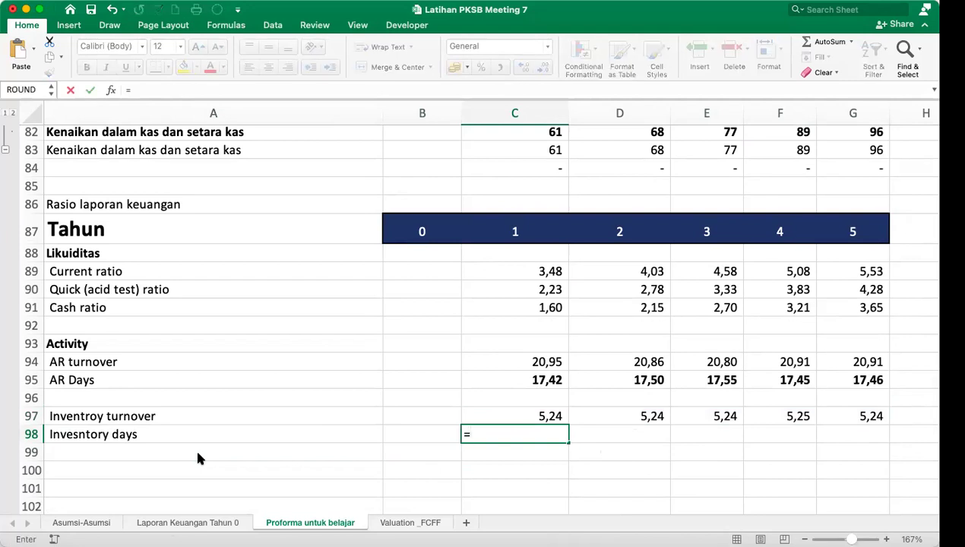
text(365/)
key(Up)
key(Return)
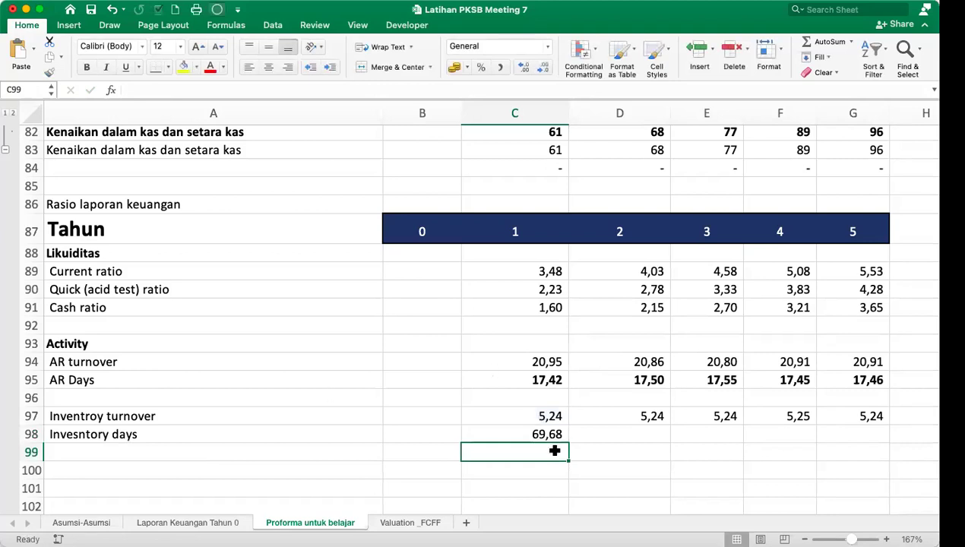
click(554, 434)
drag(569, 442, 797, 472)
drag(523, 433, 796, 435)
click(532, 453)
click(518, 468)
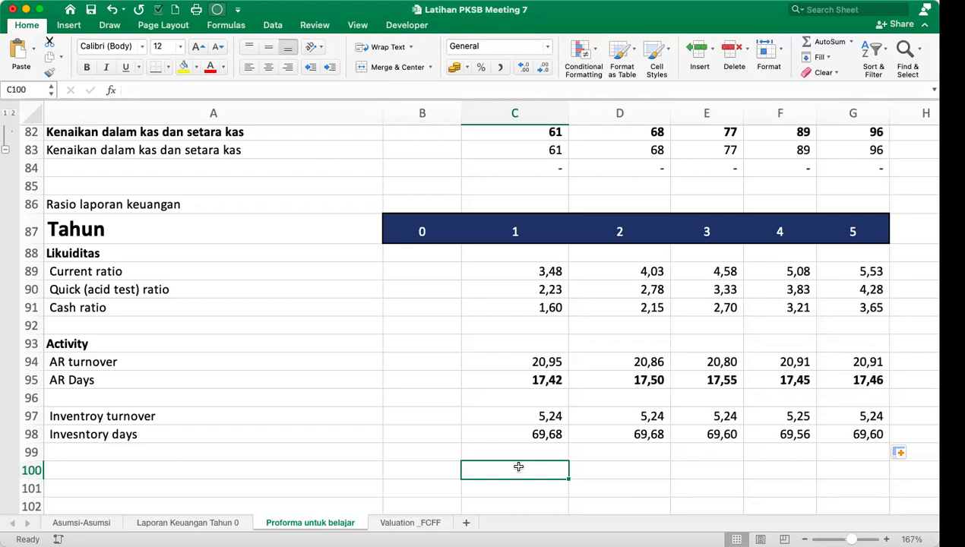
Correct the spelling of the label in A98 to "Inventory days".
key(Left)
key(Left)
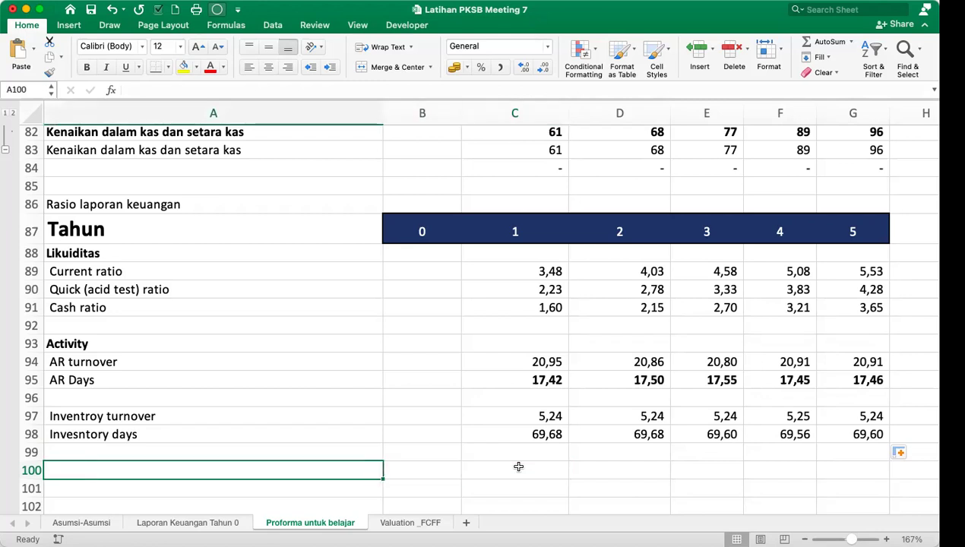
double_click(80, 432)
key(BackSpace)
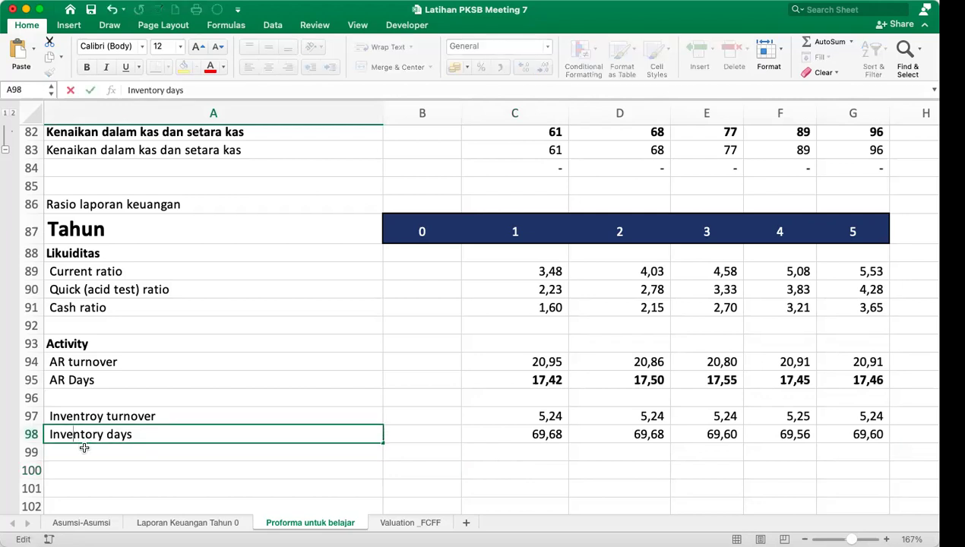
key(Return)
key(Return)
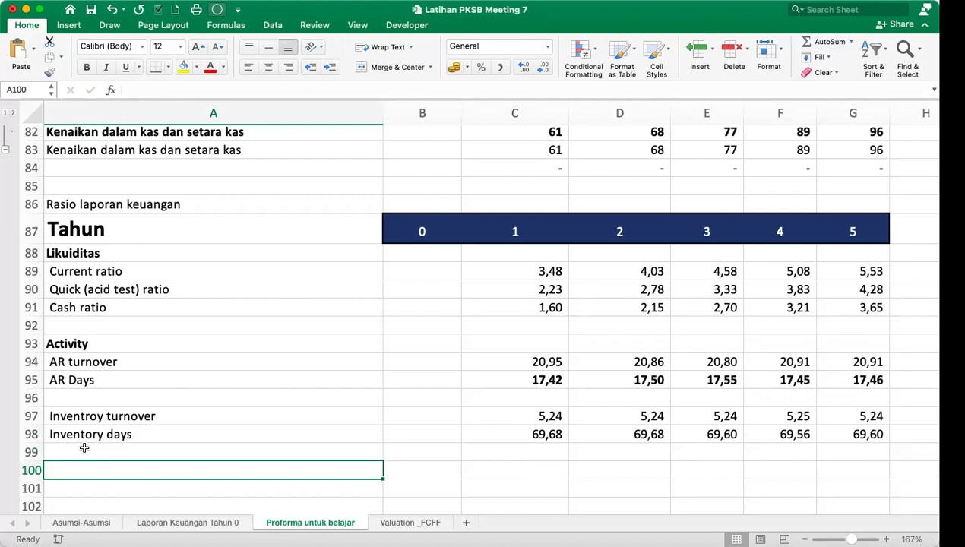
Enter the label "Total assets turnover" in A100, one blank row below the inventory days.
text(To)
text(tal asset)
text(s tunro)
key(BackSpace)
key(BackSpace)
key(BackSpace)
text(rnover)
key(Return)
Calculate year 1 total assets turnover in C100 from sales and average total assets with the formula =C21*2/(C40+B40).
key(Up)
key(Right)
key(Right)
text(=)
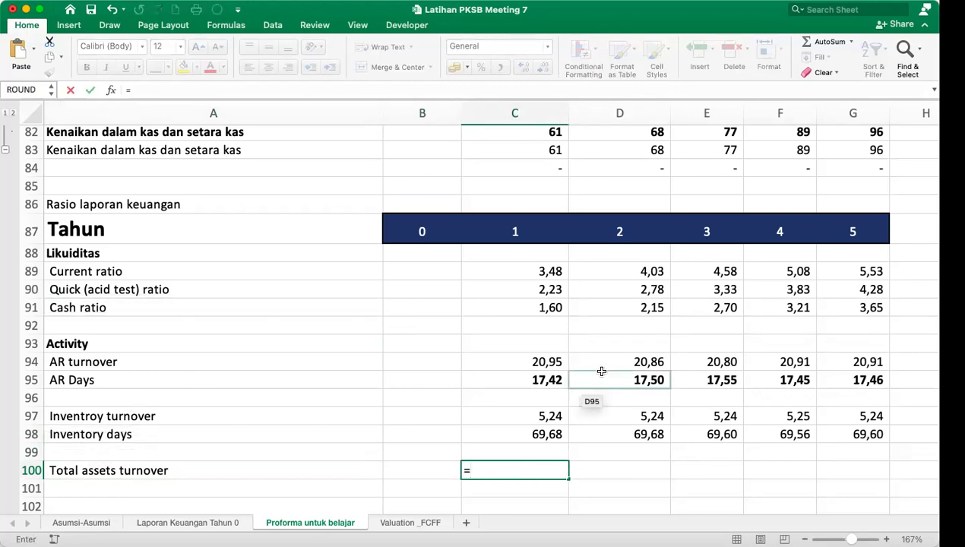
scroll(601, 370, up, 10)
scroll(601, 371, up, 10)
scroll(601, 370, up, 5)
click(512, 191)
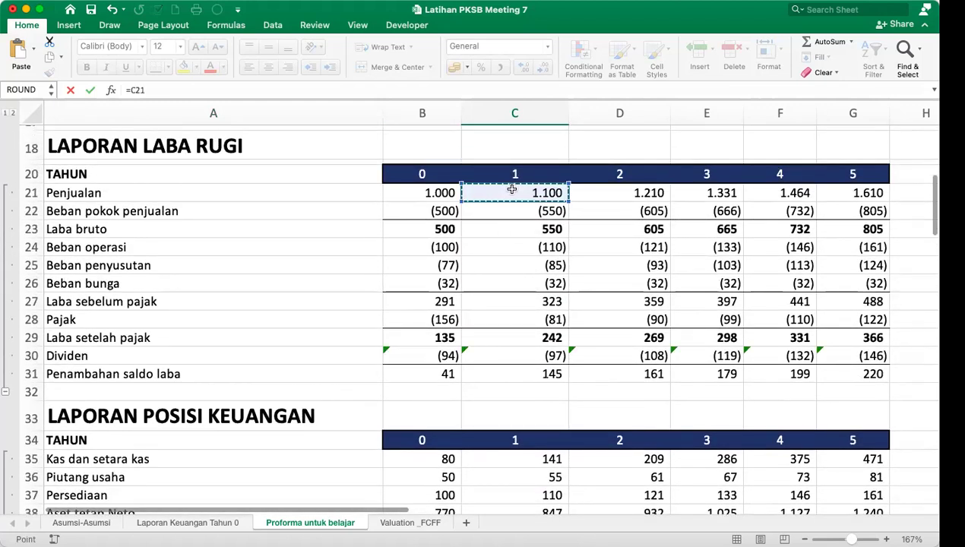
text(/()
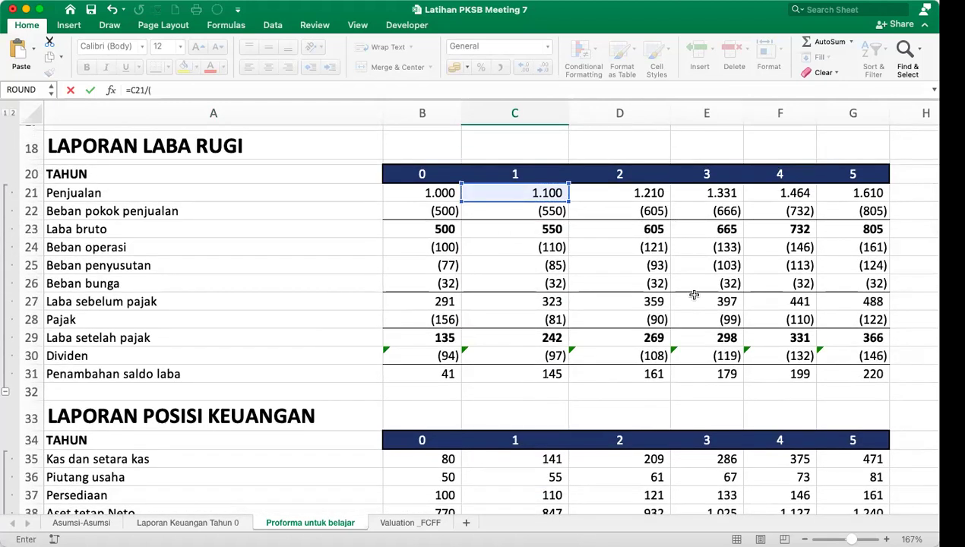
scroll(694, 294, down, 3)
scroll(694, 294, down, 4)
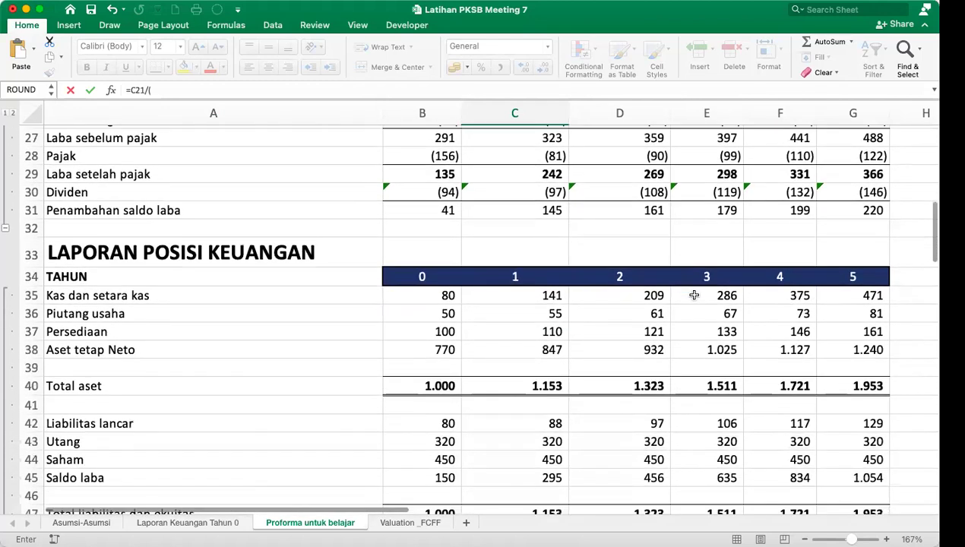
click(537, 385)
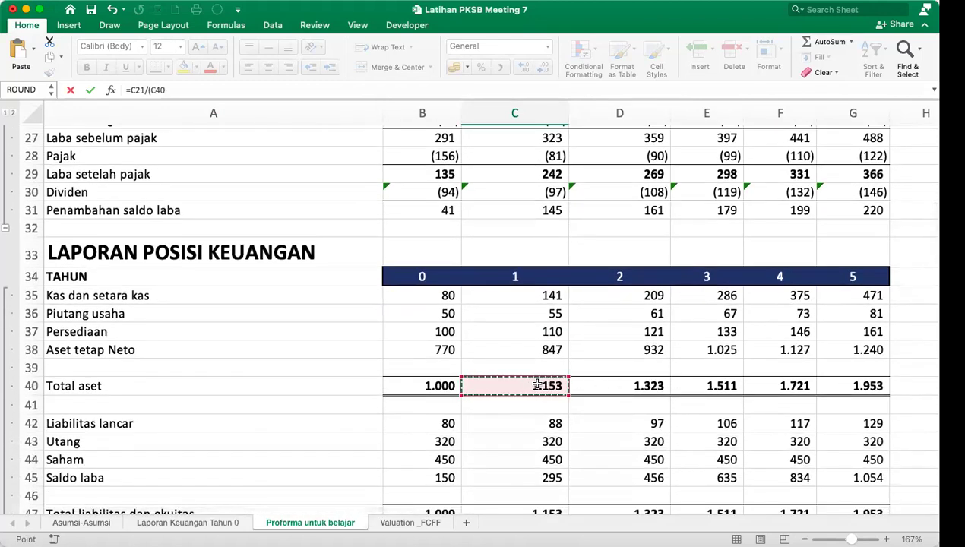
text(+)
click(435, 385)
text())
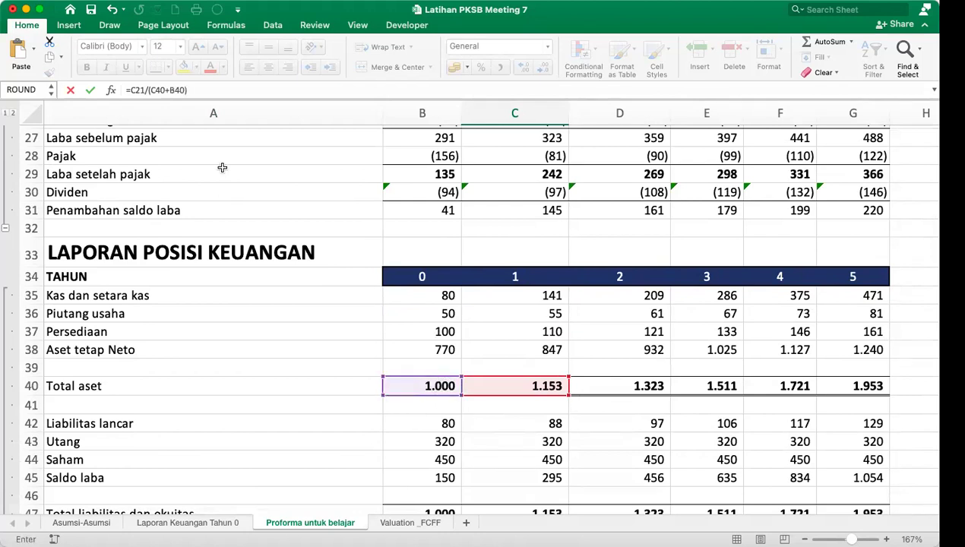
click(143, 90)
text(*2)
key(Return)
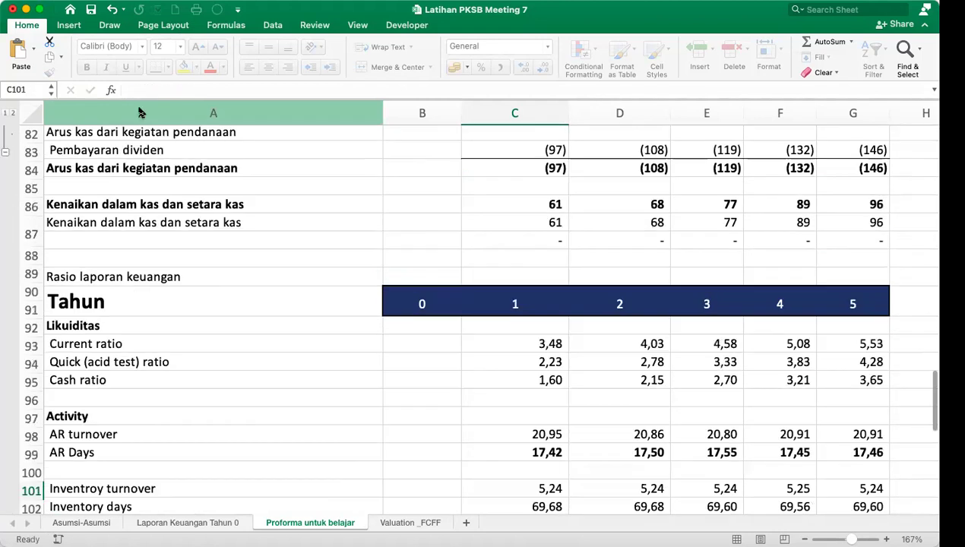
Format C100 in comma style with two decimals and fill the total assets turnover formula across to year 5.
click(545, 473)
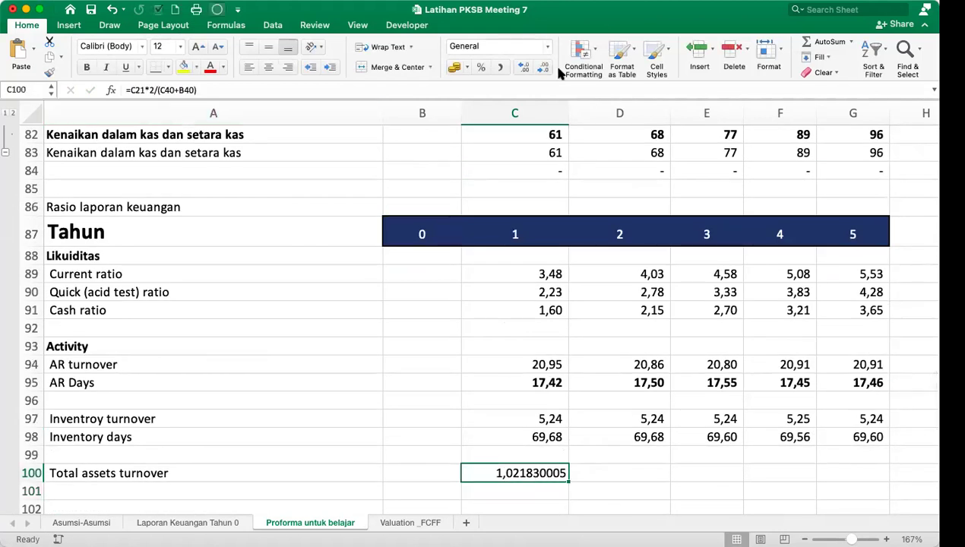
click(500, 67)
click(521, 66)
click(521, 67)
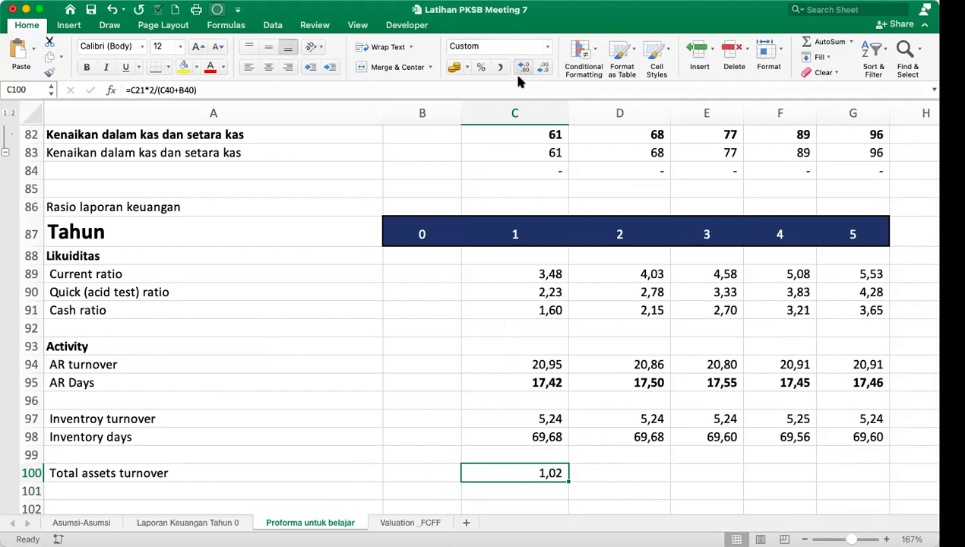
drag(569, 479, 880, 474)
click(578, 491)
click(558, 492)
scroll(559, 492, up, 10)
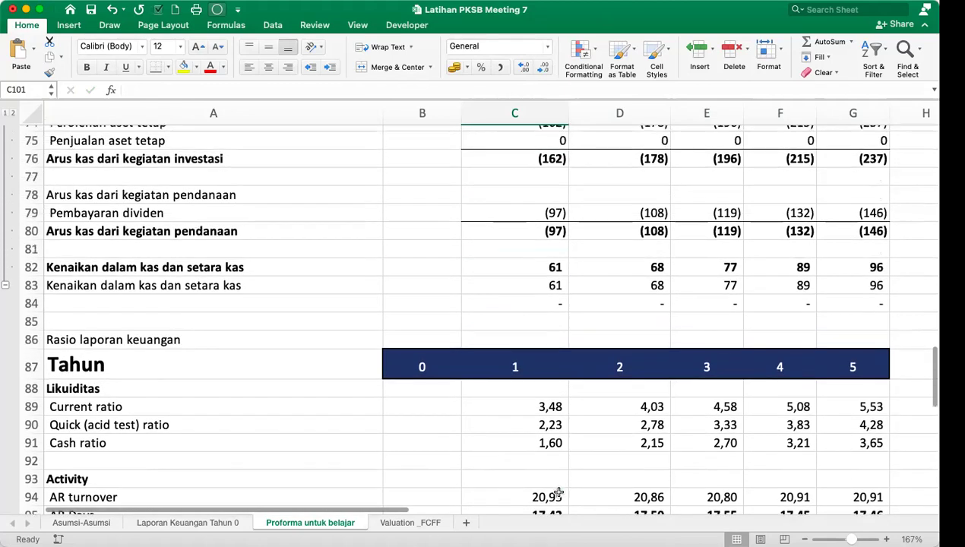
scroll(558, 492, down, 10)
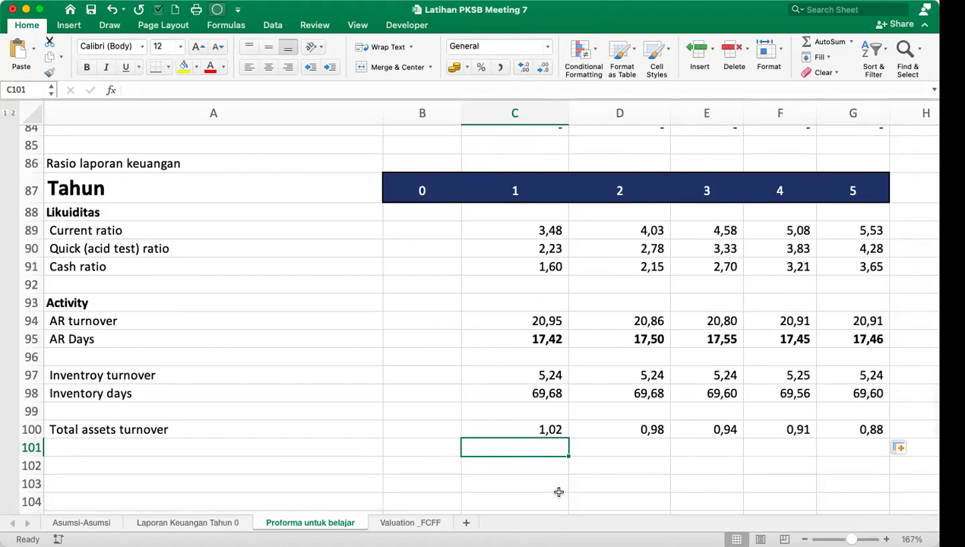
click(140, 448)
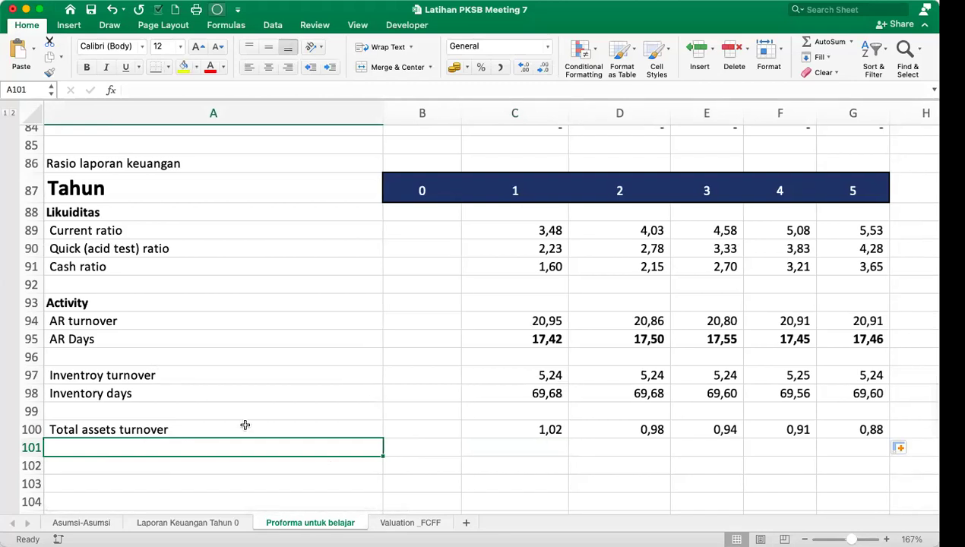
click(550, 429)
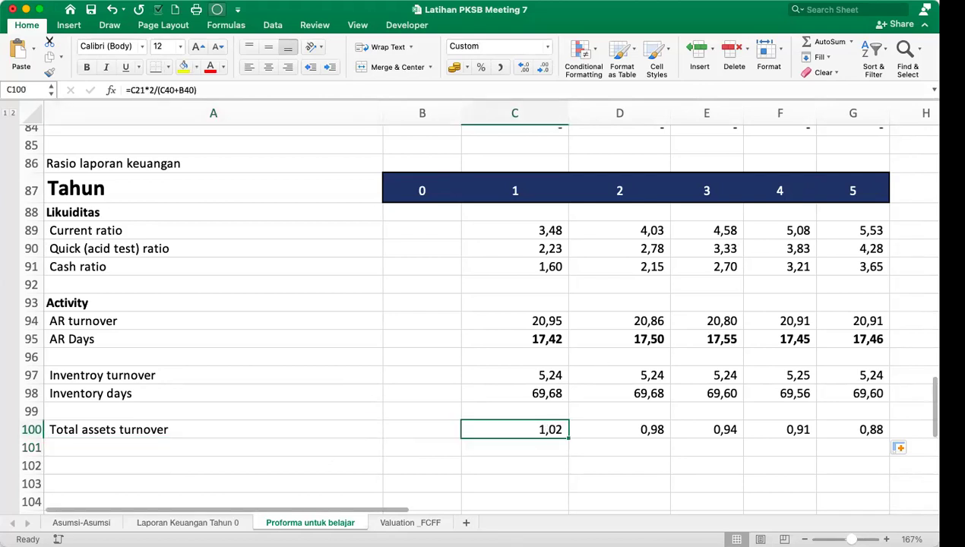
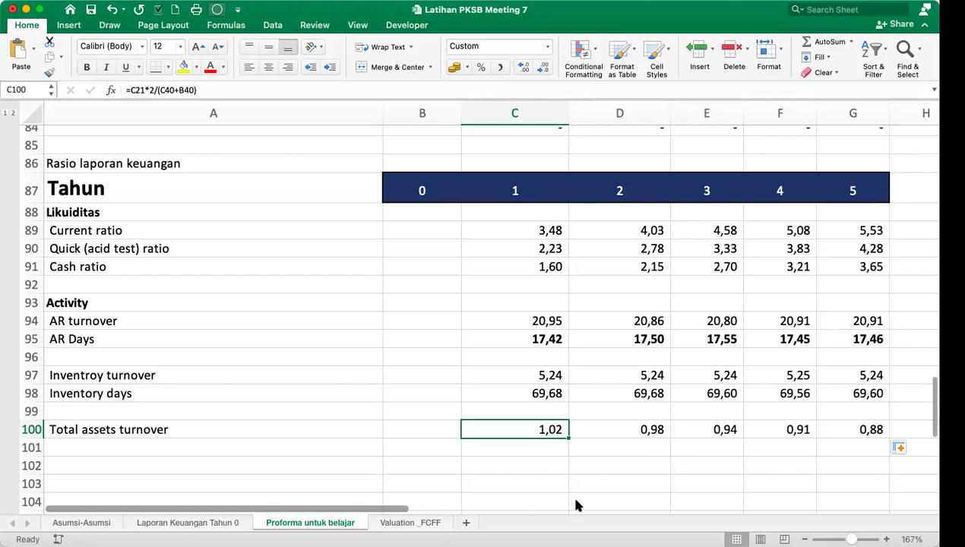
Enter the note "Underinvestment" in D104, below the ratio table.
scroll(634, 469, down, 3)
click(608, 444)
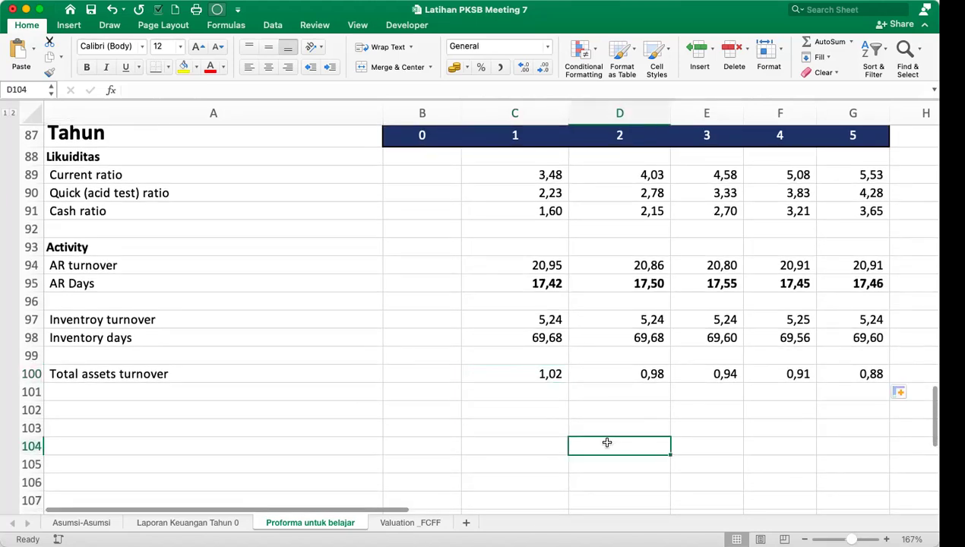
text(Undr)
key(BackSpace)
text(er i)
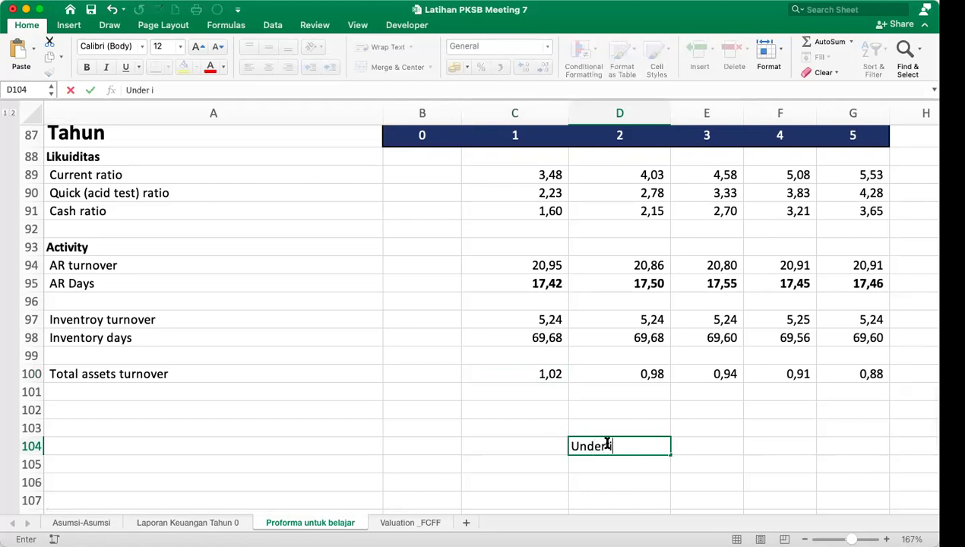
key(BackSpace)
key(BackSpace)
text(investmet)
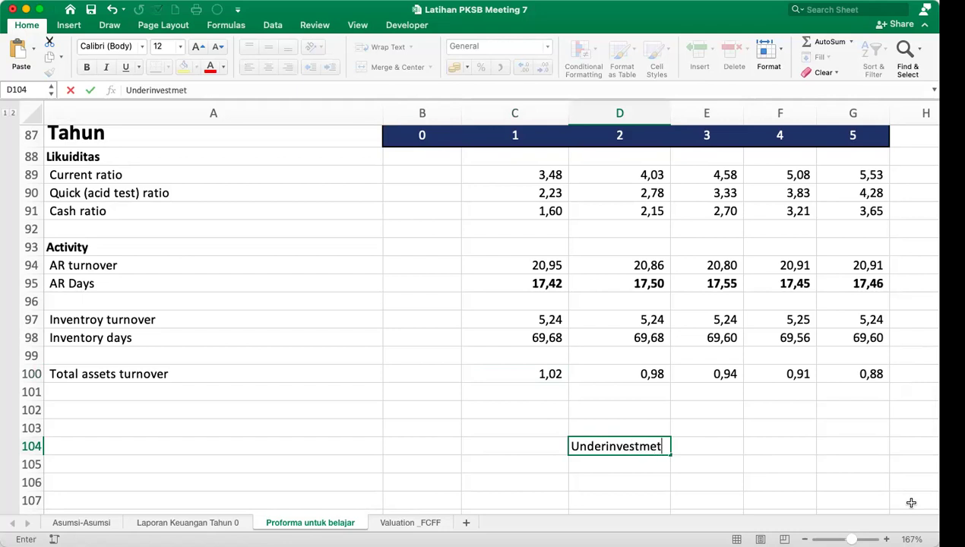
key(BackSpace)
text(nt)
key(Return)
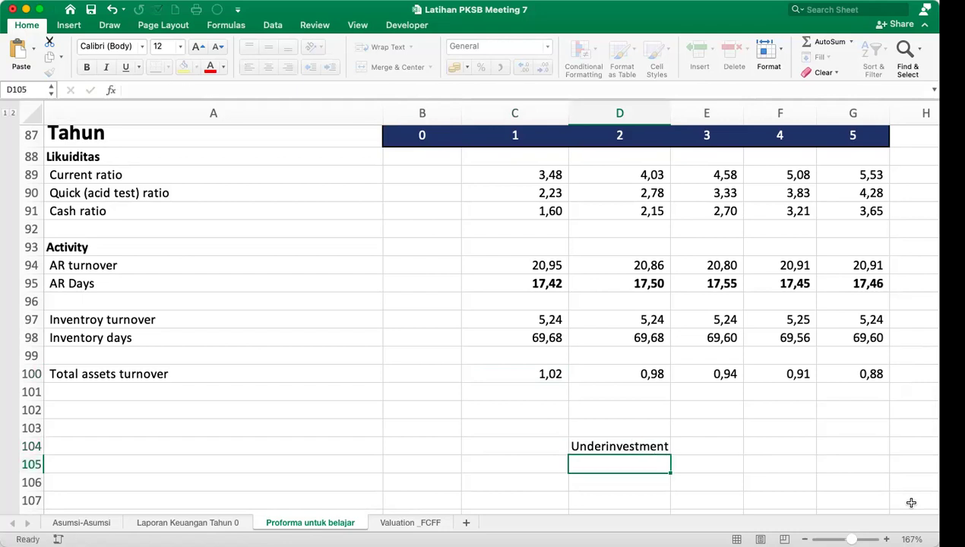
Enter "TATO" in D106 and its definition "SALES / TA" beside it in E106.
key(Return)
text(TATO)
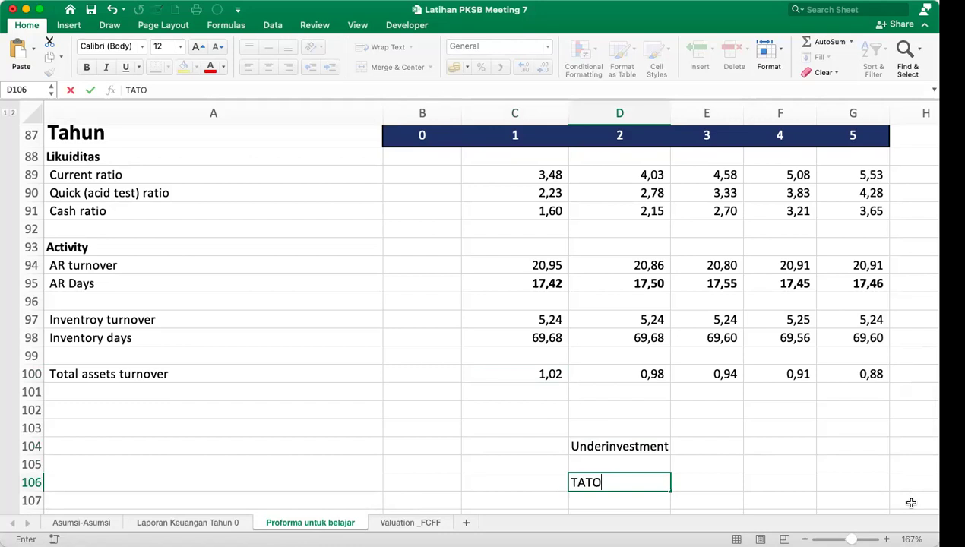
key(Tab)
text(T)
key(BackSpace)
text(SALE)
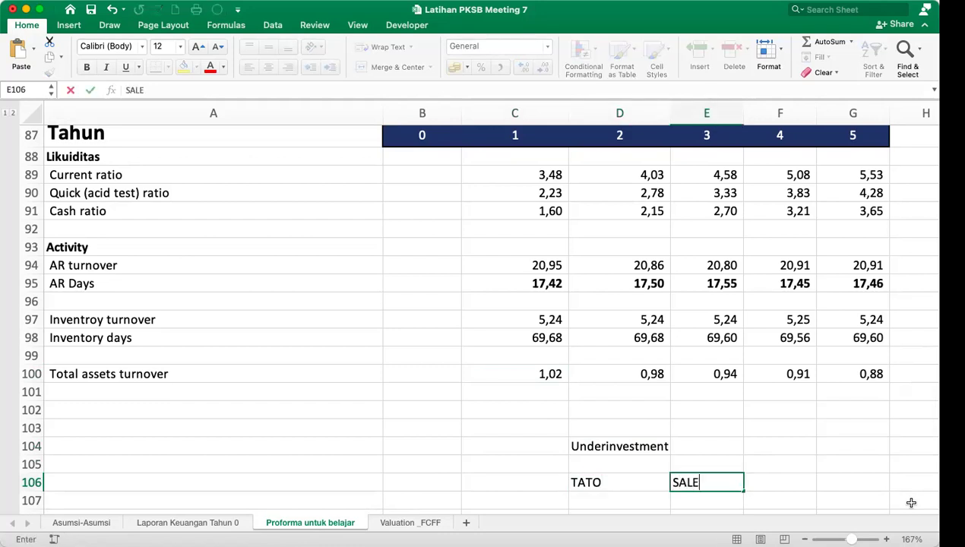
text(S / ta)
key(BackSpace)
key(BackSpace)
text(TA)
key(Return)
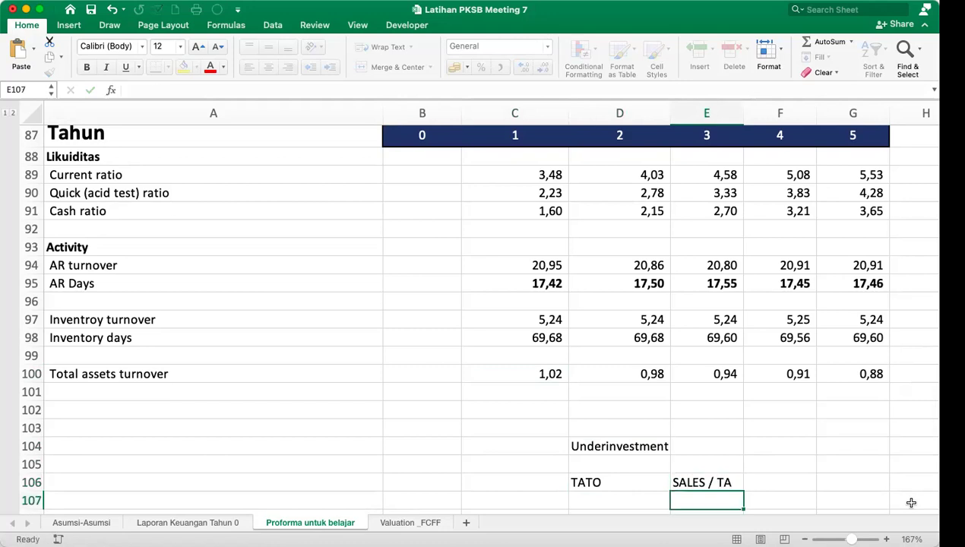
key(Down)
key(Down)
key(Down)
key(Up)
key(Up)
key(Up)
key(Up)
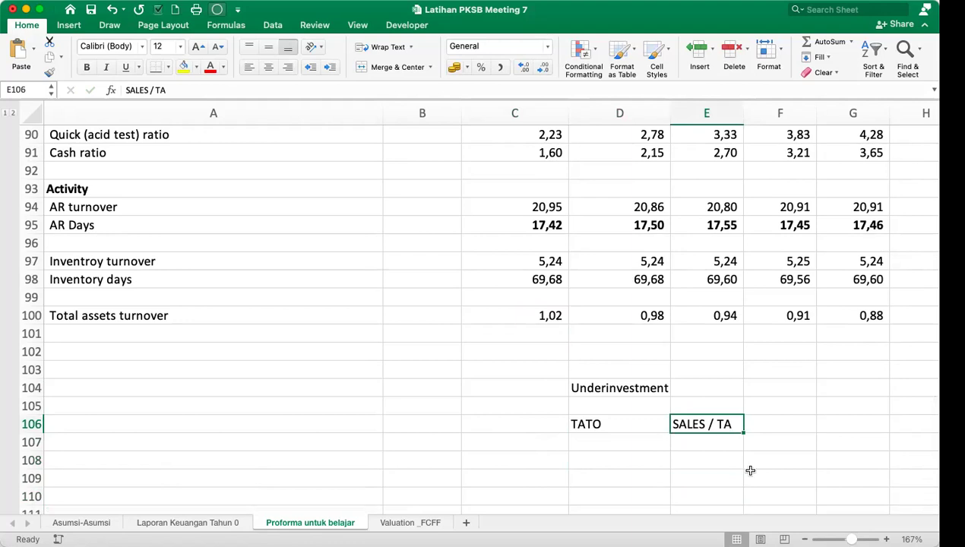
click(594, 440)
click(601, 423)
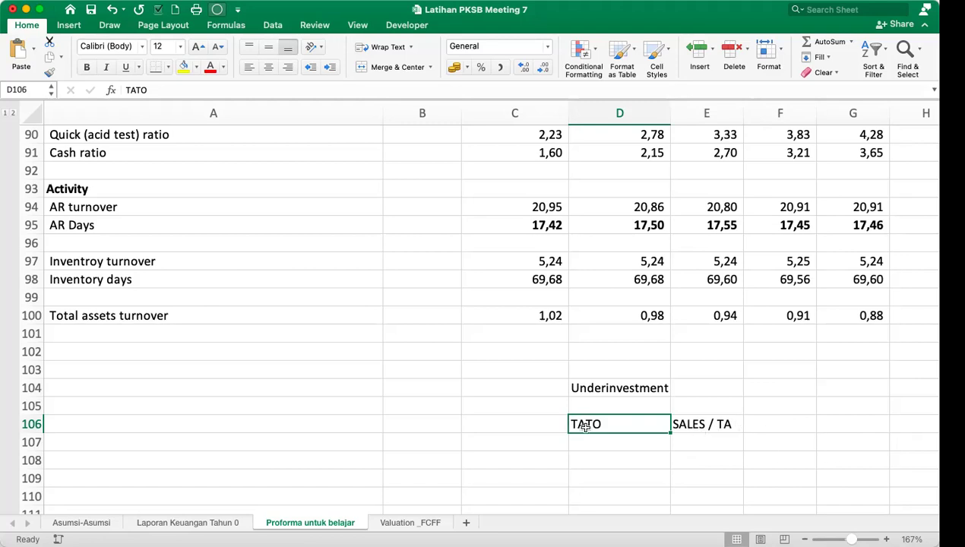
click(630, 397)
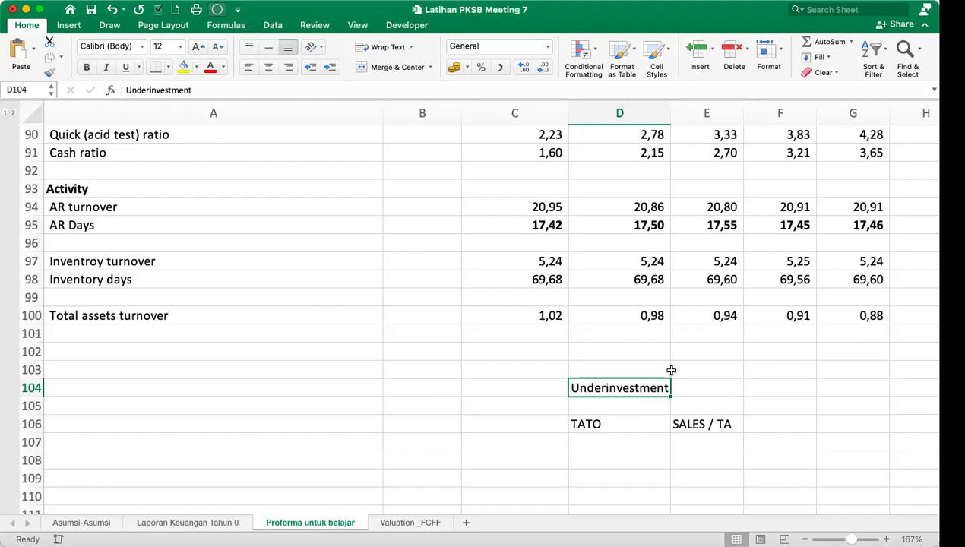
Clear the explanatory notes from D104:F106 without deleting the cells themselves.
drag(798, 420, 797, 407)
drag(666, 395, 707, 424)
right_click(708, 428)
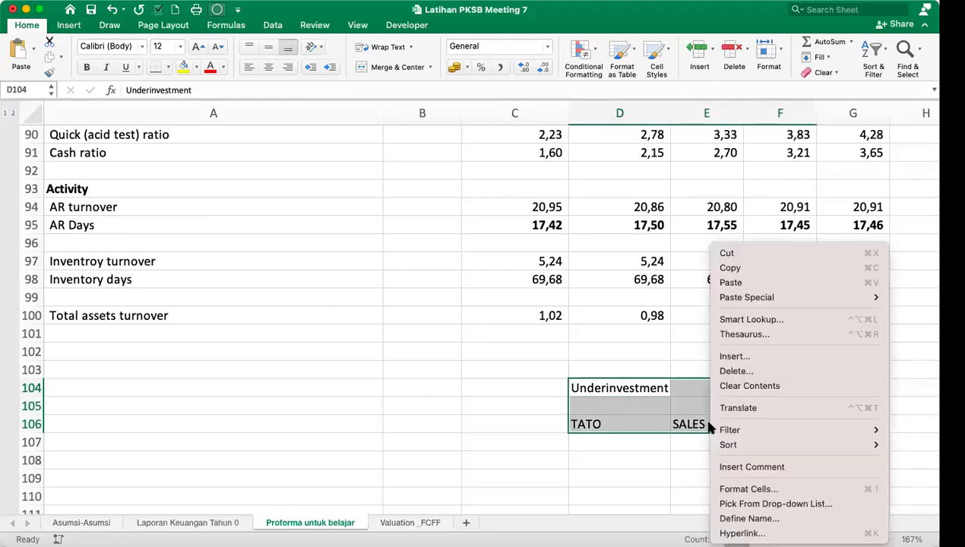
click(755, 371)
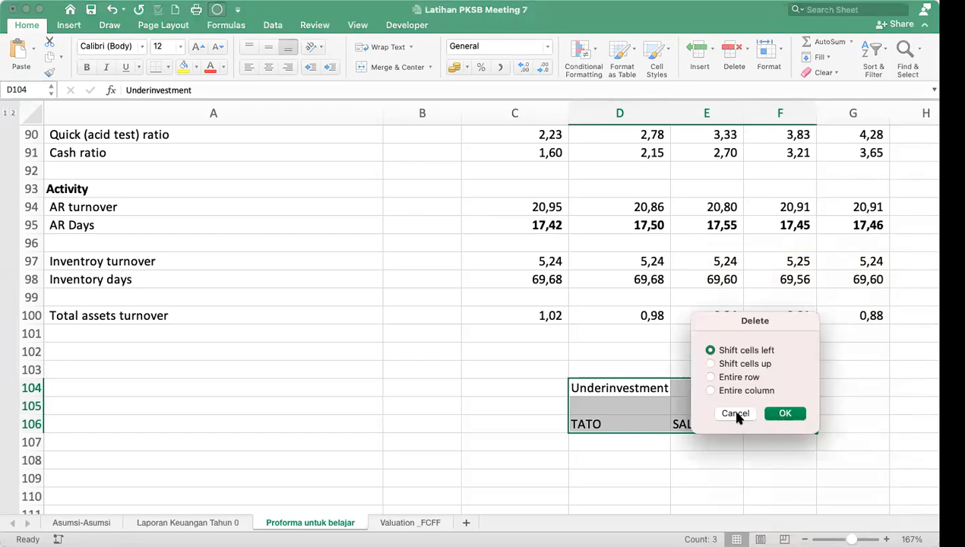
click(733, 412)
key(Delete)
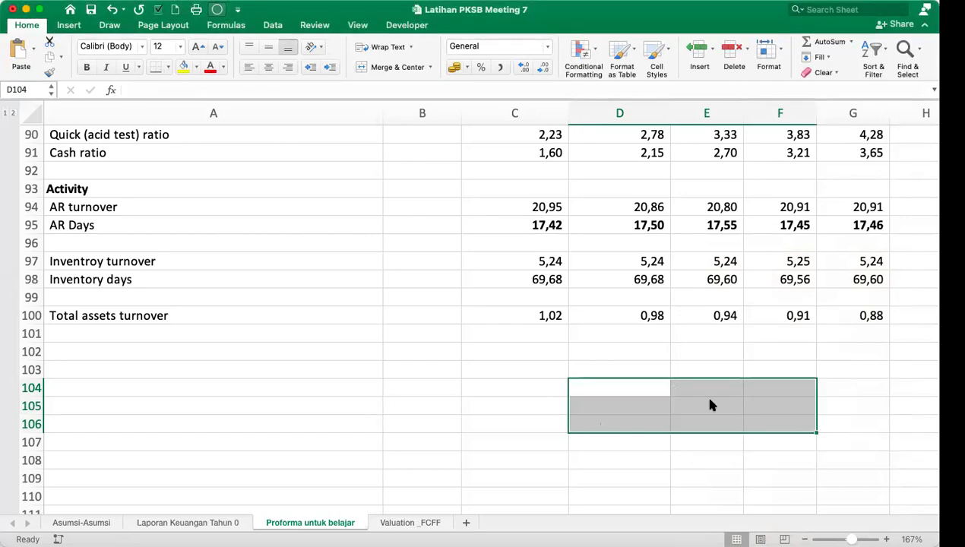
Enter the label "Fixed asset turnover" in A101, directly below the total assets turnover row.
key(Down)
key(Left)
key(Left)
key(Left)
key(Up)
key(Up)
key(Up)
key(Up)
key(Up)
key(Right)
key(Right)
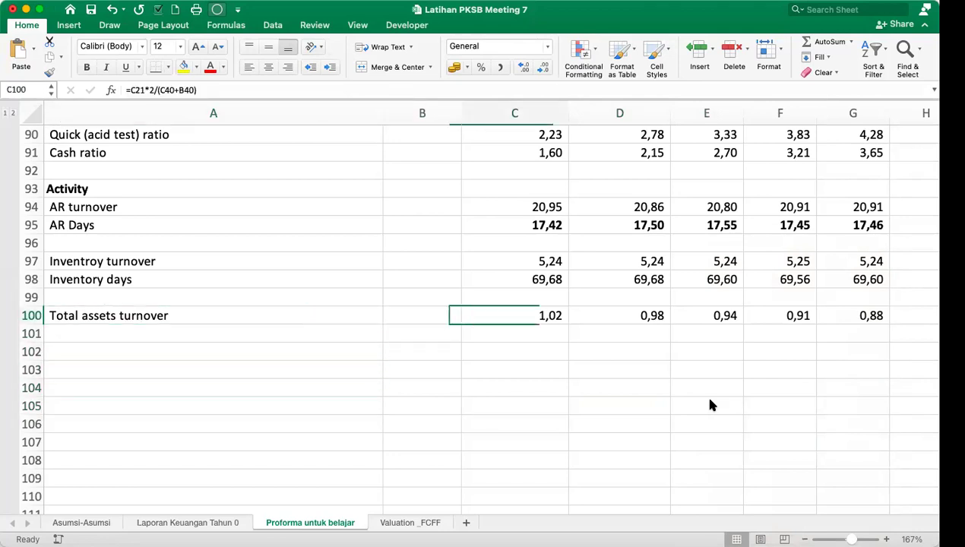
key(Left)
key(Left)
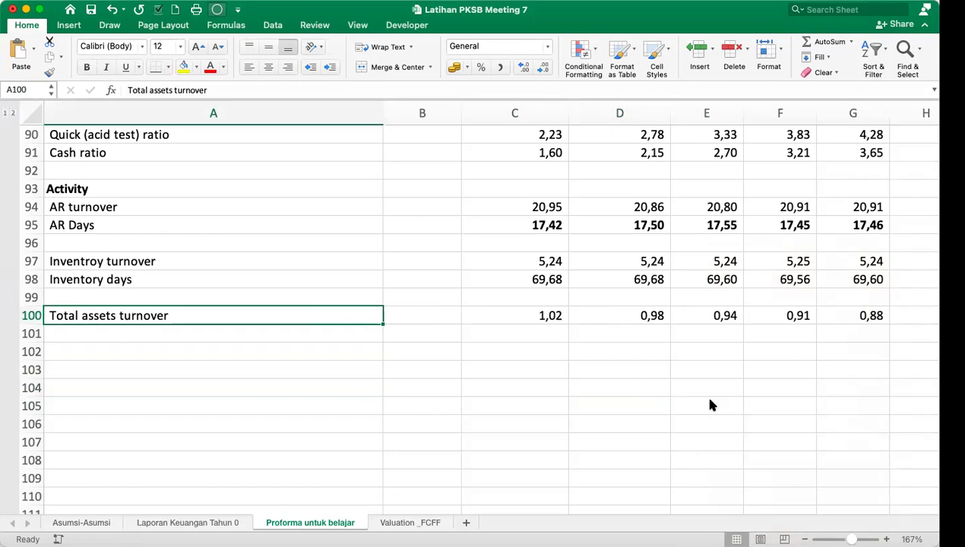
key(Down)
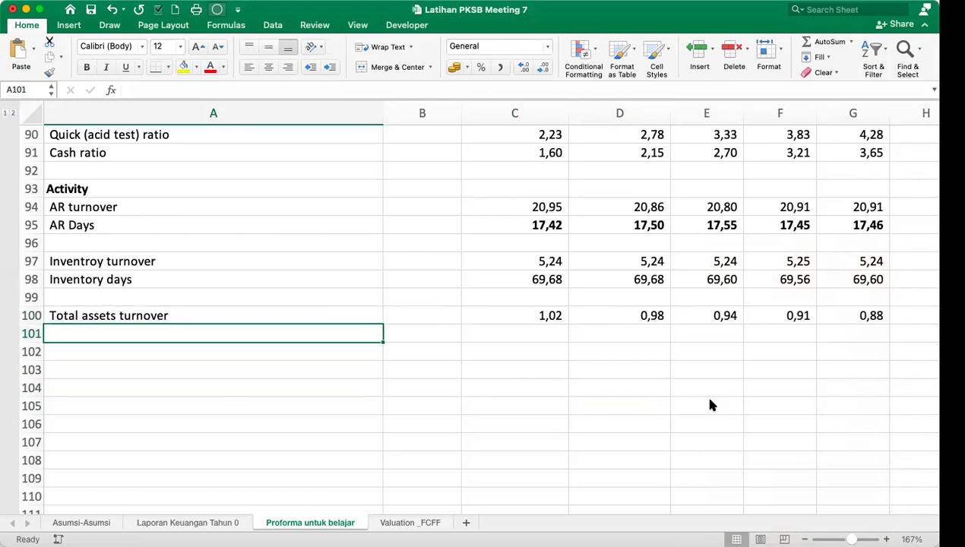
text(Fixed asse)
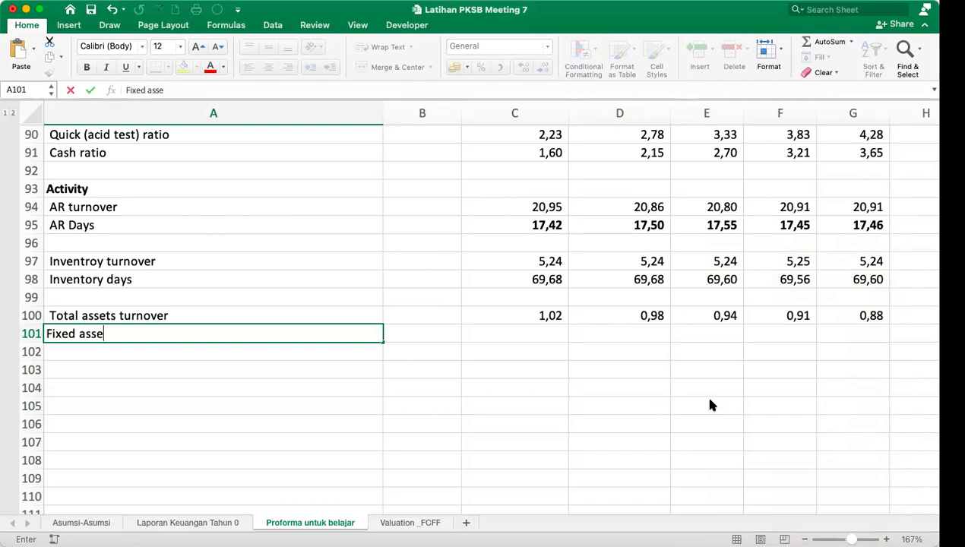
text(t turnover)
key(Tab)
Start the year 1 fixed asset turnover formula in C101 with year 1 sales, C21, as the numerator.
key(Right)
text(=)
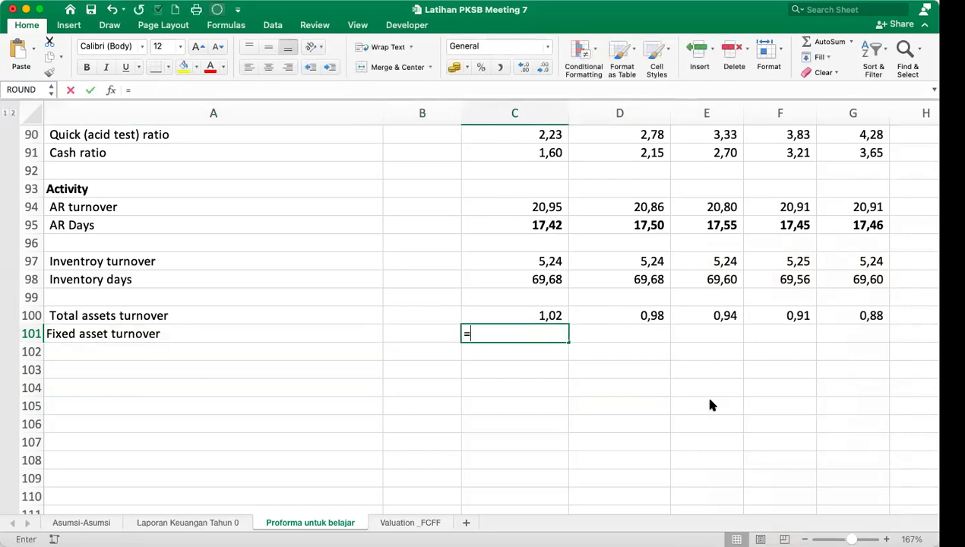
scroll(685, 372, up, 10)
scroll(685, 372, up, 7)
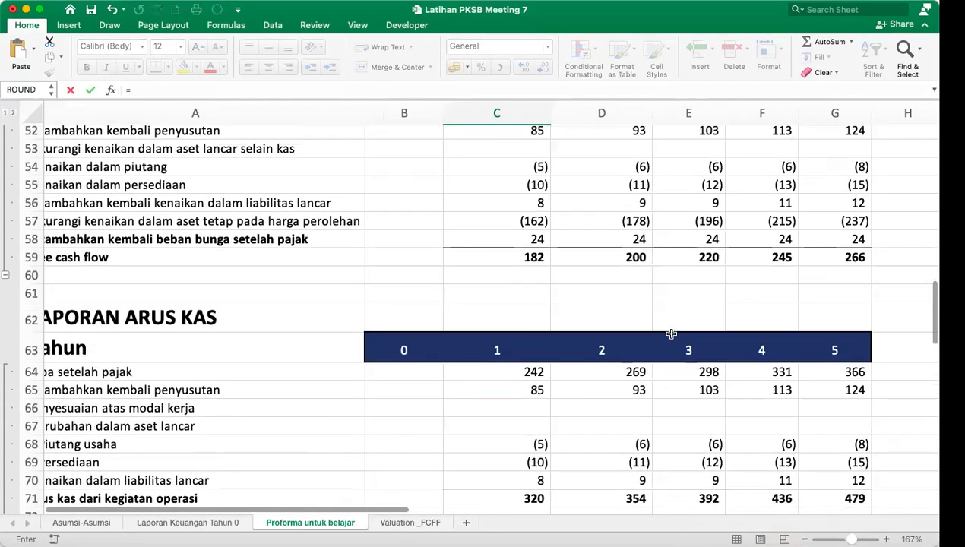
scroll(672, 334, up, 9)
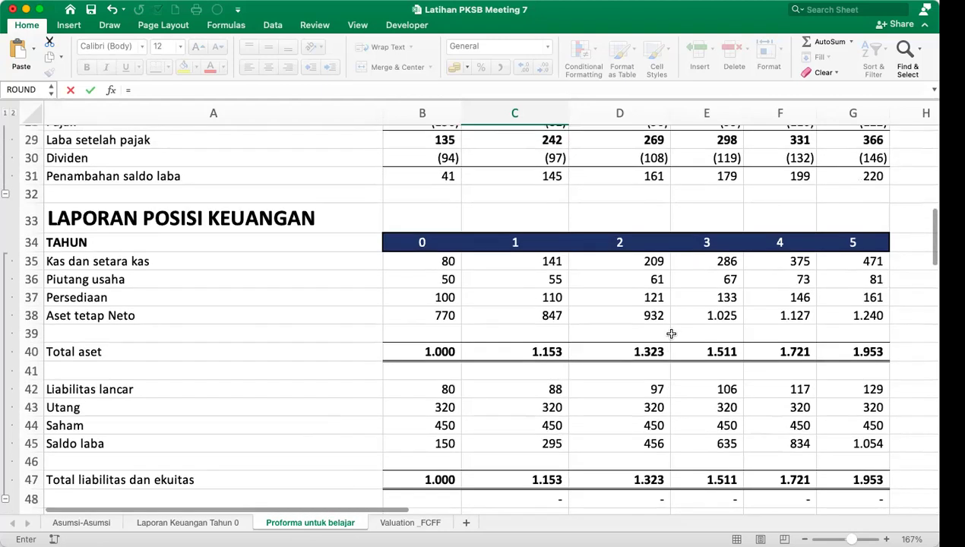
click(551, 287)
text(/()
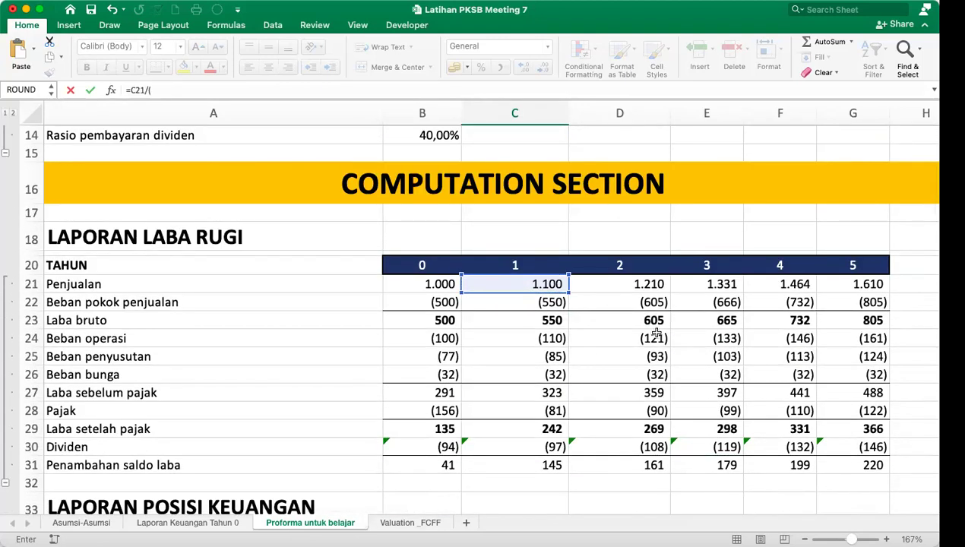
Set the formula's denominator to the sum of year 1 and year 0 net fixed assets, (C38+B38).
scroll(608, 391, down, 1)
scroll(608, 392, down, 7)
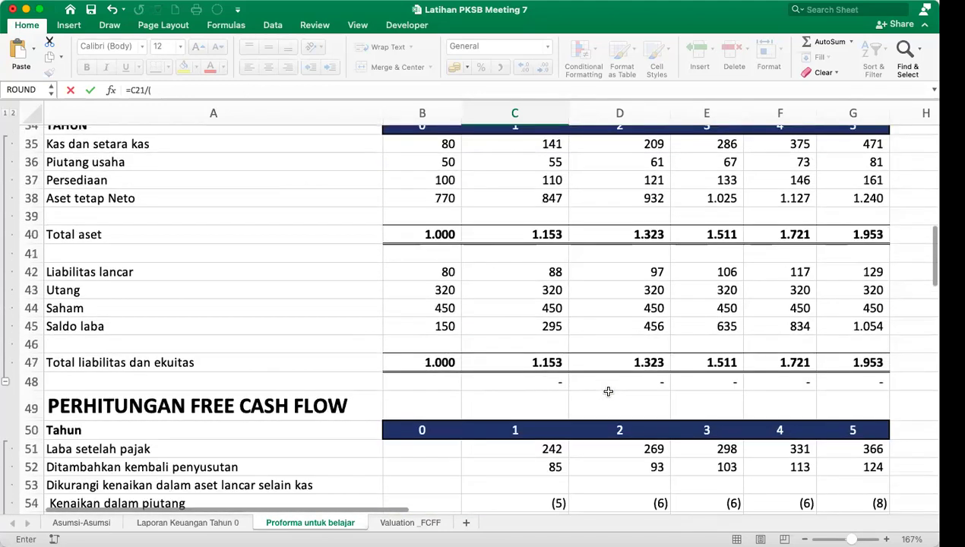
scroll(608, 392, down, 1)
scroll(608, 392, up, 2)
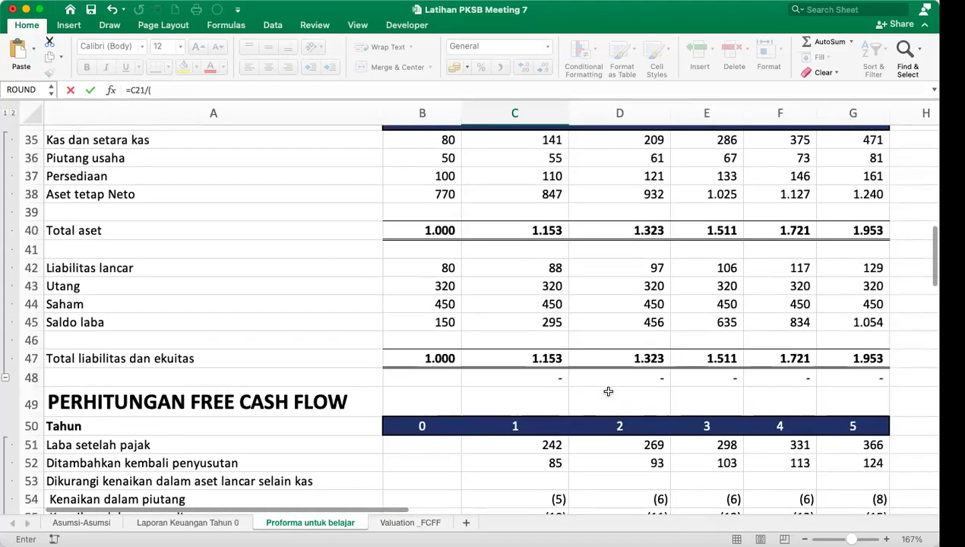
click(551, 217)
text(+)
click(418, 212)
text())
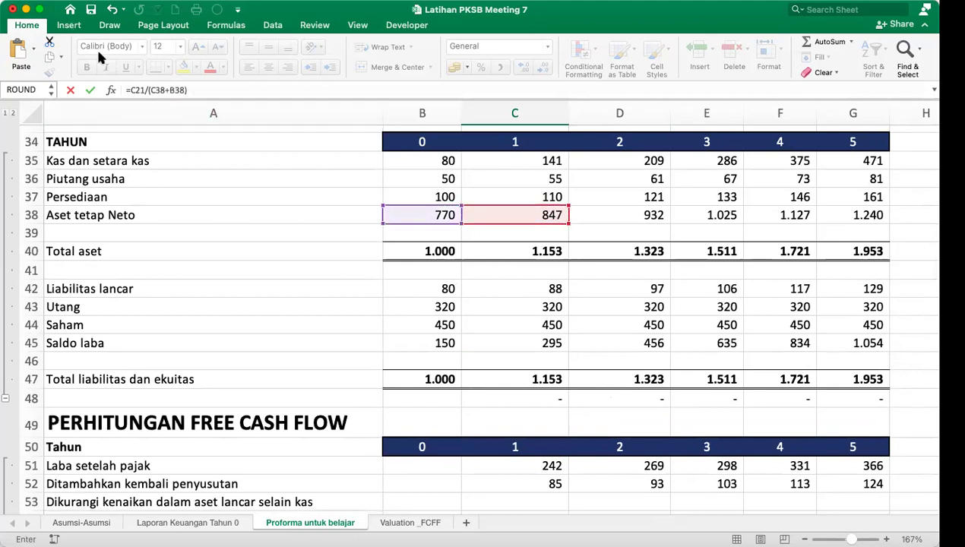
Adjust the formula to use average net fixed assets, =C21*2/(C38+B38), and enter it in C101.
click(144, 90)
text(()
key(End)
text(/2))
key(Return)
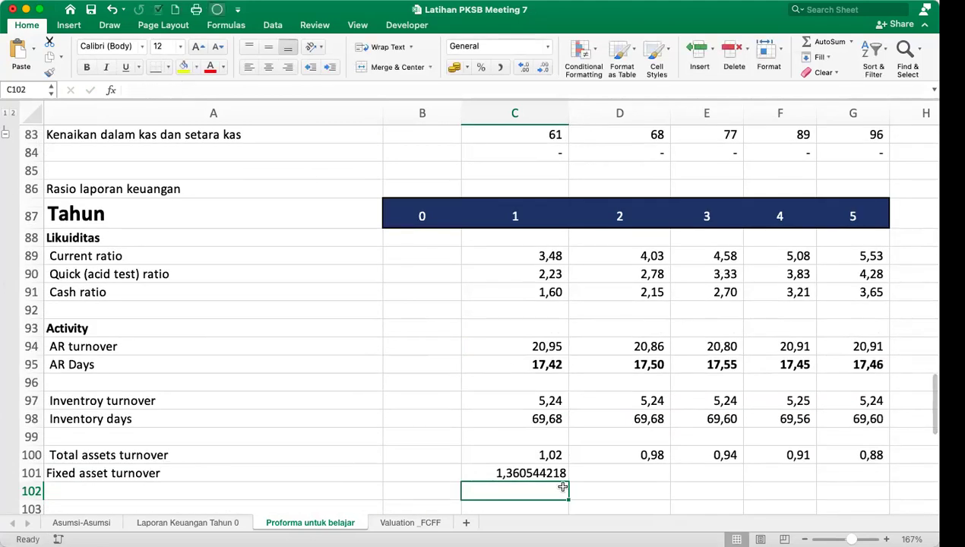
Format C101 in comma style with two decimals and fill the fixed asset turnover formula across to G101.
click(551, 474)
click(500, 68)
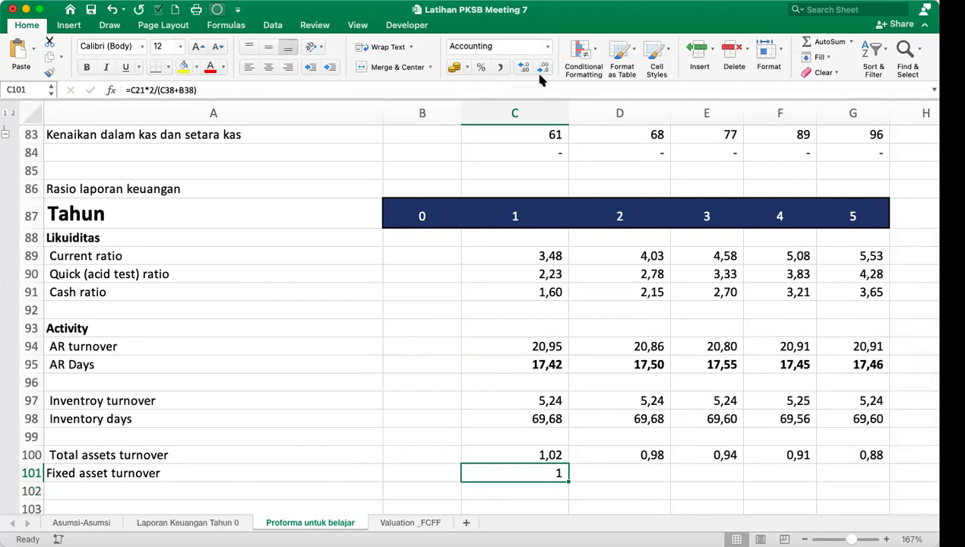
click(525, 68)
click(525, 68)
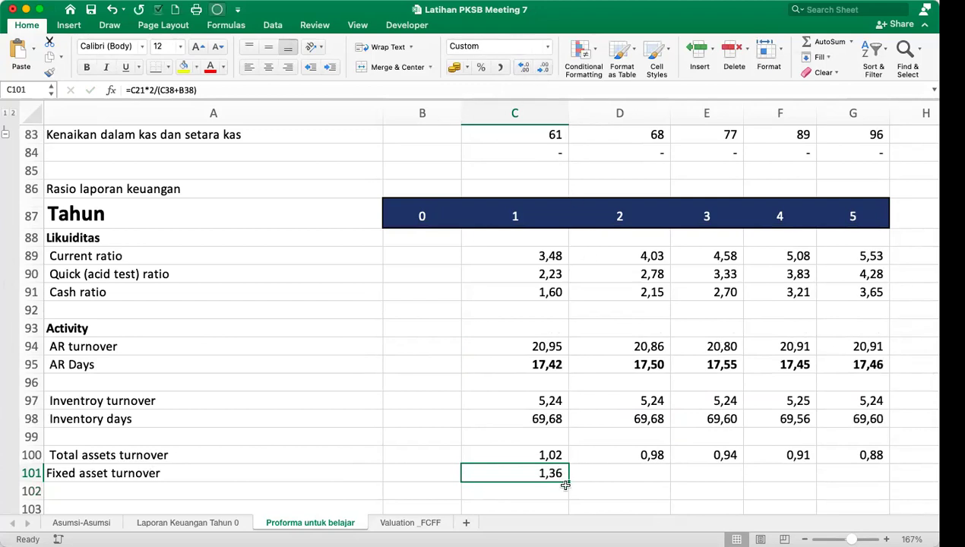
drag(569, 479, 874, 474)
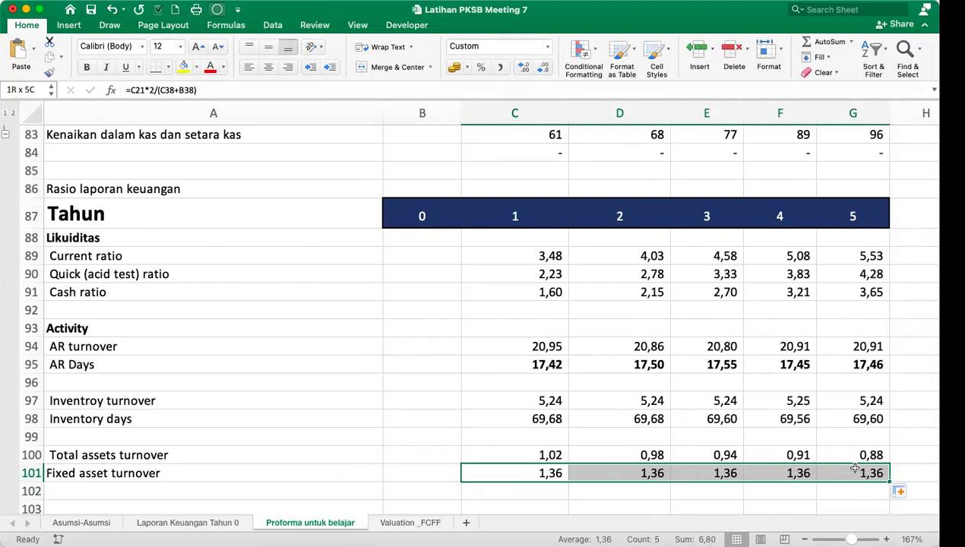
click(524, 493)
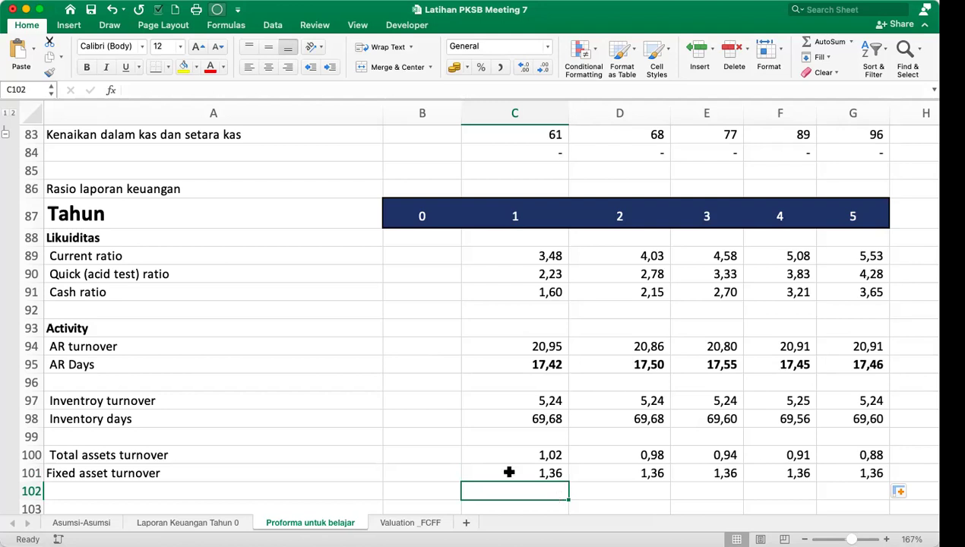
Enter the section heading "Solvency" in A103, below the activity ratios.
scroll(502, 473, down, 3)
click(108, 424)
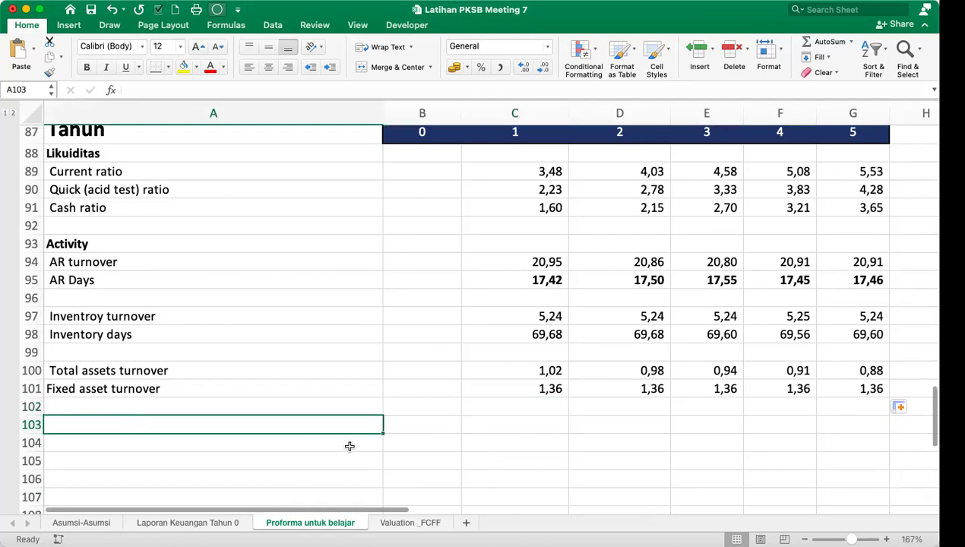
text(Sol)
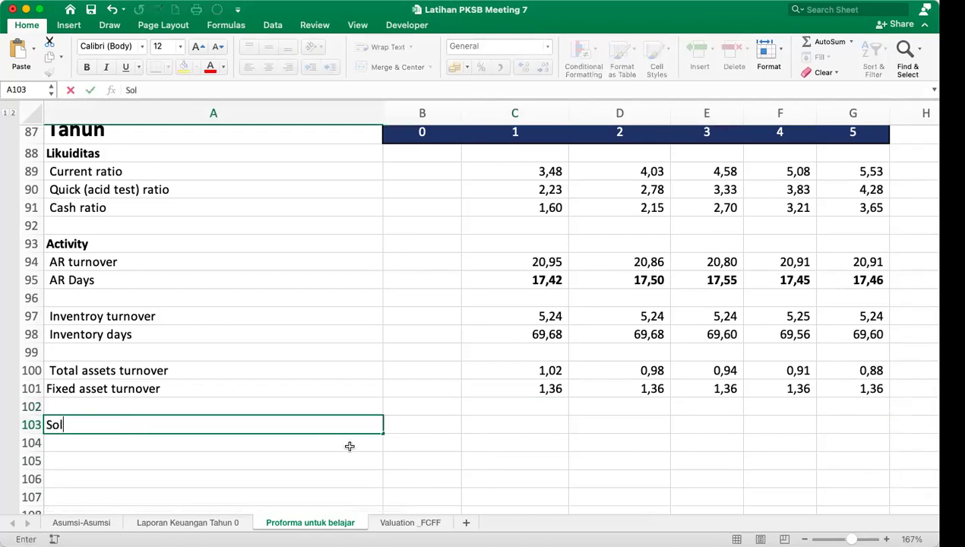
text(vency)
key(Return)
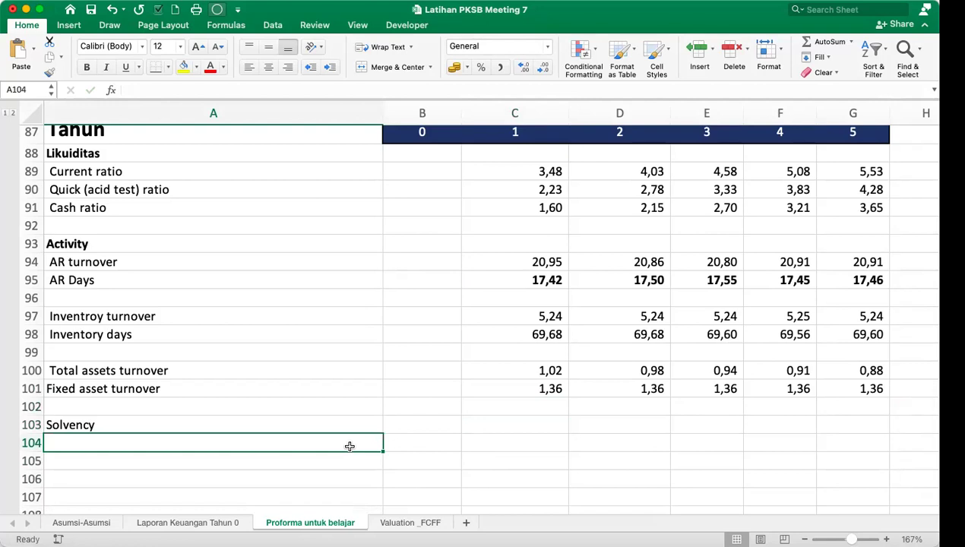
Enter the label "Debt to eequity ratio" in A104, under the Solvency heading.
text(Debt to eq)
key(BackSpace)
text(eq)
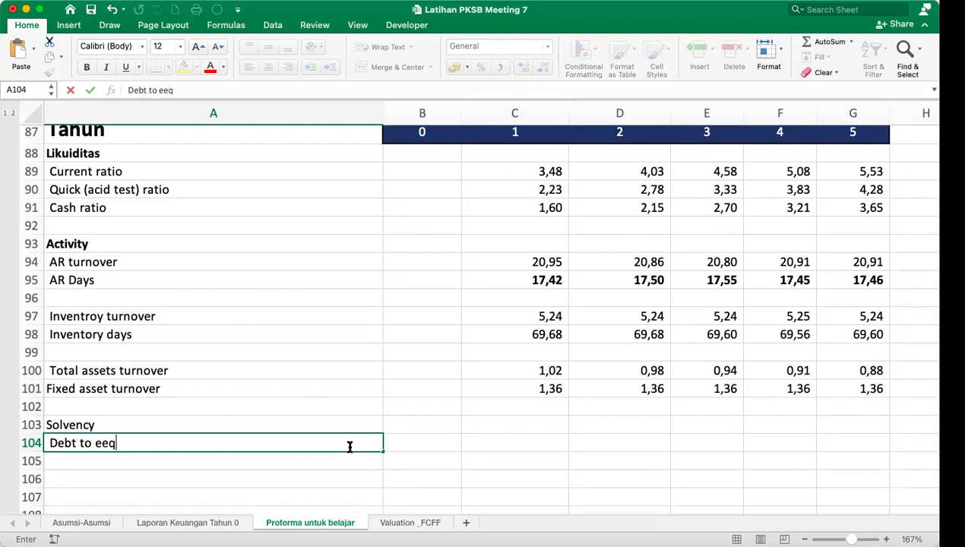
text(uity ratio)
key(Return)
key(Up)
key(Right)
key(Right)
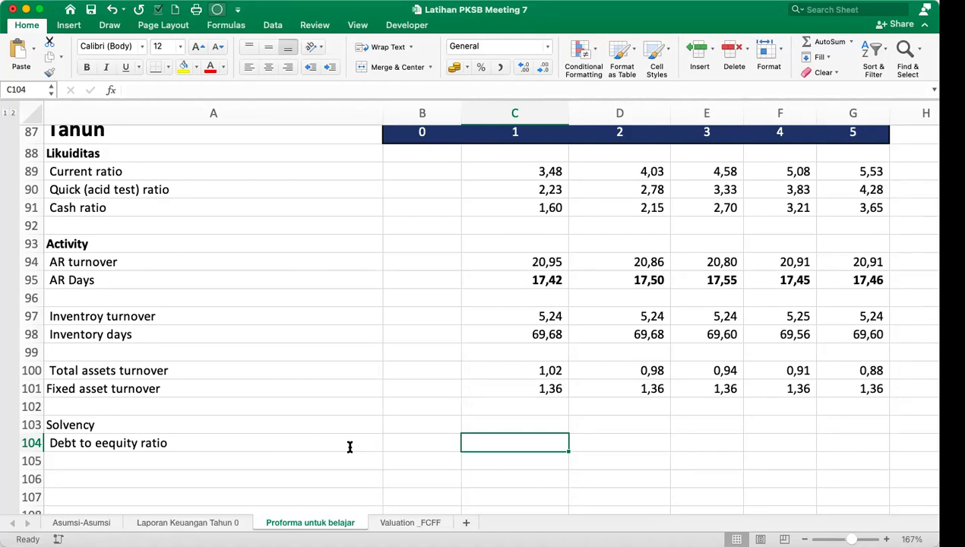
text(=)
scroll(498, 351, up, 5)
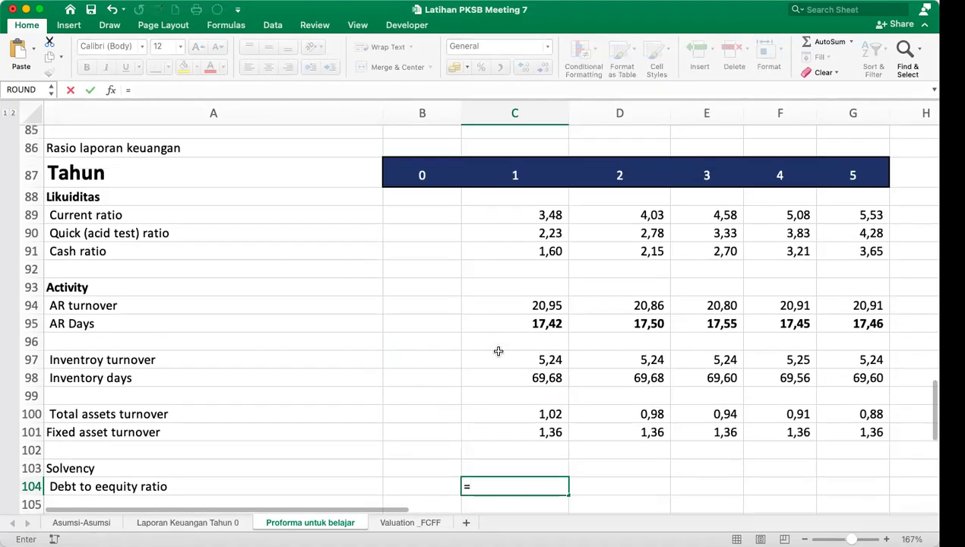
scroll(498, 351, up, 6)
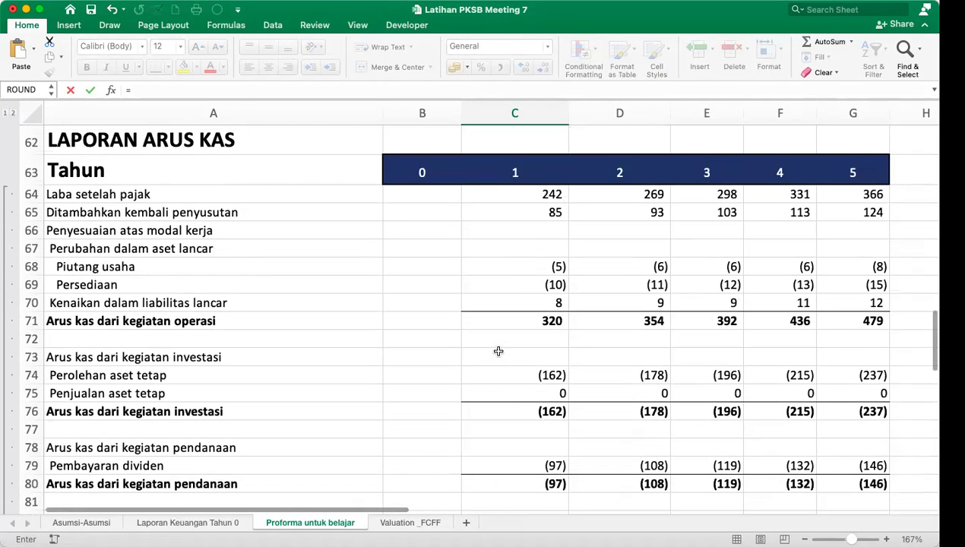
scroll(498, 351, up, 3)
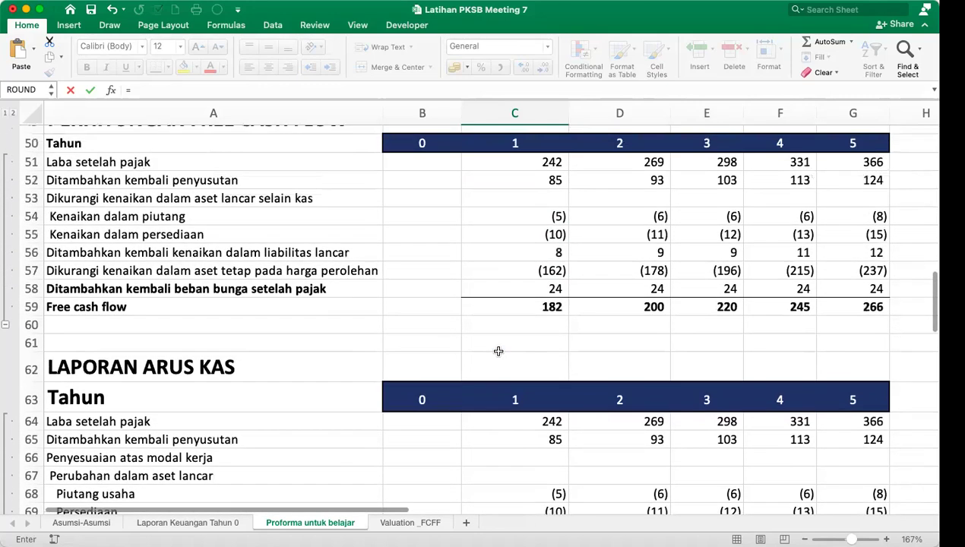
scroll(498, 351, up, 5)
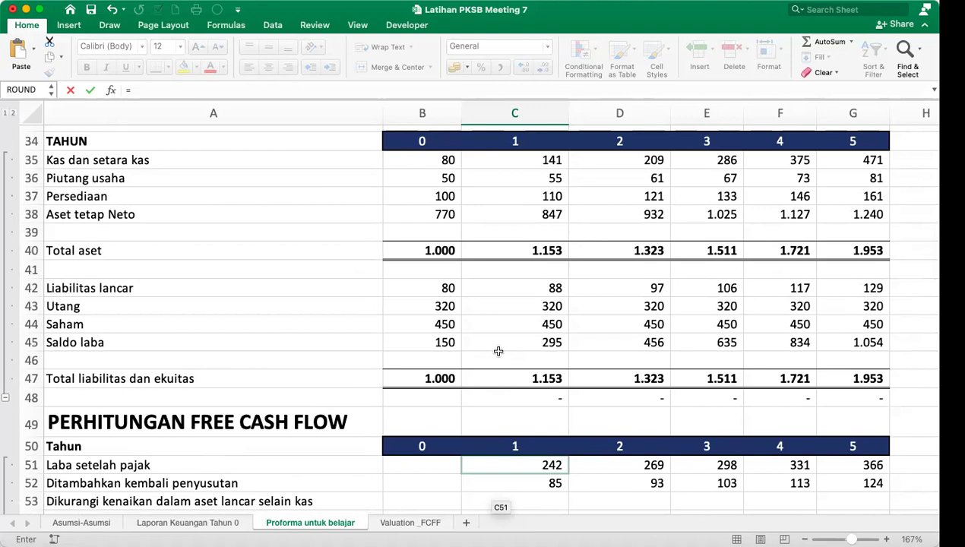
click(552, 307)
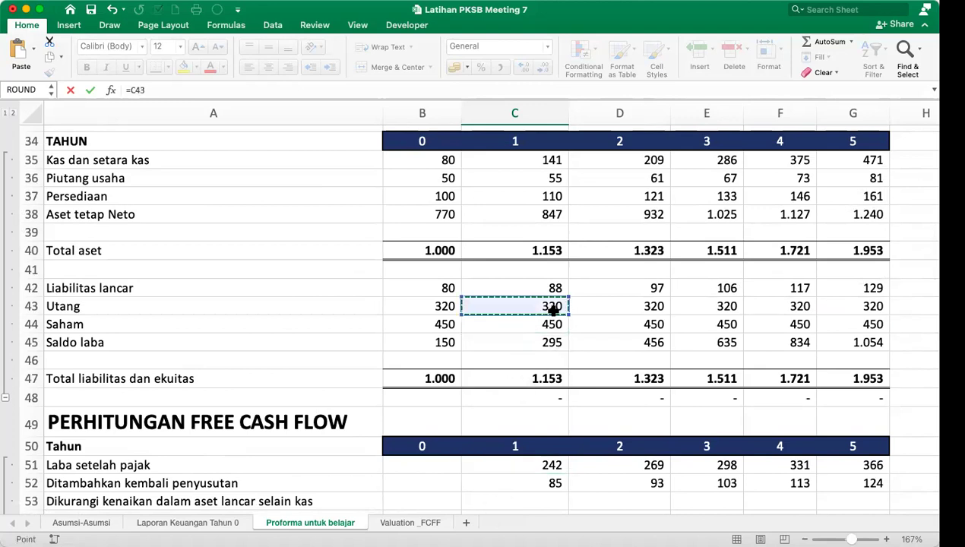
text(/()
scroll(674, 330, up, 5)
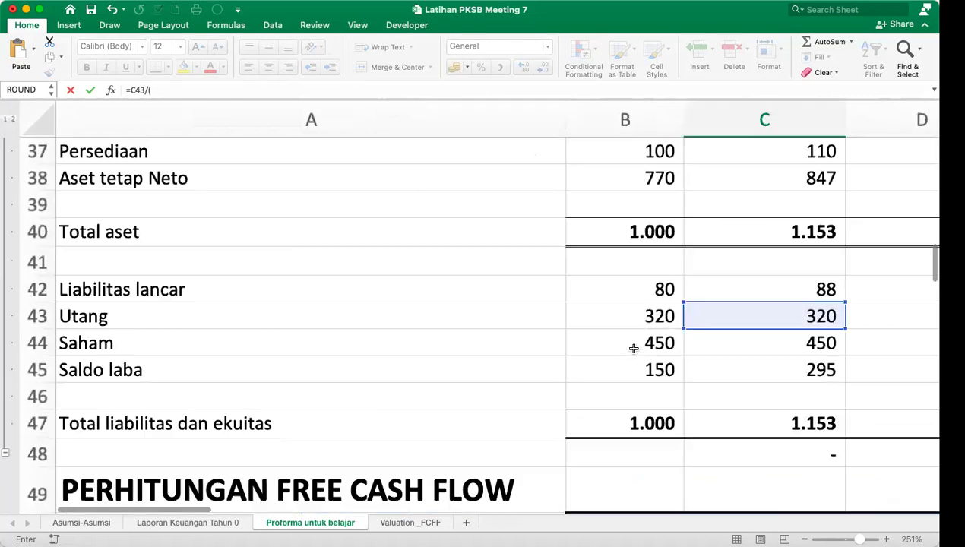
drag(857, 538, 831, 539)
click(848, 492)
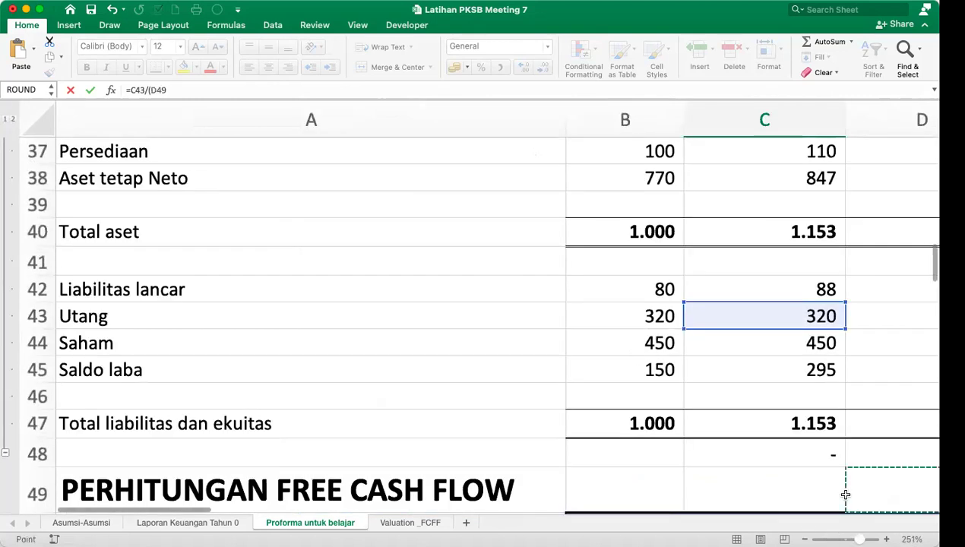
key(Return)
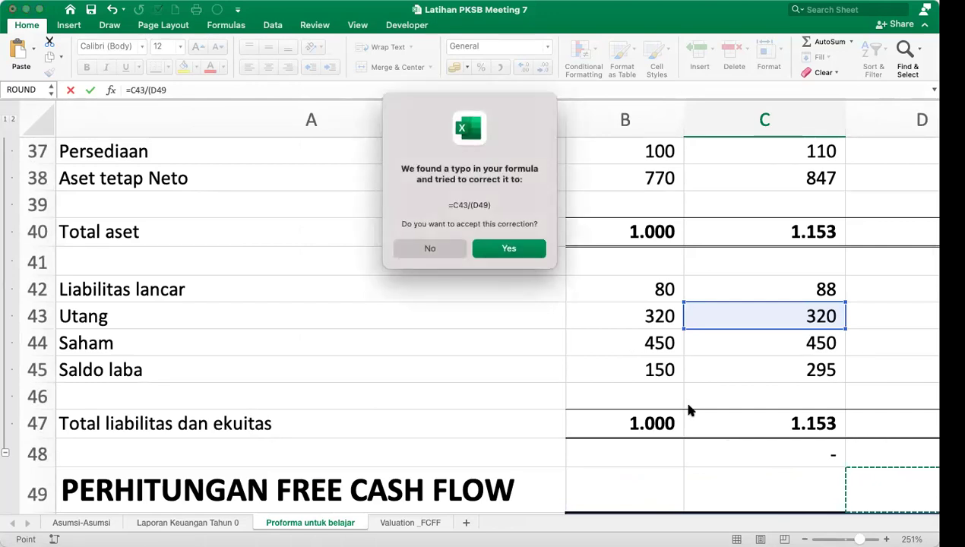
click(429, 248)
click(465, 227)
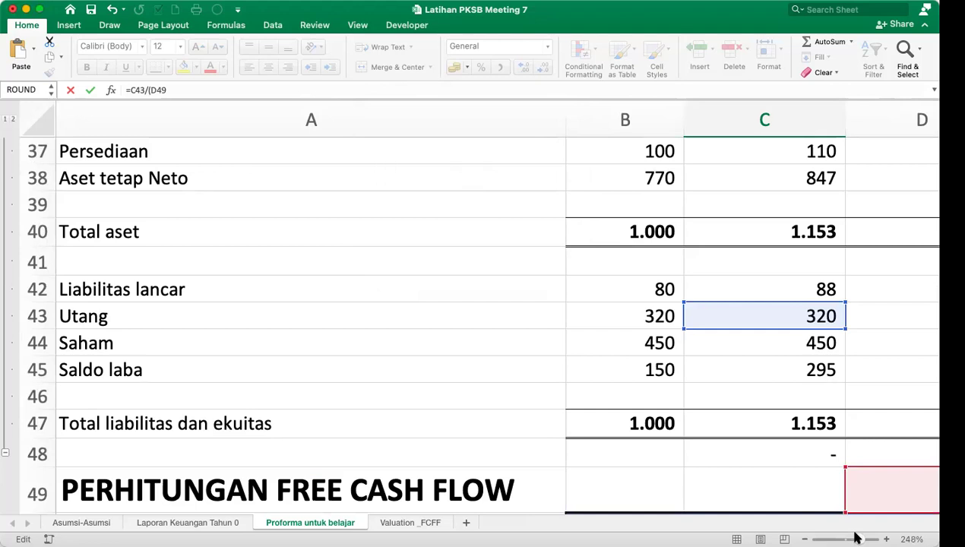
click(792, 482)
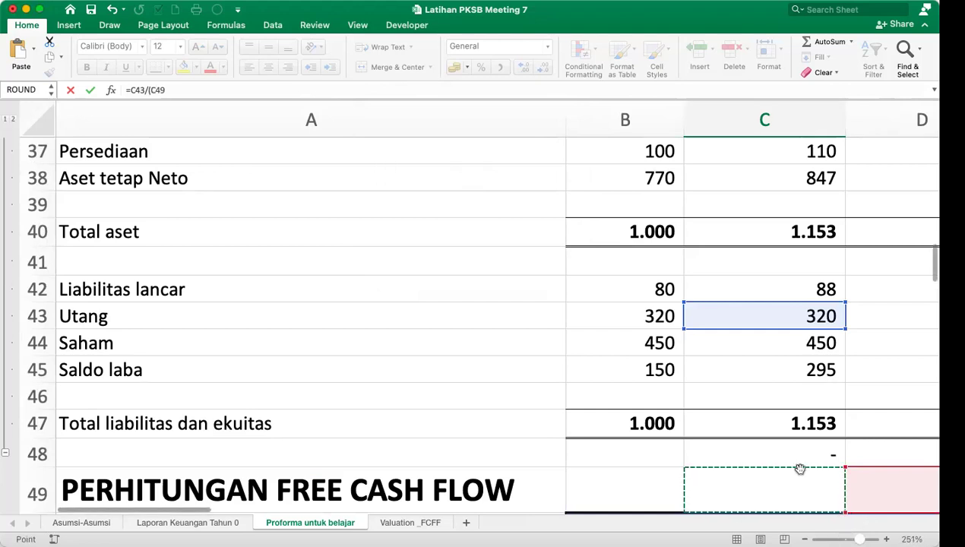
key(Return)
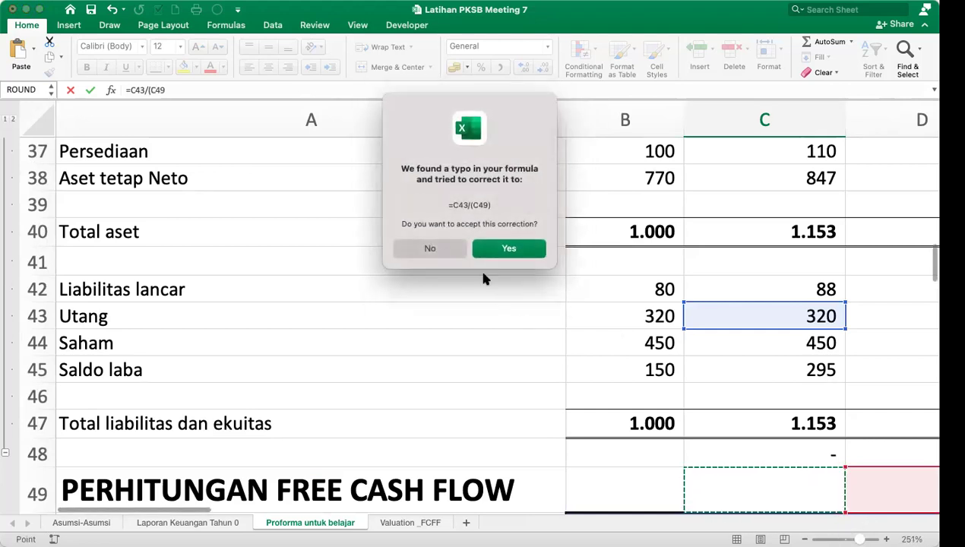
click(430, 248)
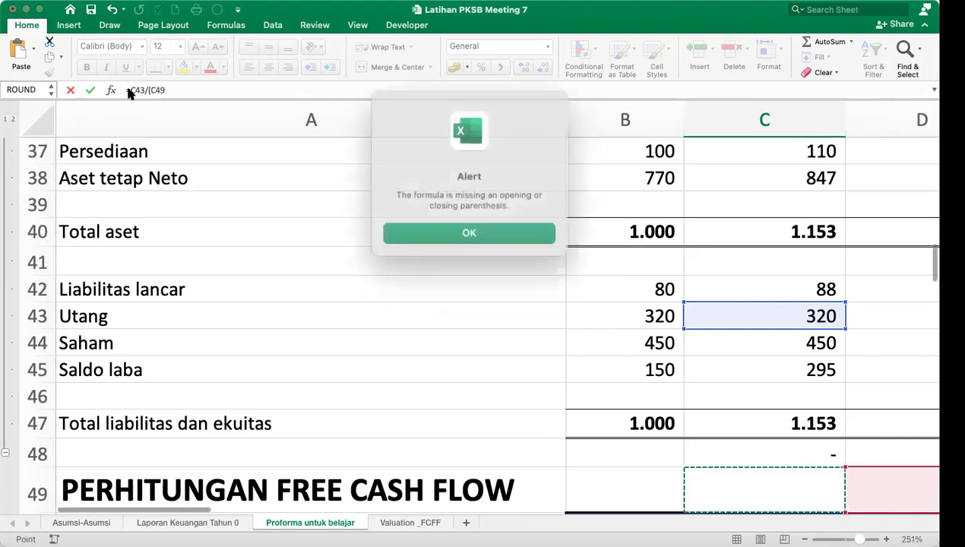
click(470, 227)
click(200, 90)
key(BackSpace)
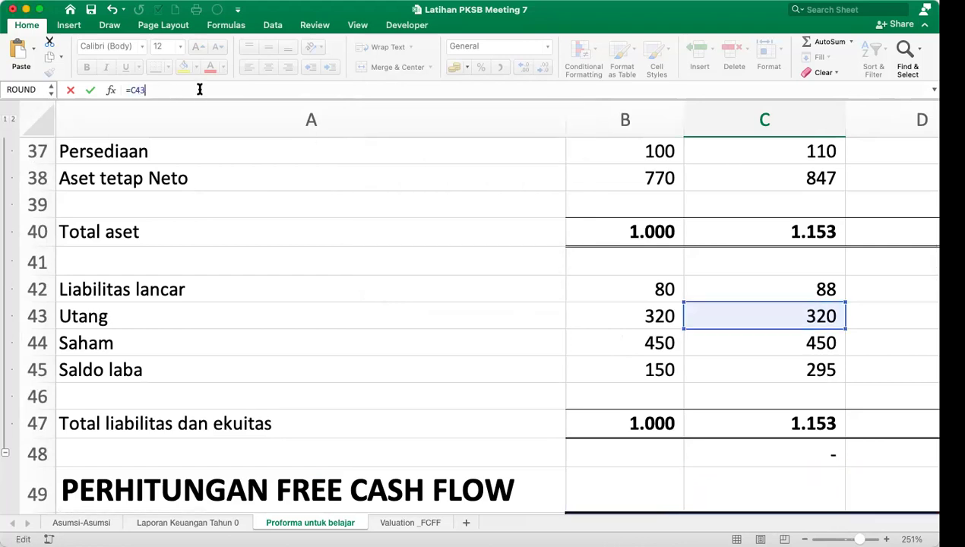
key(BackSpace)
key(BackSpace)
key(BackSpace)
key(BackSpace)
key(Escape)
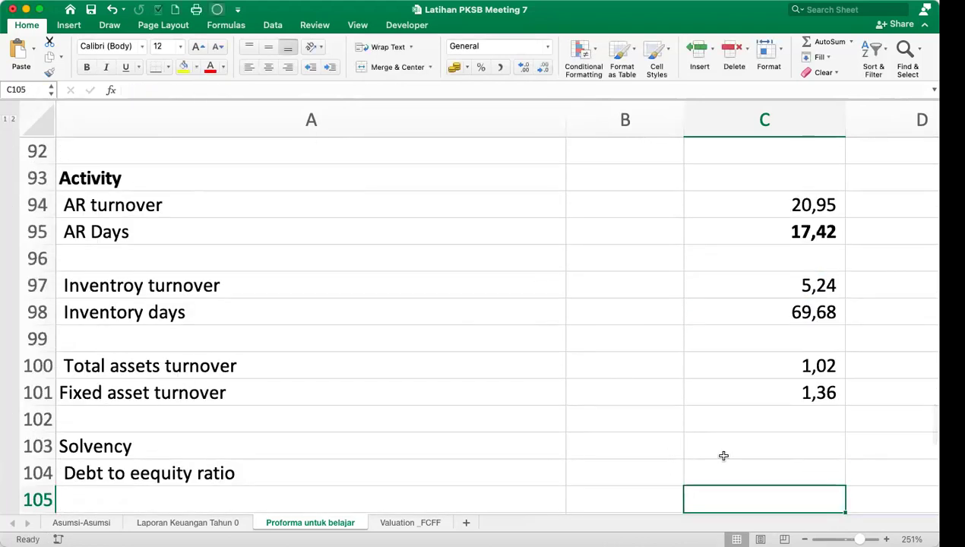
Enter the debt to equity formula for year 1, =C43/(C44+C45), in C104.
drag(856, 538, 851, 537)
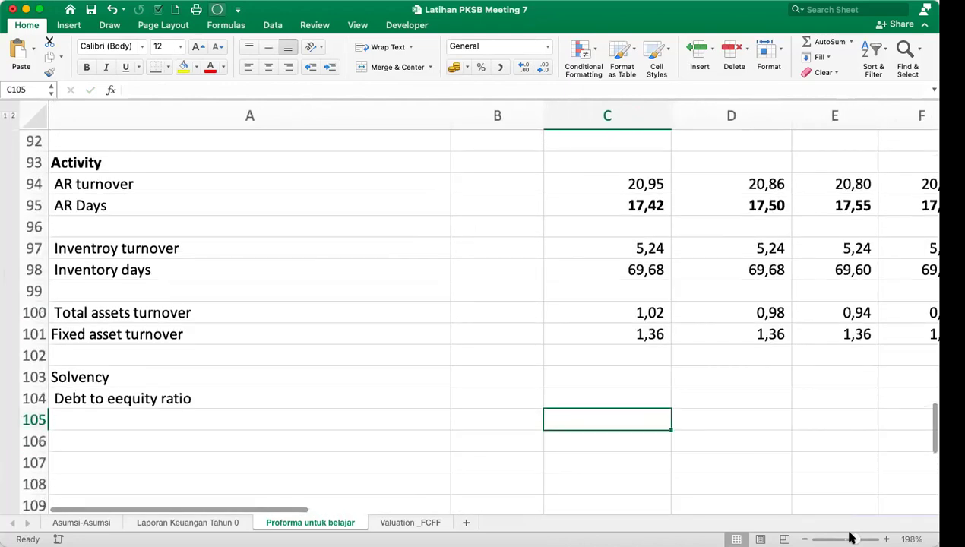
click(656, 386)
click(638, 397)
text(=)
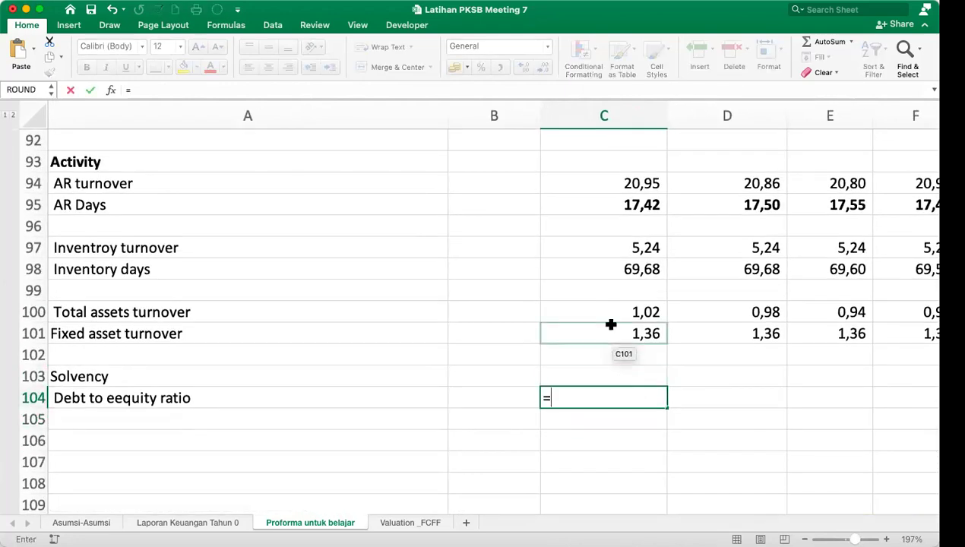
scroll(611, 323, up, 5)
scroll(611, 324, up, 9)
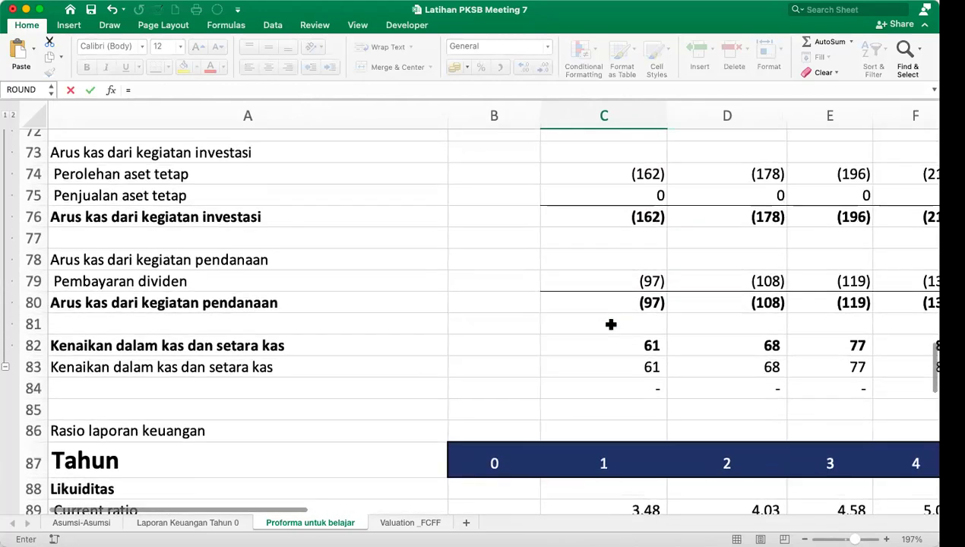
scroll(611, 324, up, 6)
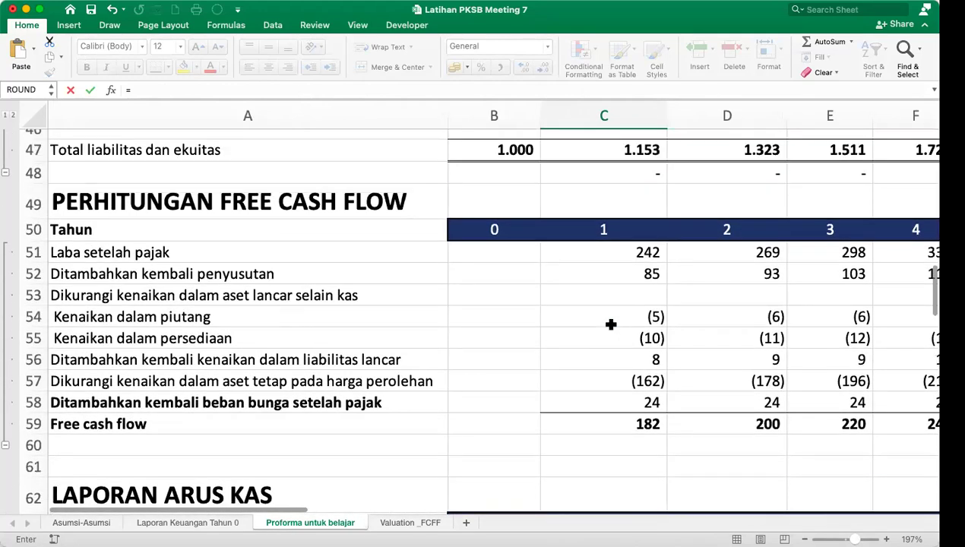
click(625, 383)
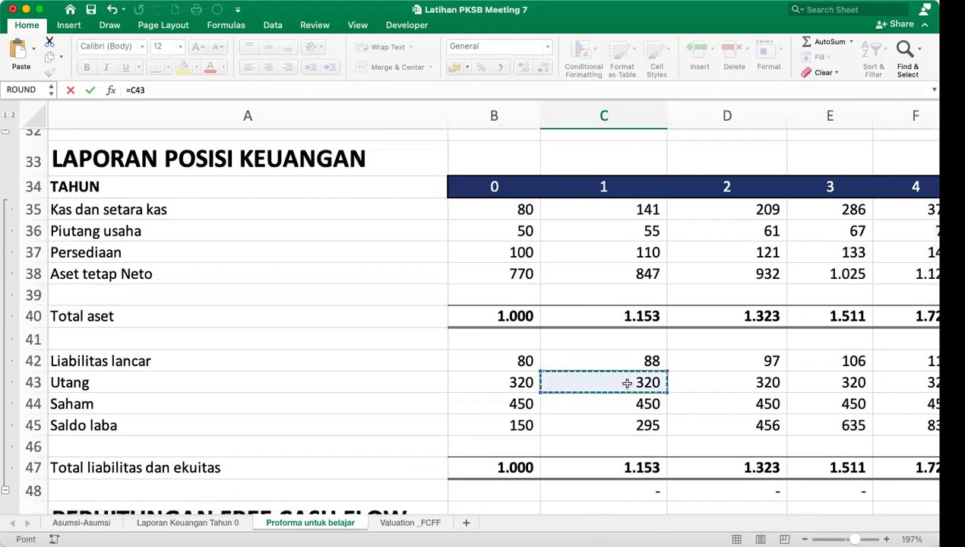
text(/()
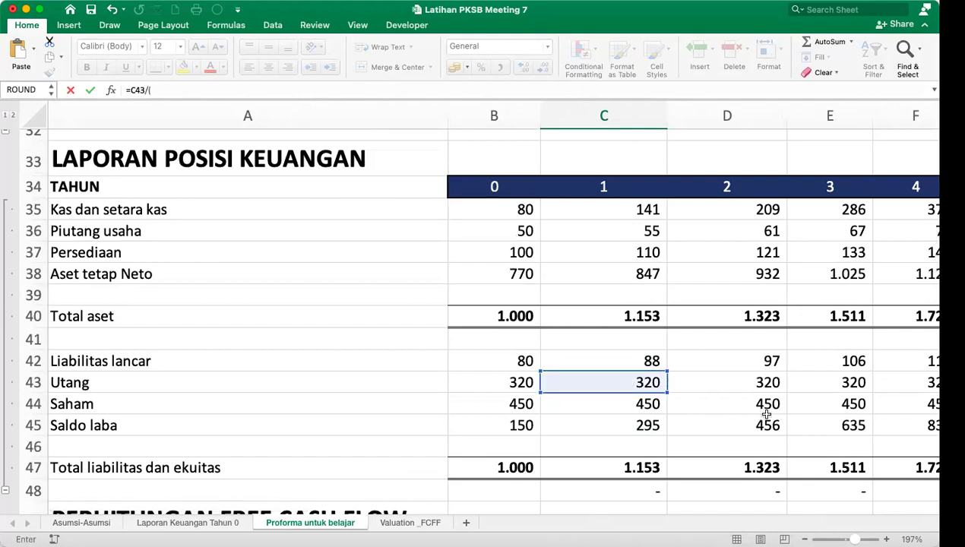
click(627, 406)
text(+)
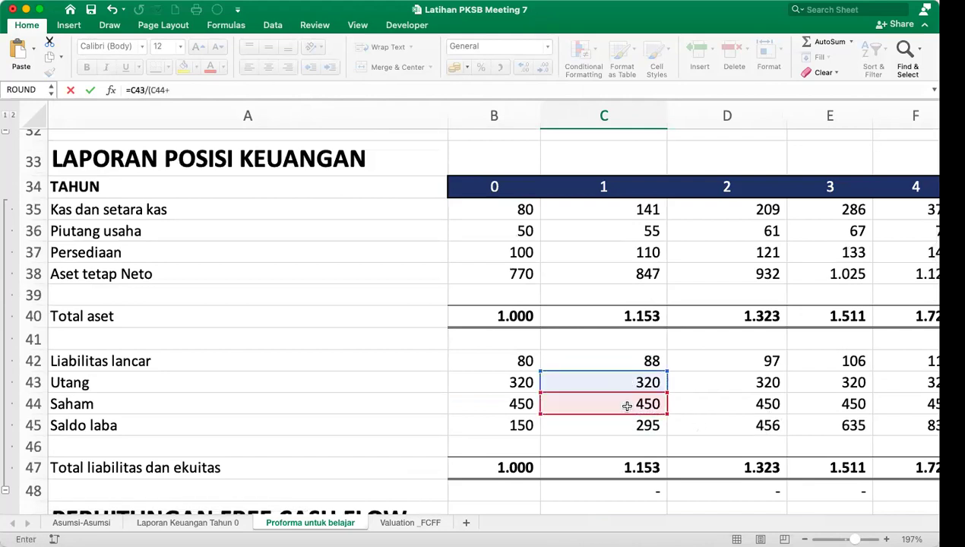
scroll(684, 418, up, 5)
click(862, 441)
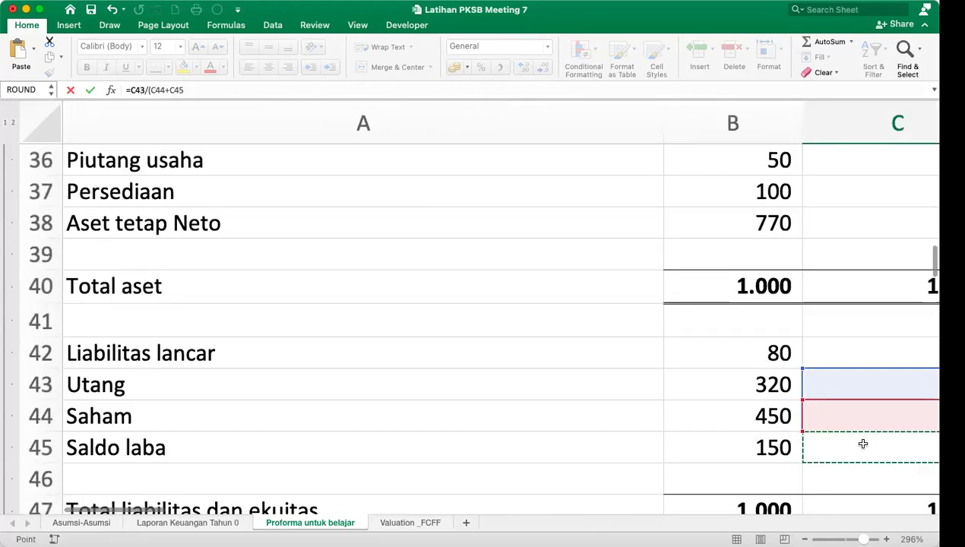
click(214, 90)
text())
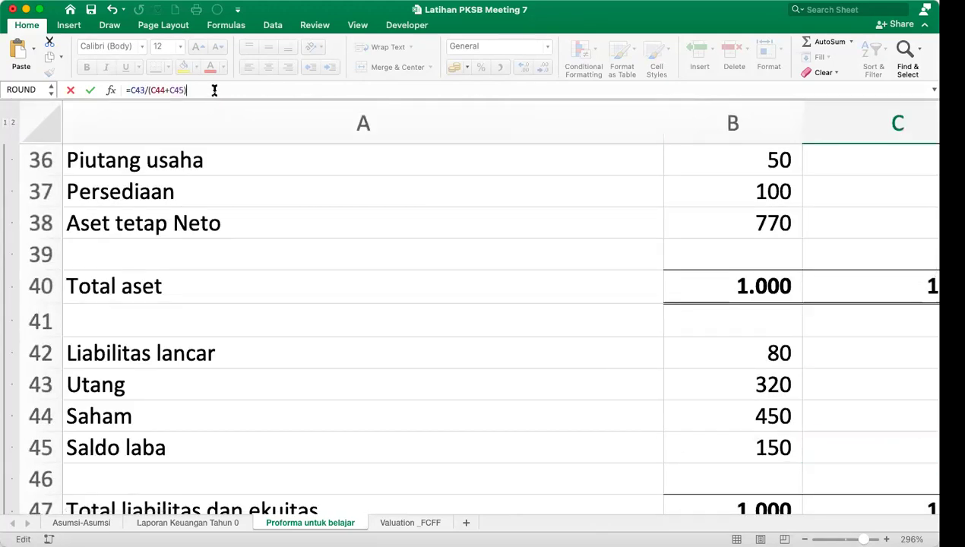
key(Return)
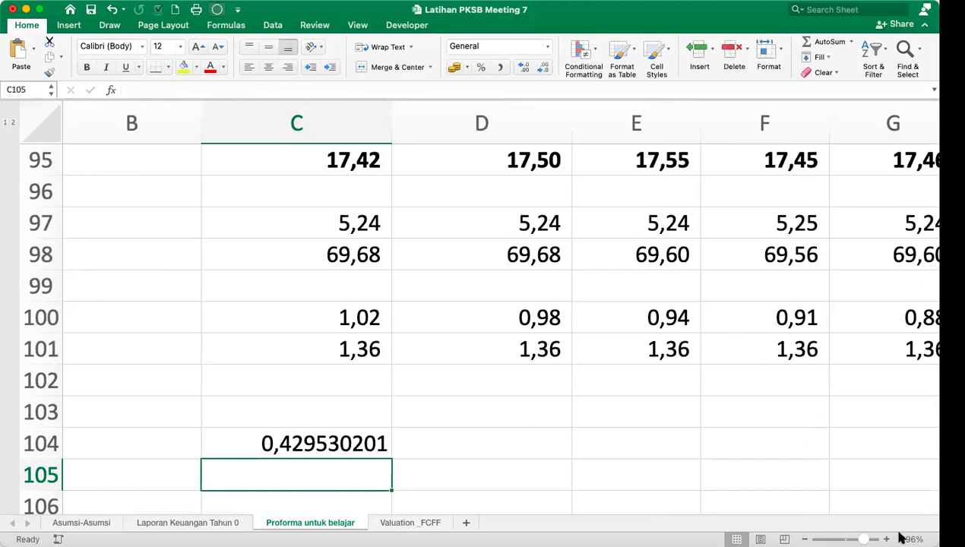
Format C104 as a percentage with two decimals and fill the debt to equity formula across to G104.
drag(862, 538, 838, 536)
scroll(319, 316, left, 5)
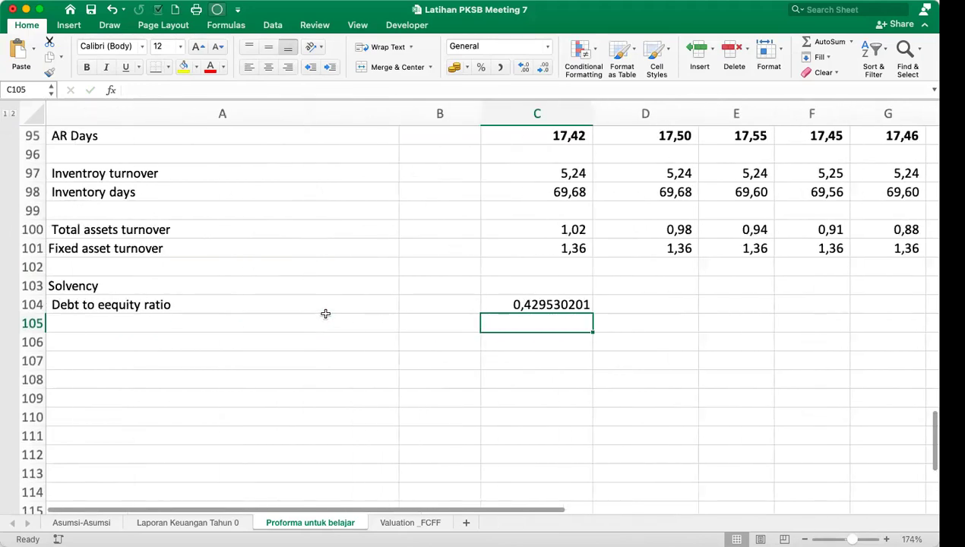
click(552, 304)
click(481, 67)
click(524, 67)
click(524, 66)
mouse_move(592, 314)
mouse_down()
mouse_move(901, 314)
mouse_move(586, 310)
mouse_up()
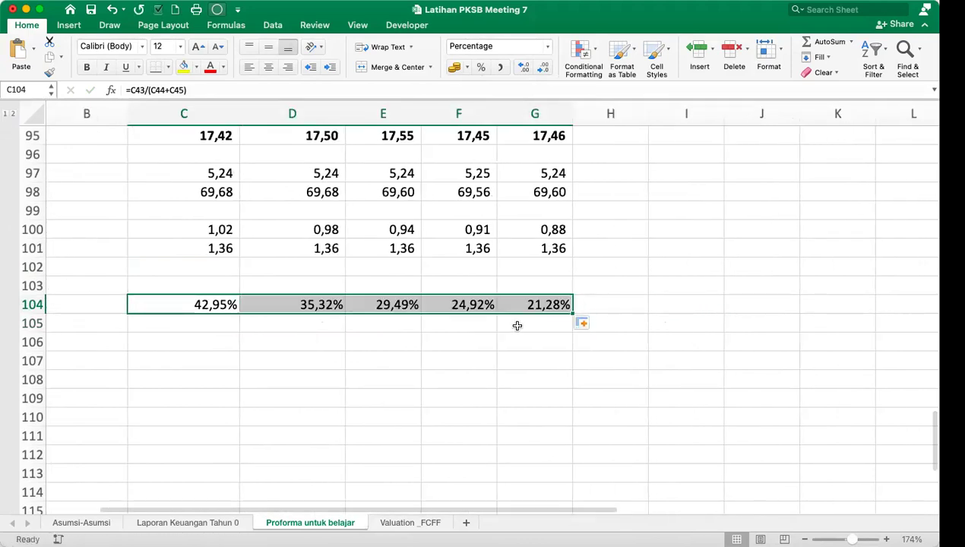
Review the debt to equity ratios and their formulas across years 1 to 5 in row 104.
click(397, 324)
click(286, 304)
click(367, 304)
click(451, 304)
click(528, 304)
key(Left)
key(Left)
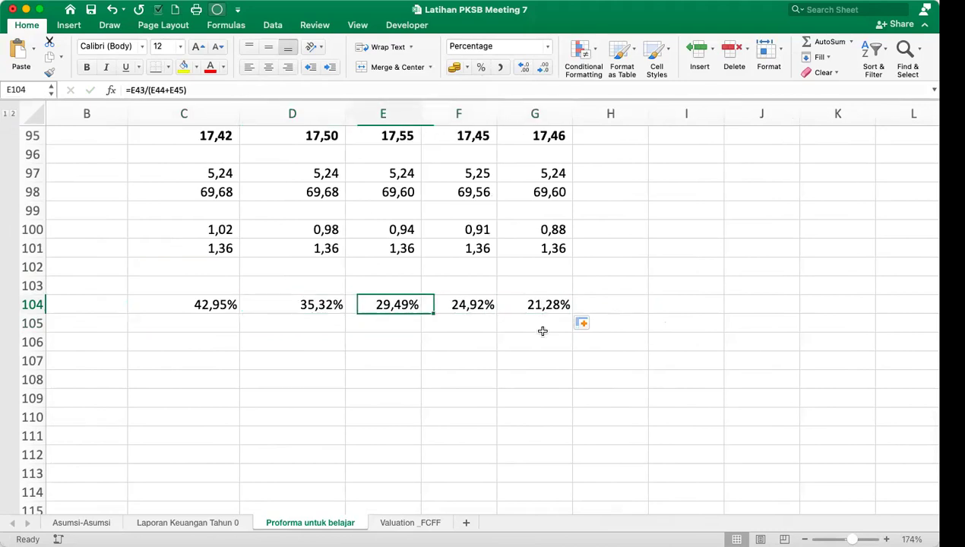
key(Left)
key(Left)
key(Left)
key(Left)
key(Right)
key(Right)
key(Right)
key(Right)
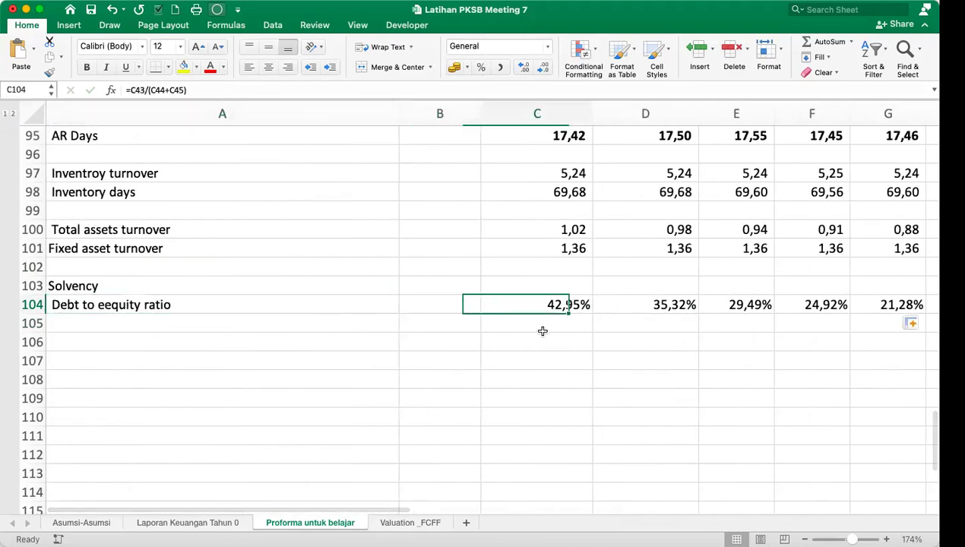
key(Left)
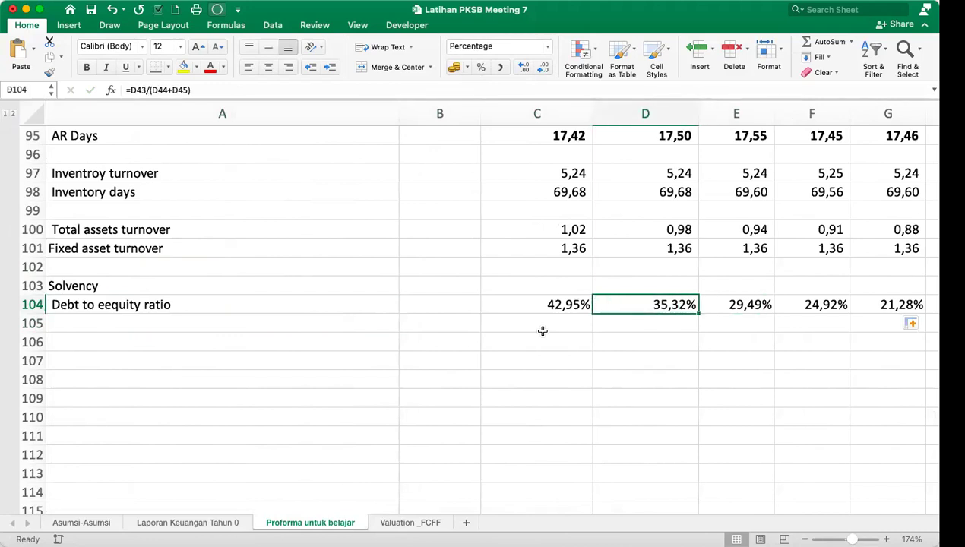
key(Right)
key(Right)
key(Right)
key(Right)
key(Left)
key(Left)
key(Left)
key(Left)
key(Left)
key(Left)
key(Left)
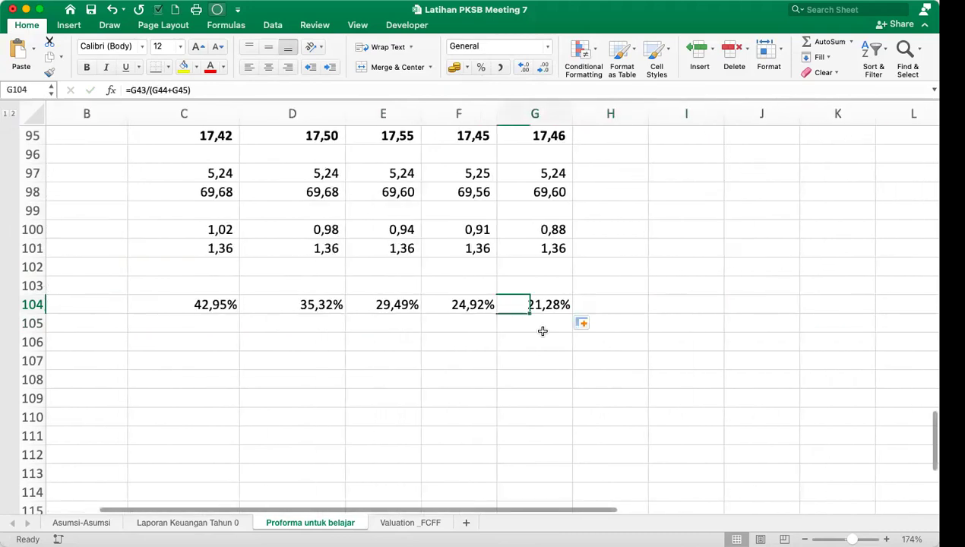
key(Down)
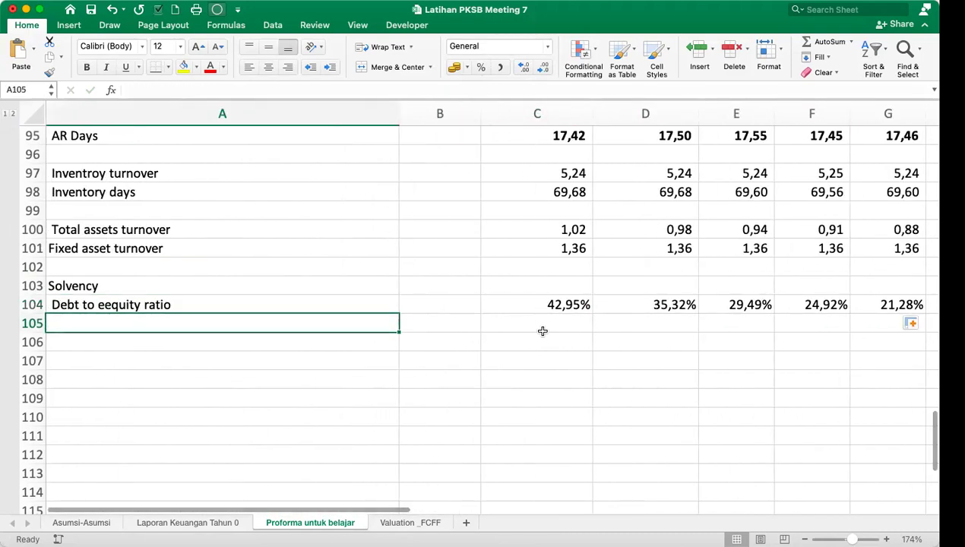
key(Up)
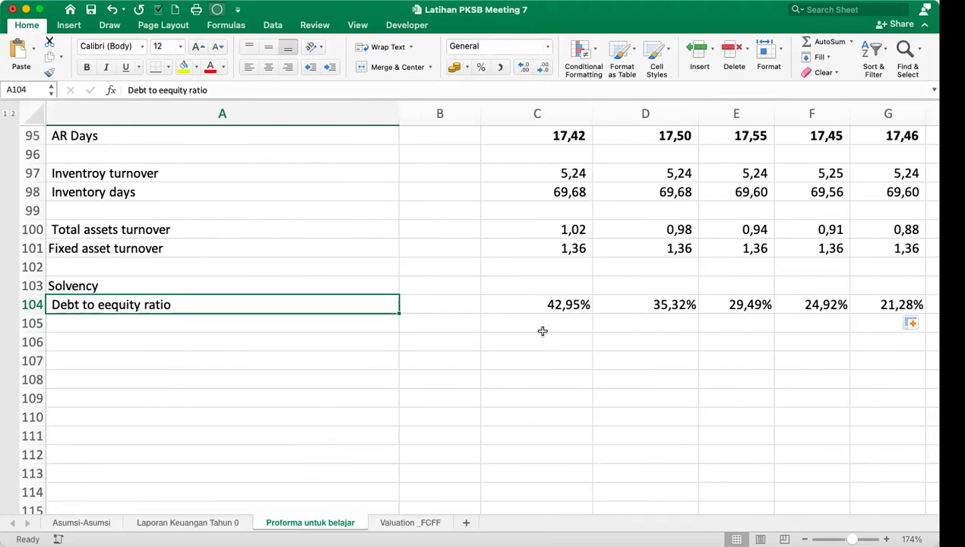
key(Right)
key(Right)
key(Down)
key(Down)
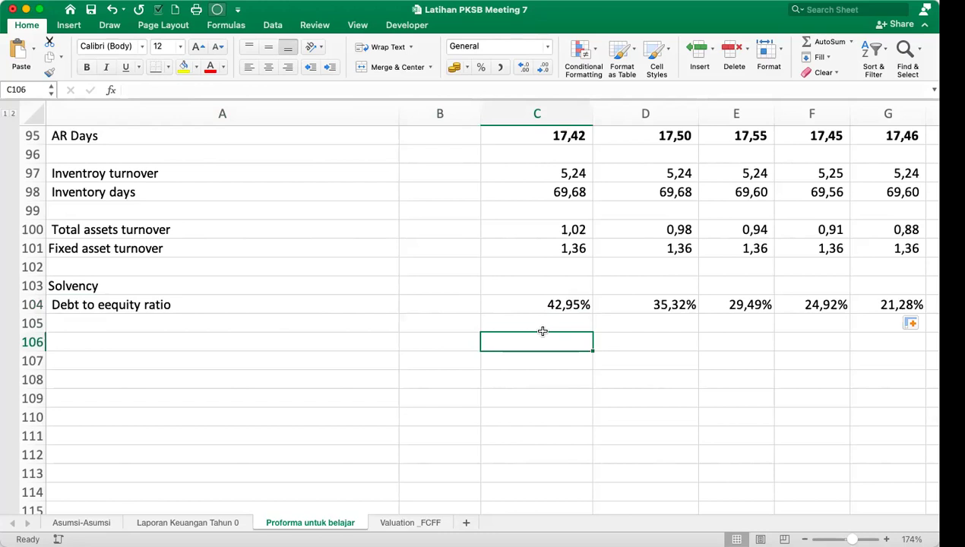
Enter the label "TIE" in A105, below the debt to equity ratio.
key(Up)
key(Left)
key(Left)
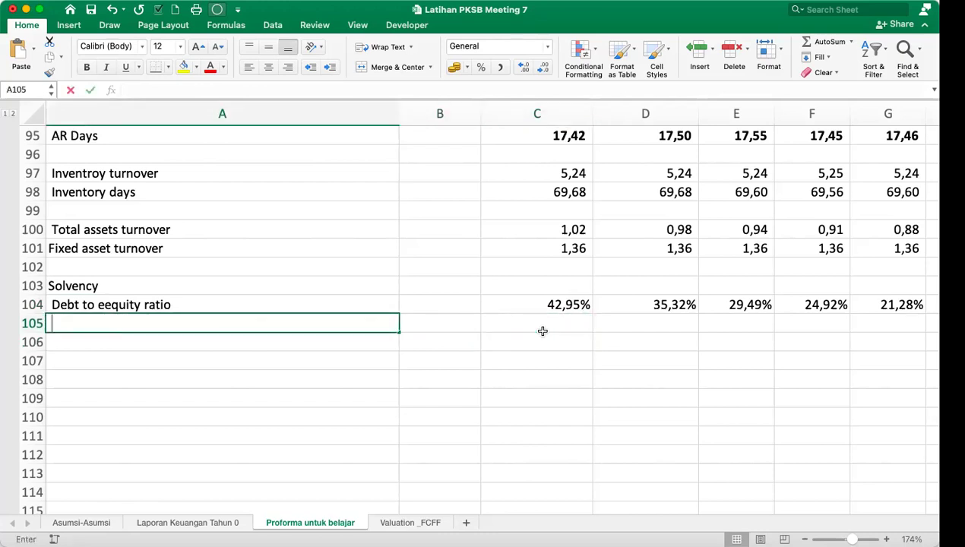
text(TIE)
key(Return)
Enter the times interest earned formula for year 1, =(C23+C24+C25)/-C26, in C105.
key(Up)
key(Right)
key(Right)
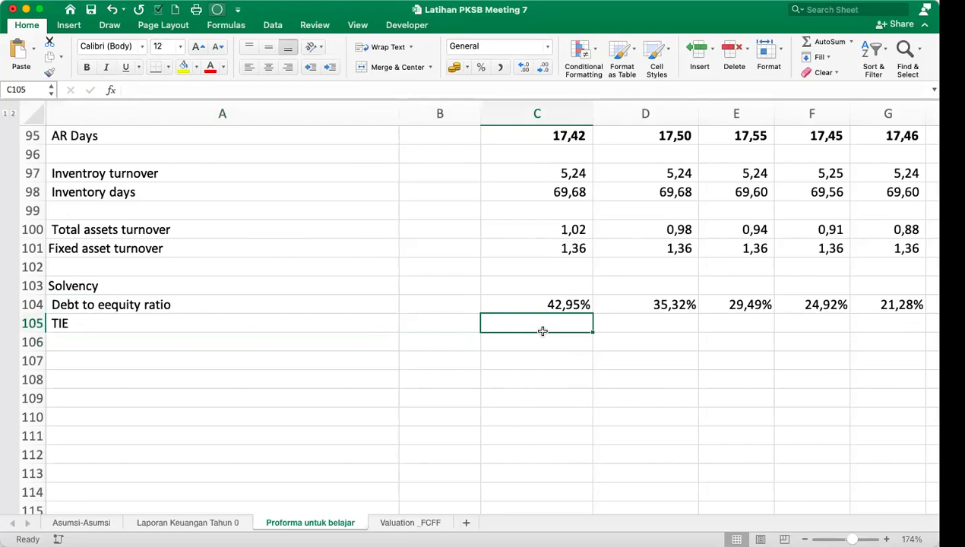
text(=)
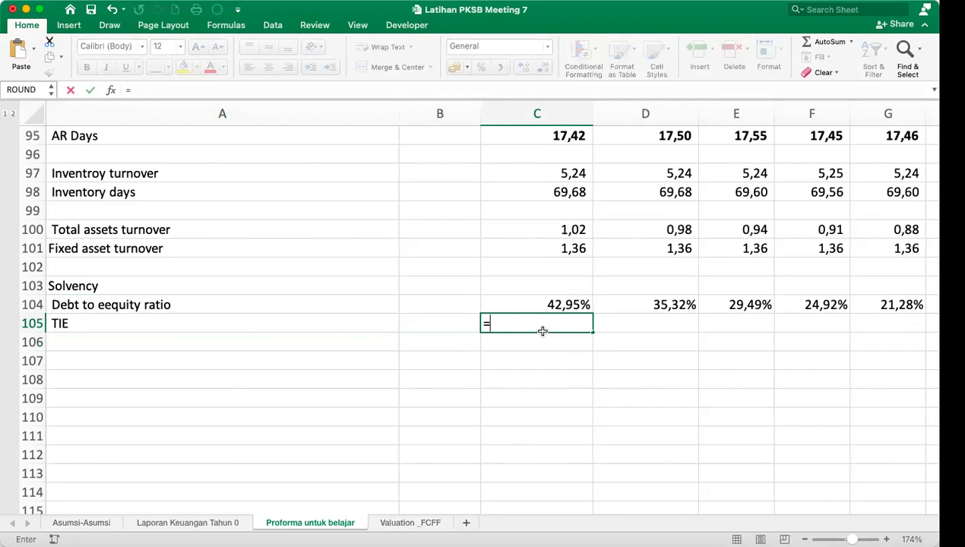
scroll(543, 331, up, 10)
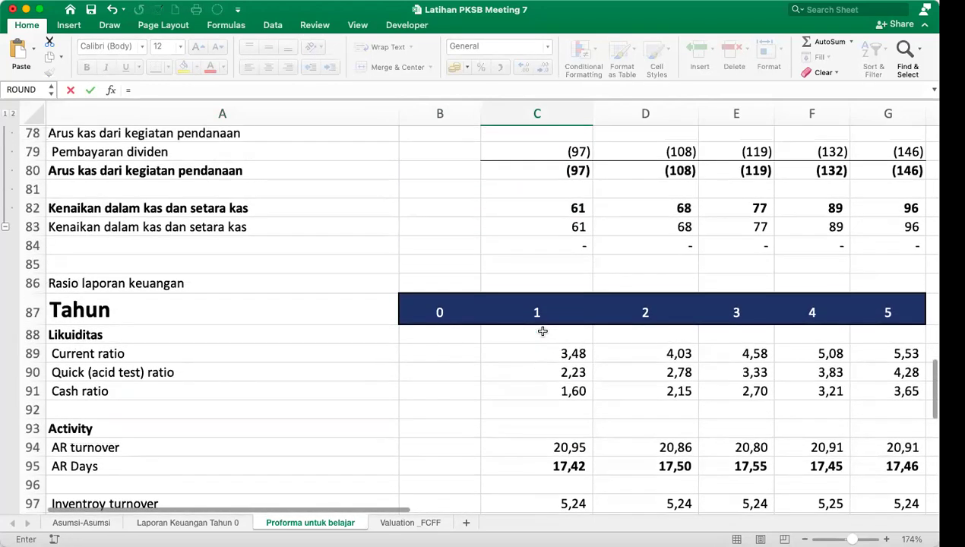
scroll(543, 331, up, 6)
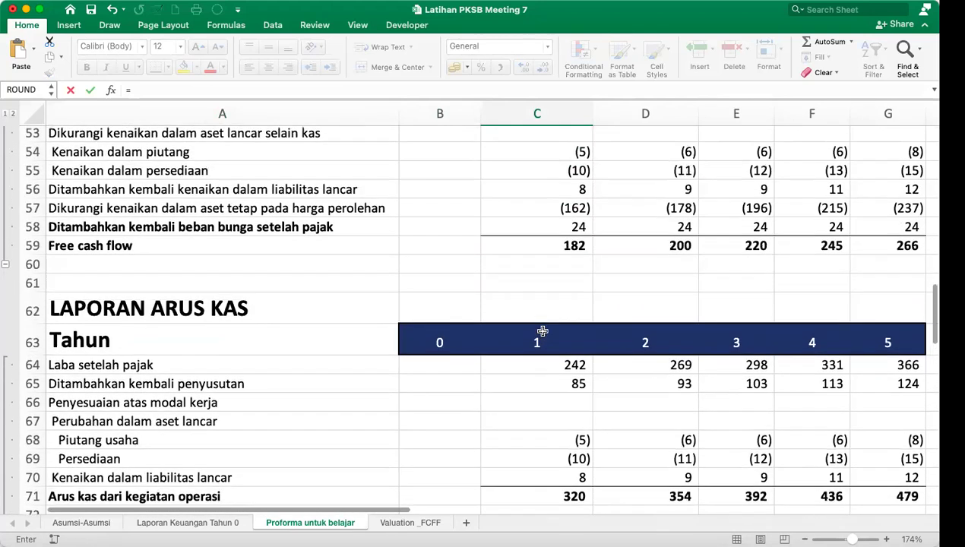
click(537, 446)
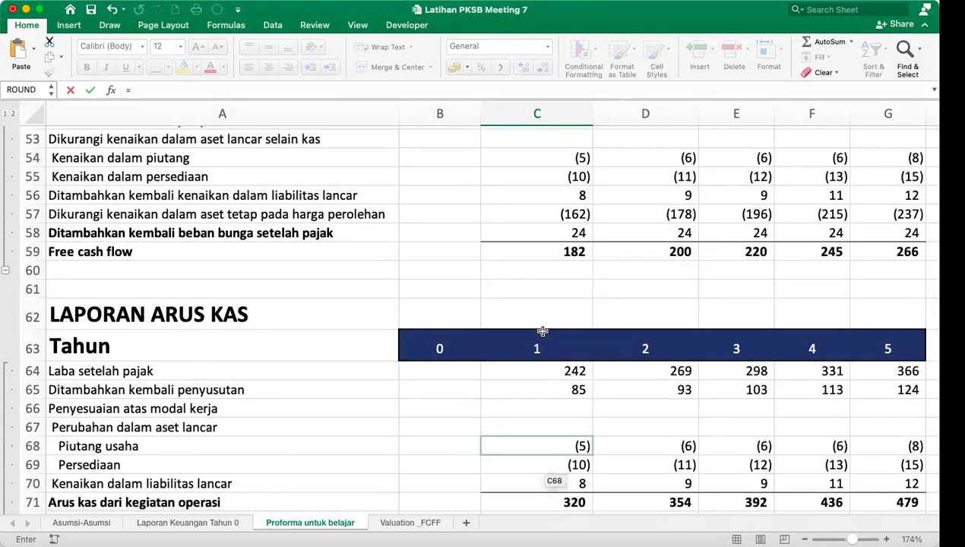
scroll(542, 331, up, 5)
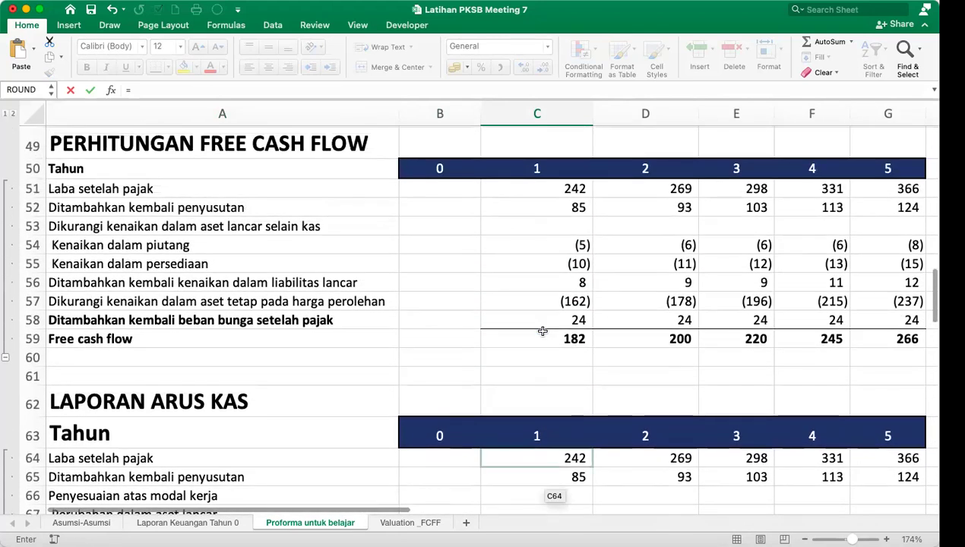
scroll(542, 331, up, 8)
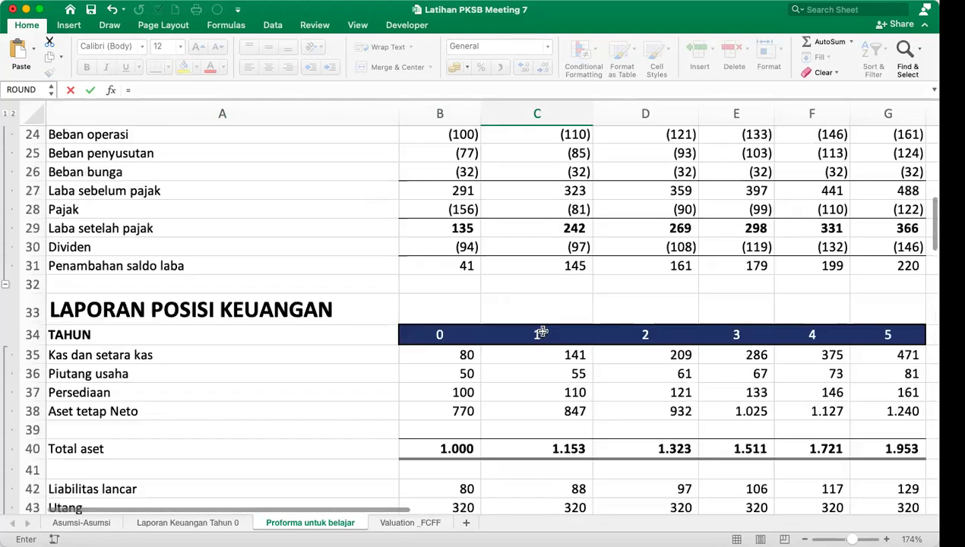
scroll(542, 331, up, 3)
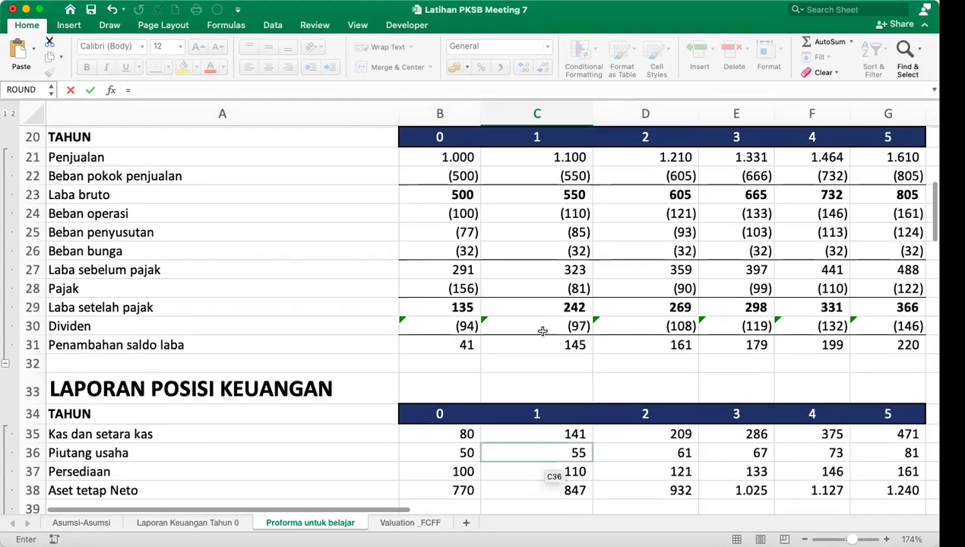
click(551, 462)
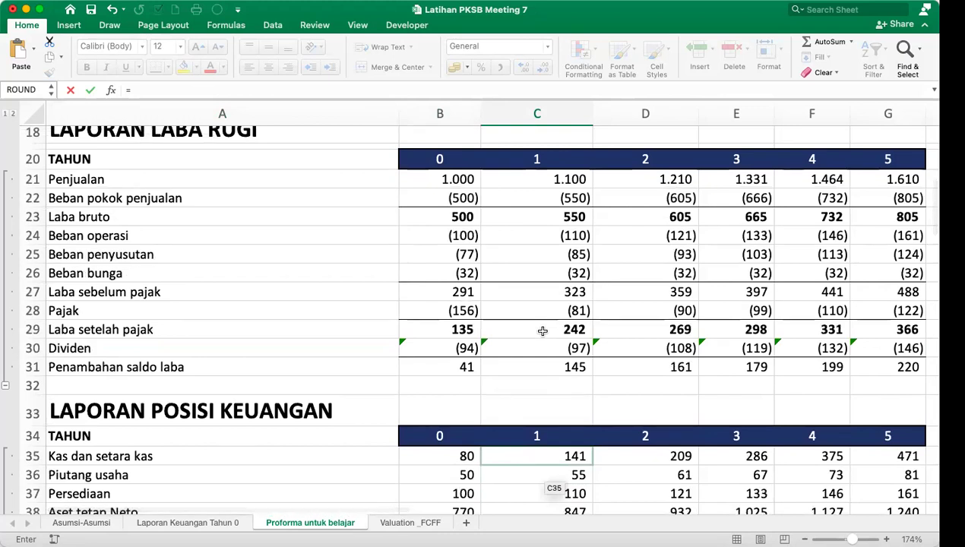
click(535, 289)
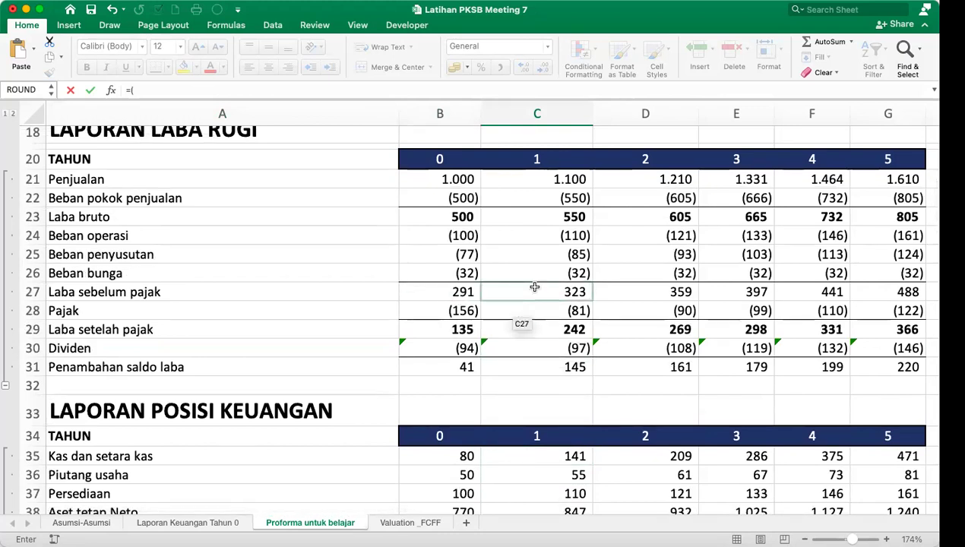
click(577, 217)
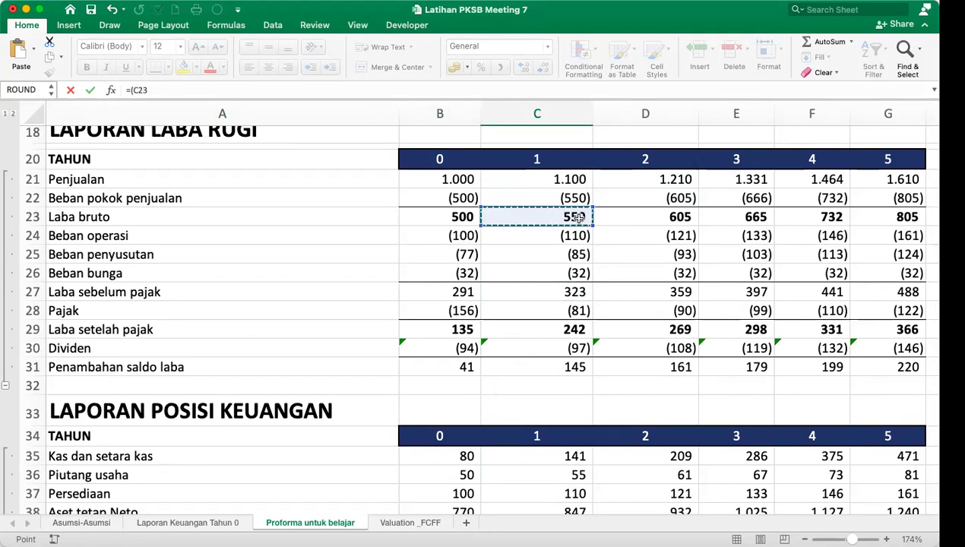
text(+)
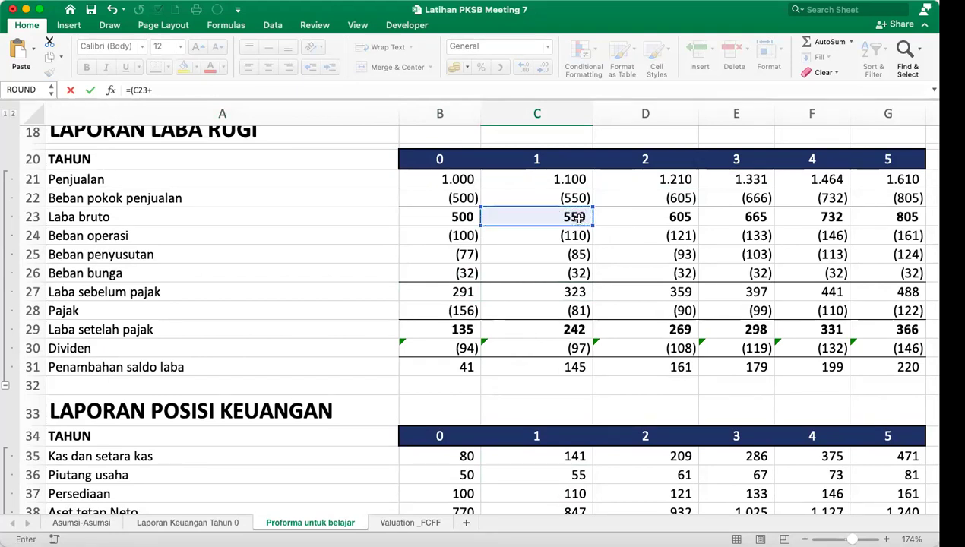
click(562, 237)
text(+)
click(546, 257)
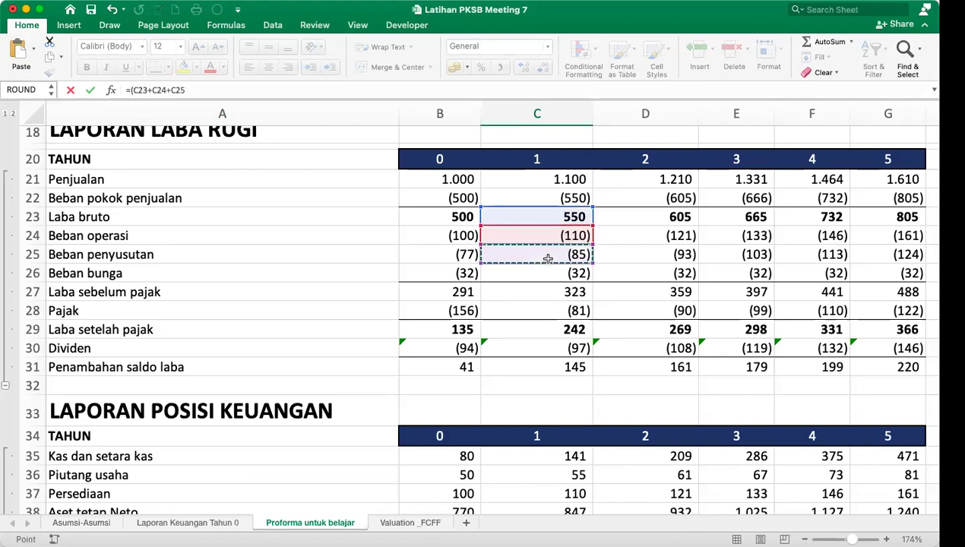
text())
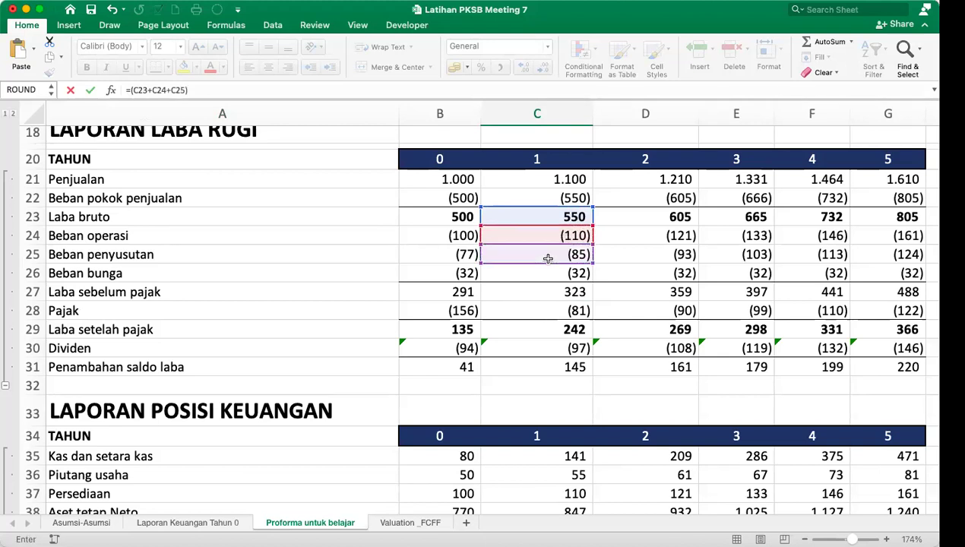
text(/-)
click(560, 273)
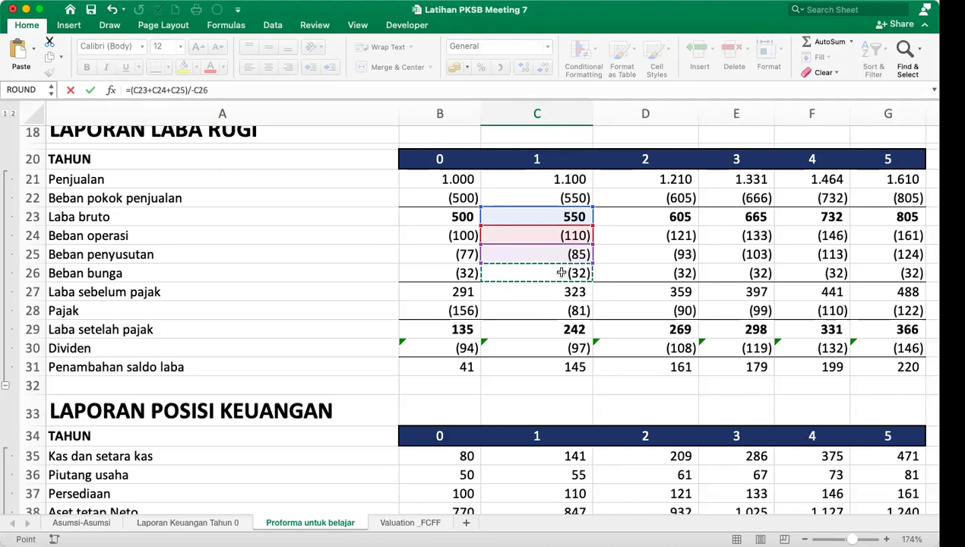
key(Return)
Format C105 with two decimals and fill the TIE formula across to G105.
click(581, 486)
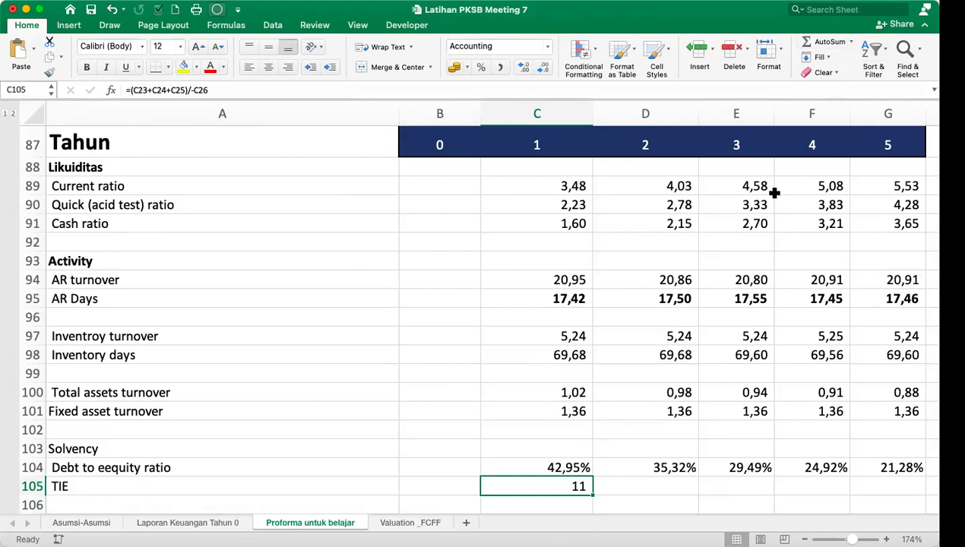
click(524, 70)
click(524, 69)
drag(592, 497, 894, 489)
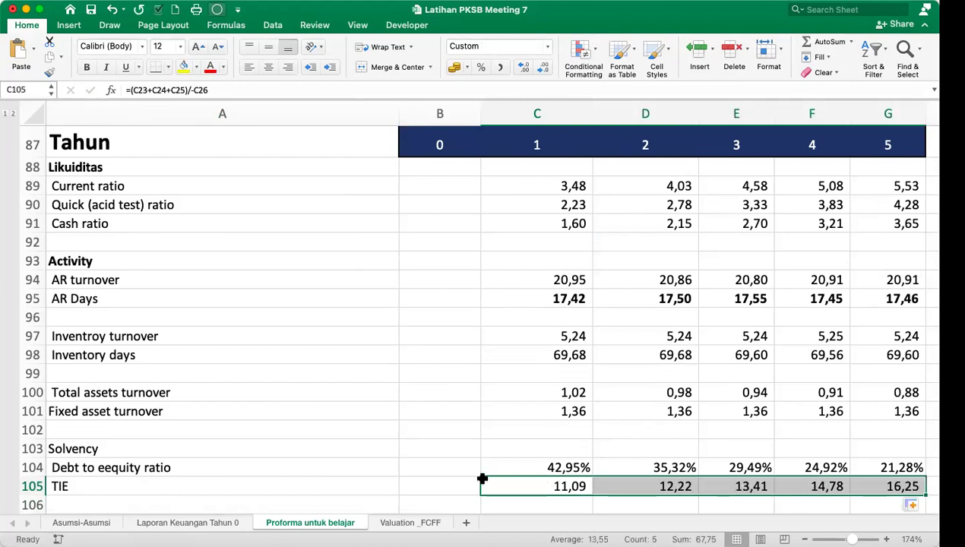
click(482, 483)
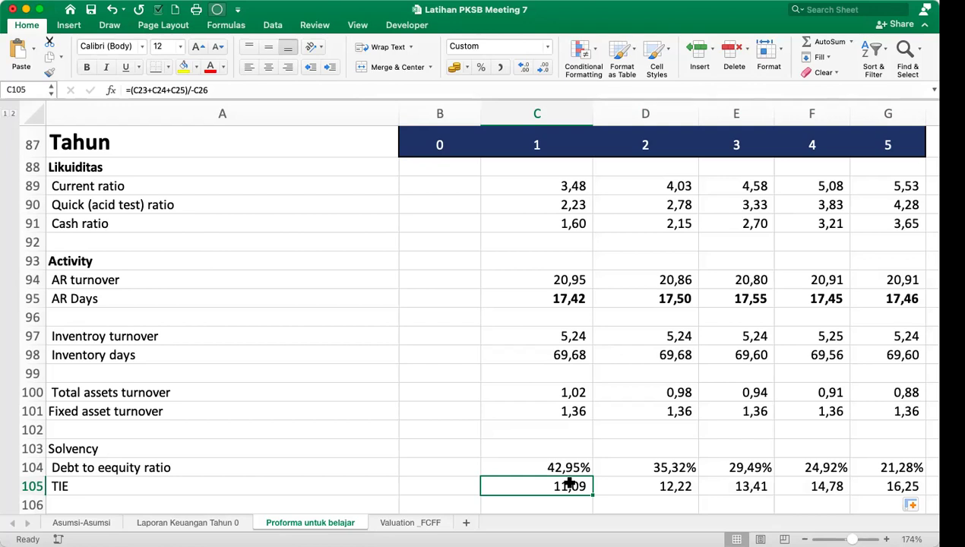
Correct the label in A104 to "Debt to equity ratio" and make the Solvency heading in A103 bold.
scroll(569, 483, down, 3)
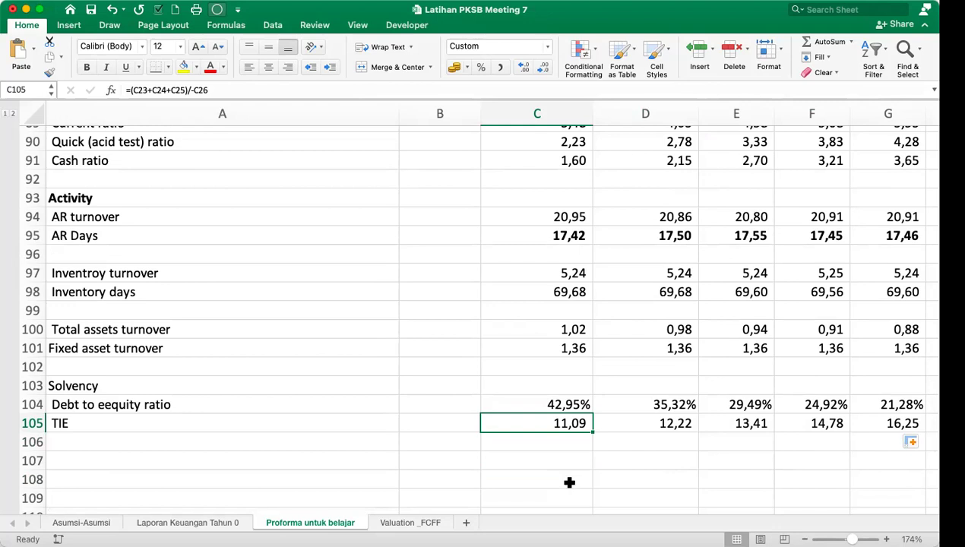
key(Left)
key(Left)
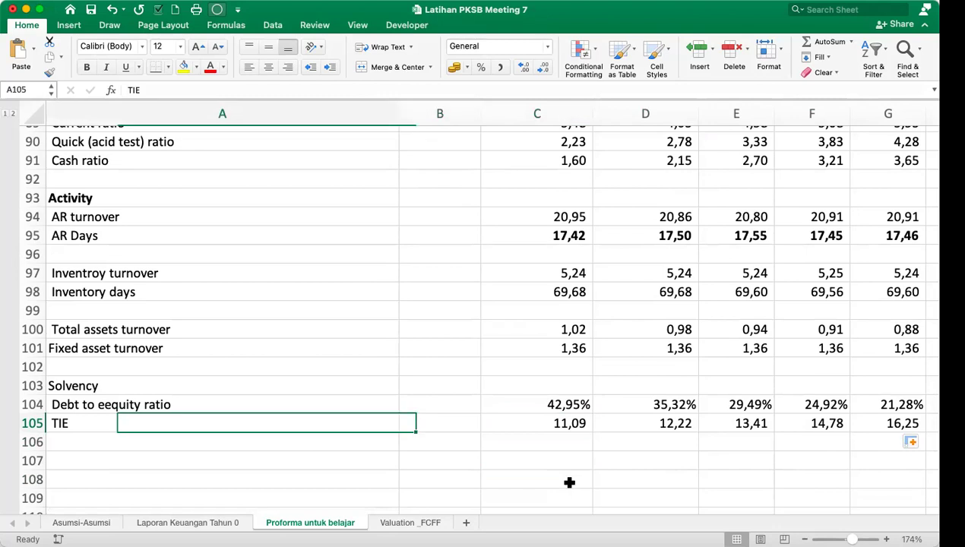
key(Up)
key(Down)
key(Down)
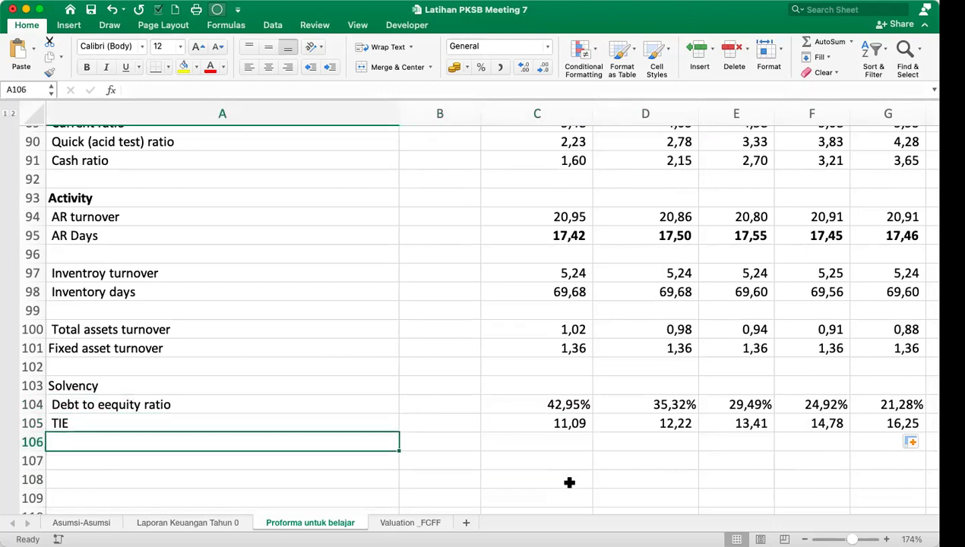
click(110, 406)
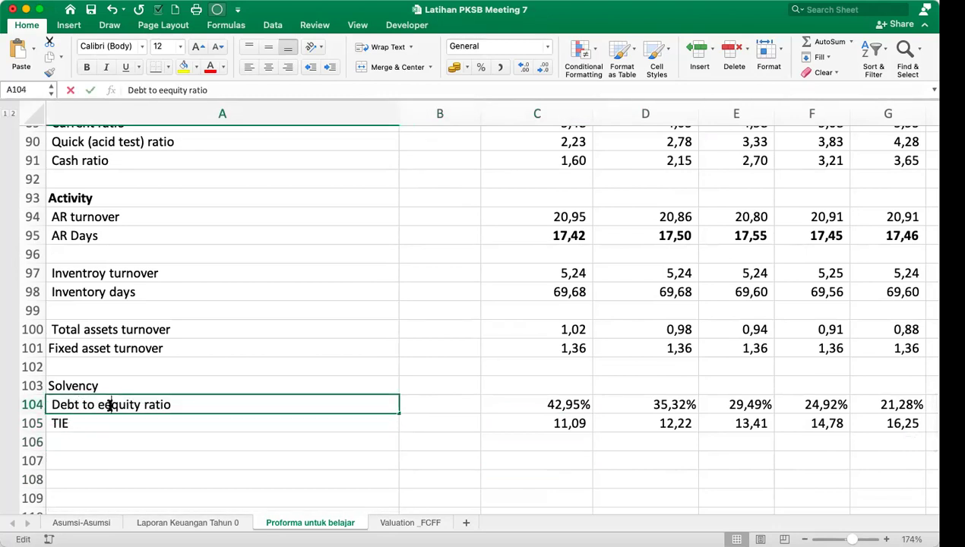
key(Down)
key(Up)
key(Up)
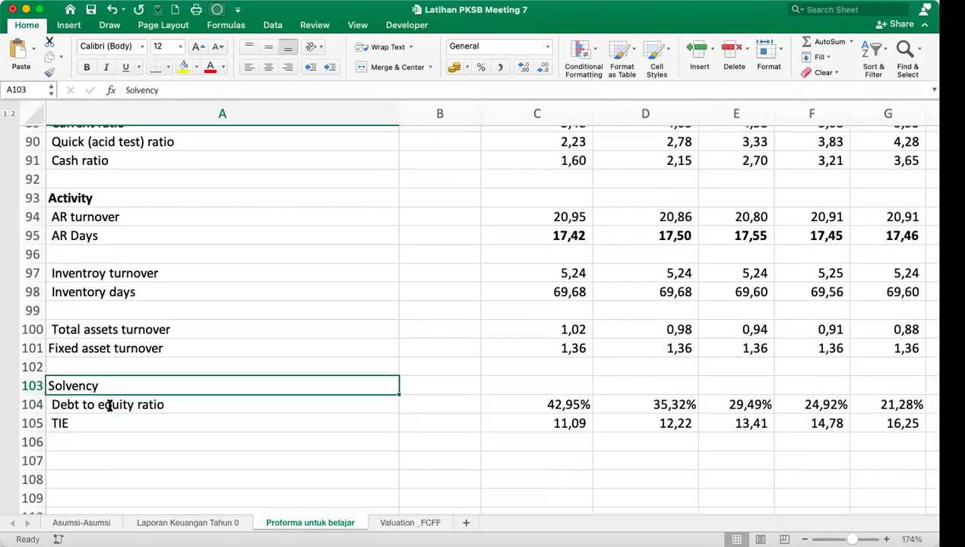
click(86, 67)
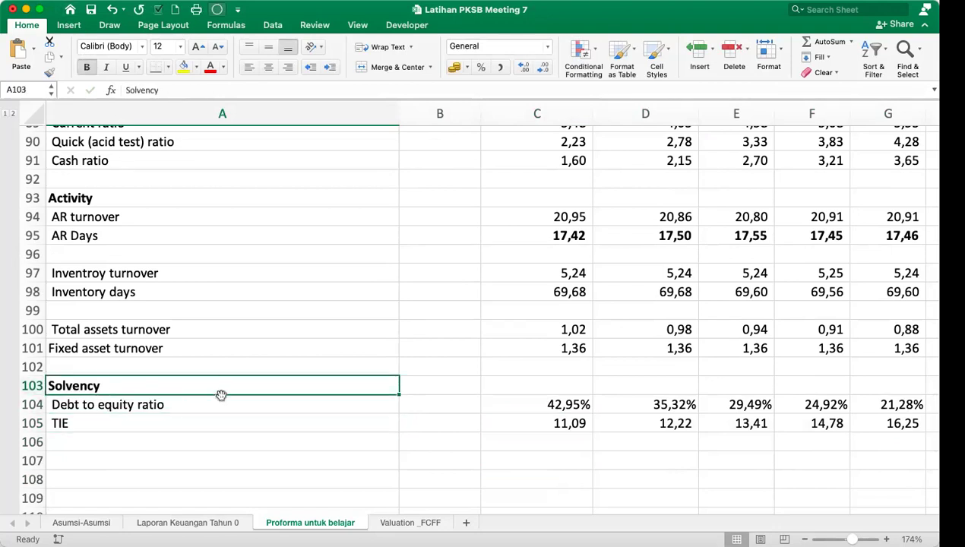
Enter the heading "Profitability ratio" in A107 and the label "Gross margin" in A108.
click(96, 458)
text(P)
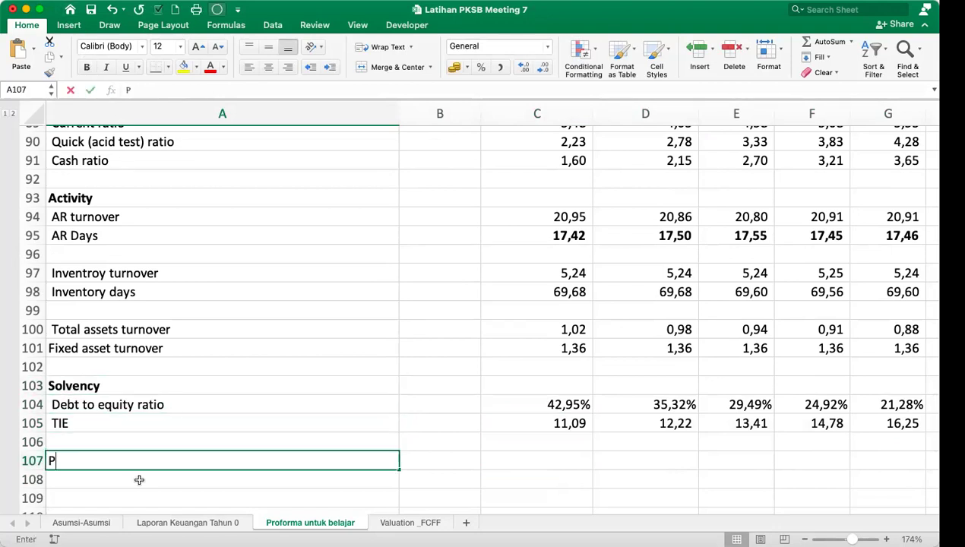
text(rofitability)
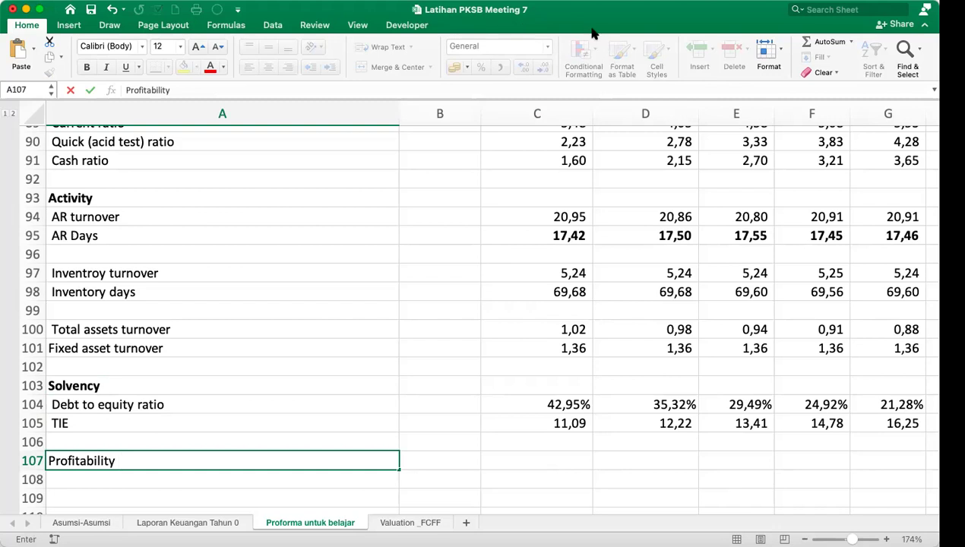
click(149, 461)
text(ratio)
key(Return)
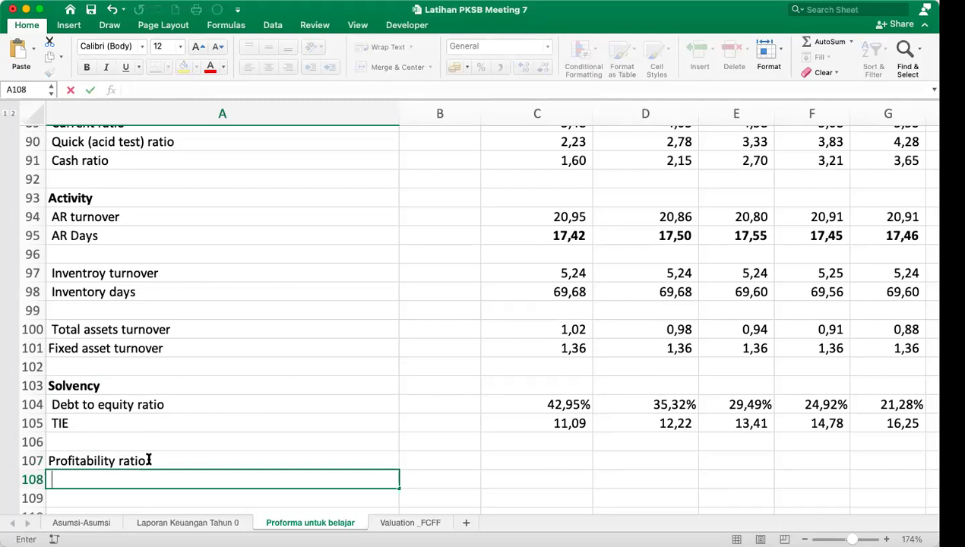
text(Gross margin)
key(Return)
Enter the gross margin formula for year 1, =C23/C21, in C108.
key(Up)
key(Right)
key(Right)
text(=)
scroll(431, 404, up, 9)
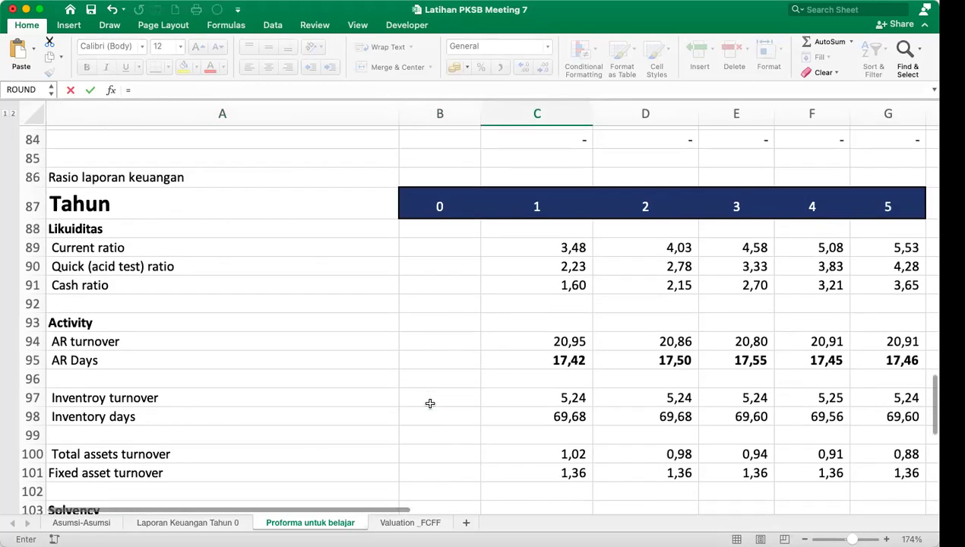
scroll(550, 377, up, 7)
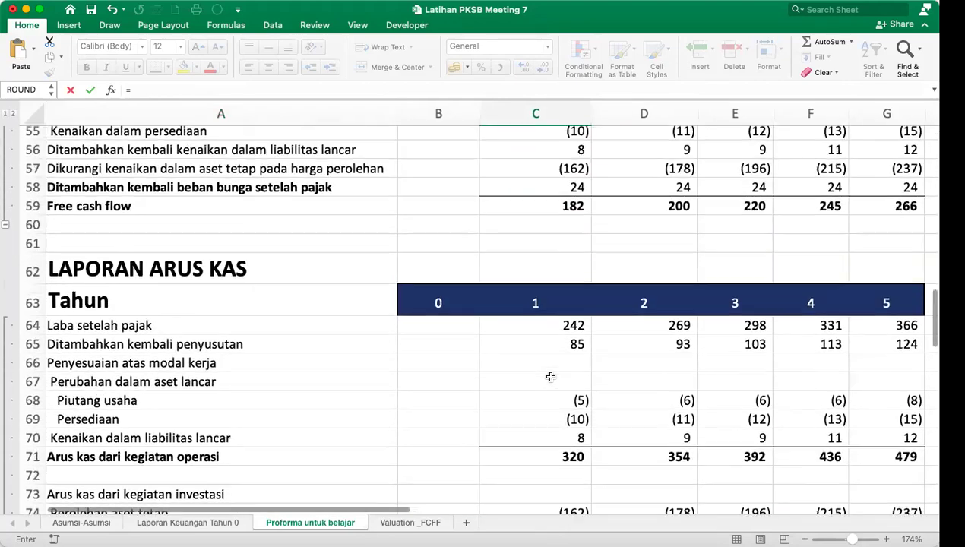
scroll(550, 377, up, 7)
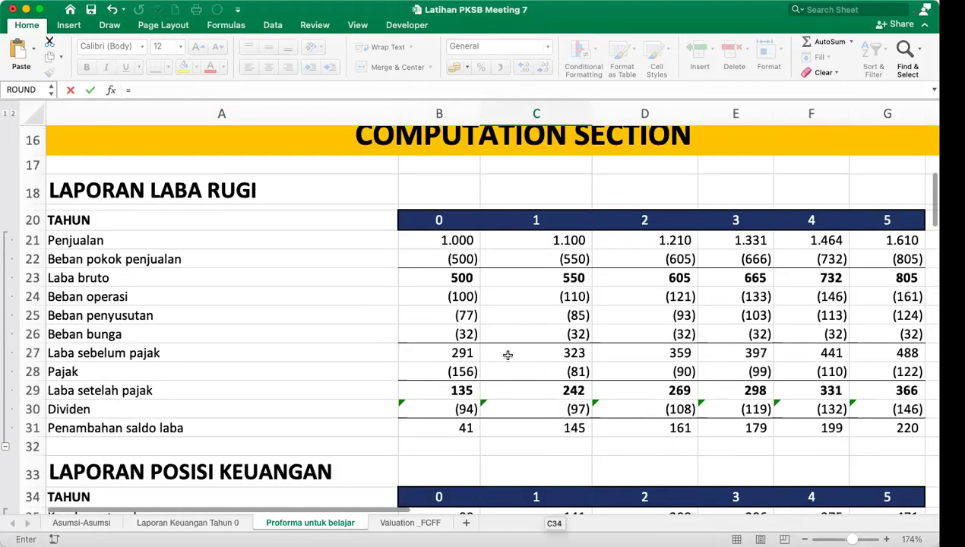
click(548, 278)
text(/)
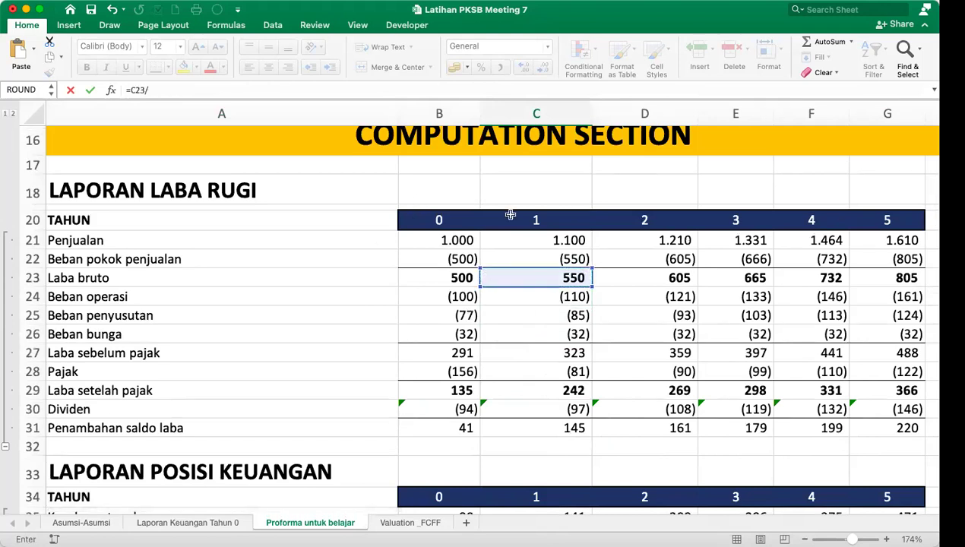
click(549, 236)
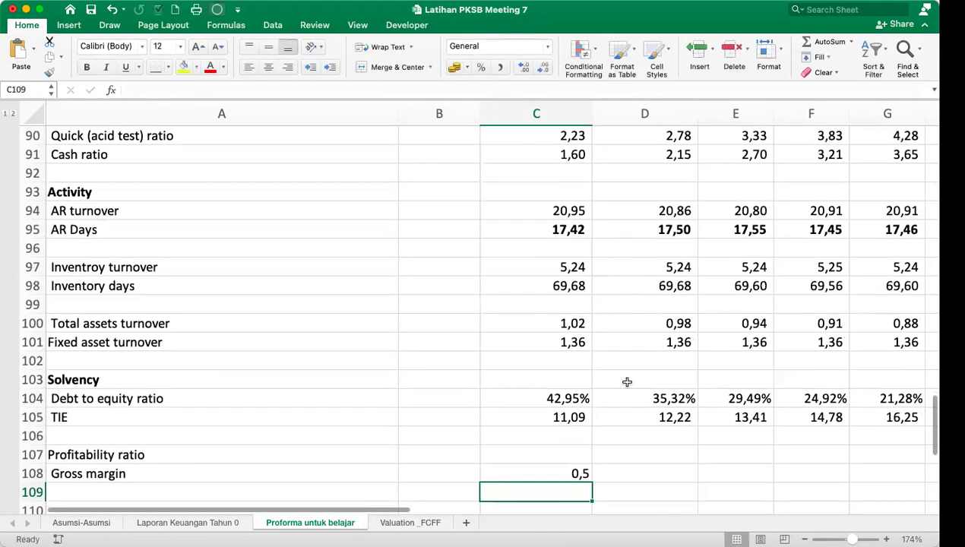
Format C108 as a percentage with two decimals and fill the gross margin formula across to G108.
click(569, 473)
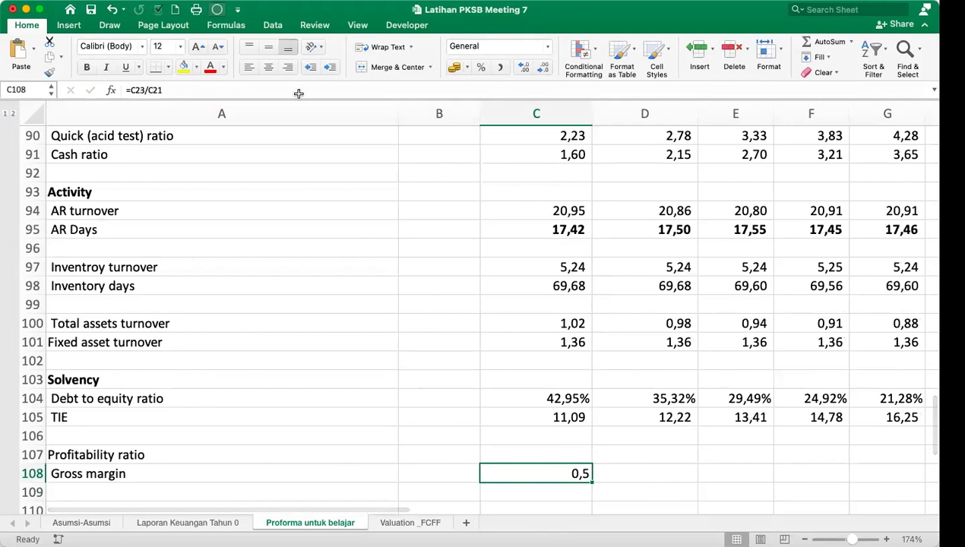
click(480, 66)
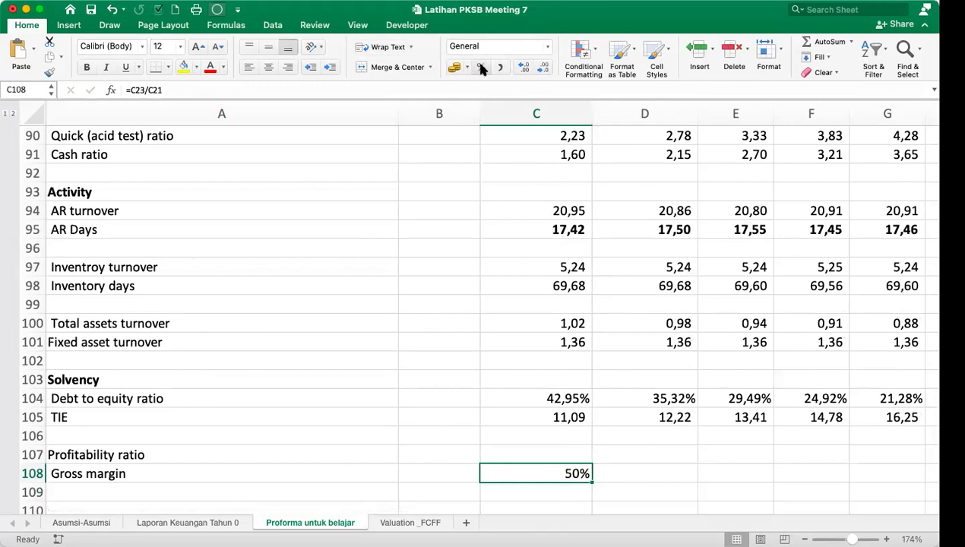
click(522, 69)
click(523, 68)
mouse_move(592, 481)
mouse_down()
mouse_move(920, 470)
mouse_move(577, 479)
mouse_up()
scroll(511, 471, left, 5)
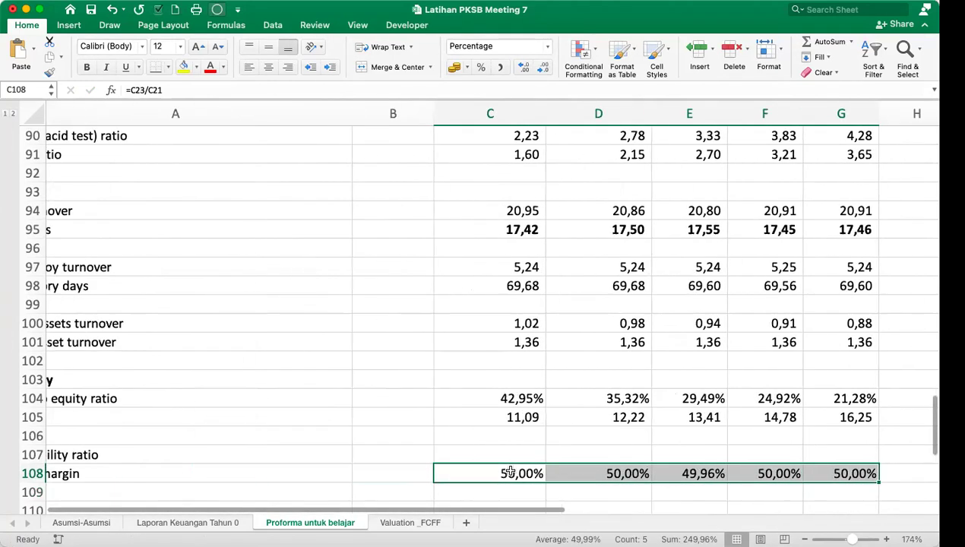
Enter the label "Net profit margin" in A109.
drag(851, 538, 850, 538)
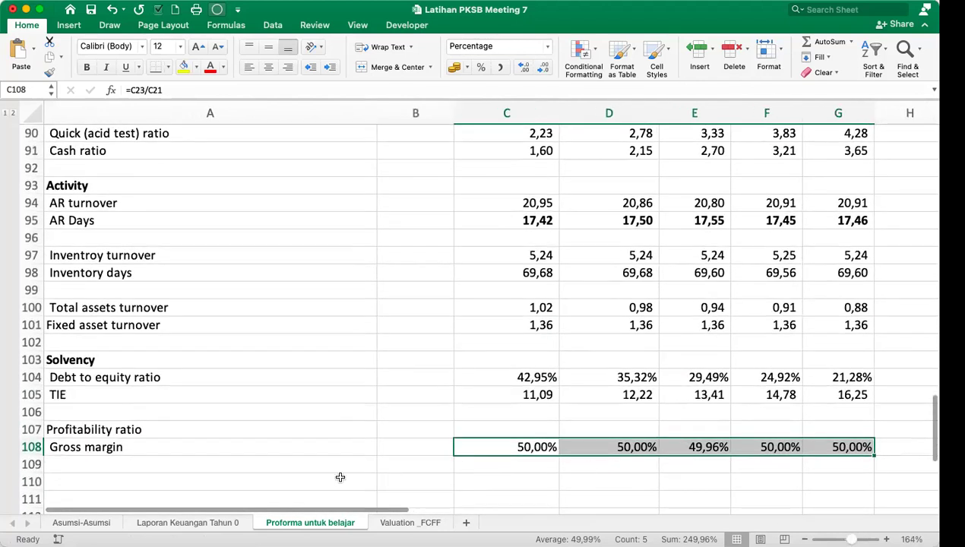
click(264, 459)
scroll(264, 456, up, 1)
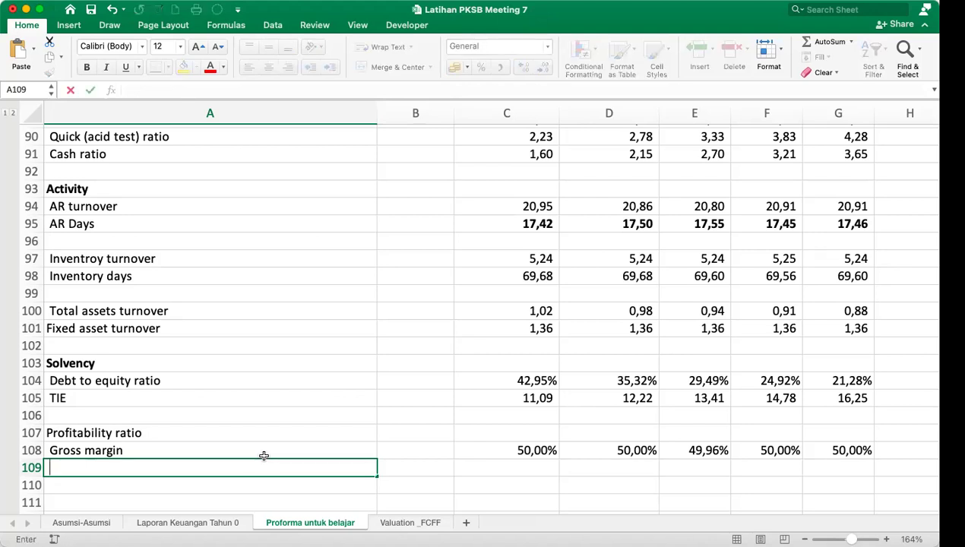
text(Net profit margin)
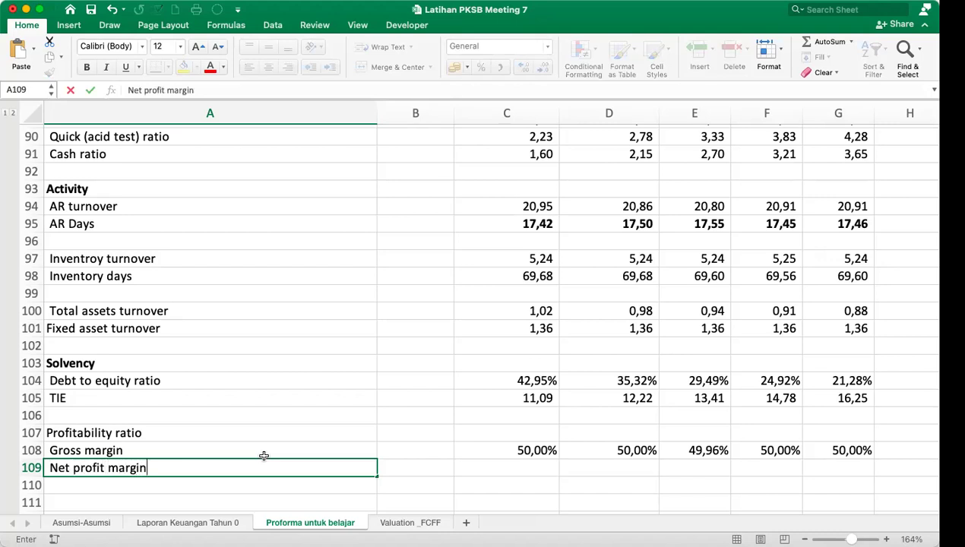
key(Return)
Enter the net profit margin formula for year 1, =C29/C21, in C109.
key(Up)
key(Right)
key(Right)
text(=)
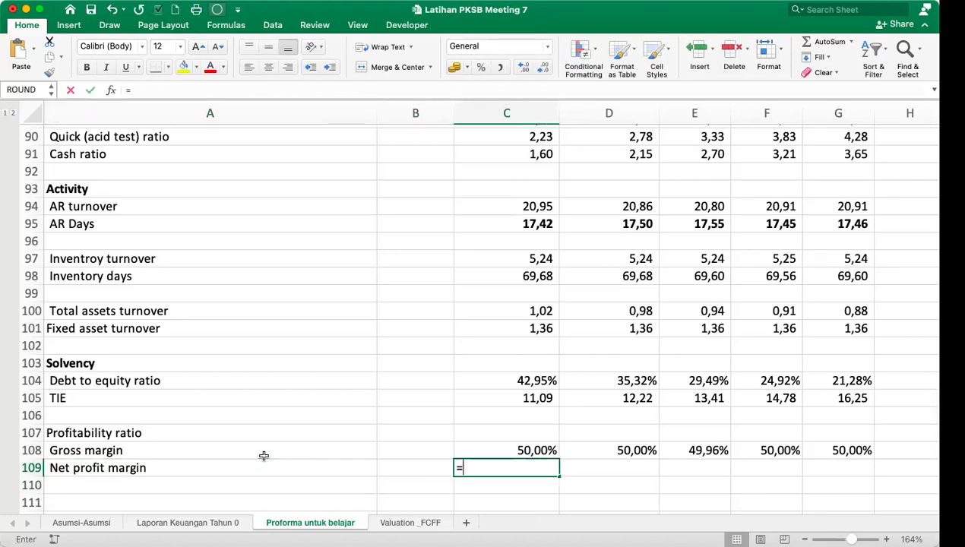
scroll(529, 384, up, 12)
scroll(529, 385, up, 8)
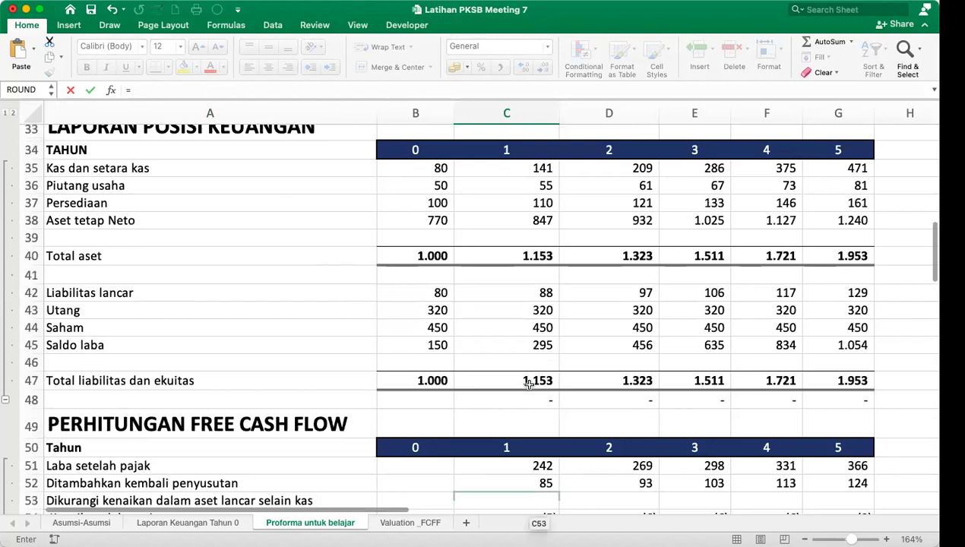
scroll(529, 384, up, 5)
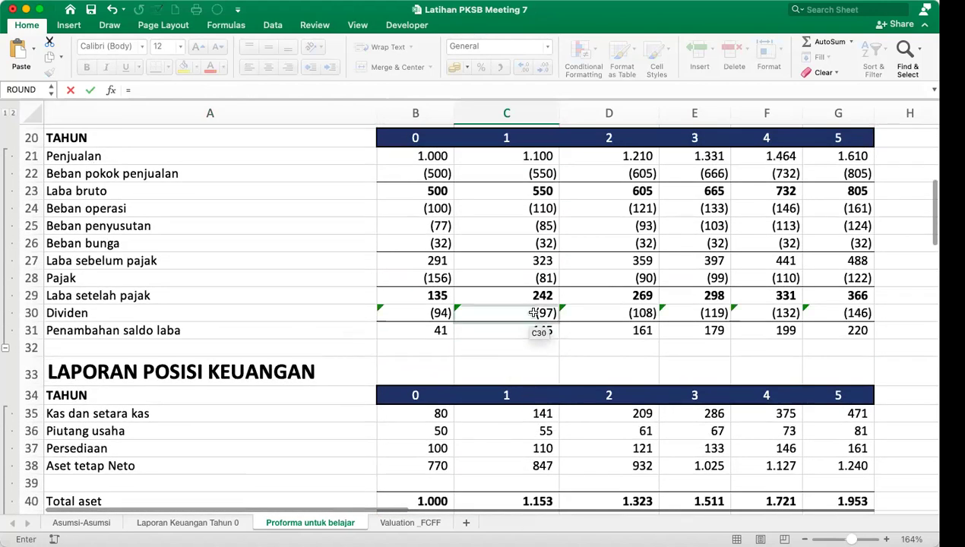
click(534, 296)
text(/)
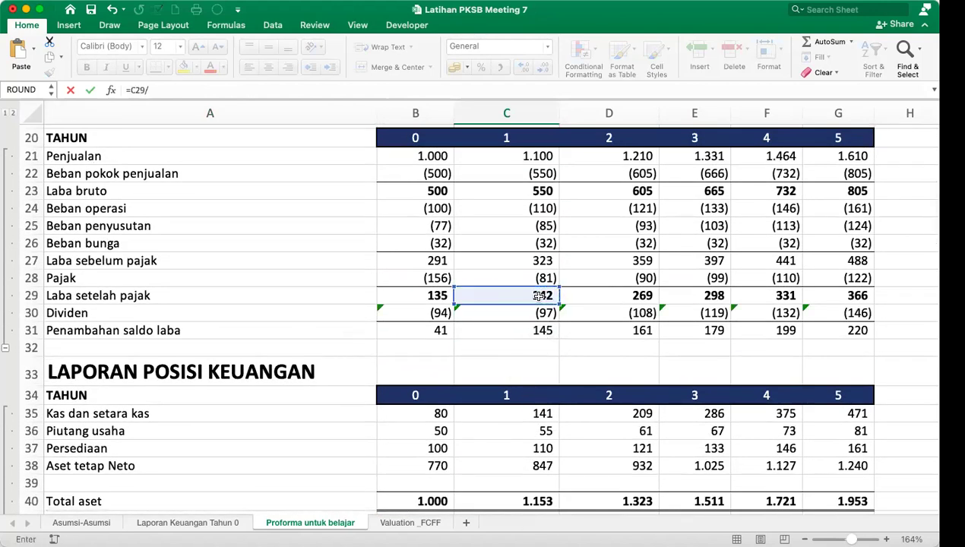
click(549, 155)
key(Return)
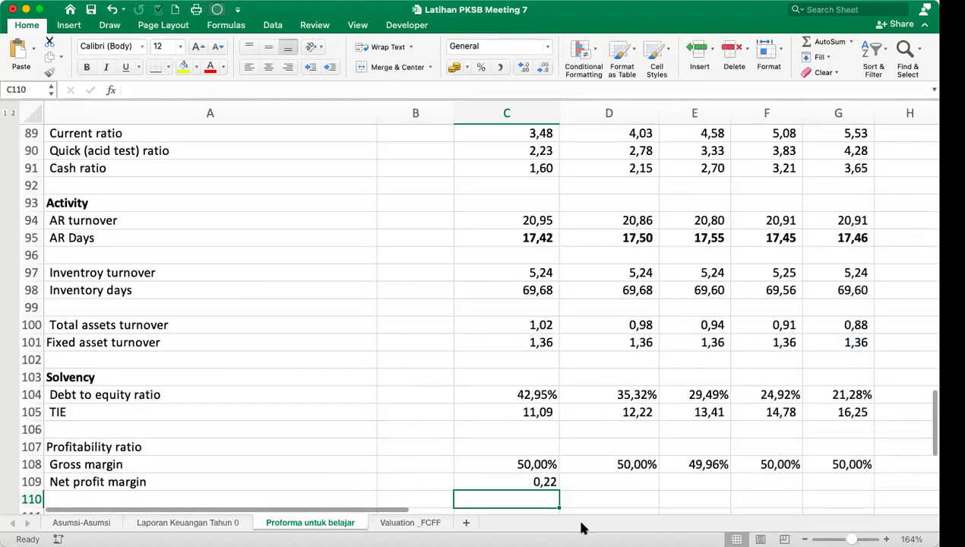
Format C109 as a percentage with two decimals and fill the net profit margin formula across to G109.
key(Up)
drag(559, 490, 631, 422)
click(480, 67)
click(523, 67)
click(523, 67)
click(509, 414)
drag(538, 482, 812, 475)
click(265, 410)
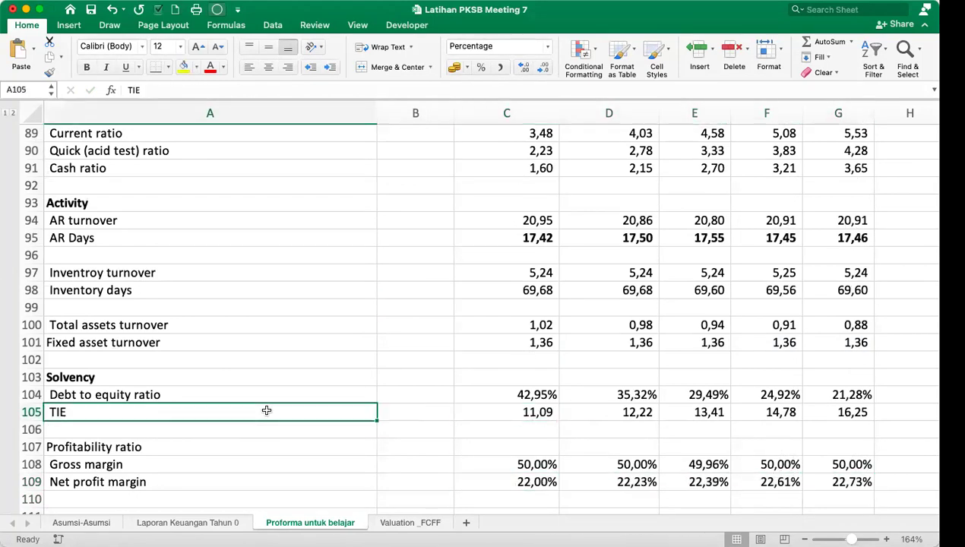
Make the "Profitability ratio" heading in A107 bold.
scroll(267, 410, down, 4)
scroll(267, 410, down, 1)
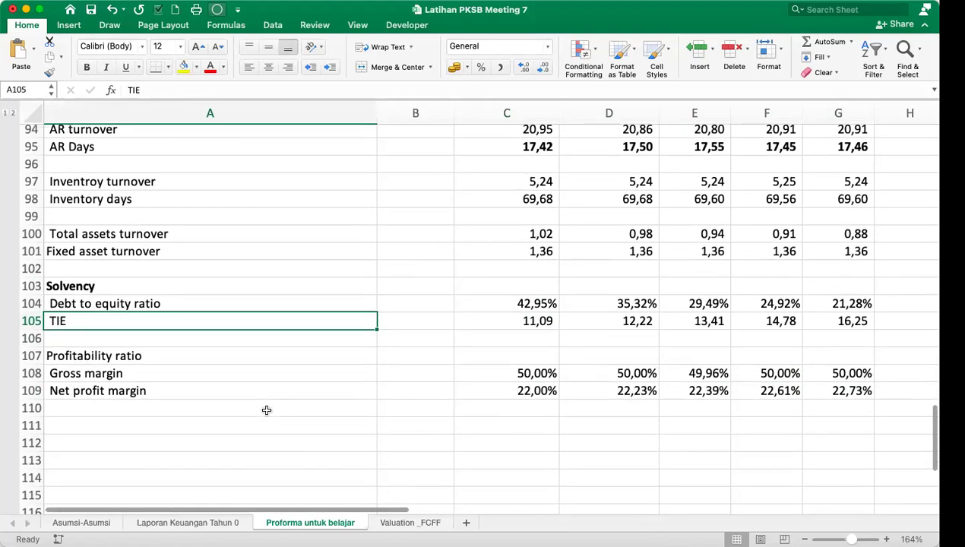
click(144, 354)
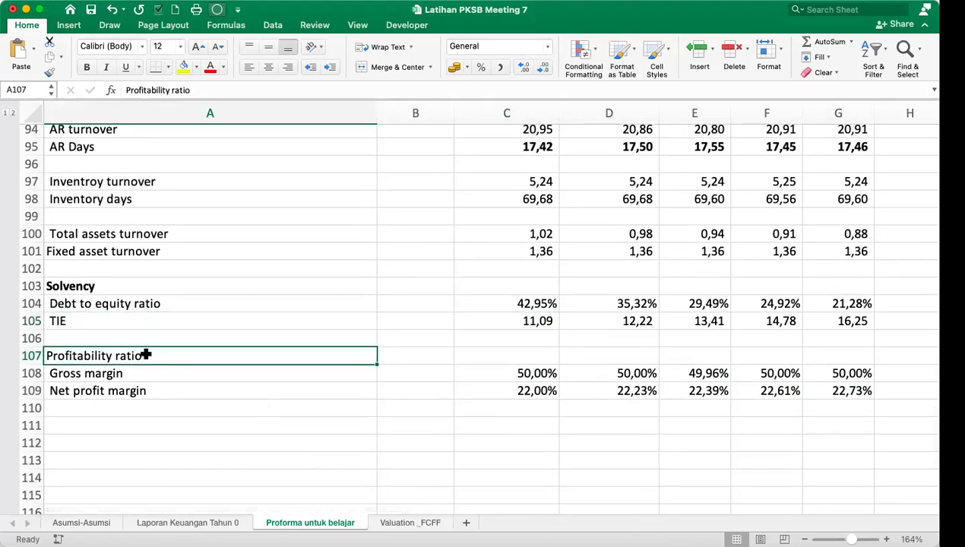
click(87, 68)
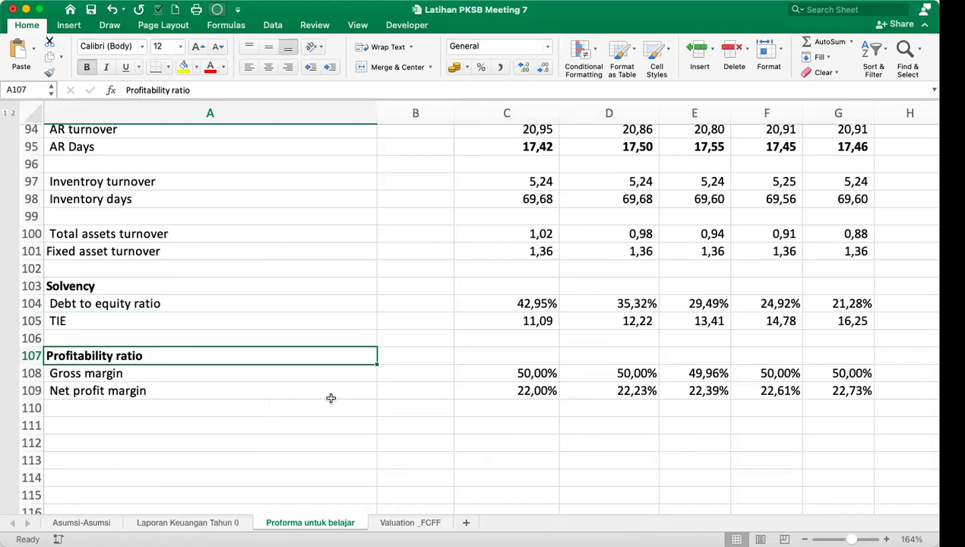
click(128, 424)
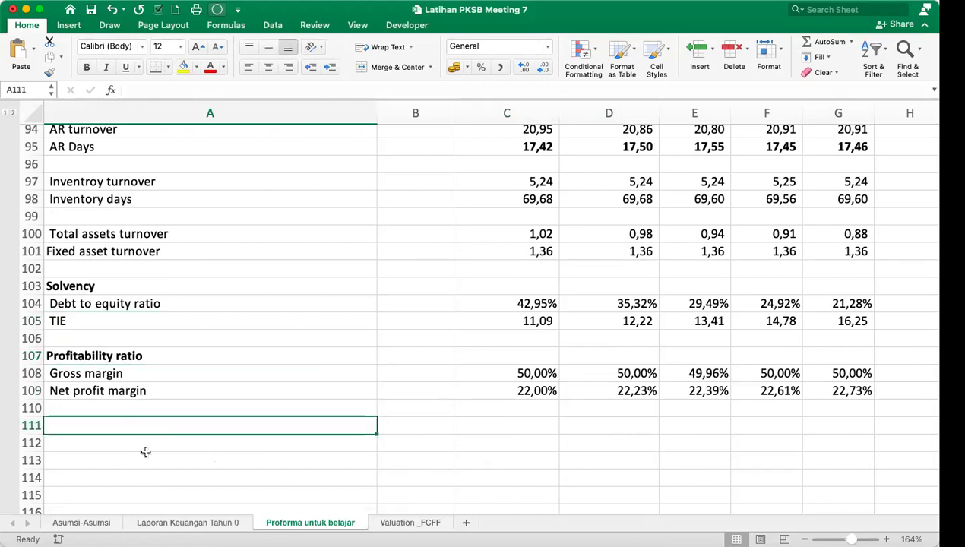
text(SUSTA)
key(BackSpace)
key(BackSpace)
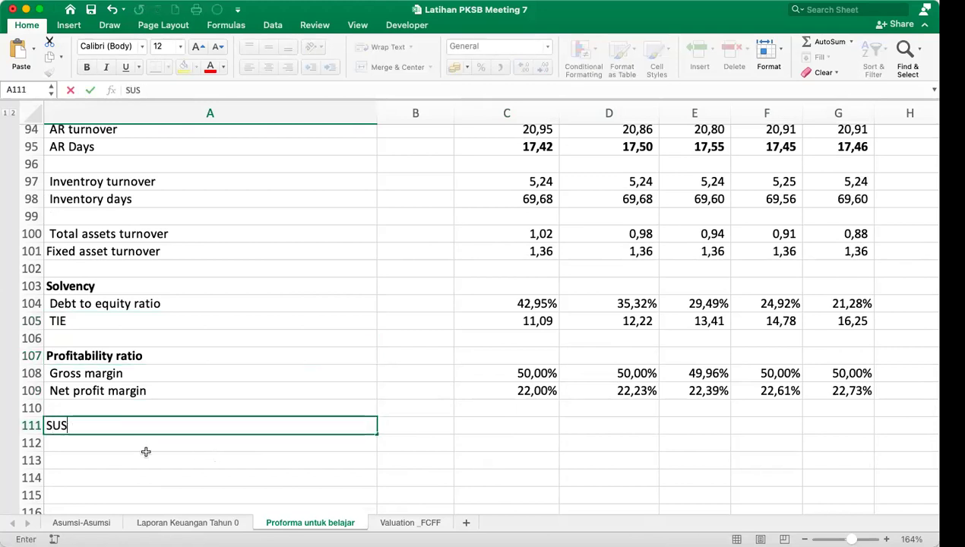
key(BackSpace)
text(ustainable)
key(BackSpace)
key(BackSpace)
key(BackSpace)
key(BackSpace)
key(BackSpace)
key(BackSpace)
key(BackSpace)
key(BackSpace)
key(BackSpace)
key(BackSpace)
key(BackSpace)
Enter the label "ROE" in A111.
text(R)
key(Tab)
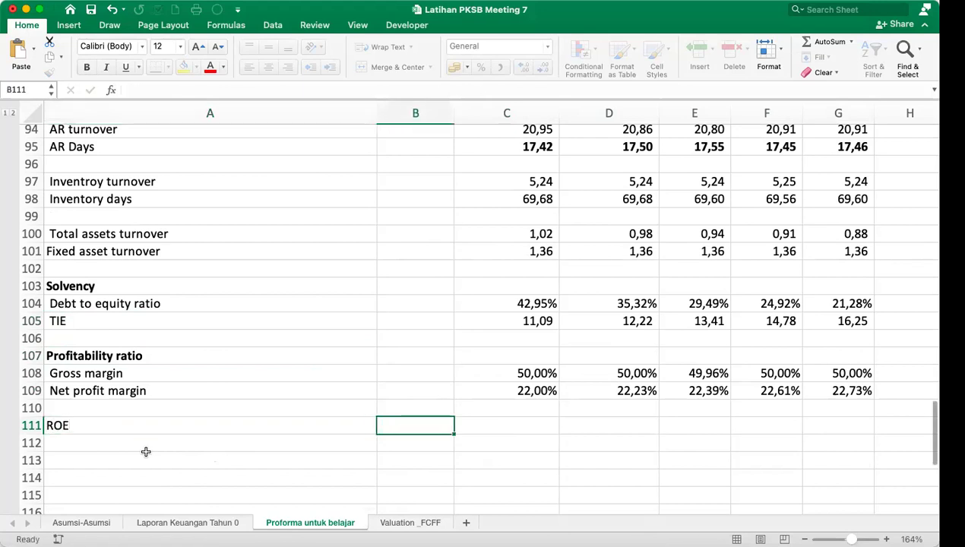
key(Tab)
Enter the year 1 ROE formula, =C29*2/(C44+C45), in C111 using profit after tax, share capital and retained earnings.
text(=)
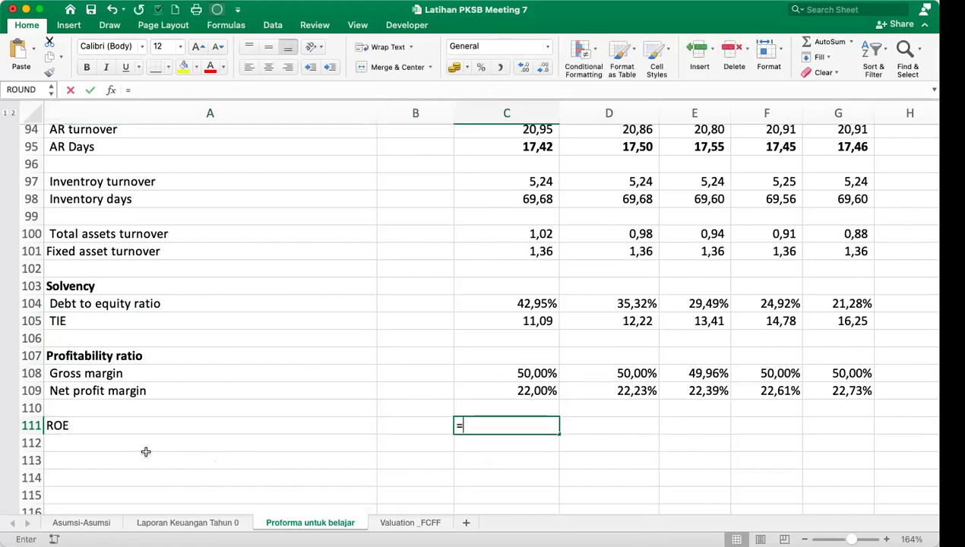
scroll(146, 451, up, 4)
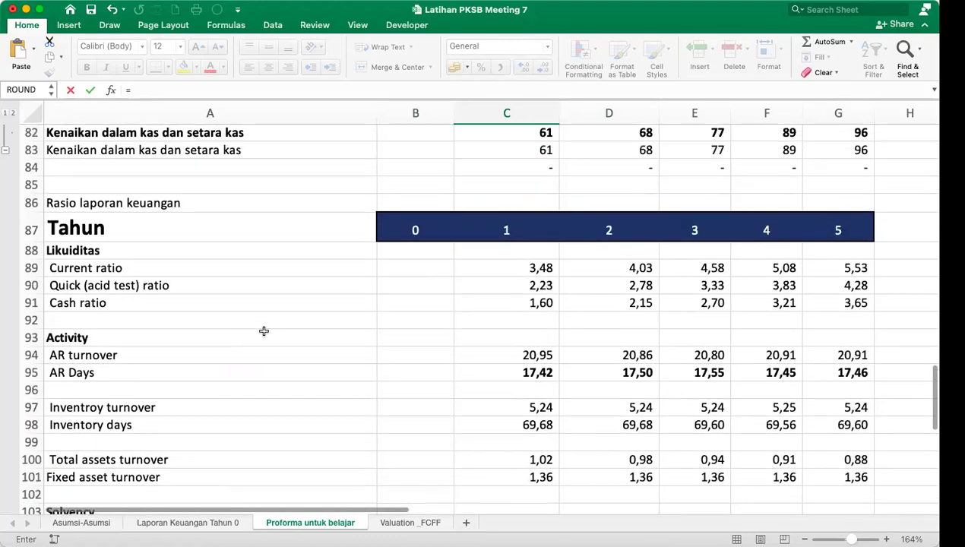
scroll(478, 315, up, 4)
scroll(478, 314, up, 8)
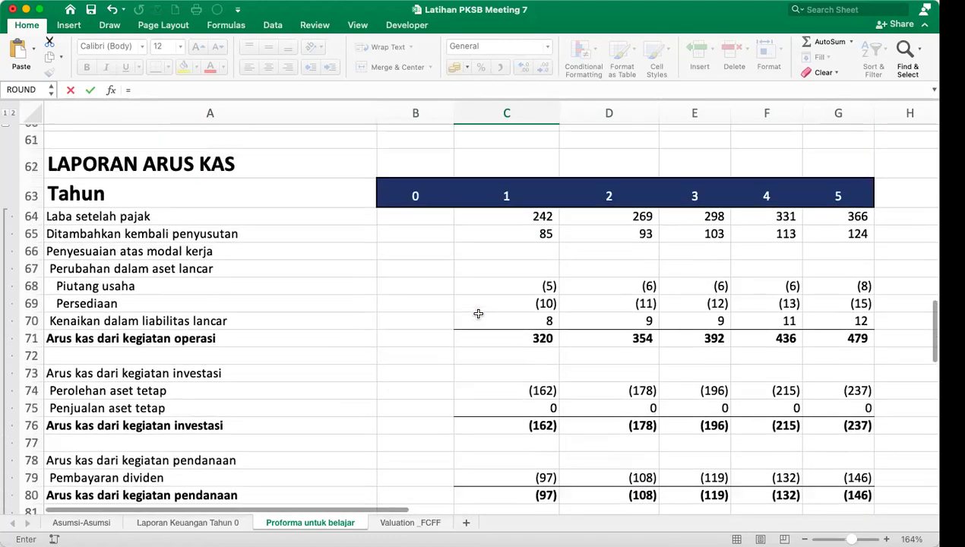
scroll(478, 314, up, 6)
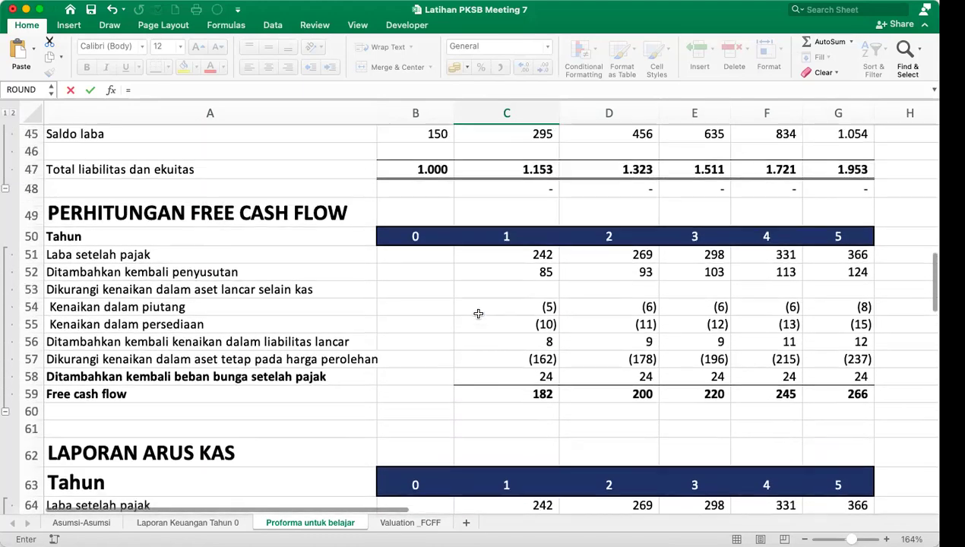
scroll(478, 313, up, 4)
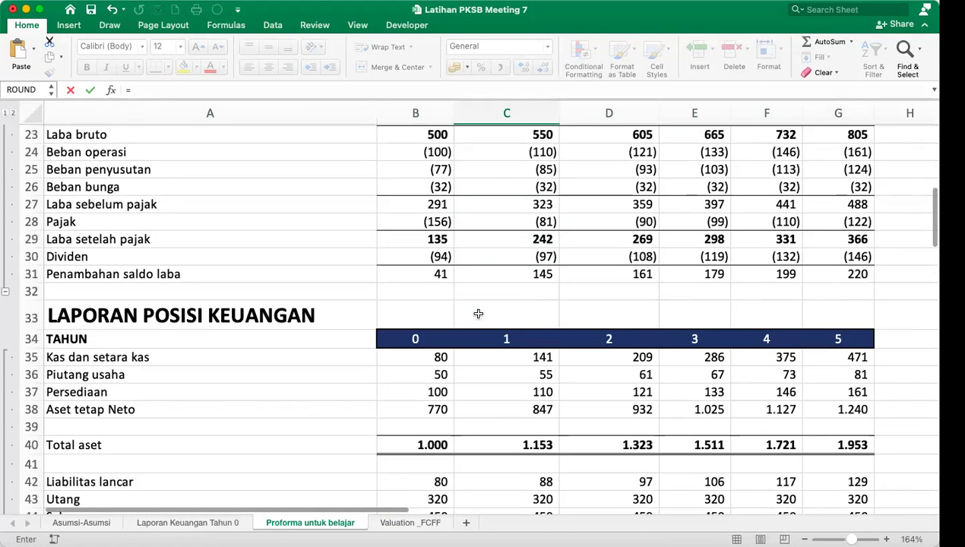
click(520, 239)
text(/()
scroll(520, 239, down, 10)
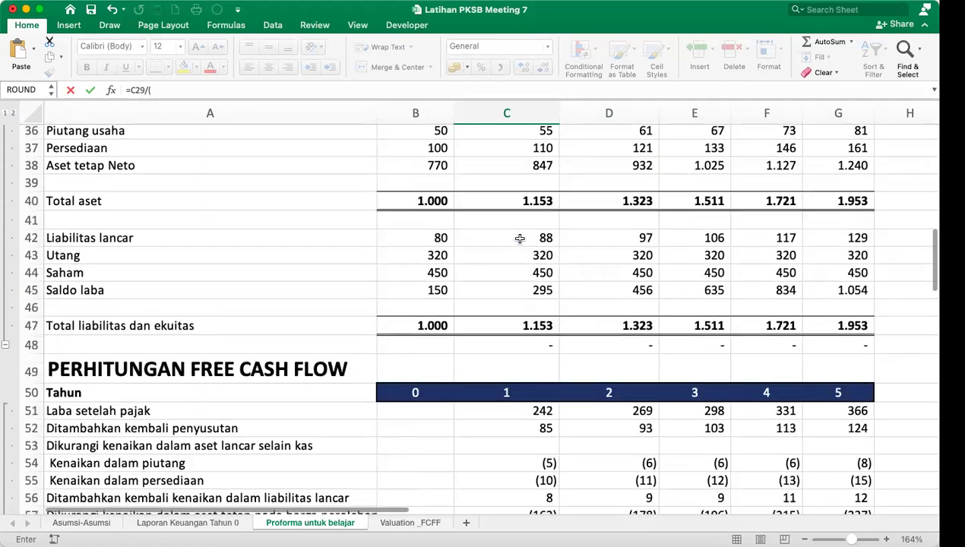
scroll(520, 240, up, 7)
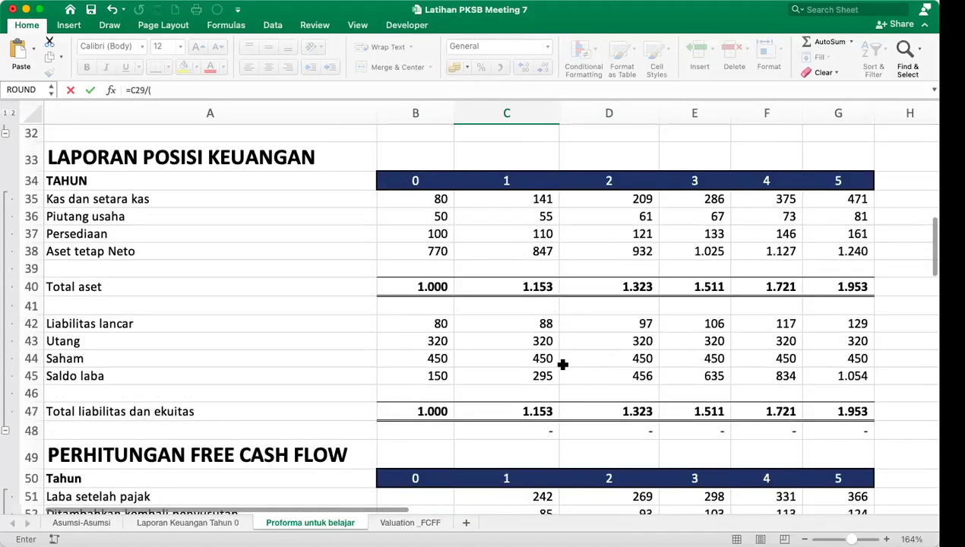
click(529, 362)
text(+)
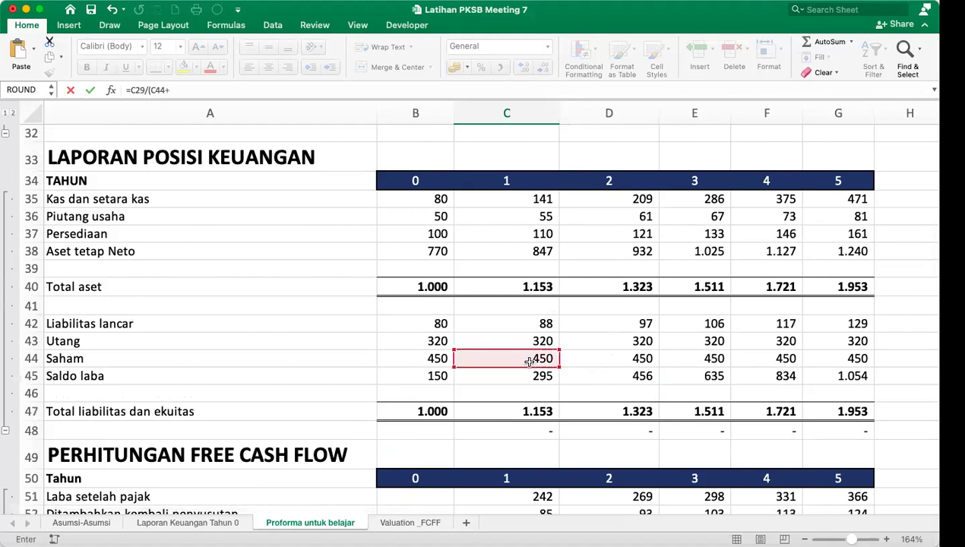
click(533, 375)
text())
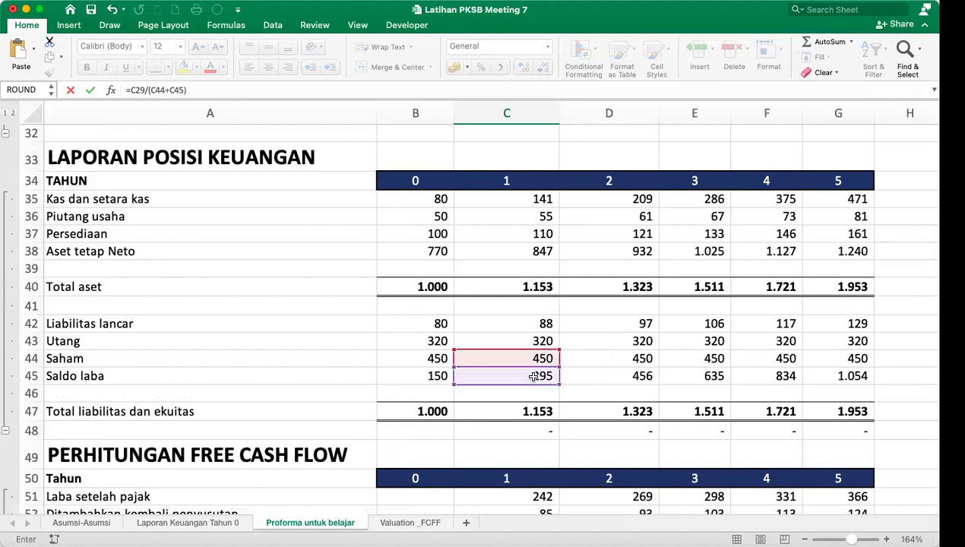
click(143, 89)
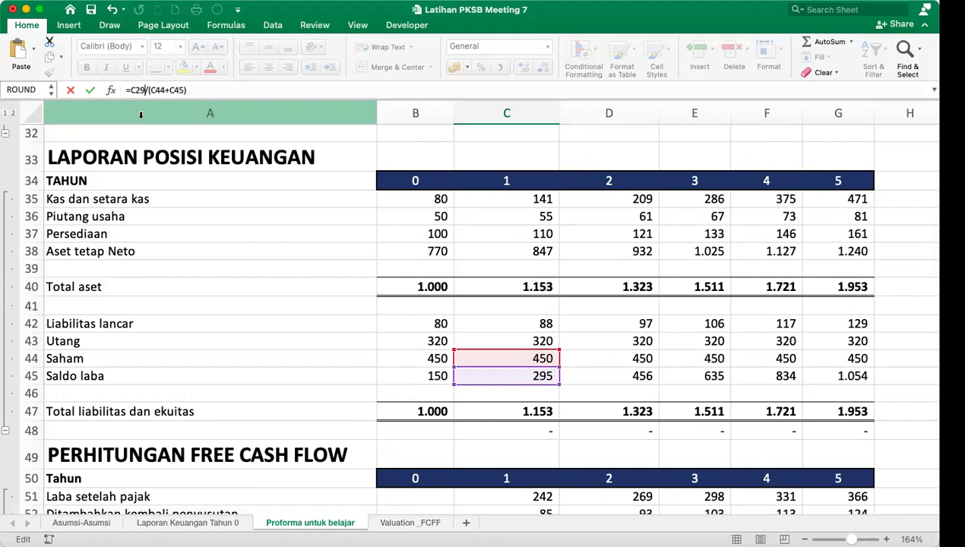
key(Return)
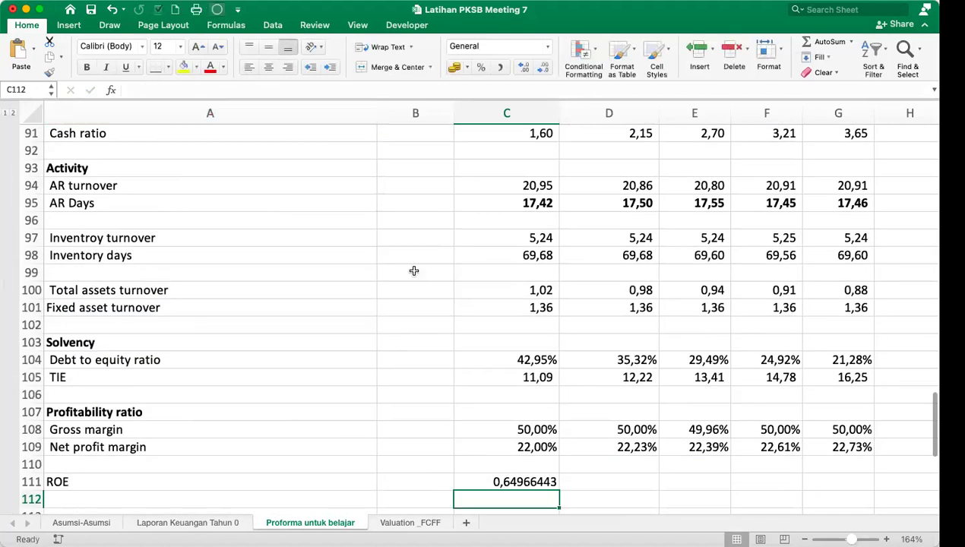
Fill the ROE formula from C111 across to G111 and format the row as percentages with two decimals.
click(551, 485)
drag(558, 490, 872, 481)
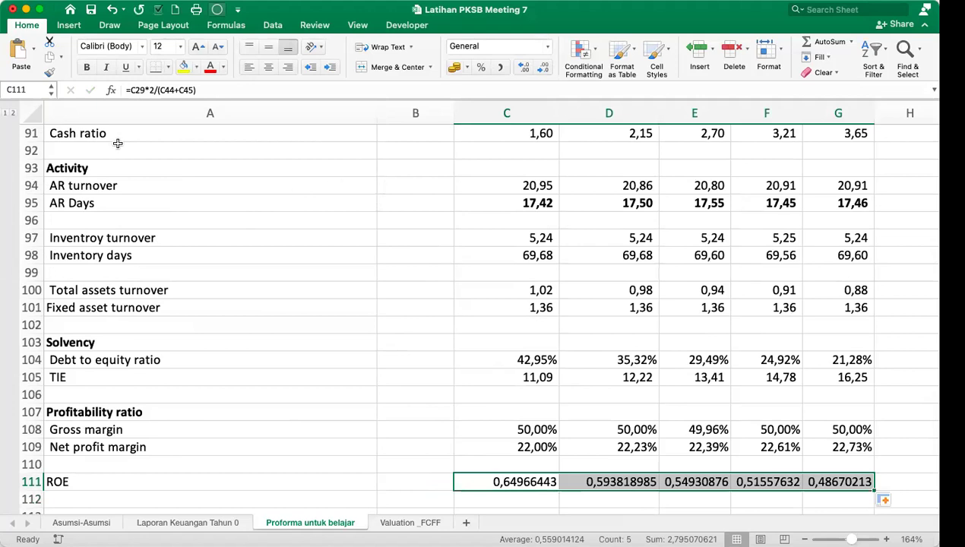
click(479, 67)
click(522, 68)
click(521, 67)
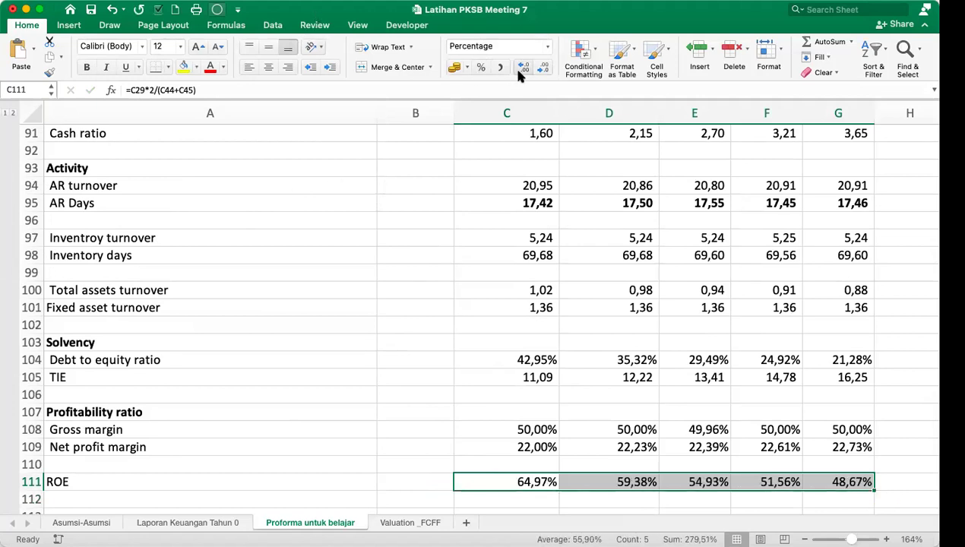
Check the filled ROE formulas for each year in C111 to G111.
click(535, 478)
key(Right)
key(Right)
key(Right)
key(Right)
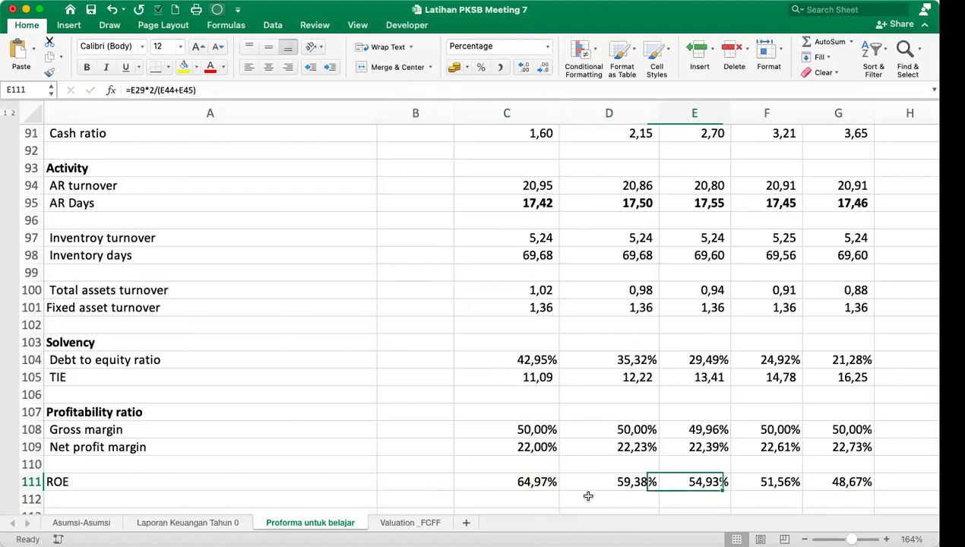
key(Left)
key(Left)
Enter the label "Sustainable growth" in A113.
key(Down)
key(Left)
key(Left)
key(Left)
key(Left)
key(Down)
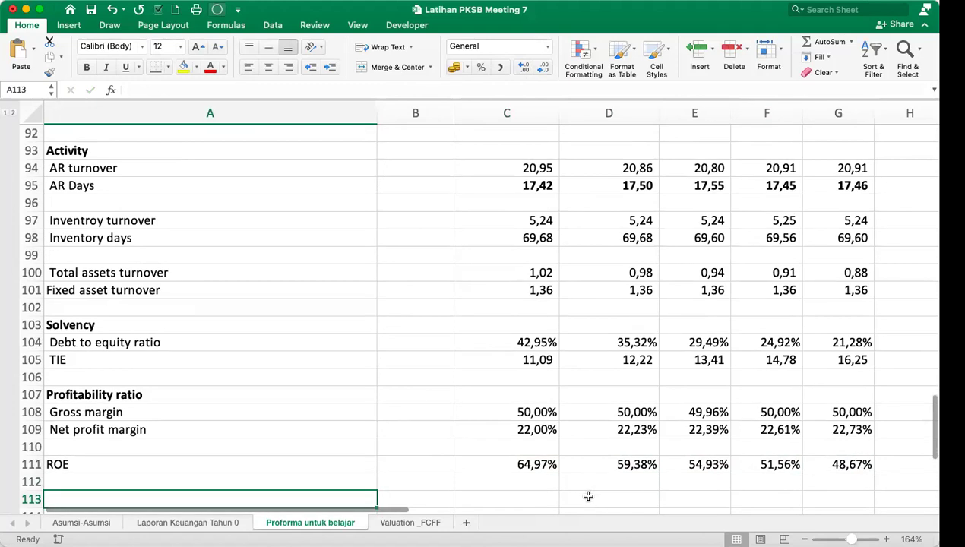
text(Susta)
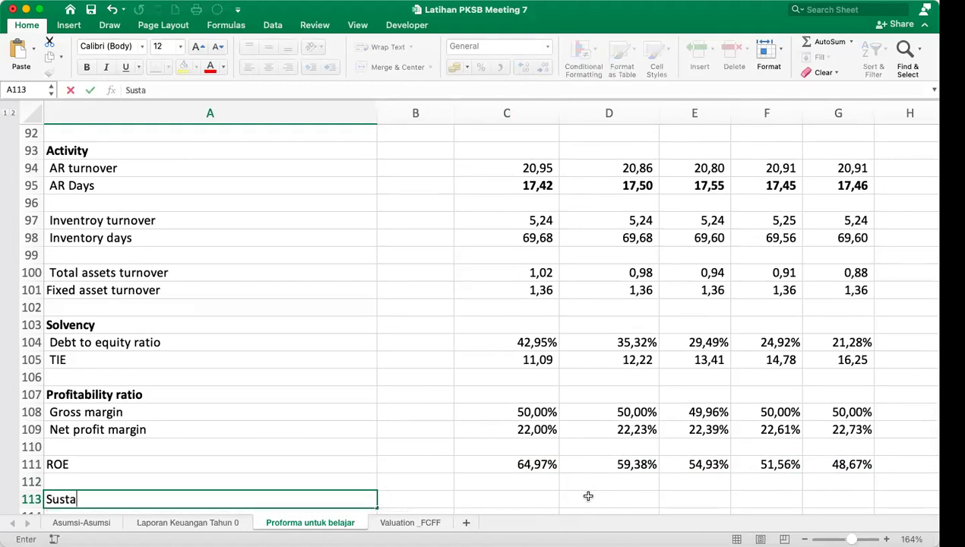
text(inable growt)
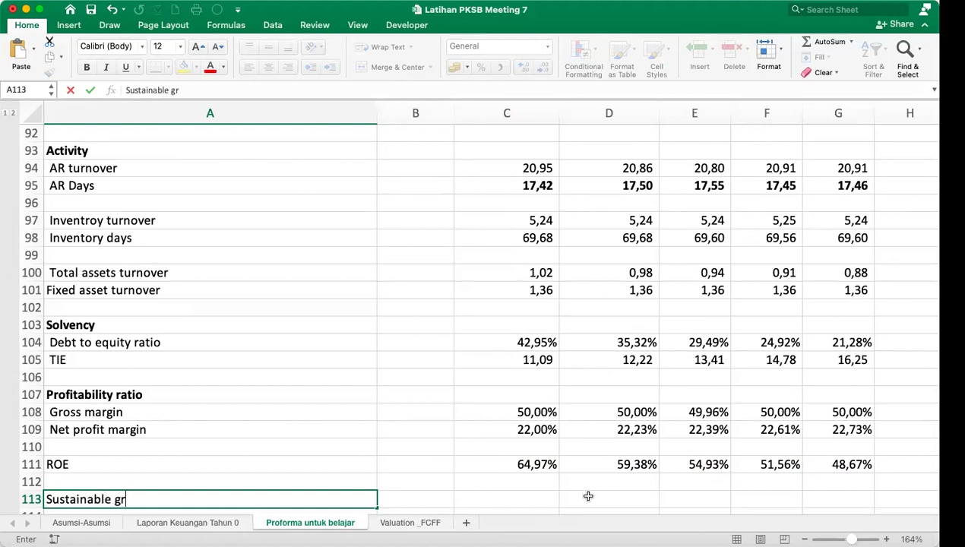
Enter the year 1 sustainable growth formula, =C111*(1-$B$14), in C113 using ROE and the dividend payout ratio.
key(Tab)
key(Tab)
text(=)
key(Up)
key(Up)
text(*()
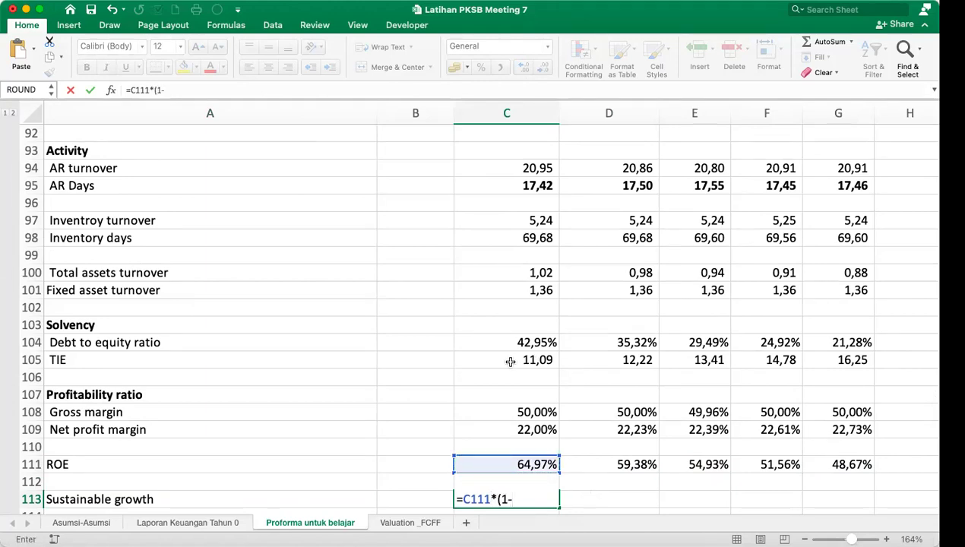
scroll(508, 363, up, 12)
scroll(508, 363, up, 17)
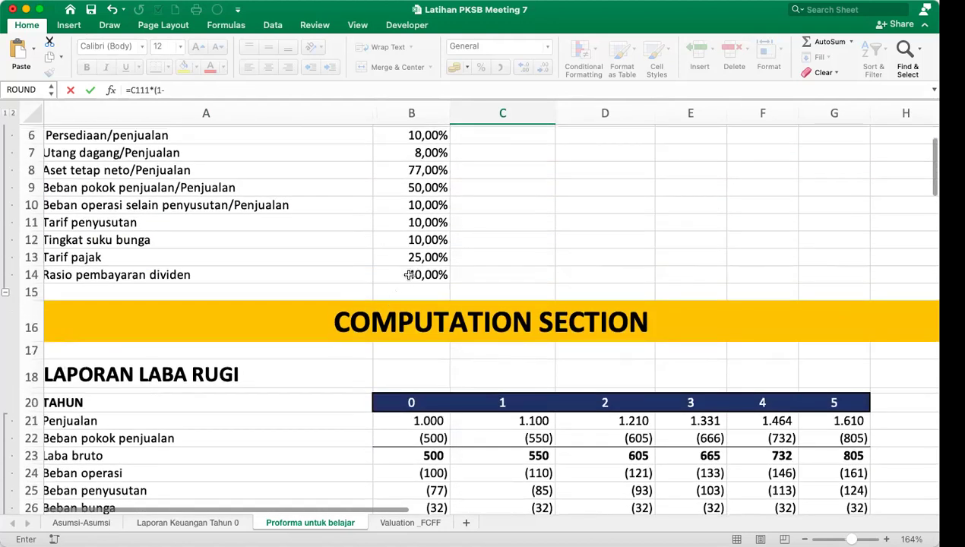
click(409, 275)
text())
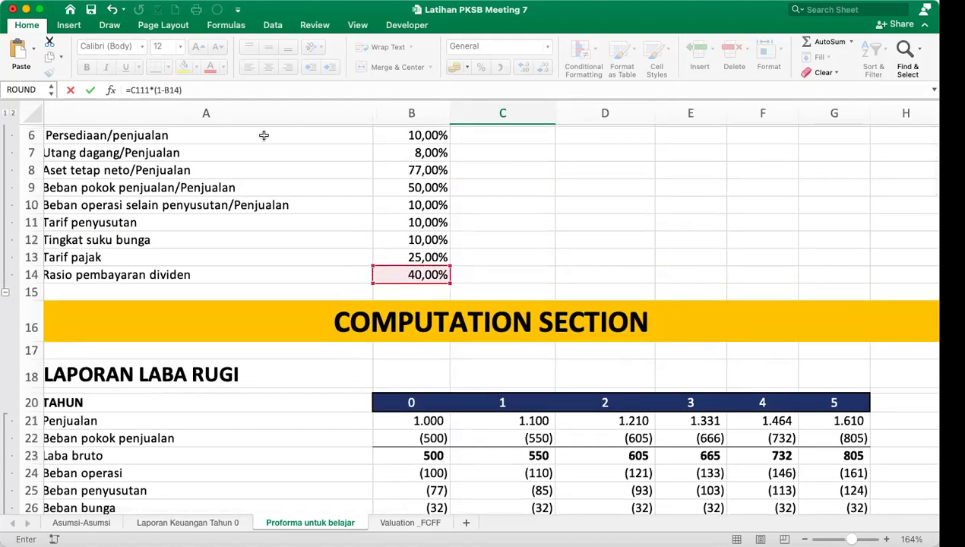
click(165, 89)
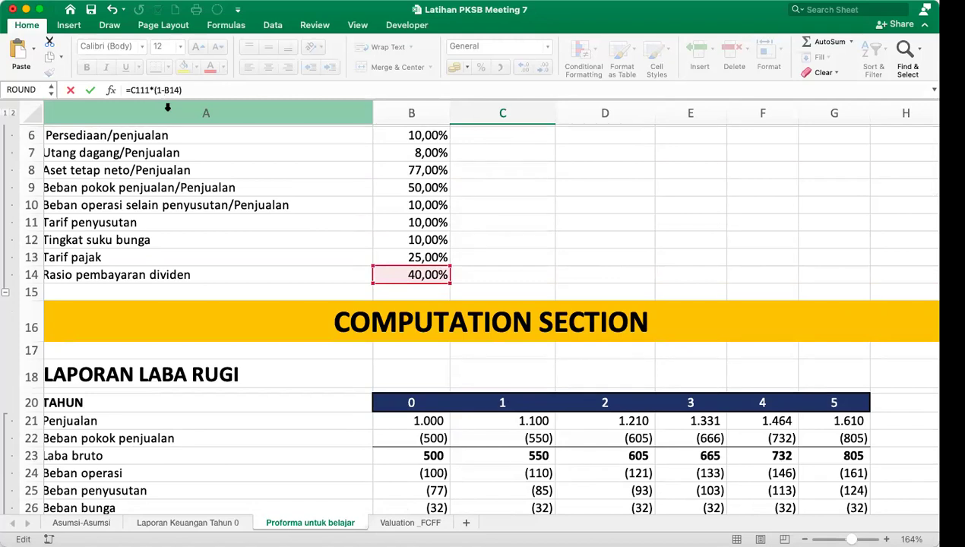
key(Return)
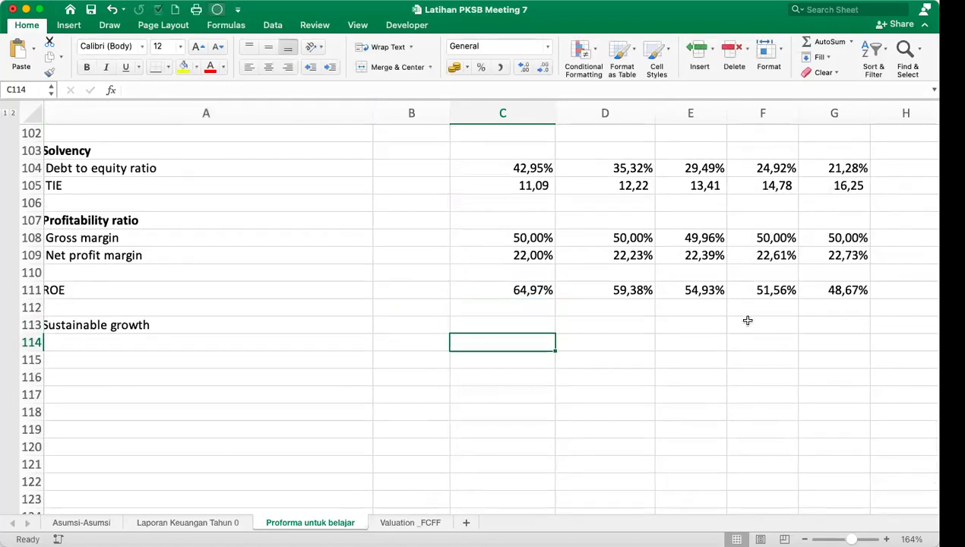
Replace the formula in C113 with a newly entered =C111*(1-B14), based on year 1 ROE and the dividend payout ratio.
click(531, 334)
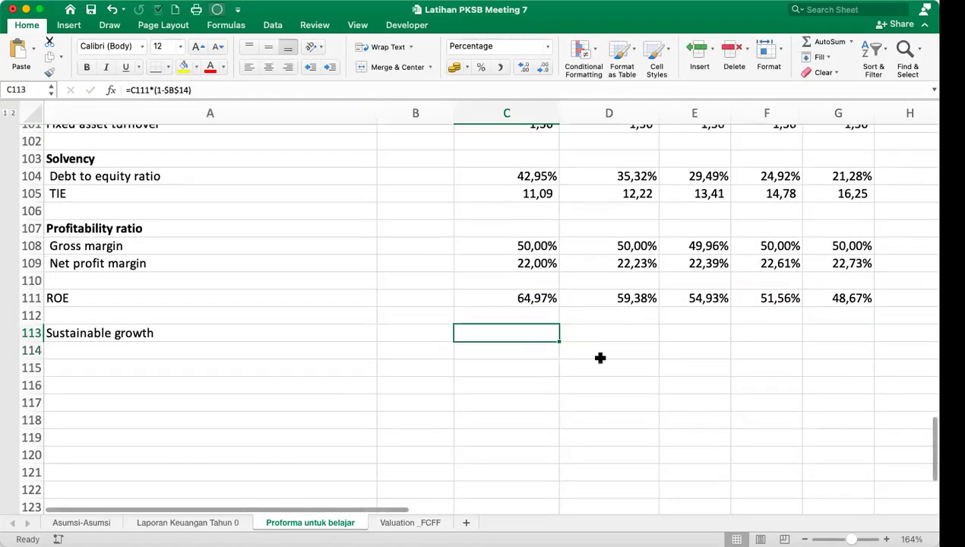
scroll(631, 367, up, 1)
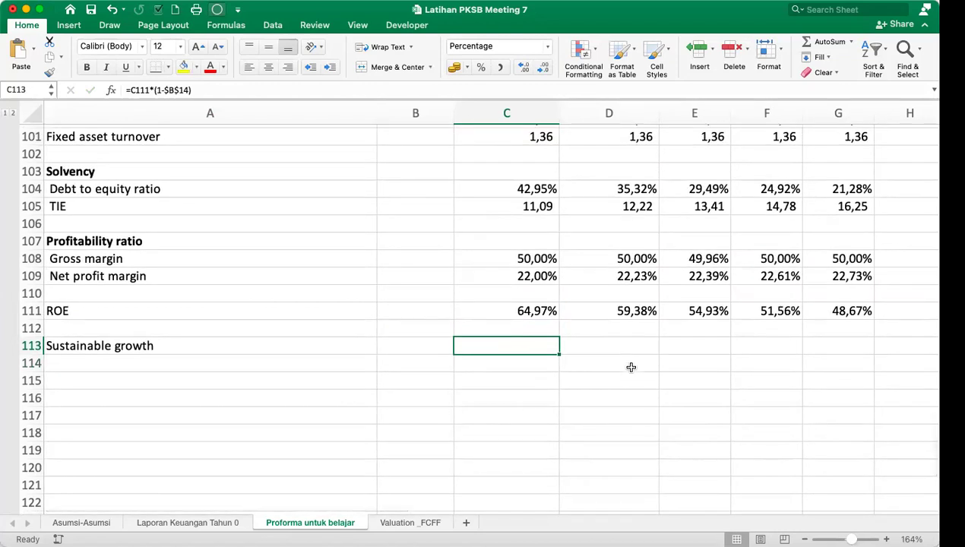
scroll(631, 367, up, 15)
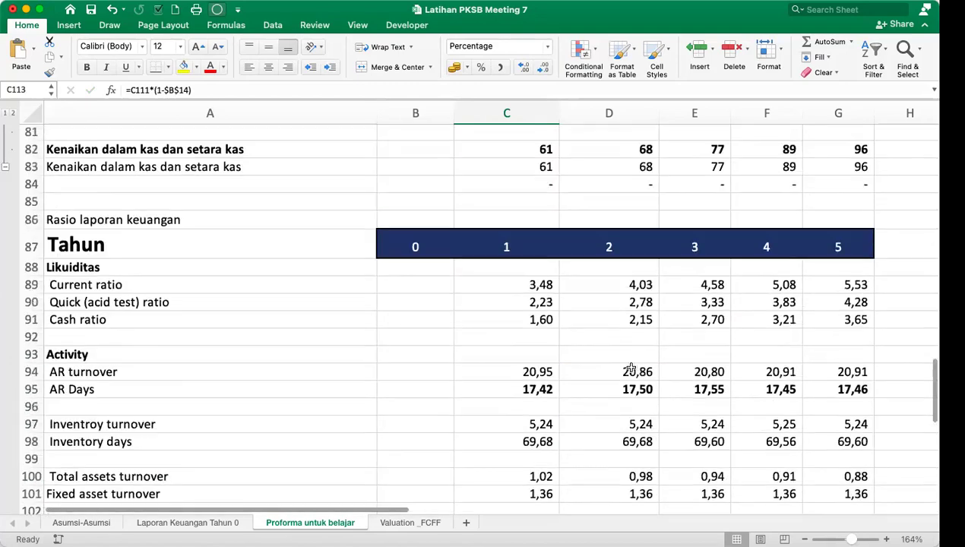
scroll(631, 367, up, 8)
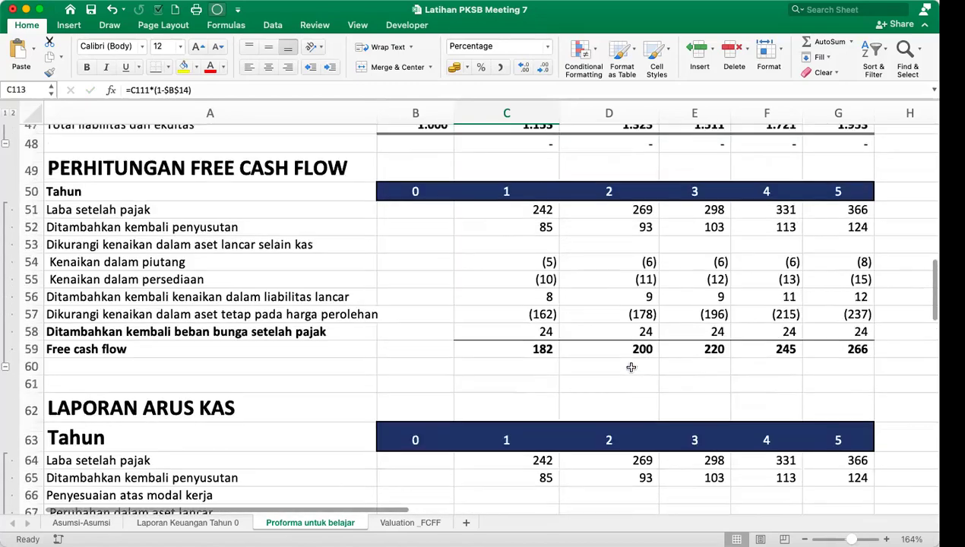
scroll(630, 367, up, 10)
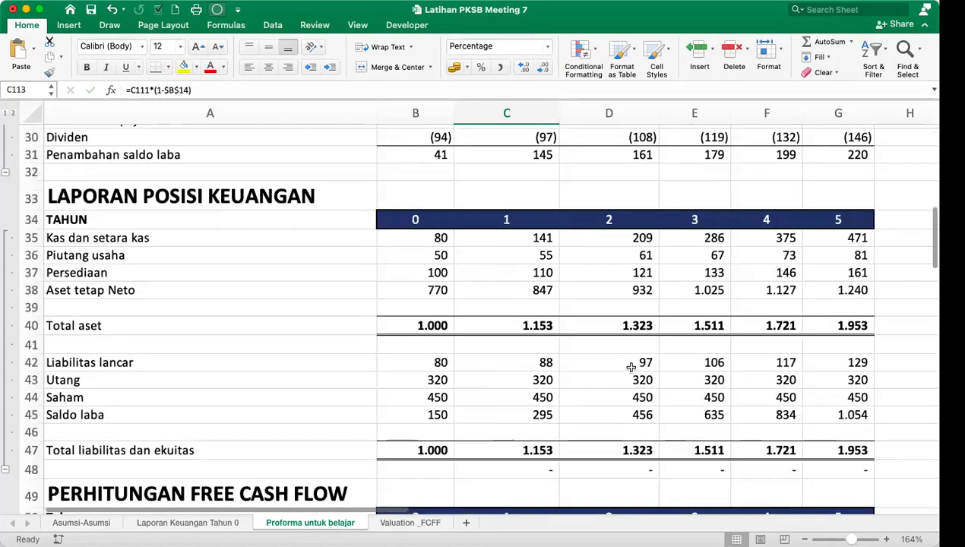
scroll(631, 367, down, 20)
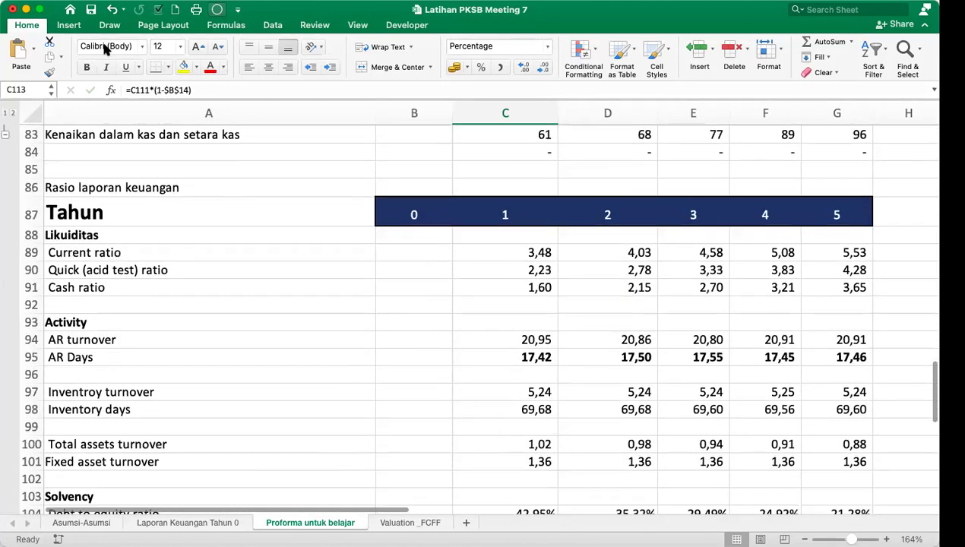
drag(199, 90, 47, 75)
text(=)
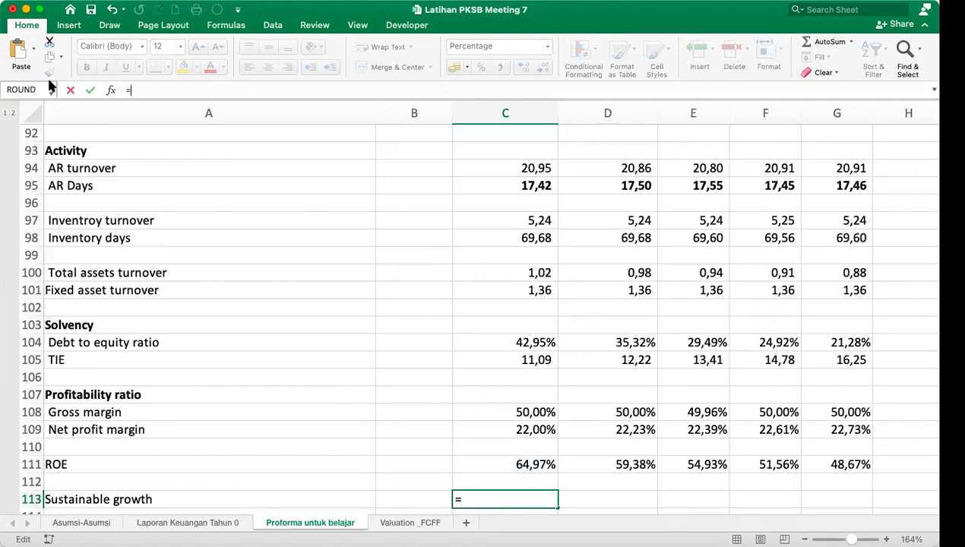
click(500, 466)
text(*(1-)
scroll(500, 465, up, 20)
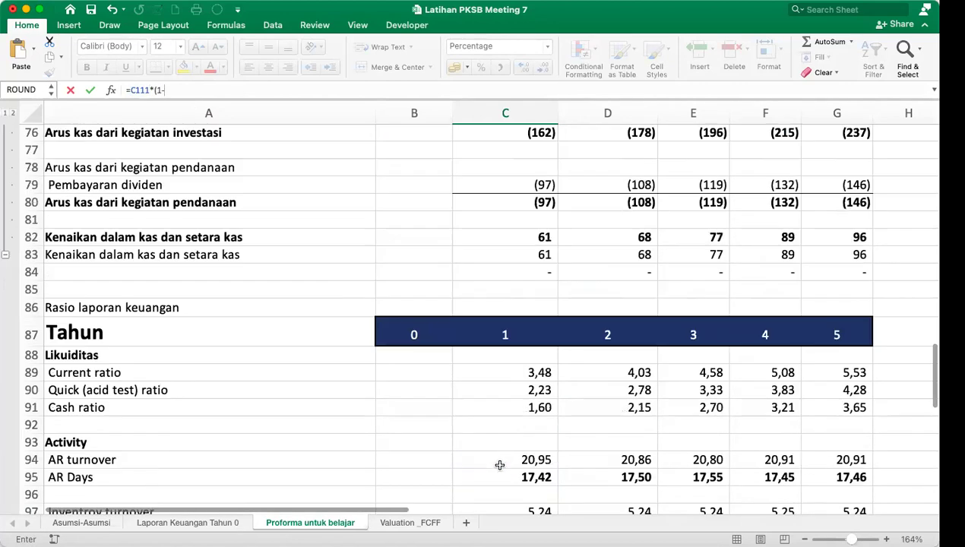
scroll(452, 327, up, 2)
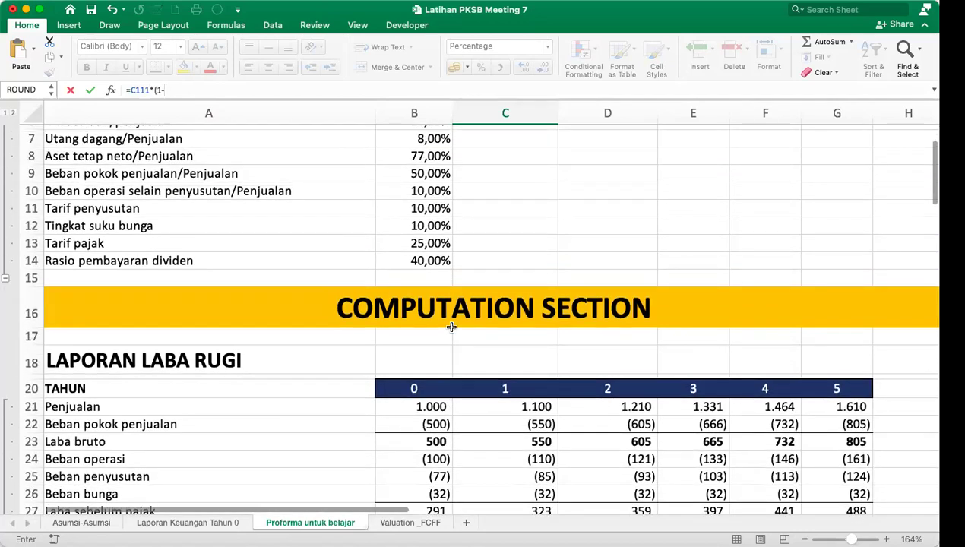
click(418, 261)
text())
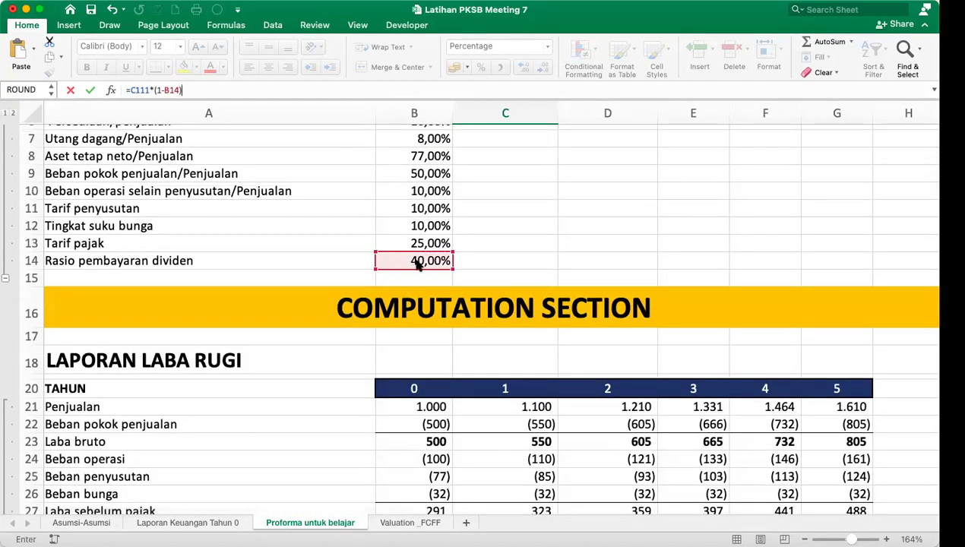
key(Return)
Fill the sustainable growth formula from C113 across to G113 and check the copied cells.
click(524, 481)
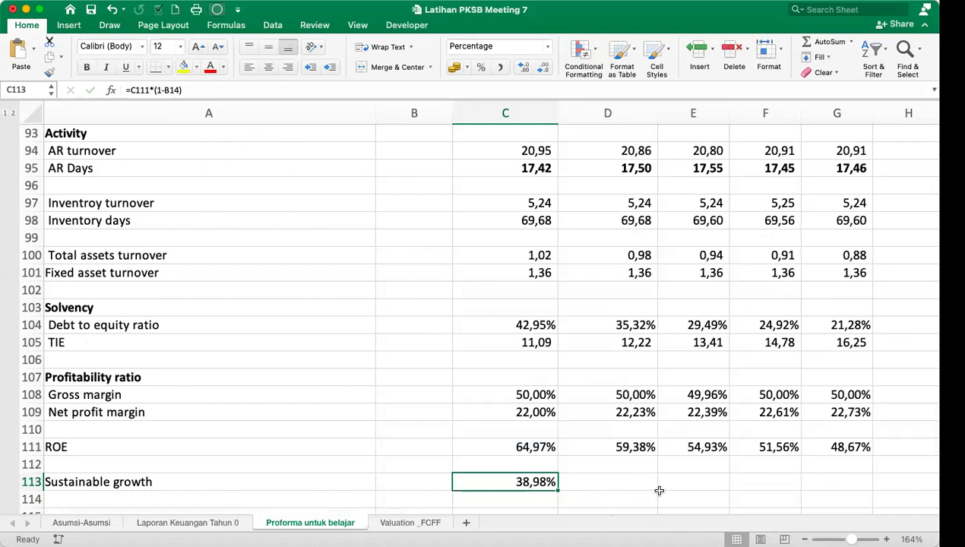
drag(557, 491, 857, 487)
click(517, 483)
click(613, 487)
click(526, 486)
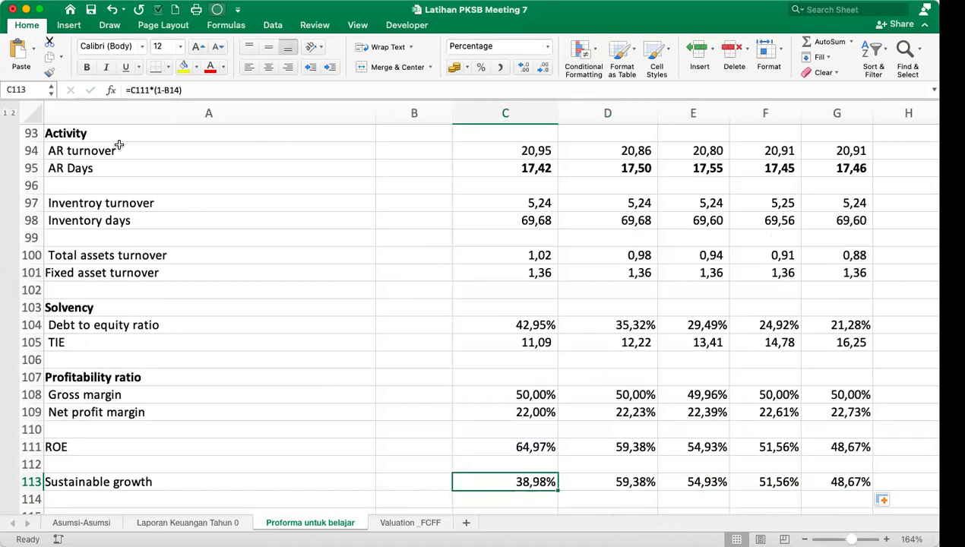
Make the payout ratio reference absolute in C113, giving =C111*(1-$B$14), and refill the formula across to G113.
click(163, 90)
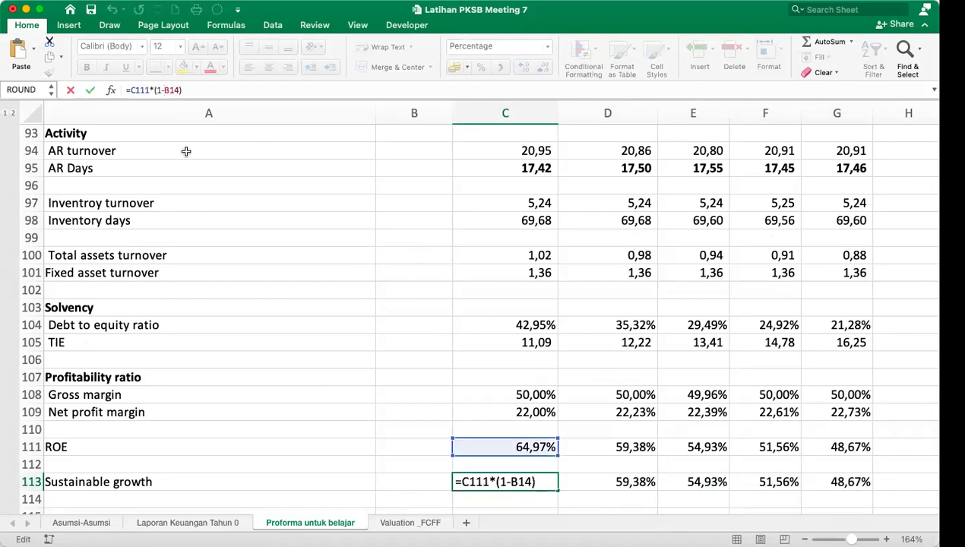
key(F4)
key(Return)
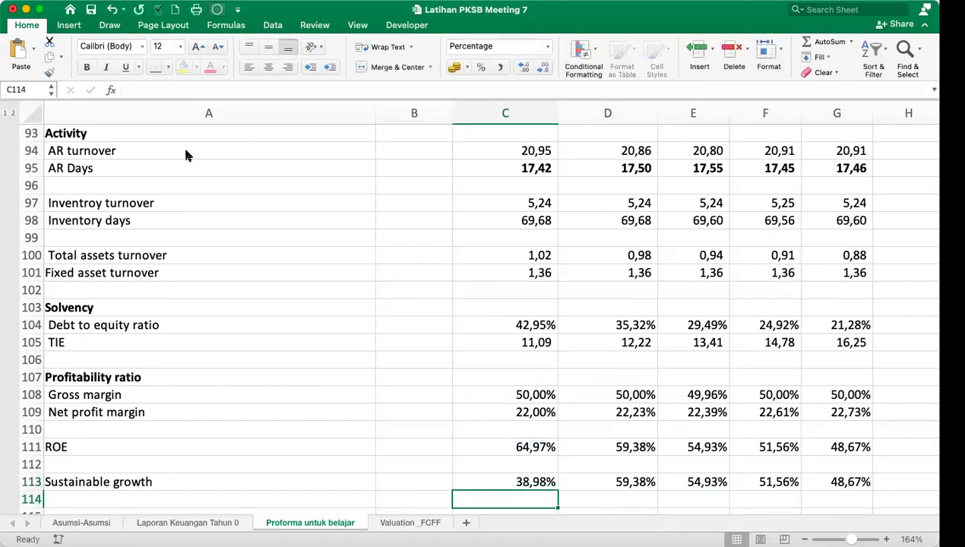
click(538, 487)
drag(556, 490, 863, 480)
click(526, 485)
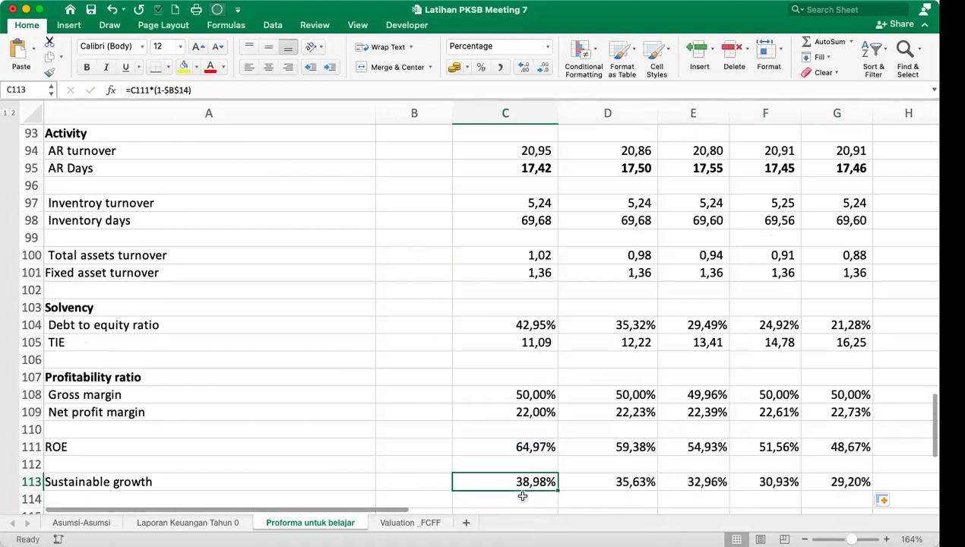
Bold the "Sustainable growth" label in A113 and its year 1 to 5 values in C113 to G113.
scroll(266, 488, left, 1)
click(235, 481)
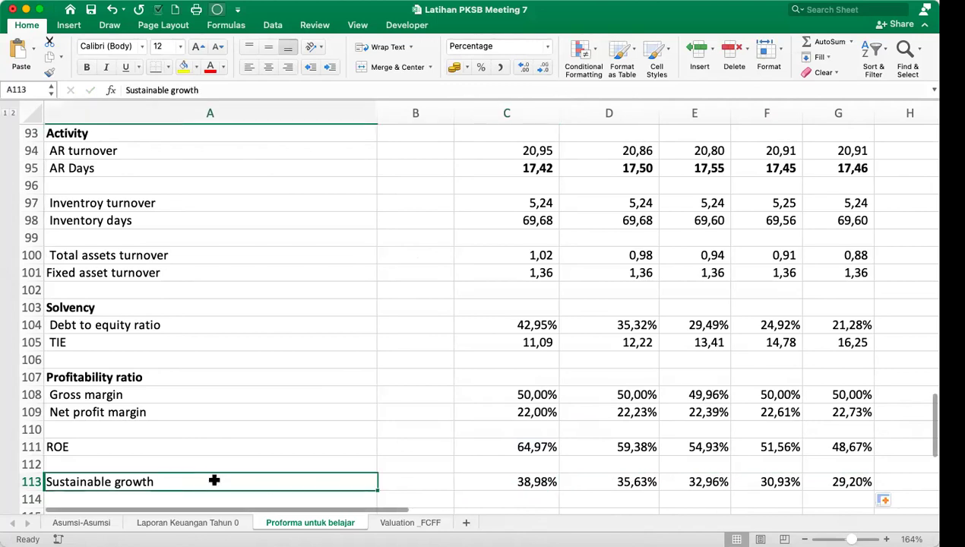
click(87, 68)
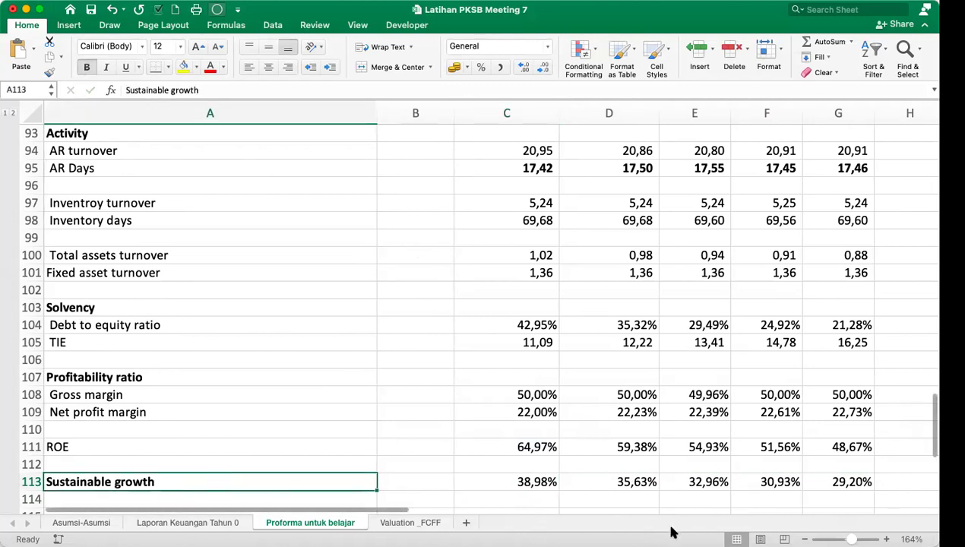
click(520, 482)
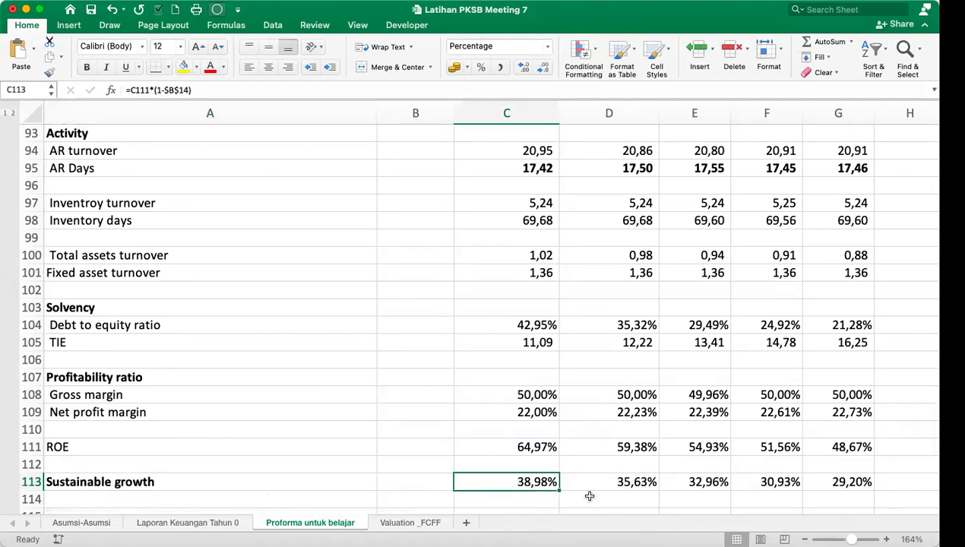
click(608, 479)
click(697, 479)
click(788, 481)
click(831, 474)
drag(534, 481, 843, 482)
click(89, 68)
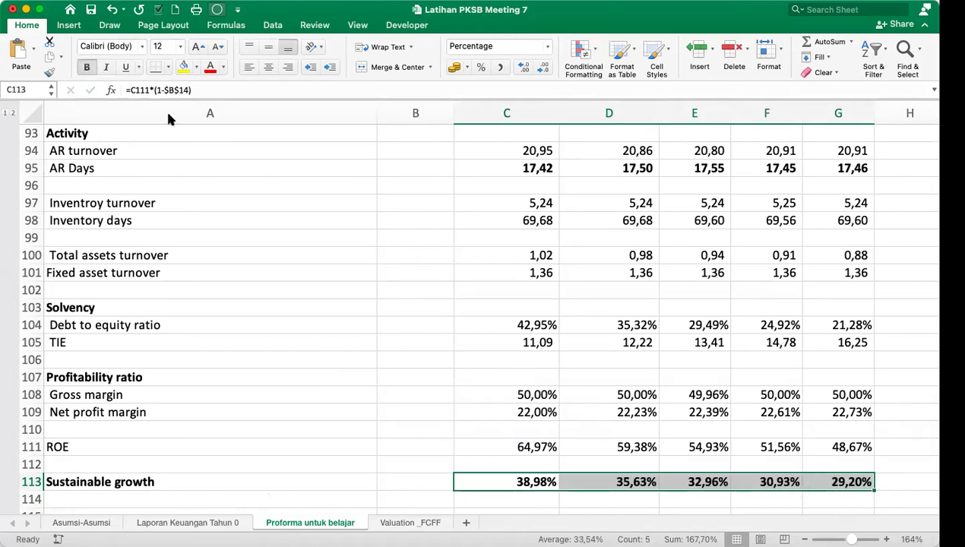
Enter the label "EFN" in A115, make it bold, and clear the label again.
click(611, 498)
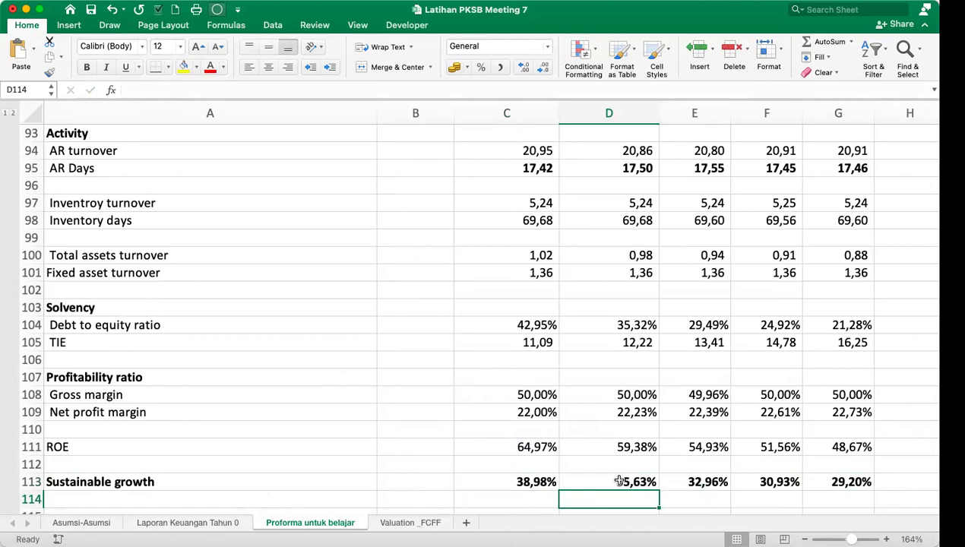
key(Left)
key(Left)
key(Left)
key(Down)
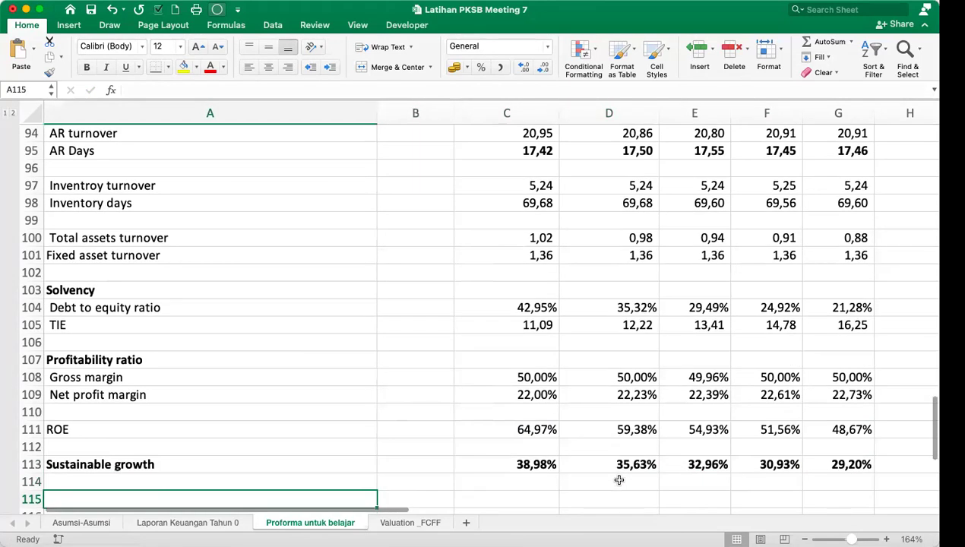
text(EFN)
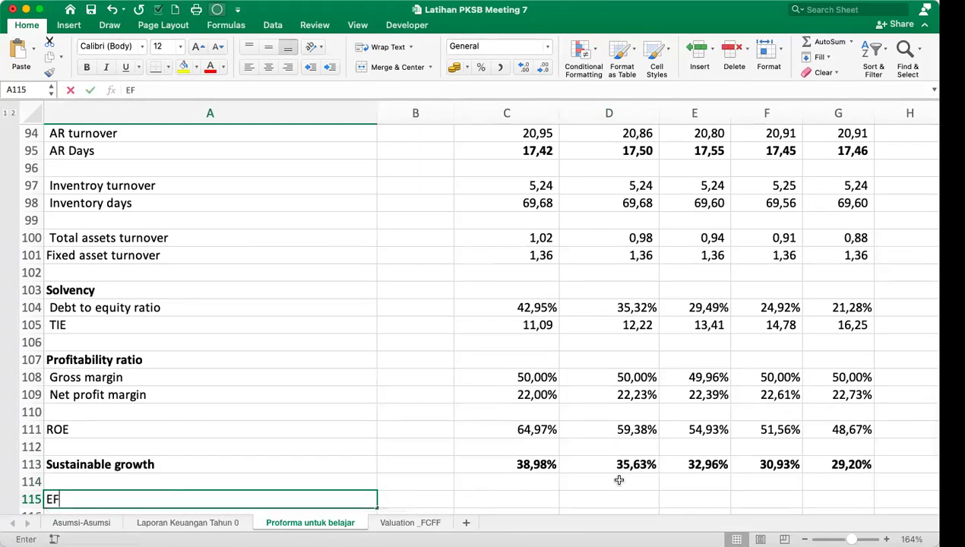
key(Return)
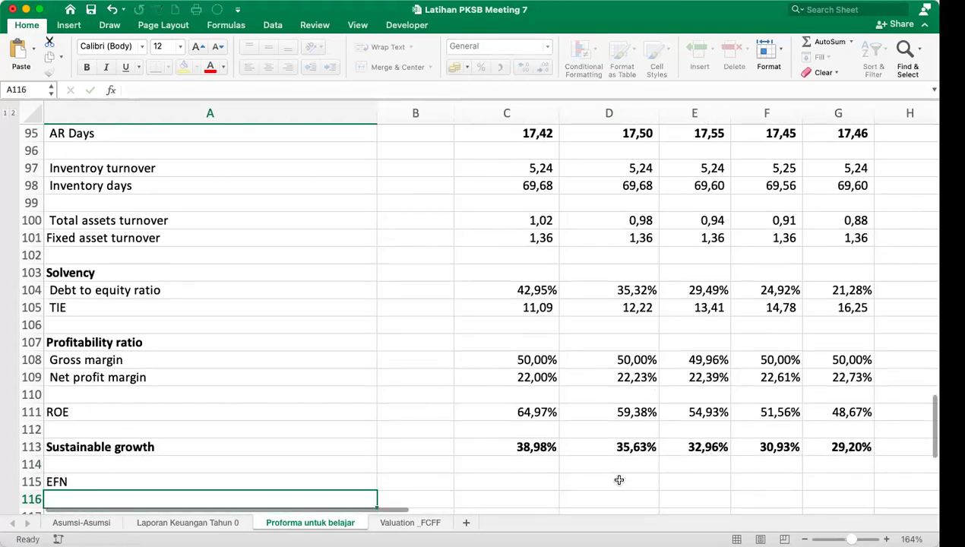
key(Up)
click(85, 68)
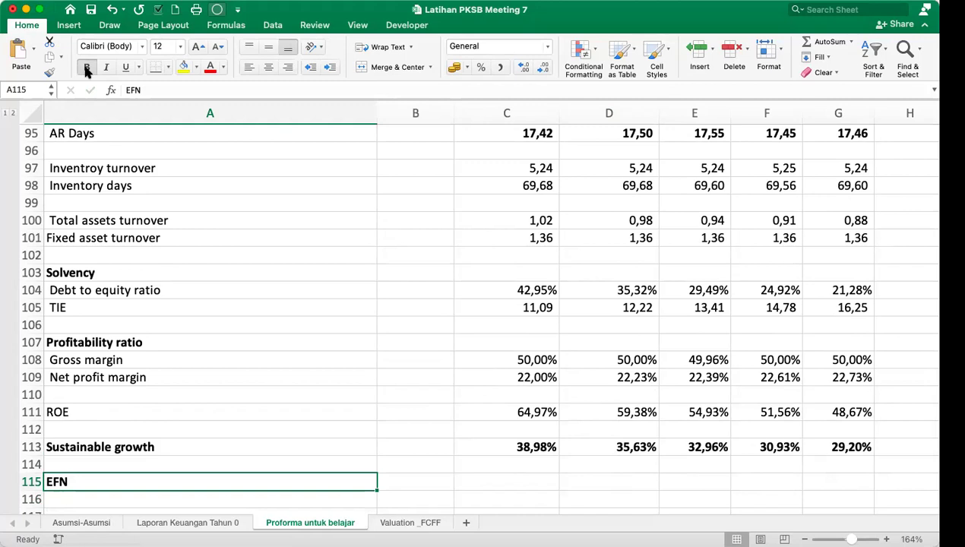
key(Delete)
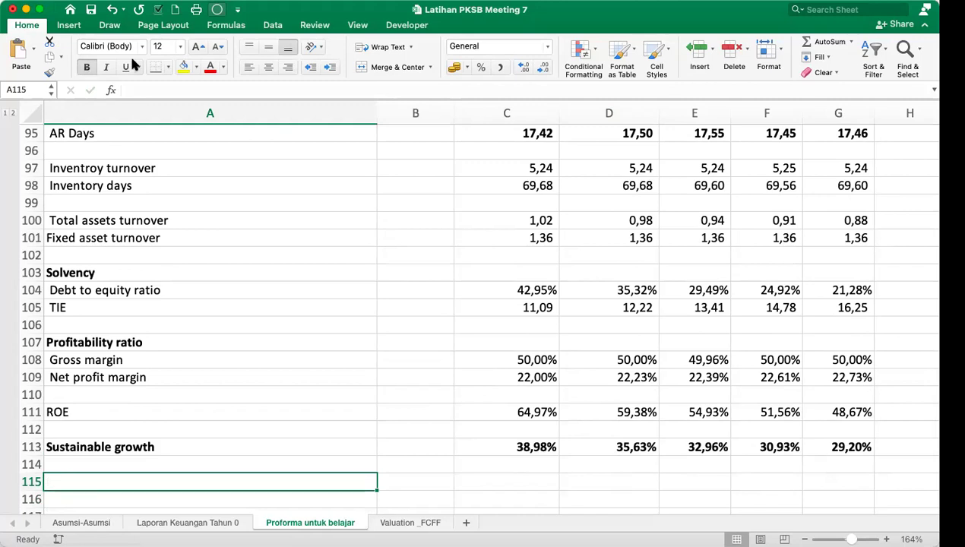
Open the Valuation _FCFF sheet and set the company WACC in B3 to 15%.
click(418, 523)
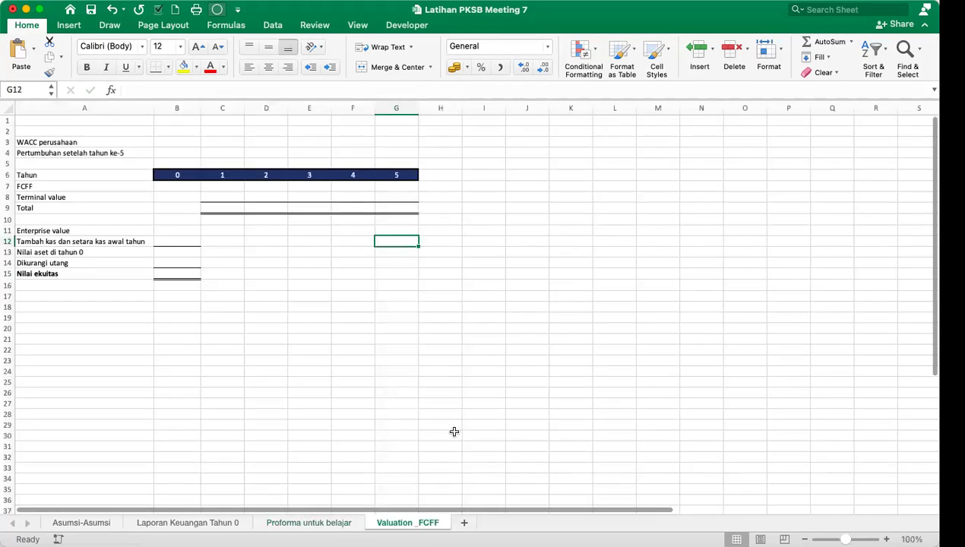
drag(844, 536, 853, 536)
click(325, 177)
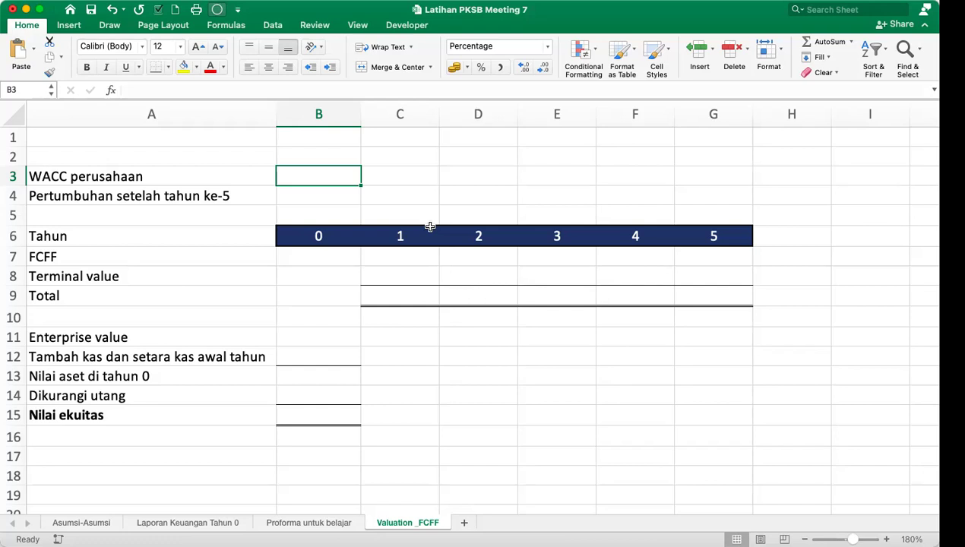
text(15%)
key(Return)
key(Up)
key(Down)
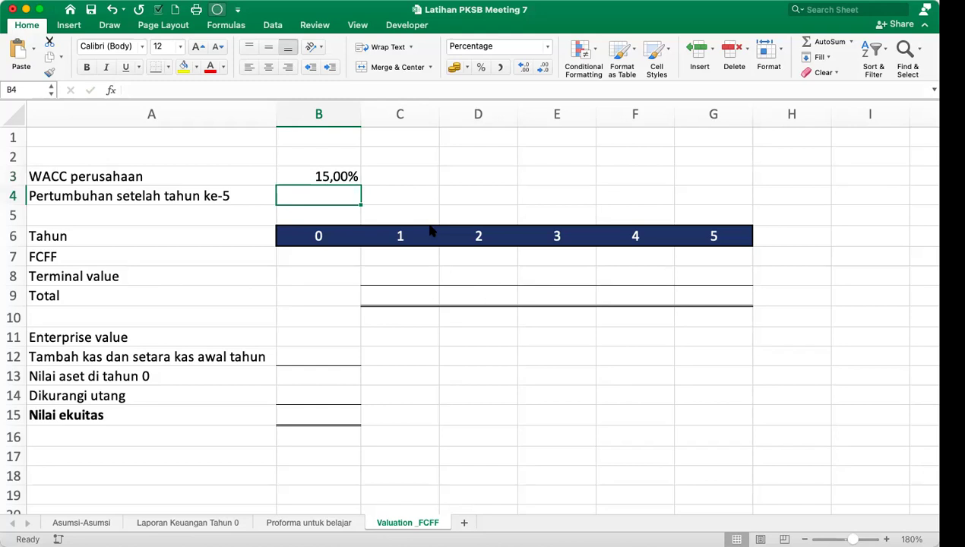
Go through the FCFF row cells for years 1 to 5, from C7 to G7 and back.
key(Down)
key(Down)
key(Down)
key(Right)
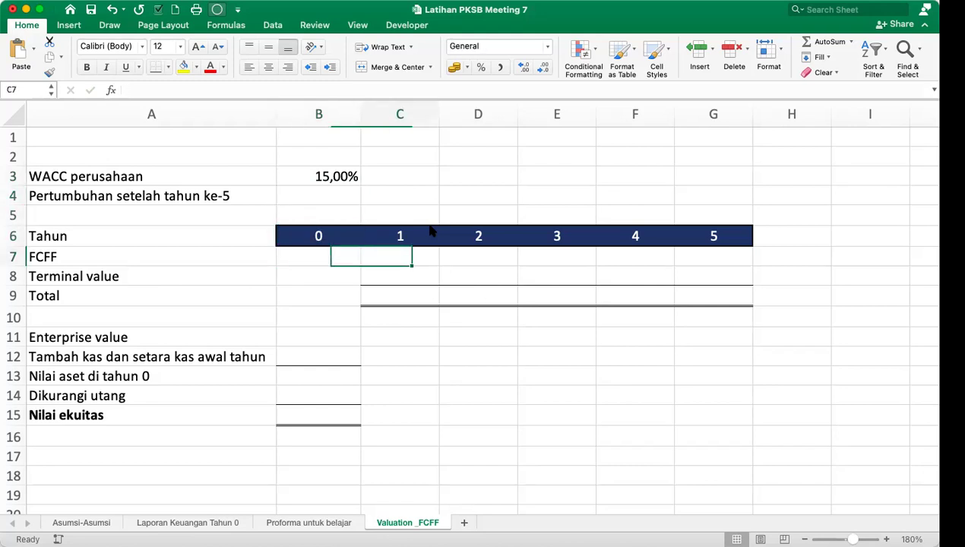
key(Right)
key(Right)
key(Right)
key(Right)
key(Left)
key(Left)
key(Left)
key(Left)
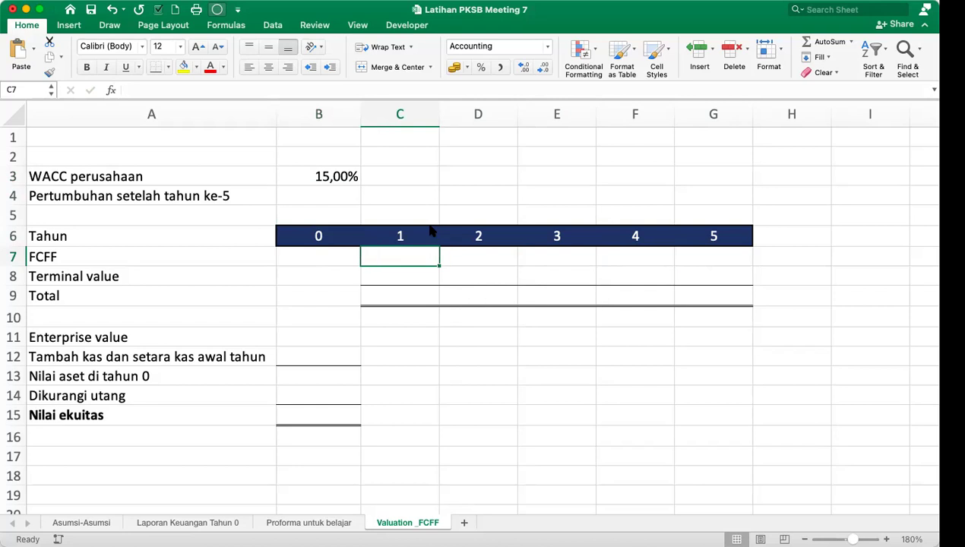
Set the growth rate after year 5 in B4 to 5%.
click(135, 273)
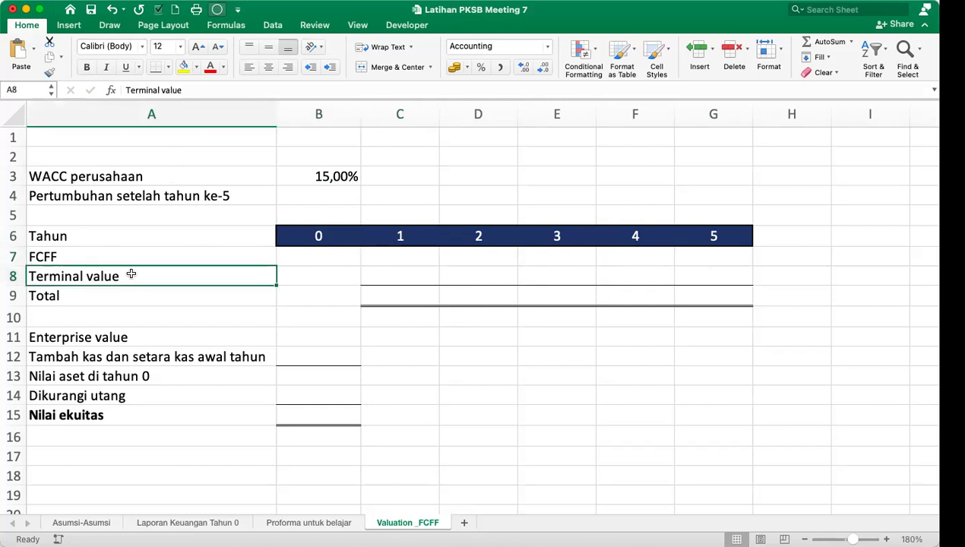
click(325, 196)
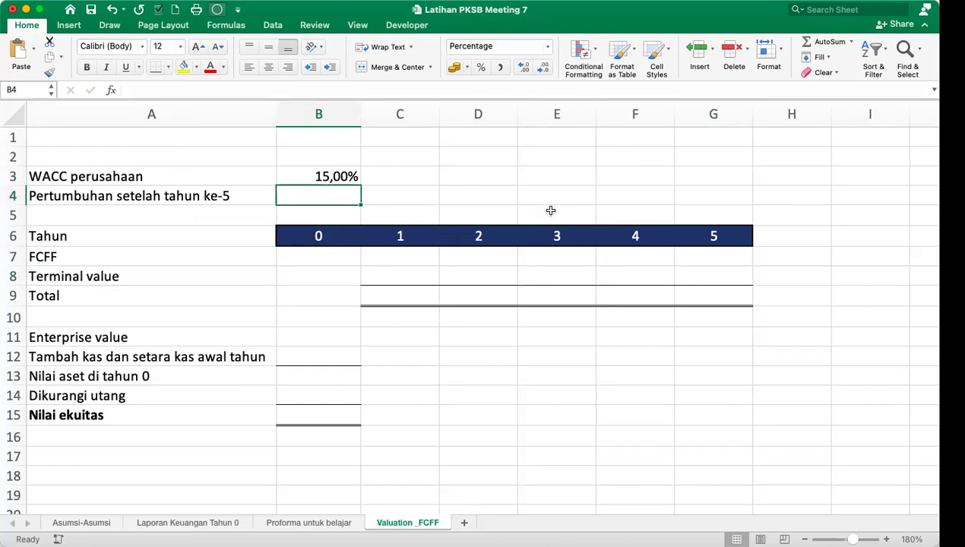
text(5)
key(Return)
Link the year 1 FCFF in C7 to free cash flow cell C59 on the Proforma untuk belajar sheet, and fill it across to G7.
click(395, 256)
text(=)
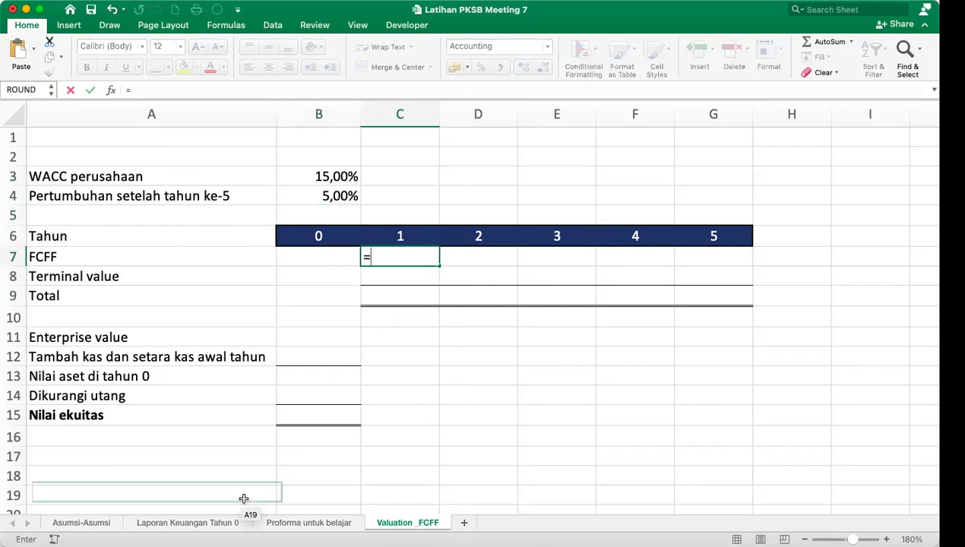
click(315, 523)
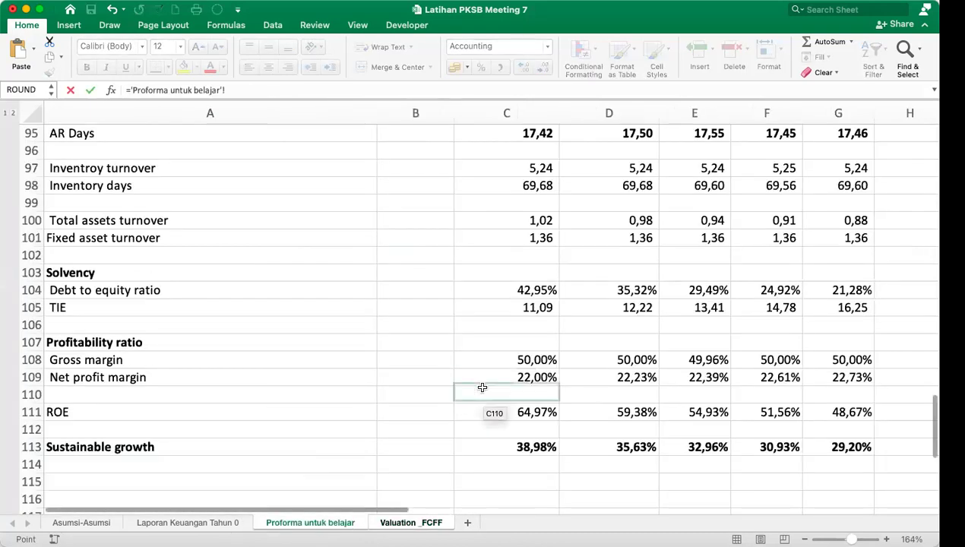
scroll(482, 387, up, 10)
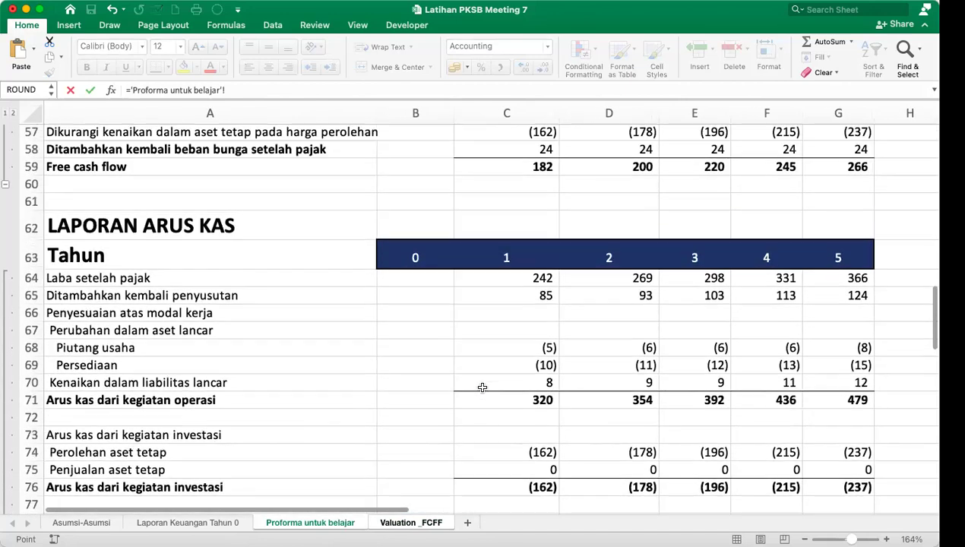
click(464, 230)
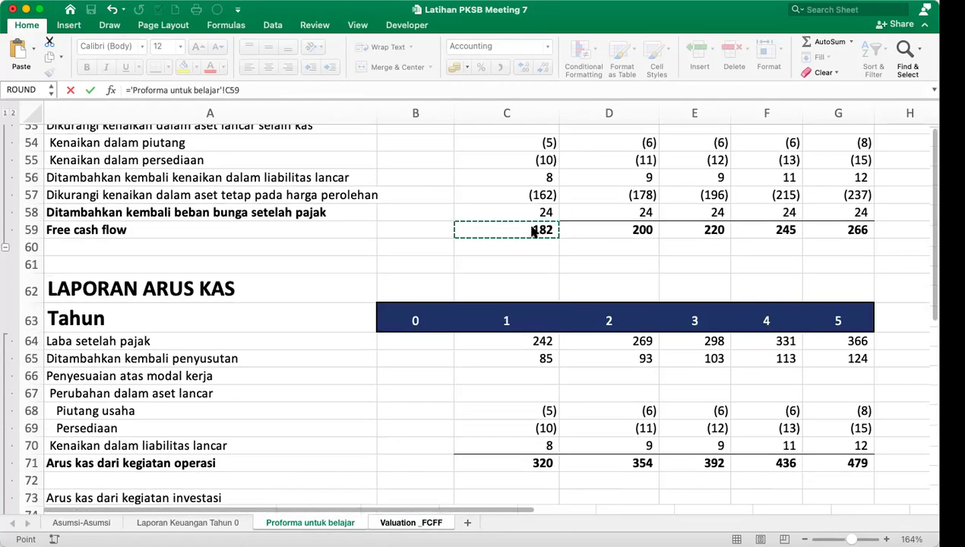
key(Return)
click(418, 256)
drag(439, 266, 741, 259)
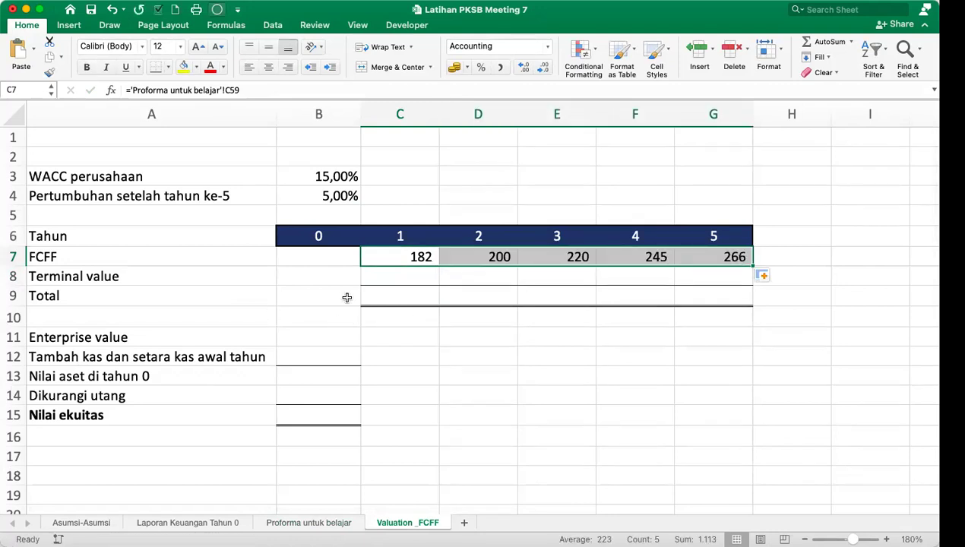
Calculate the year 5 terminal value in G8 with the formula =G7*(1+B4)/(B3-B4).
click(715, 277)
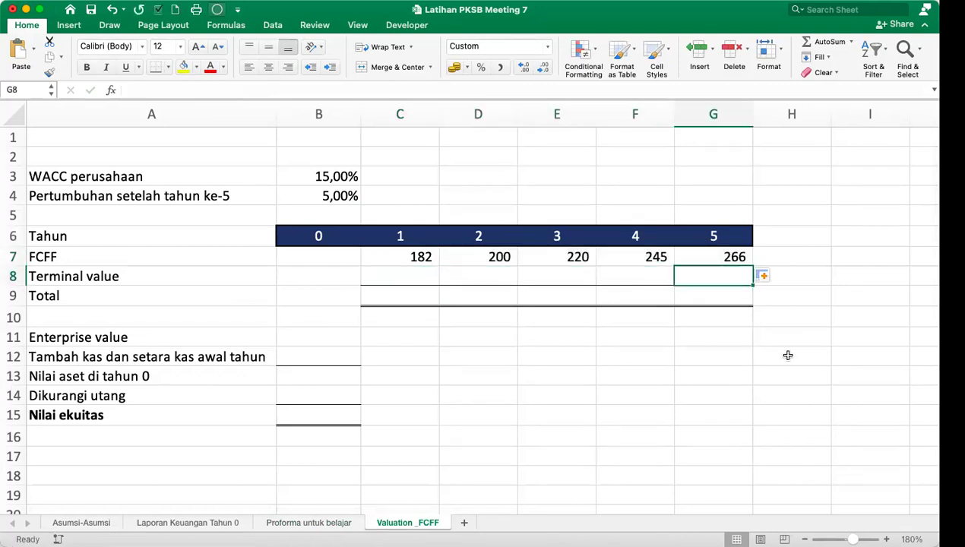
text(=)
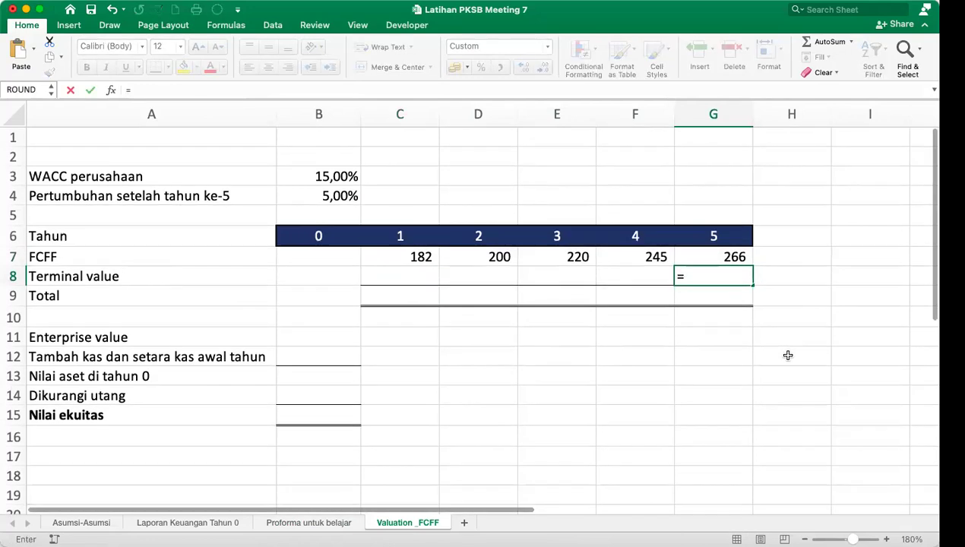
click(701, 259)
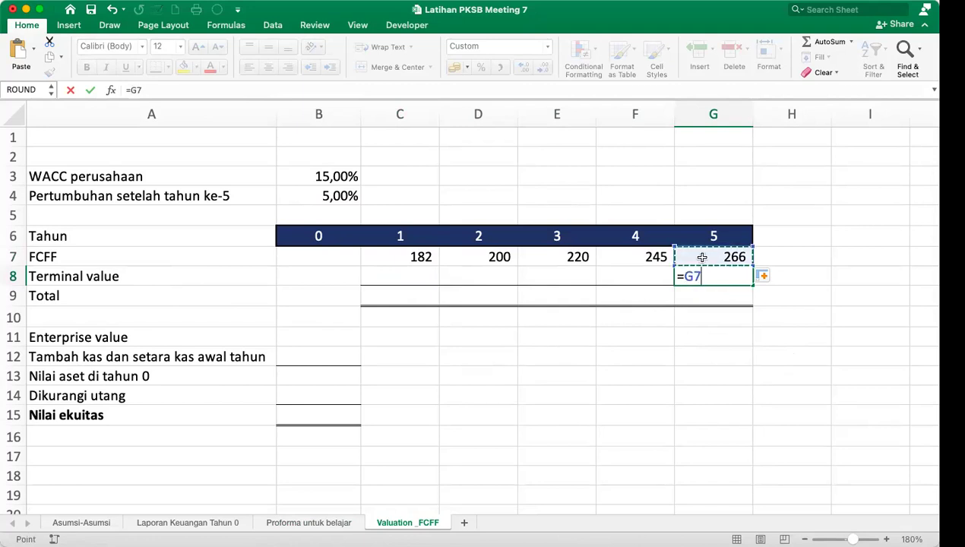
text(*(1)
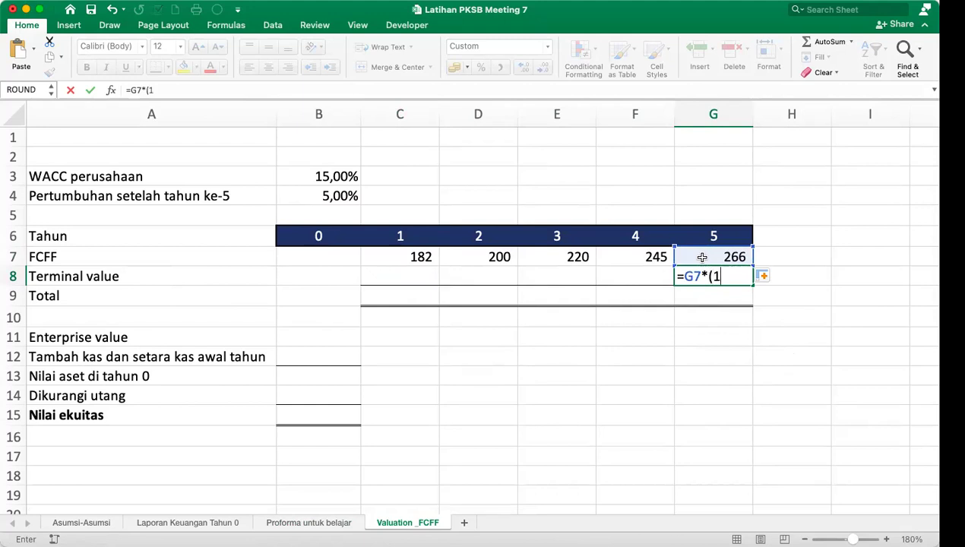
text(+)
click(333, 196)
text())
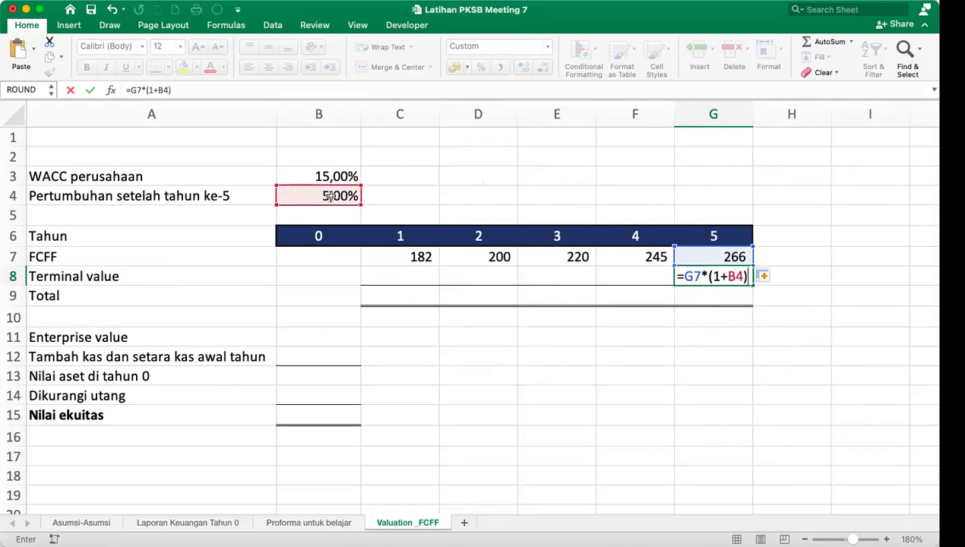
text(/()
click(341, 176)
text(-)
click(316, 194)
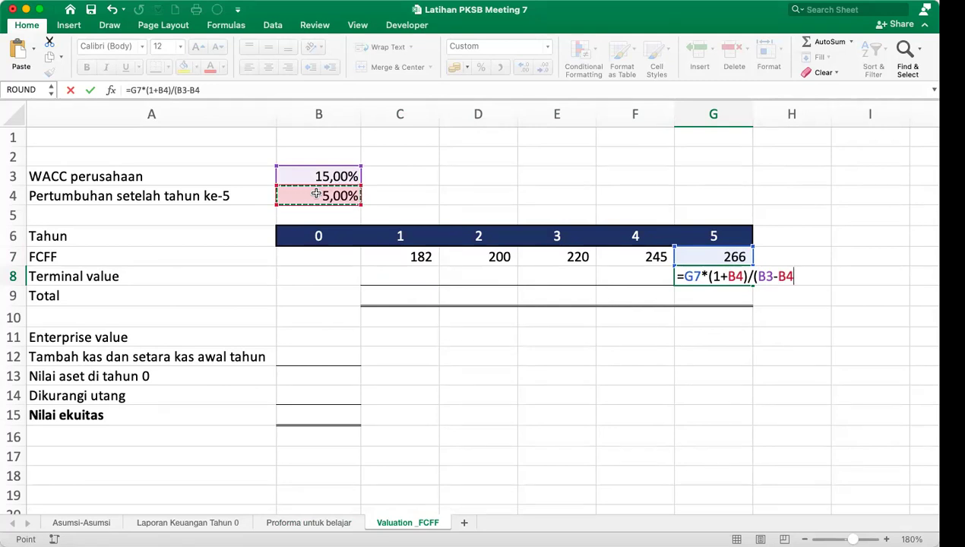
text())
key(Return)
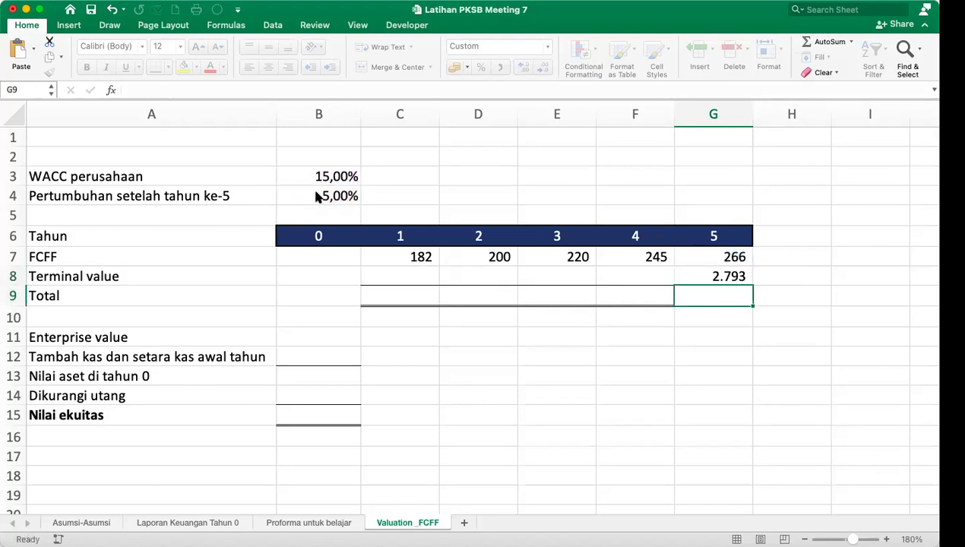
Add FCFF and terminal value in the Total row with =C7+C8 in C9, and fill the formula across to G9.
click(411, 294)
text(=)
key(Up)
key(Up)
text(+)
key(Up)
key(Return)
click(430, 296)
drag(439, 306, 771, 301)
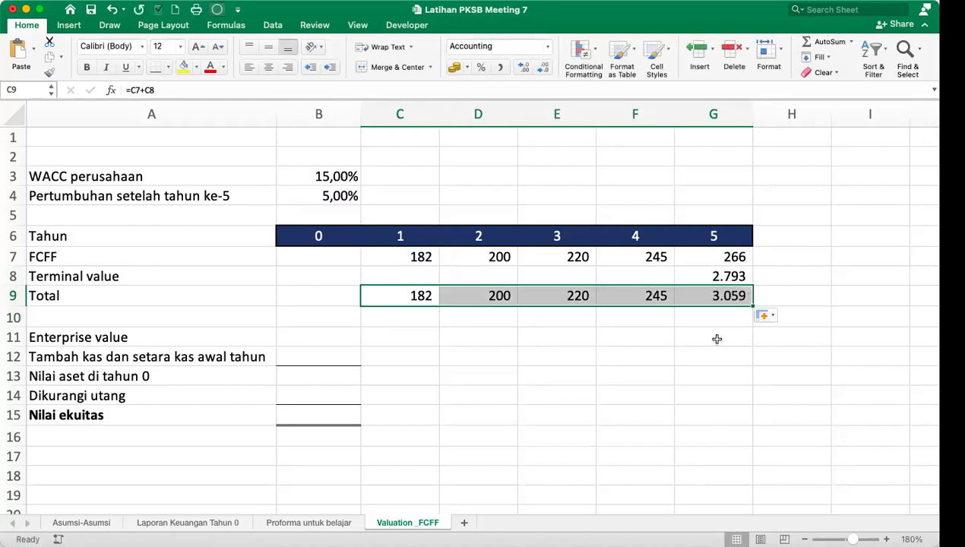
click(325, 339)
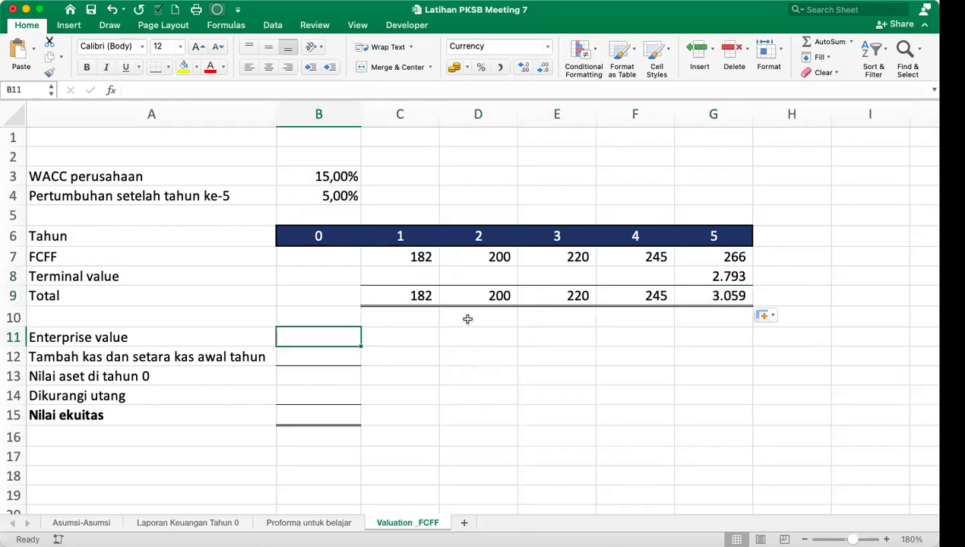
drag(418, 297, 688, 294)
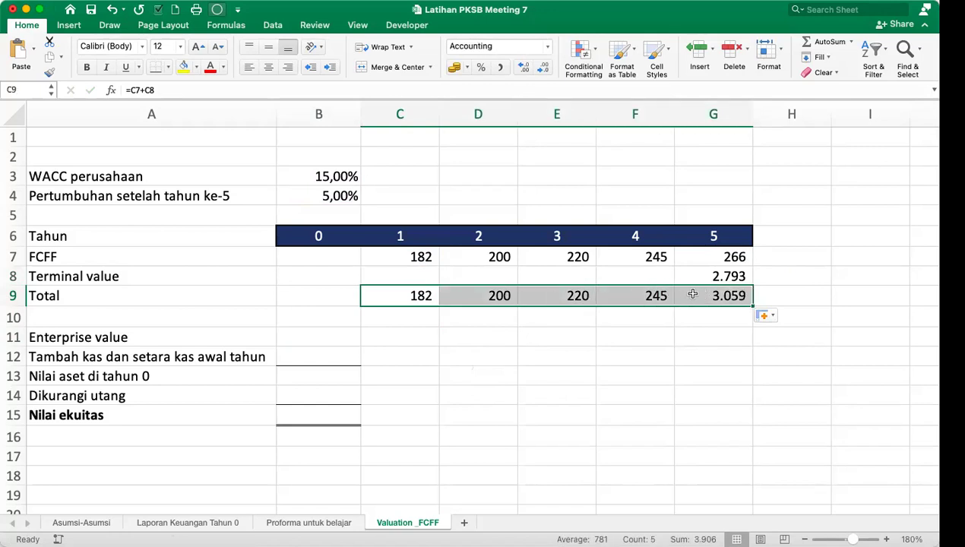
click(305, 335)
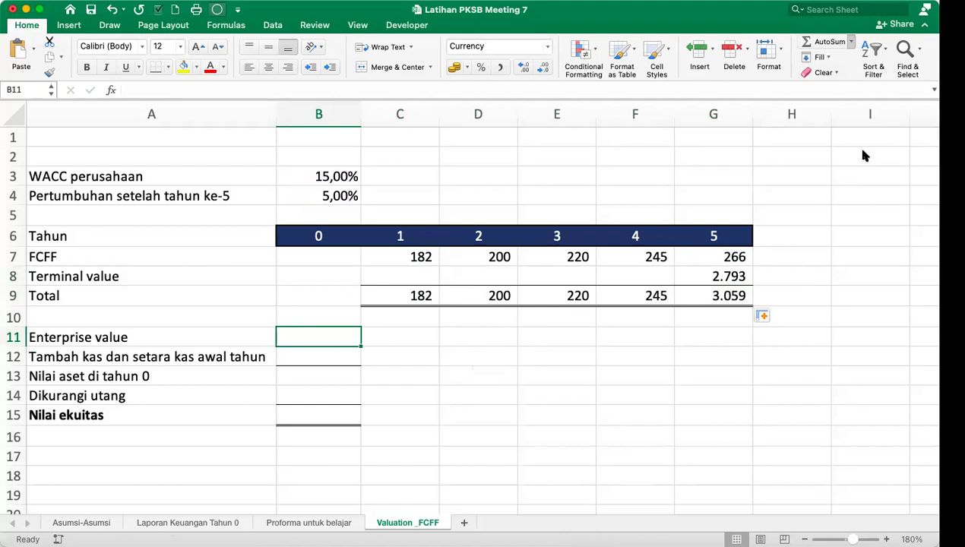
key(shift+F3)
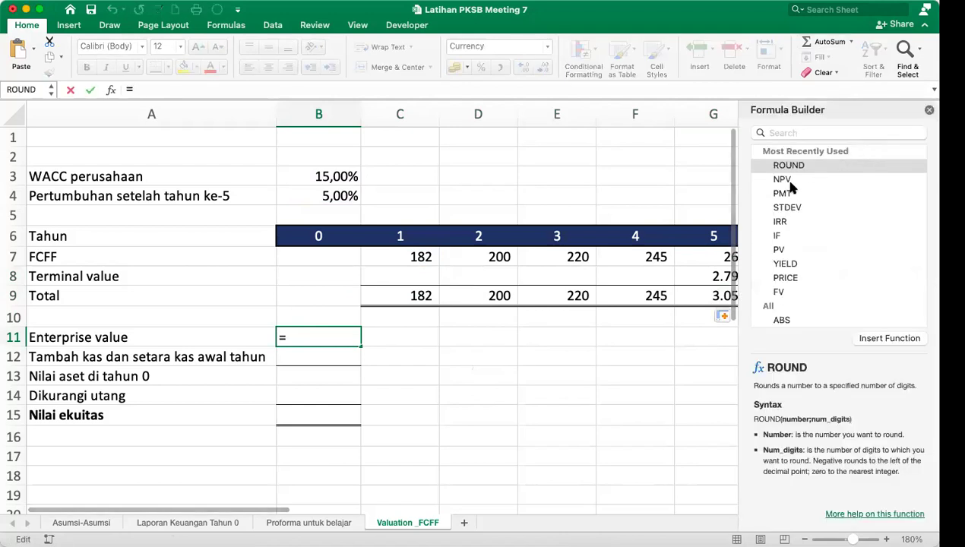
click(777, 249)
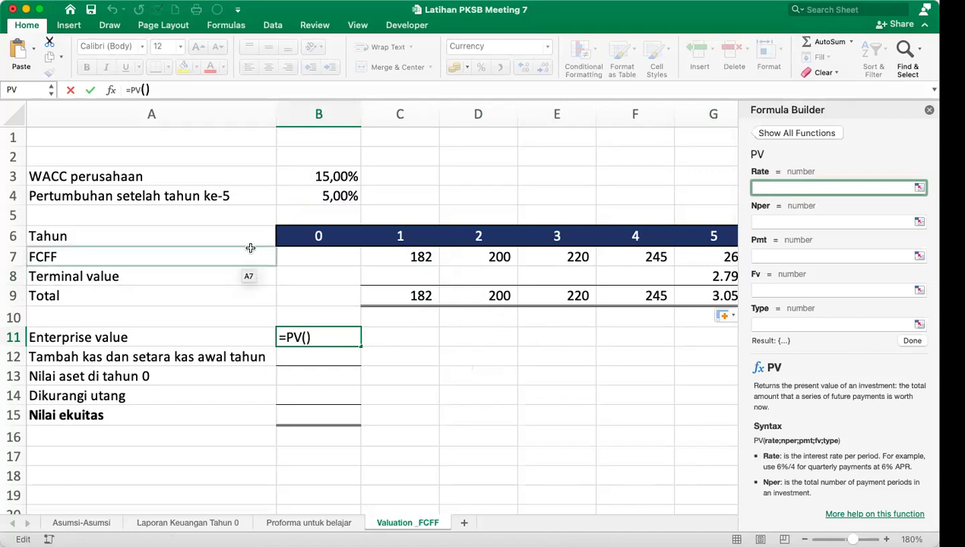
click(319, 175)
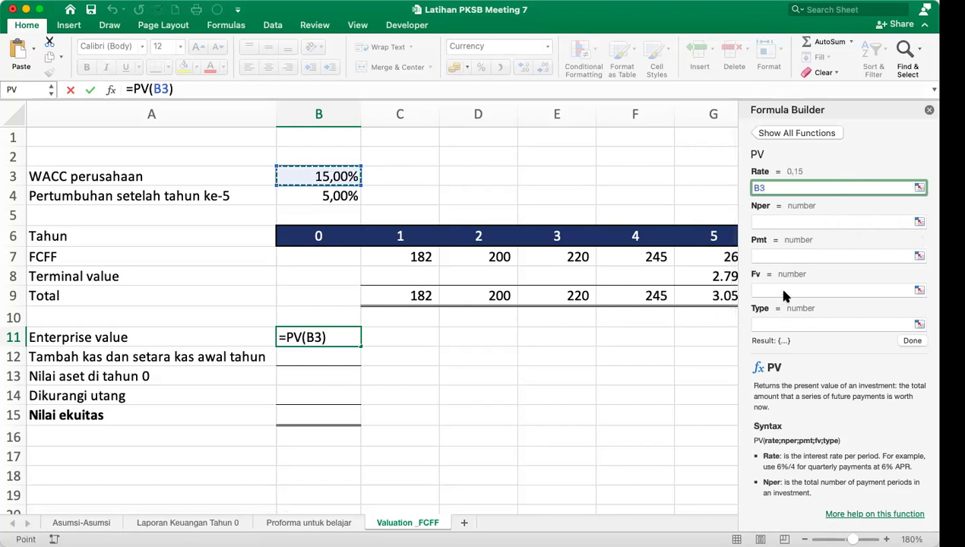
click(785, 255)
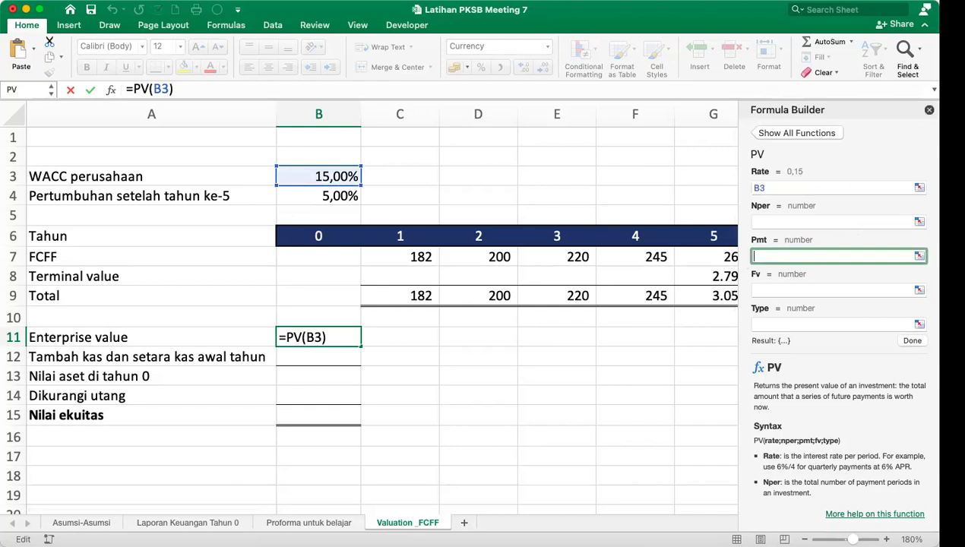
key(Escape)
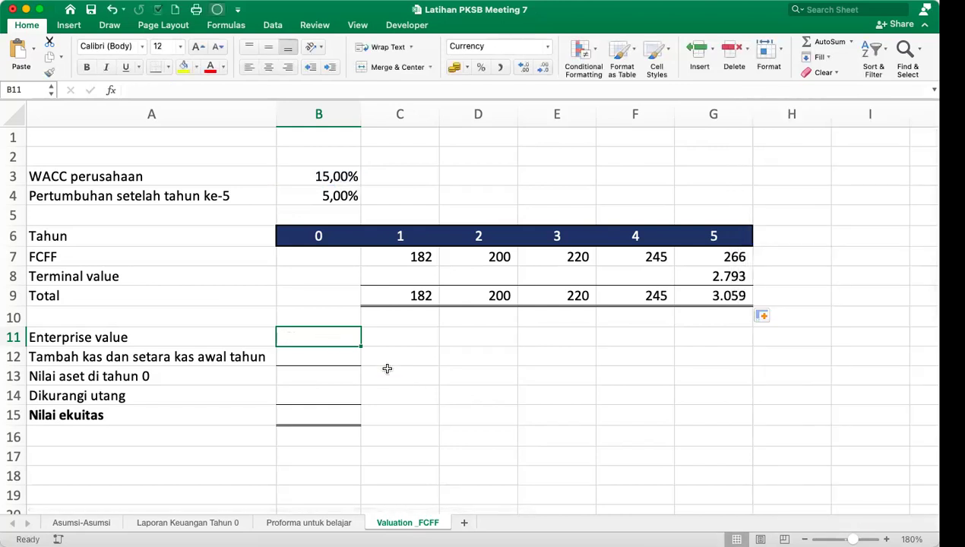
Try to calculate the enterprise value in B11 with =PV(B3;C9:G9), and clear the entry.
text(=PV)
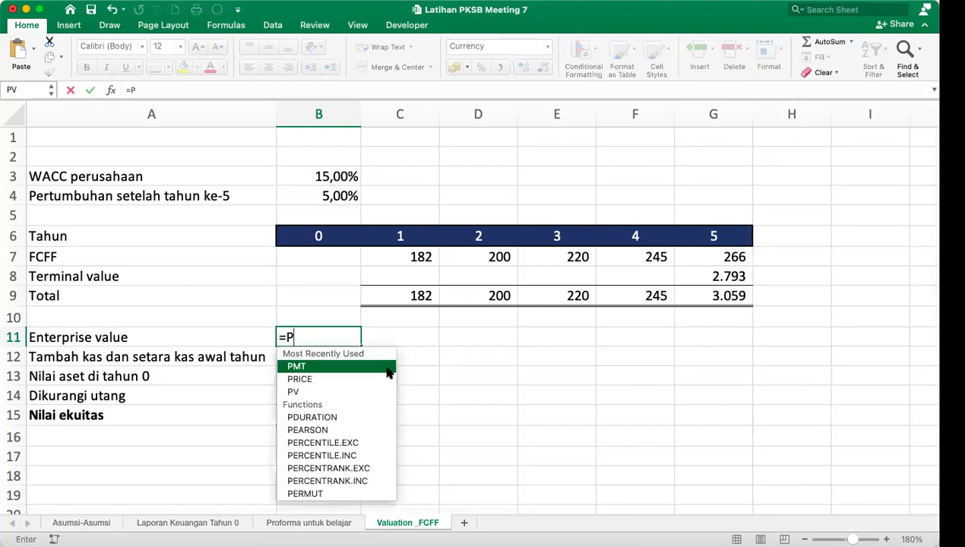
double_click(321, 369)
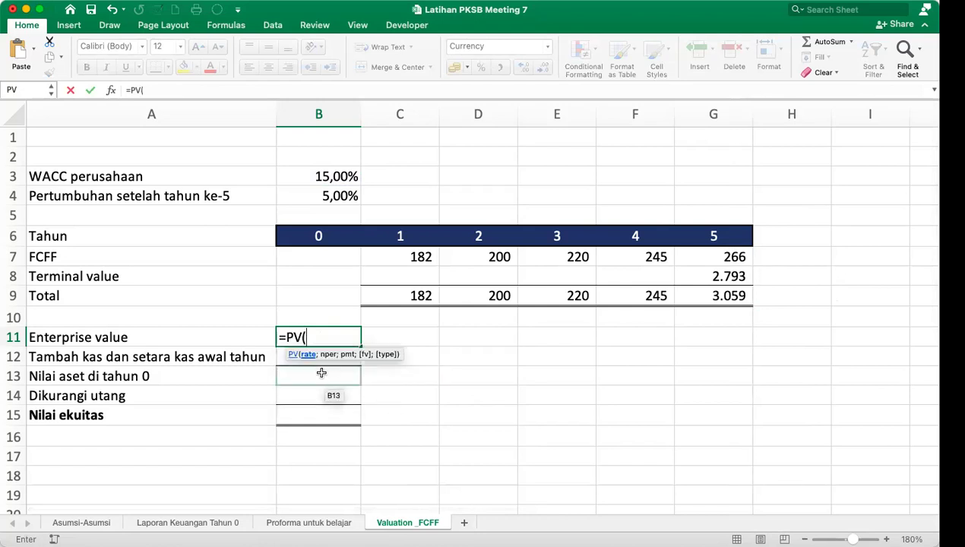
click(320, 176)
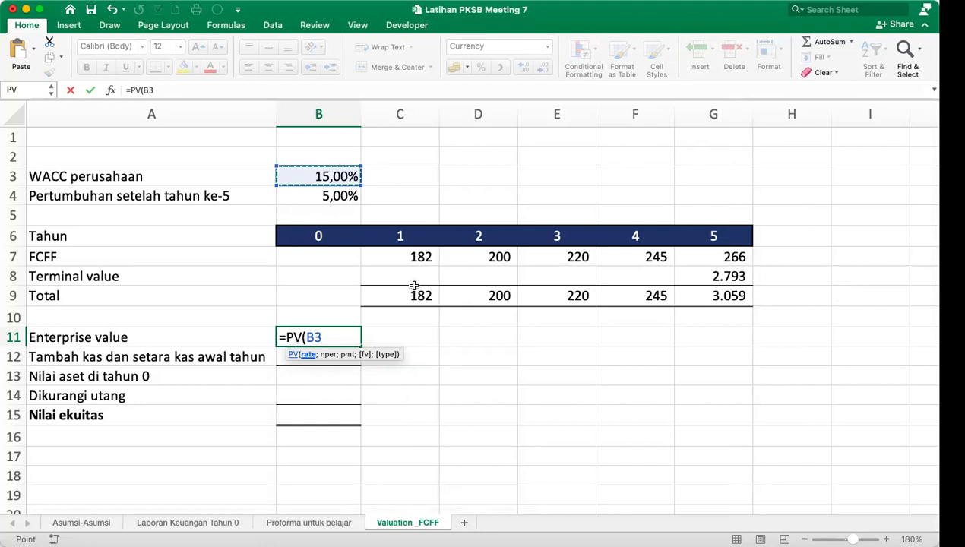
text(;)
drag(430, 295, 691, 299)
text())
key(Return)
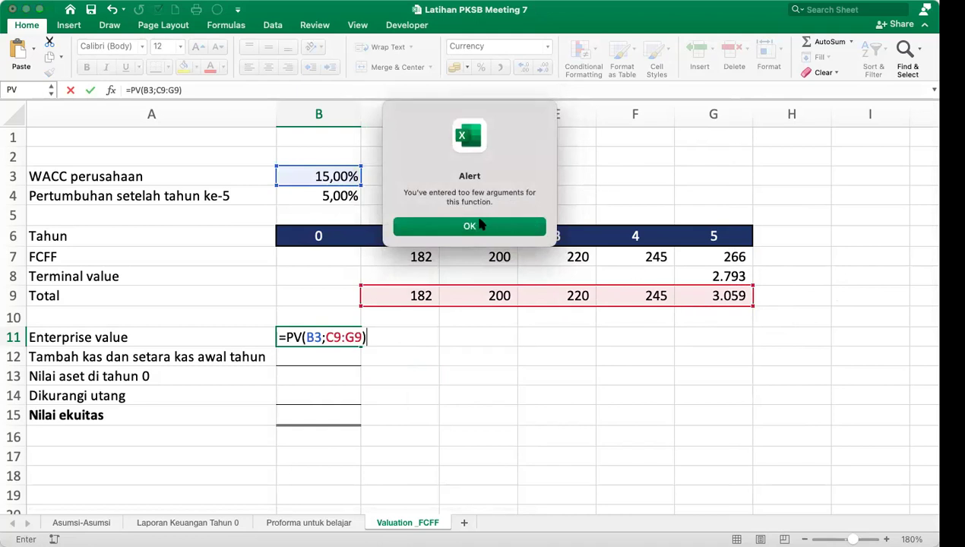
click(480, 226)
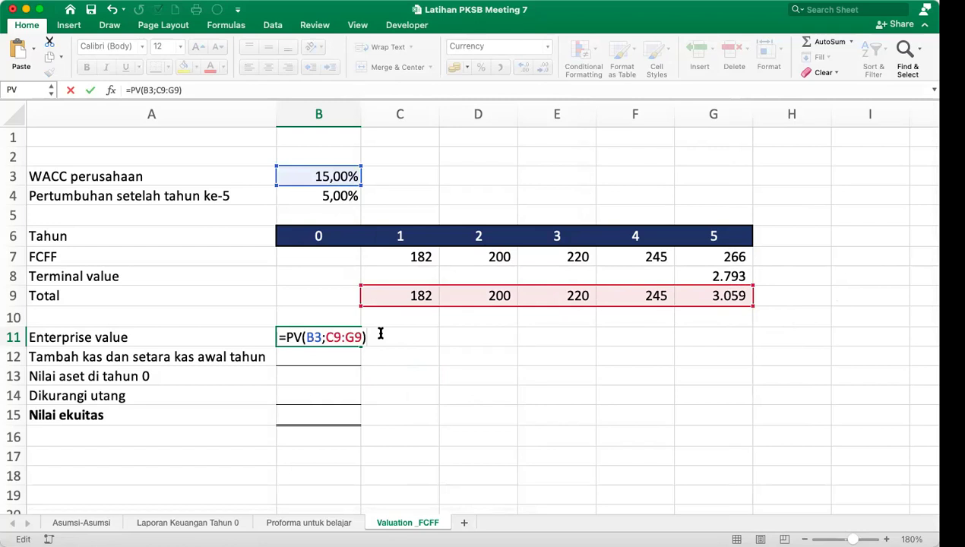
drag(371, 332, 264, 333)
key(BackSpace)
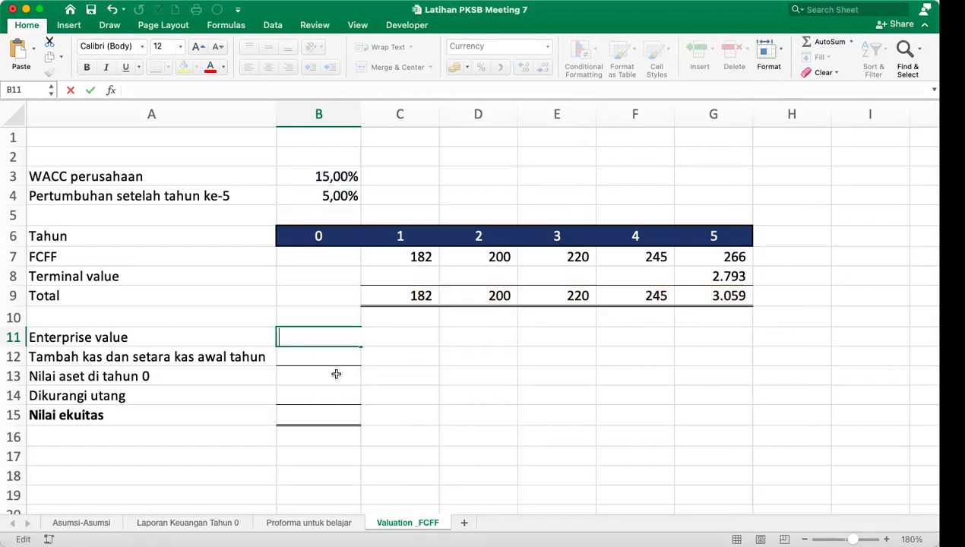
key(Return)
Enter the label "PV" in A10, below the Total label.
key(Up)
key(Up)
key(Left)
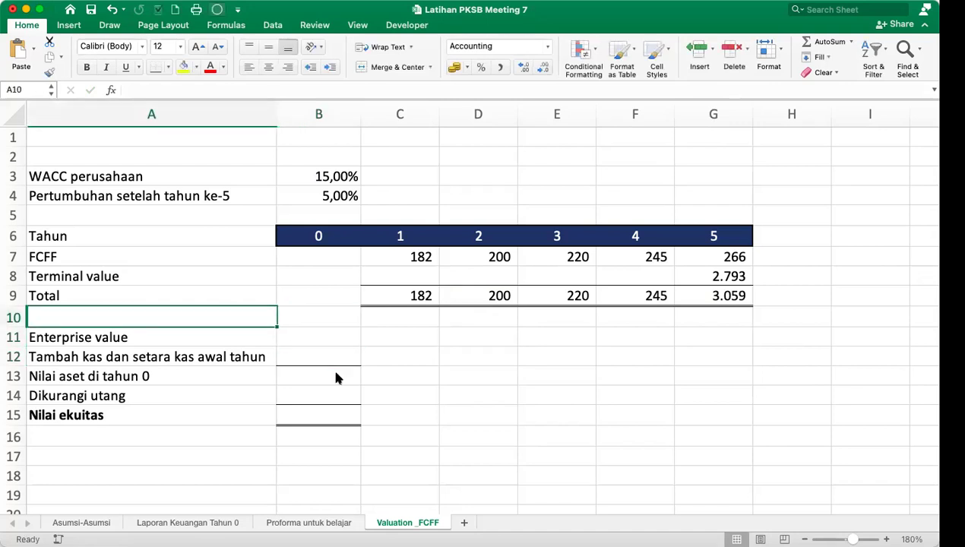
text(pv)
key(BackSpace)
key(BackSpace)
text(PV)
key(Right)
Discount the year 1 total at the WACC in C10 with the formula =C9/(1+B3)^C6.
key(Right)
text(=)
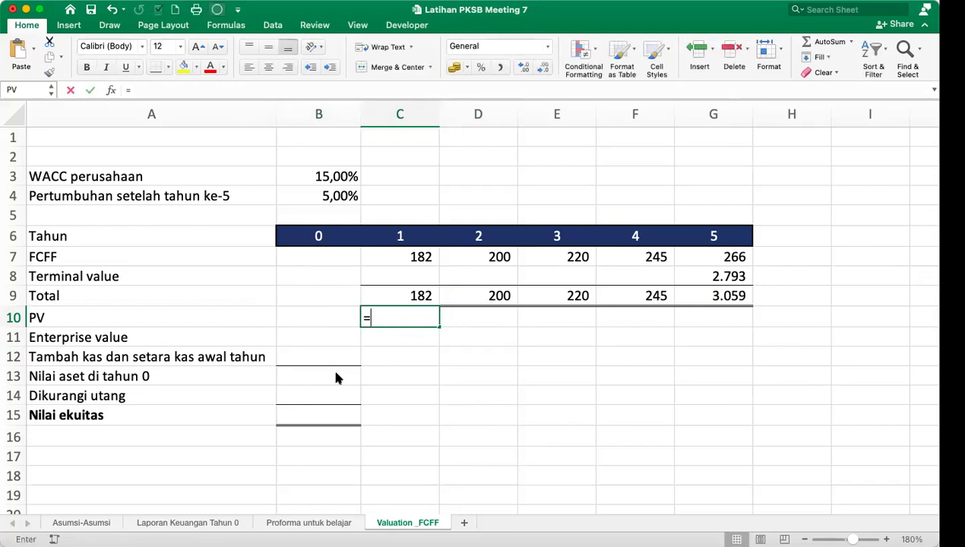
key(Up)
text(/()
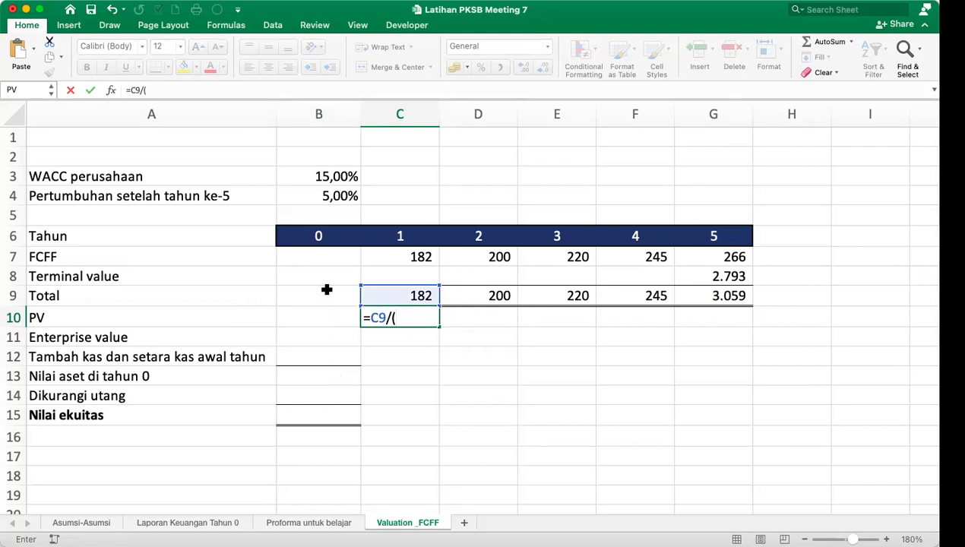
text(1+)
click(343, 176)
text()^)
click(411, 234)
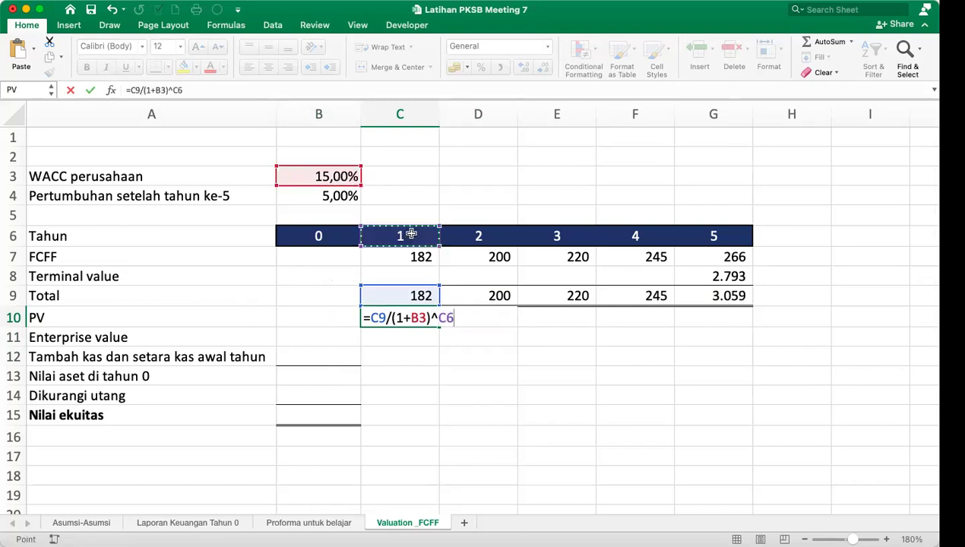
key(Return)
Make the WACC reference in C10 absolute, giving =C9/(1+$B$3)^C6, and fill the PV formula across to G10.
click(416, 317)
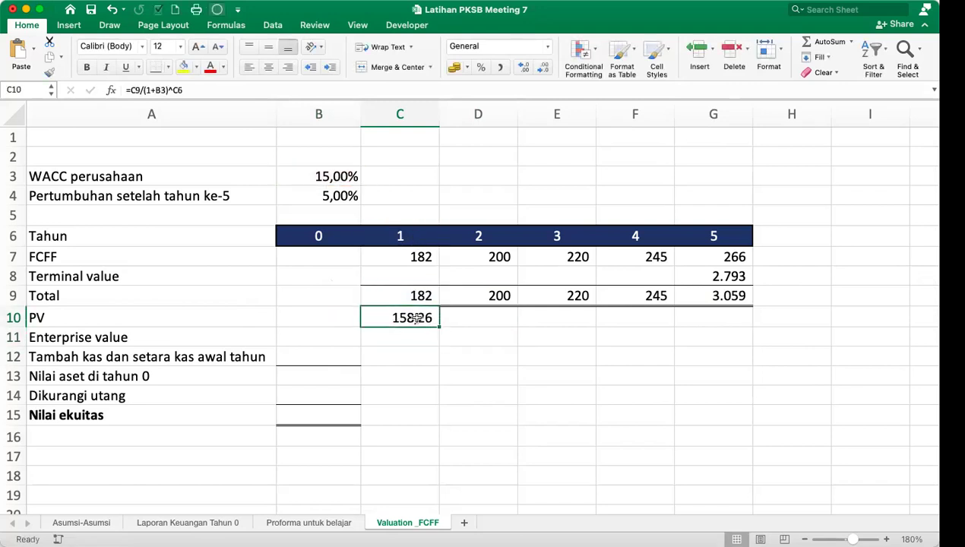
click(156, 90)
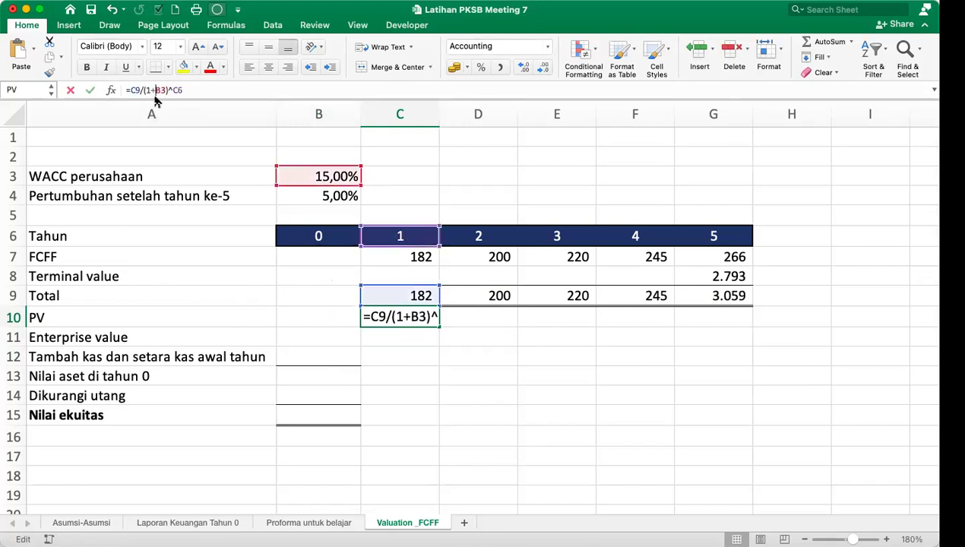
key(F4)
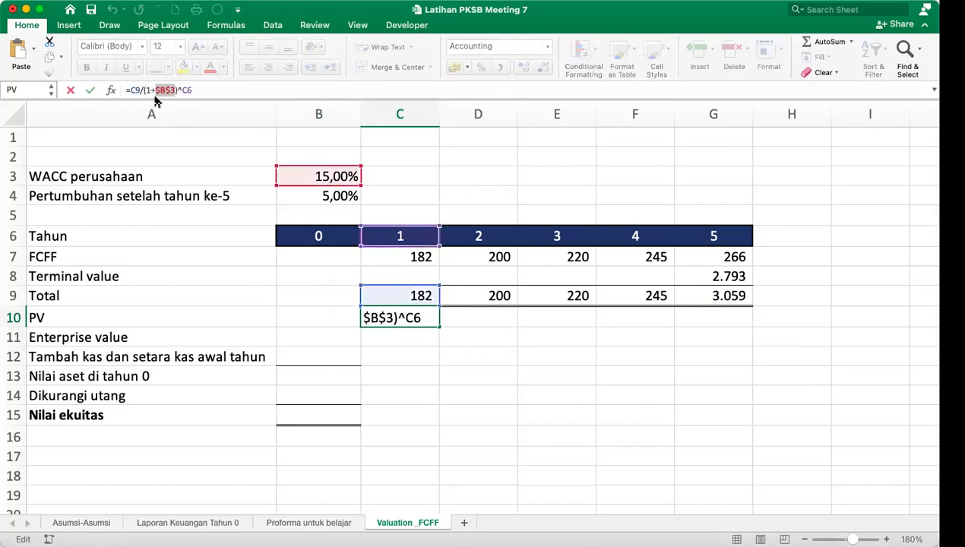
key(Return)
click(424, 315)
drag(439, 326, 752, 314)
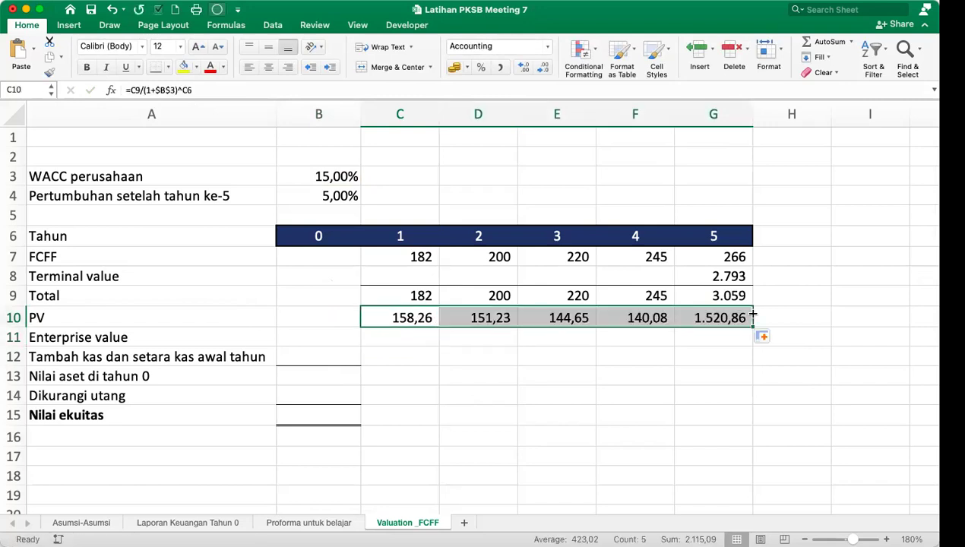
Calculate the enterprise value in B11 with =SUM(C10:G10).
click(306, 338)
text(=SUM()
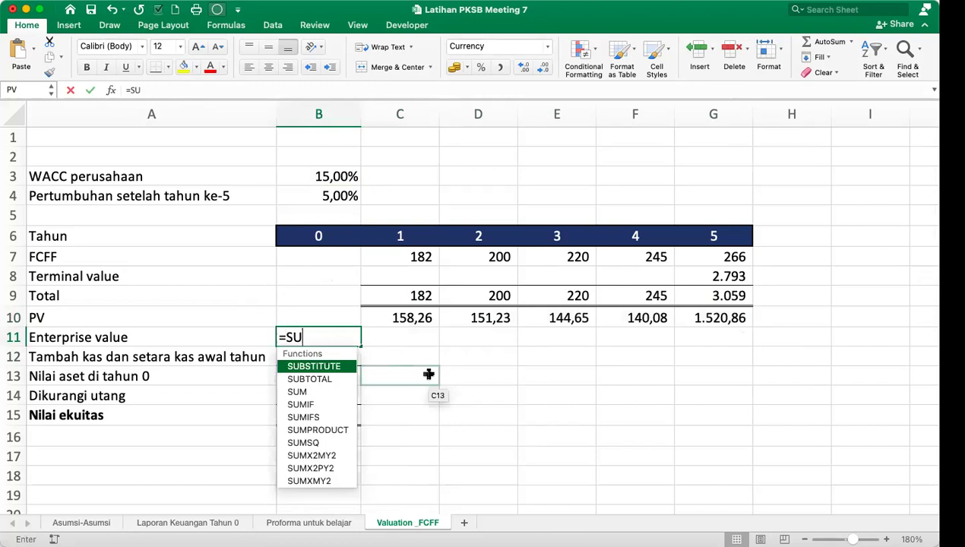
drag(384, 316, 737, 318)
text())
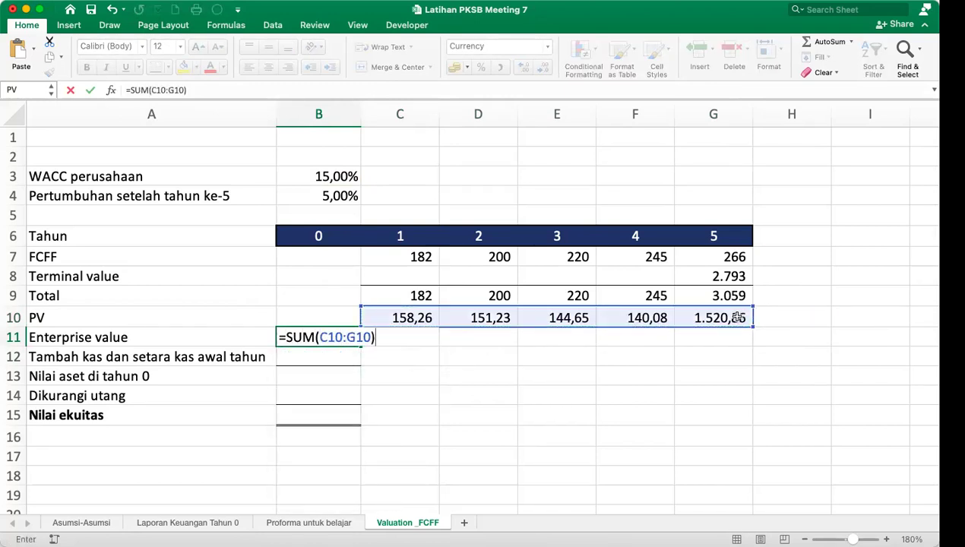
key(Return)
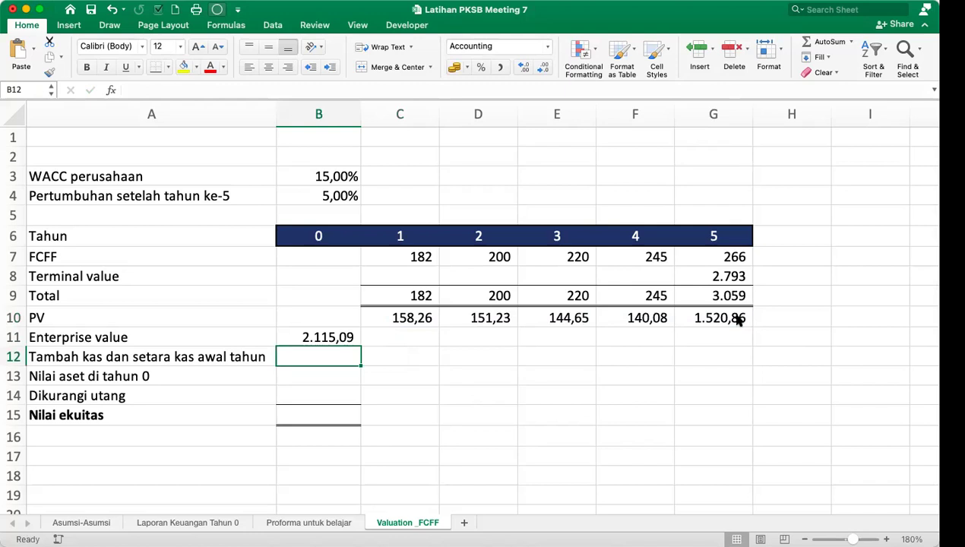
Link the beginning cash in B12 to the year 0 Kas dan setara kas, B35 on the Proforma untuk belajar sheet.
text(=)
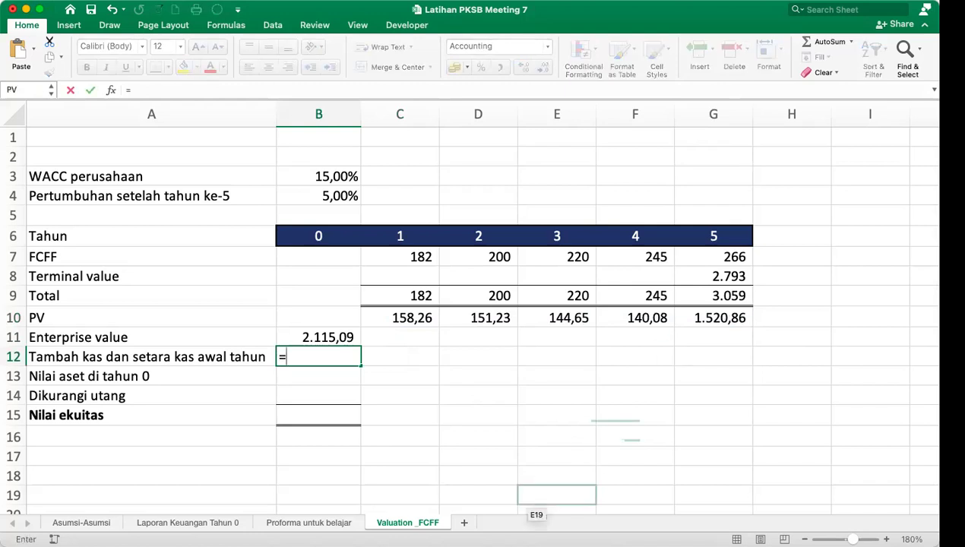
click(288, 523)
scroll(374, 377, up, 10)
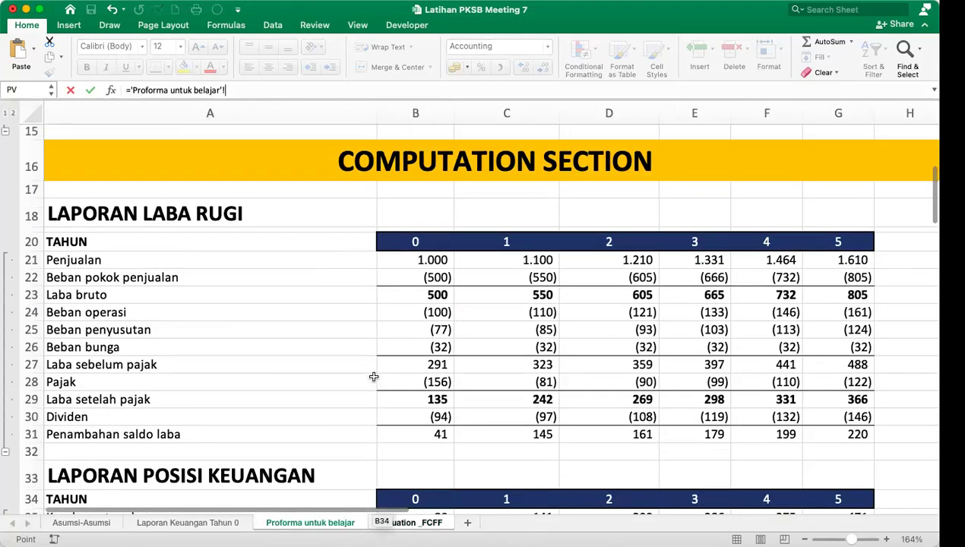
scroll(374, 377, up, 5)
scroll(374, 377, down, 6)
scroll(374, 377, down, 4)
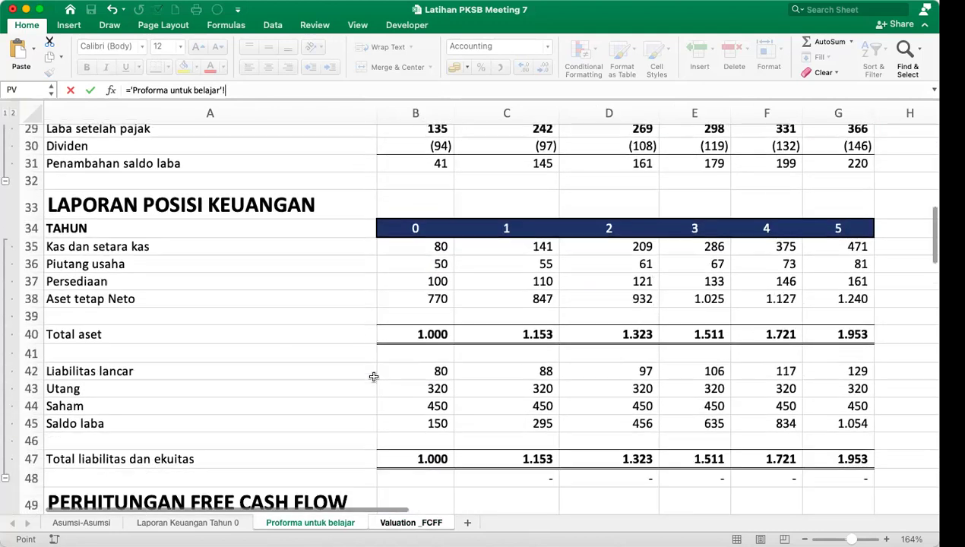
click(420, 213)
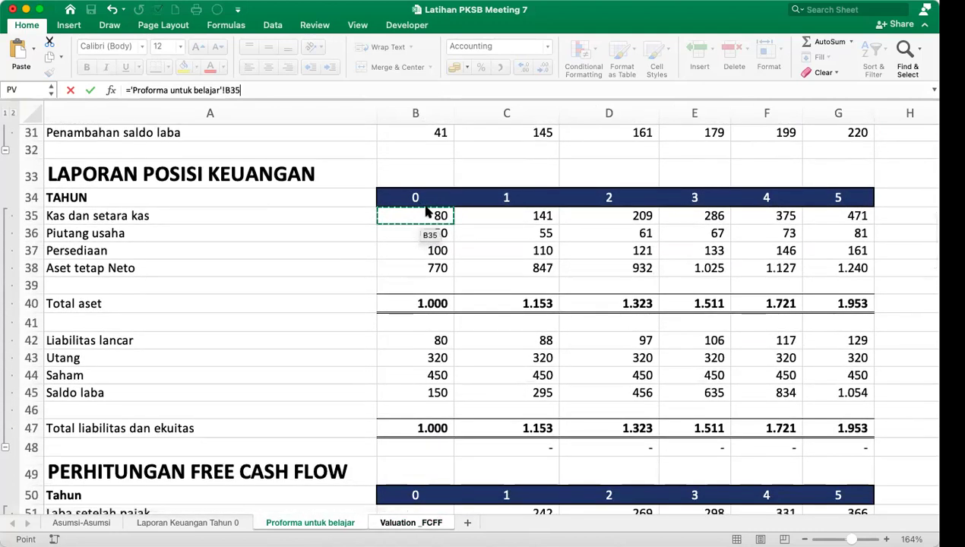
key(Return)
Calculate the year 0 asset value in B13 as enterprise value plus cash, with =B11+B12.
key(Down)
key(Up)
text(=)
key(Up)
key(Up)
text(+)
key(Up)
key(Return)
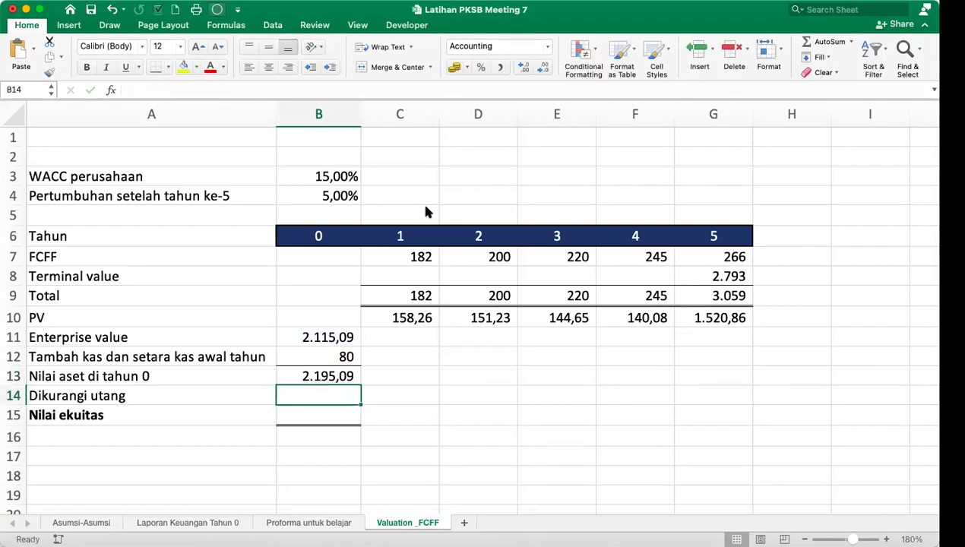
Link the debt deduction in B14 to the year 0 Utang, B43 on the Proforma untuk belajar sheet.
text(=)
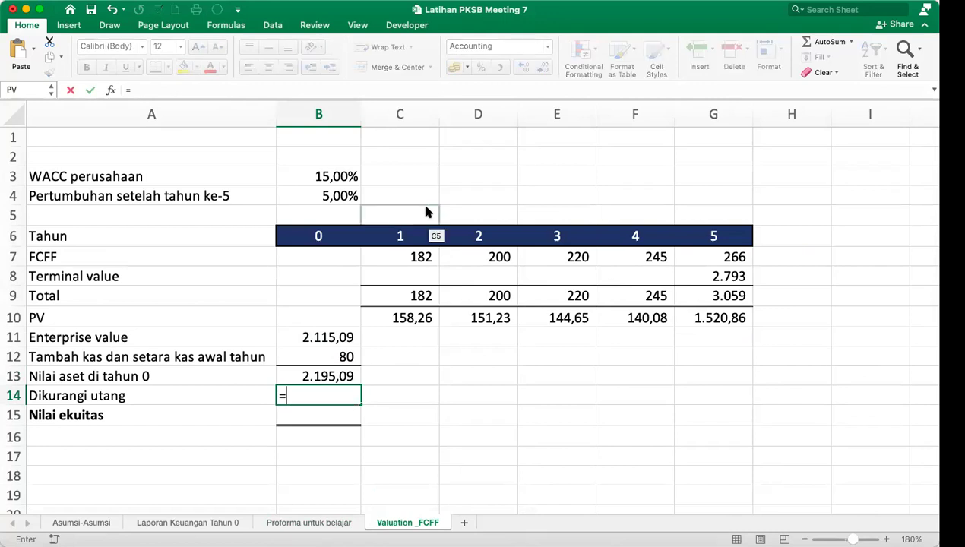
click(269, 524)
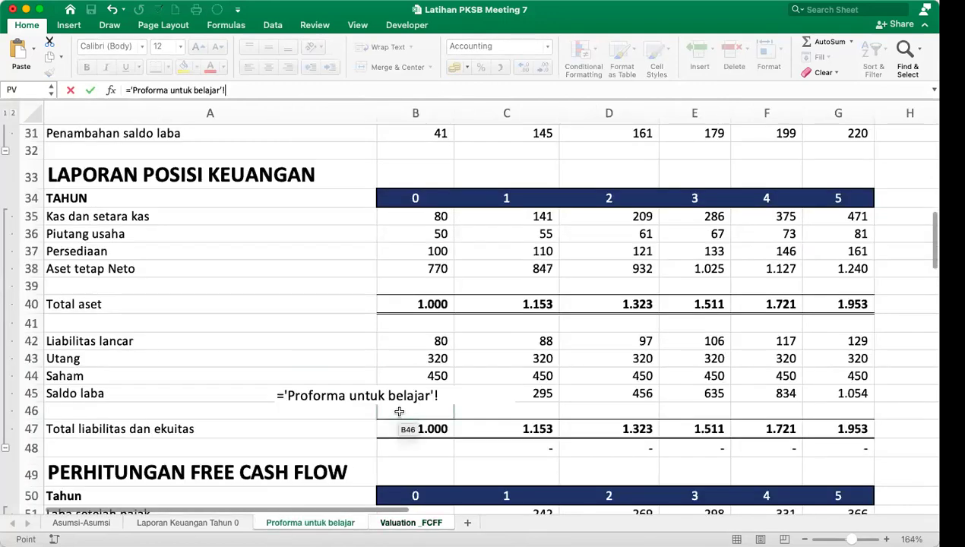
scroll(411, 410, up, 5)
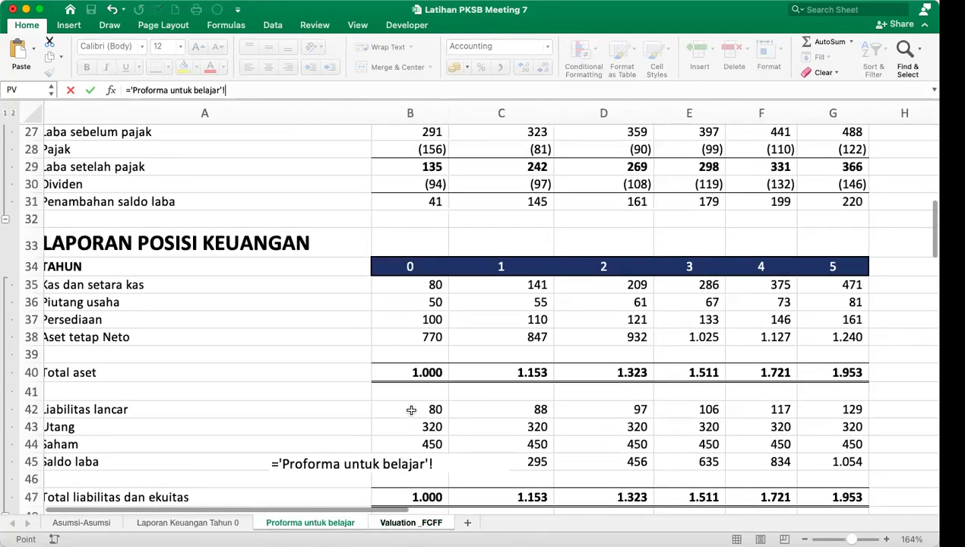
scroll(411, 410, down, 3)
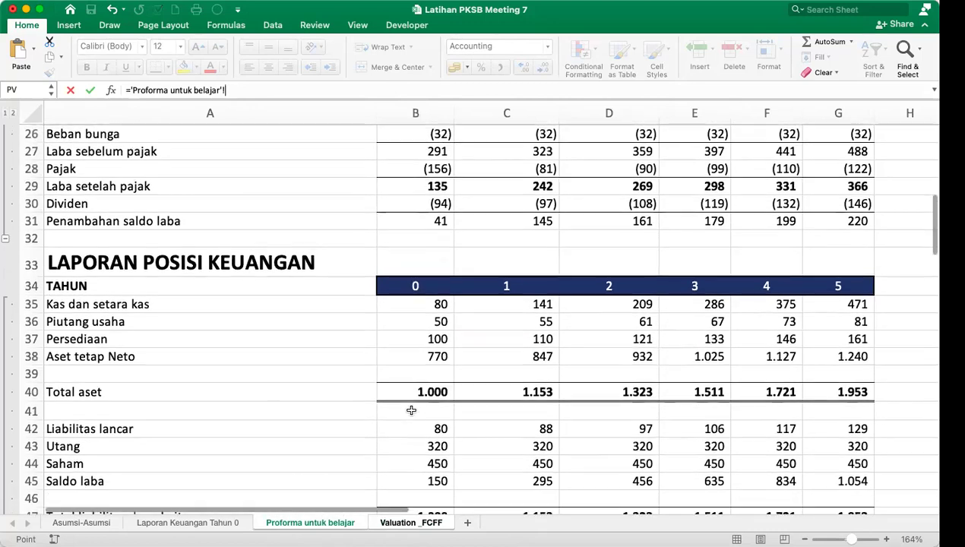
click(420, 409)
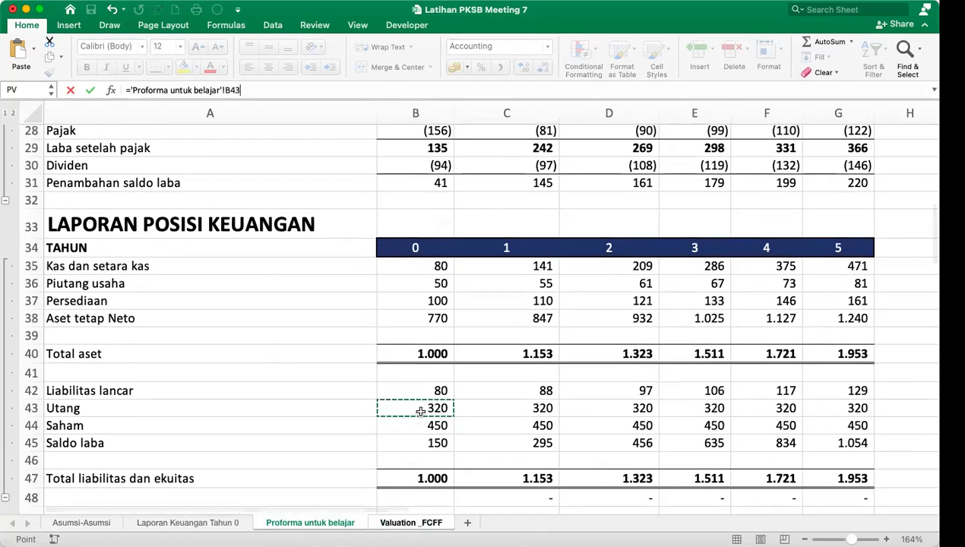
key(Return)
Calculate the equity value (Nilai ekuitas) in B15 as asset value less debt, with =B13-B14.
key(Return)
key(Up)
text(=)
key(Up)
key(Up)
text(-)
key(Up)
key(Return)
key(Up)
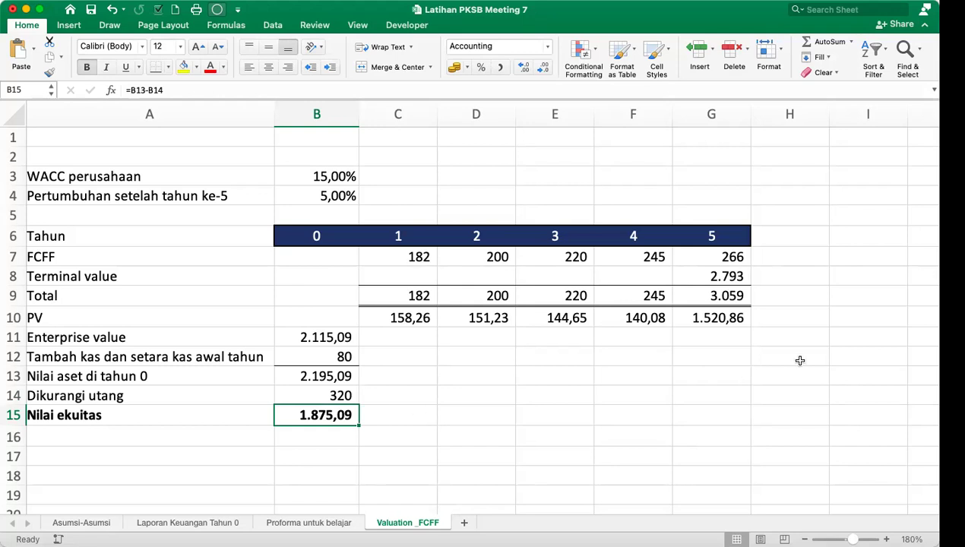
Review the assumption percentages on the Asumsi-Asumsi sheet and the year 0 statements on the Laporan Keuangan Tahun 0 sheet.
click(526, 430)
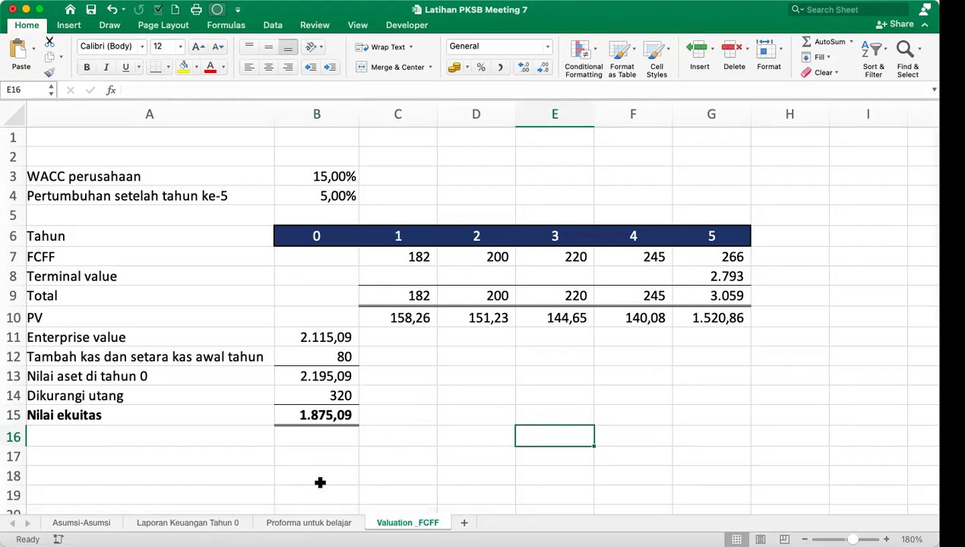
click(178, 523)
click(74, 523)
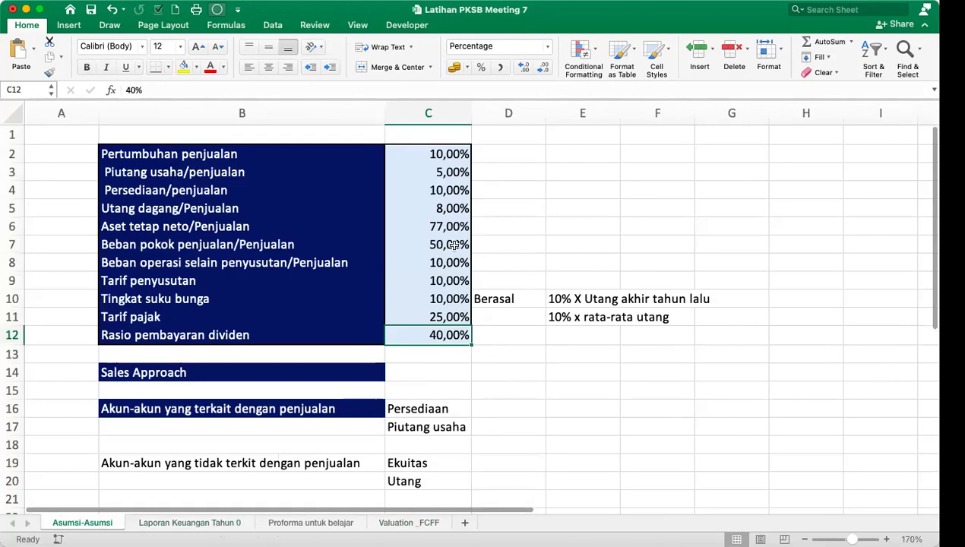
drag(441, 153, 452, 355)
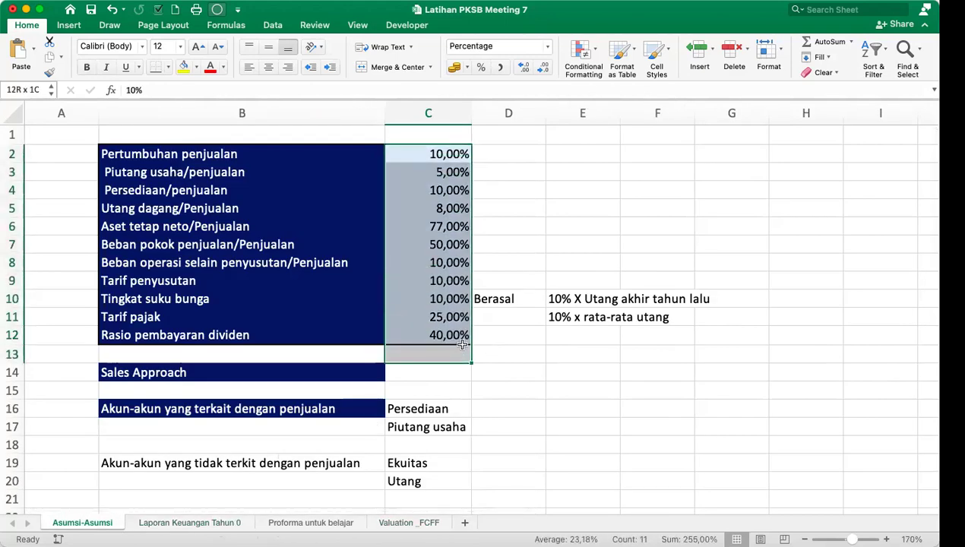
click(217, 523)
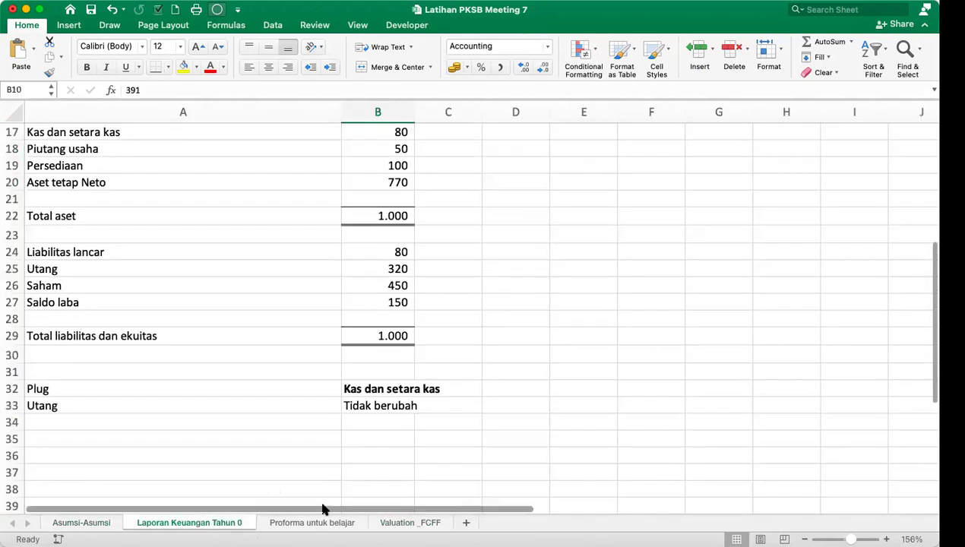
scroll(377, 290, up, 8)
scroll(377, 289, down, 4)
scroll(377, 290, up, 4)
scroll(377, 291, down, 10)
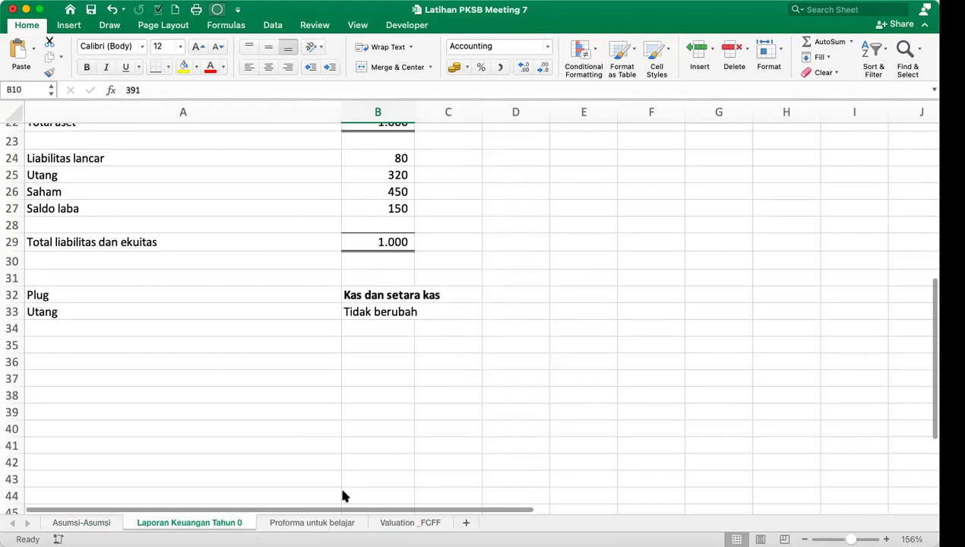
Review the projected income statement, balance sheet, free cash flow and cash flow statement on the Proforma untuk belajar sheet.
click(312, 523)
scroll(472, 410, up, 5)
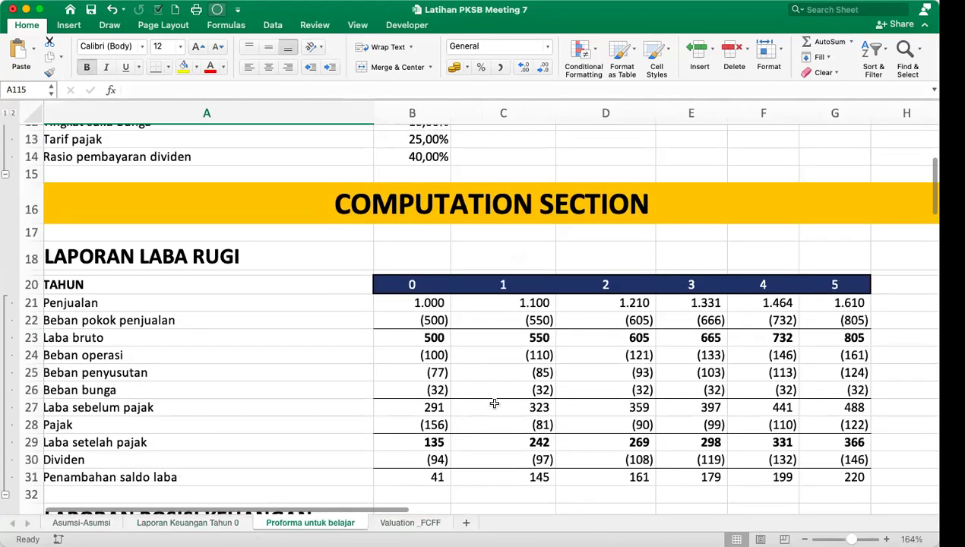
scroll(517, 315, down, 7)
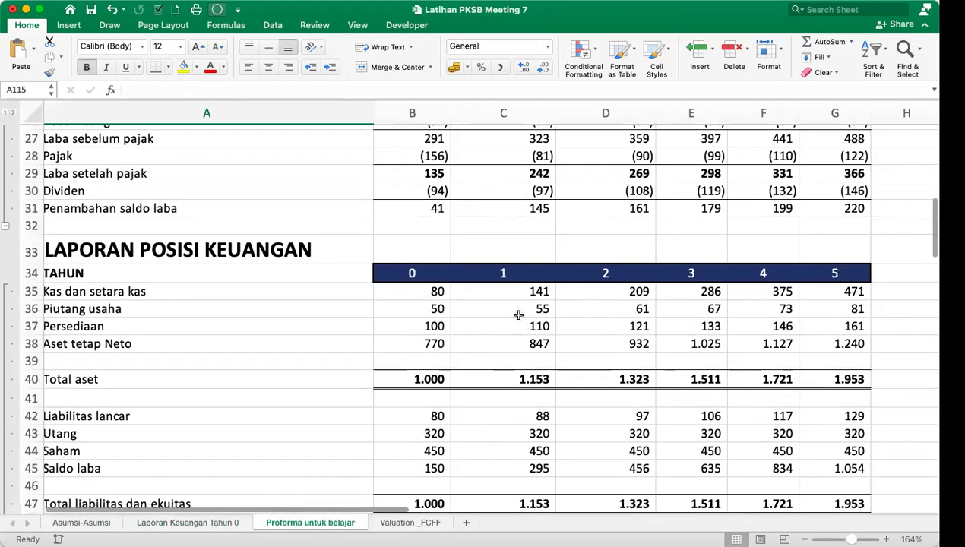
scroll(518, 315, down, 5)
scroll(517, 315, down, 5)
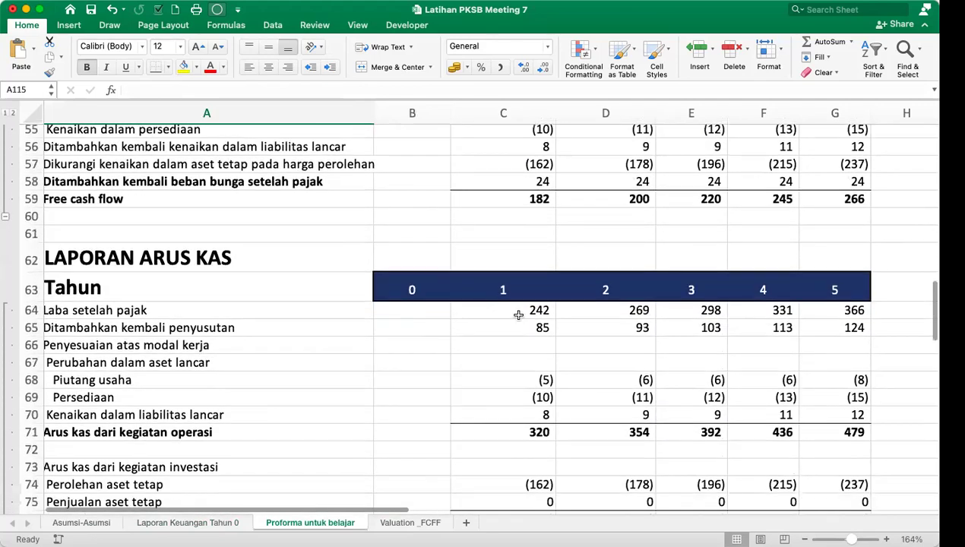
scroll(518, 314, down, 6)
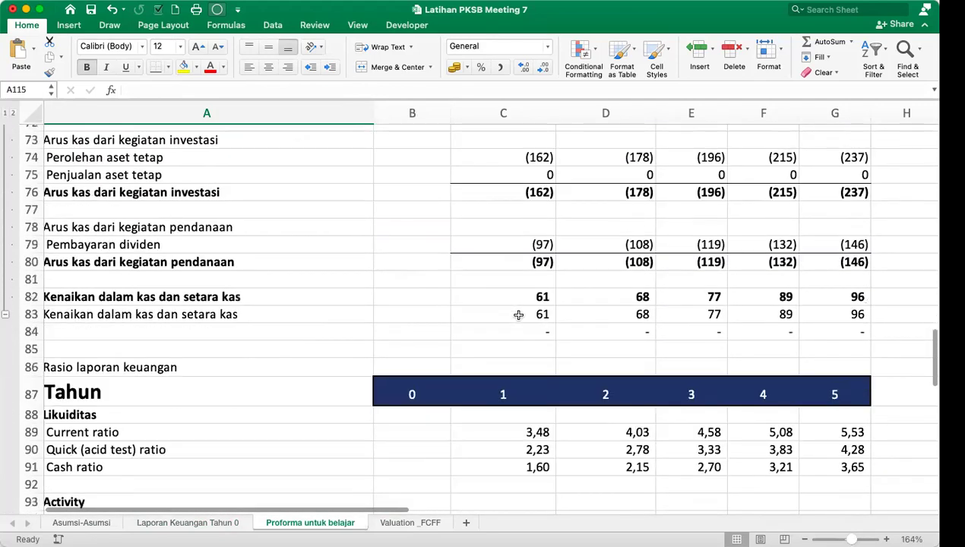
scroll(518, 315, up, 18)
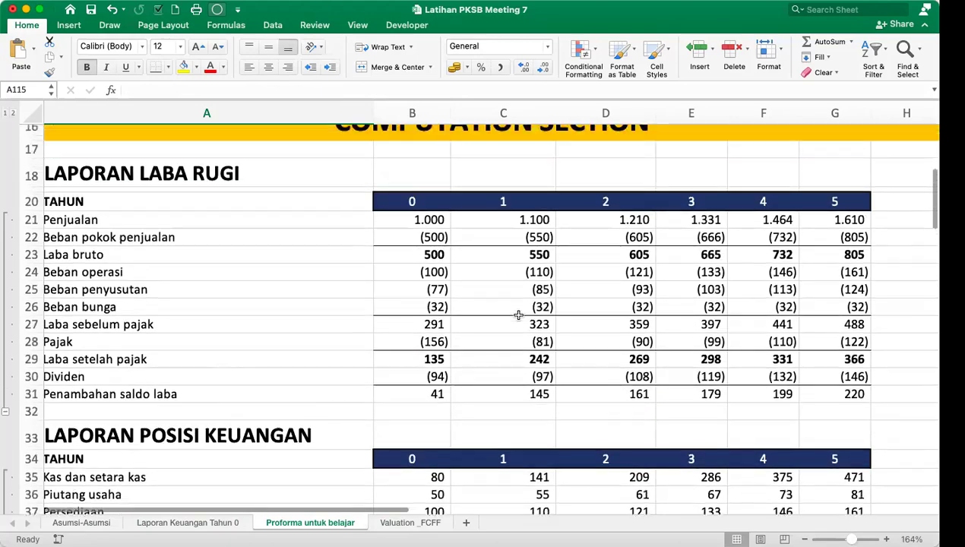
Examine the financial ratios and the Sustainable growth row on the proforma sheet, and return to the Valuation _FCFF sheet.
scroll(519, 315, down, 20)
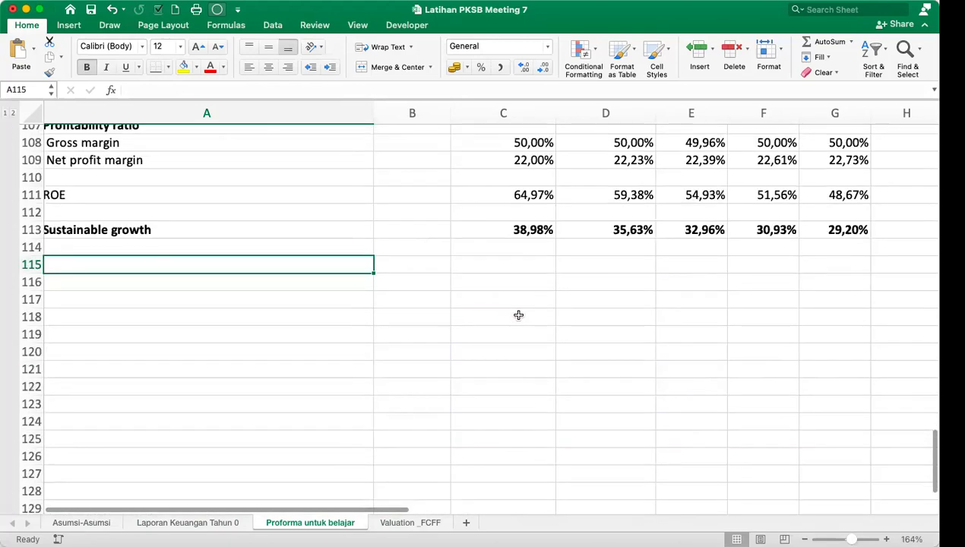
scroll(518, 314, up, 8)
scroll(519, 314, right, 1)
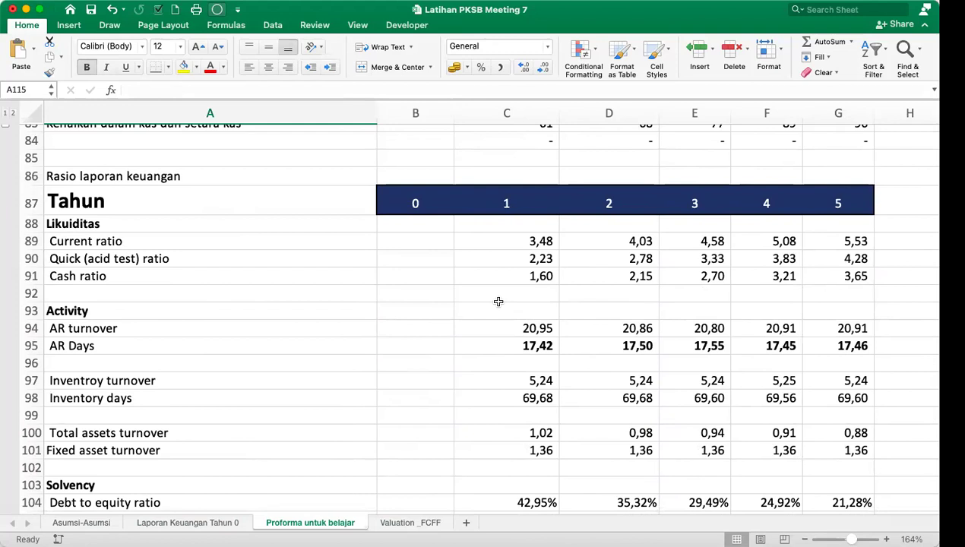
scroll(498, 302, down, 7)
click(253, 292)
drag(253, 292, 843, 289)
click(410, 523)
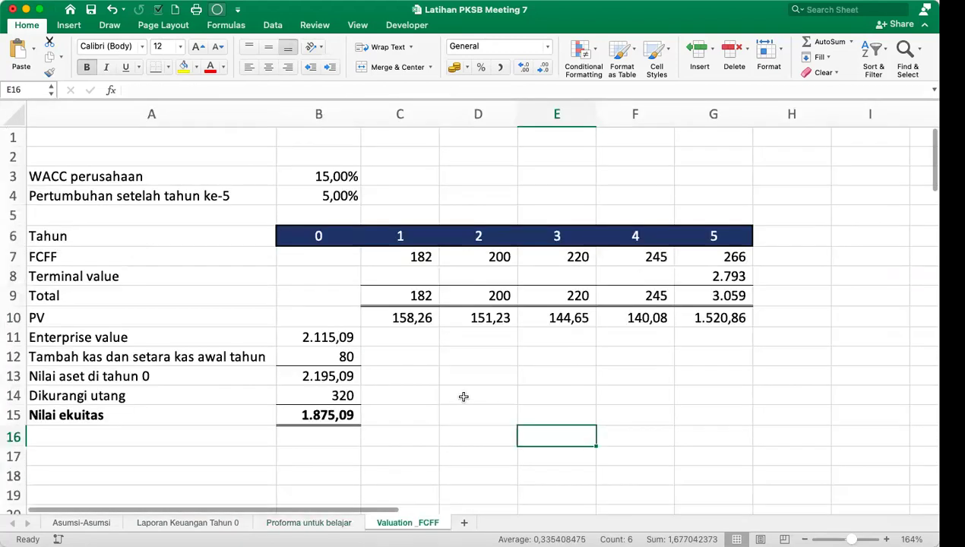